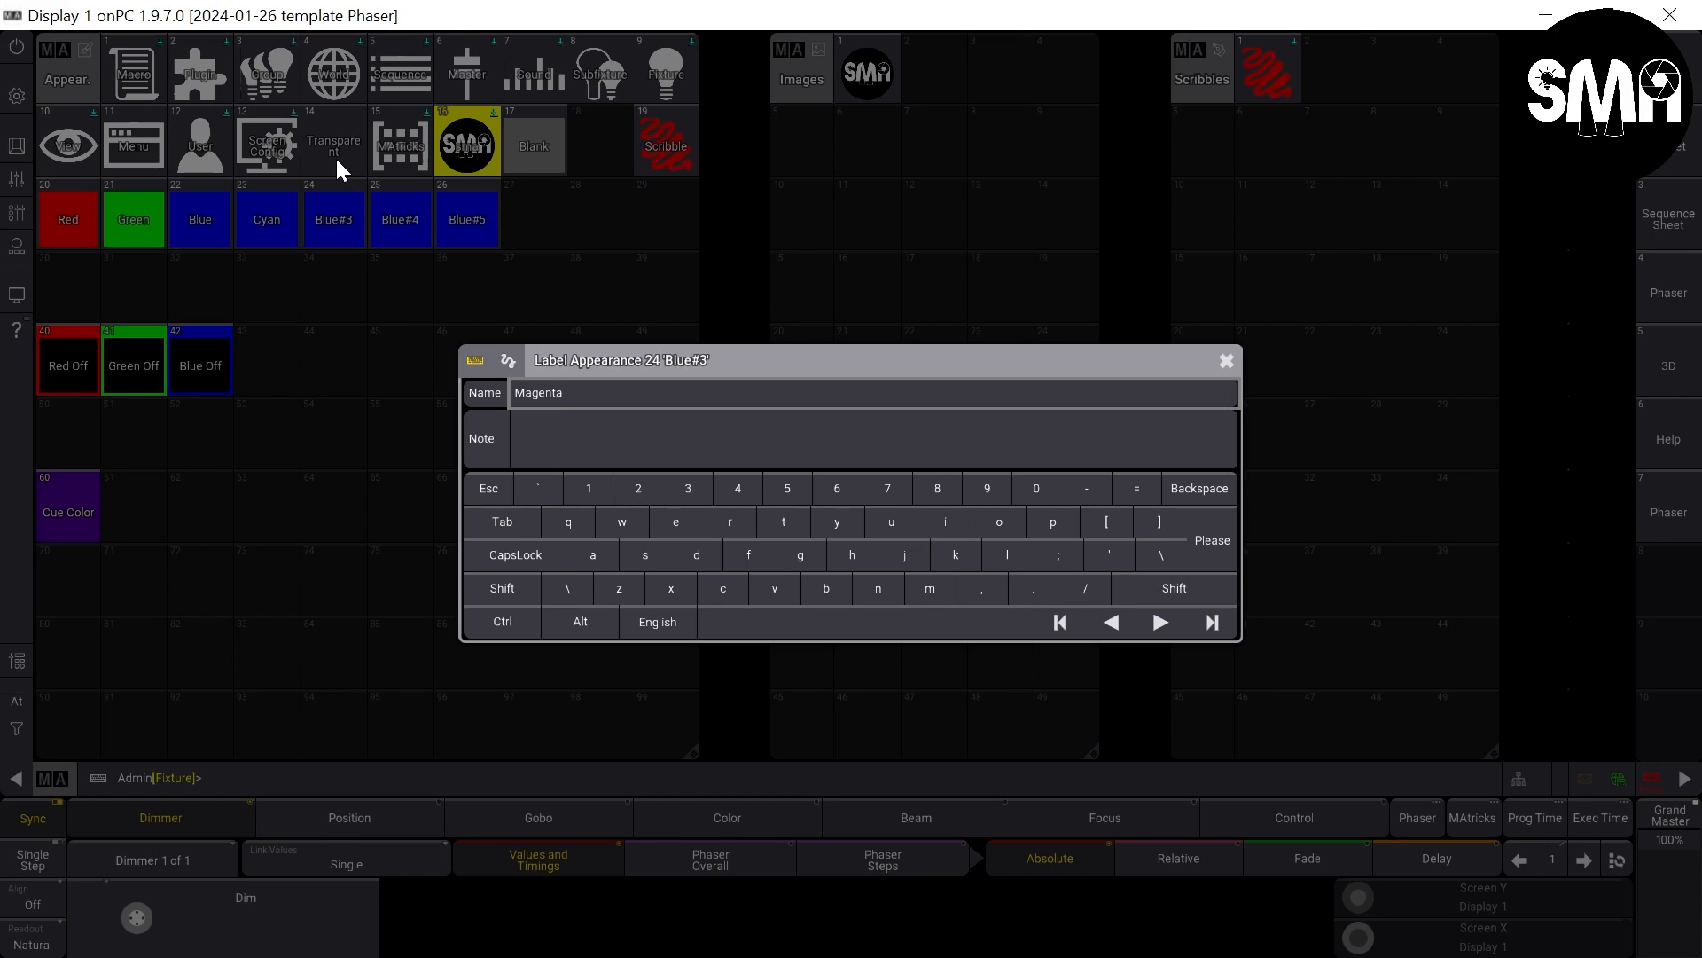
- Label appearances 24, 25 and 26 as Magenta, Yellow and Black
key(Return)
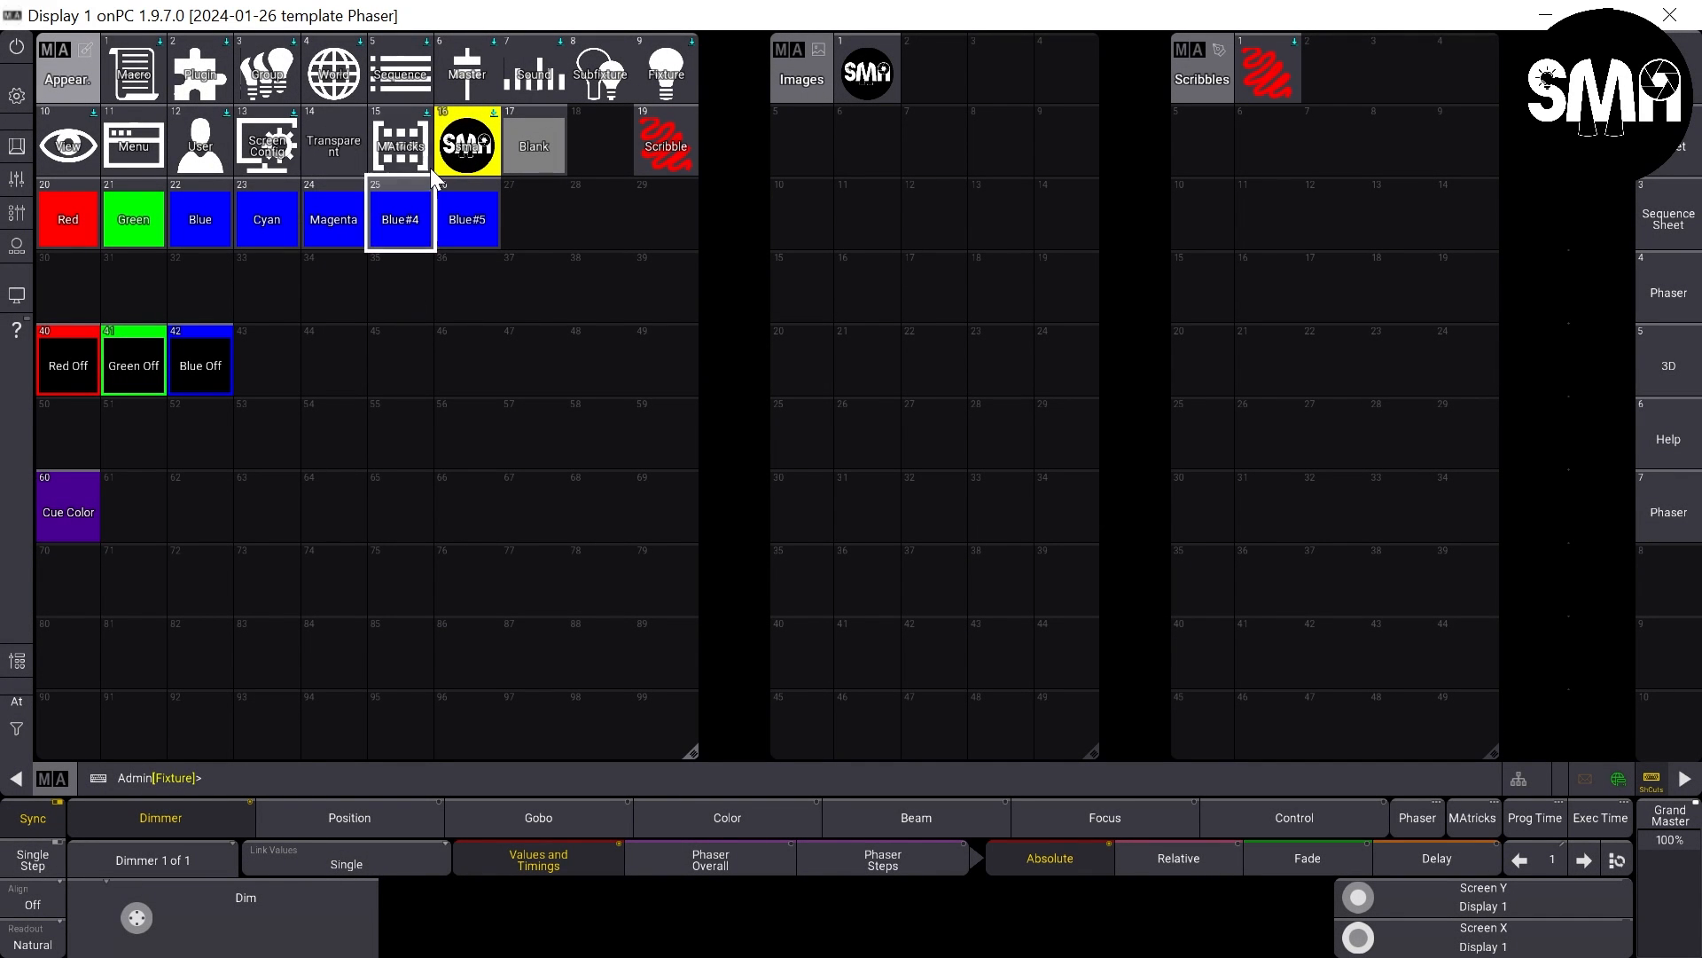
drag(406, 220, 404, 156)
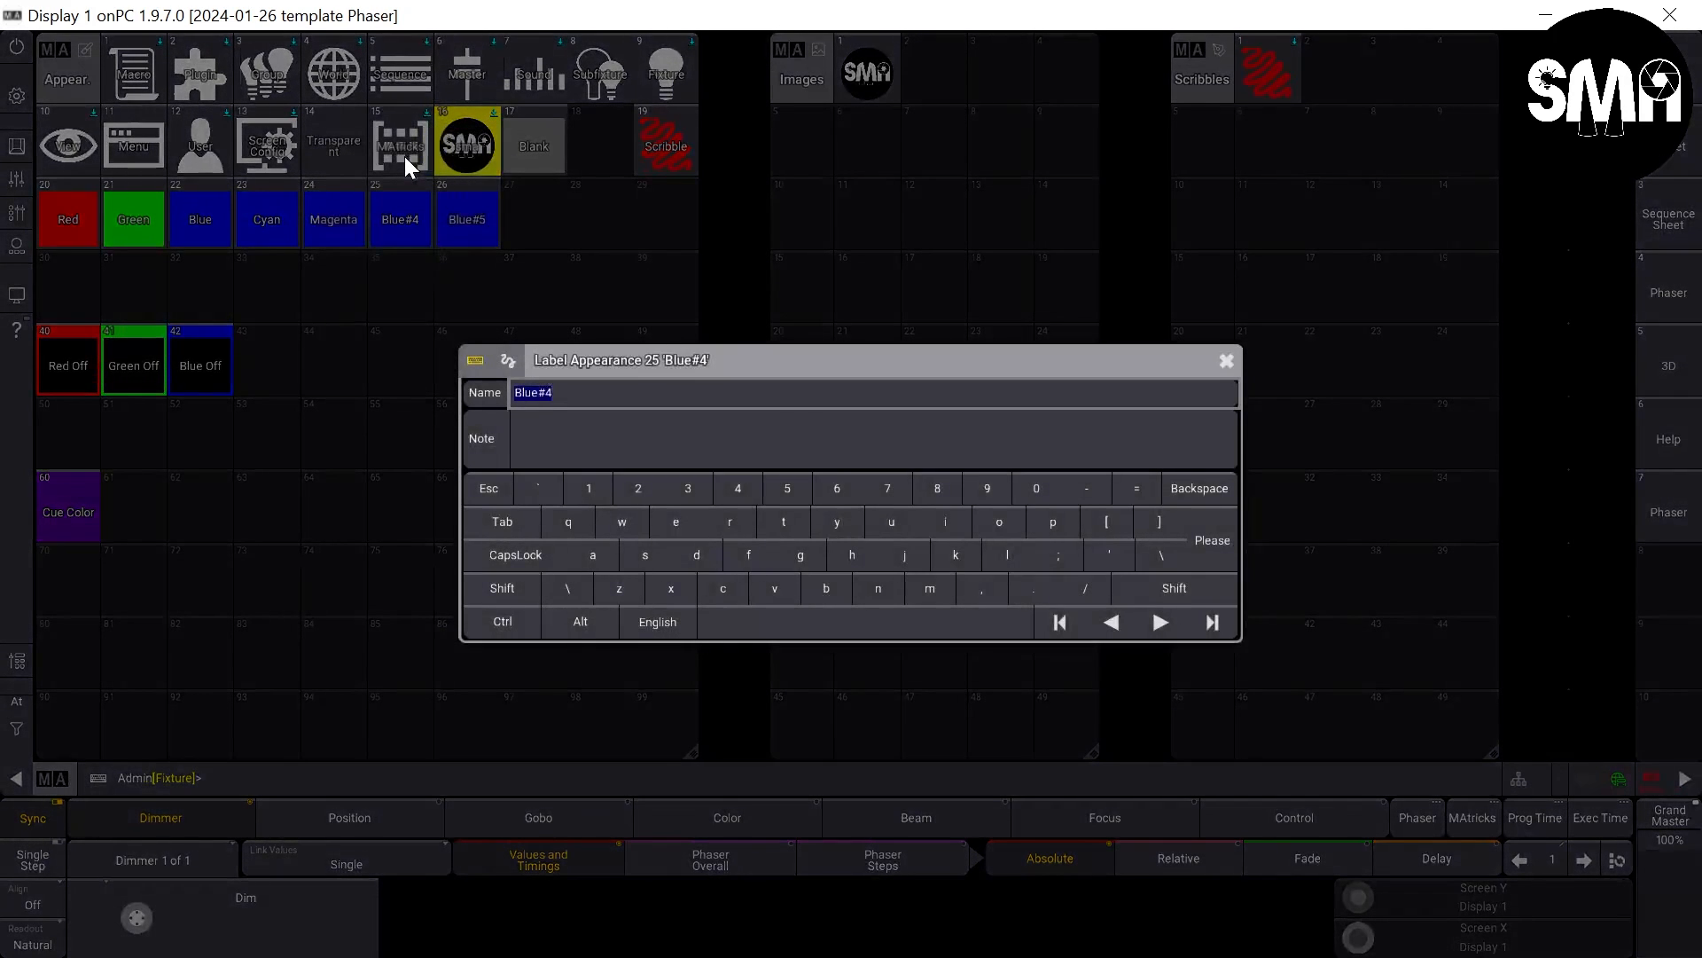
text(Yellow)
key(Return)
drag(447, 200, 466, 162)
text(Black)
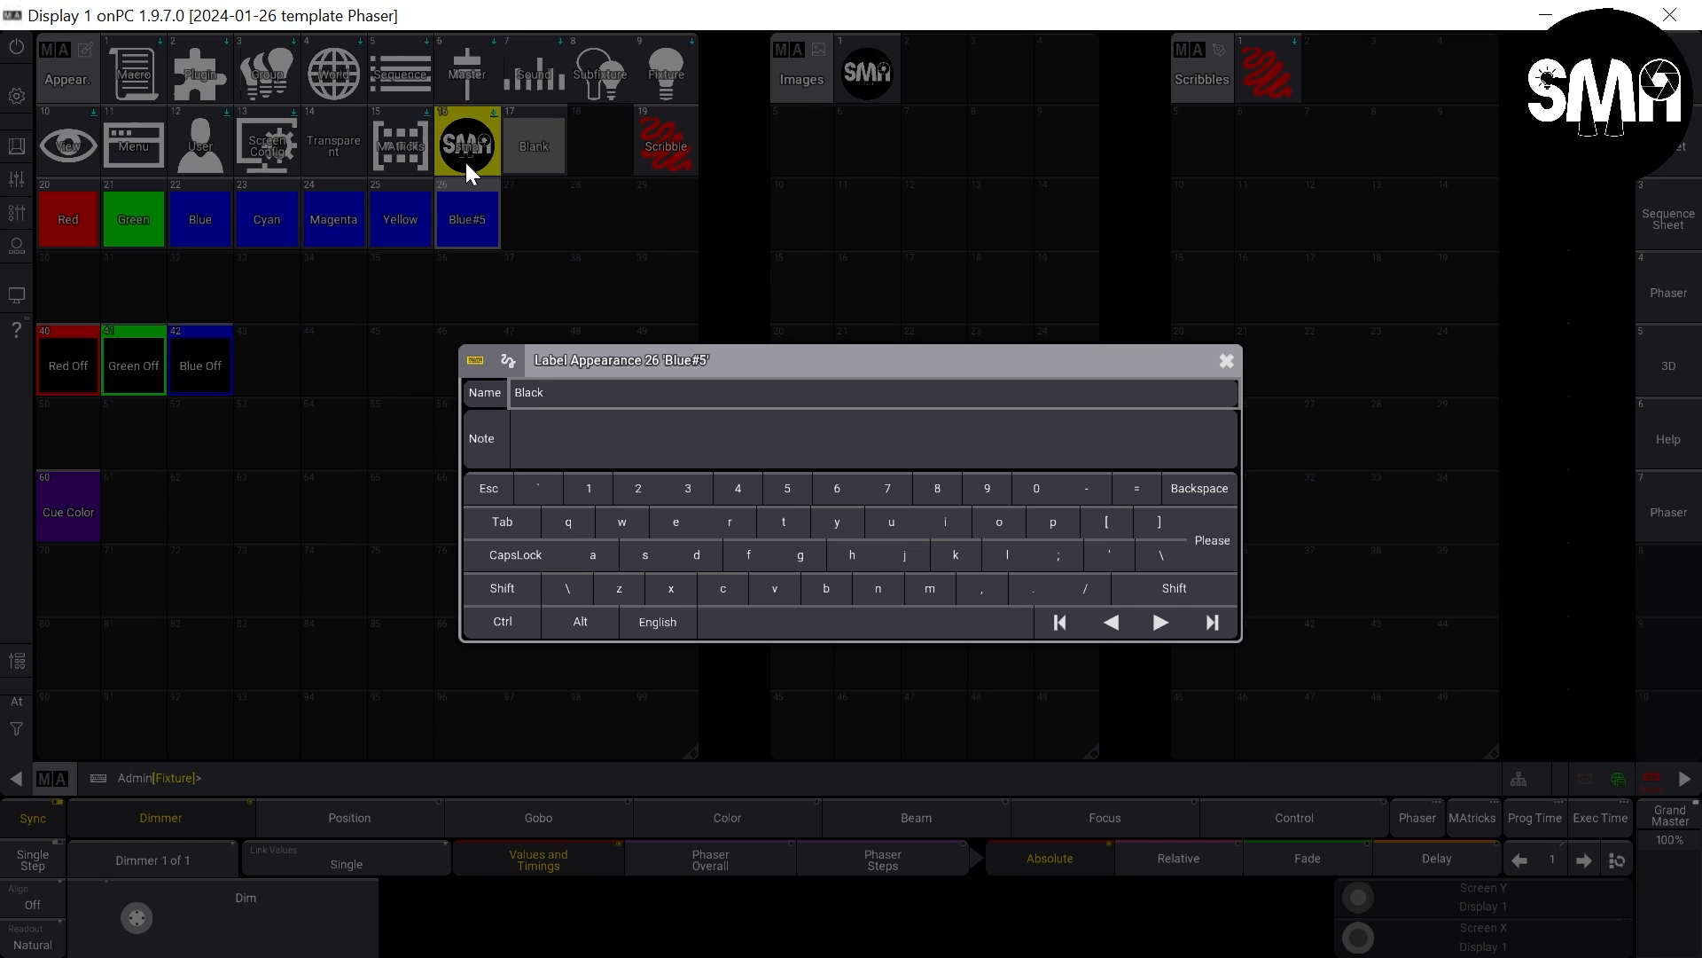
key(Return)
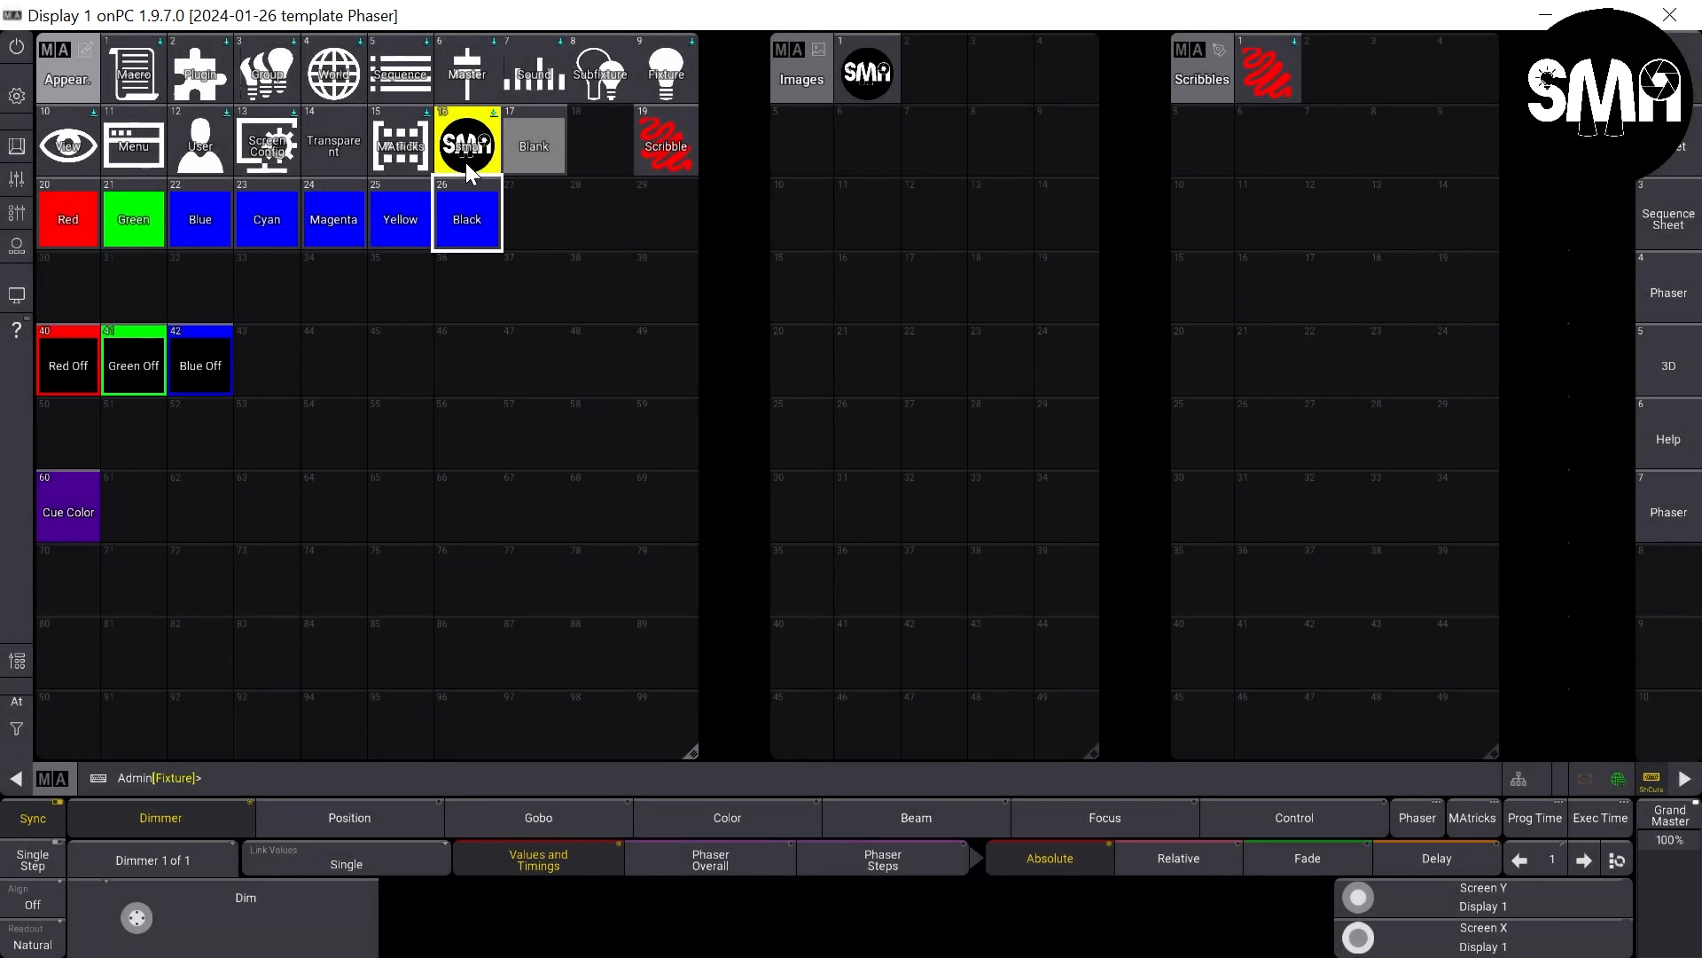
- Copy the Black appearance to slot 27 and label the copy White
drag(479, 204, 523, 148)
click(520, 194)
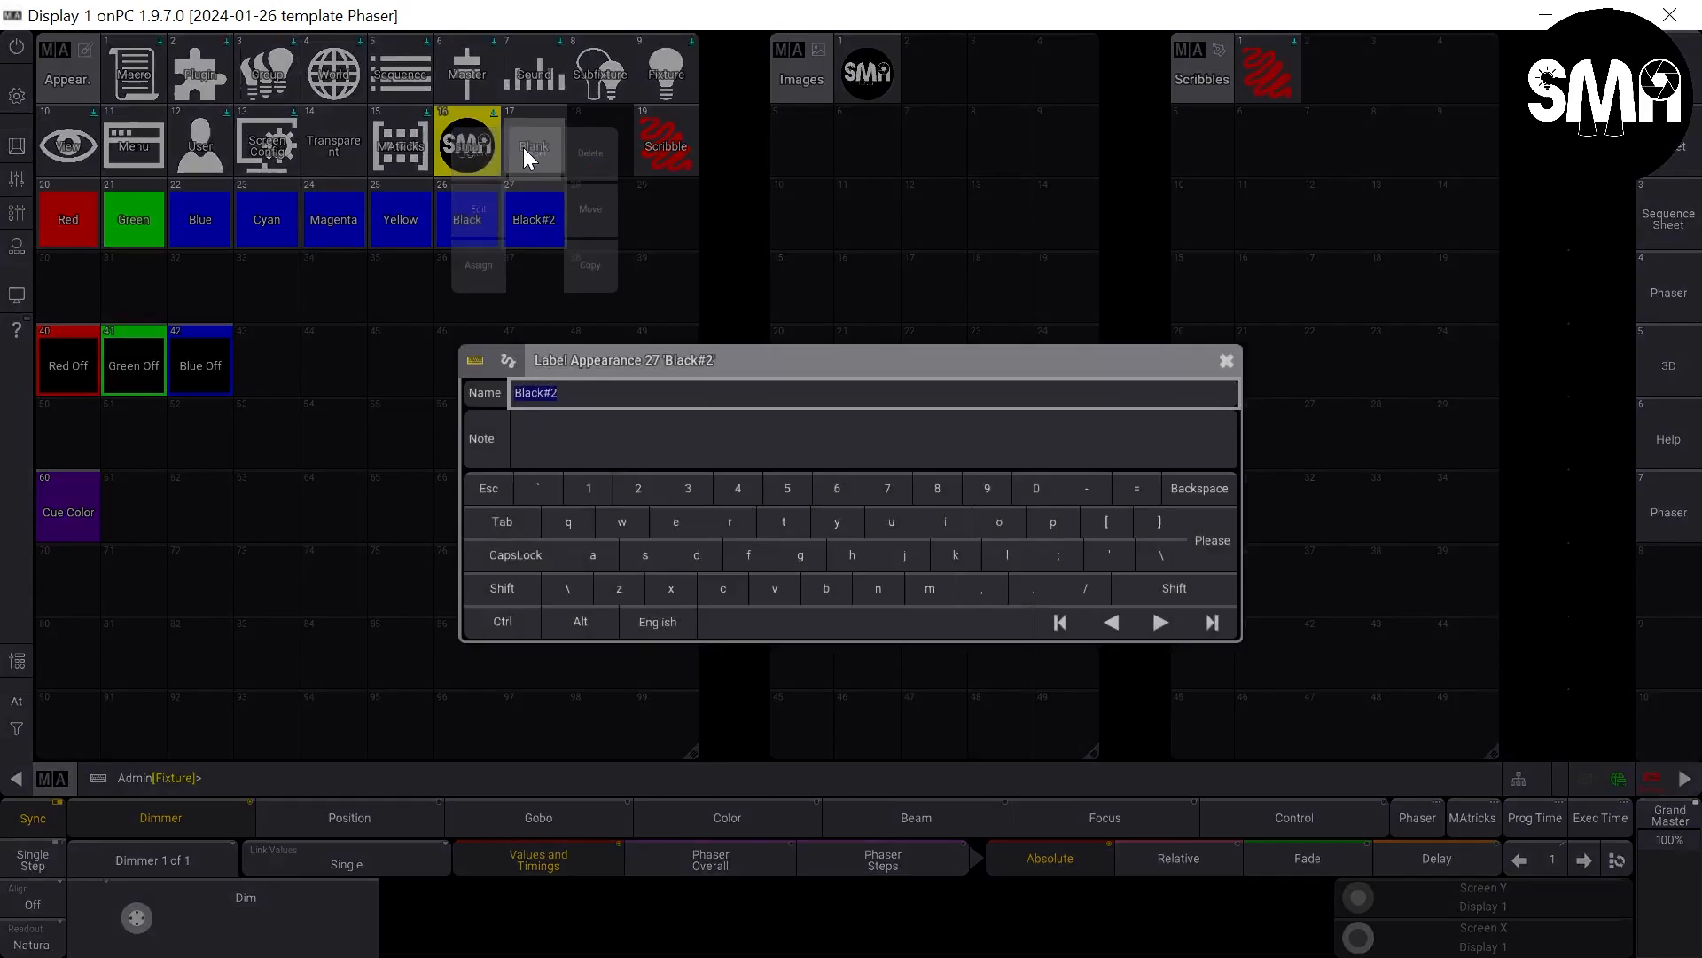
text(White)
key(Return)
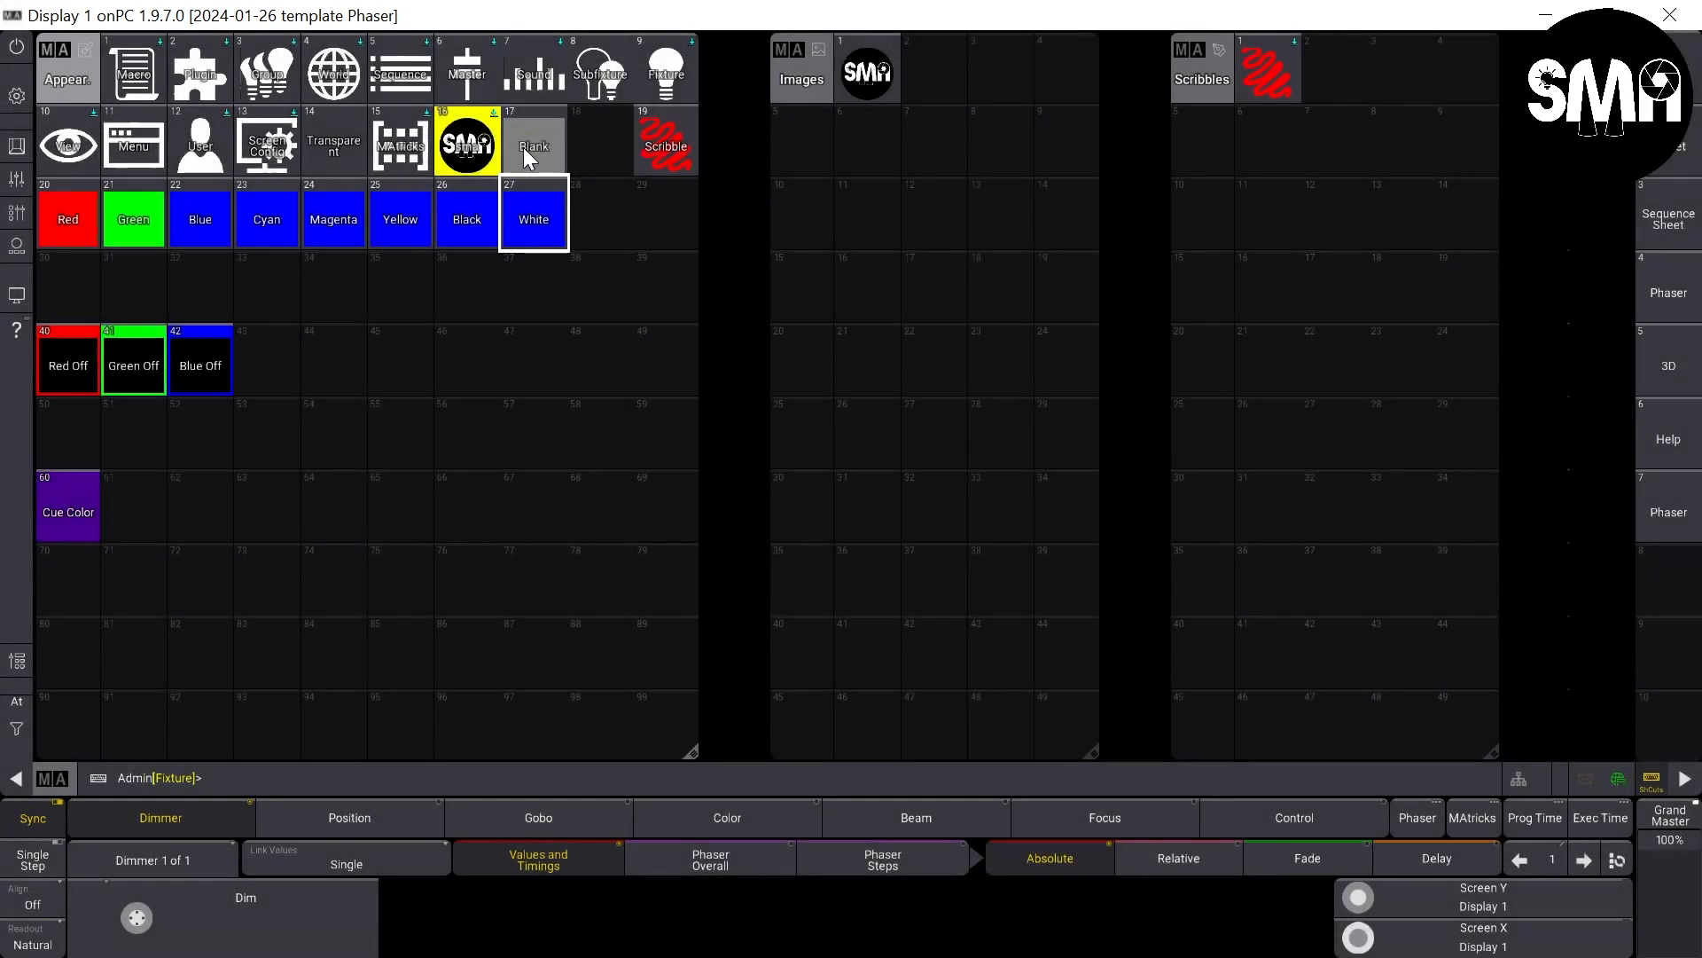
- Set the Cyan appearance's image color green to 100%, leaving its background color blue at 0%
drag(282, 229, 209, 213)
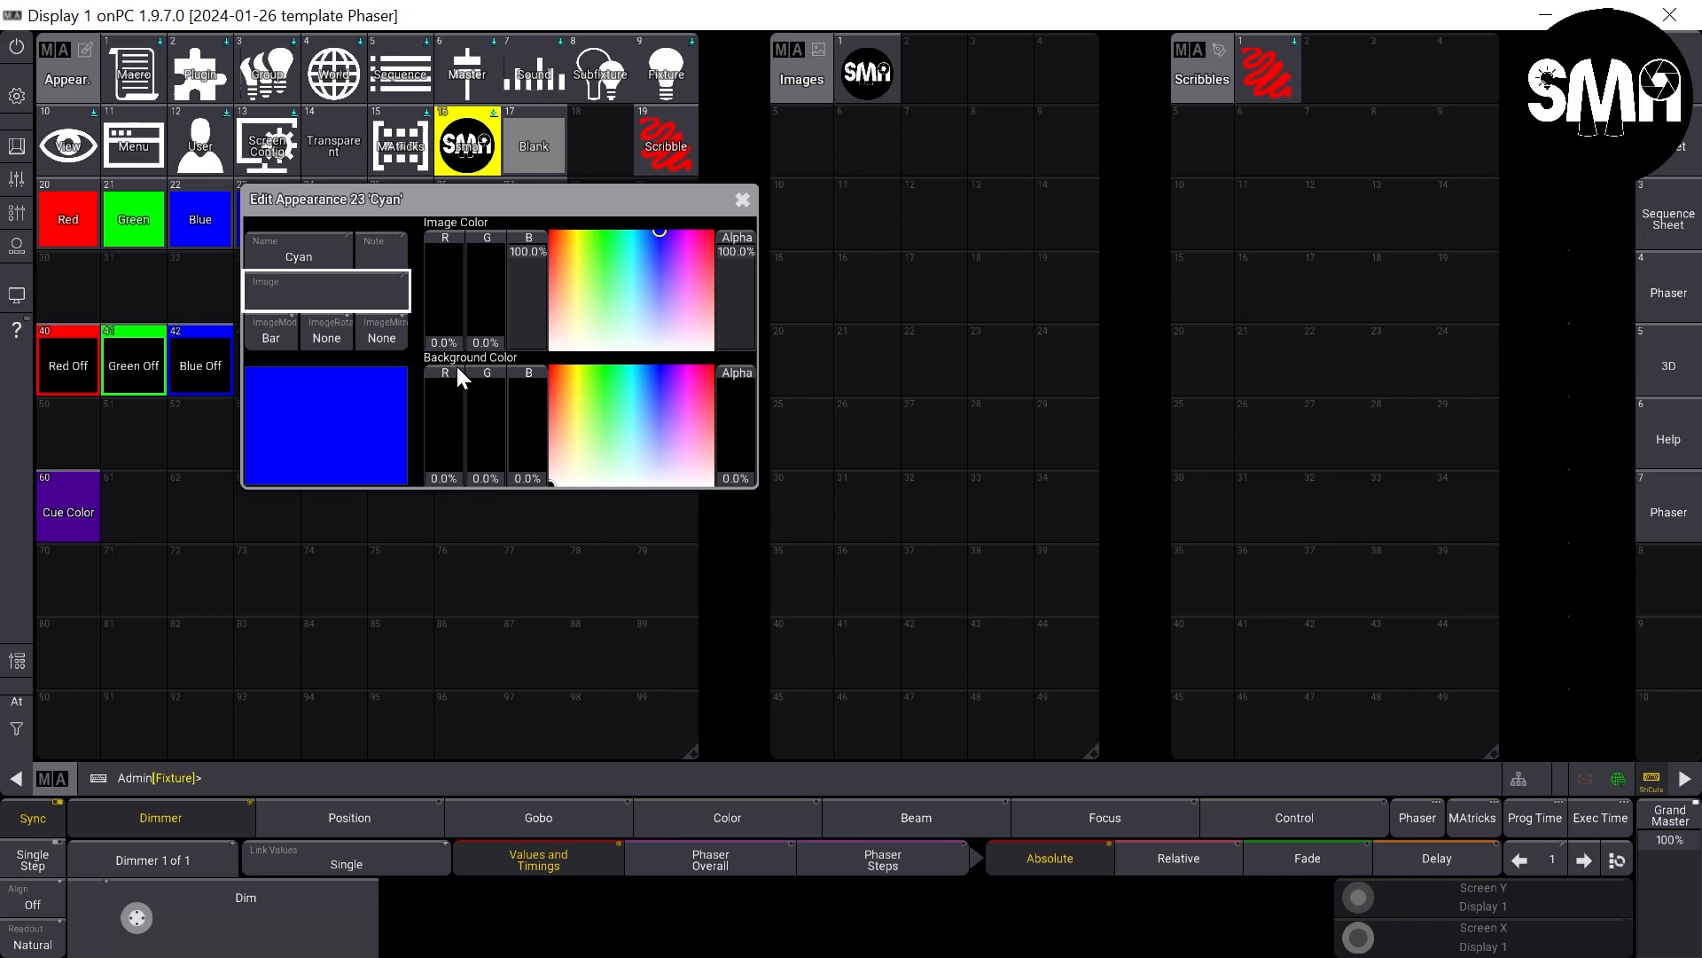
mouse_move(486, 417)
mouse_down()
mouse_move(490, 282)
mouse_move(529, 269)
mouse_up()
drag(498, 393, 507, 568)
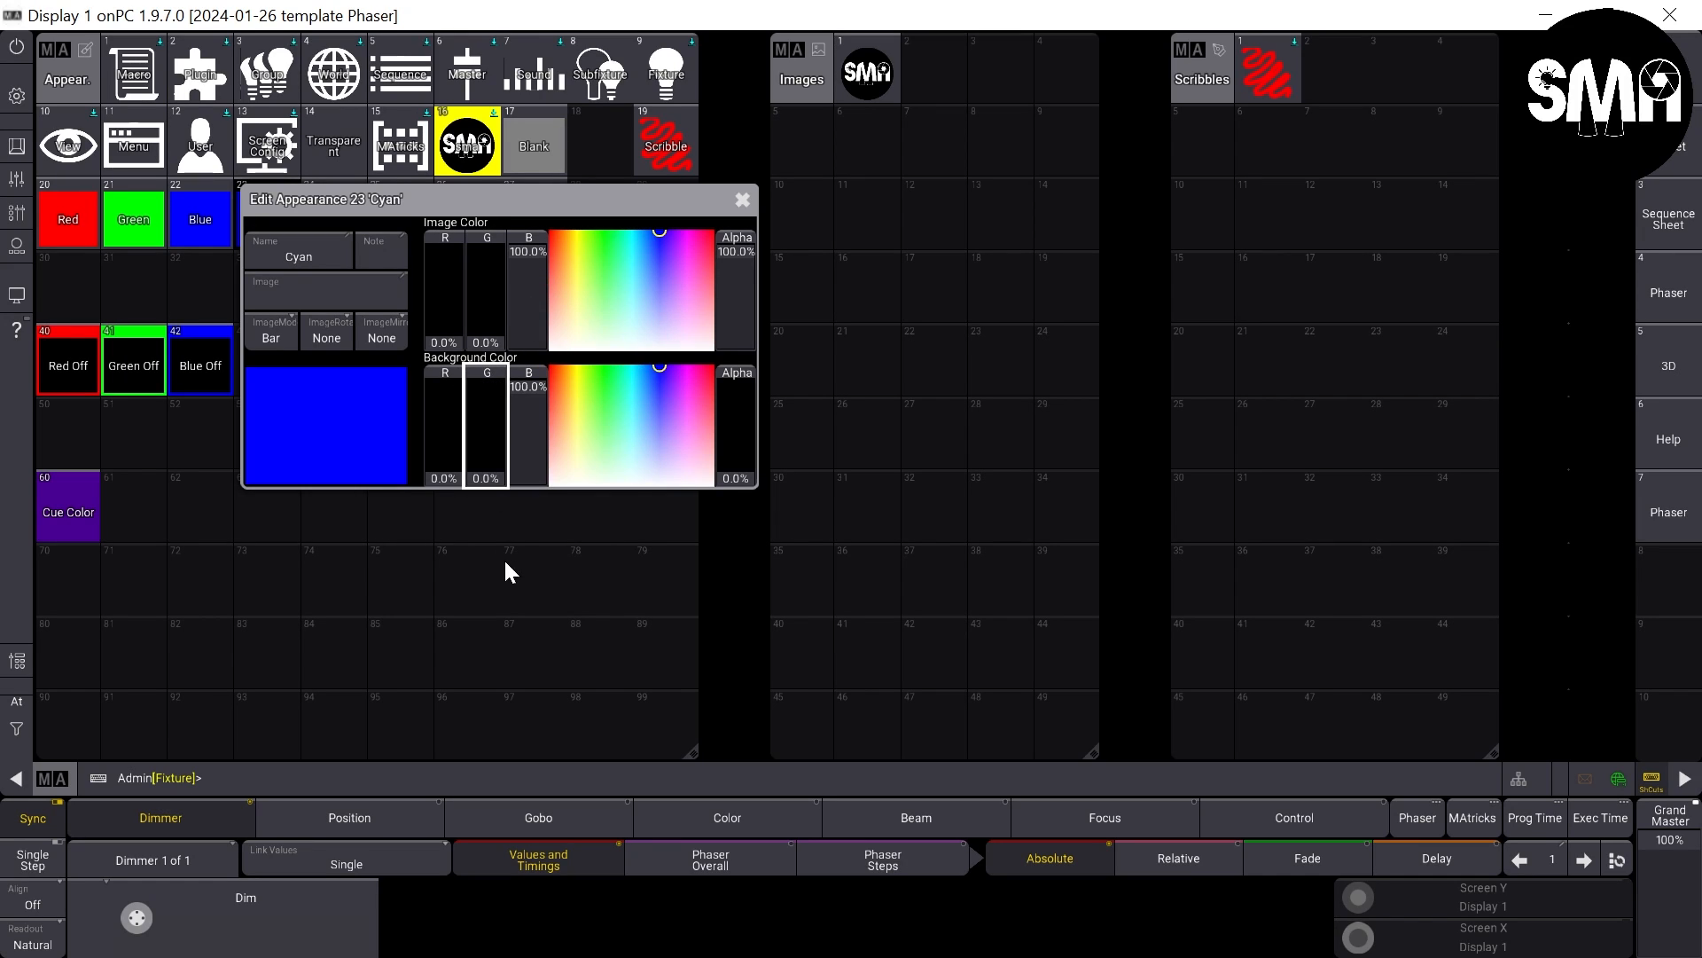
click(523, 382)
drag(483, 275, 490, 130)
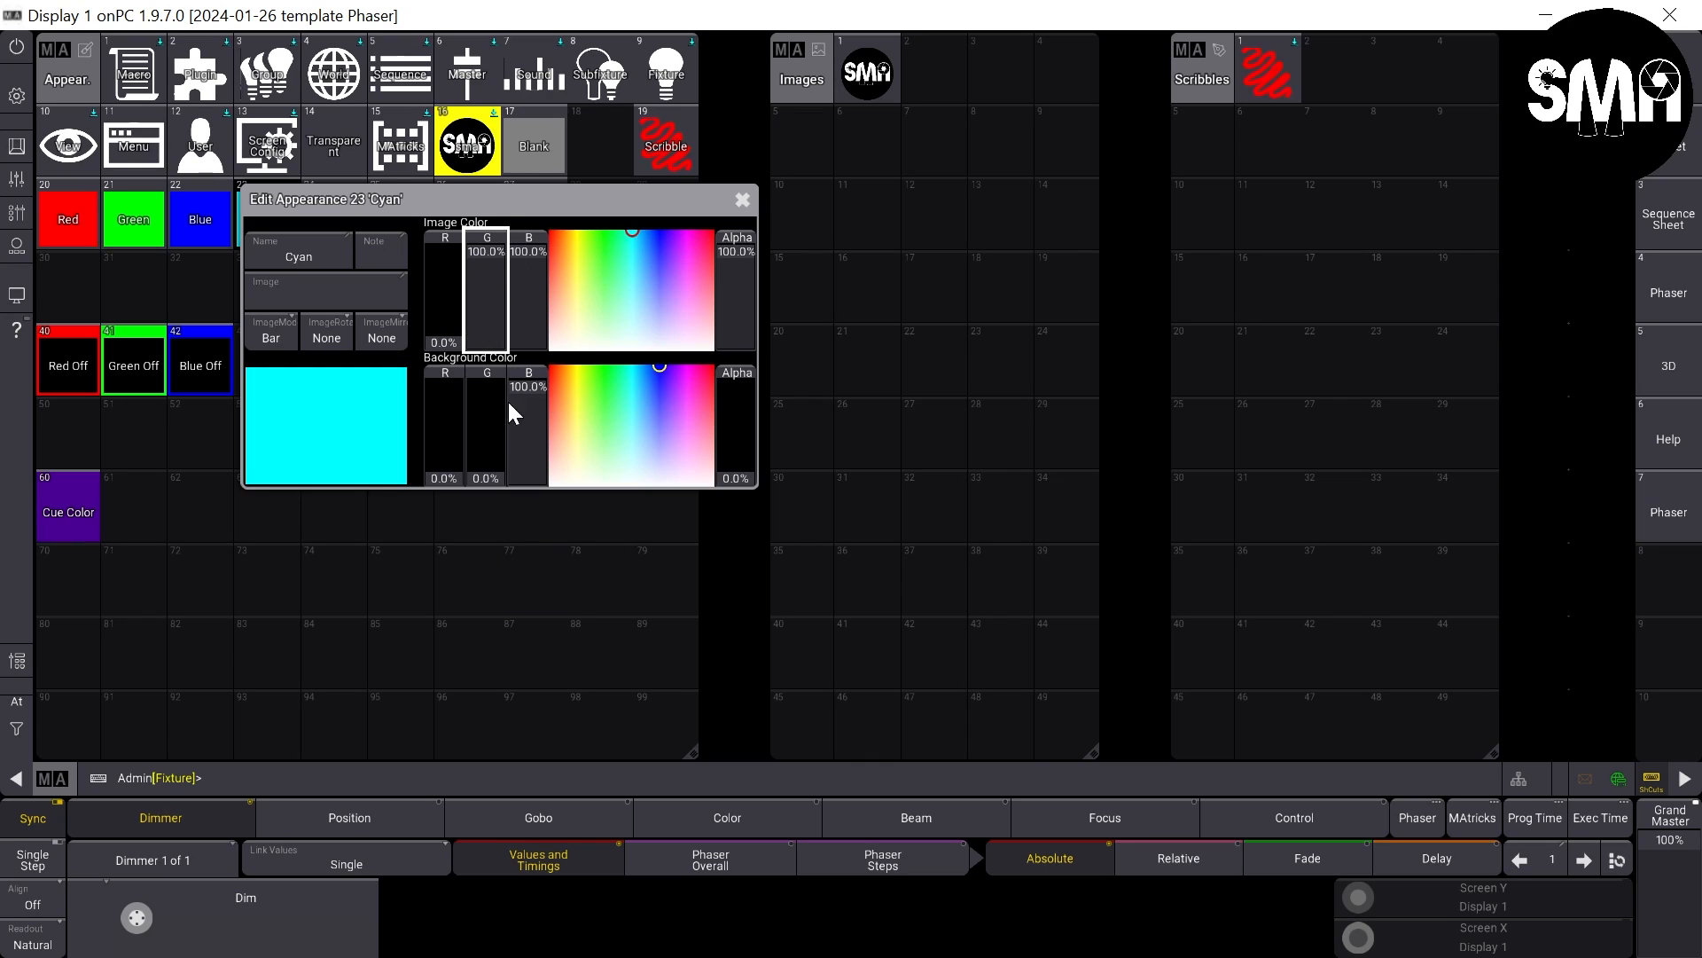
drag(520, 386, 514, 572)
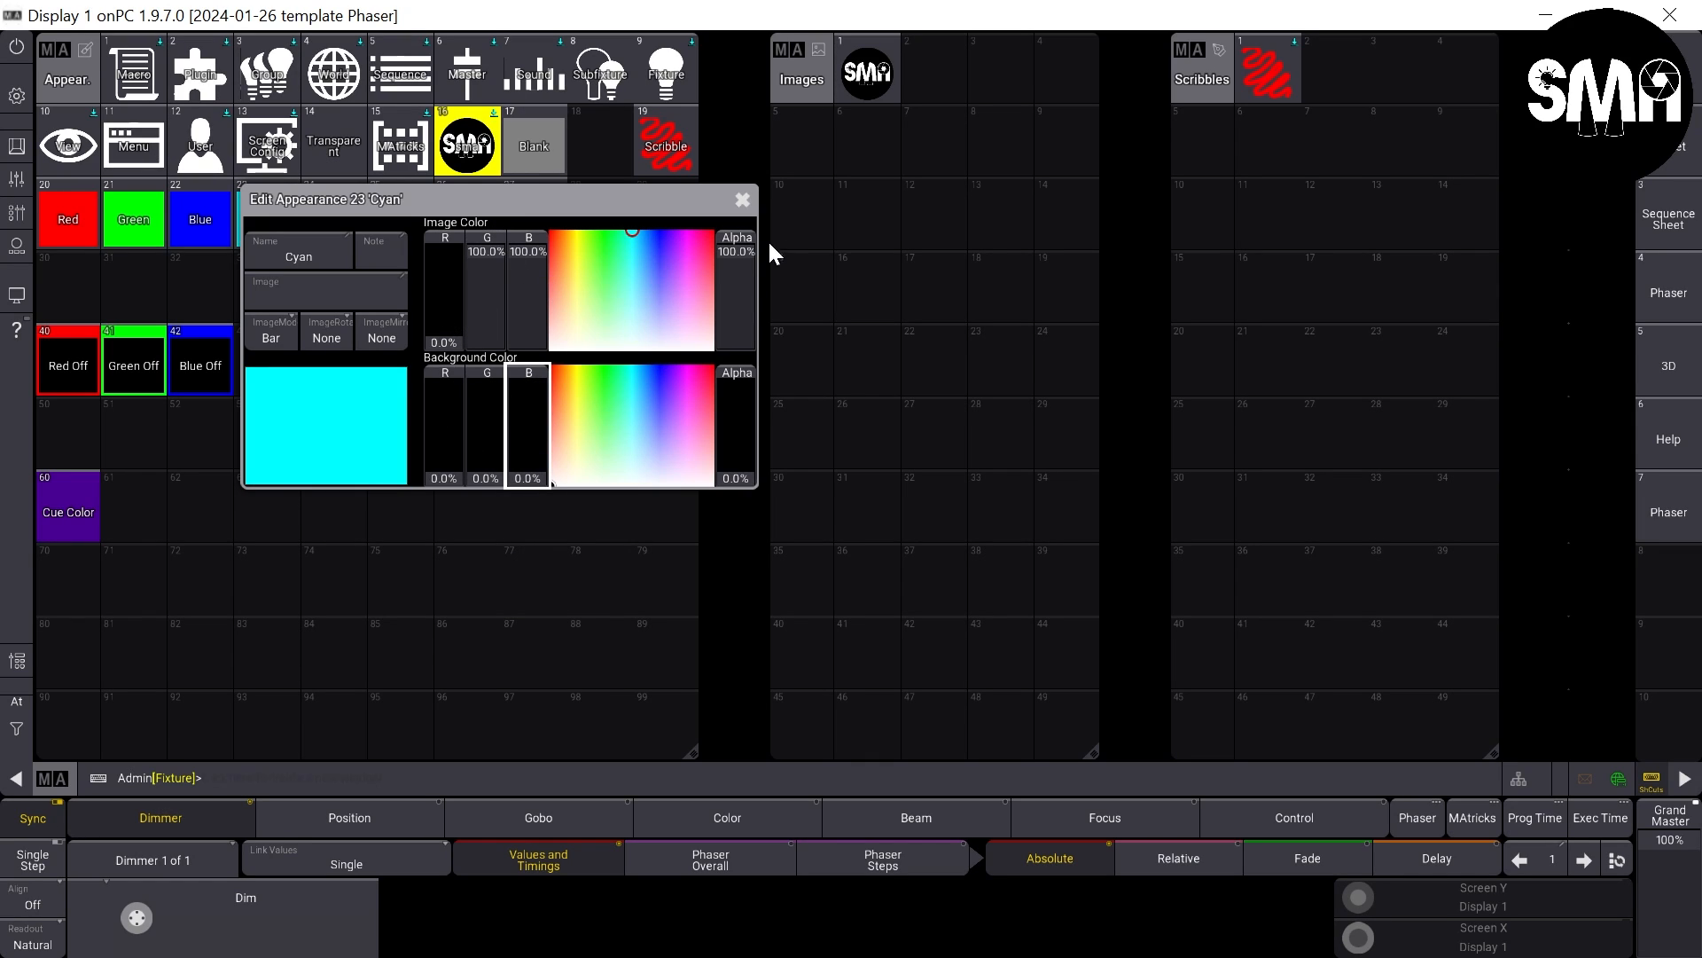
click(738, 200)
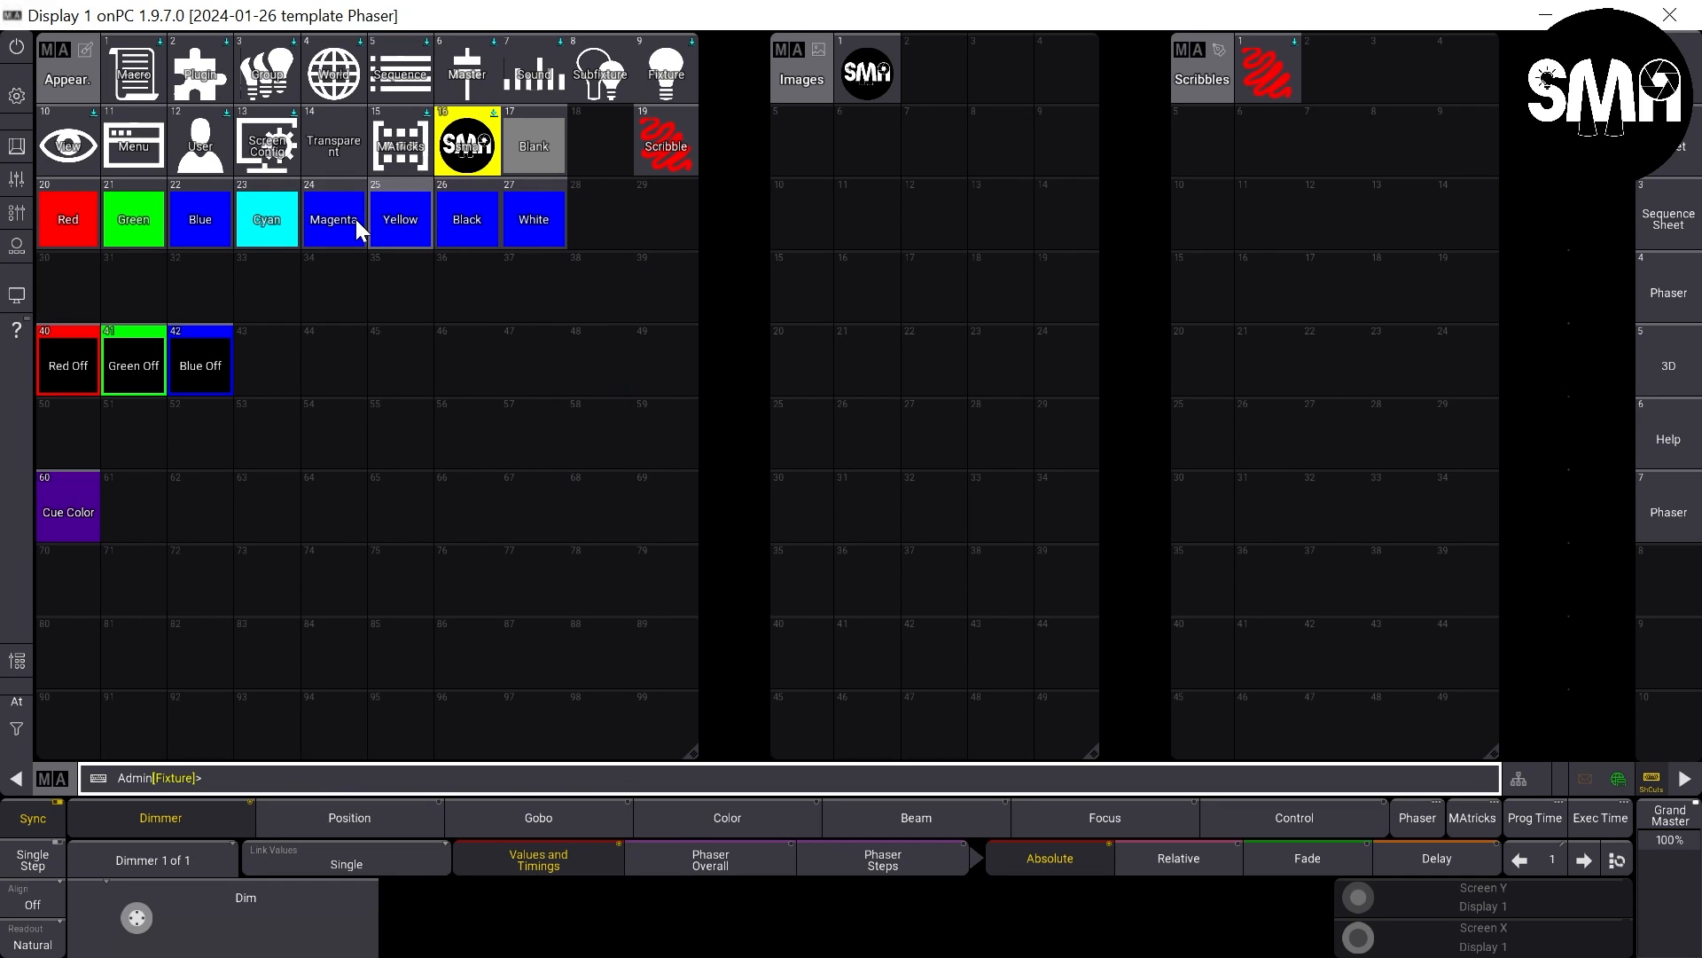
- Set the Magenta appearance's image color red to 100%
drag(322, 225, 332, 394)
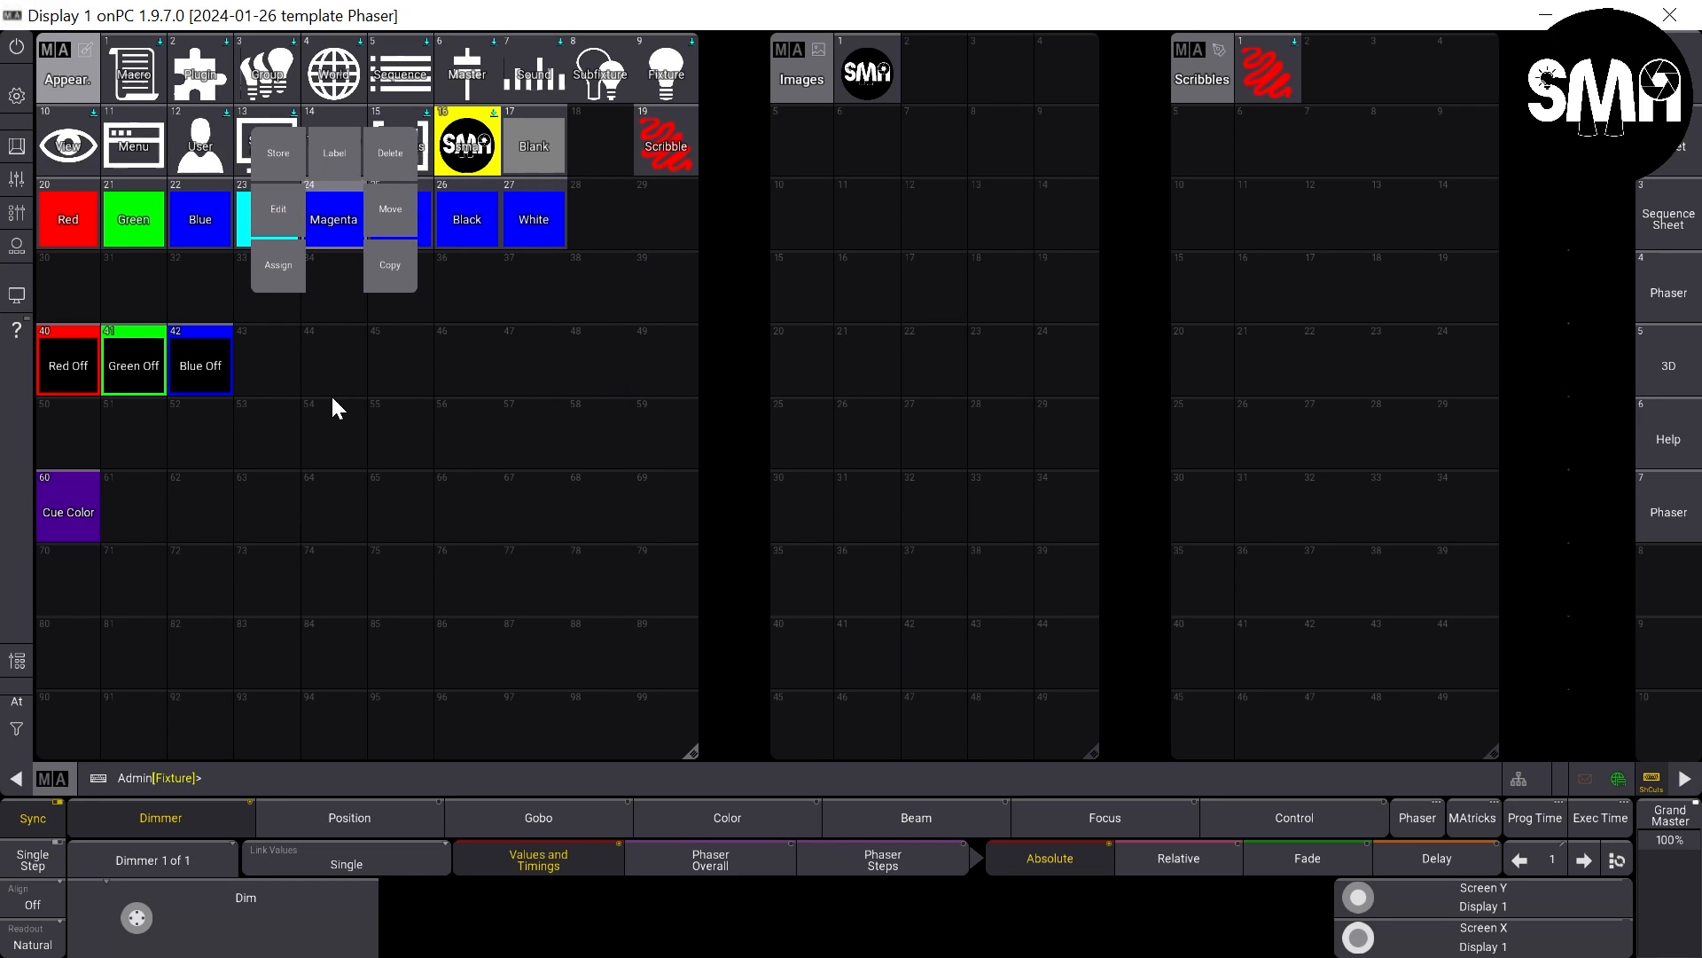
click(273, 211)
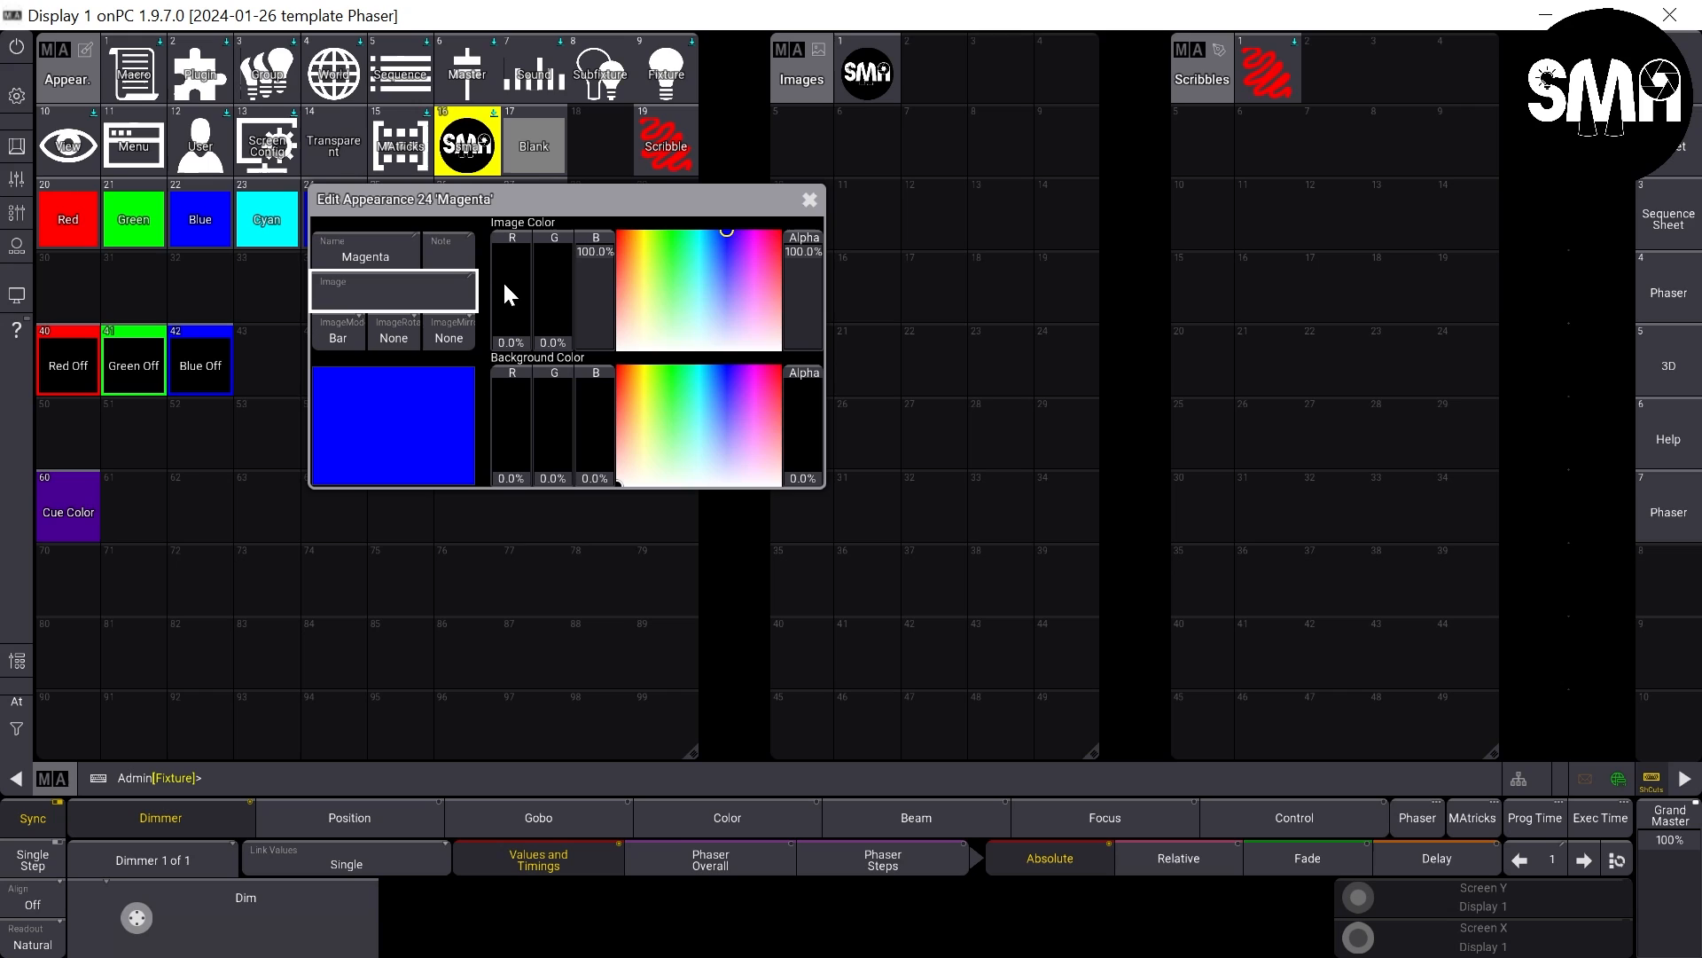
drag(512, 291, 523, 135)
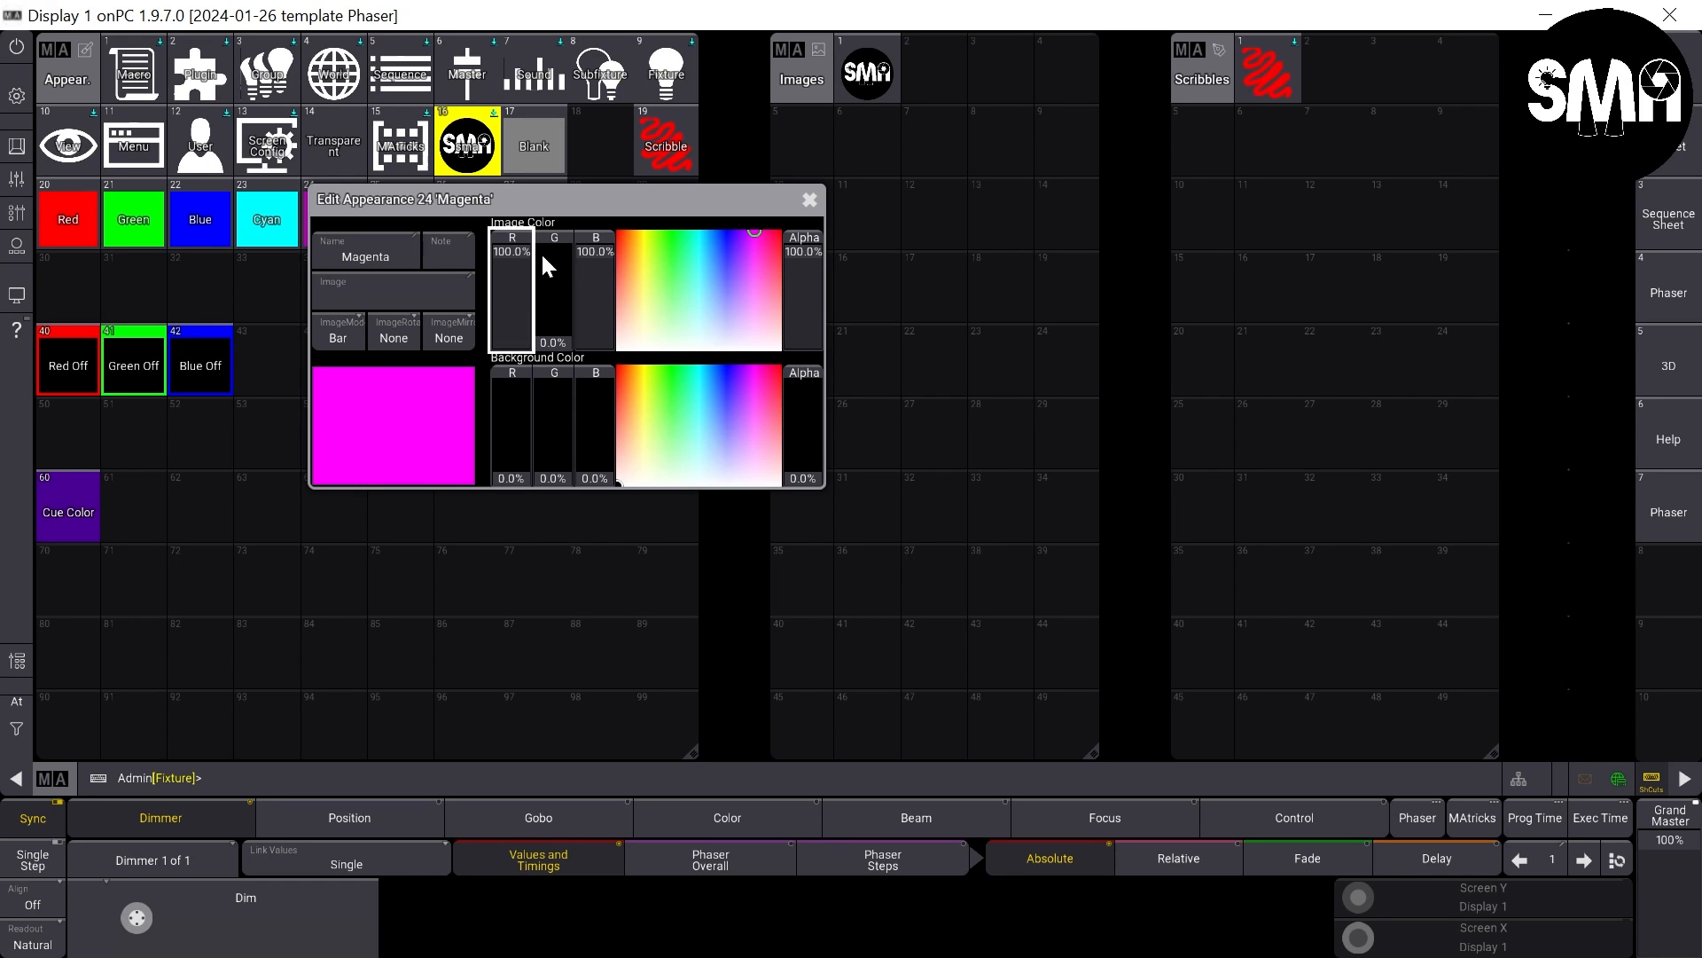
click(809, 201)
- Set the Yellow appearance's image color to 100% red, 100% green and 0% blue
drag(403, 225, 402, 338)
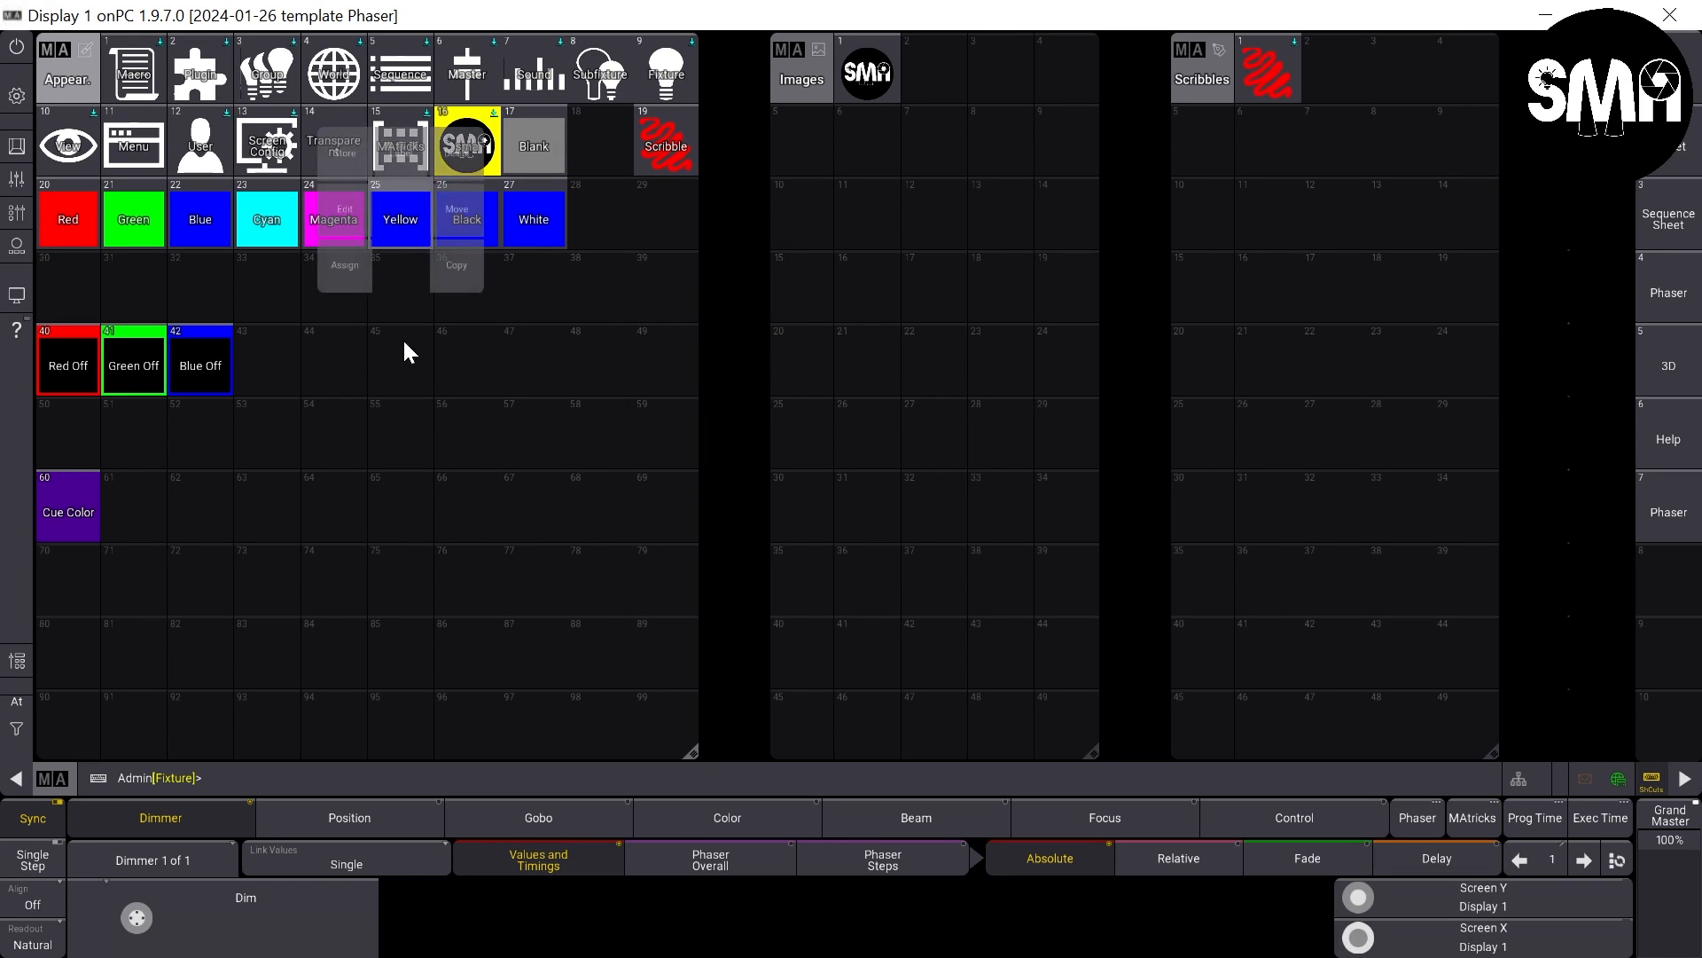
click(348, 218)
drag(577, 296, 583, 178)
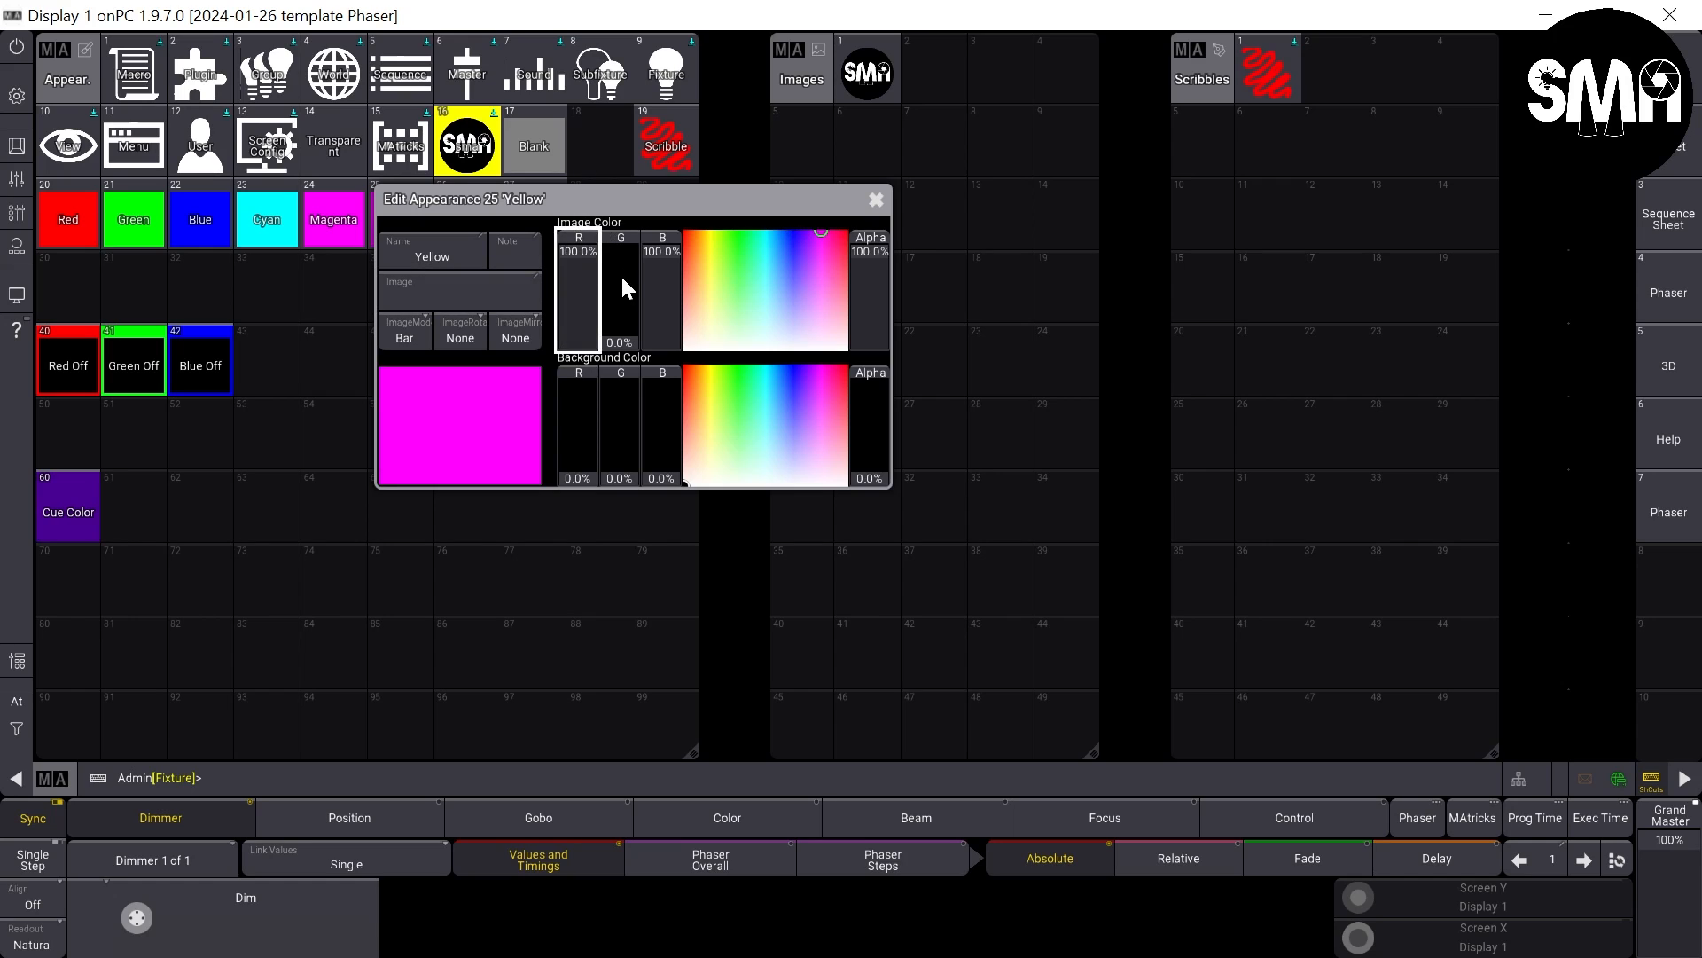
drag(620, 275, 626, 169)
drag(652, 246, 648, 496)
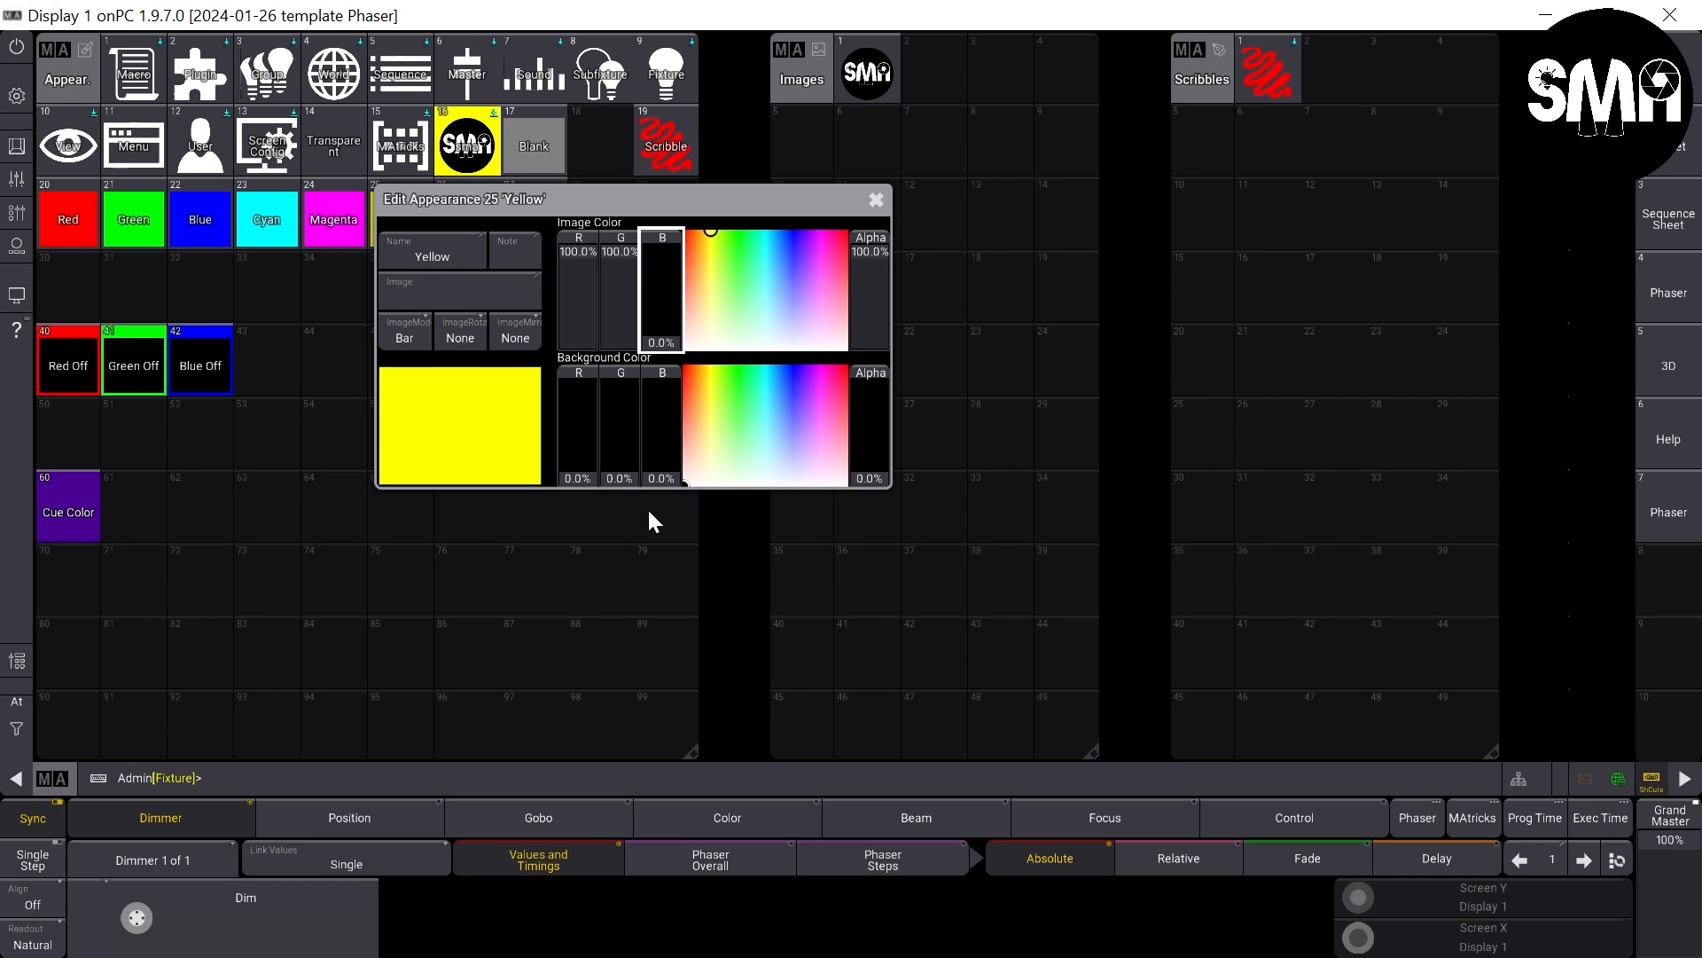
click(874, 199)
- Set the Black appearance's image color blue to 0%
drag(463, 219, 470, 424)
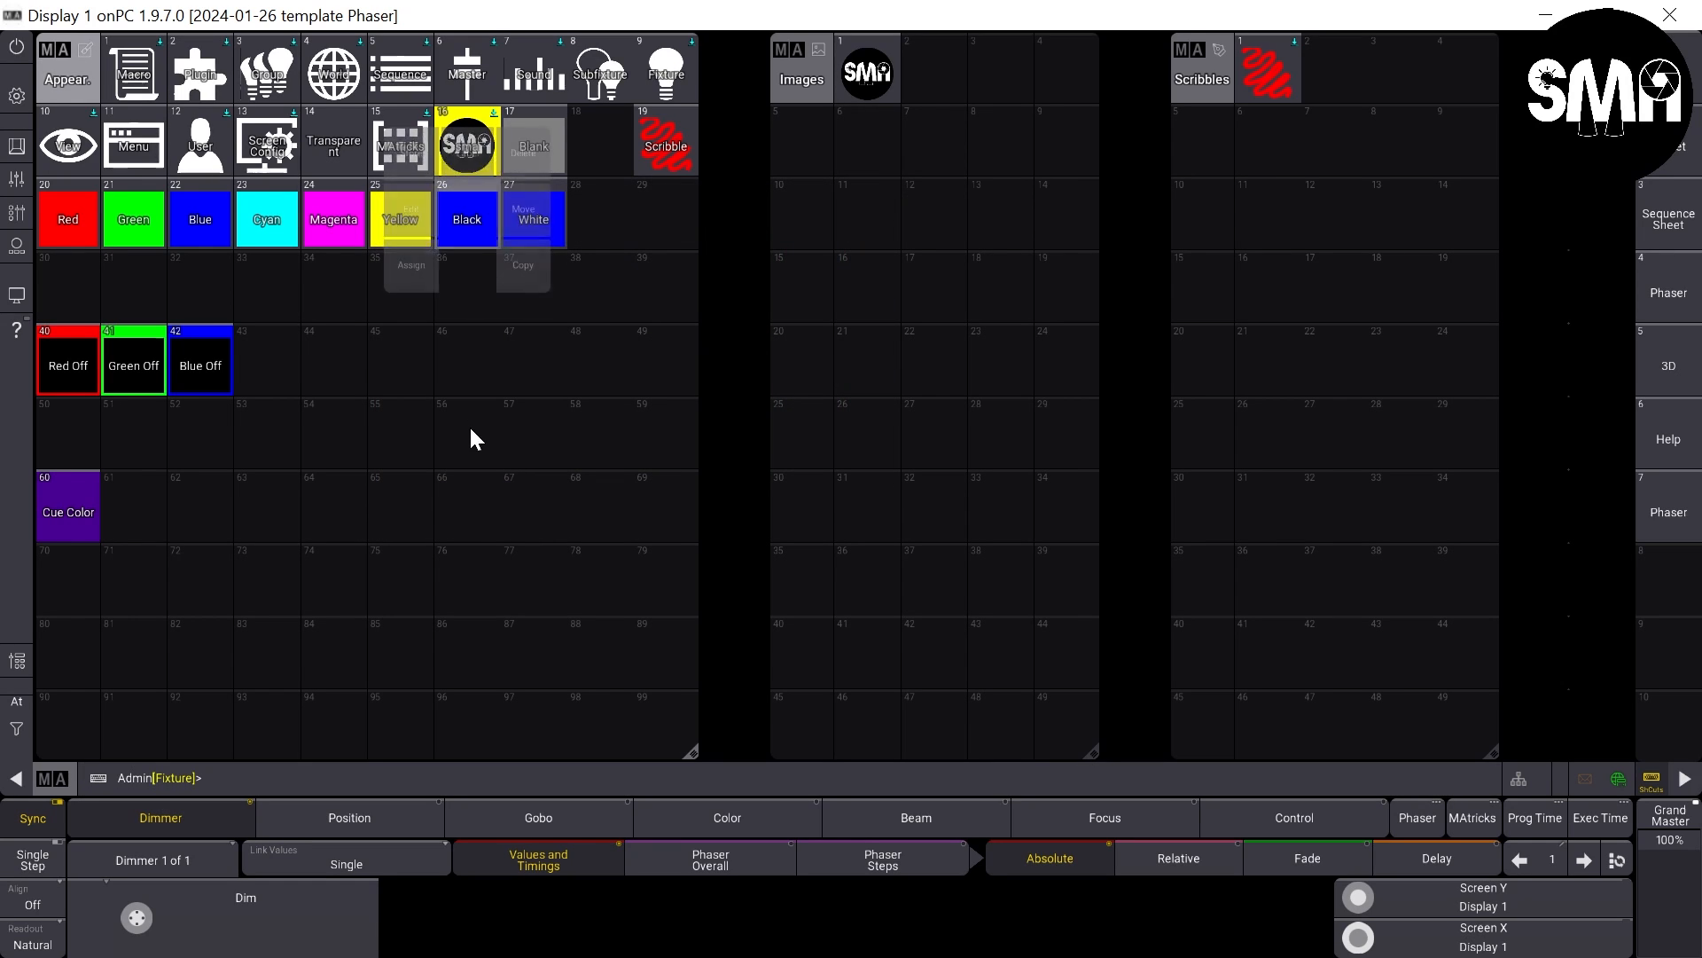
click(444, 230)
drag(723, 255, 718, 424)
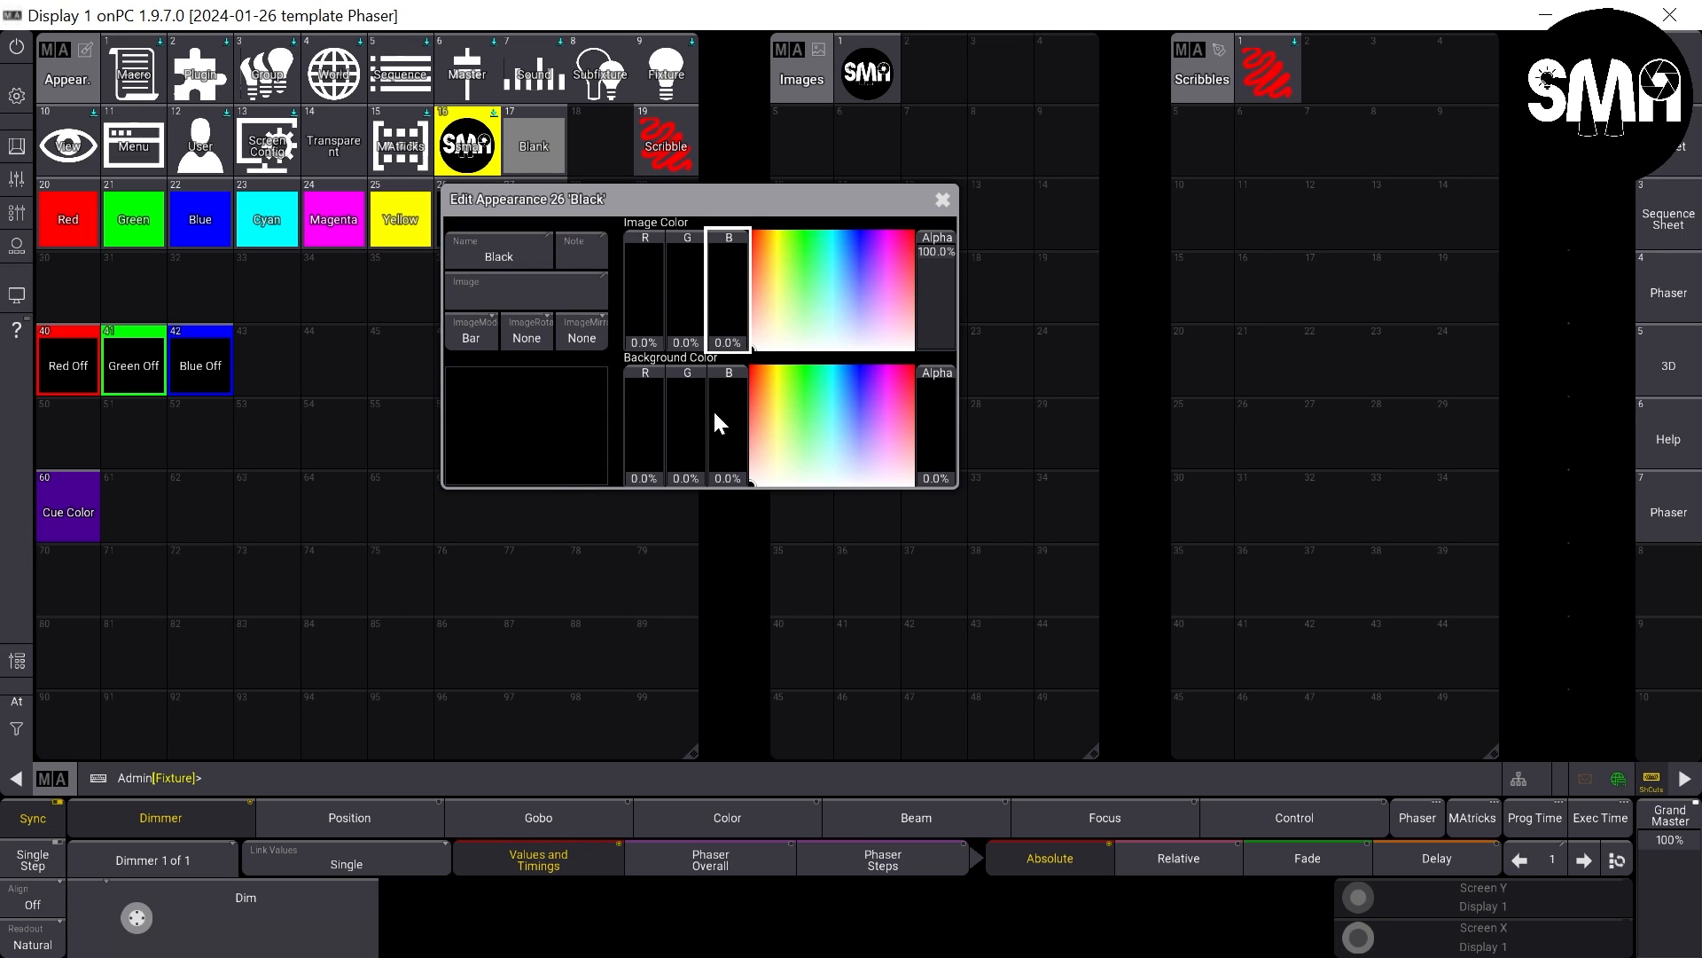
click(942, 199)
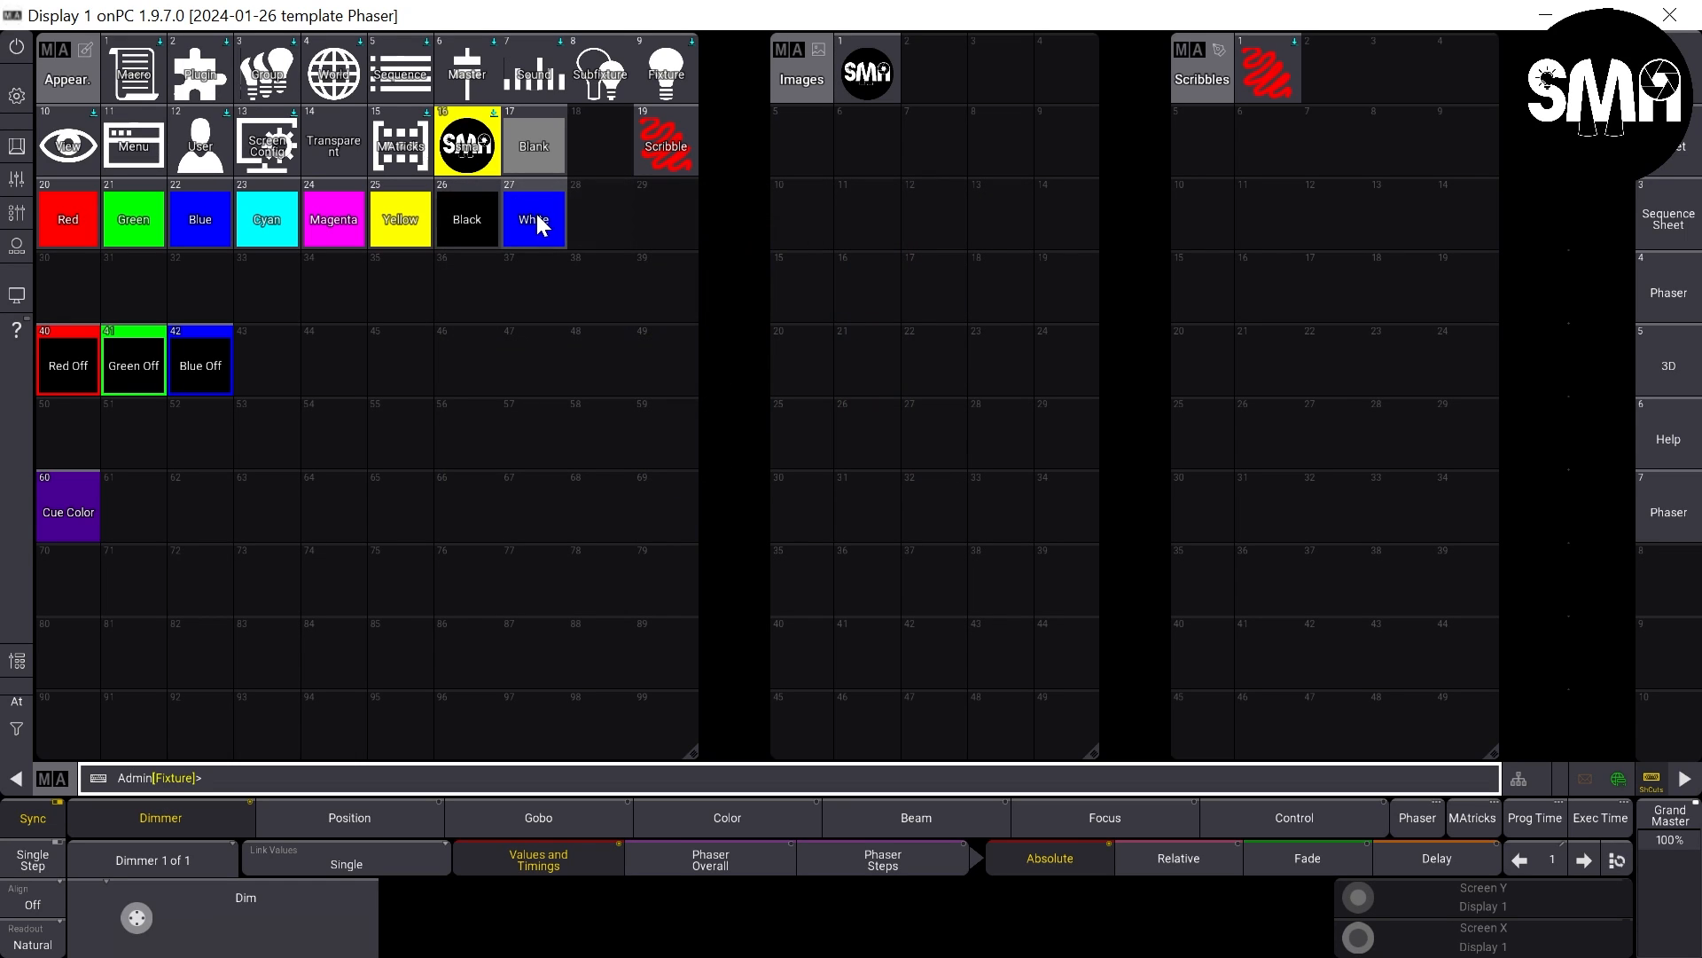
- Set the White appearance's image color red and green to 100%
drag(536, 214, 554, 354)
click(492, 204)
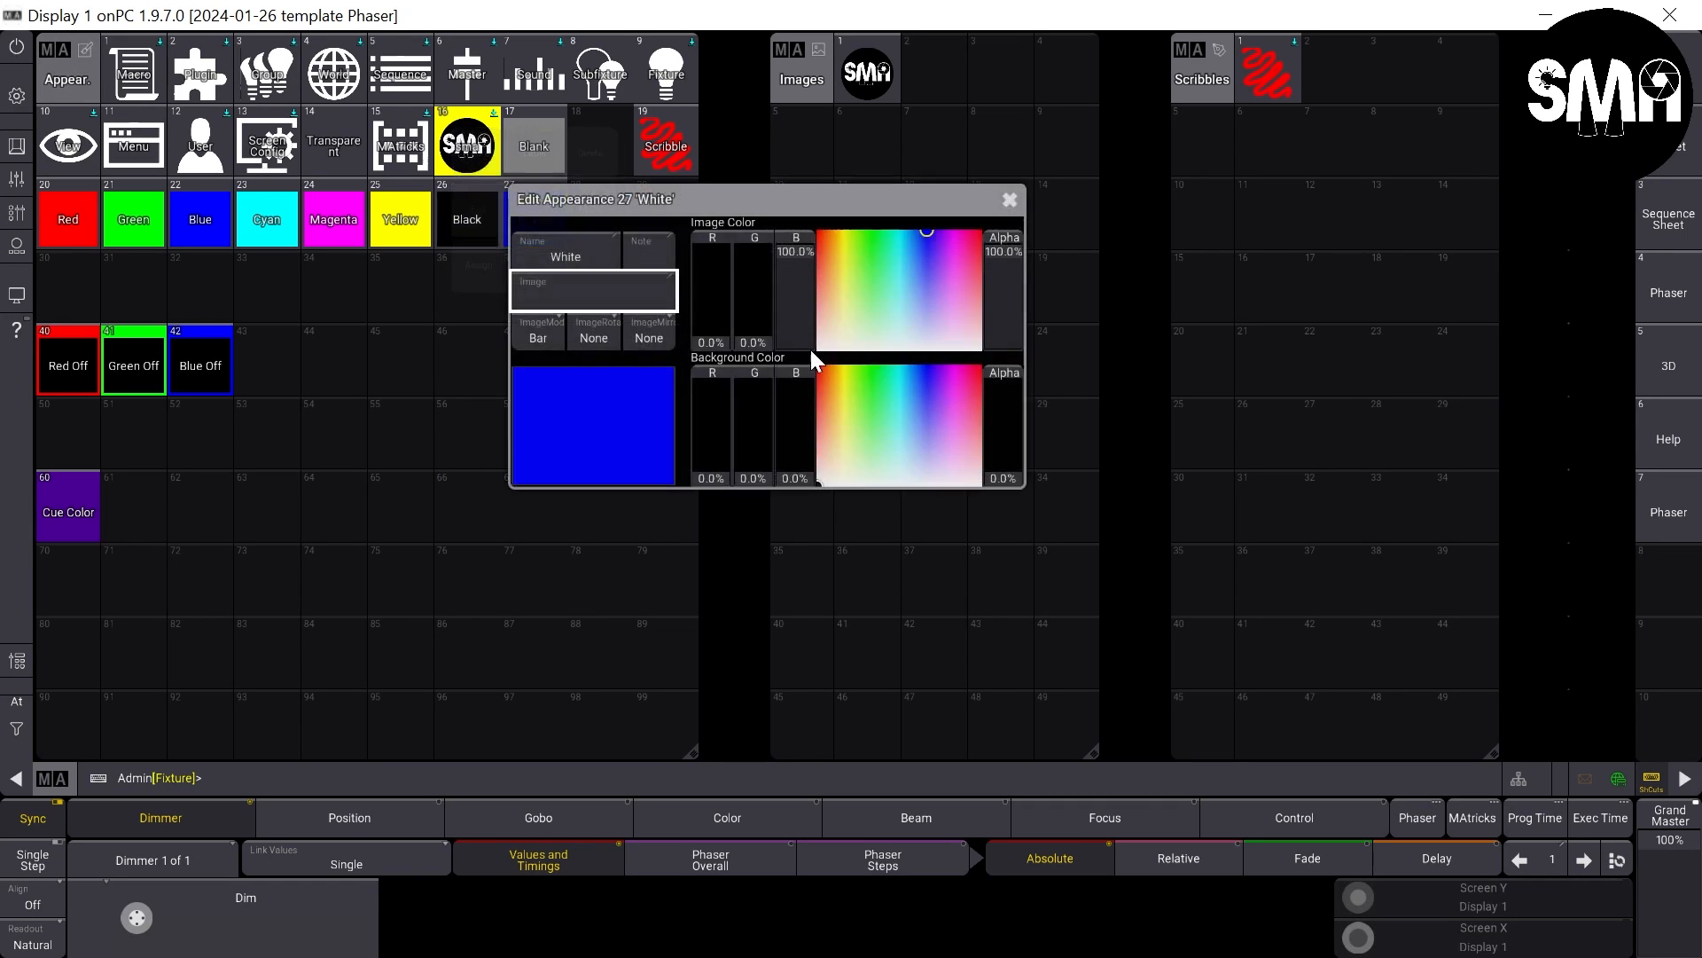
drag(705, 316, 711, 222)
drag(748, 280, 778, 124)
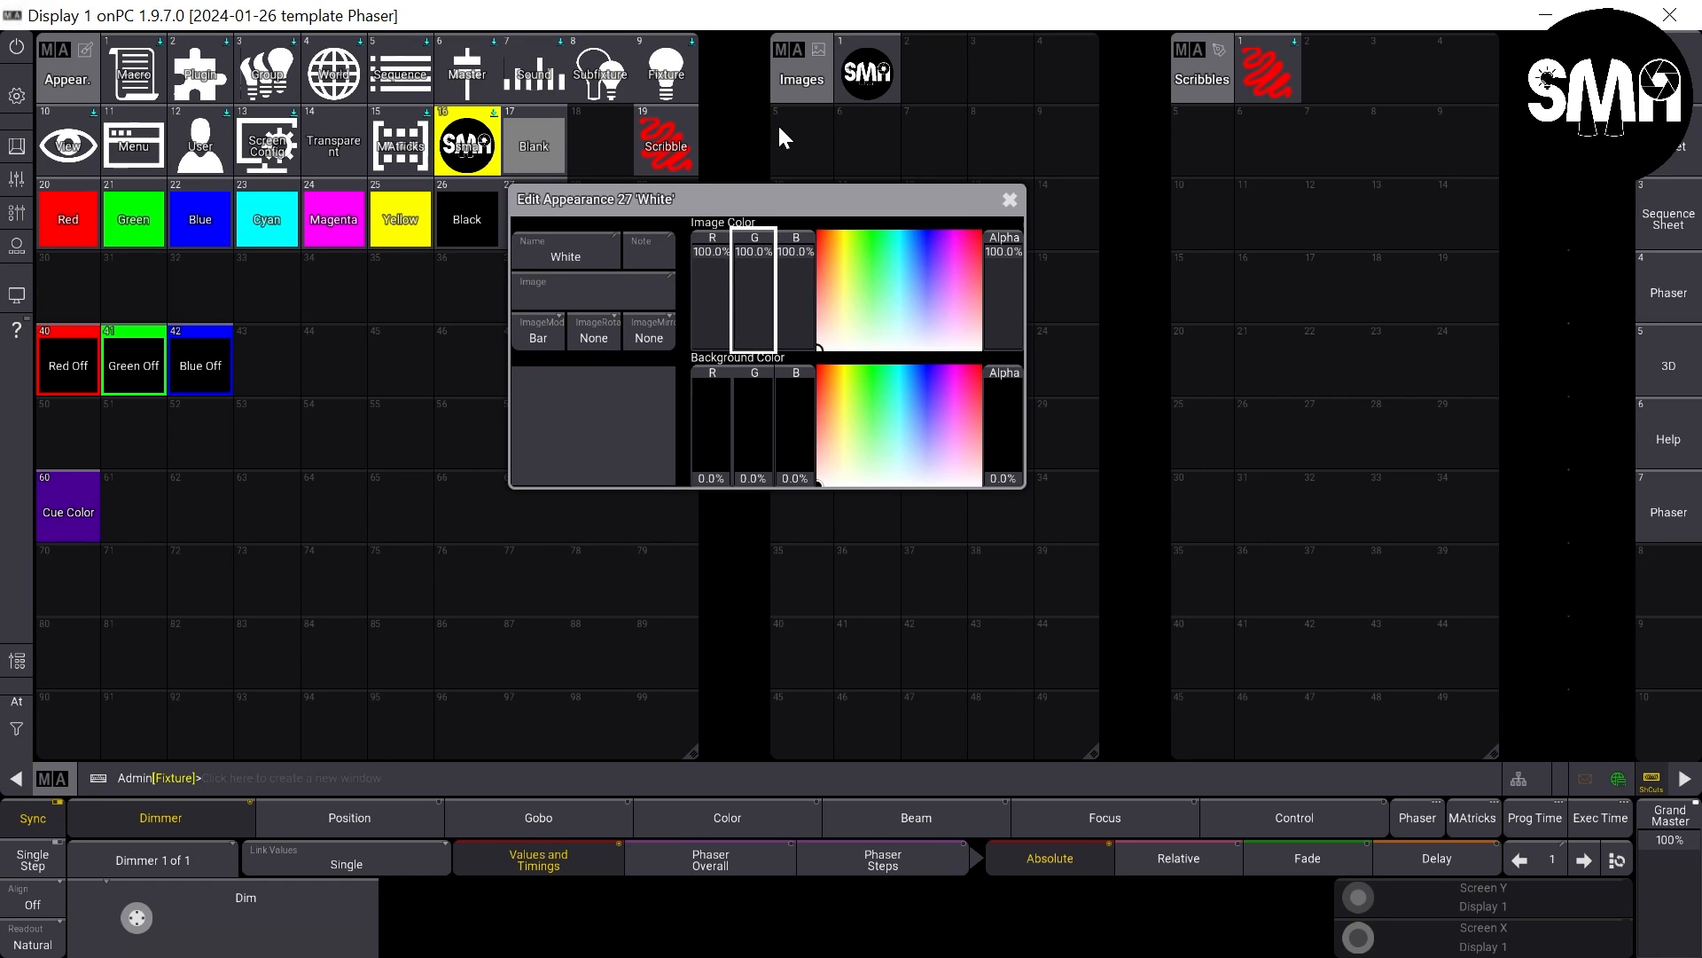
click(1007, 198)
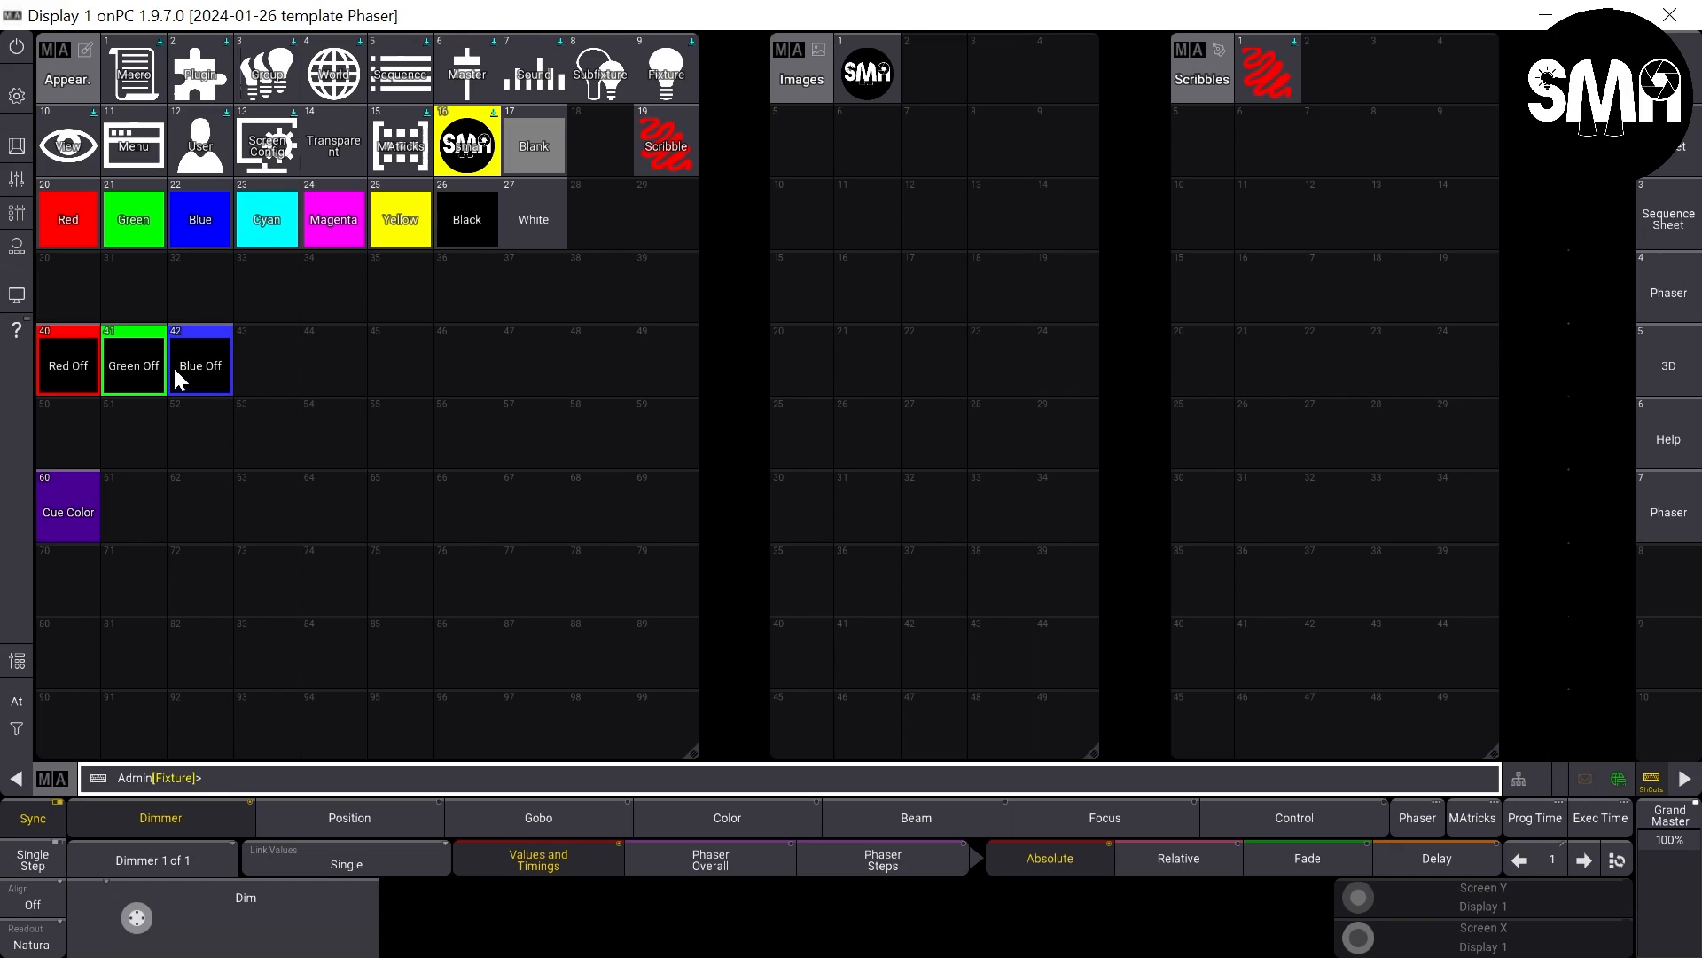
- Copy the Blue Off appearance successively into slots 43, 44 and 45
right_click(200, 353)
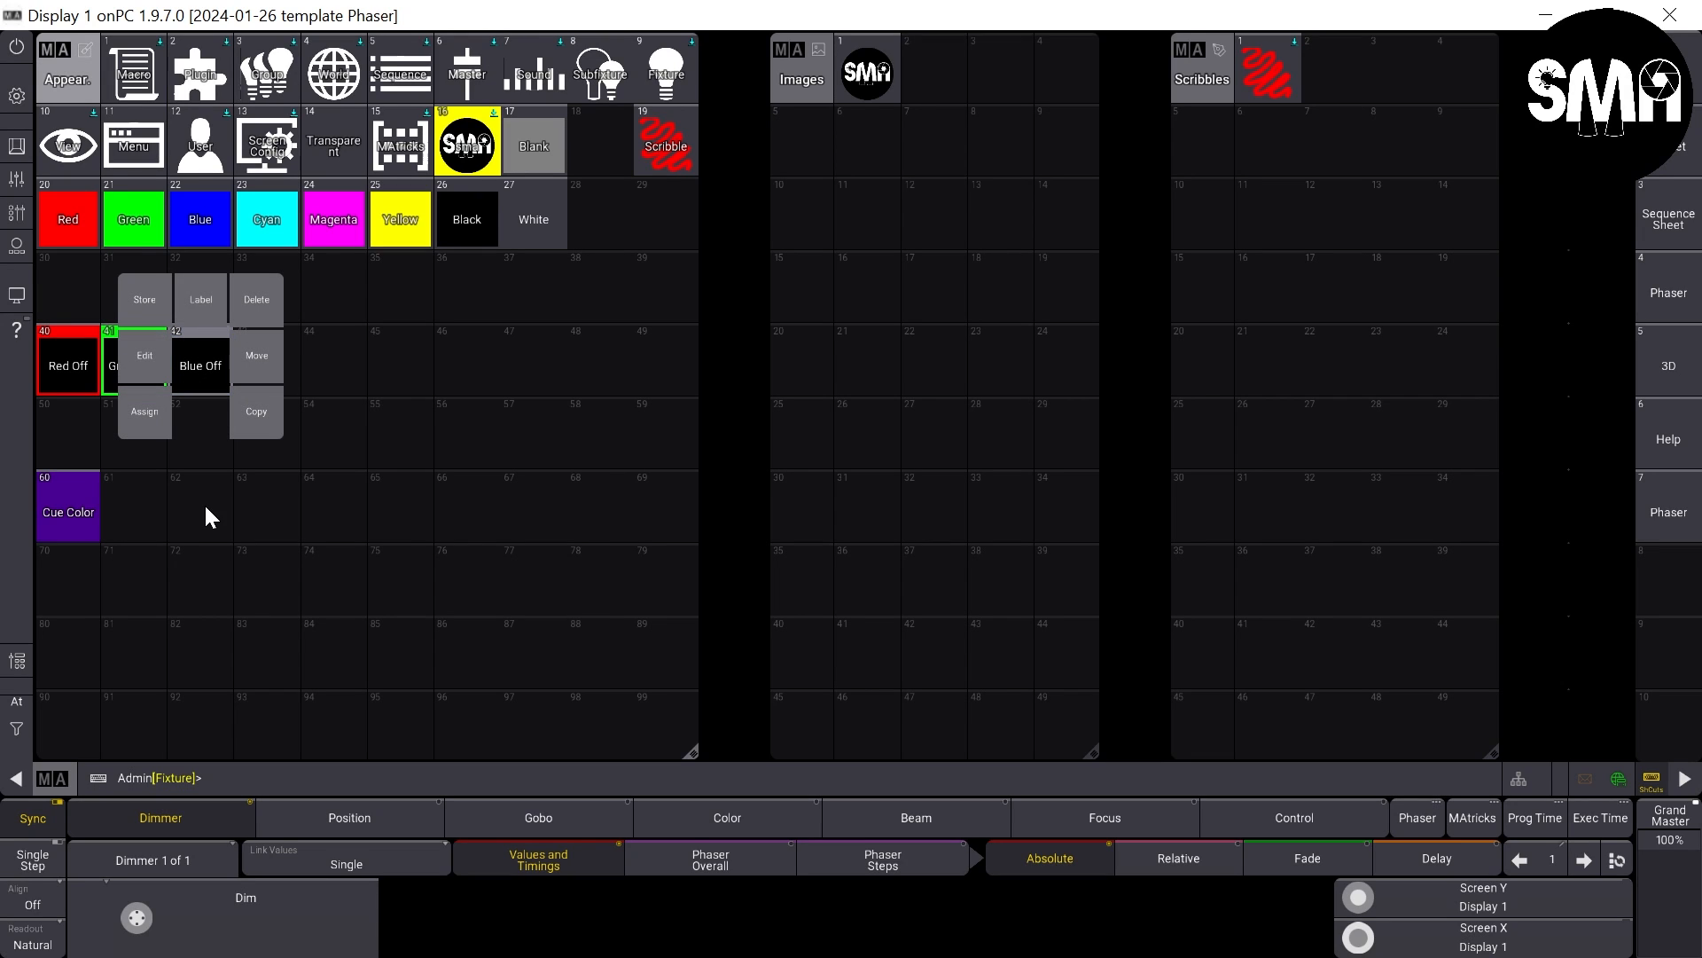
click(248, 422)
click(273, 360)
right_click(267, 368)
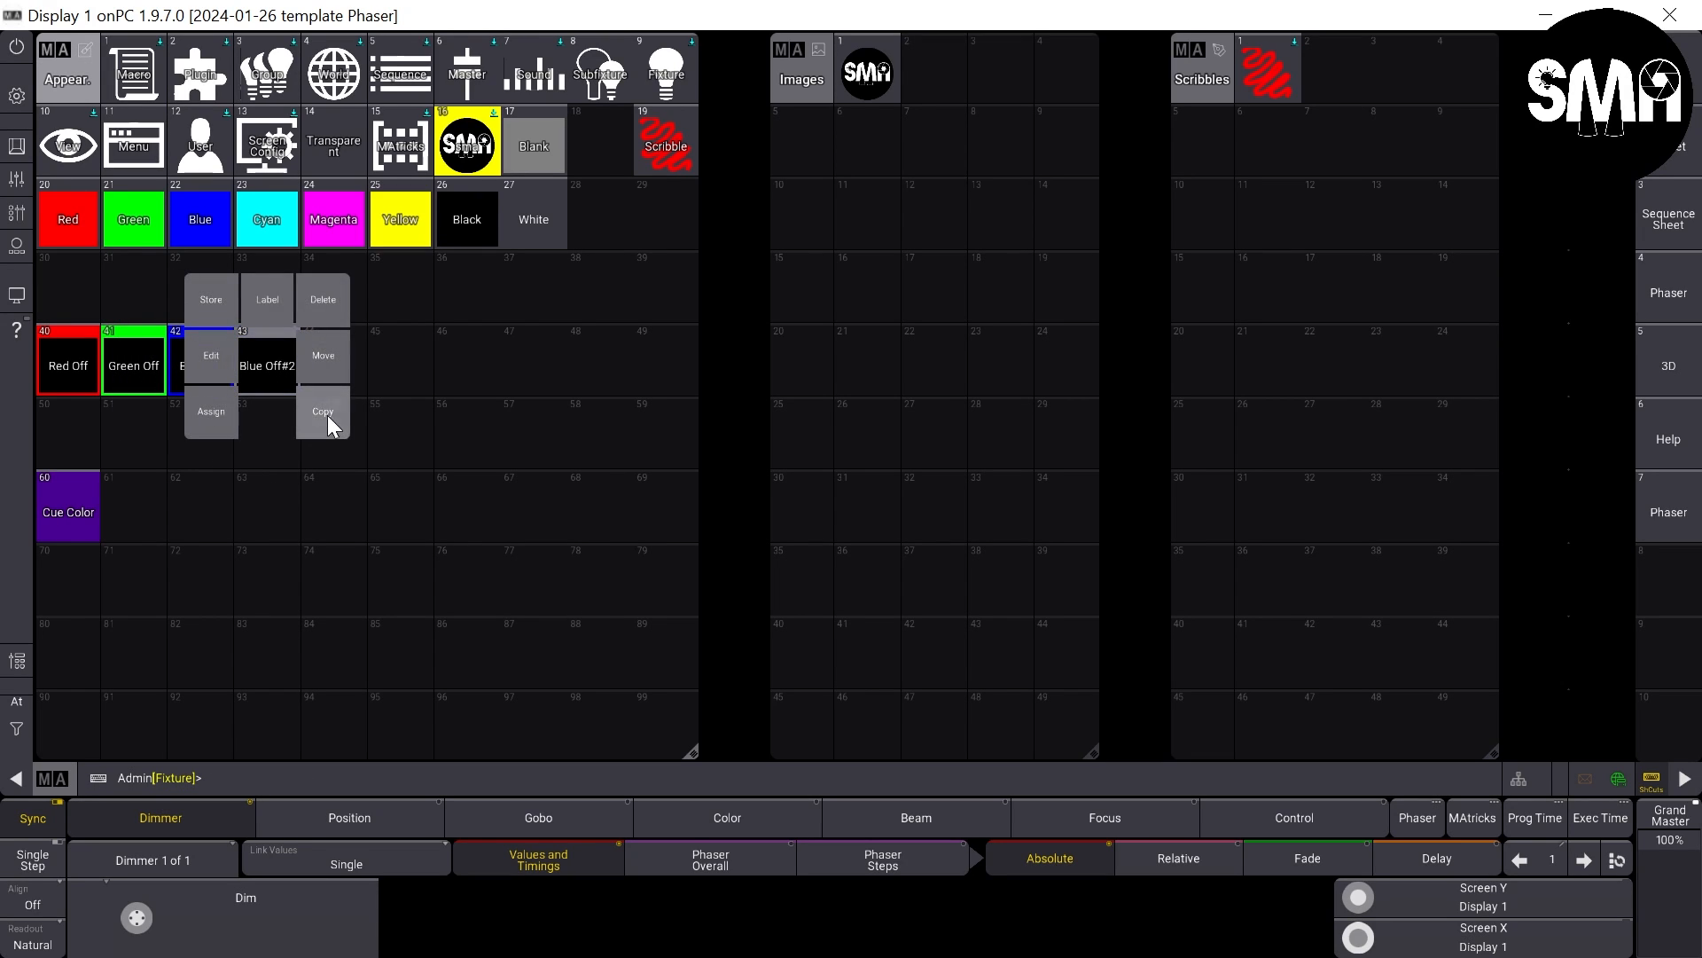
click(327, 415)
click(343, 344)
right_click(343, 355)
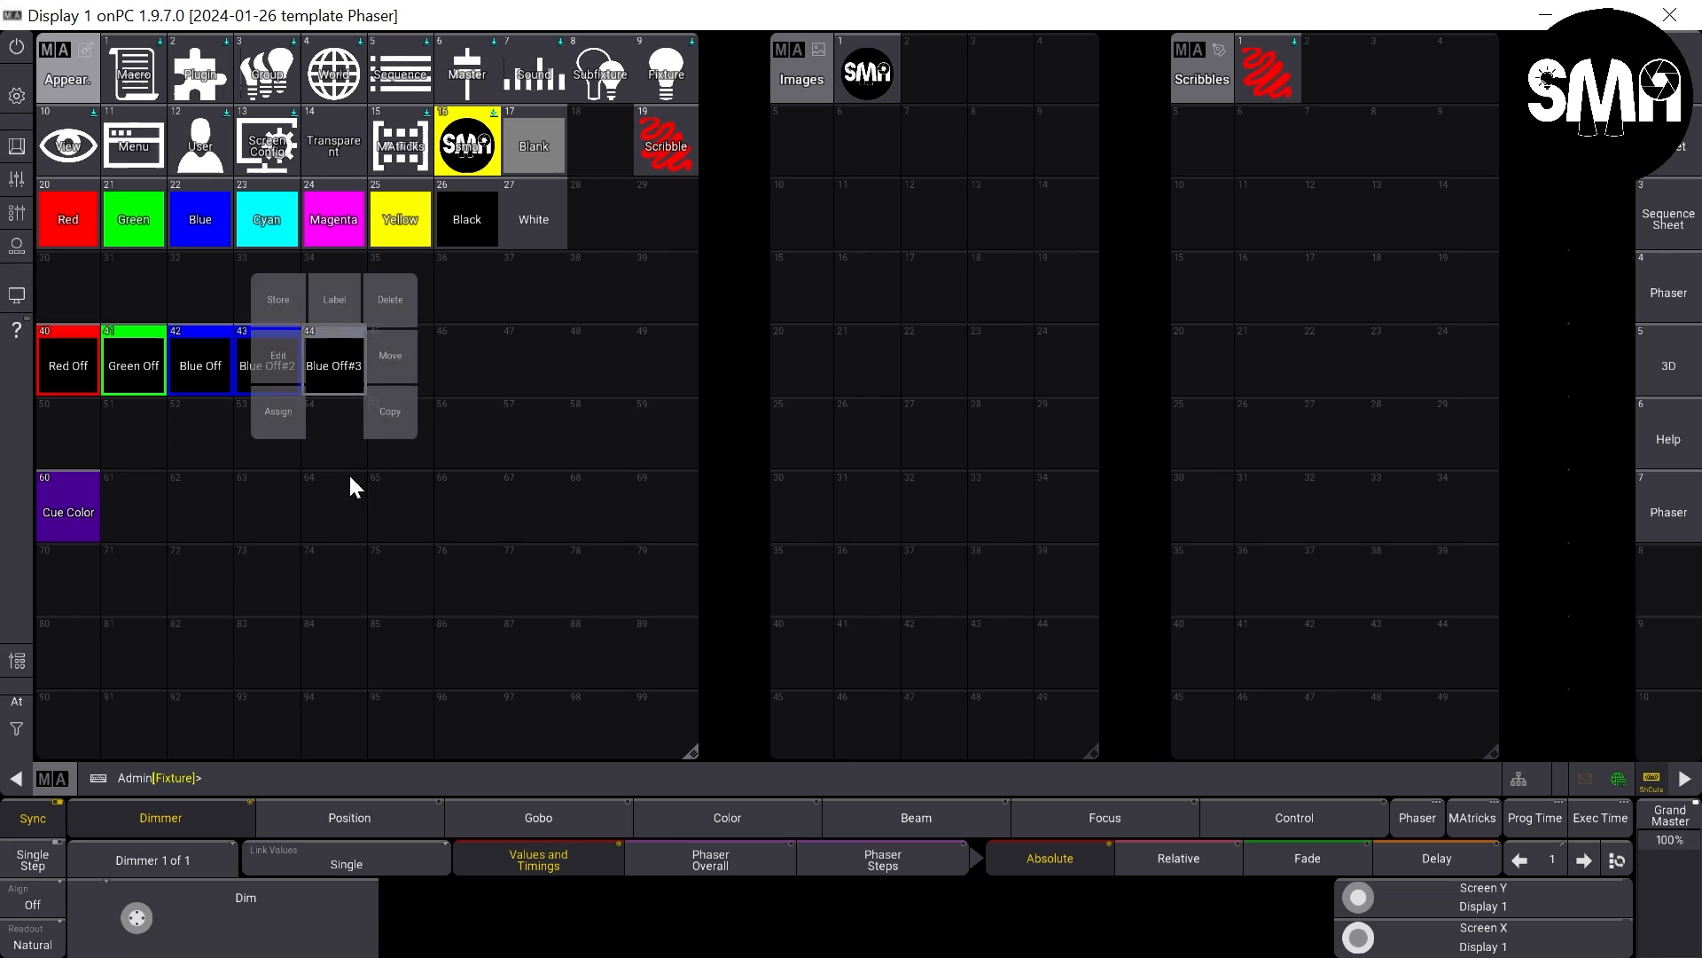
click(389, 417)
click(401, 358)
- Copy appearance 45 into slot 46, and appearance 46 into slot 47
right_click(397, 360)
click(454, 397)
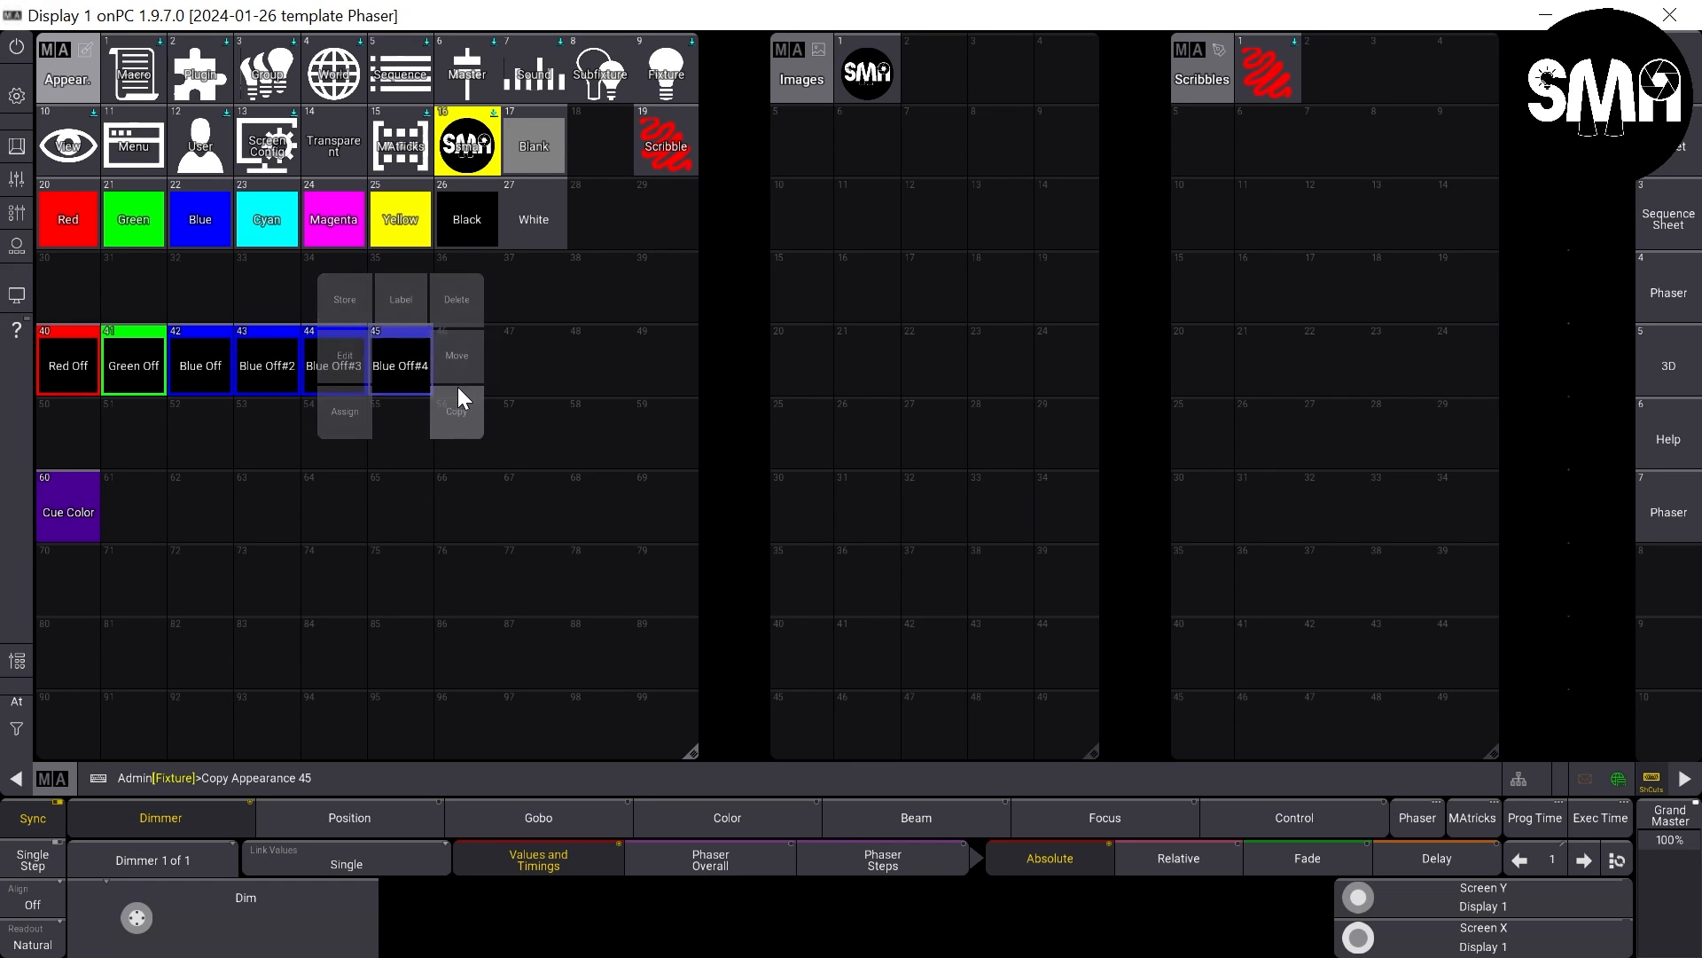
click(459, 366)
right_click(460, 365)
click(519, 399)
click(520, 360)
- Label appearance 43 as Cyan Off
right_click(270, 359)
click(273, 293)
text(C)
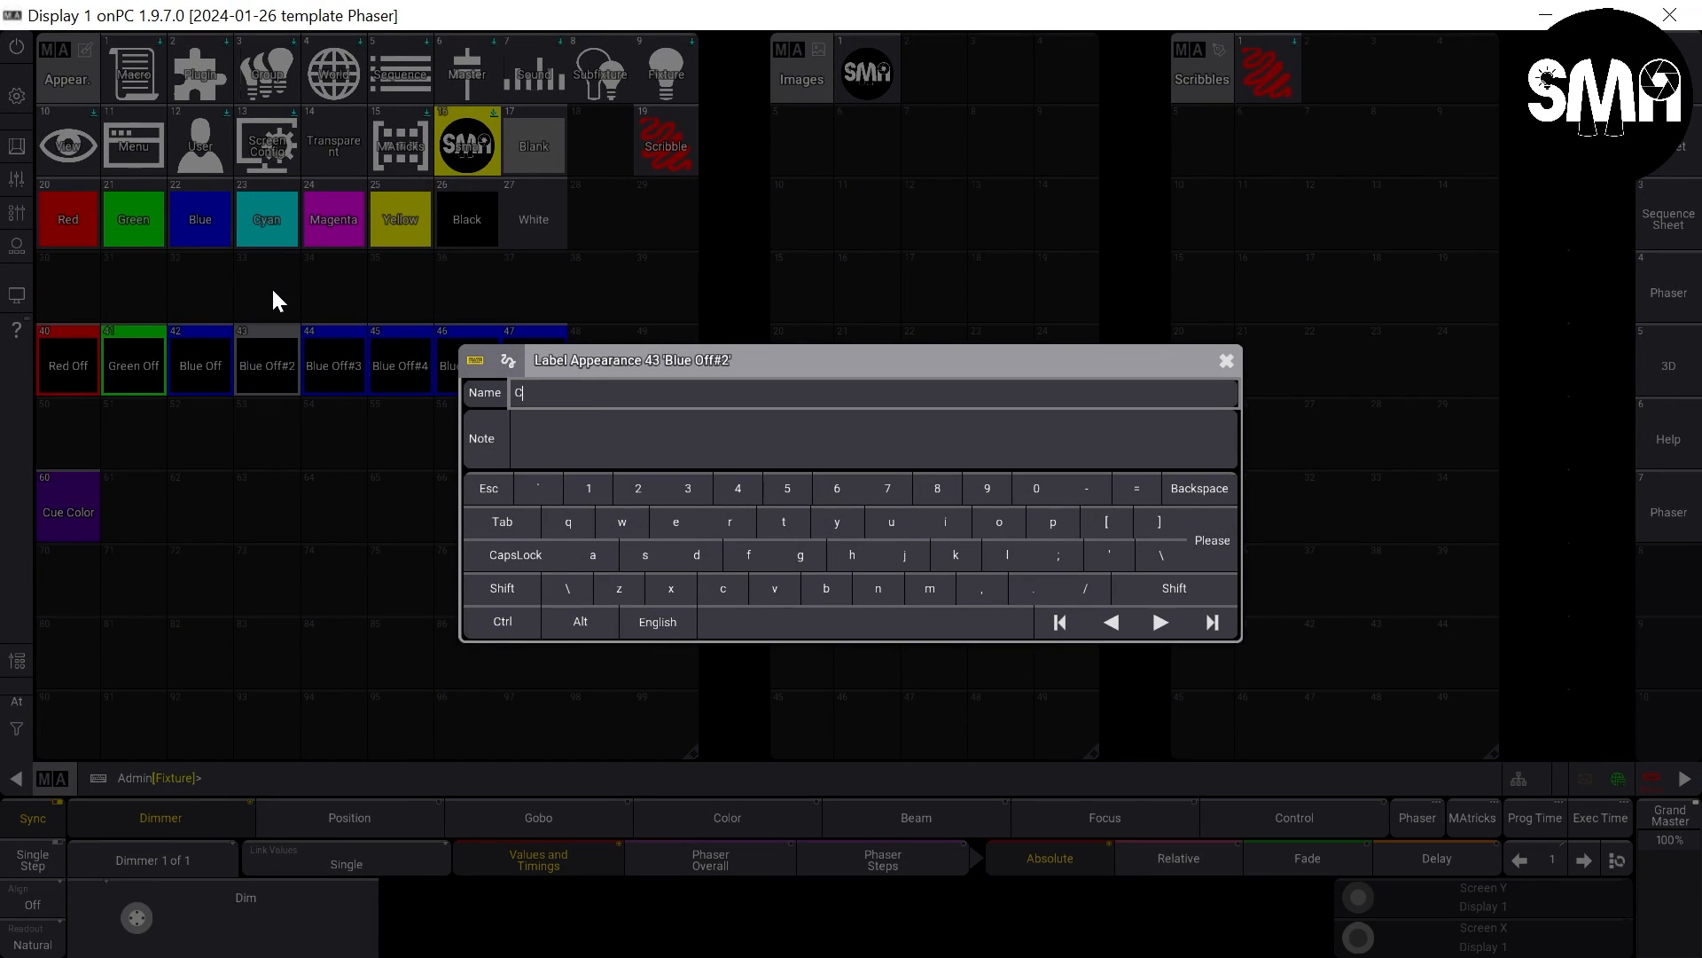
text(yan Off)
key(Return)
- Label appearance 44 as Magenta Off and appearance 45 as Yellow Off
right_click(337, 358)
click(342, 300)
text(Magenta Off)
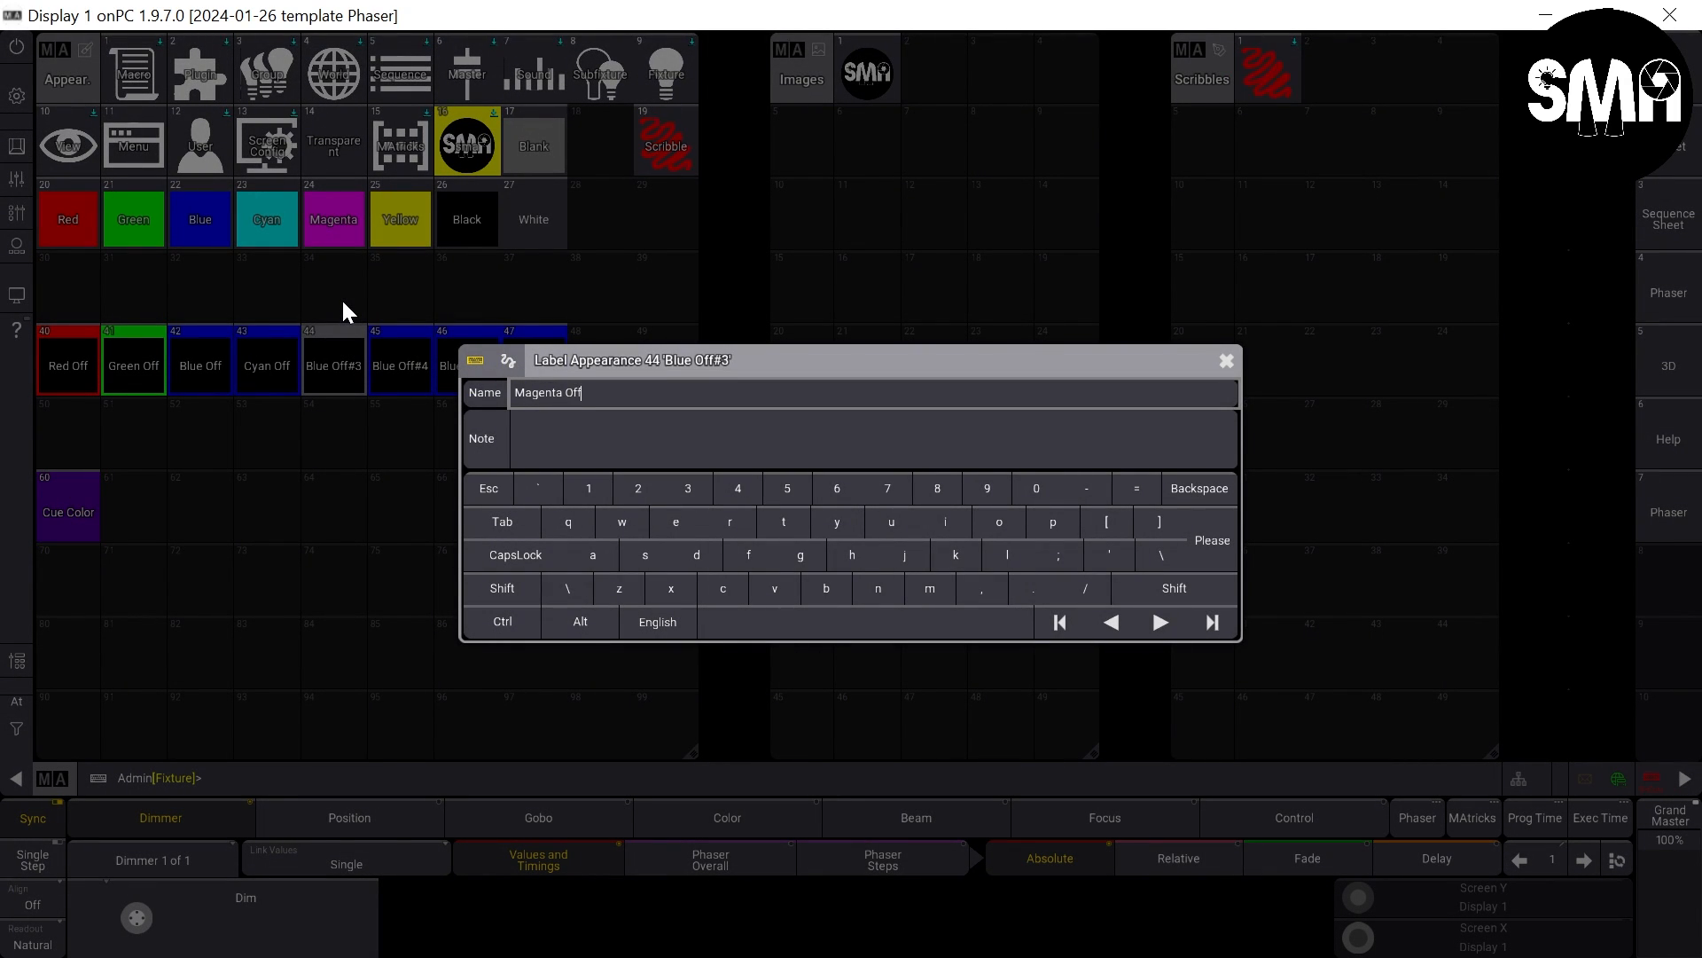
key(Return)
right_click(403, 355)
click(376, 290)
text(Yellow Off)
key(Return)
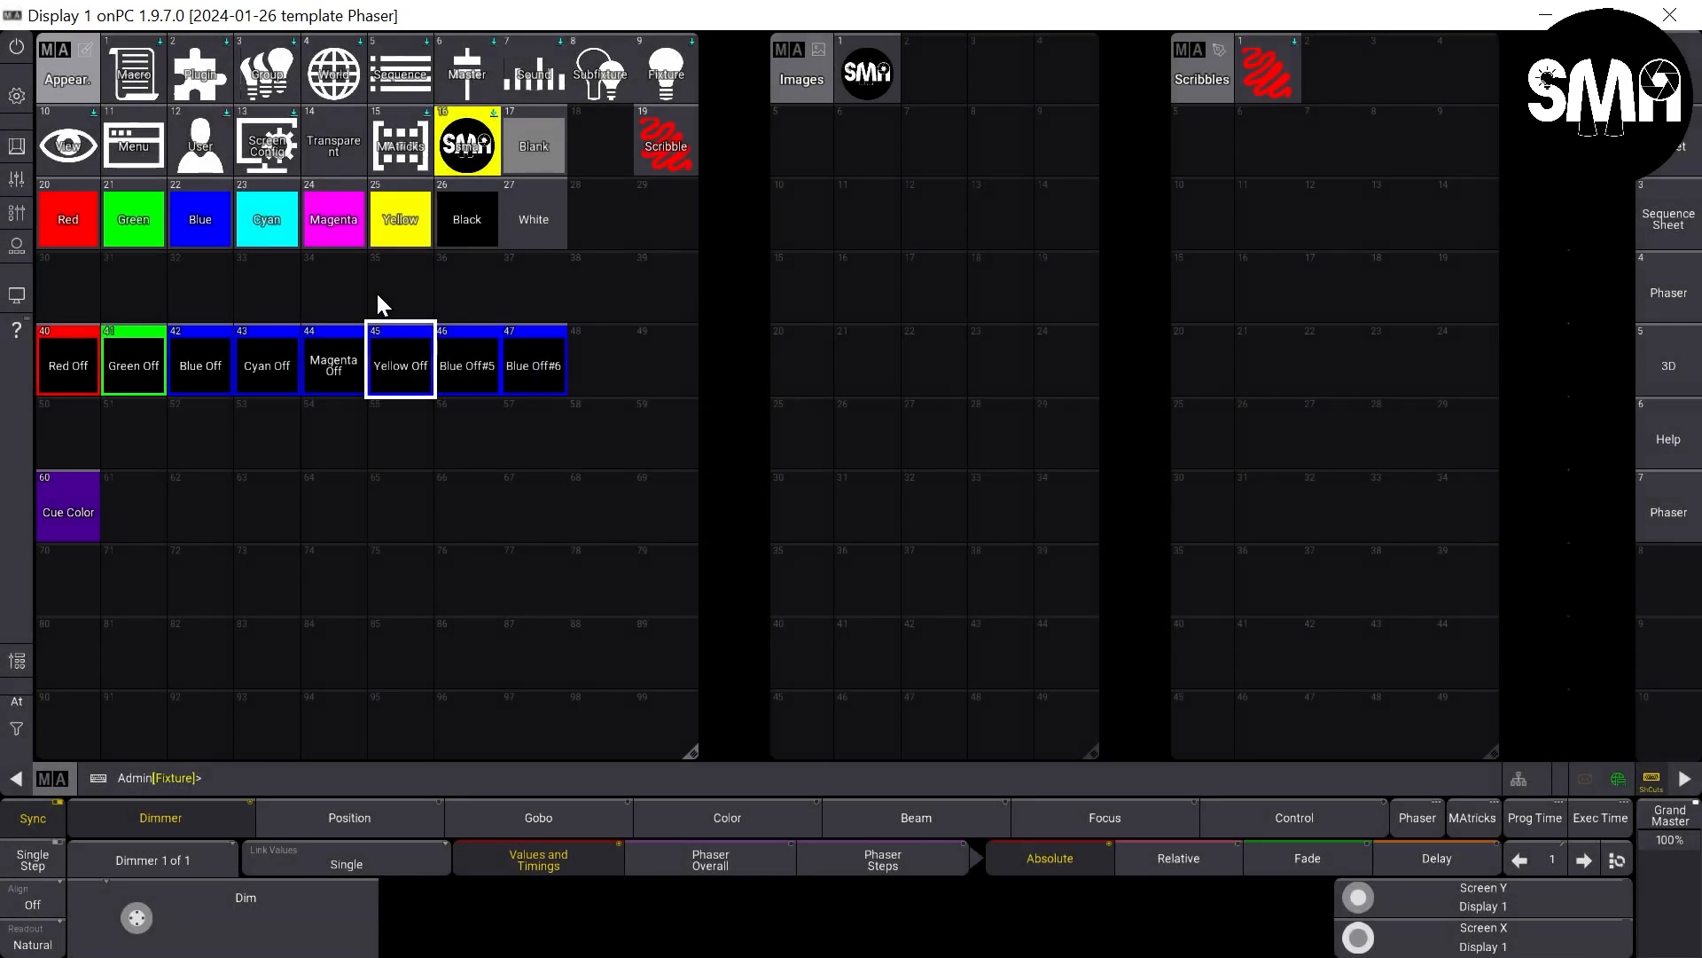
- Label appearance 46 as Black Off and appearance 47 as White Off
right_click(457, 359)
click(448, 301)
text(Black Off)
key(Return)
right_click(535, 359)
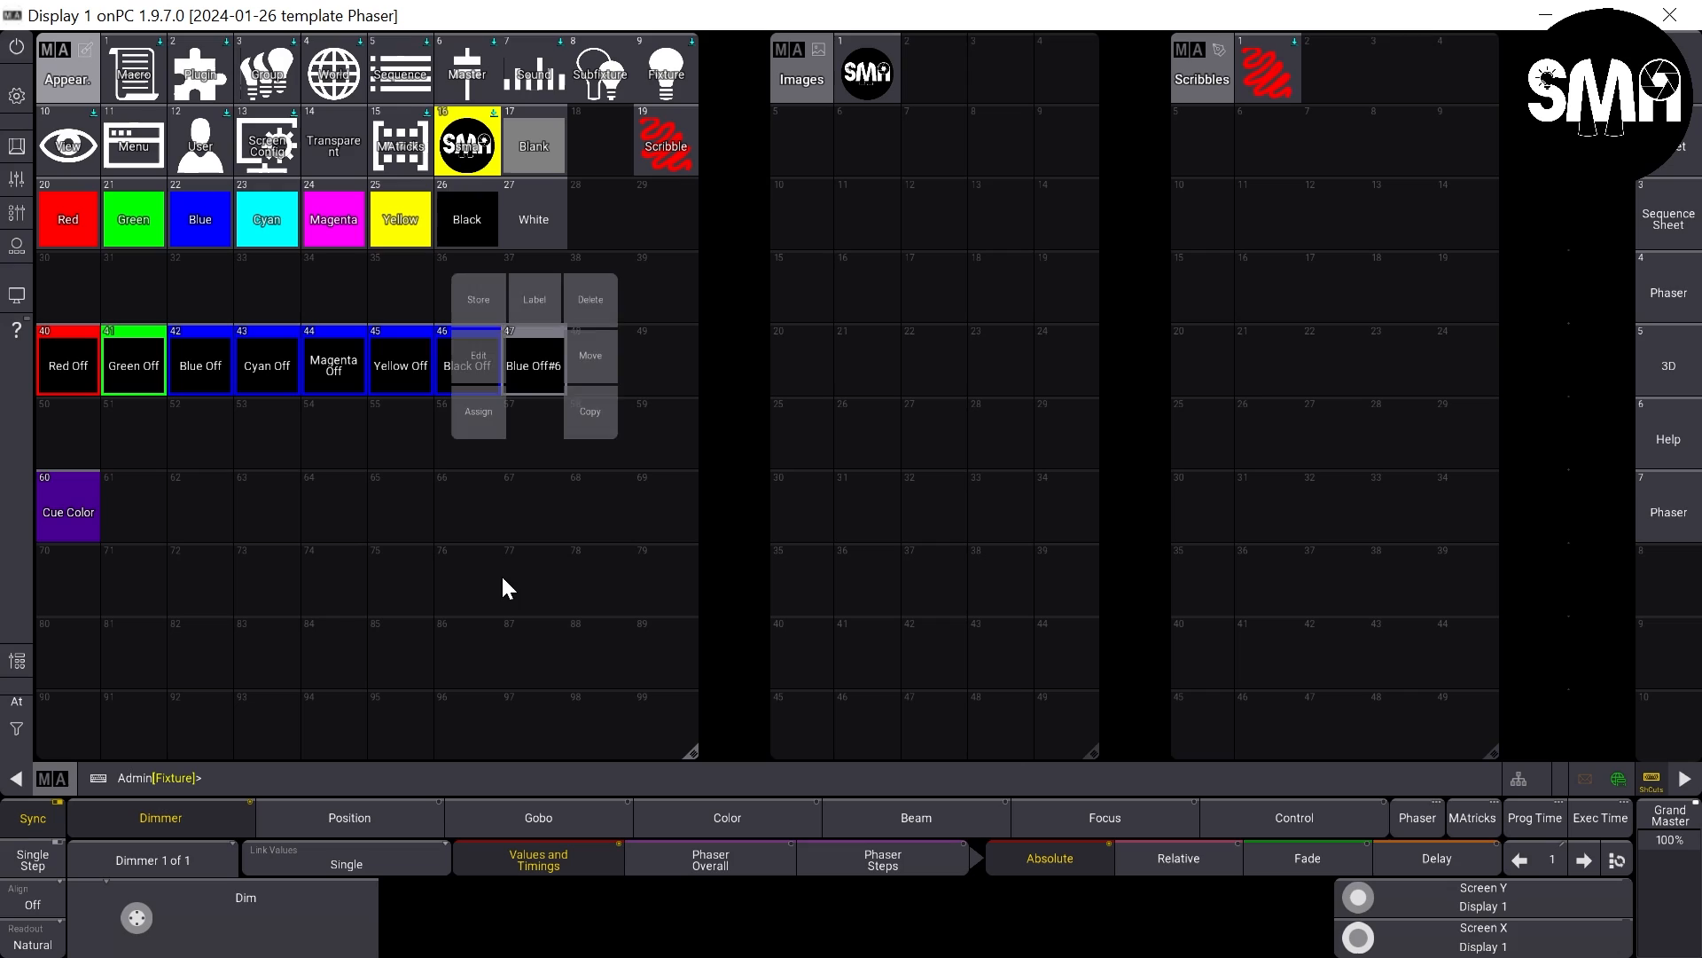
click(534, 300)
text(White Off)
key(Return)
- Set the background color of appearance 43 Cyan Off to red 0%, green 100% and blue 100%
right_click(271, 365)
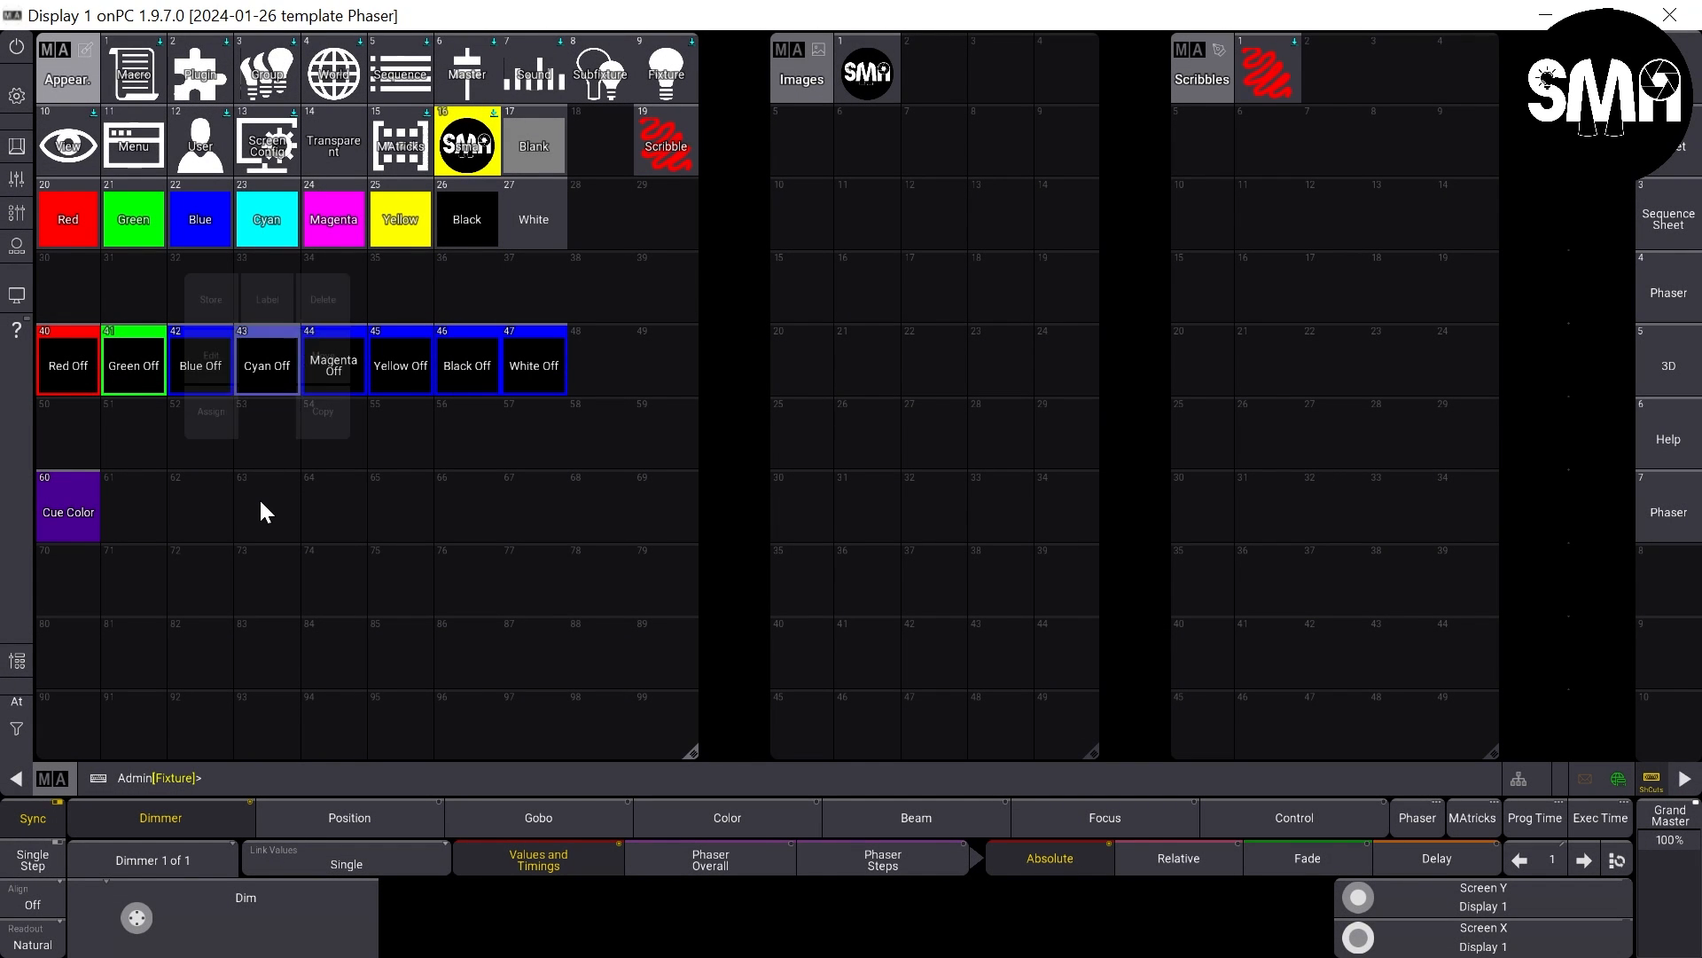
click(211, 370)
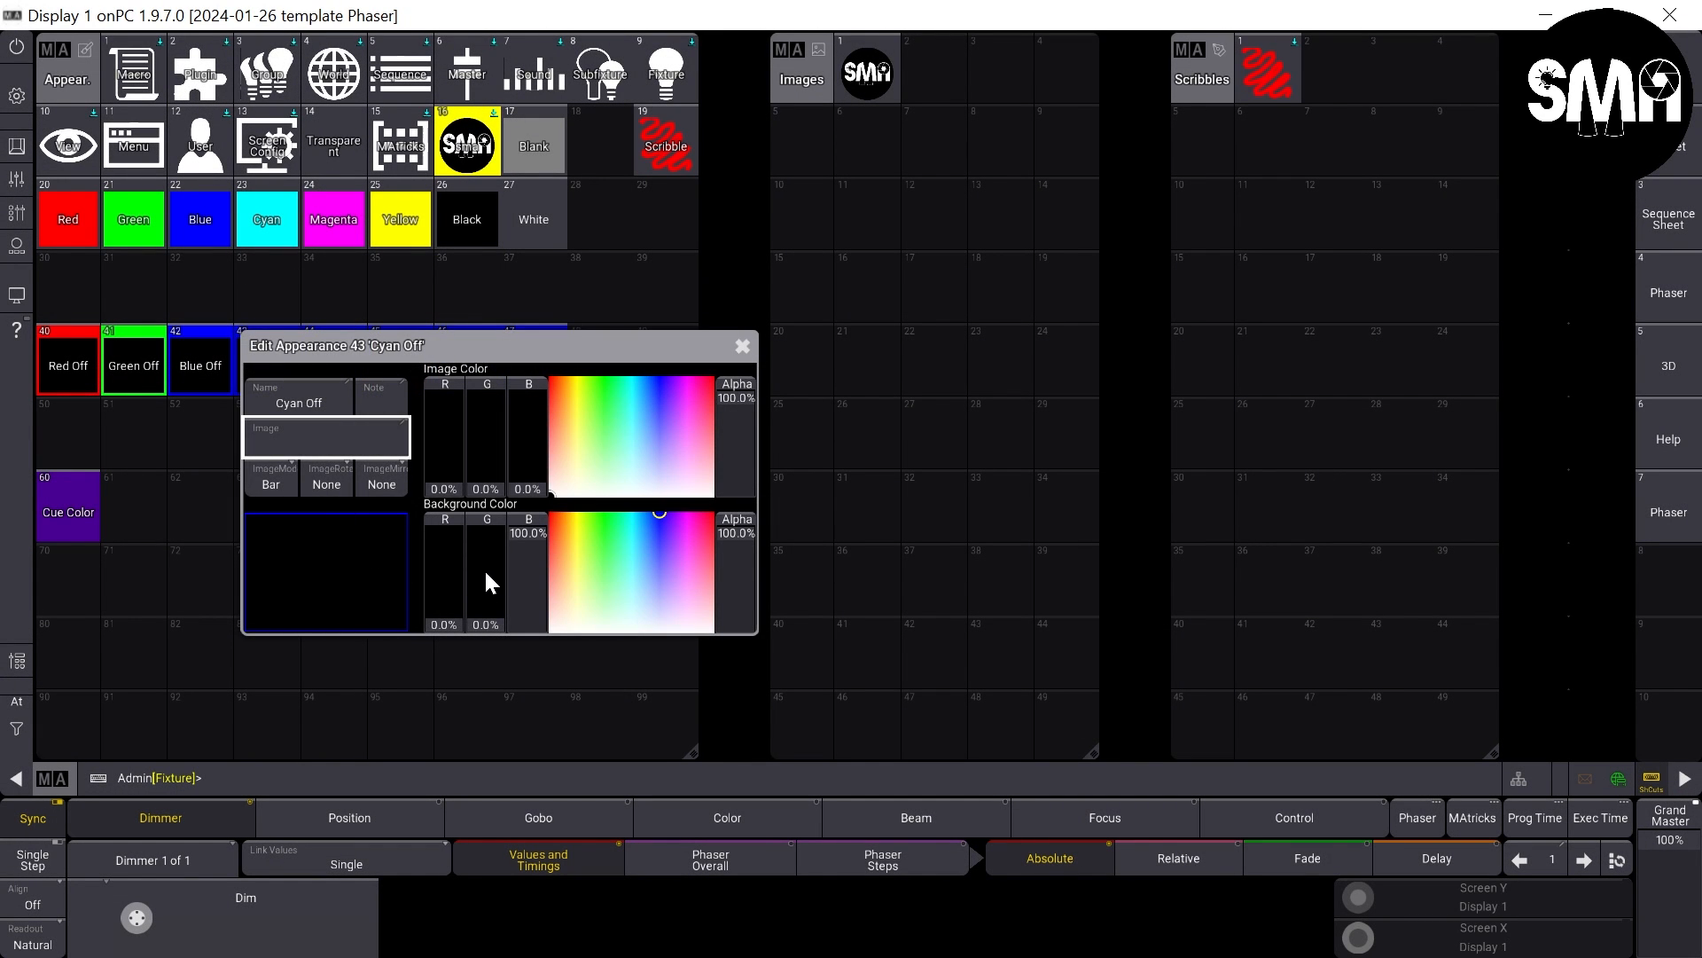
drag(445, 594, 443, 474)
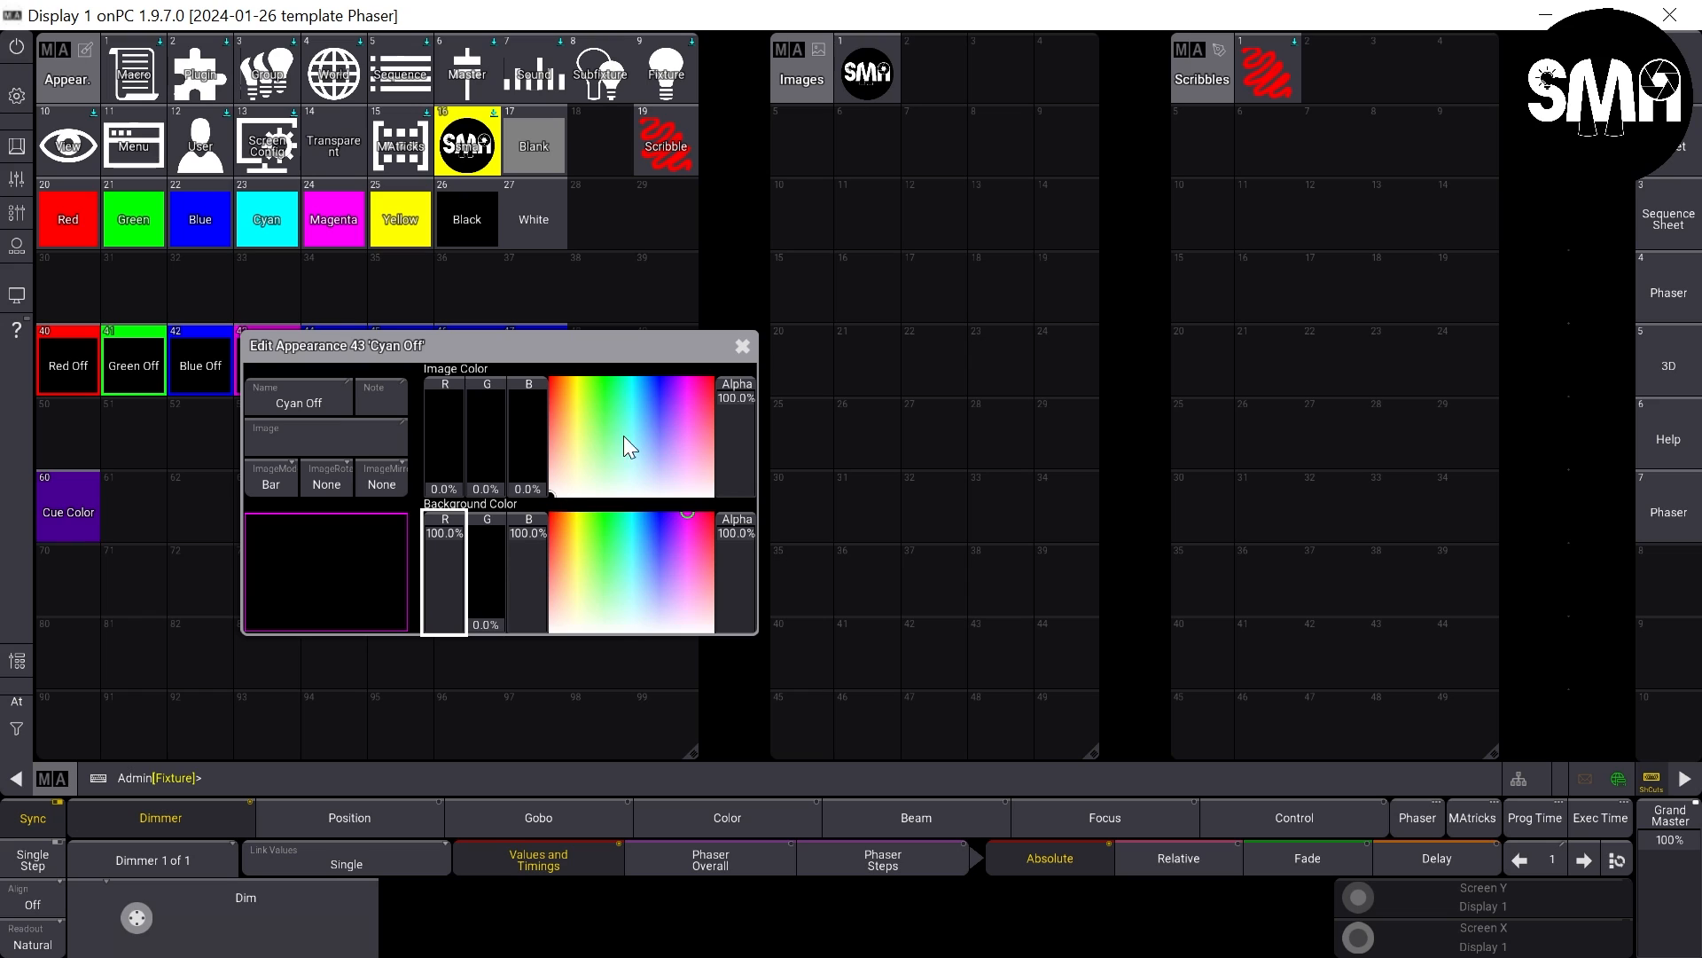
drag(476, 589, 506, 457)
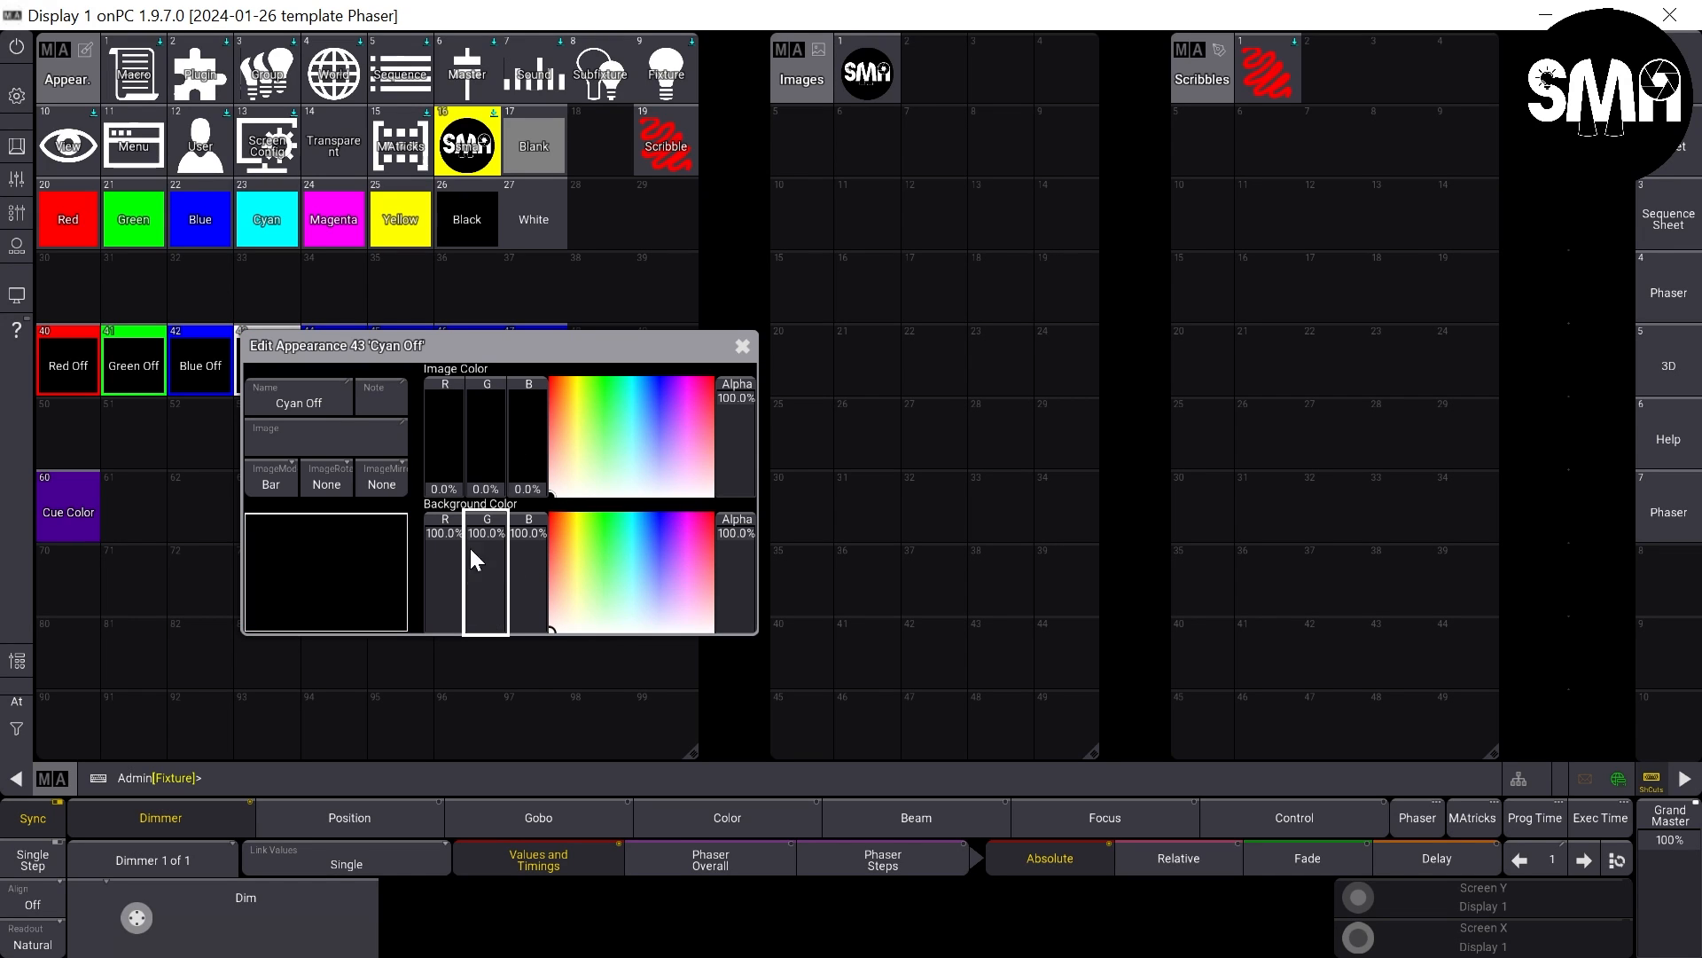
drag(445, 538, 556, 610)
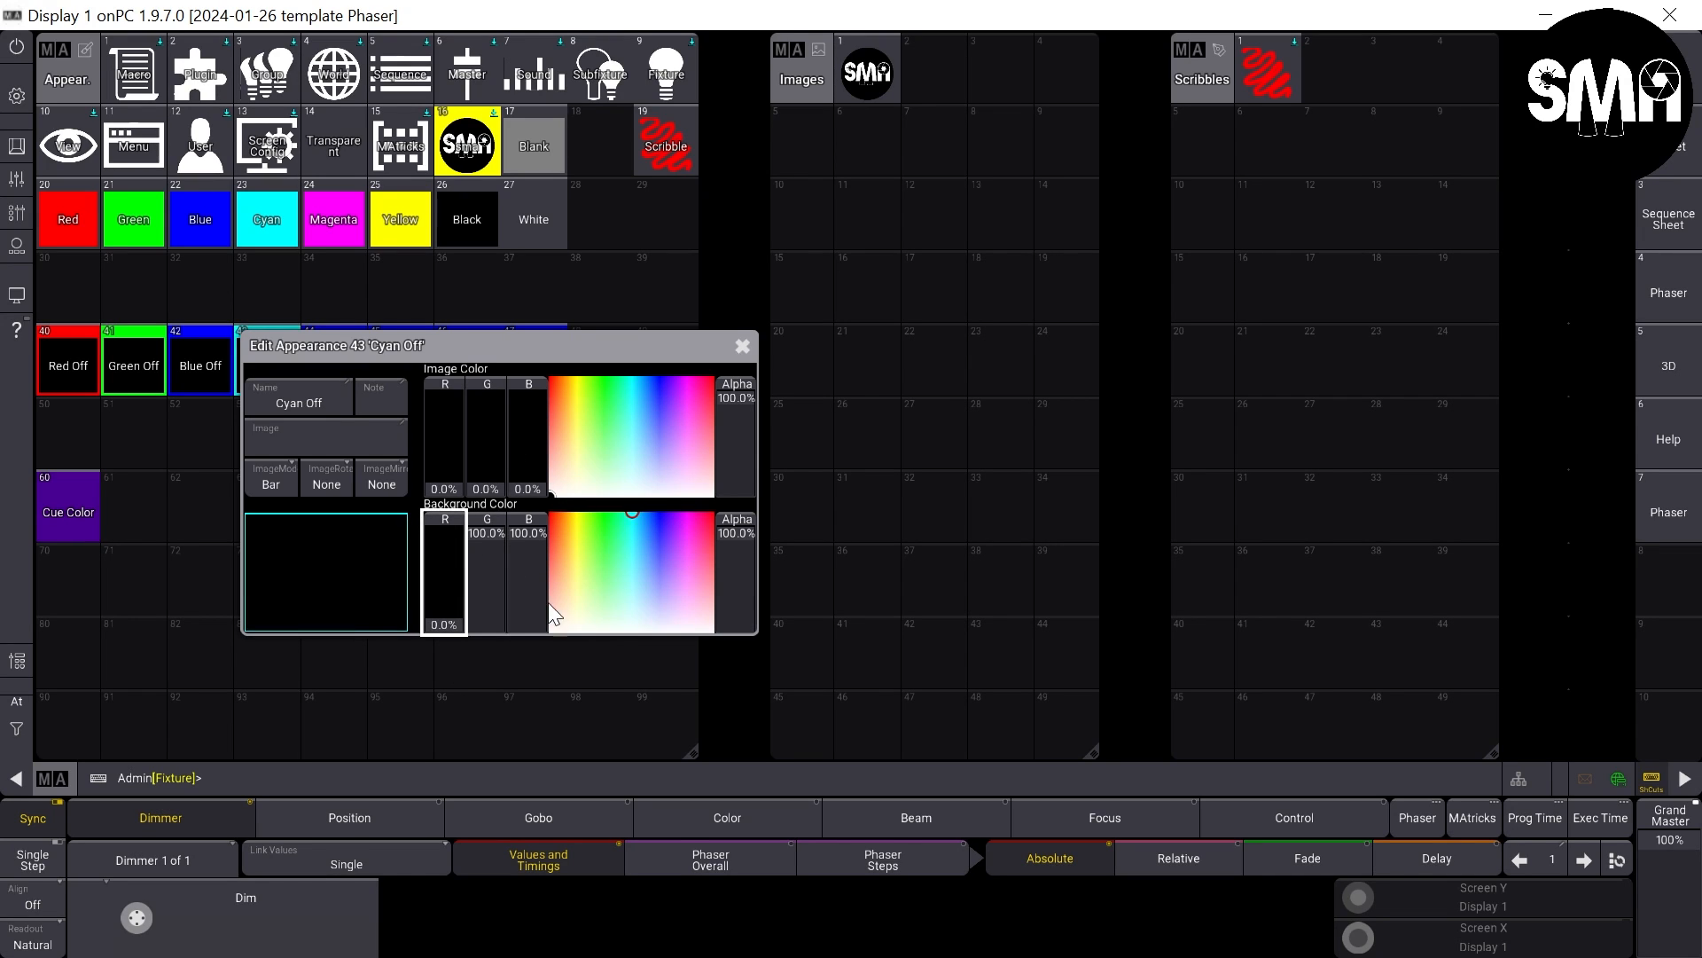
click(741, 348)
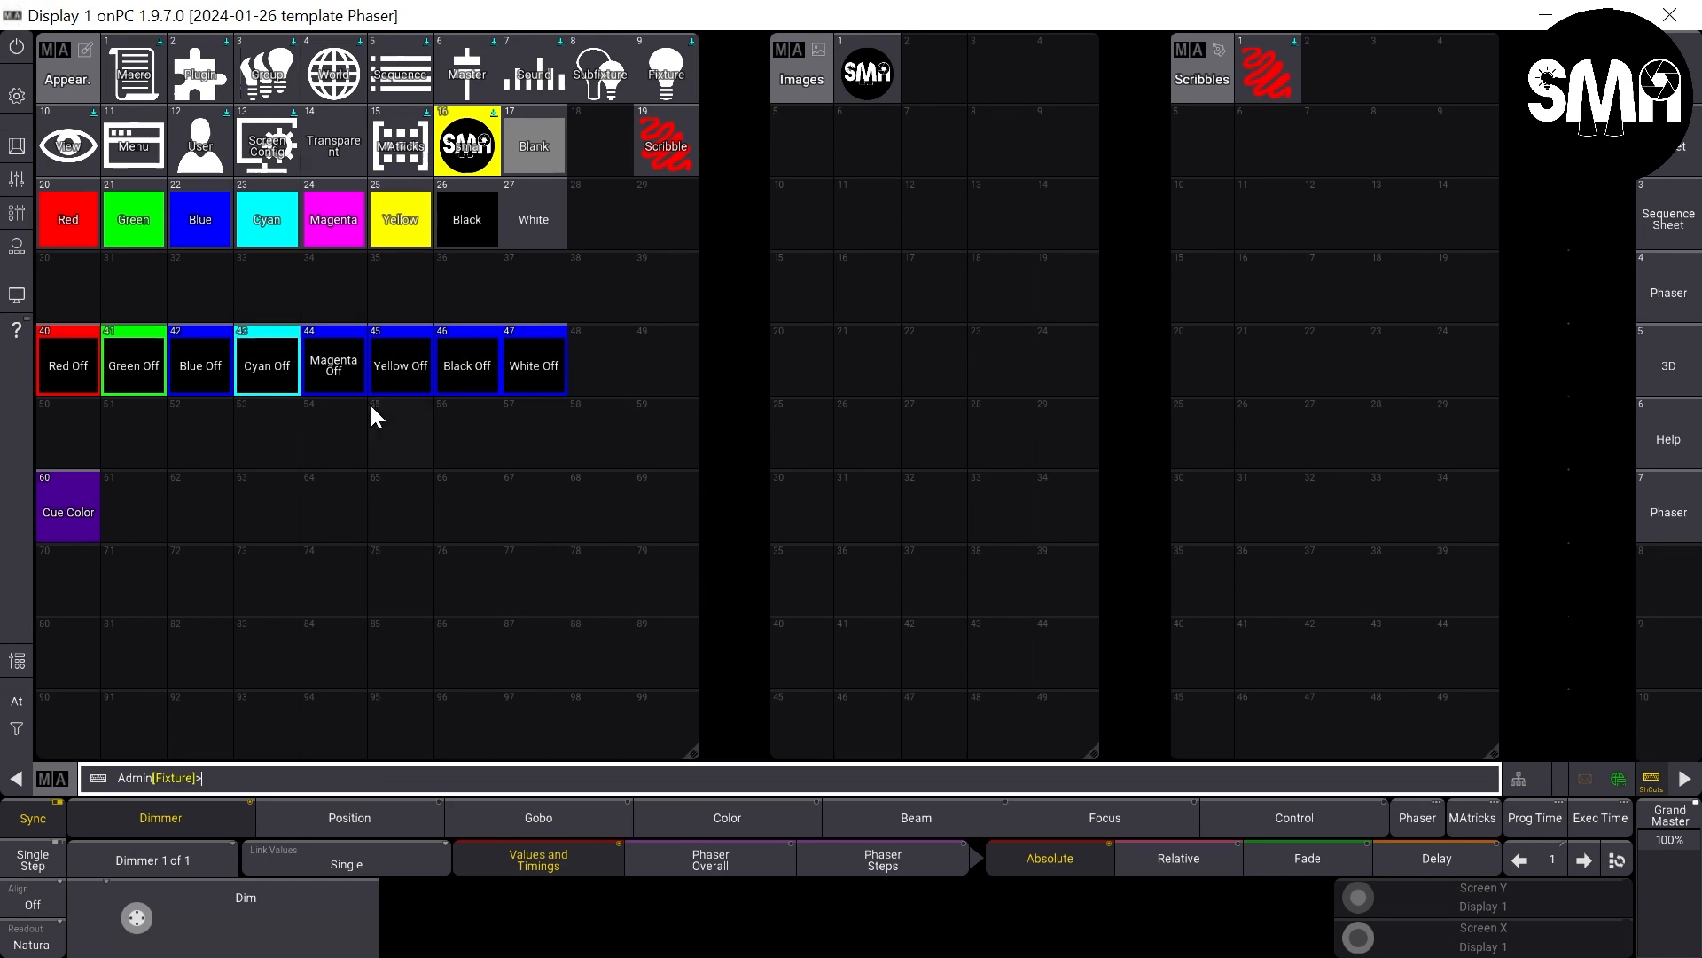
- Change the background color of appearance 44 Magenta Off to magenta by raising its red to full
right_click(342, 364)
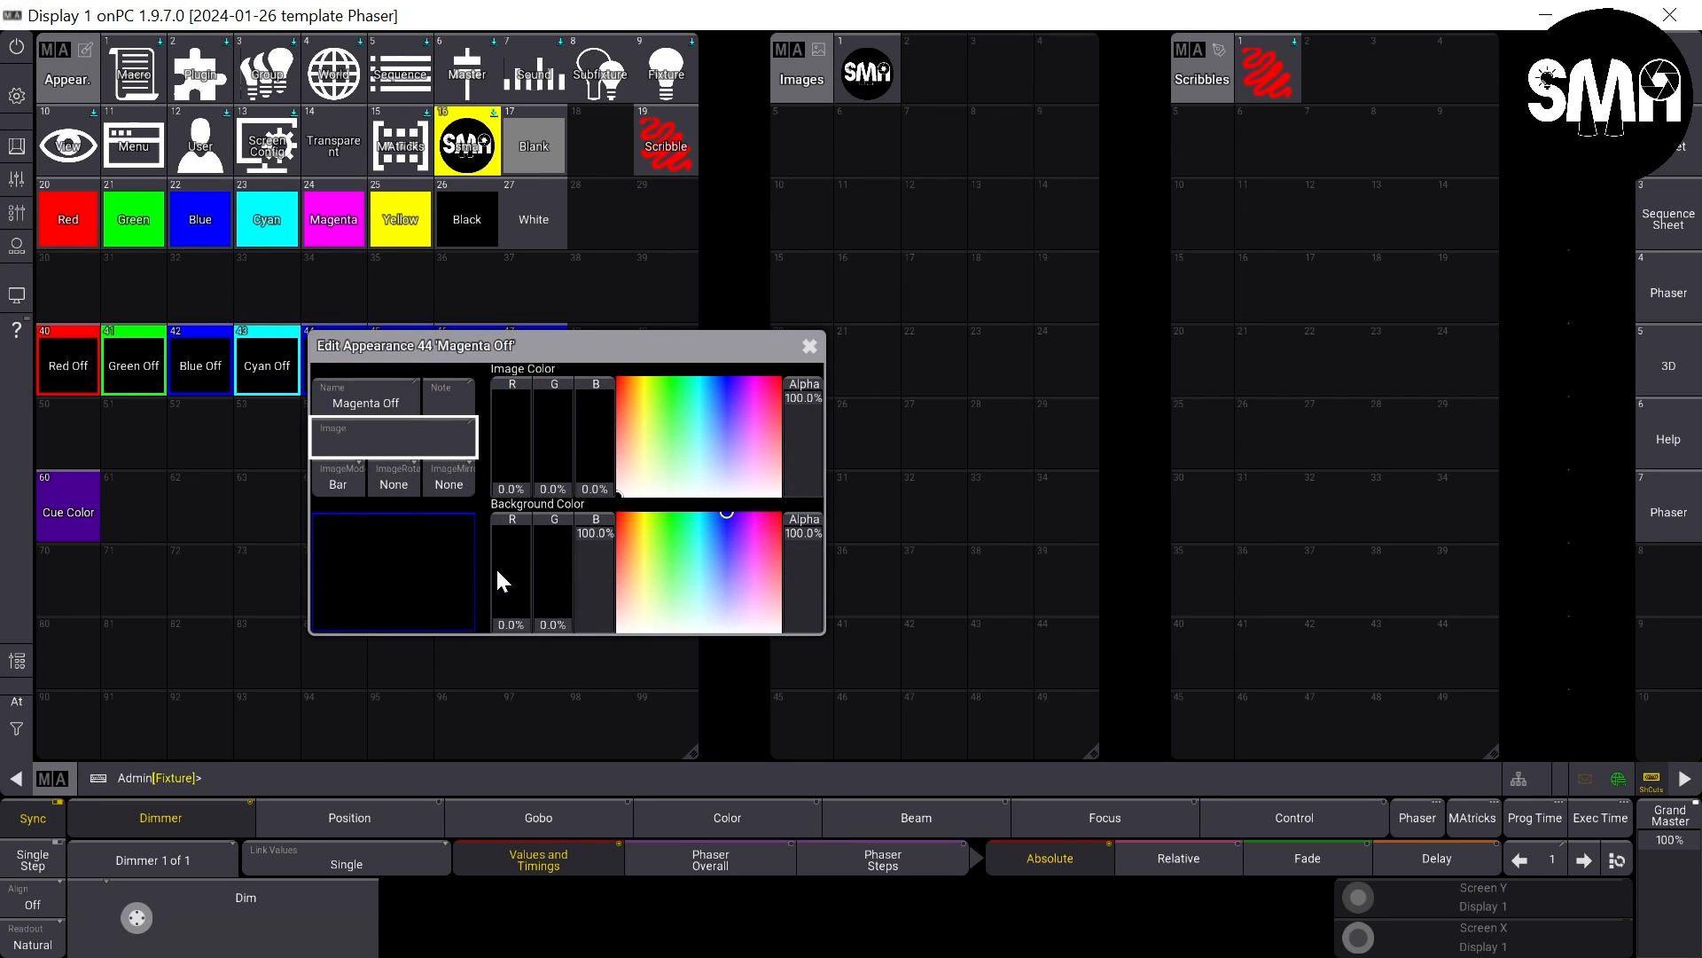
drag(499, 581, 827, 280)
click(808, 348)
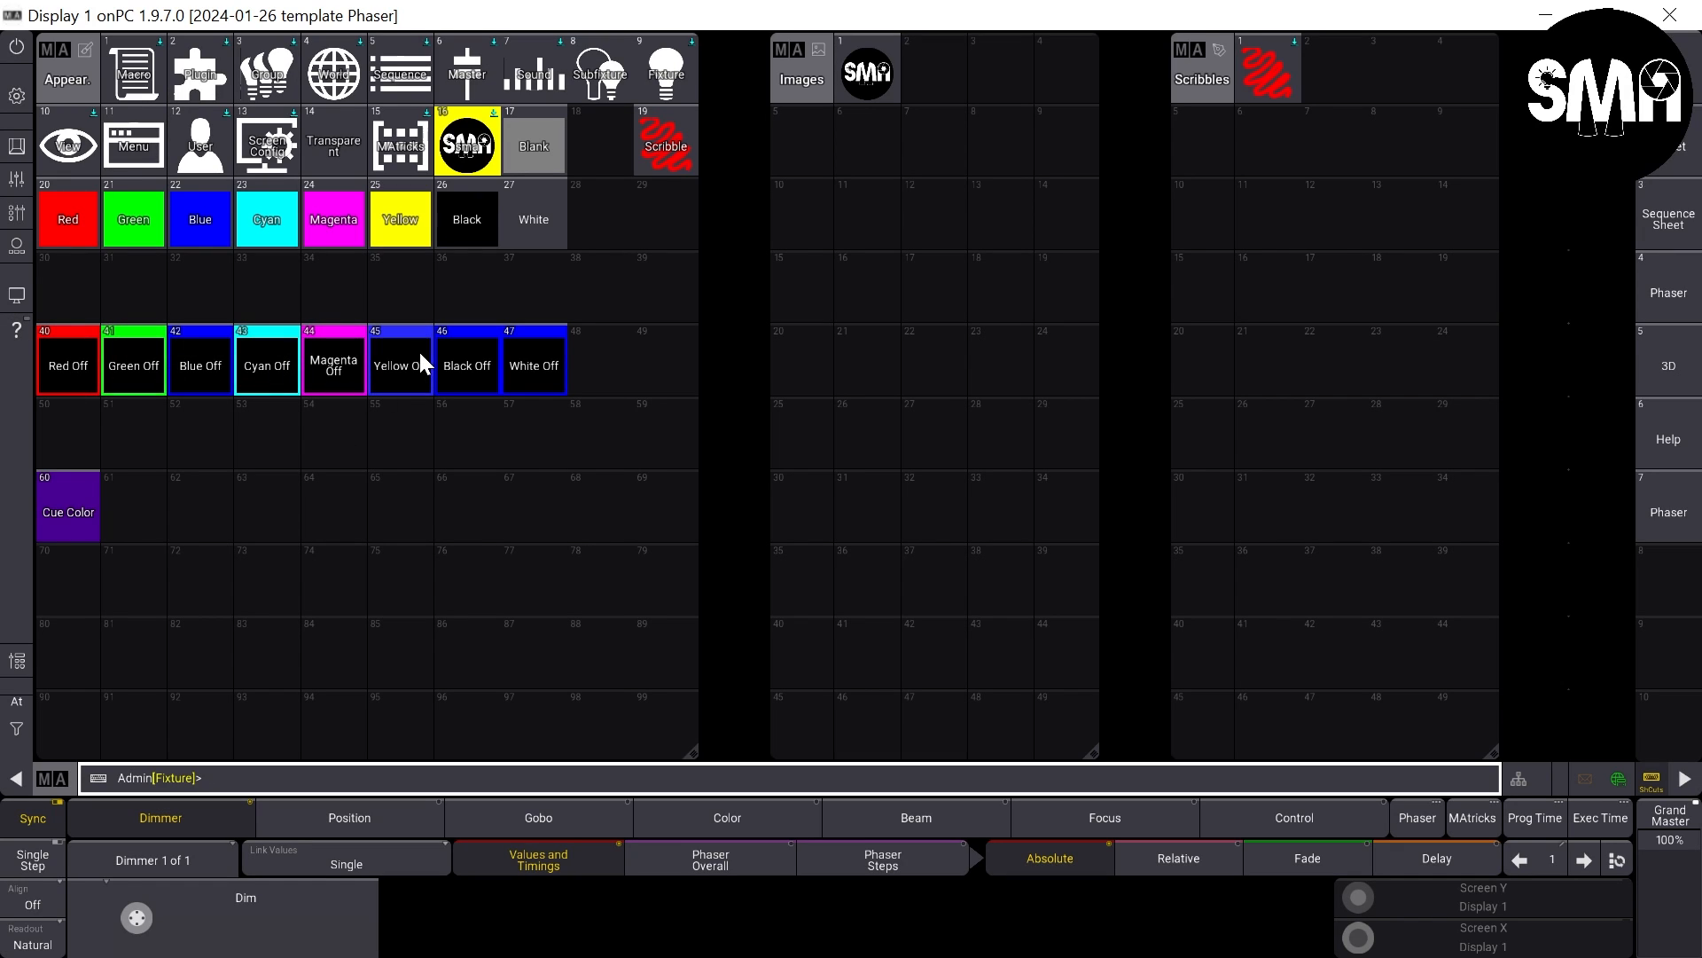
- Change the background color of appearance 45 Yellow Off to yellow and of appearance 46 Black Off to black
drag(417, 381, 342, 344)
click(667, 717)
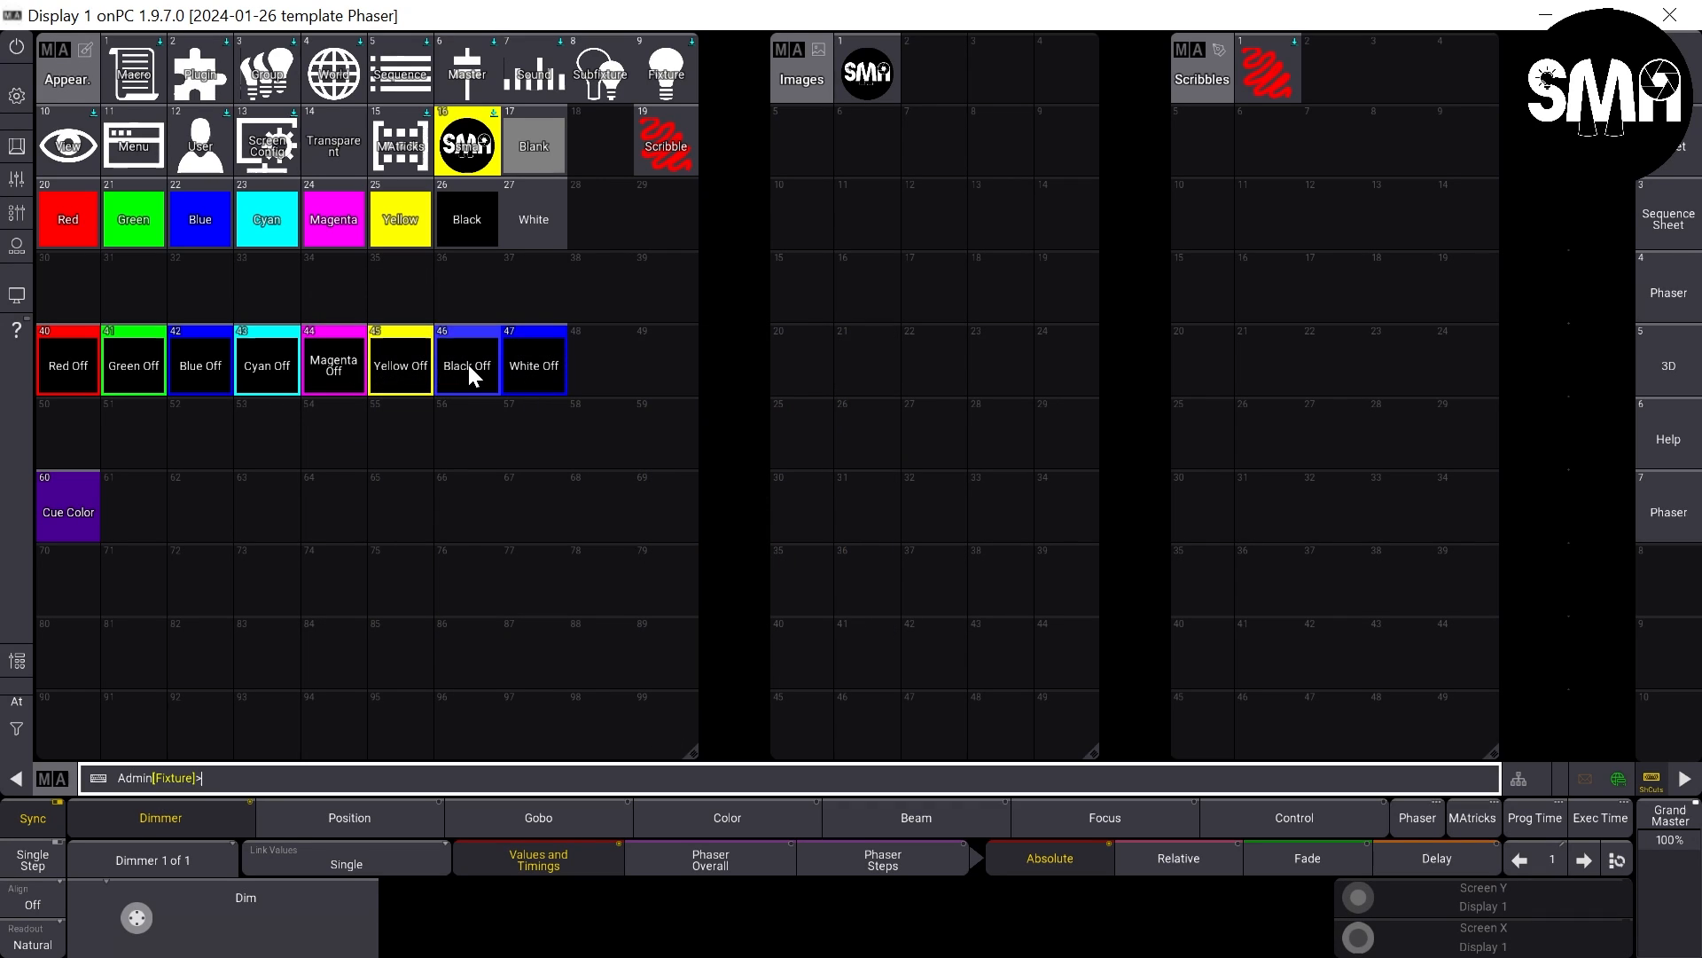
drag(470, 365, 411, 358)
click(729, 687)
- Change the background color of appearance 47 White Off to white by raising red and green to full
drag(545, 371, 557, 457)
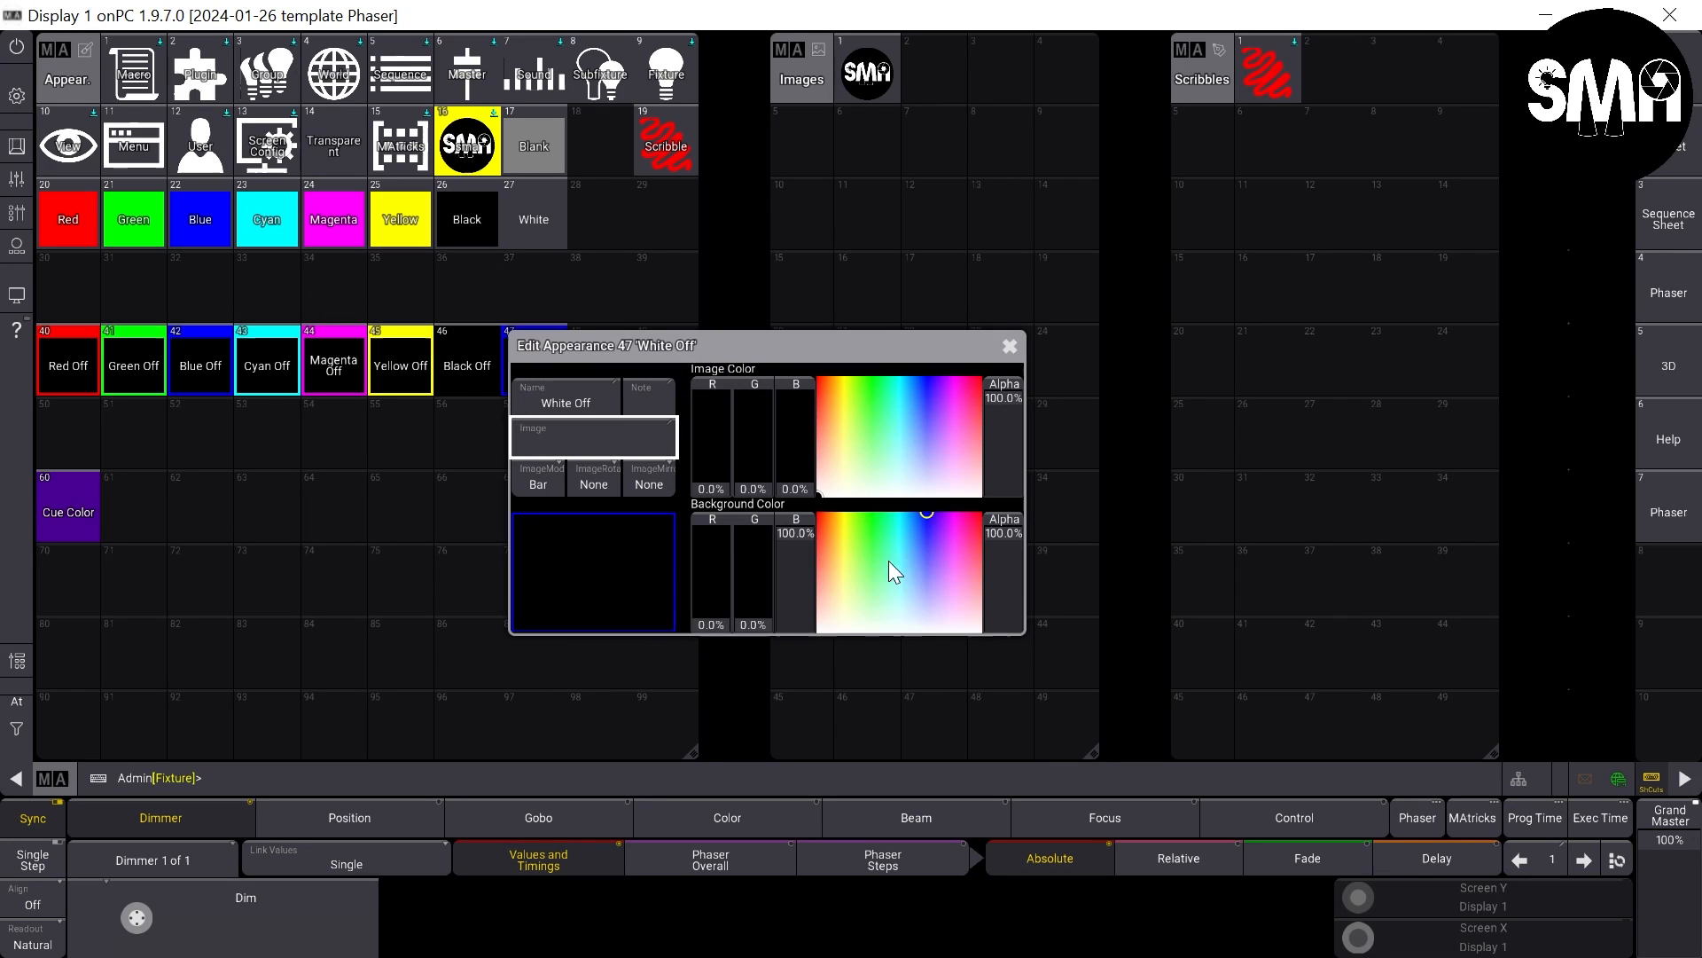
drag(712, 585, 712, 444)
drag(753, 585, 727, 358)
click(1008, 345)
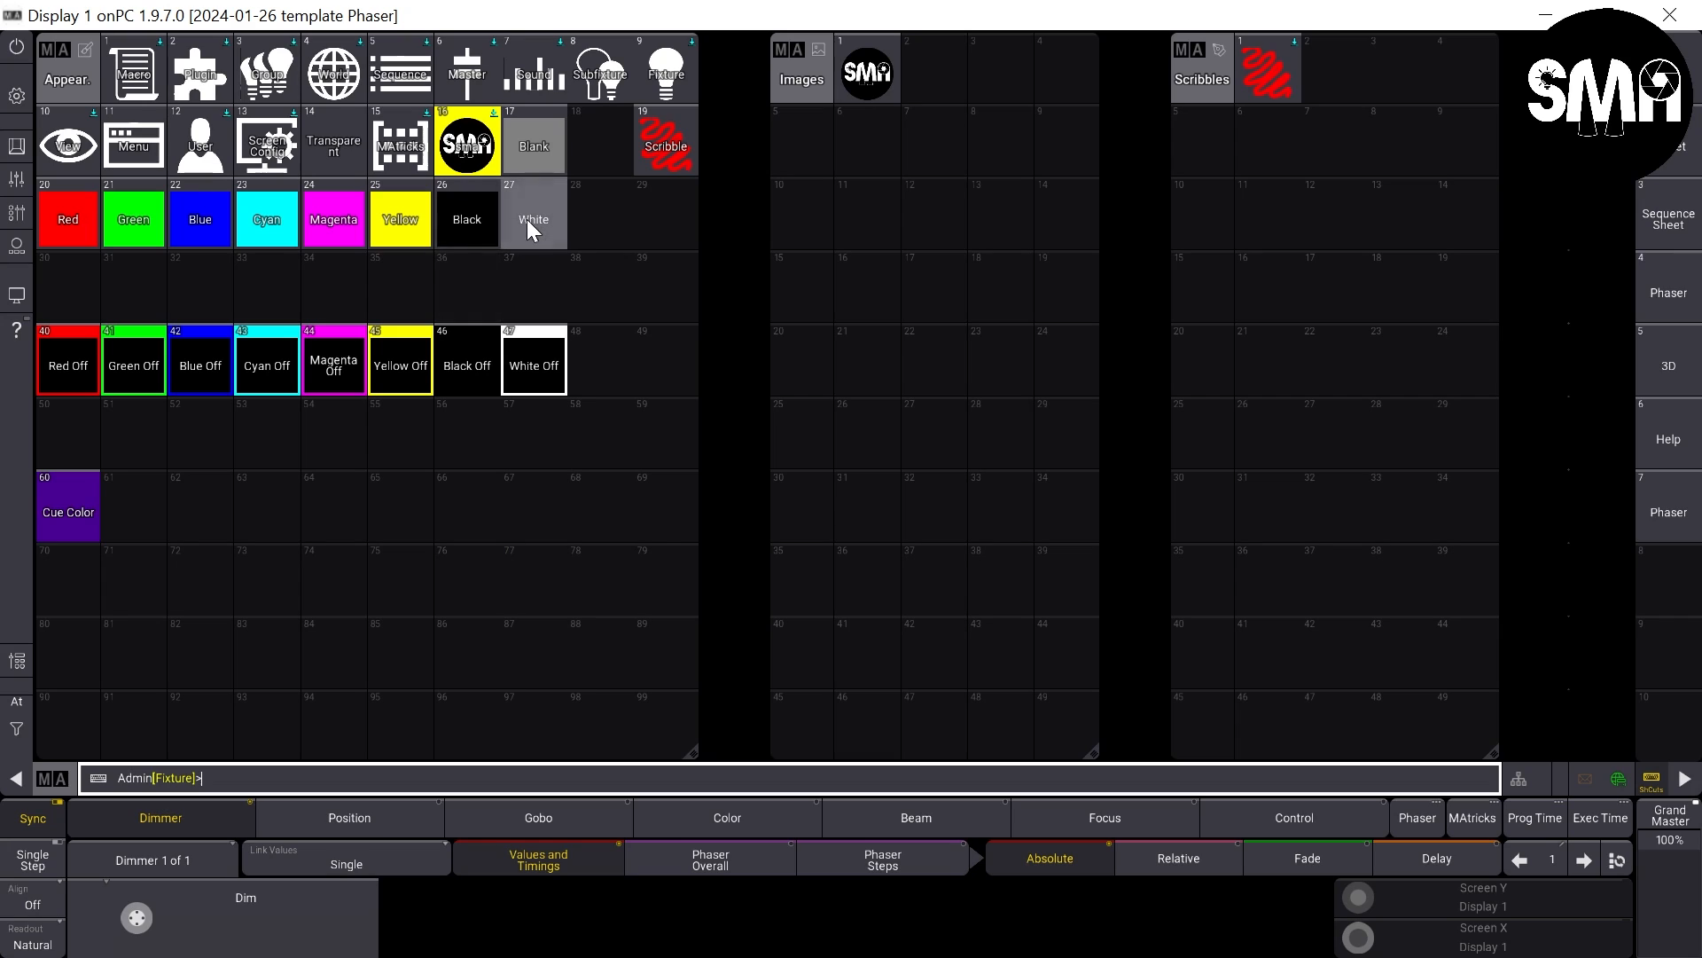
- Set the image color alpha of appearance 27 White to about 99%, just below full
drag(526, 219, 526, 278)
drag(477, 210, 478, 211)
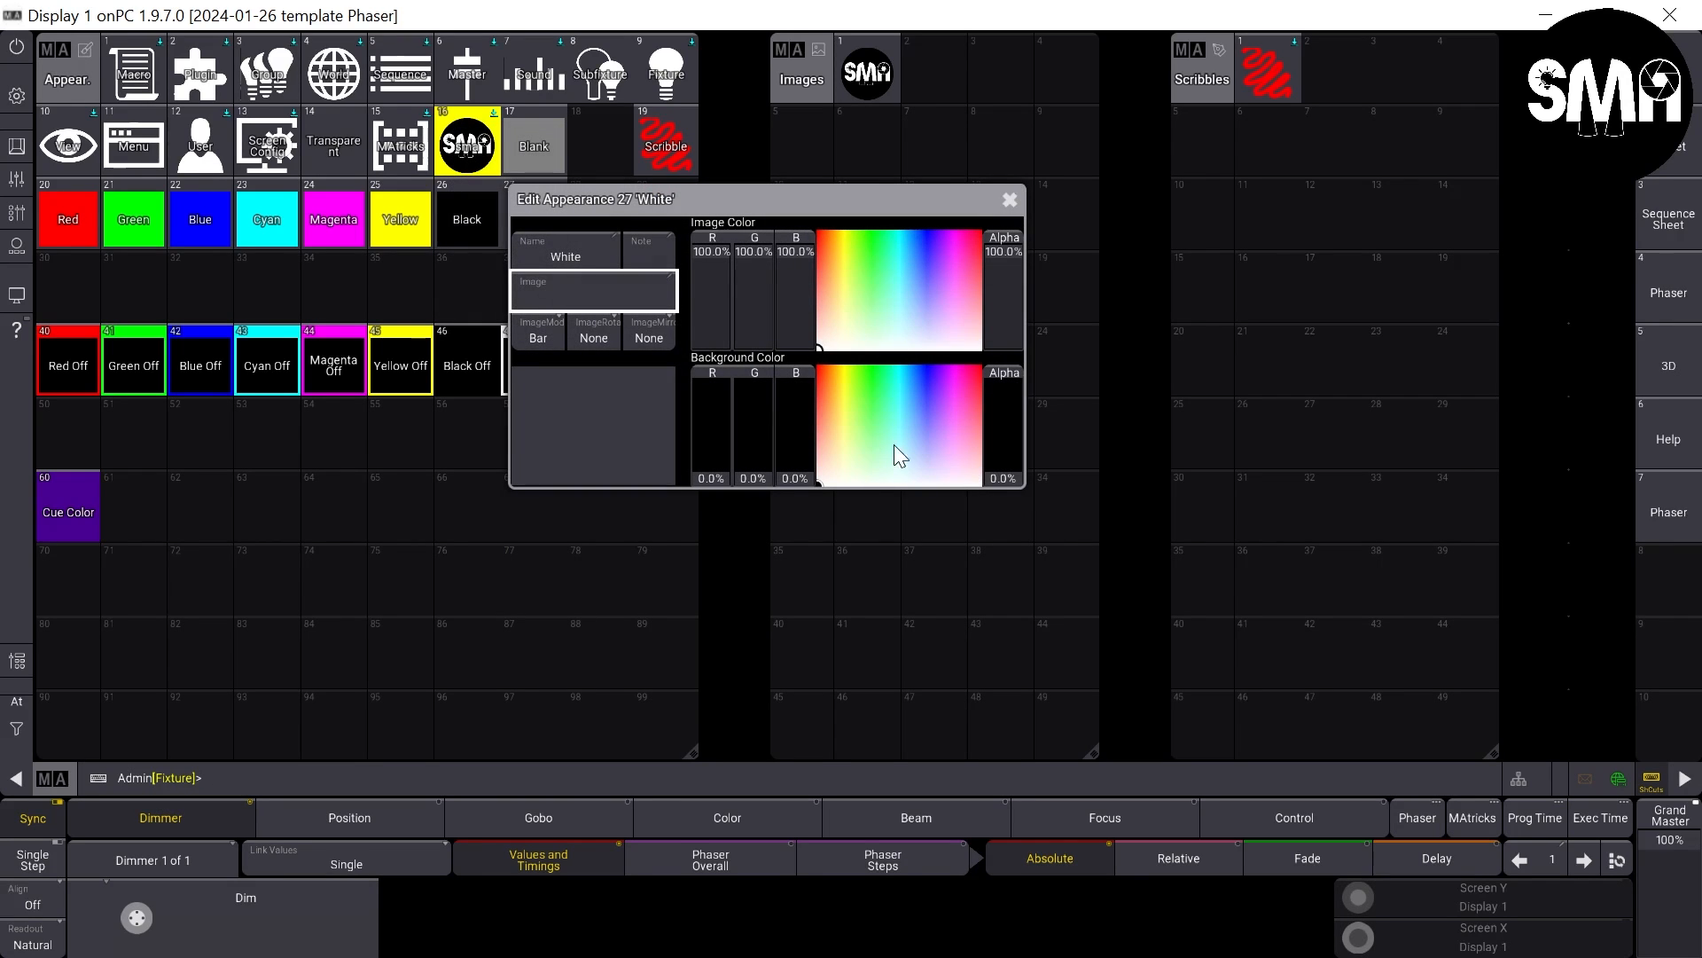
click(1006, 252)
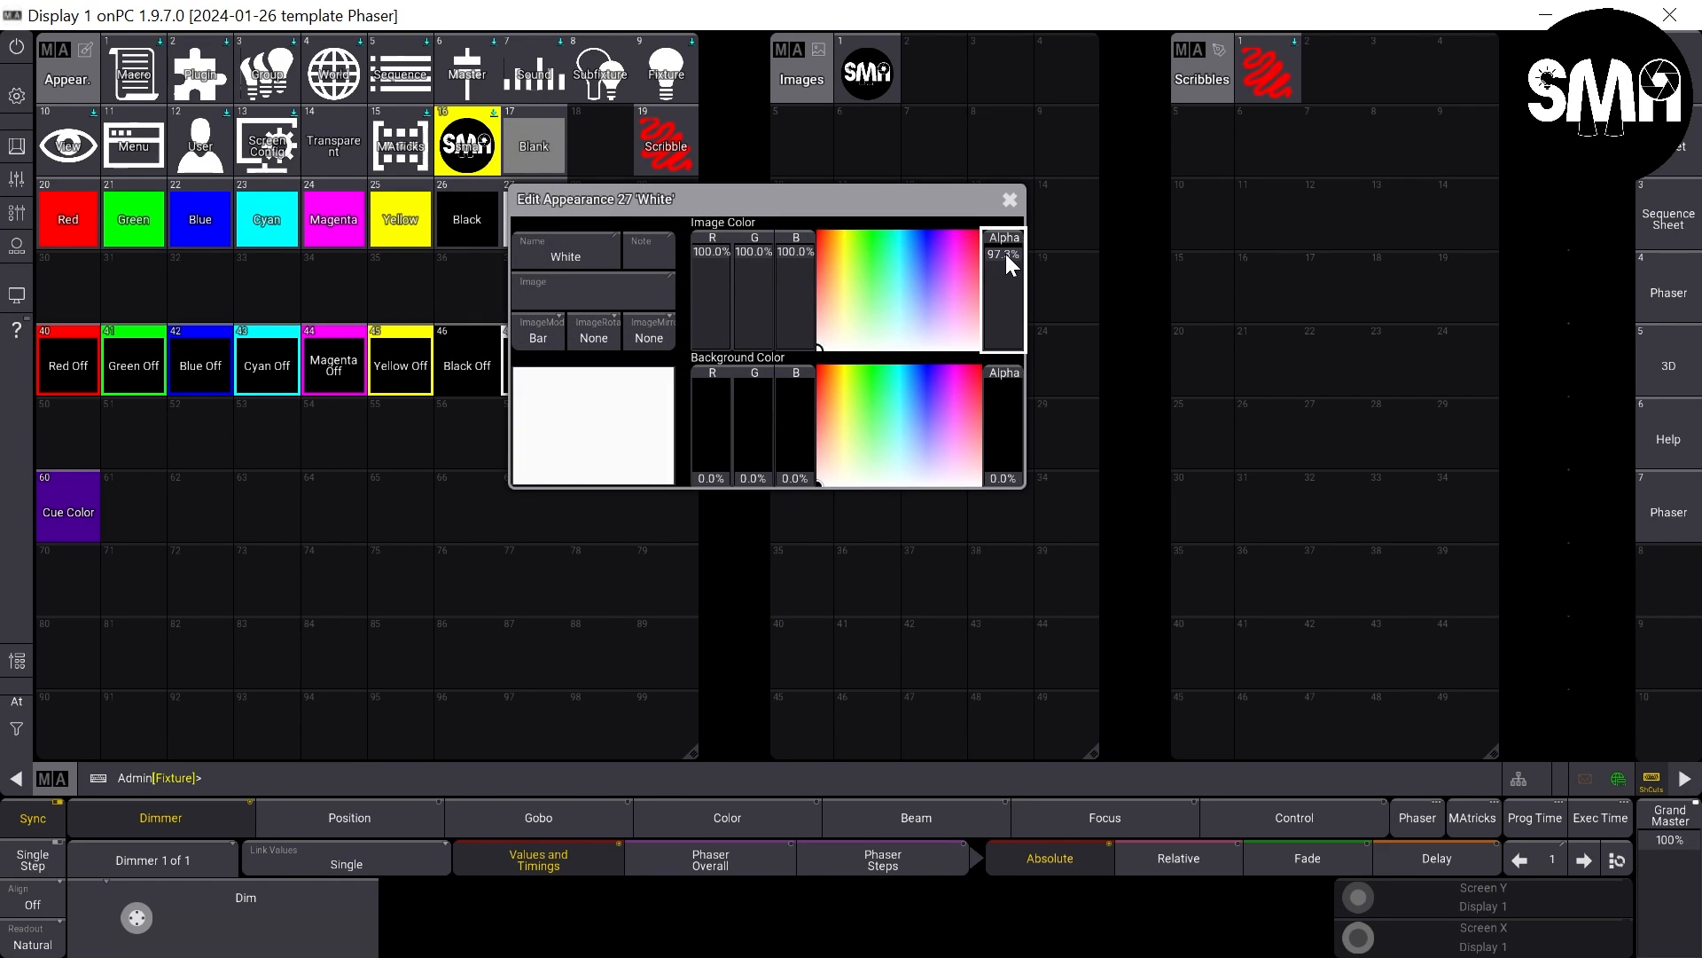
drag(1006, 254, 1009, 243)
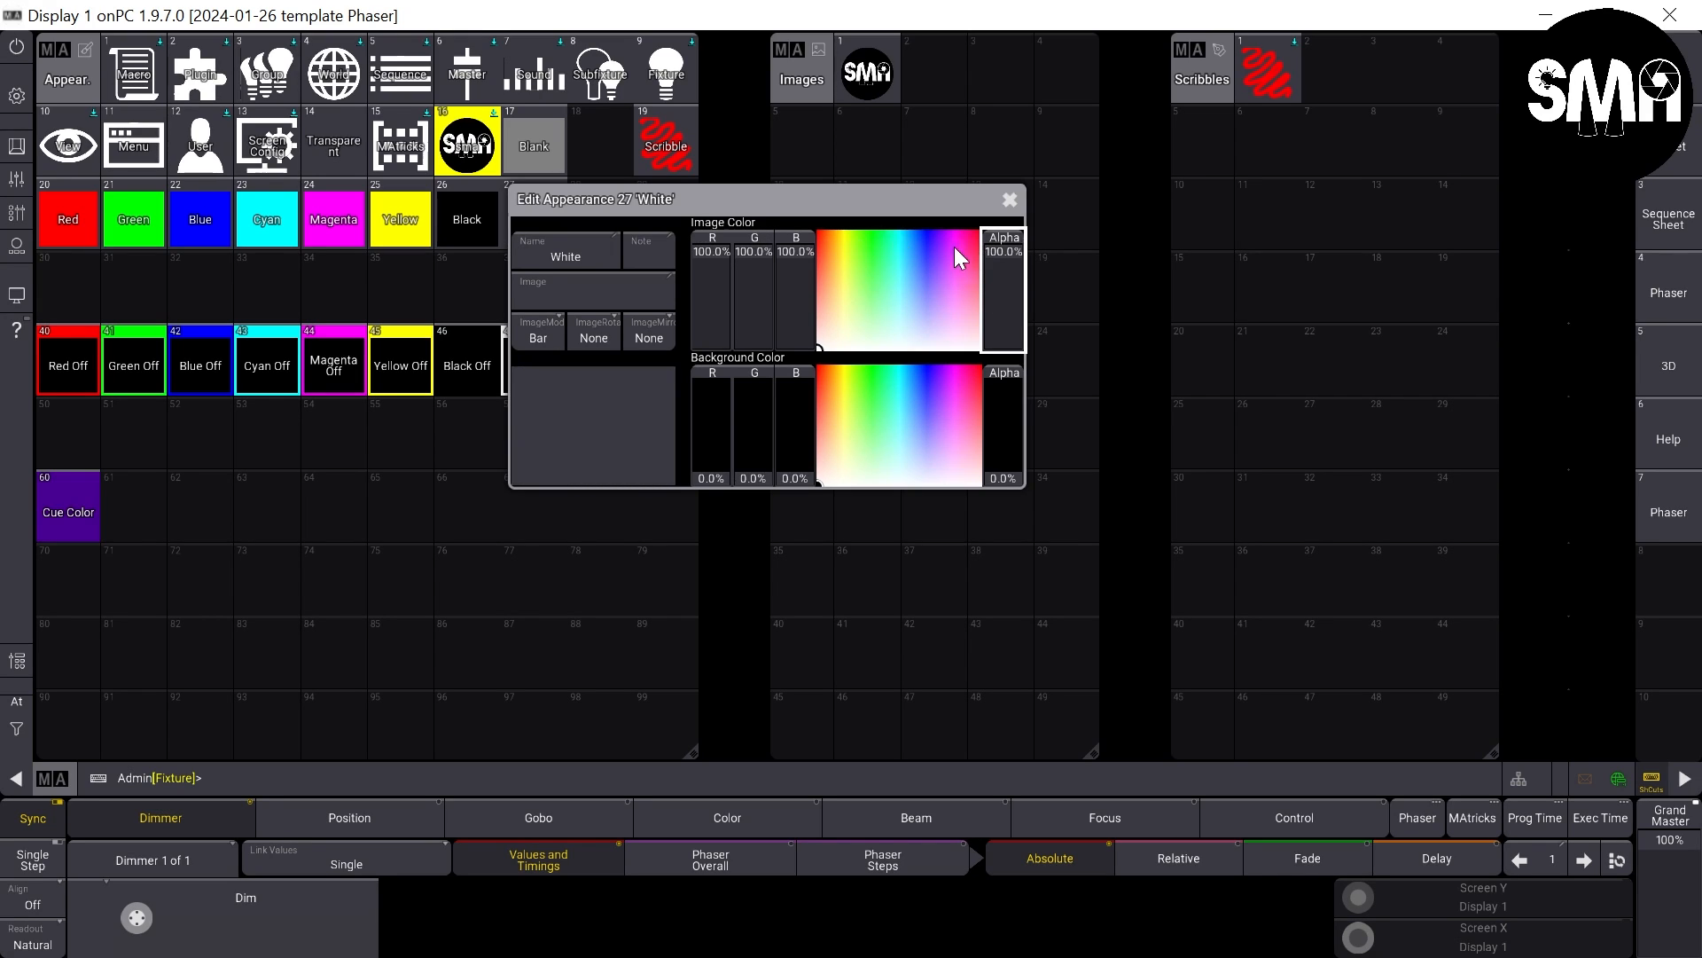
drag(1007, 253, 1019, 385)
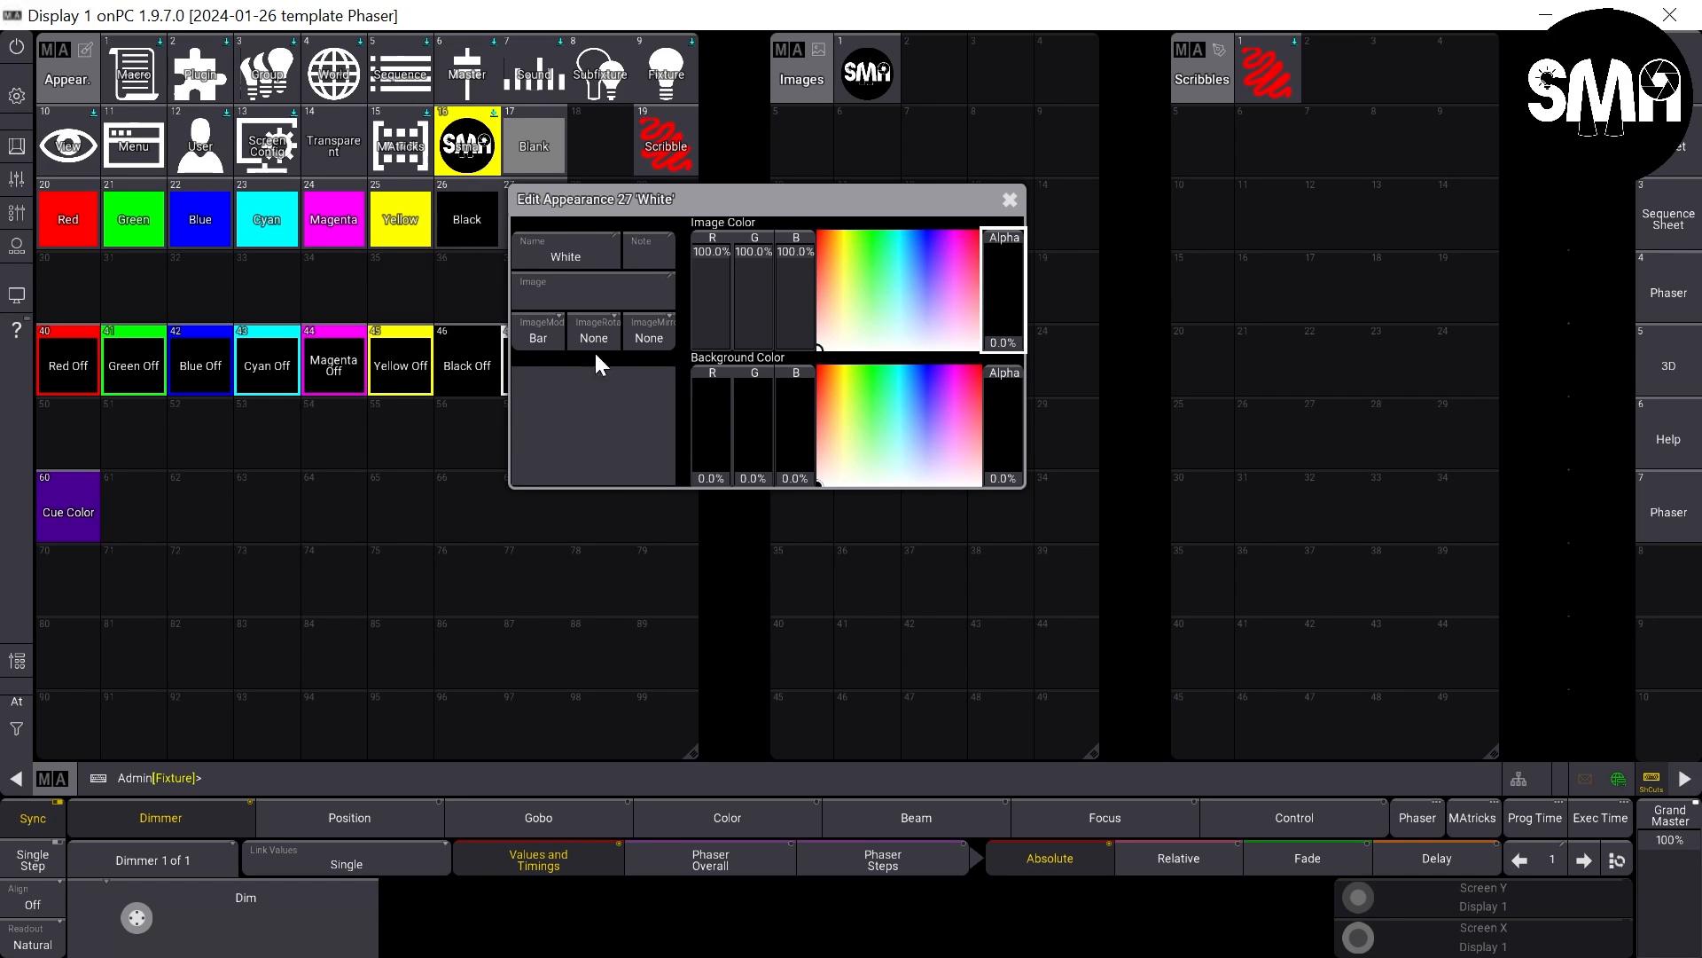
drag(617, 200, 642, 226)
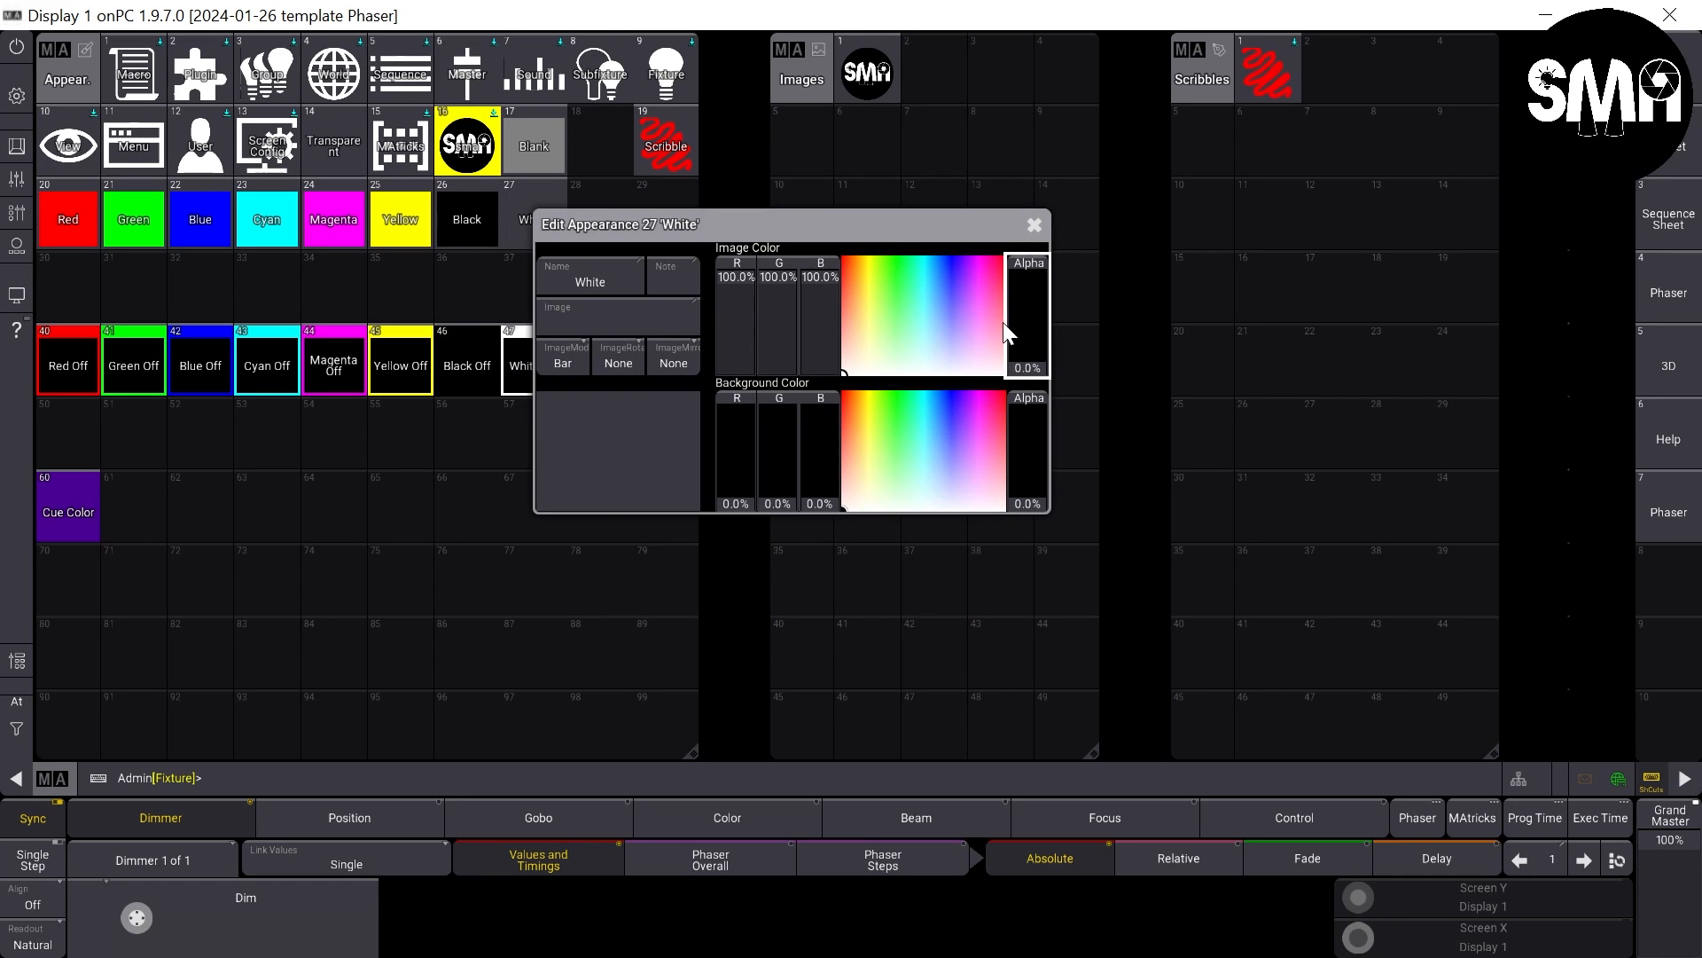
drag(1038, 360, 1068, 268)
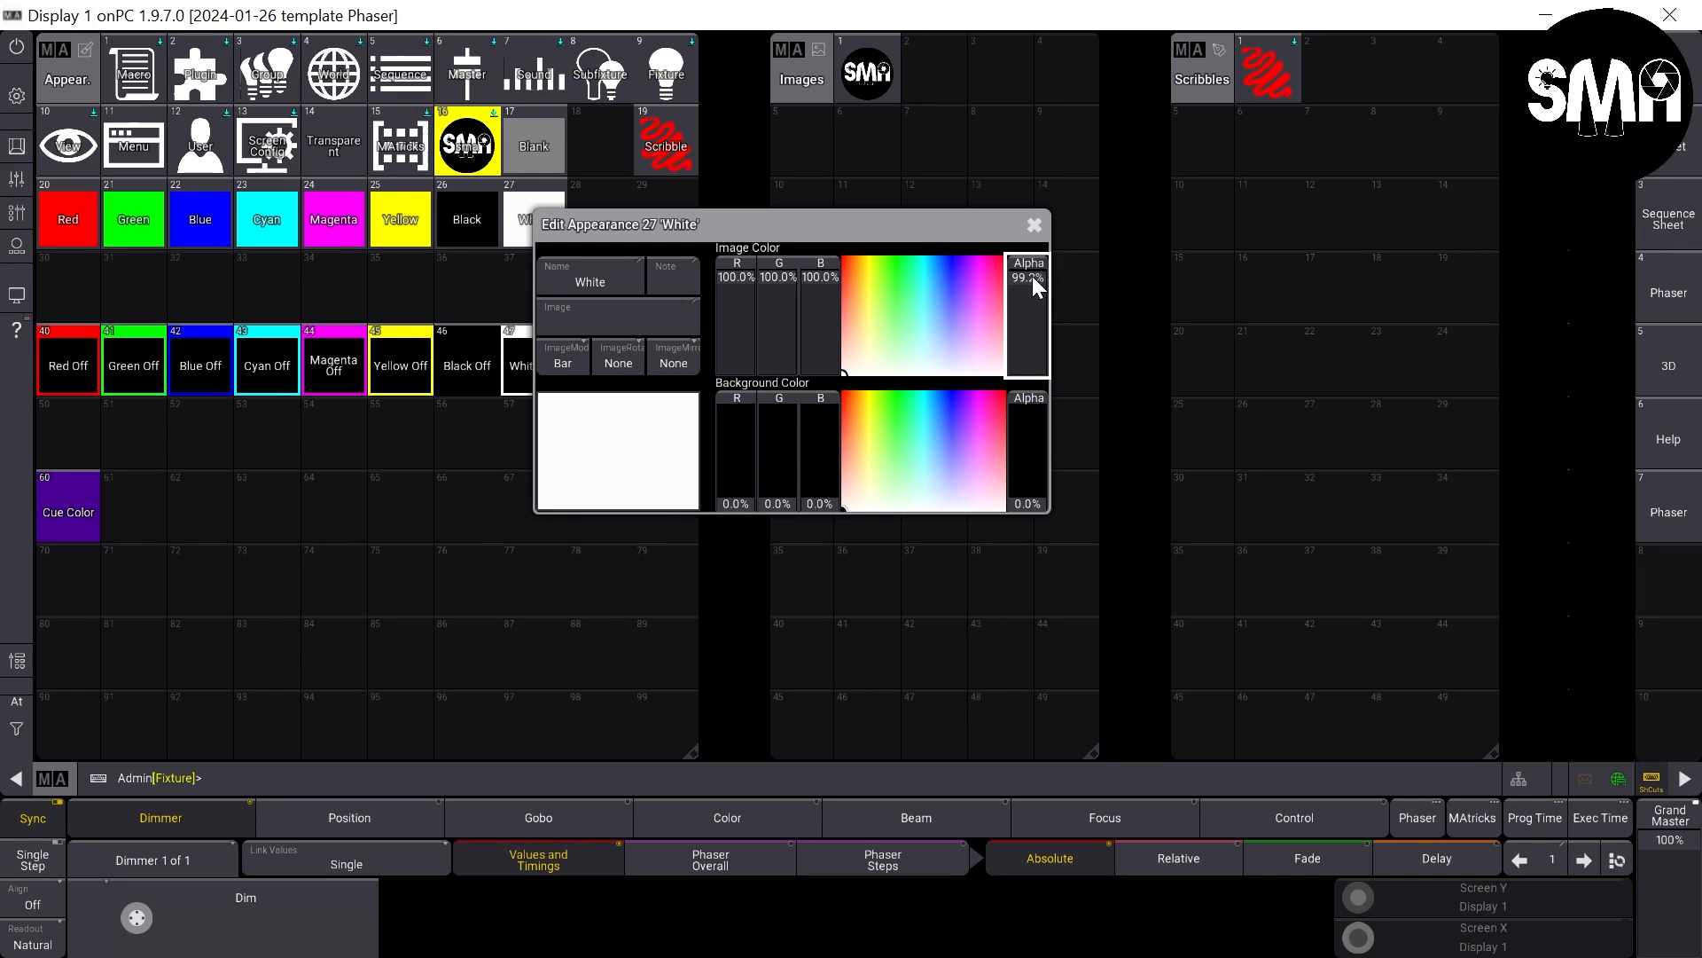
click(1035, 226)
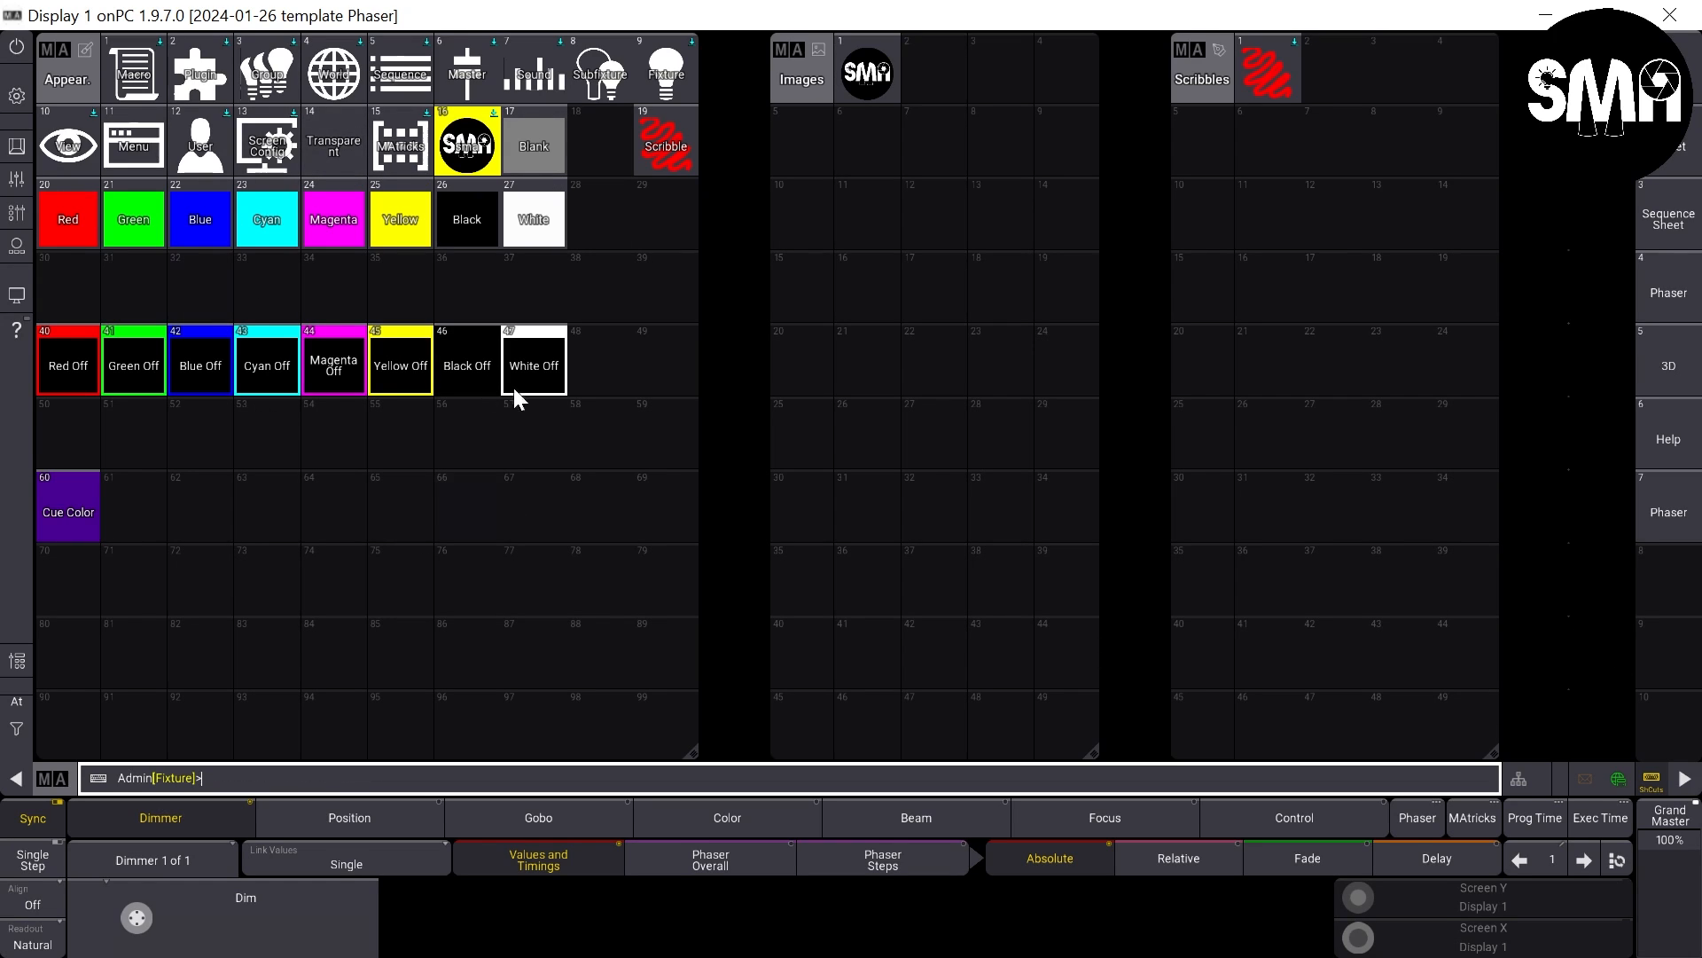
- Store the current screen layout on view button 10 with the label Appear
key(s)
click(1657, 711)
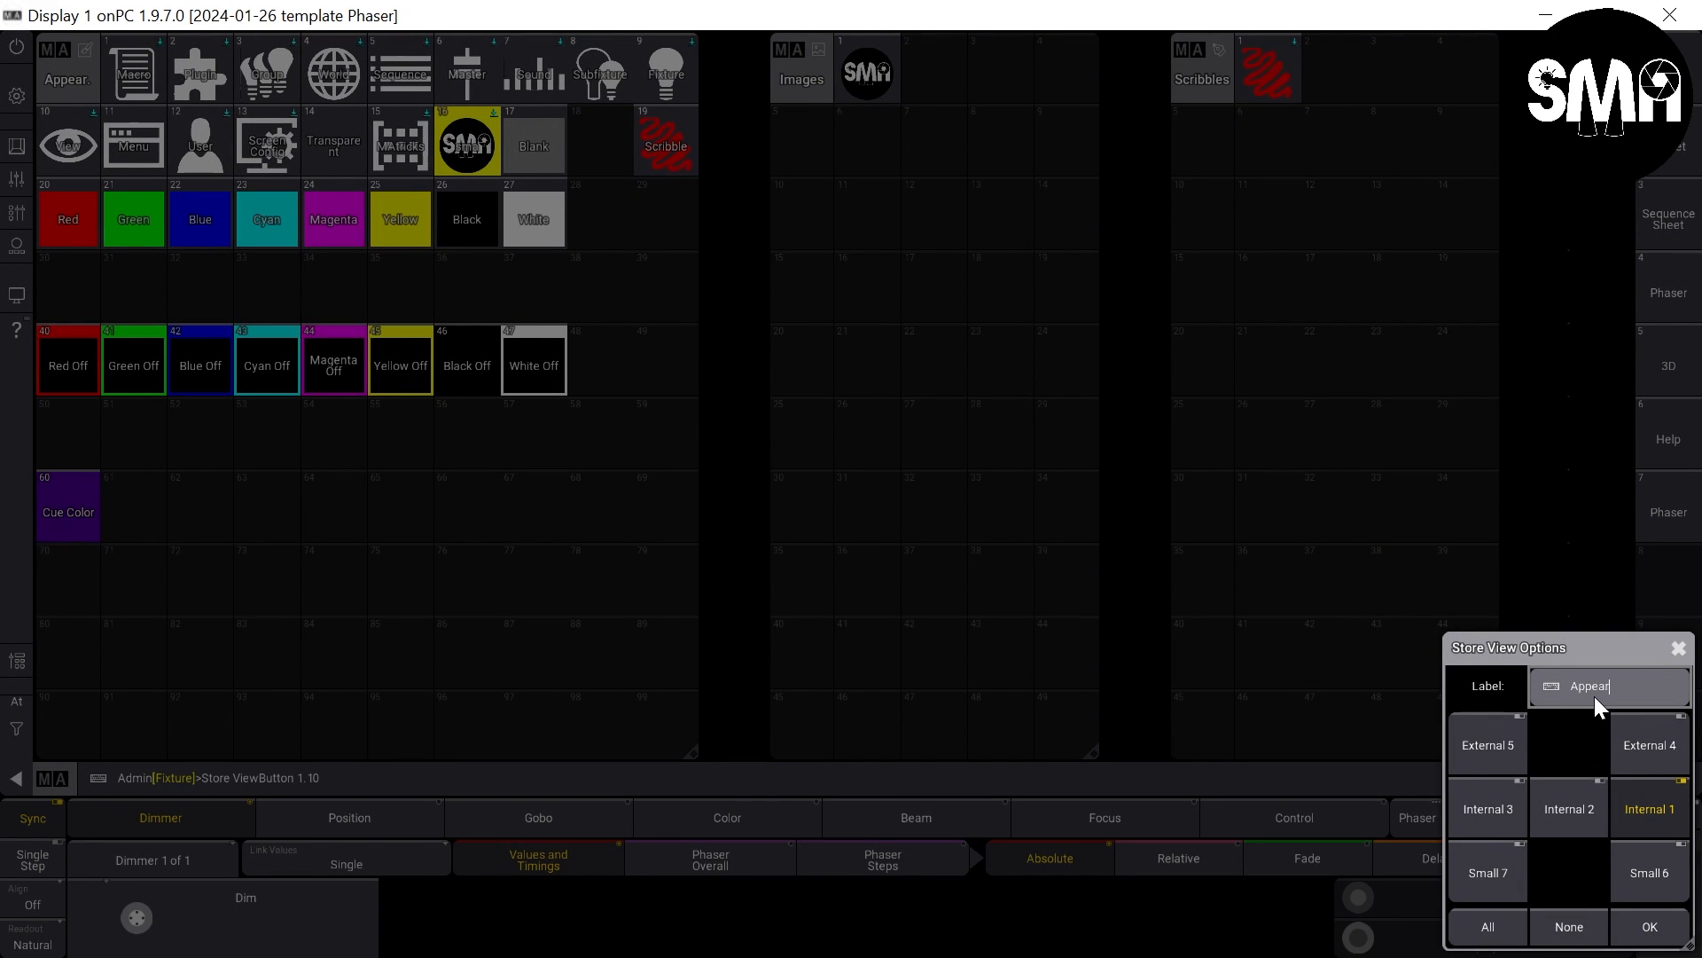
key(Return)
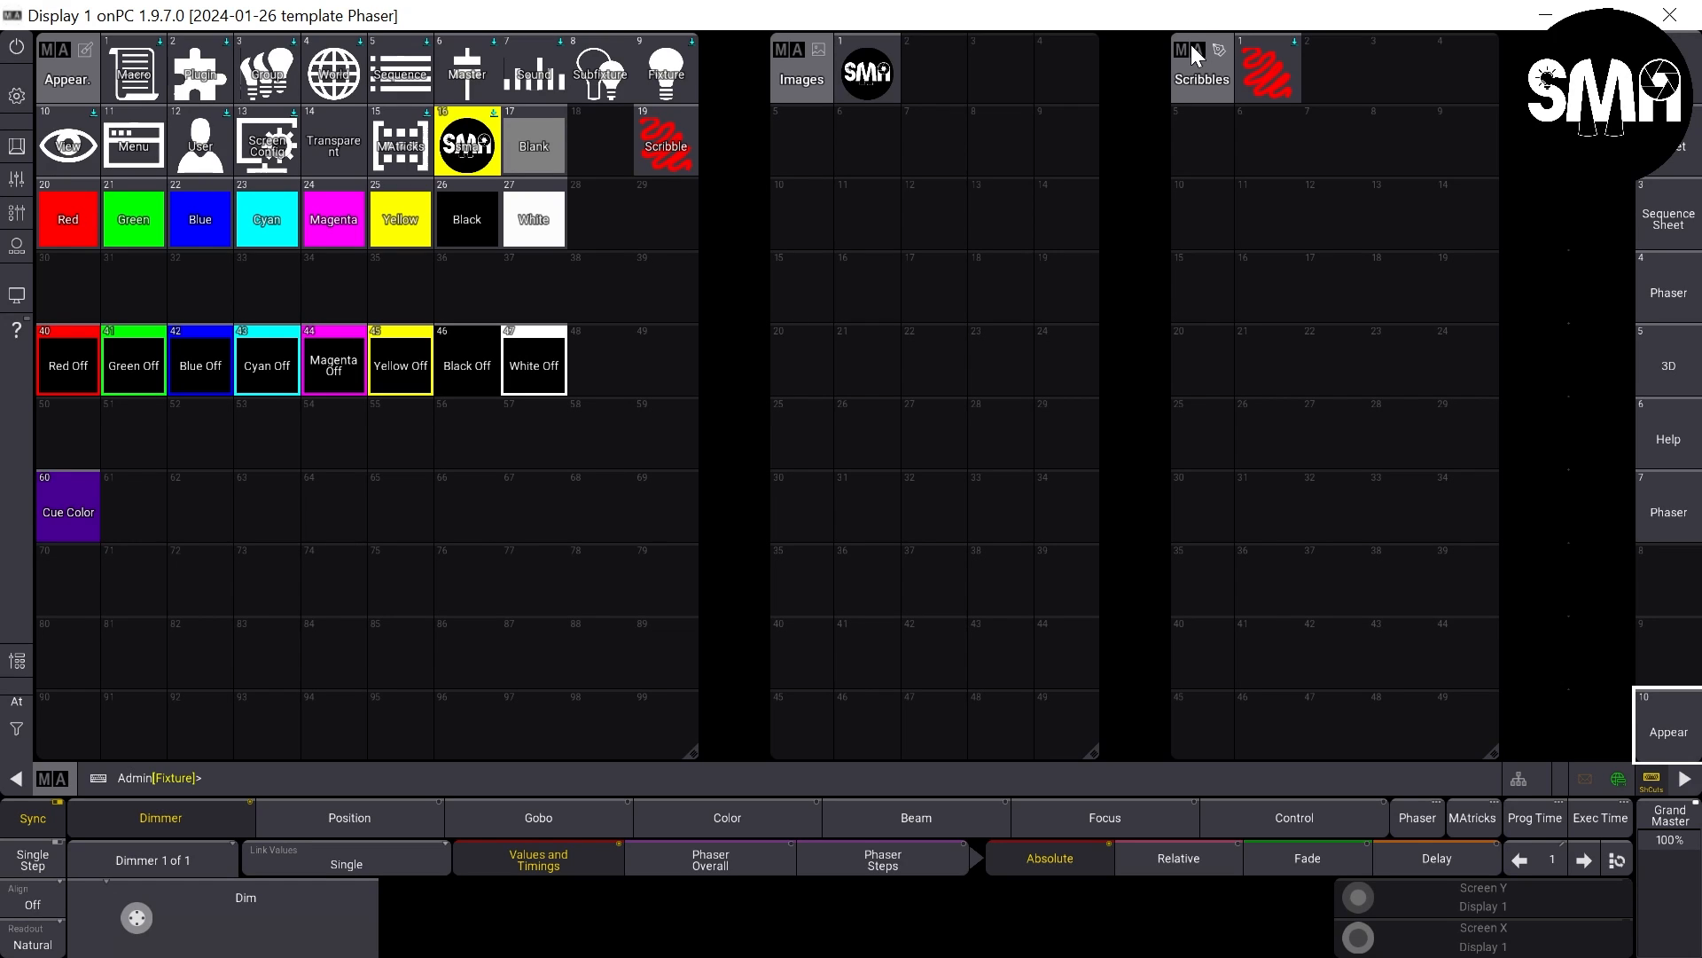
- Clear the screen and add a Groups pool window ten columns wide over the full height
click(17, 98)
click(1547, 523)
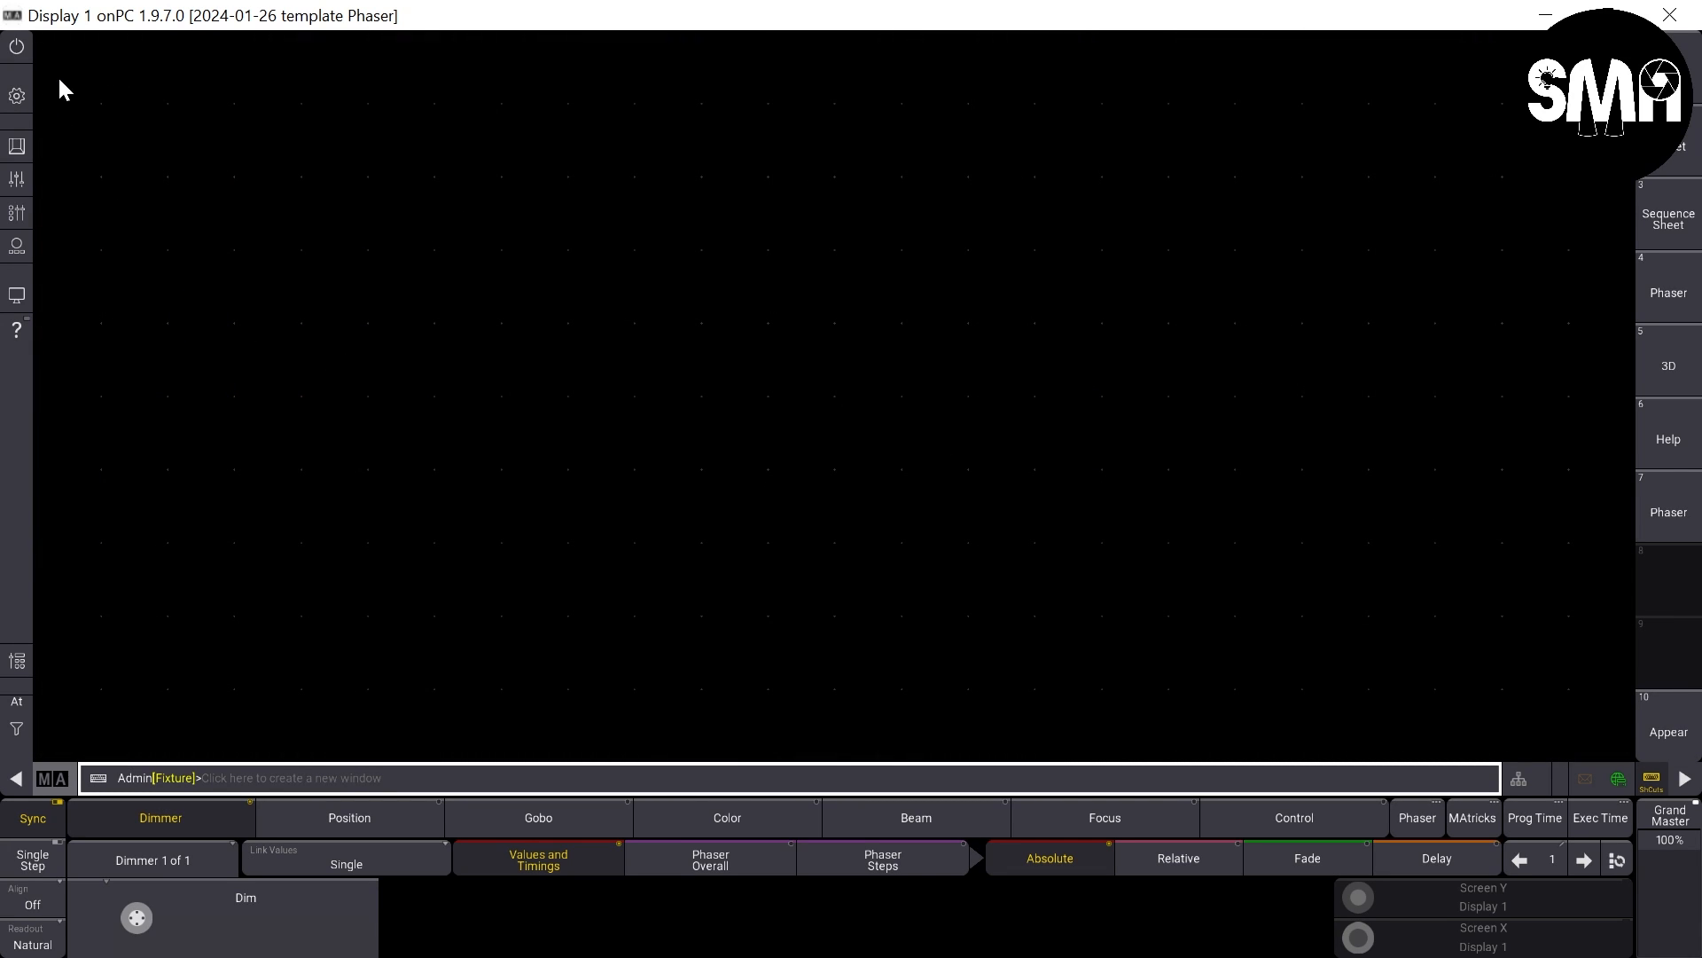
drag(62, 59, 567, 748)
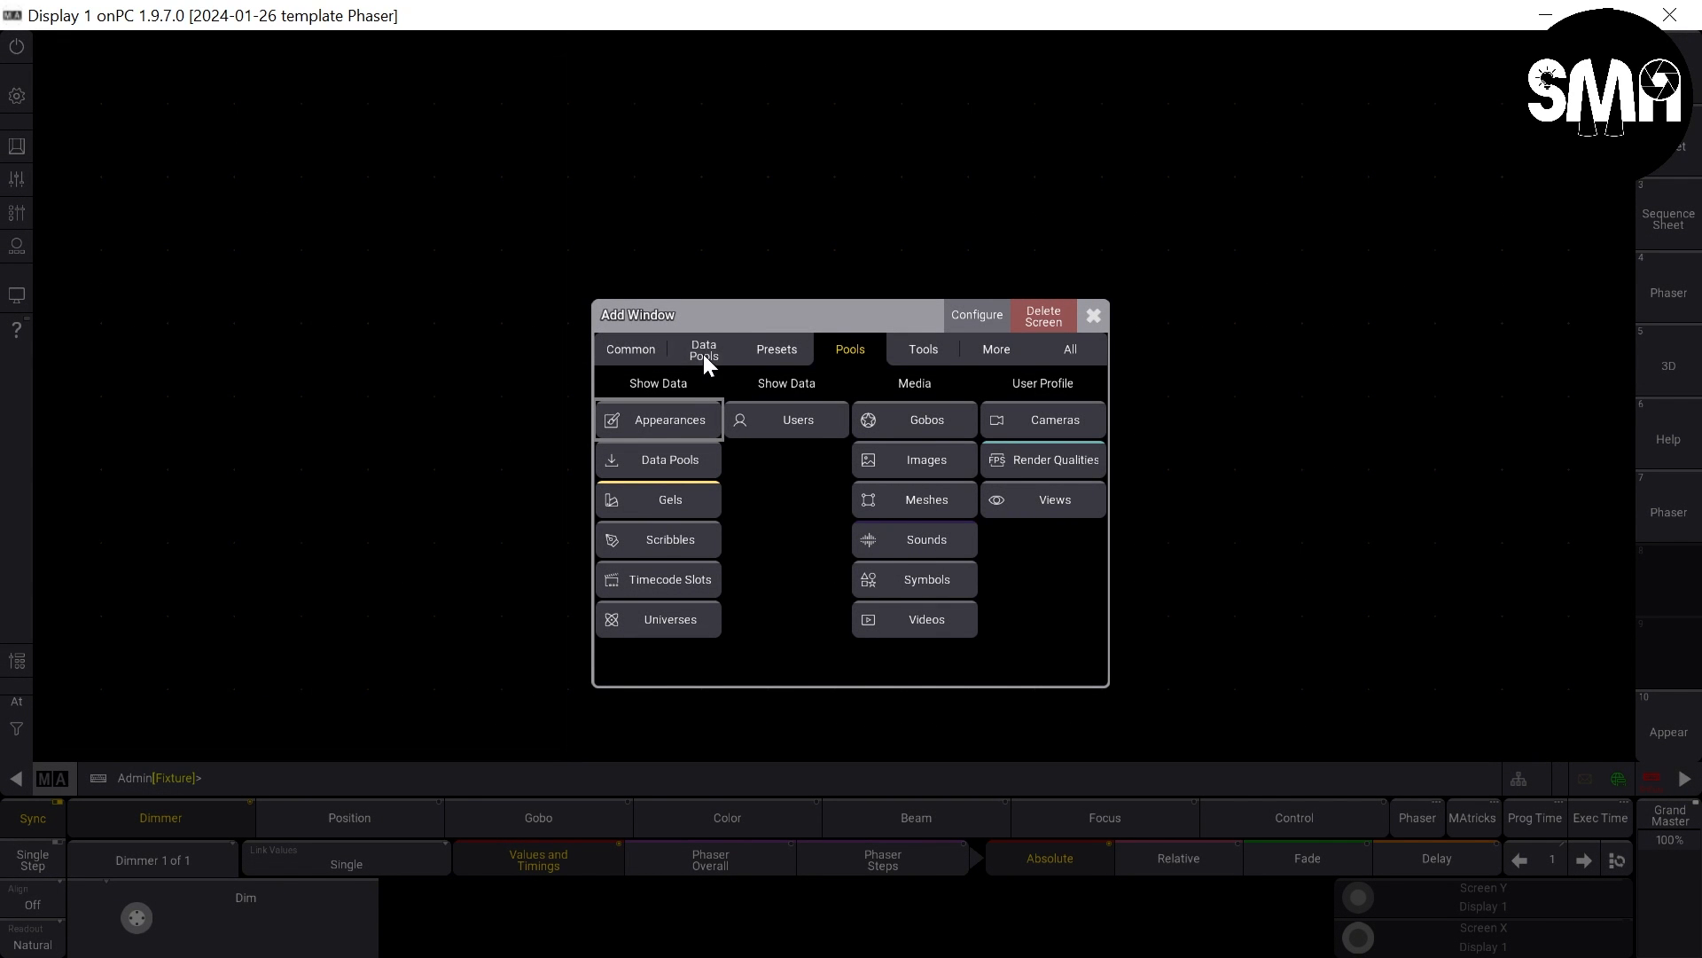
click(703, 350)
click(669, 498)
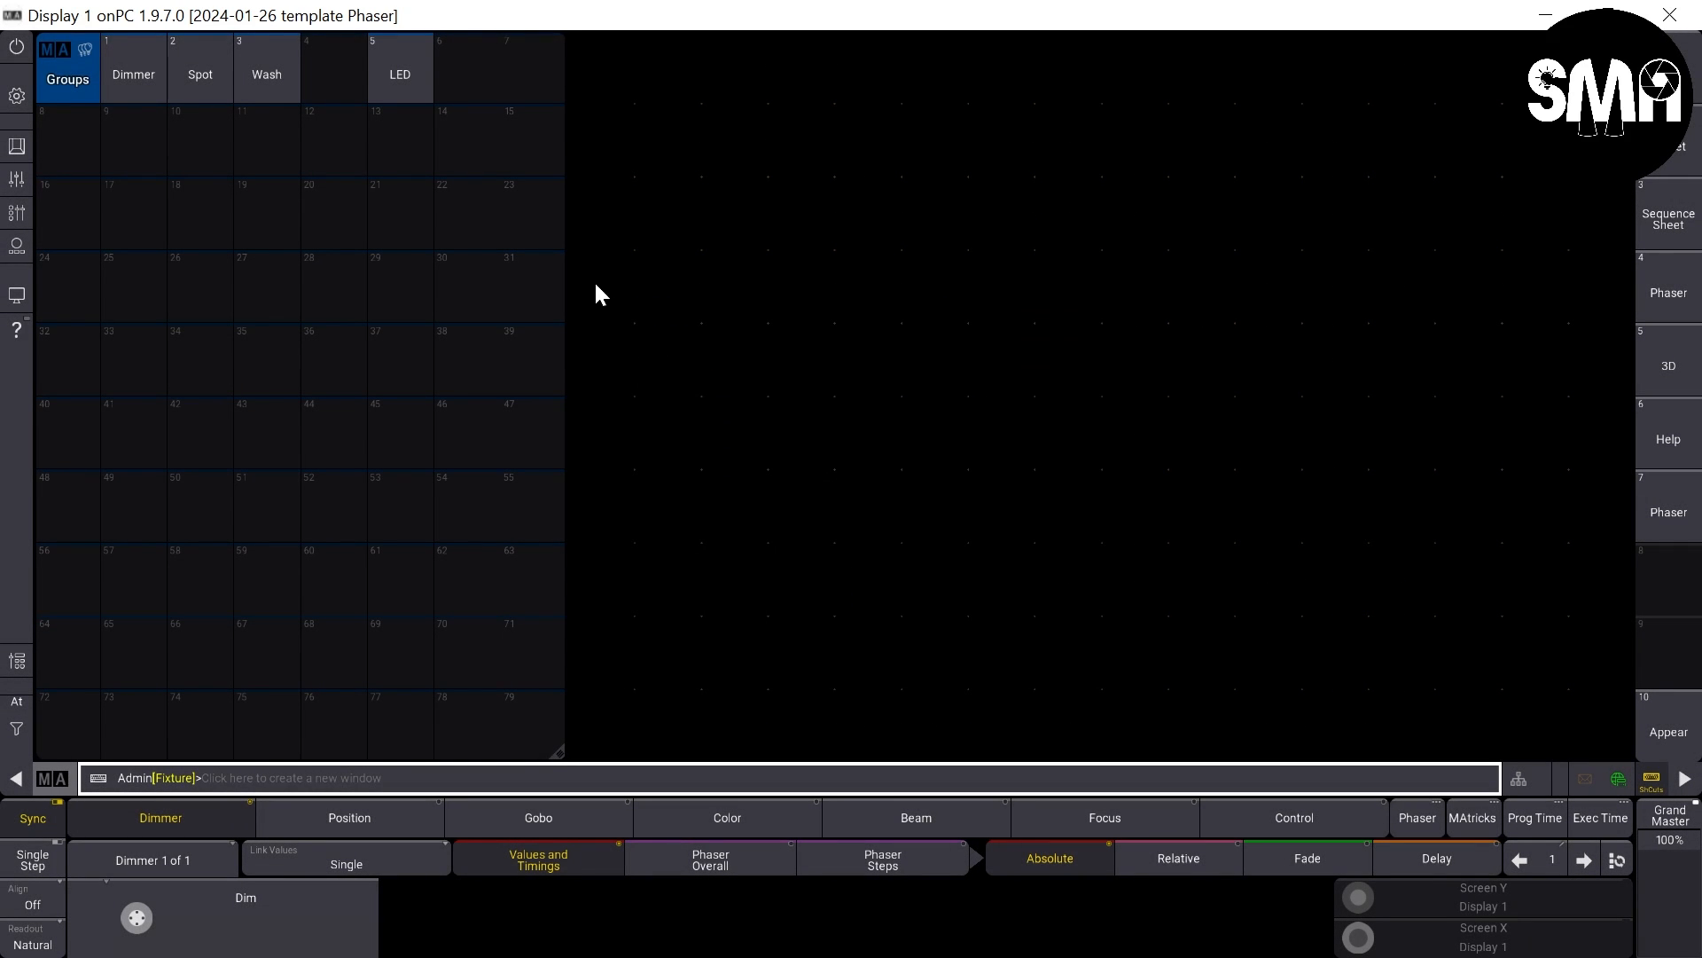
drag(561, 750, 700, 758)
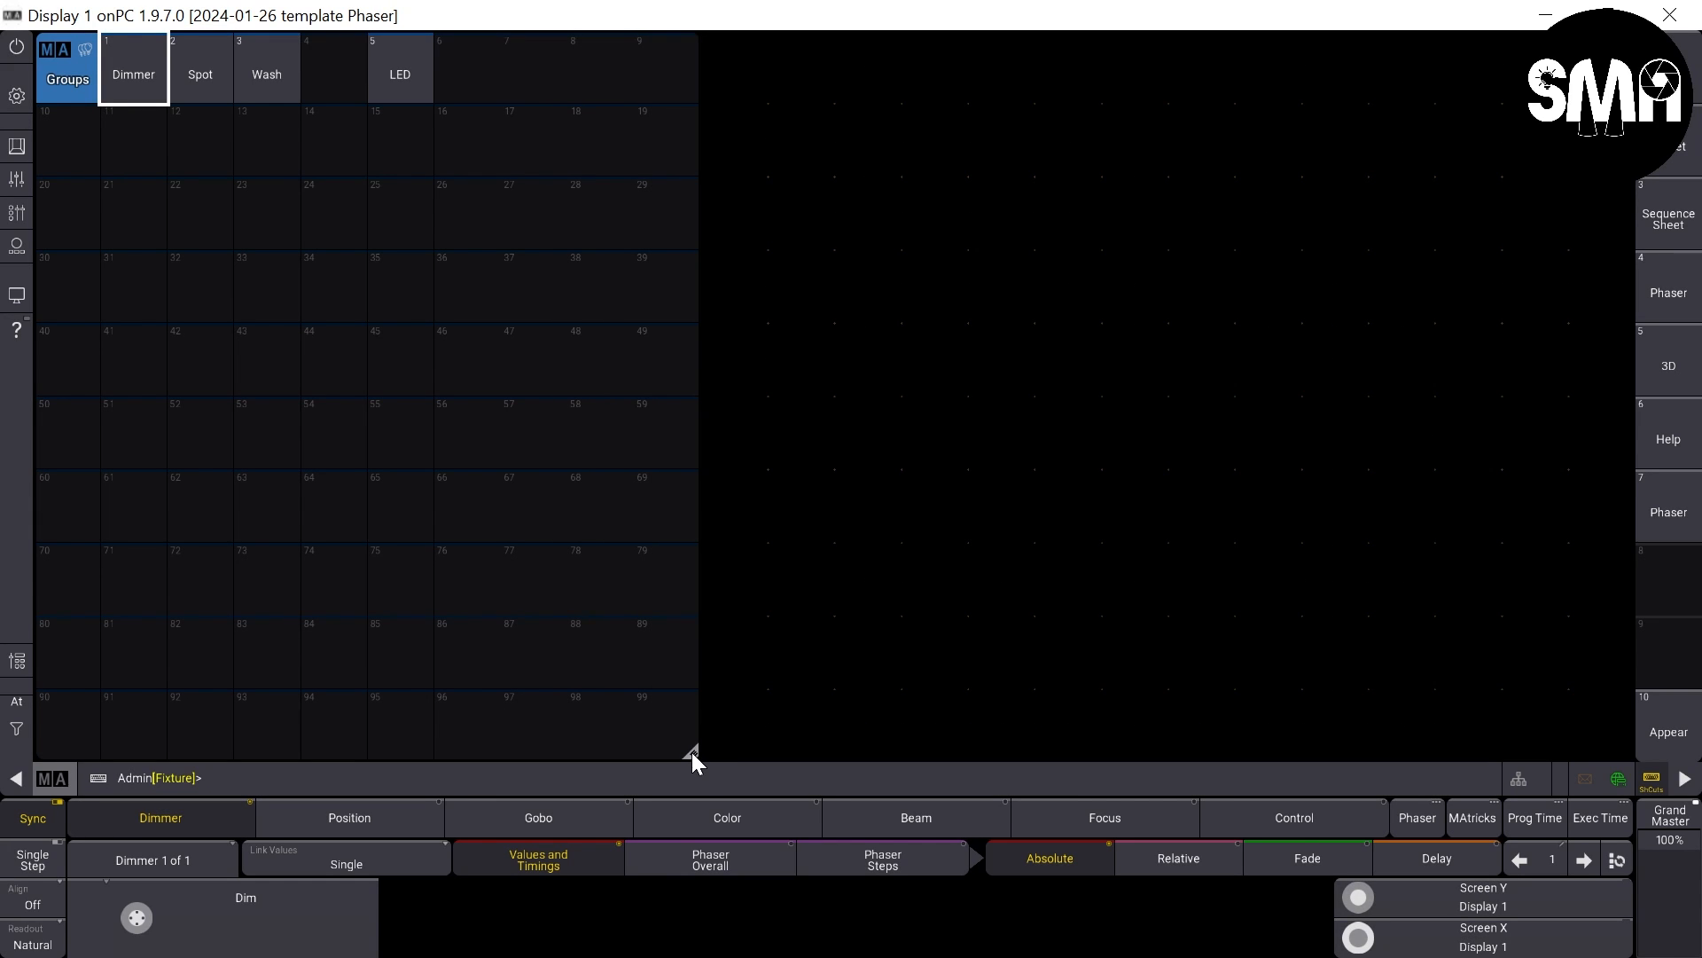
- Add a Color preset pool beside the Groups pool and size it to seven columns wide
drag(720, 57, 1633, 784)
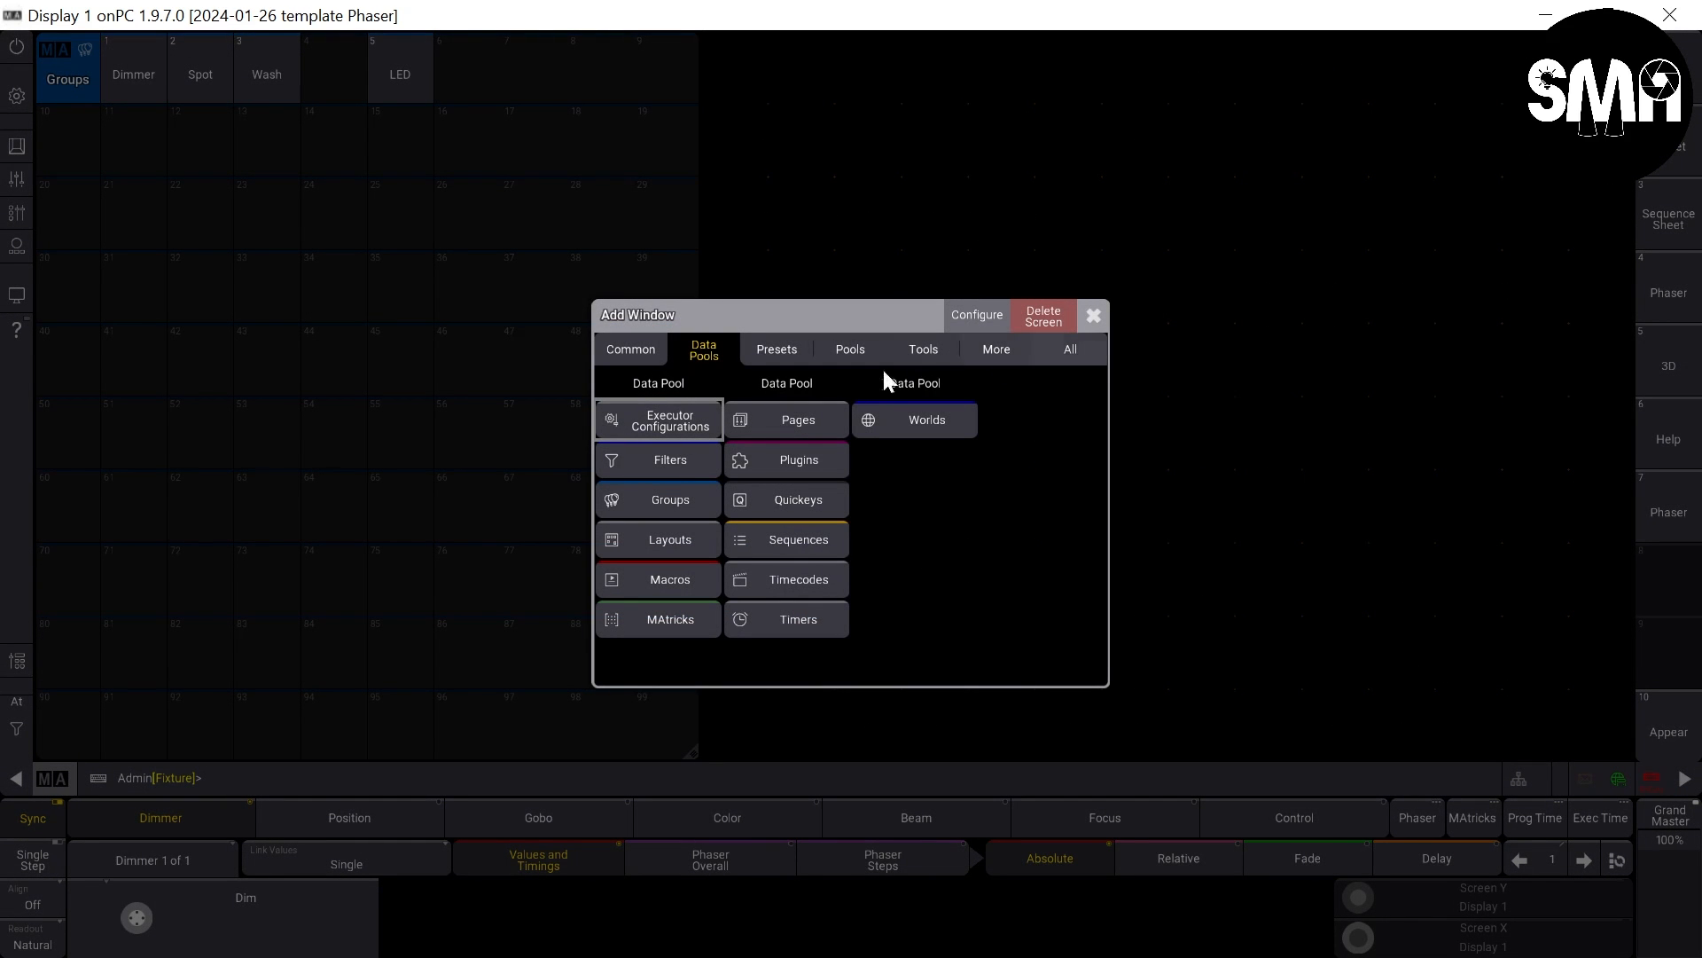
click(765, 348)
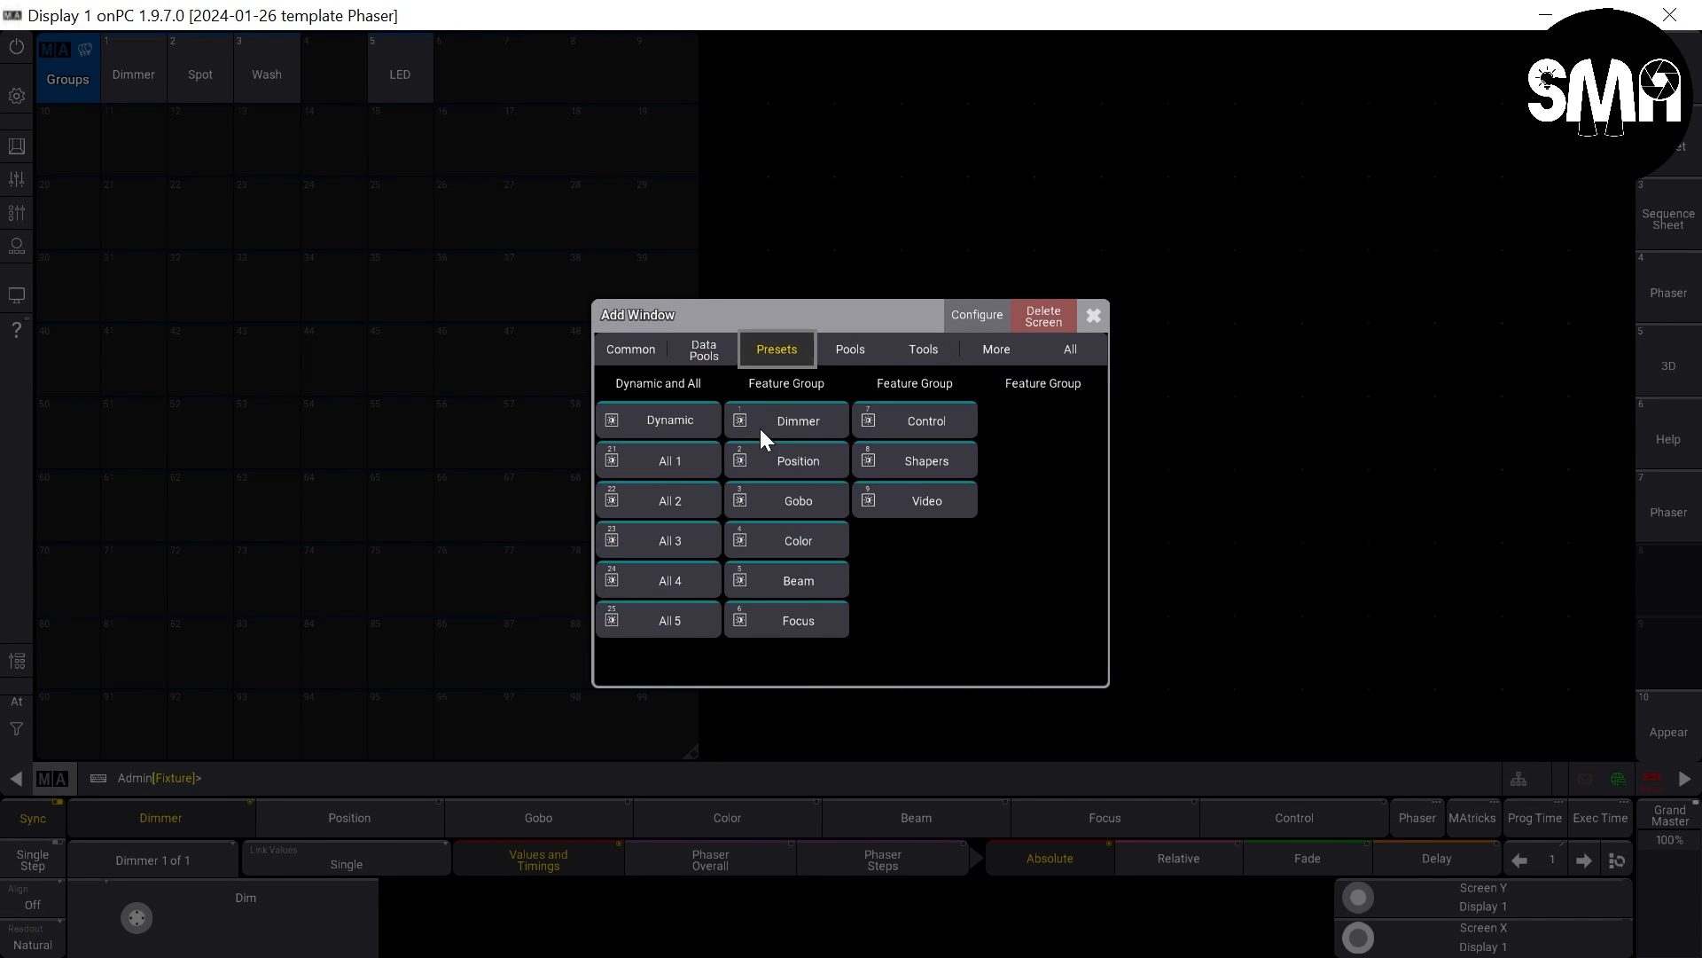
click(822, 535)
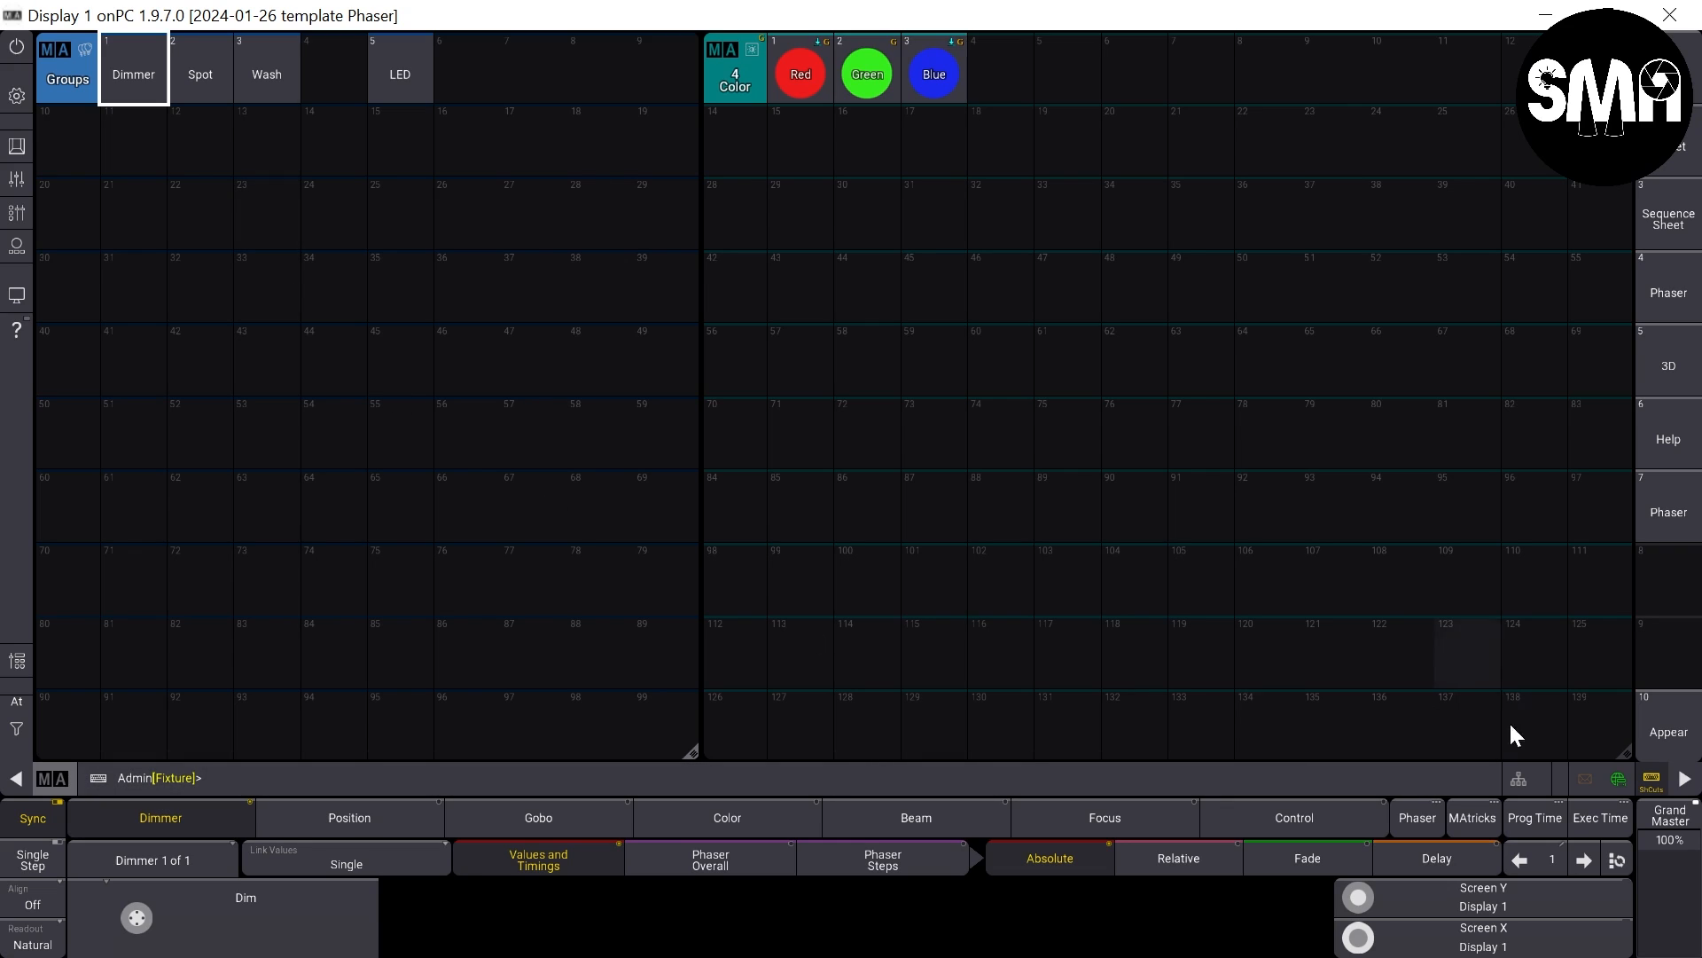
drag(1619, 756, 1167, 796)
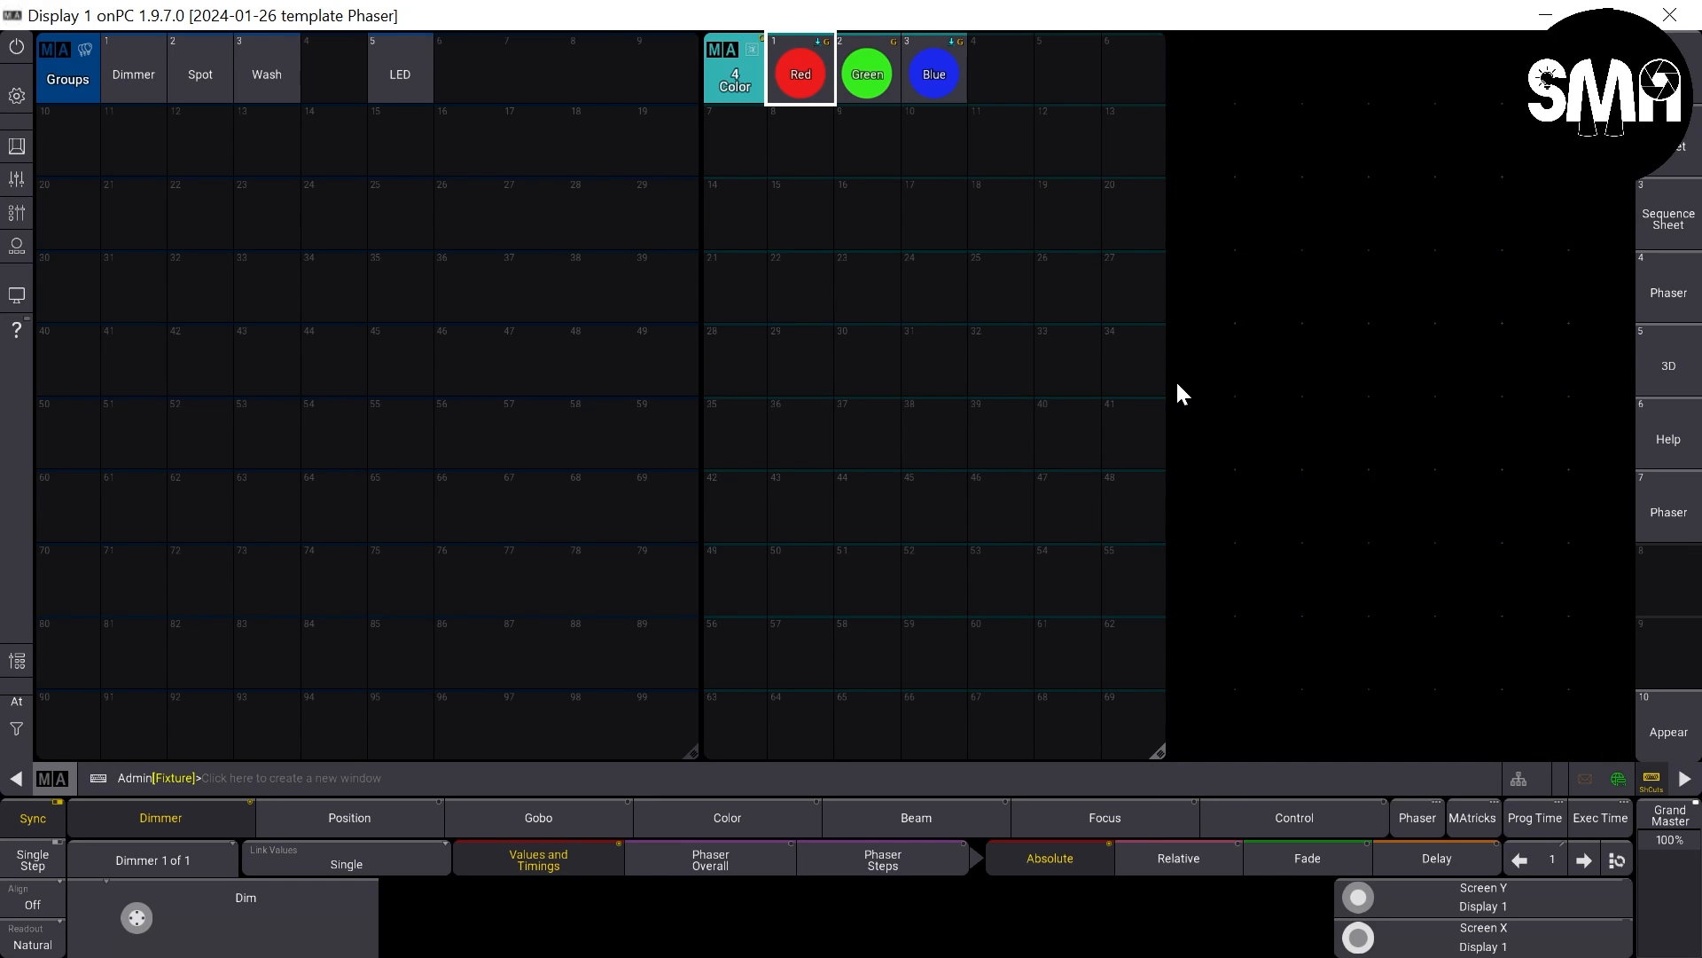
- Add a Color Picker window in the free area beside the Color presets and switch it to Fader mode
drag(1175, 376, 1630, 743)
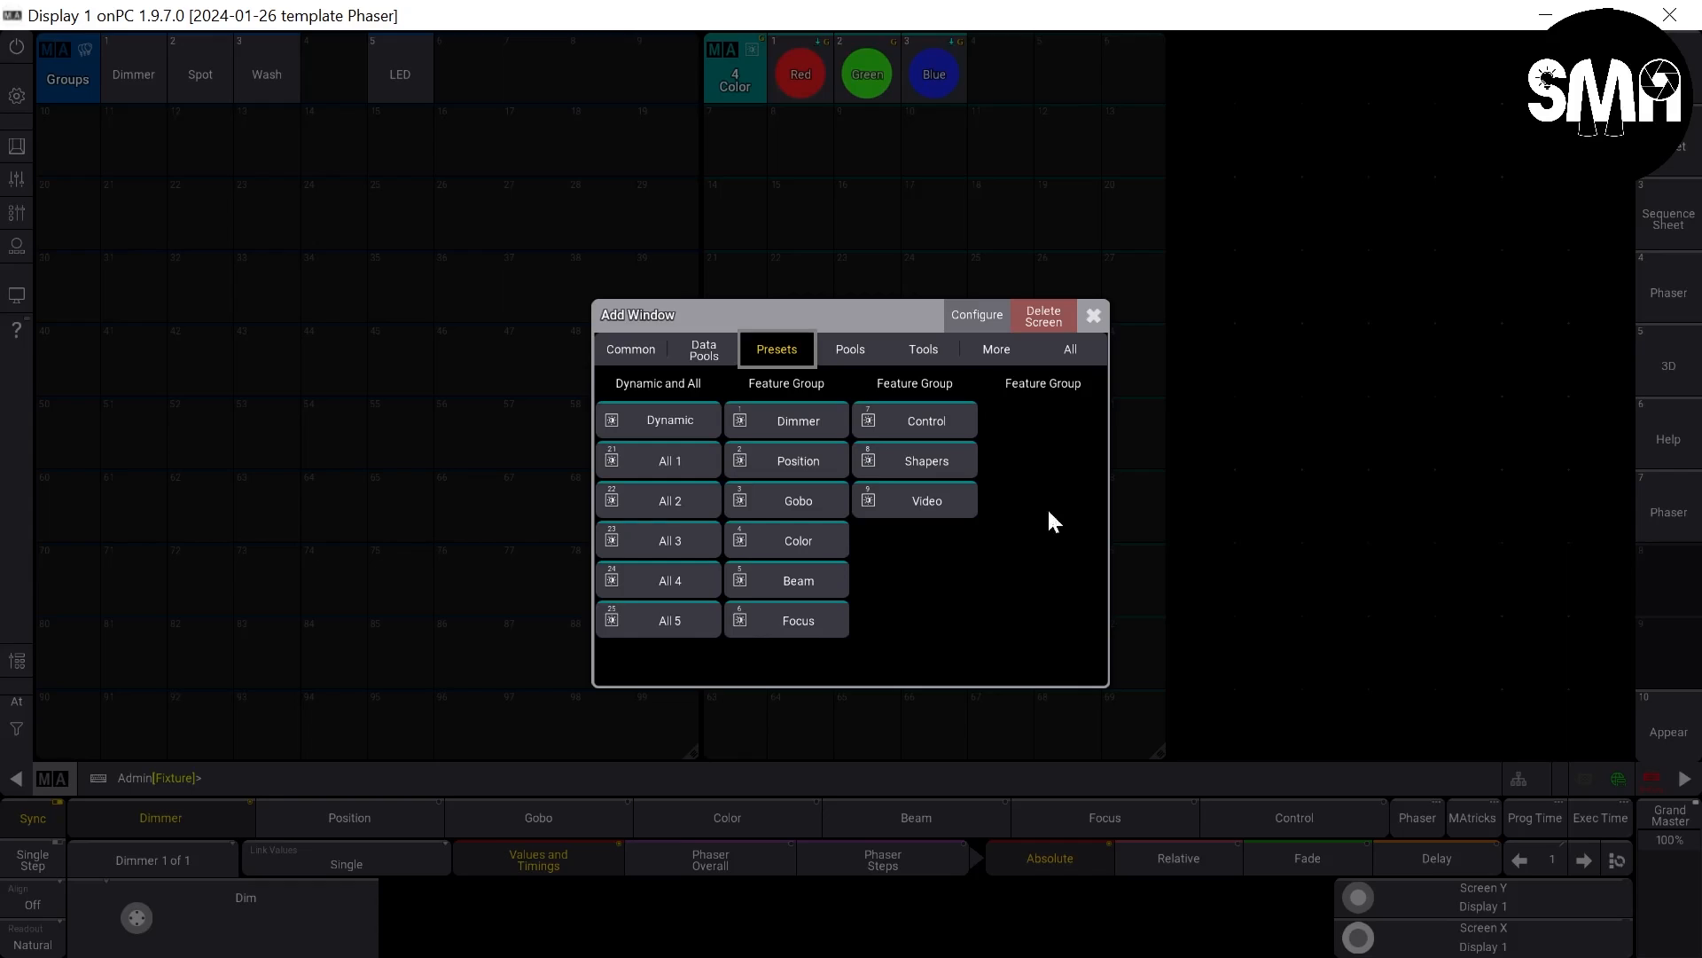
click(628, 351)
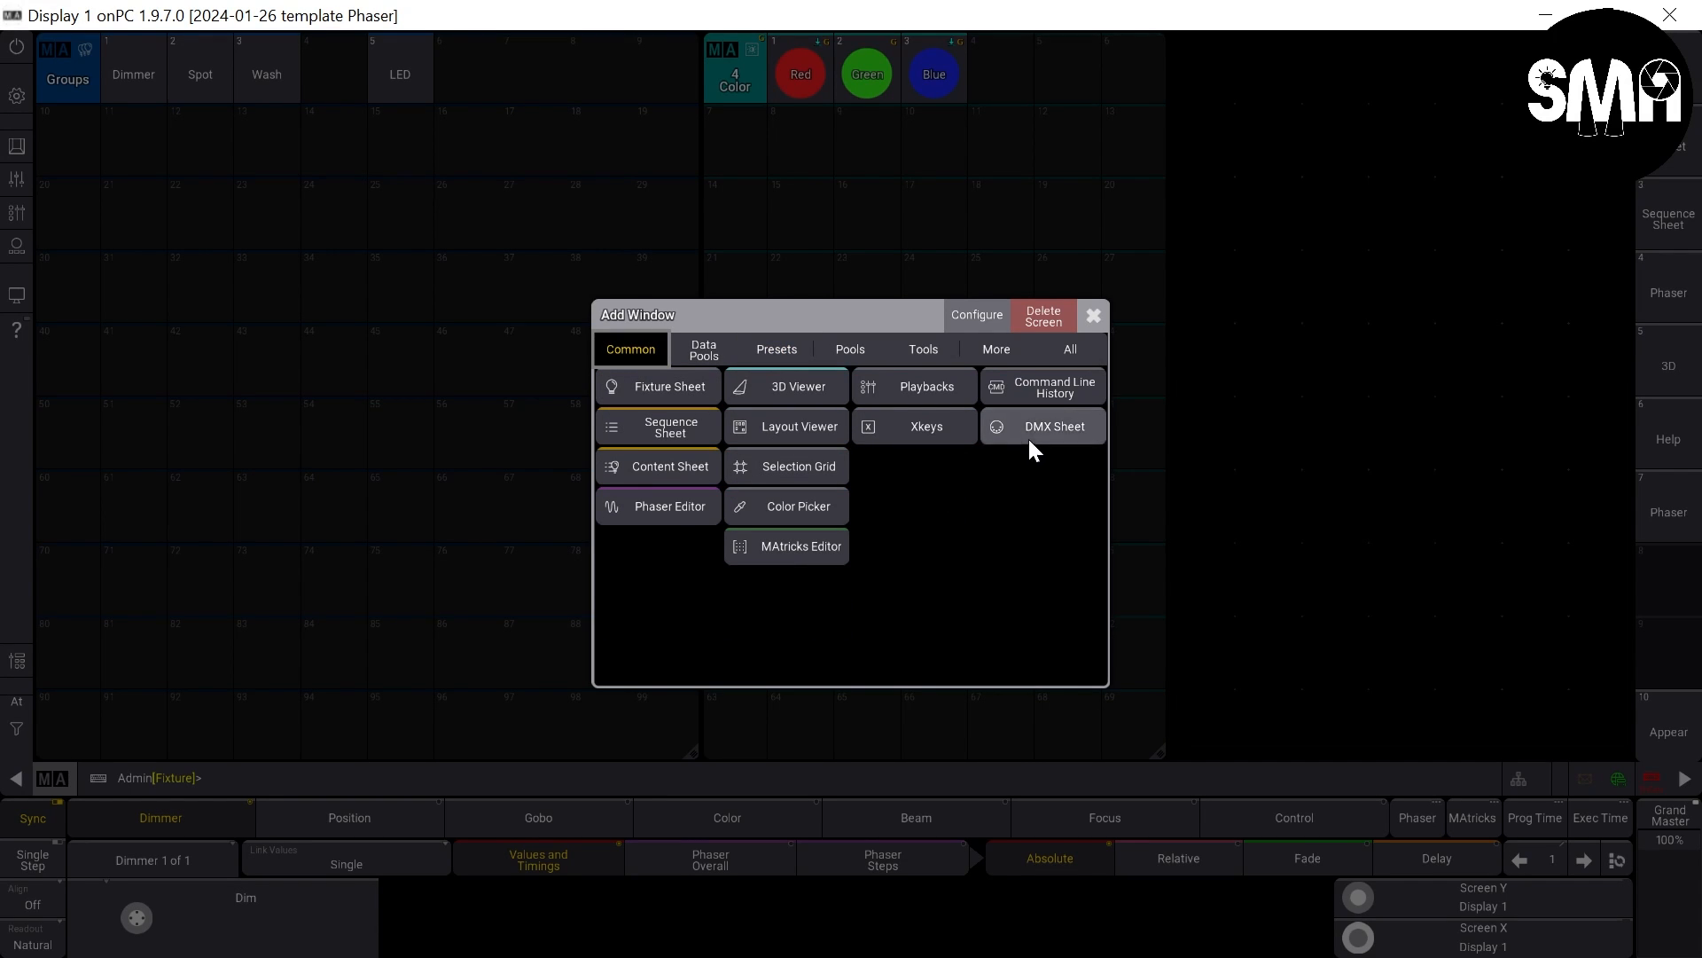
click(809, 501)
click(1390, 346)
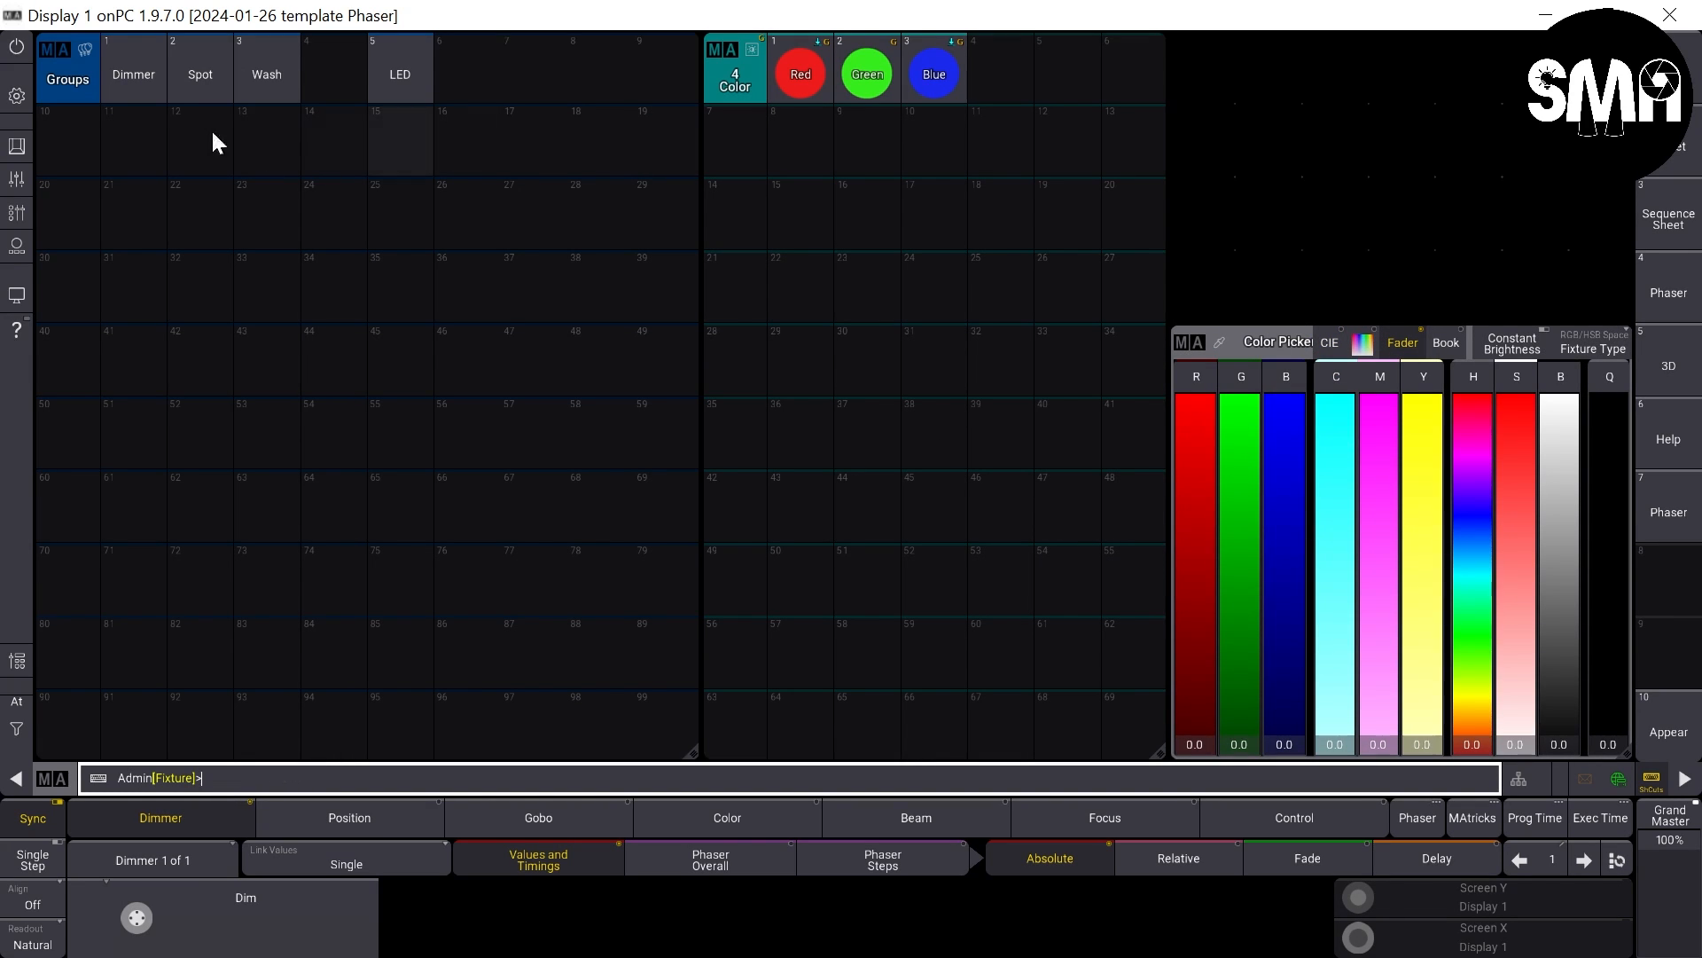
- Set the Spot group to red 100, green 0 and blue 0, and merge it into color preset 1 Red
click(205, 81)
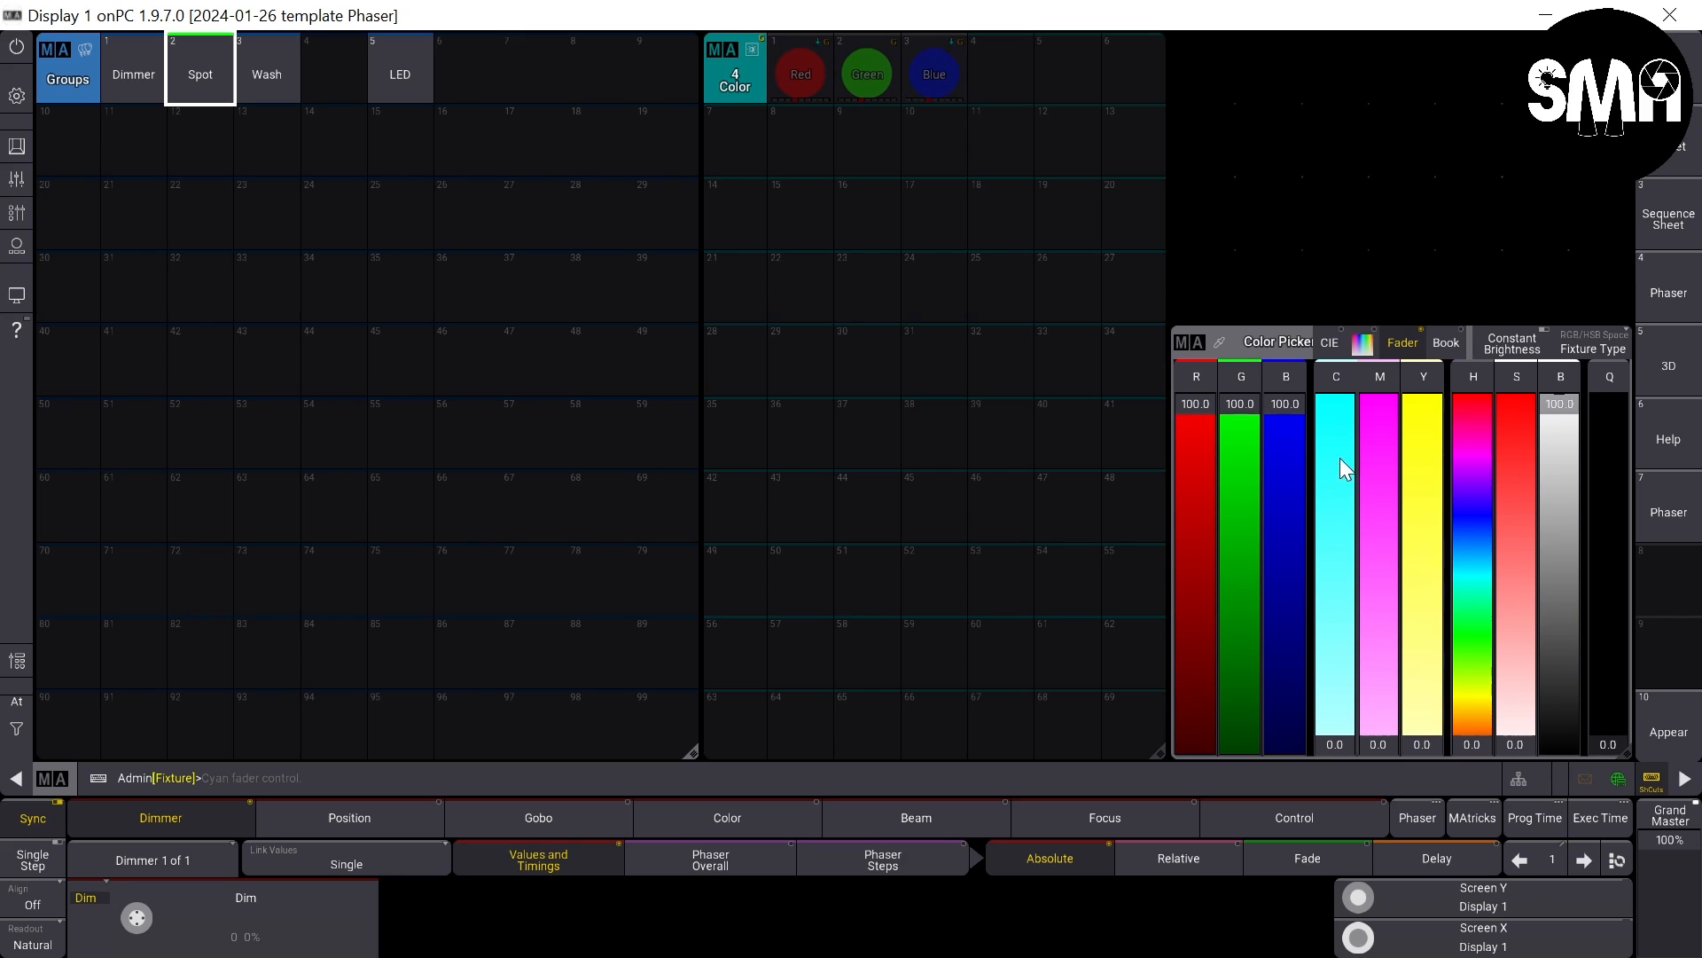
drag(1227, 430, 1285, 769)
drag(1274, 435, 1268, 892)
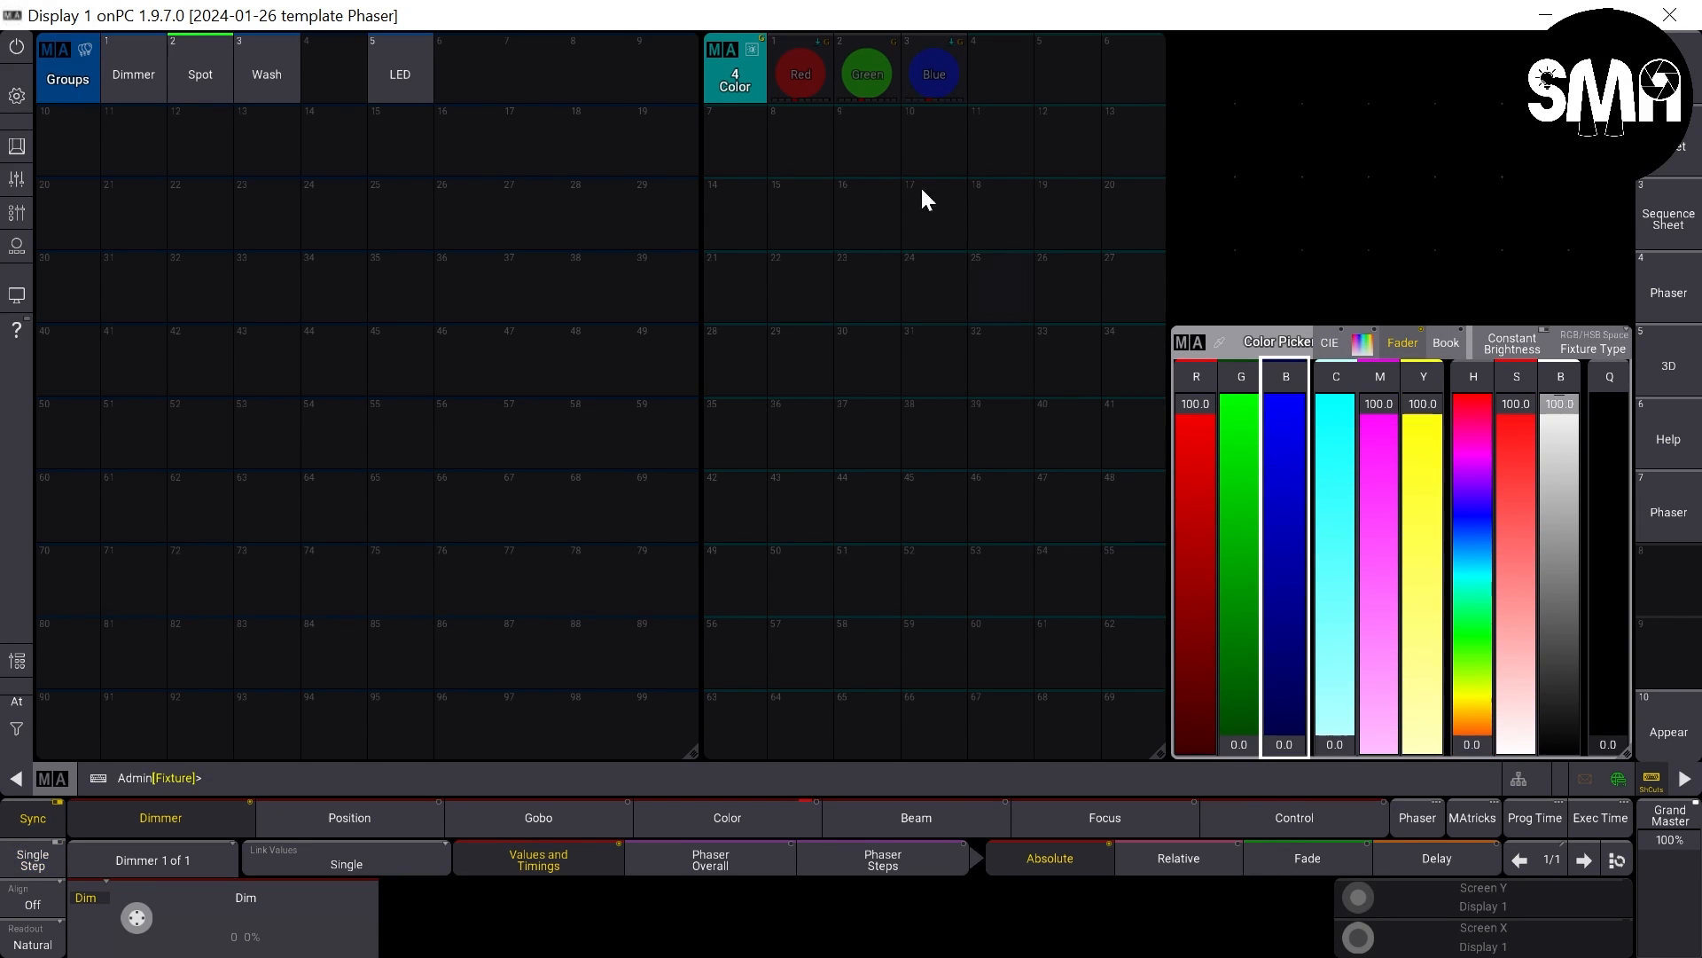
key(s)
click(780, 82)
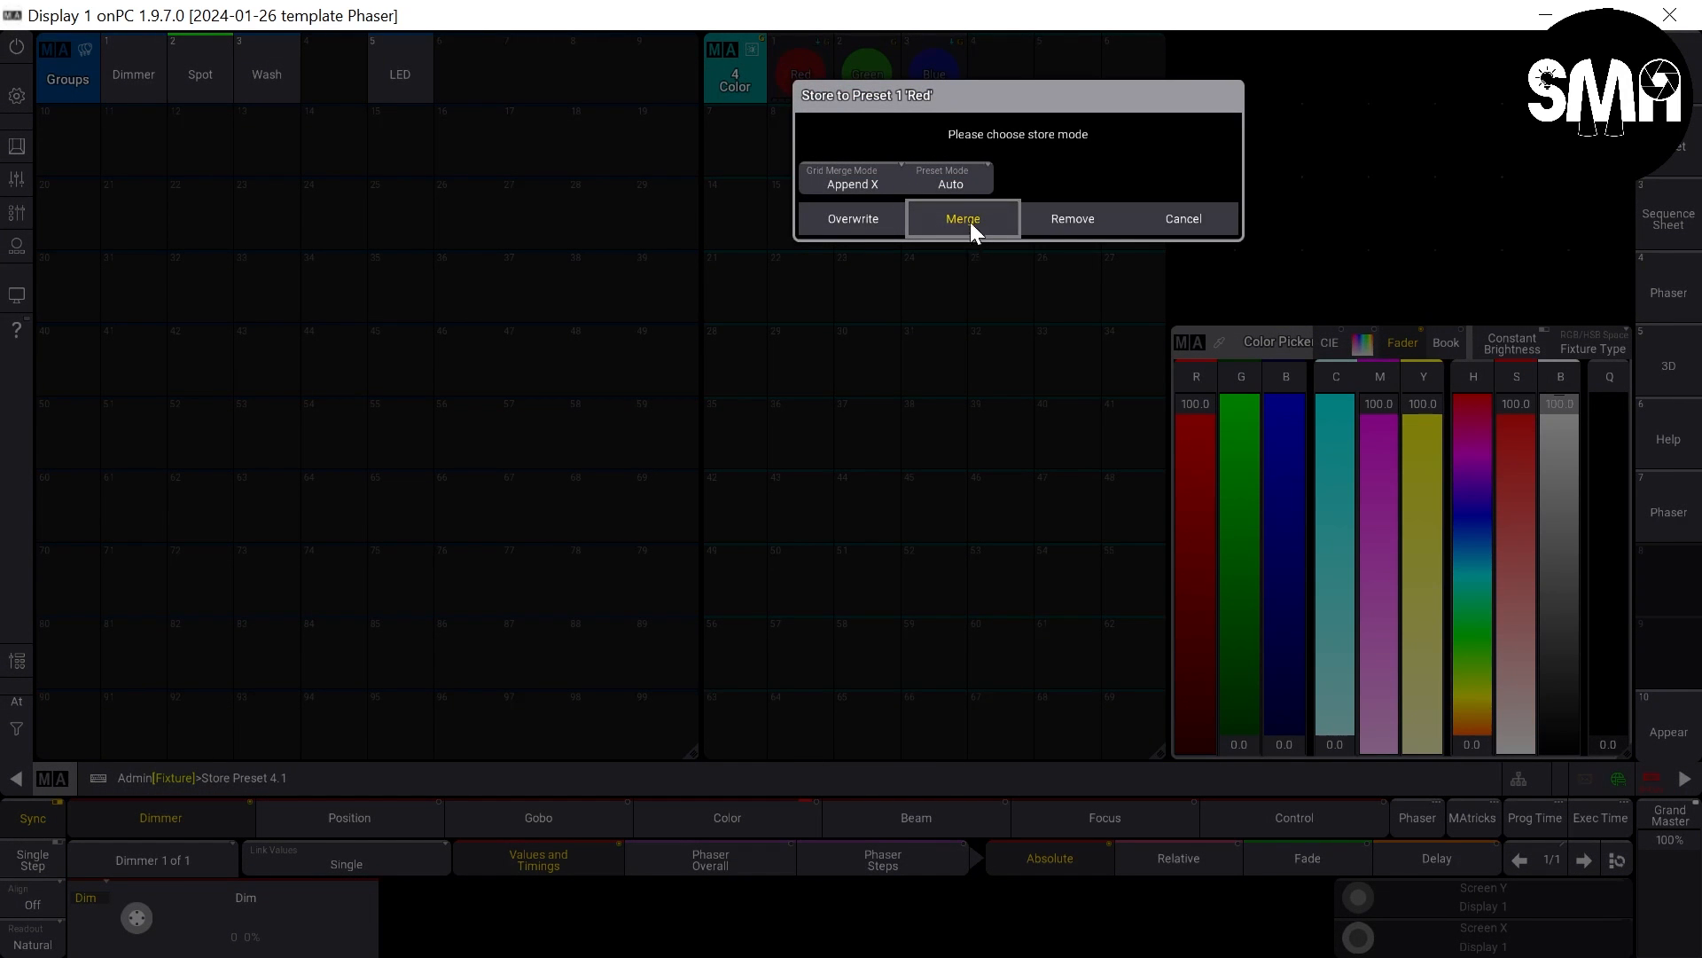
click(970, 223)
- Set the Spot group to red 0, green 100 and blue 0, and merge it into color preset 2 Green
drag(1202, 452, 1222, 793)
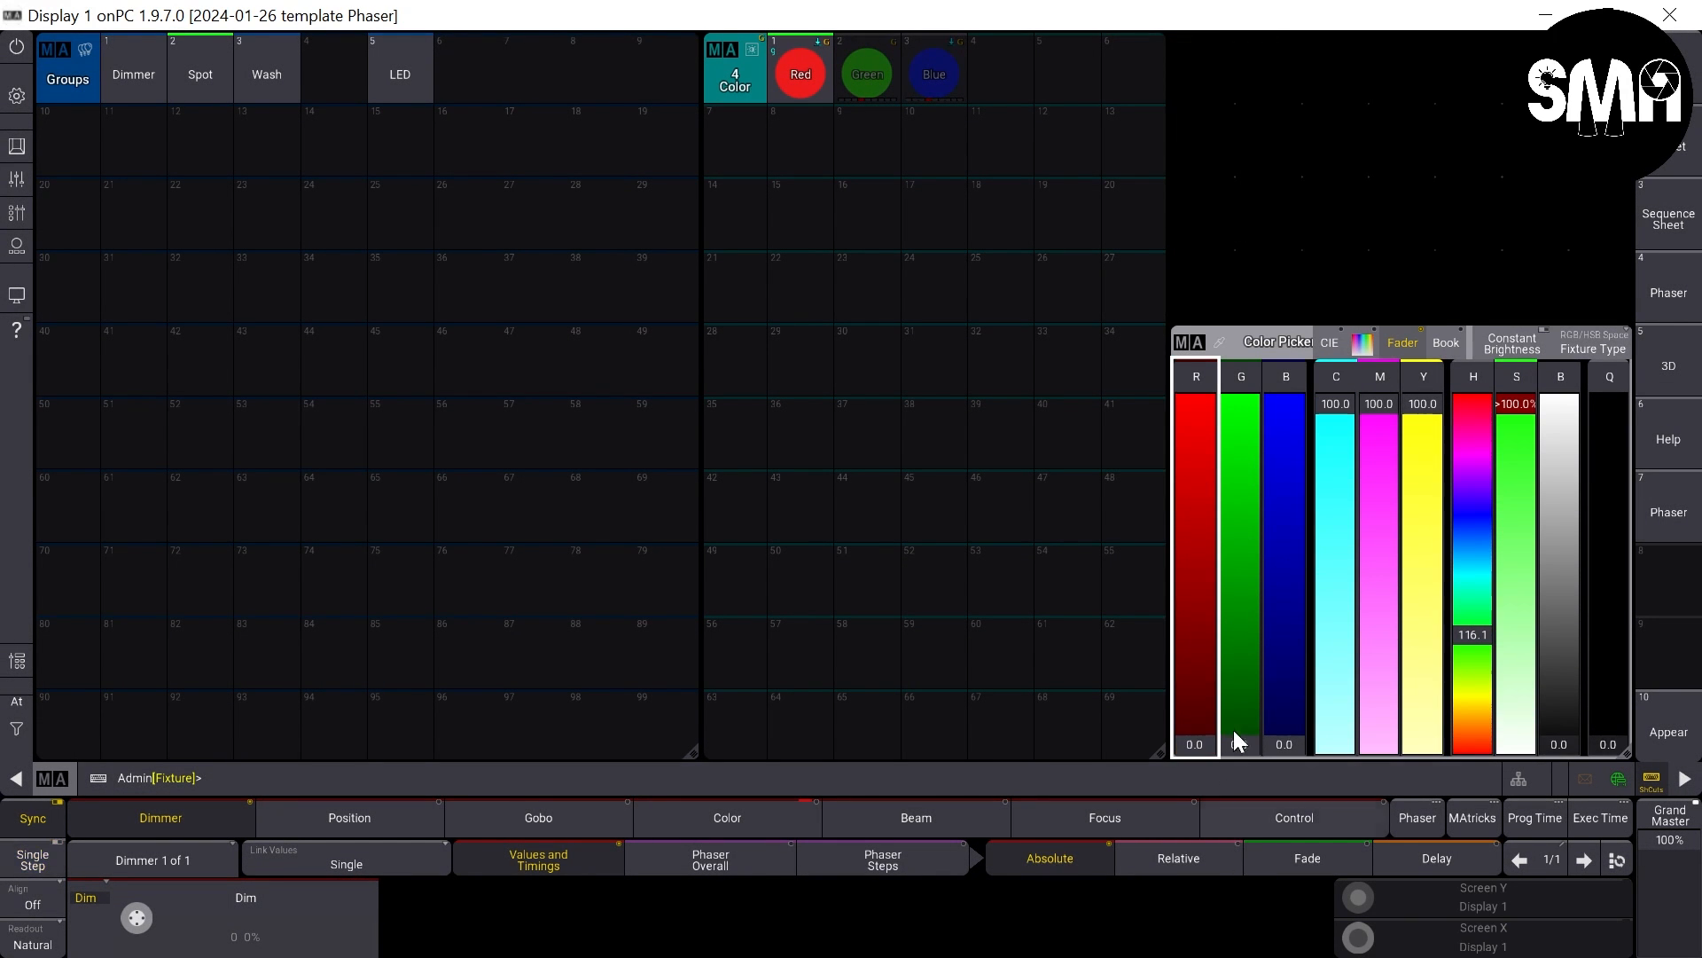
drag(1233, 731, 1217, 302)
key(s)
click(854, 69)
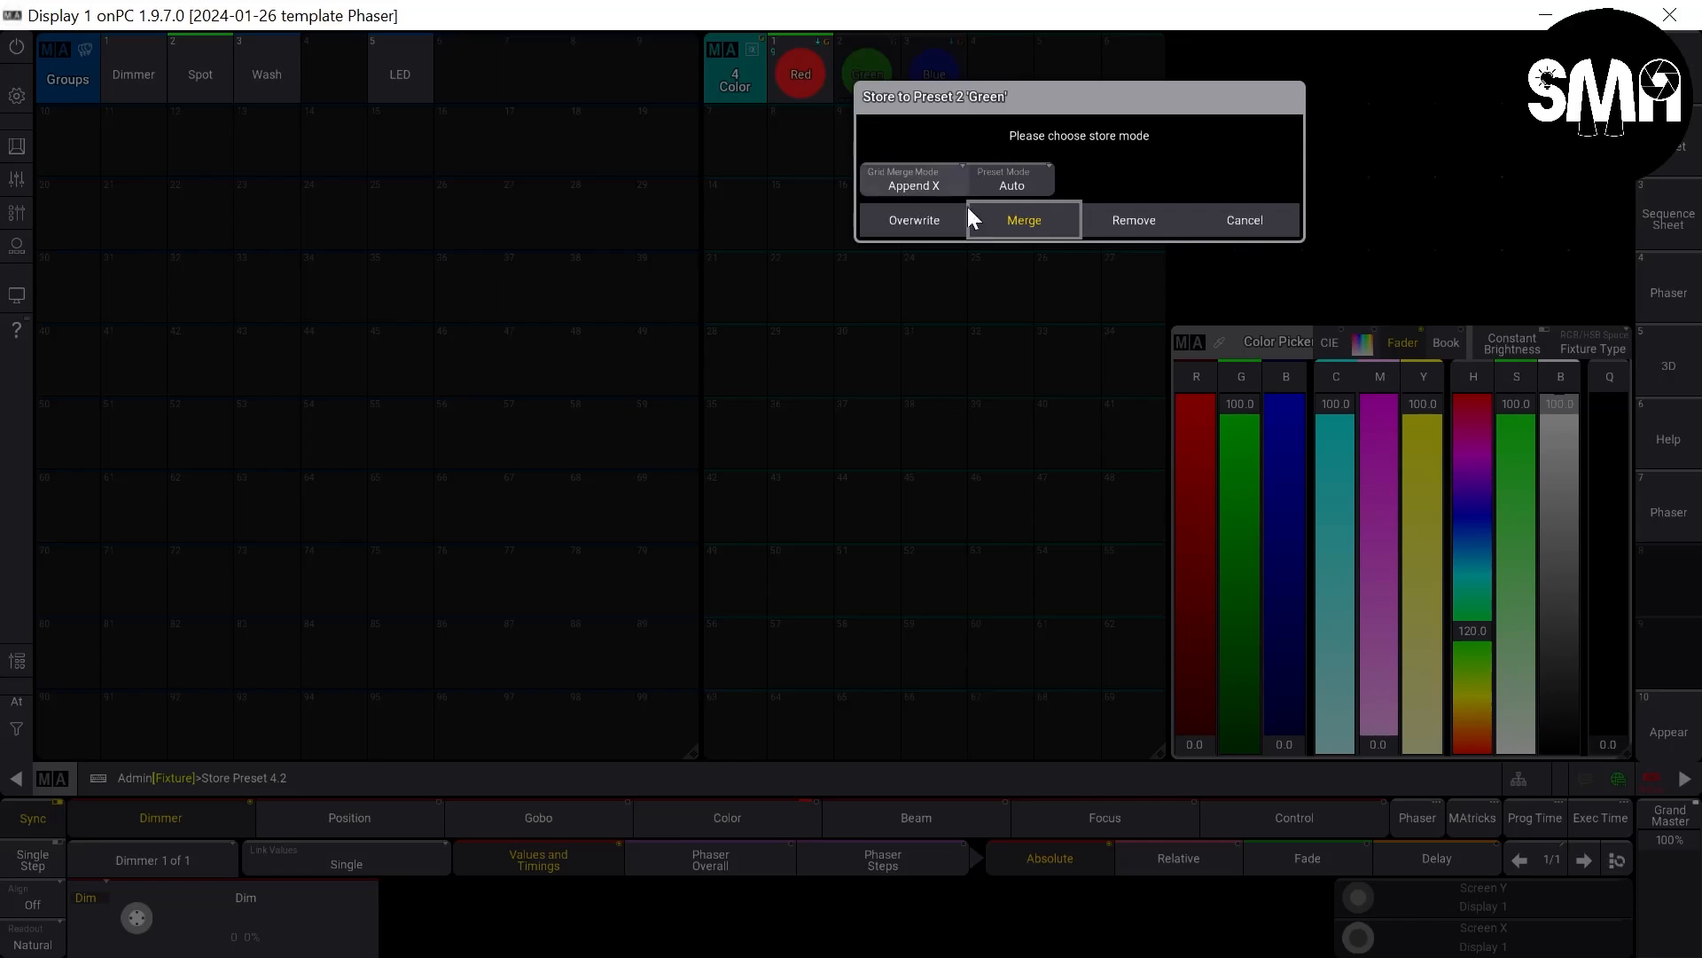
click(1002, 222)
- Set the Spot group to red 0, green 0 and blue 100, and merge it into color preset 3 Blue
drag(1238, 422, 1272, 934)
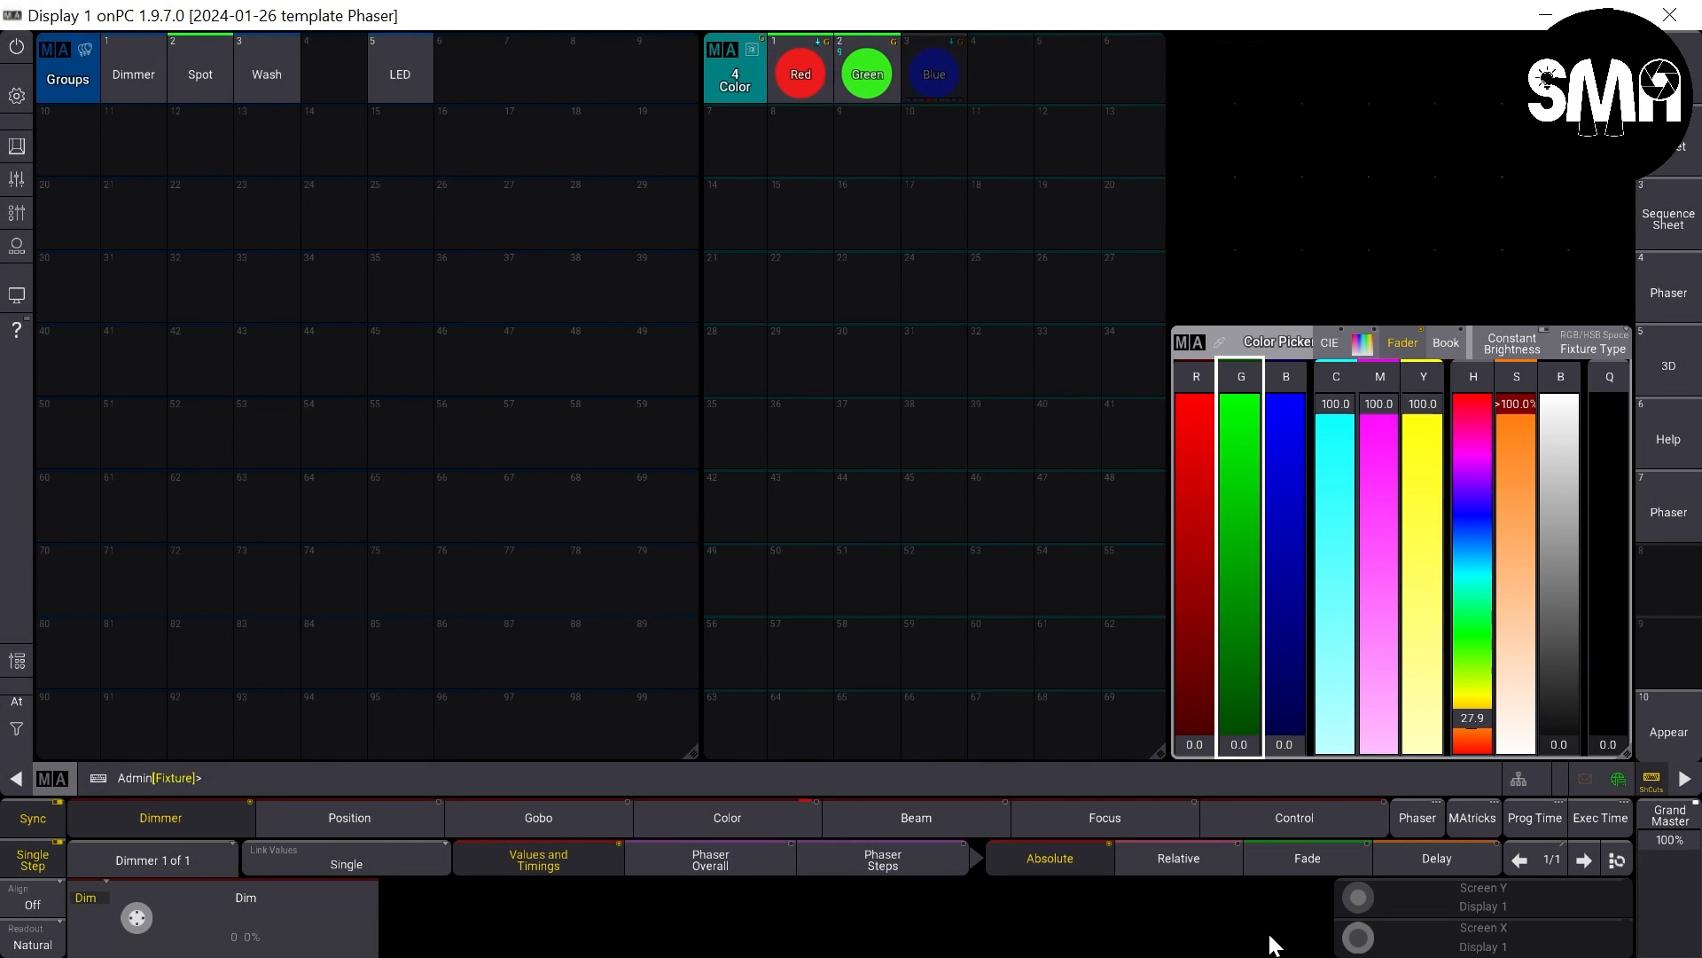
drag(1291, 709, 1225, 202)
click(936, 77)
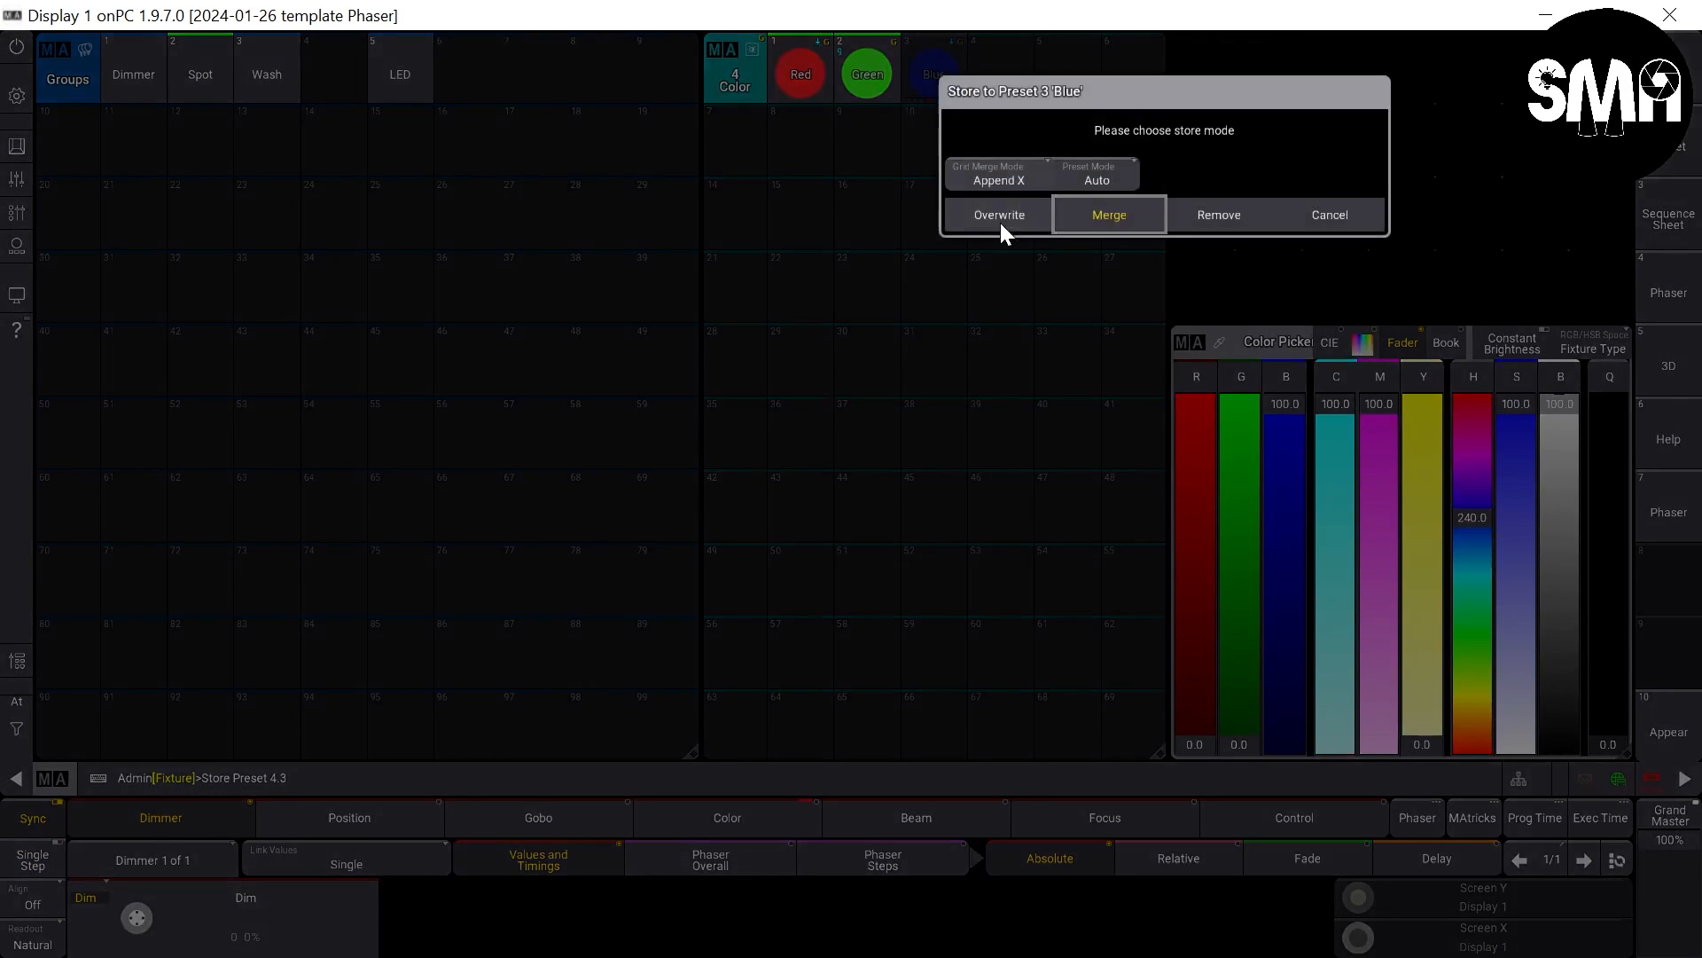
click(1103, 213)
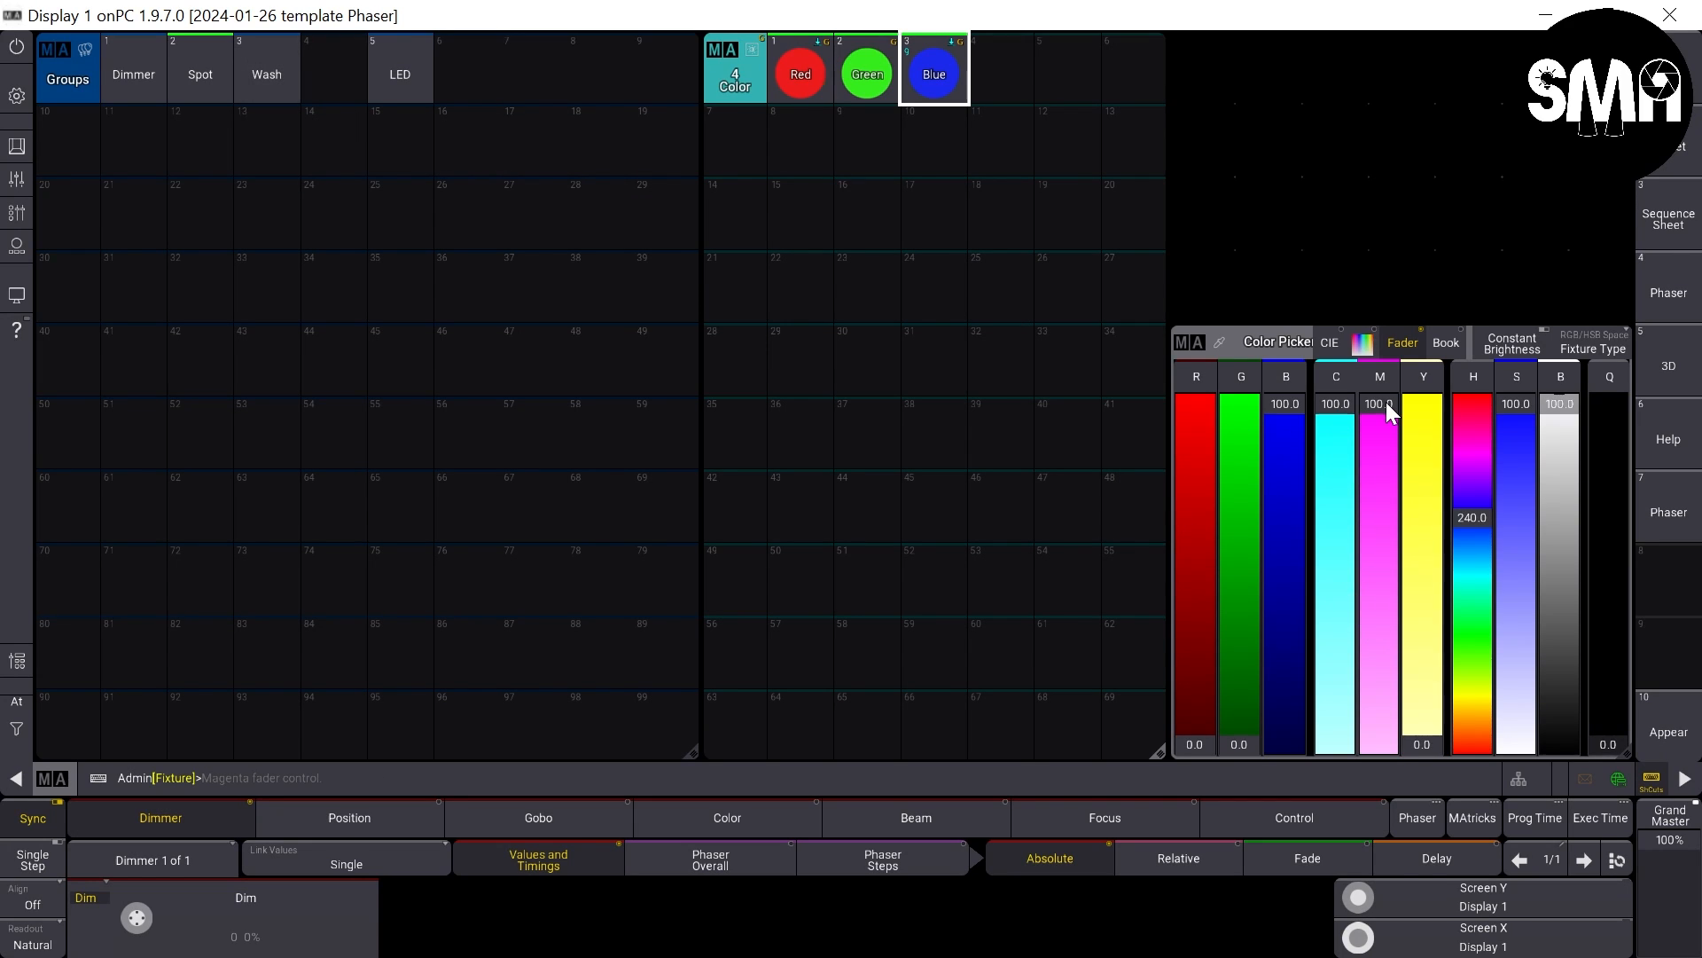
- Store full cyan for the Spot group as color preset 4 and full magenta as color preset 5, with the other CMY values at 0
drag(1386, 402, 1449, 936)
click(995, 76)
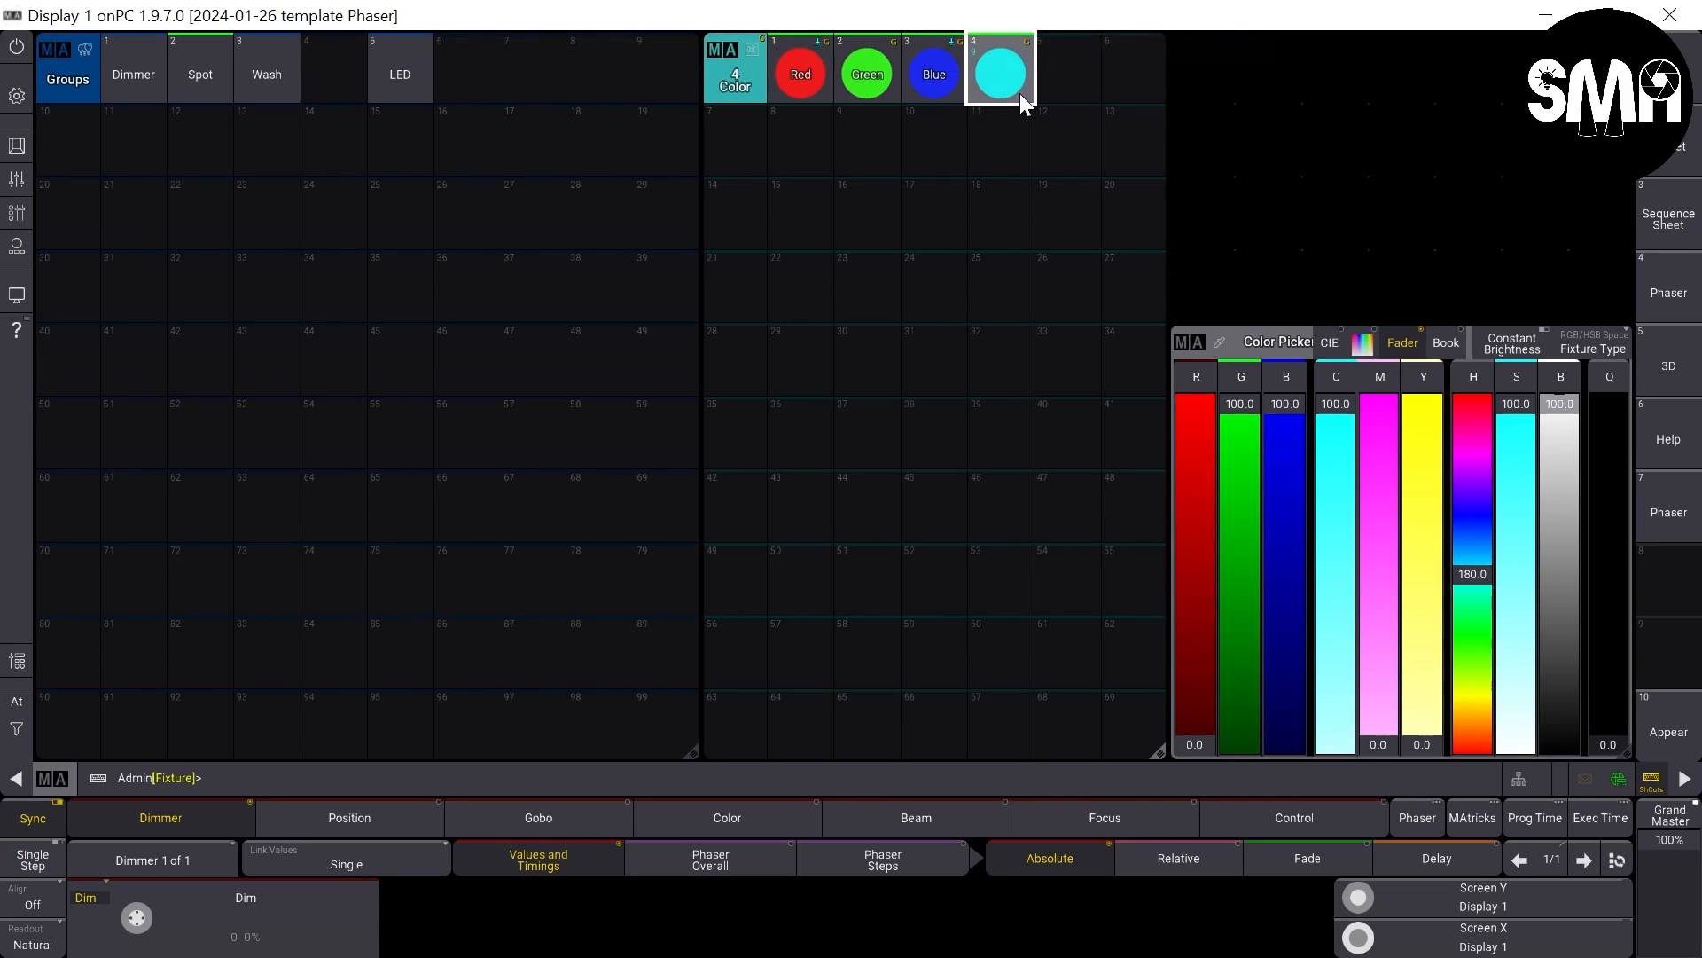
drag(1337, 408, 1408, 887)
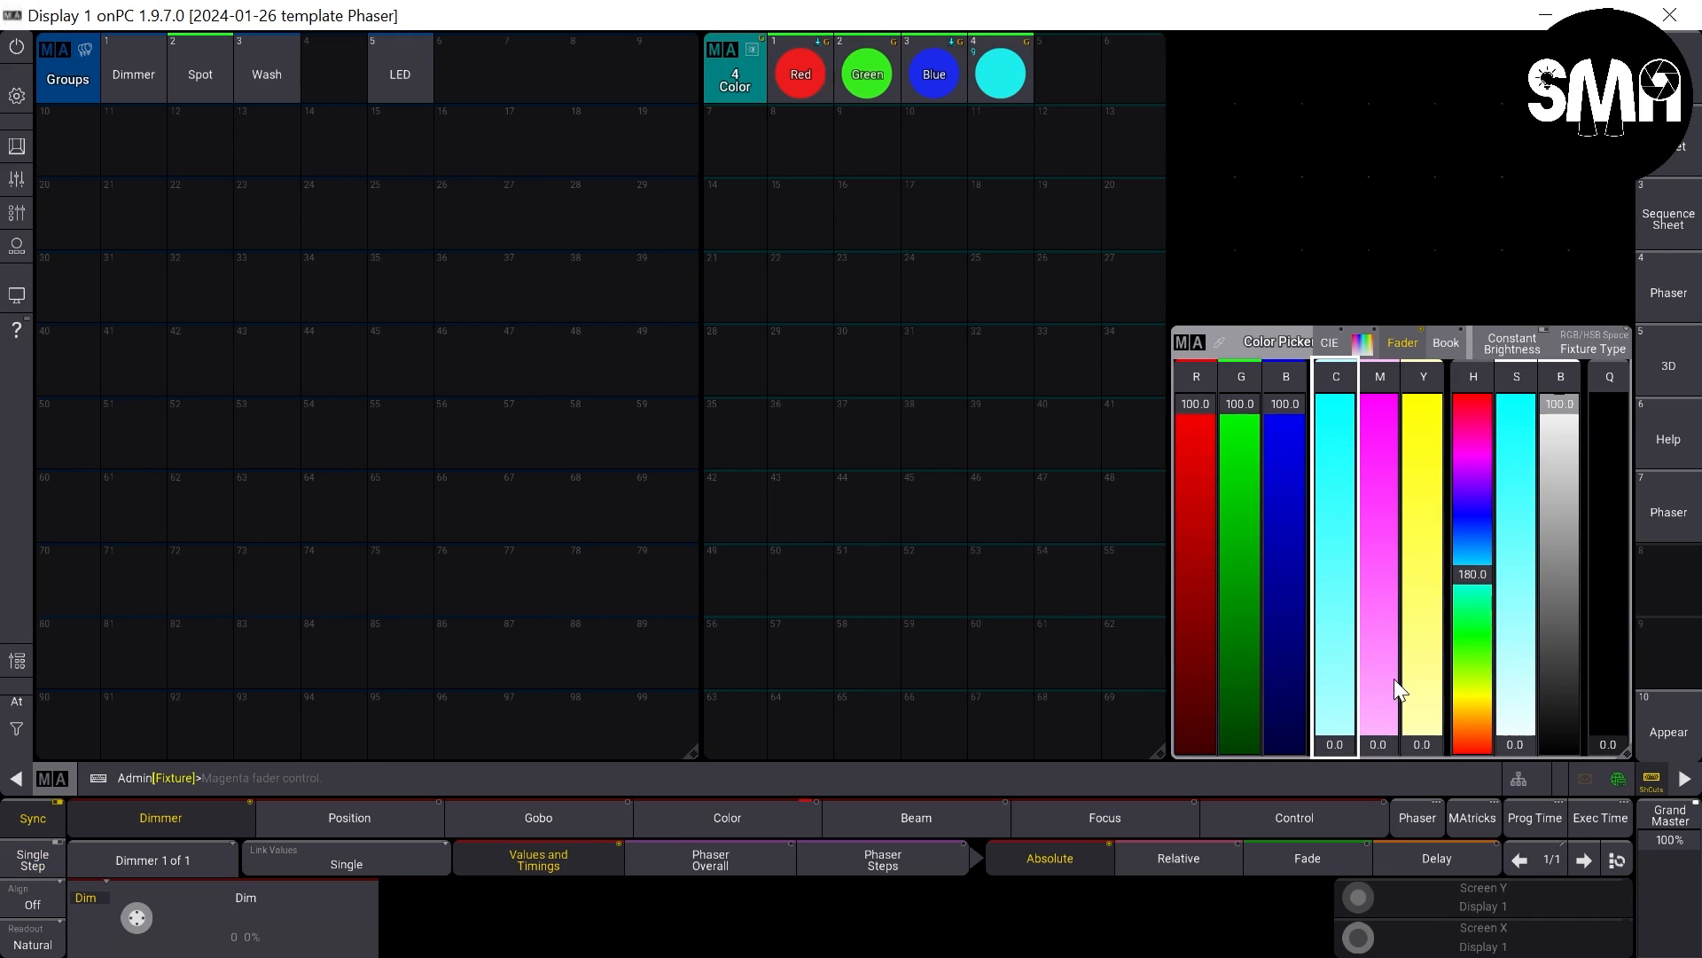
drag(1394, 678, 1327, 308)
key(s)
click(1069, 71)
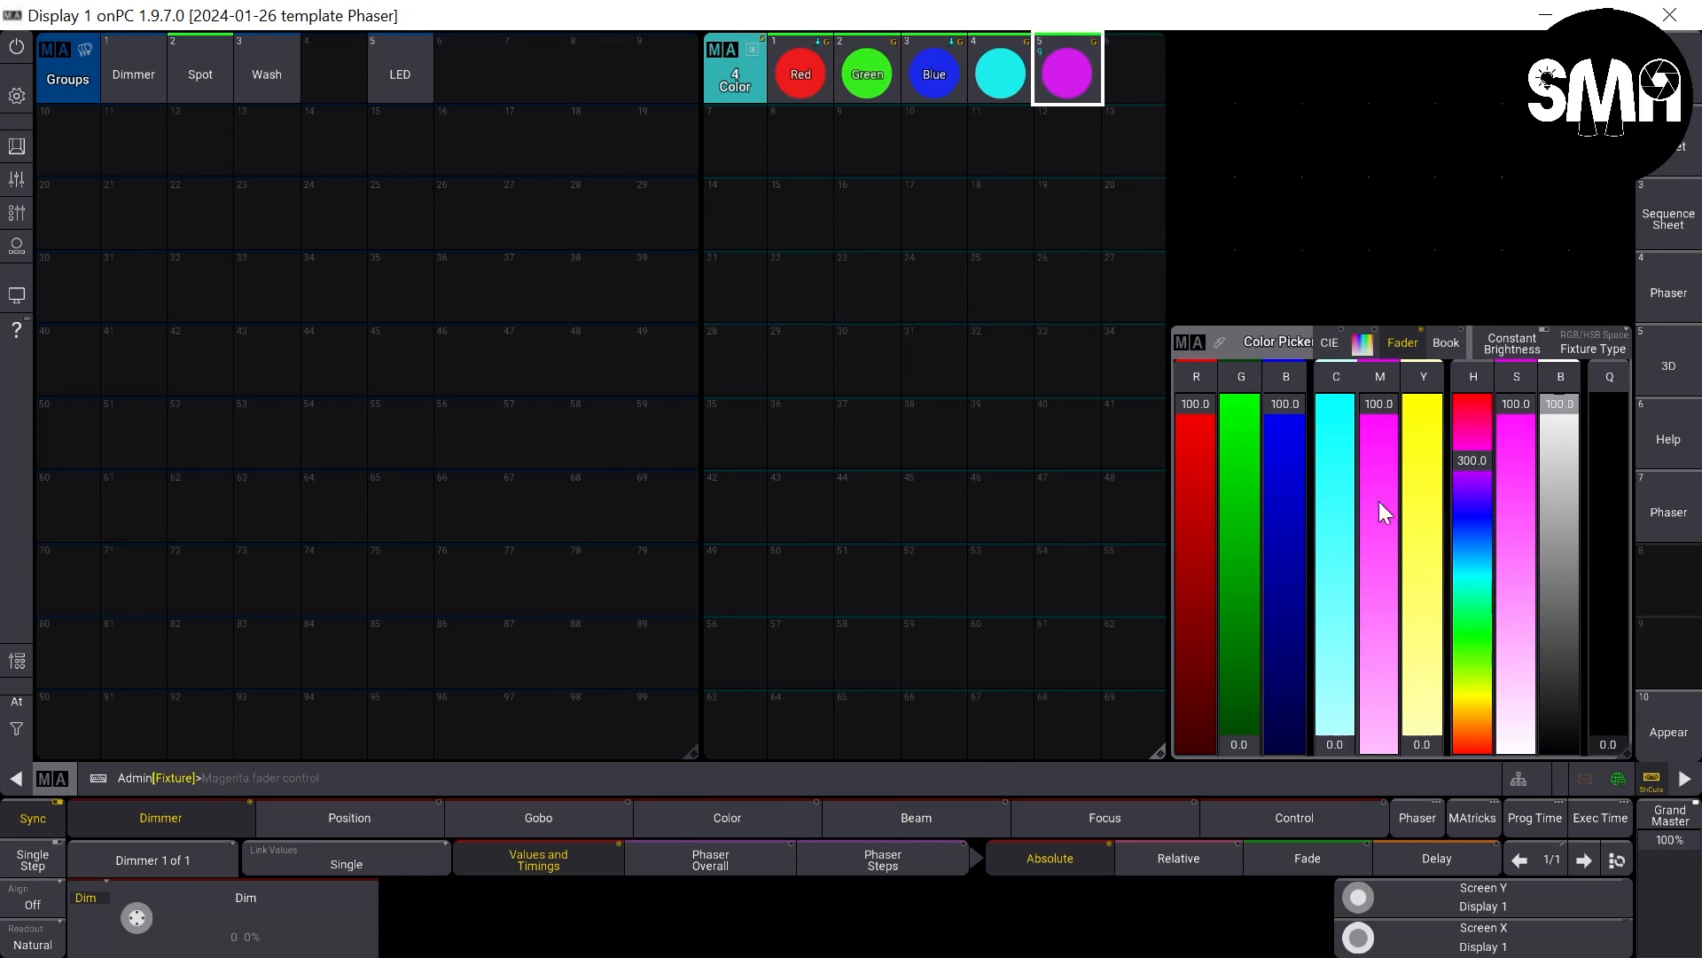
- Set the Spot group to cyan 0, magenta 0 and yellow 100, and store it as color preset 6
drag(1380, 416, 1374, 300)
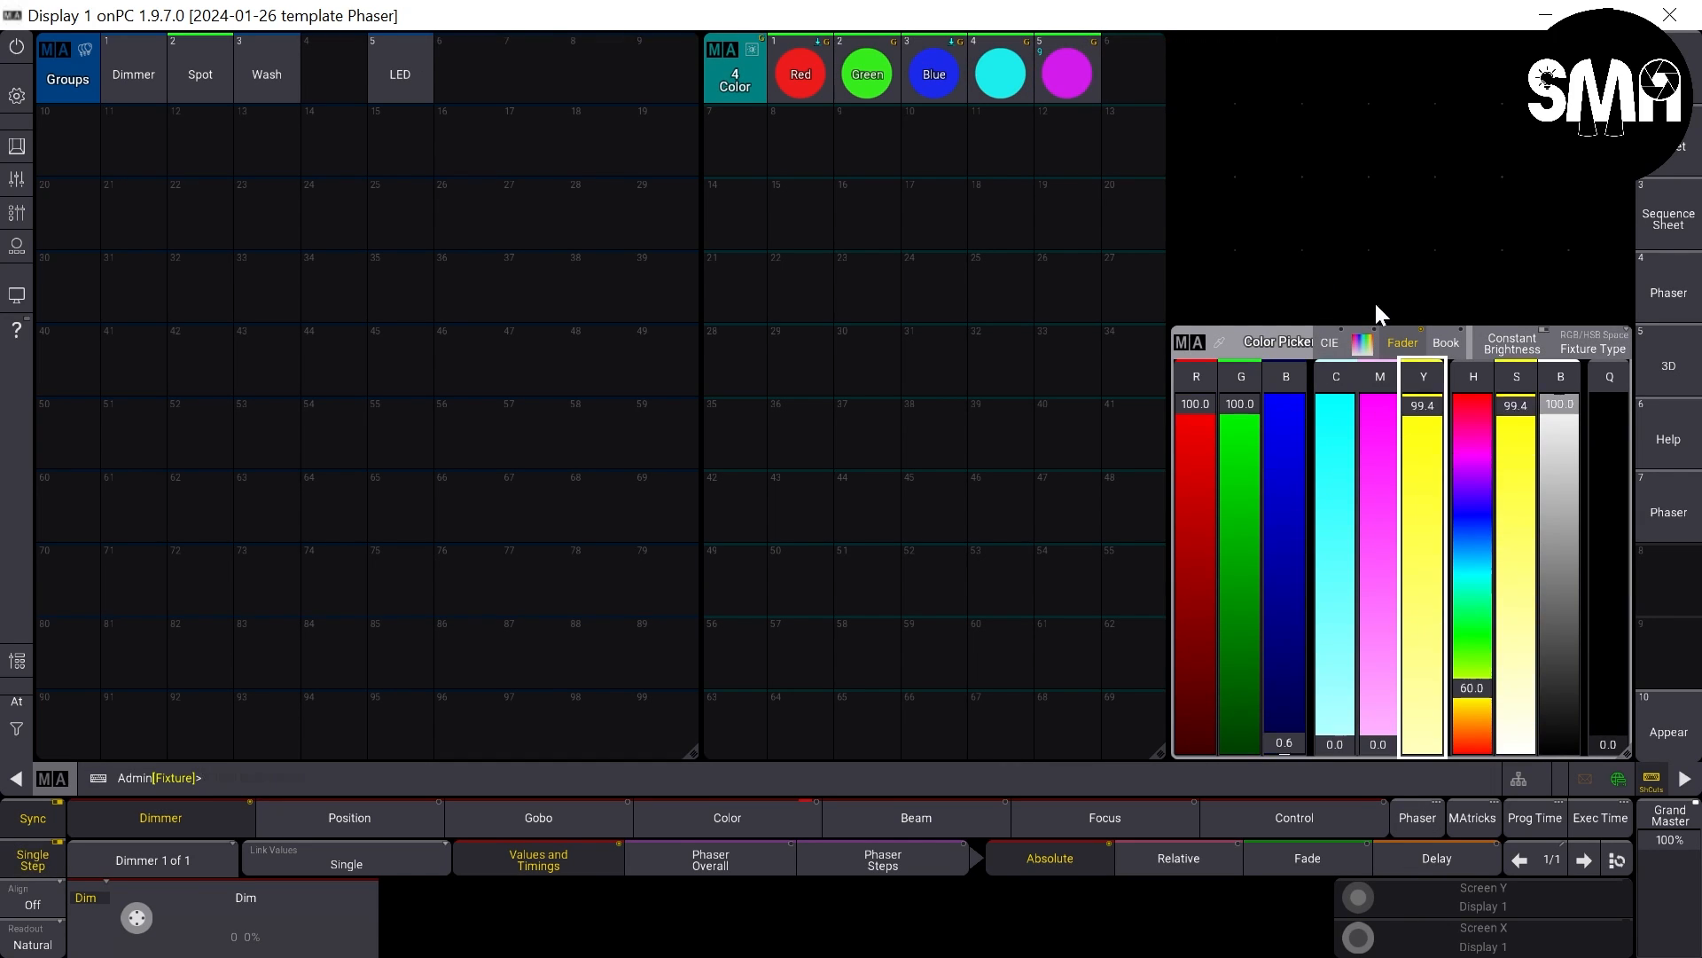
key(s)
click(1150, 63)
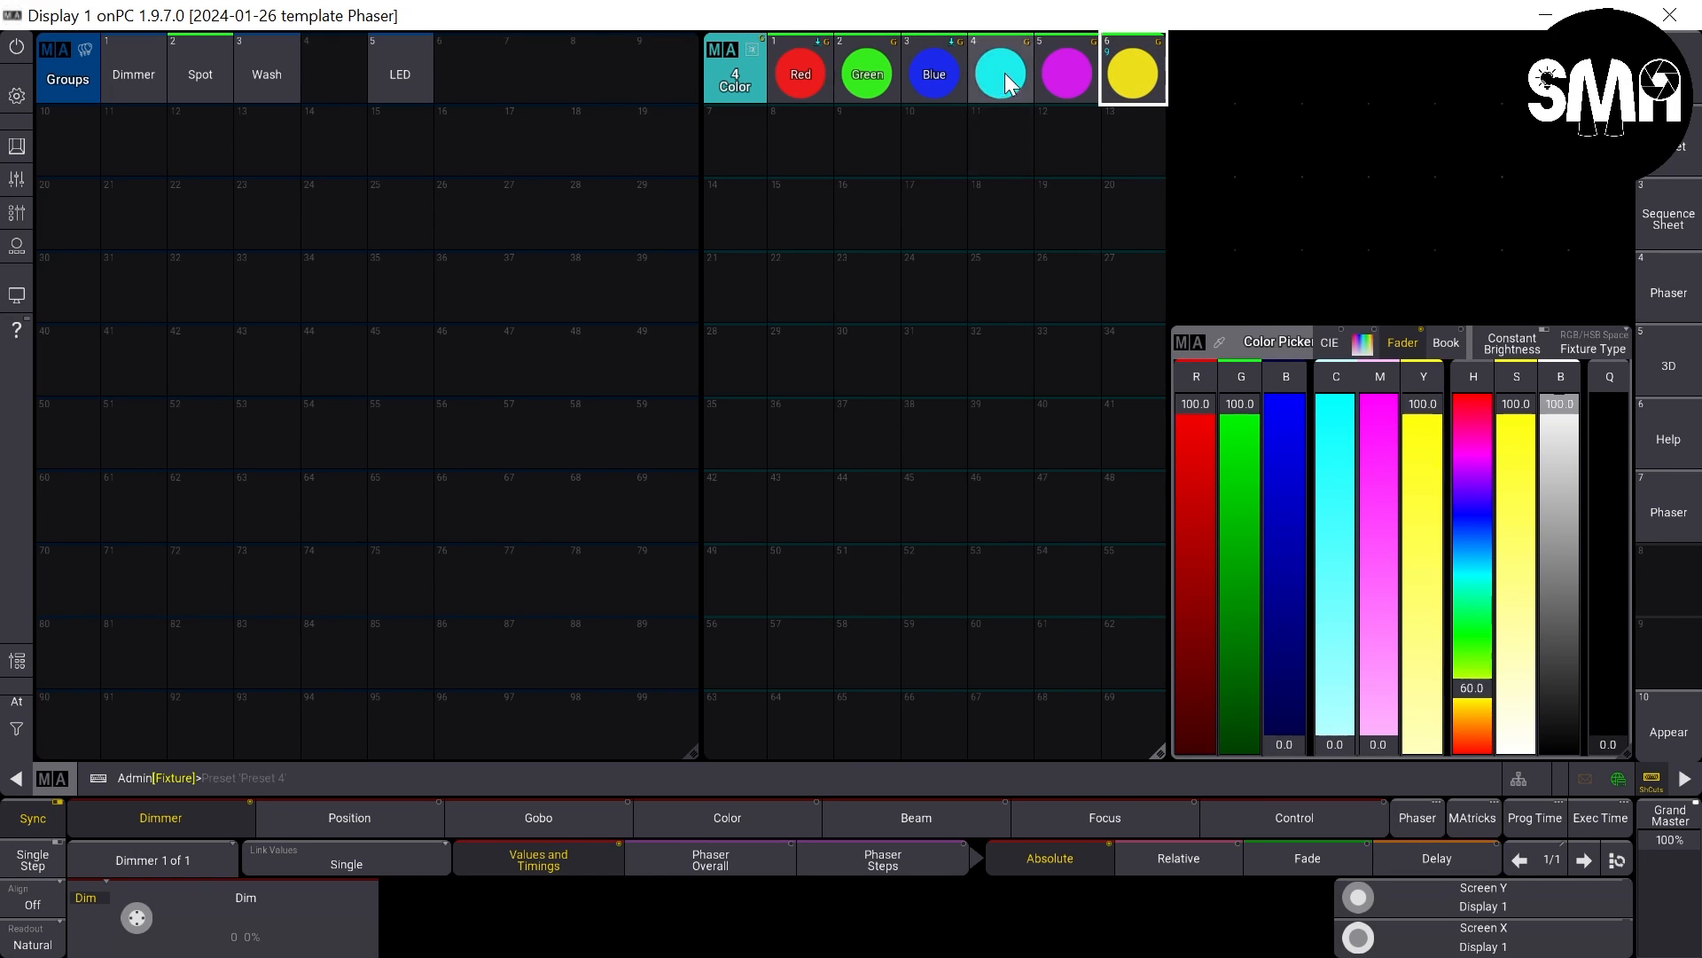
- Label color presets 4, 5 and 6 as Cyan, Magenta and Yellow
drag(1004, 73, 1076, 50)
text(Cyan)
key(Return)
text(Magnta)
key(Return)
text(Yellow)
key(Return)
text(Magenta)
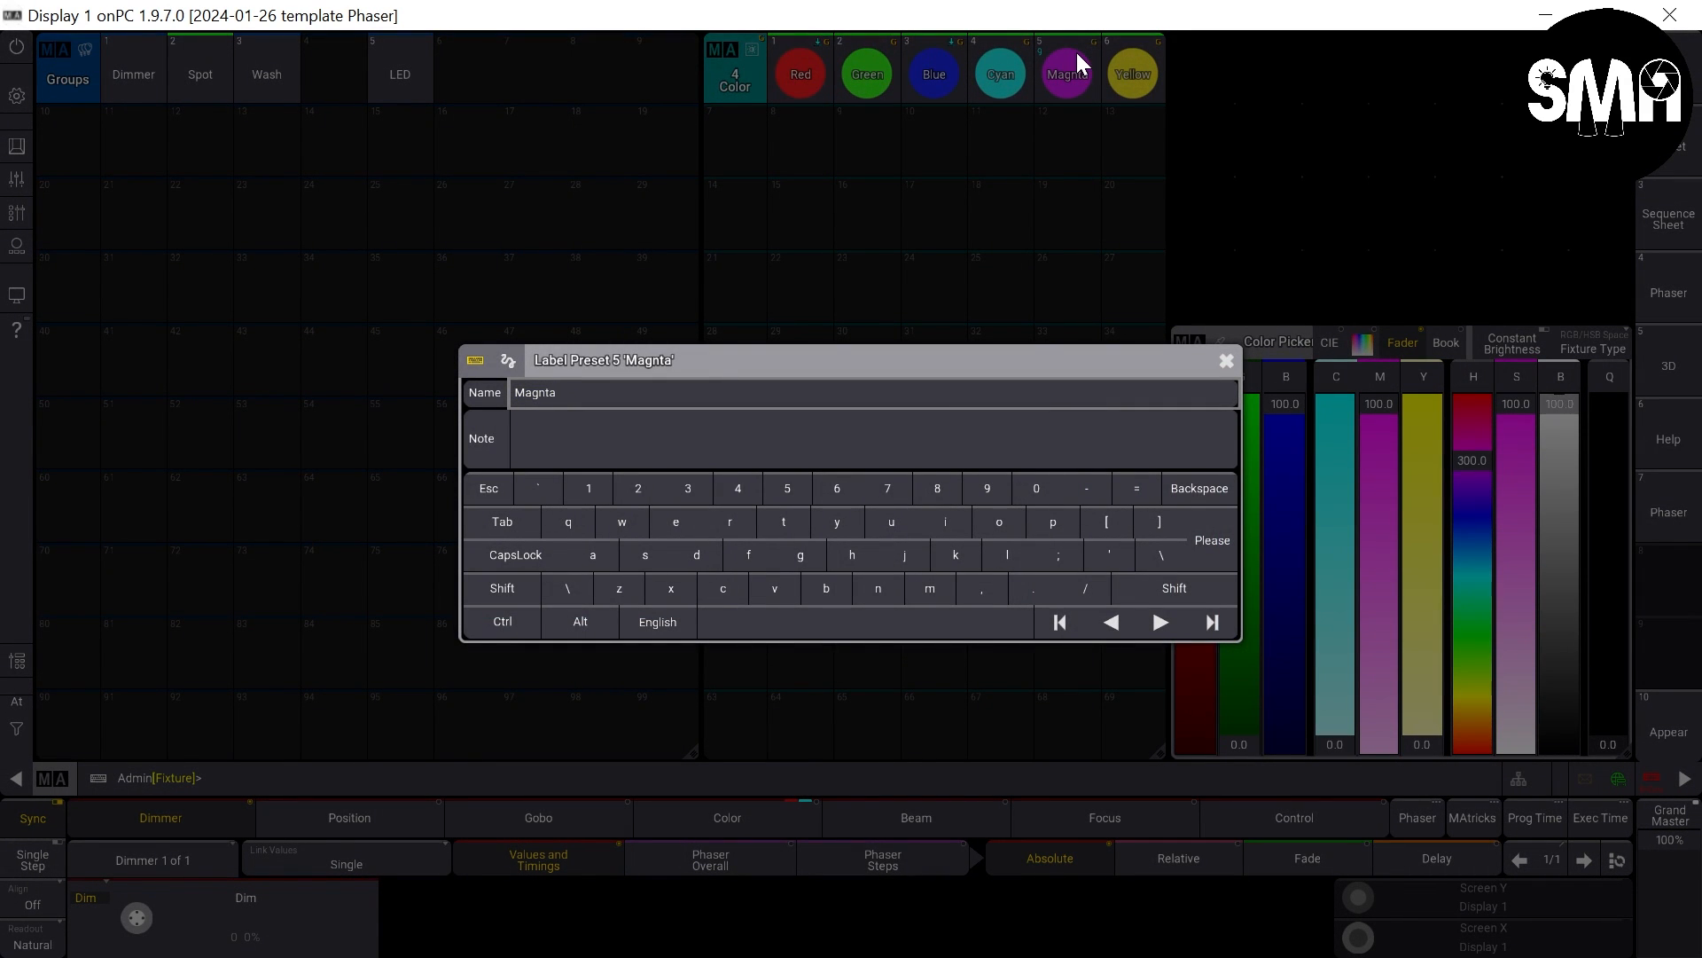
key(Return)
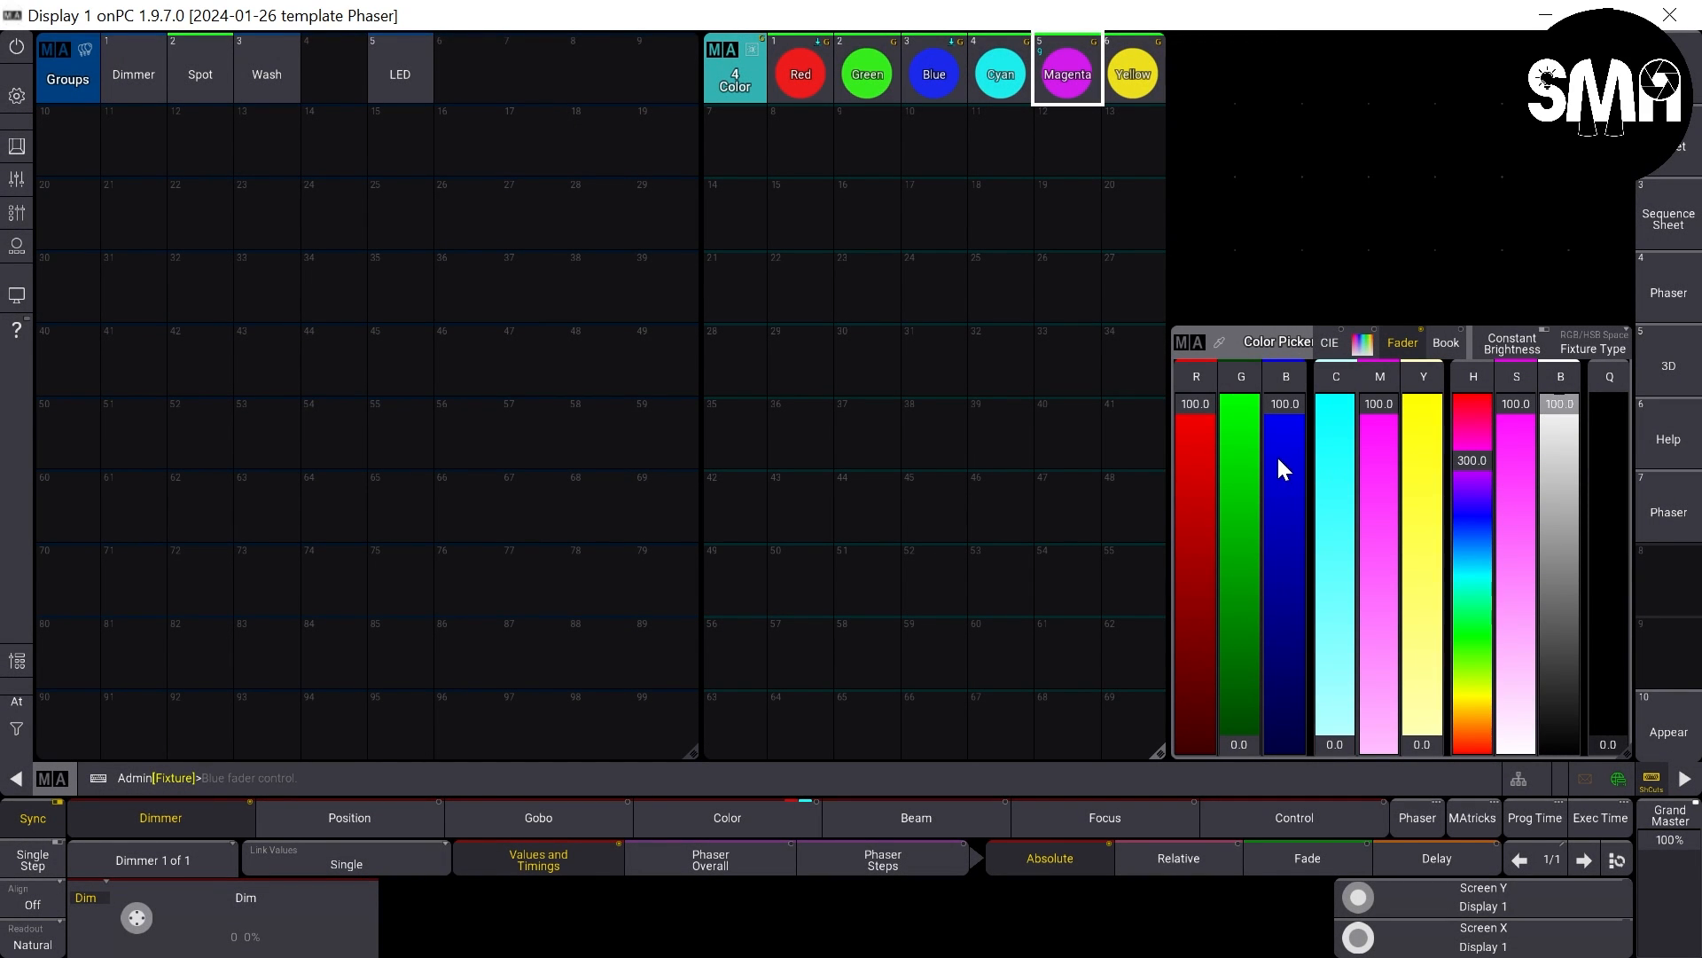
- Set red, green and blue to 0, store the result as color preset 7 and label it Black
drag(1181, 407, 1226, 848)
drag(1284, 455, 1307, 851)
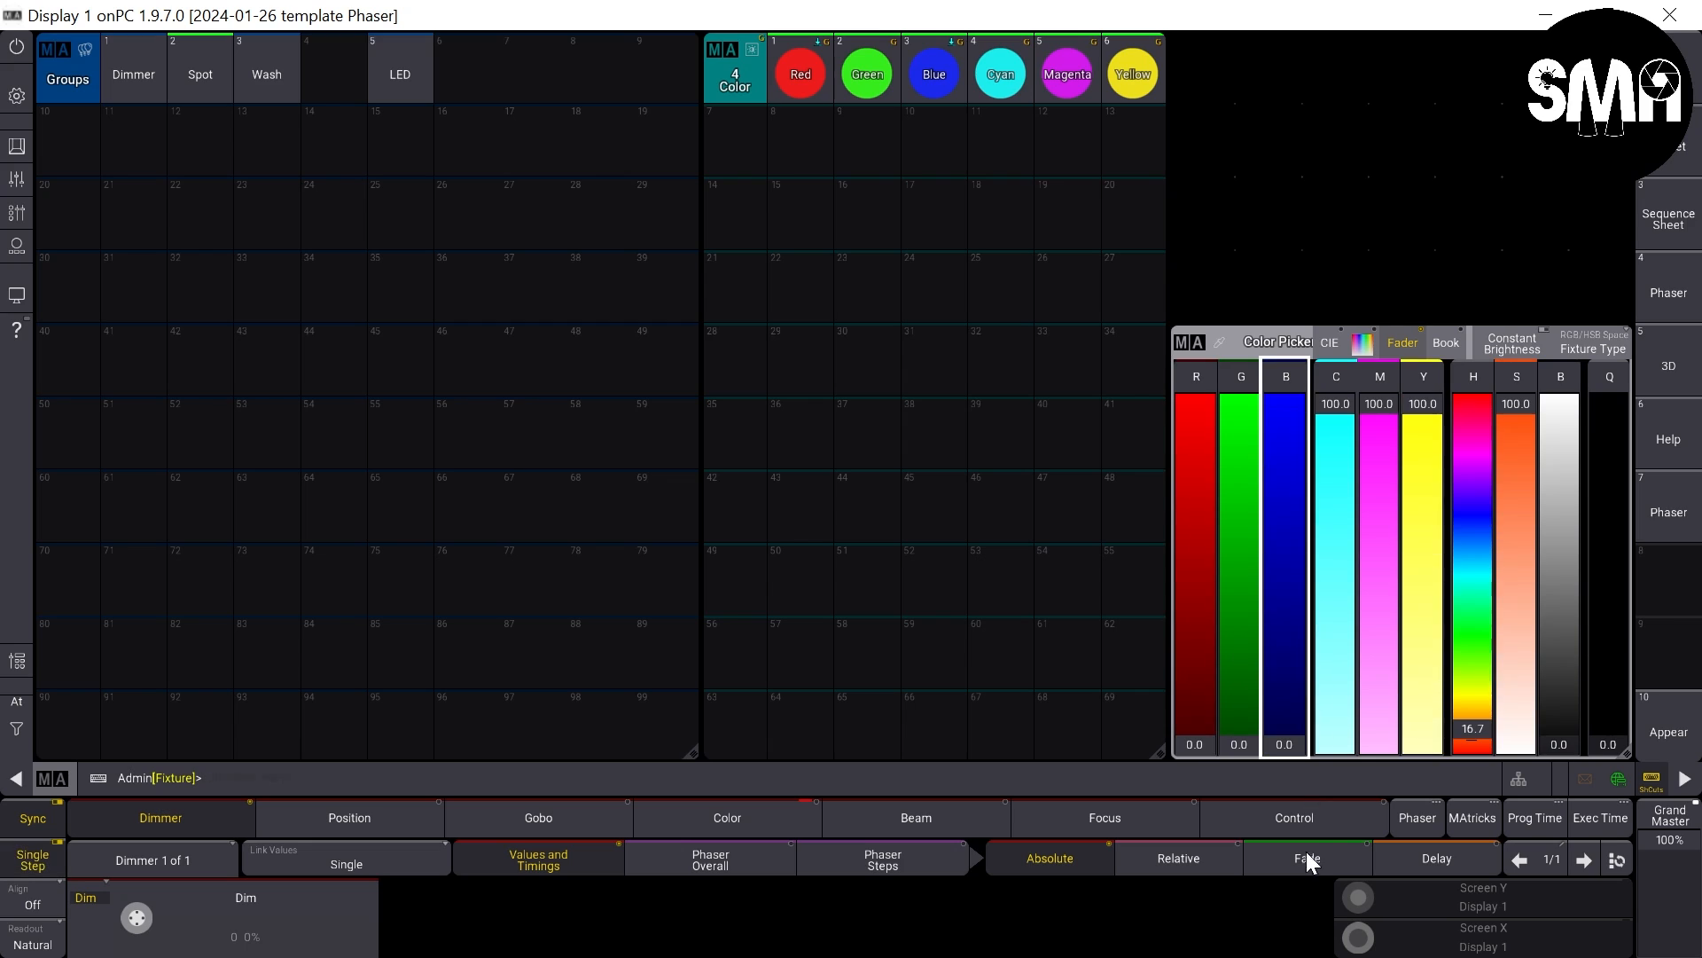
click(729, 146)
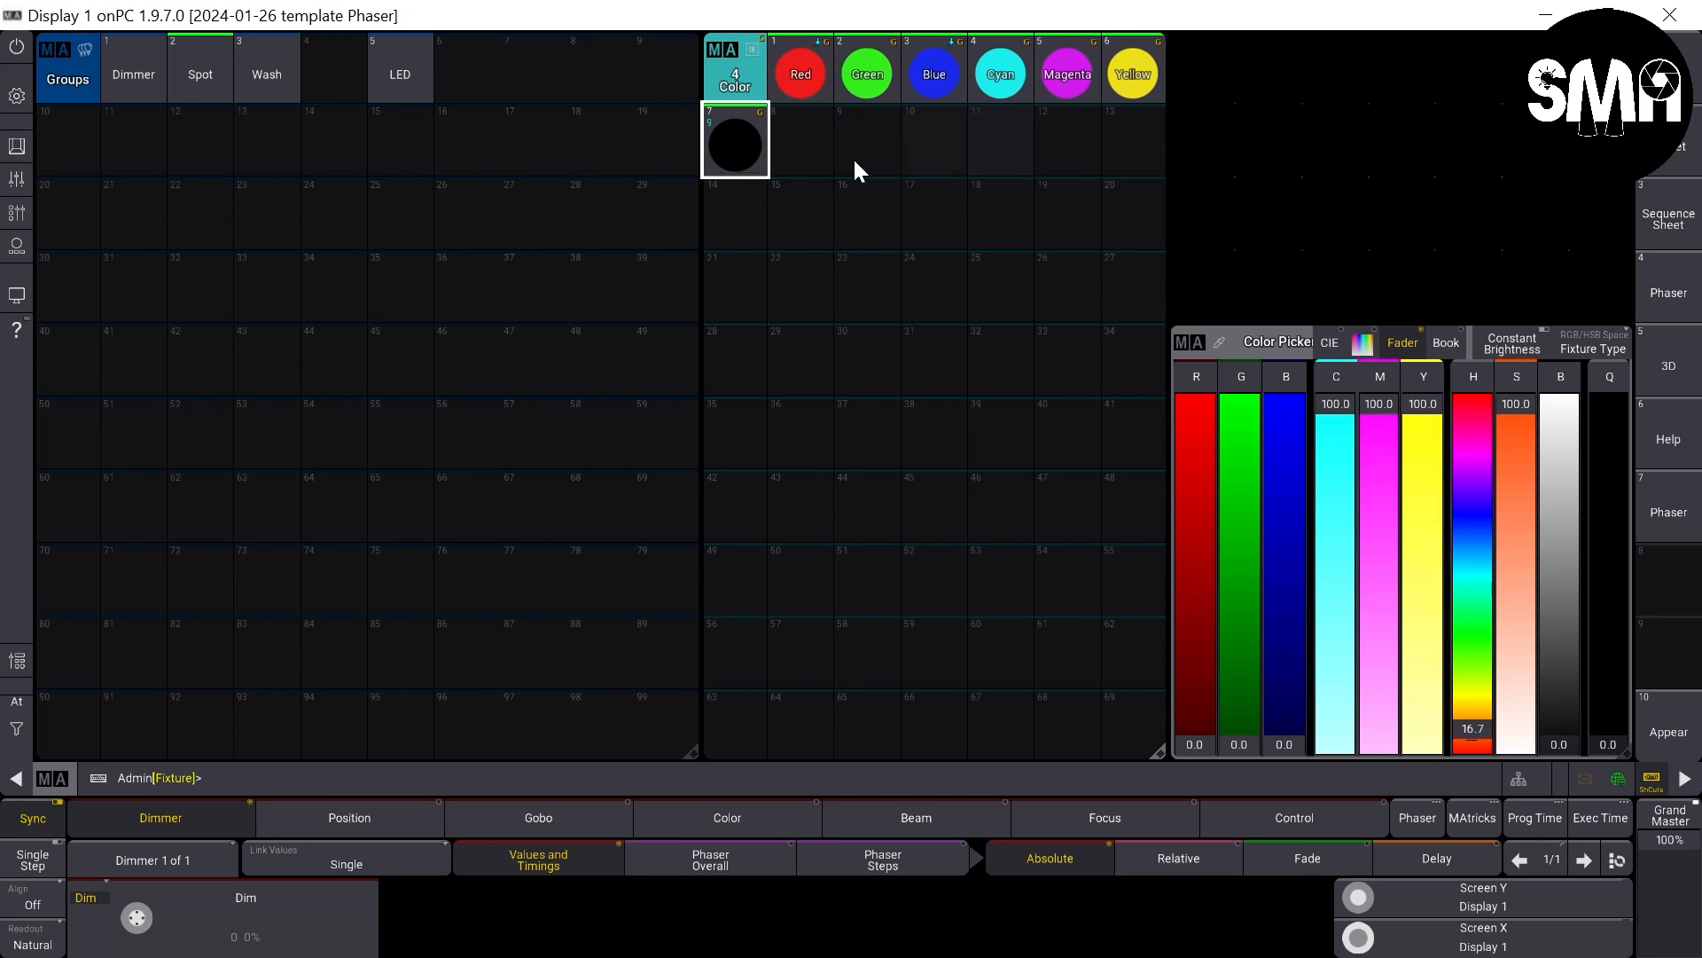
right_click(714, 148)
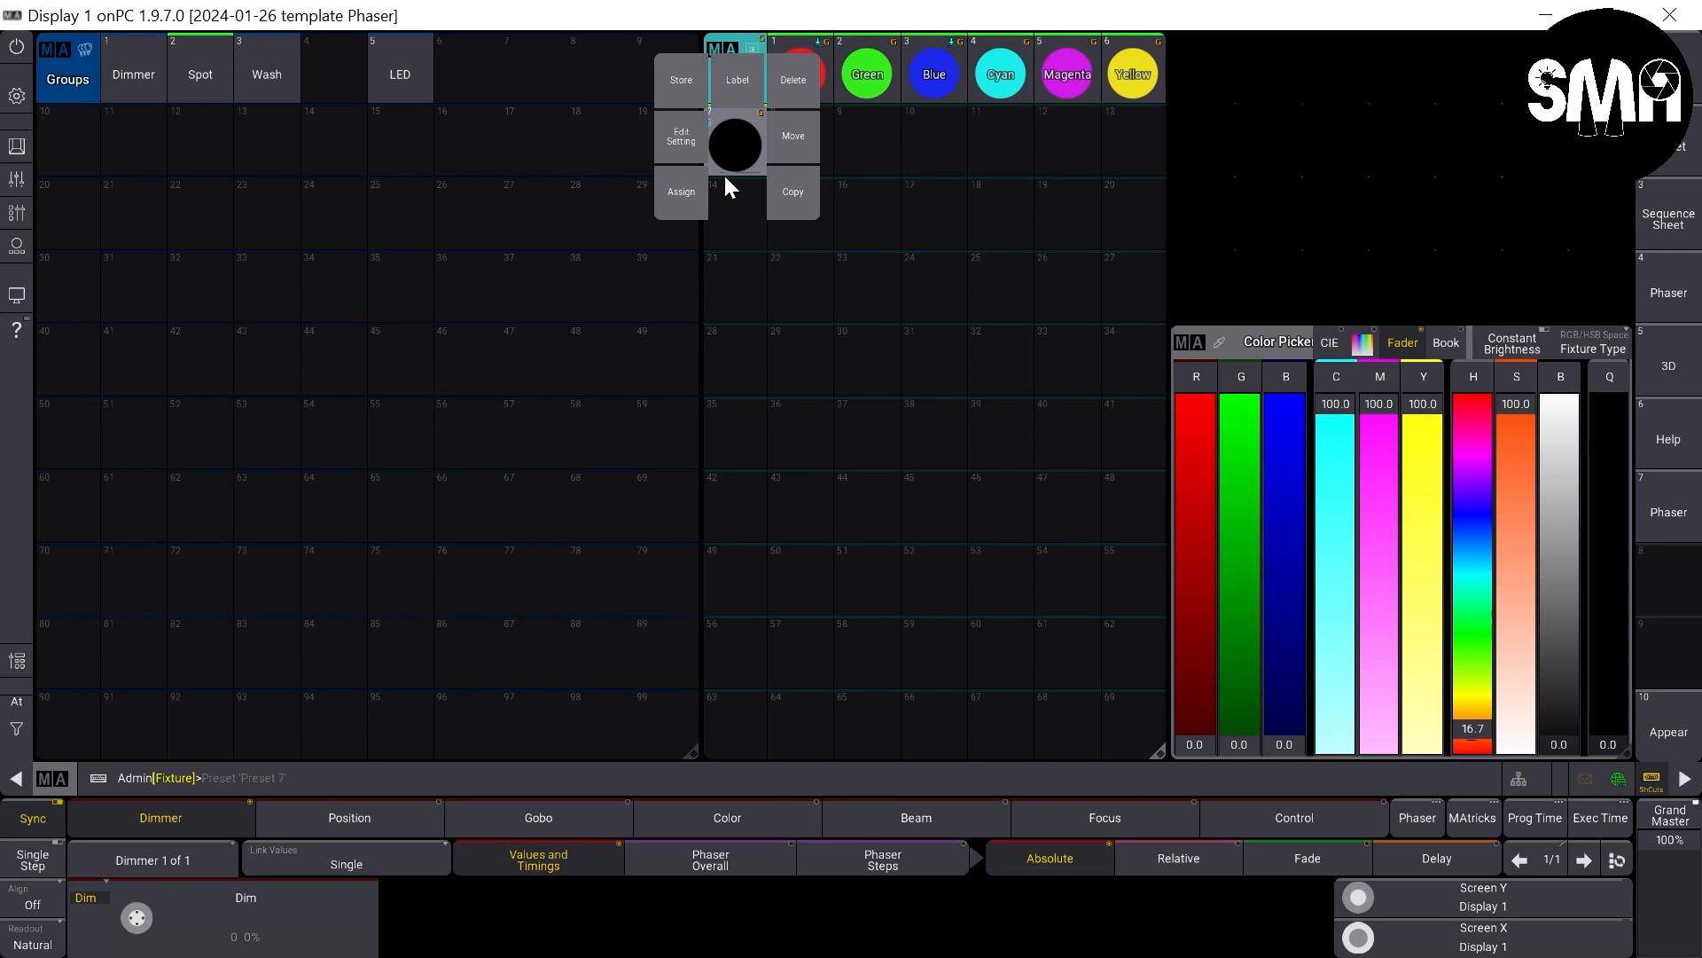
click(748, 93)
text(Black)
key(Return)
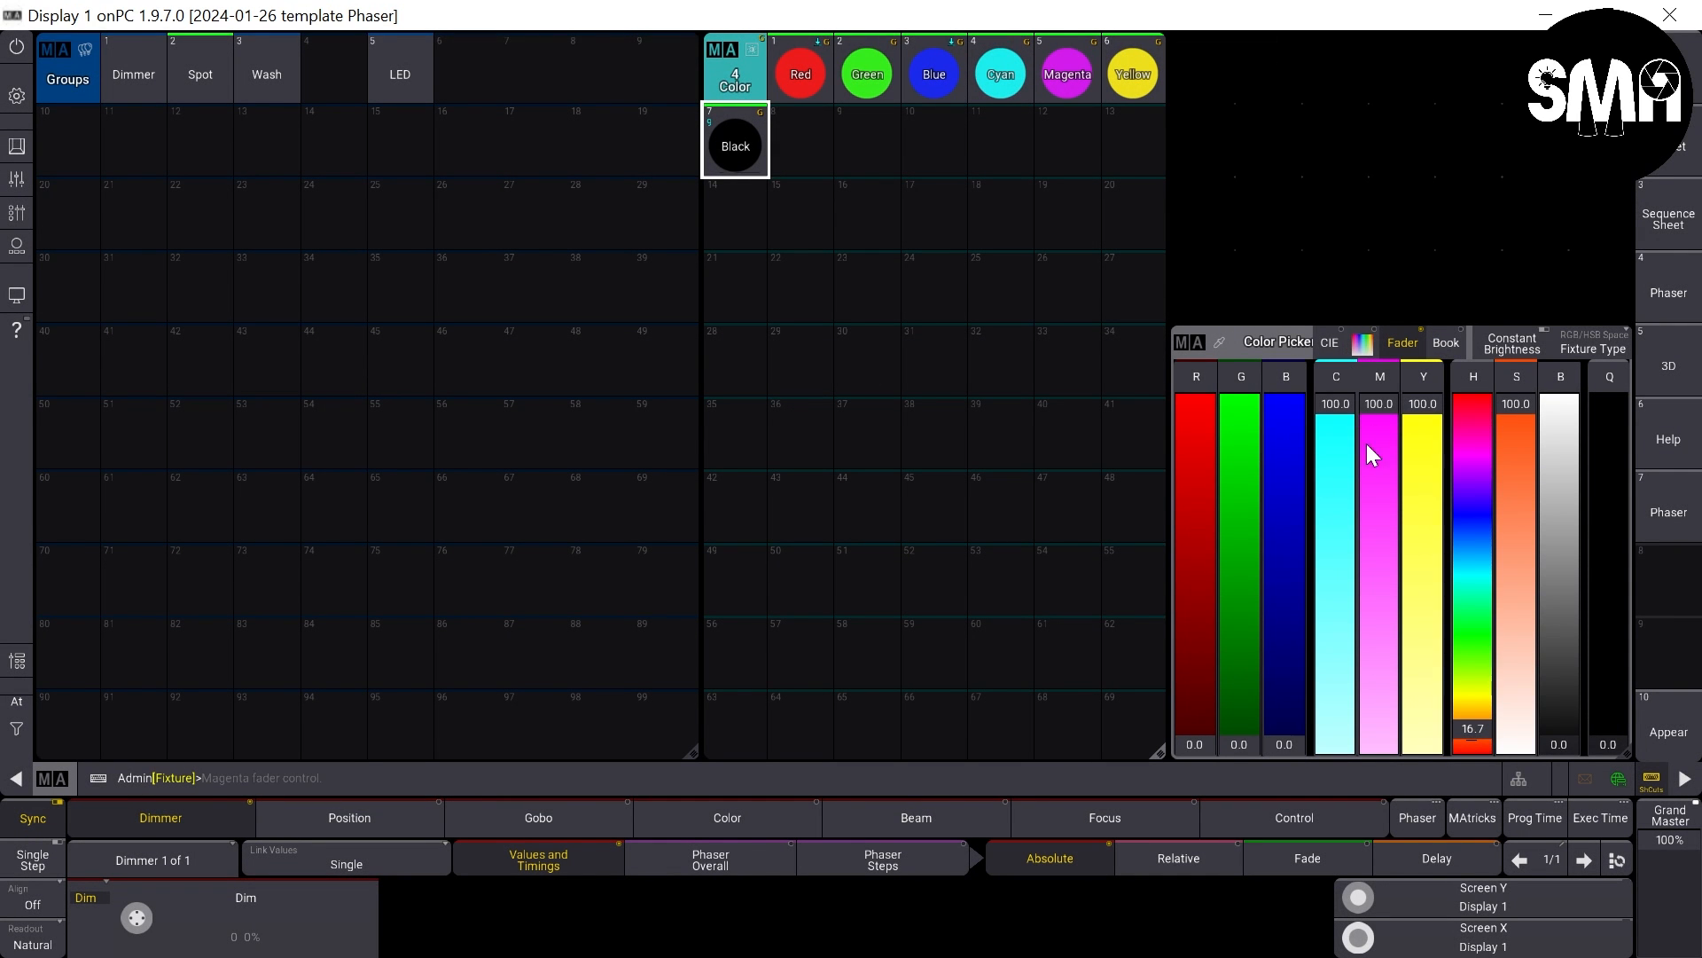
- Set red, green and blue to 100, store the result as color preset 8 and label it White
drag(1279, 443, 1280, 390)
click(816, 155)
right_click(802, 149)
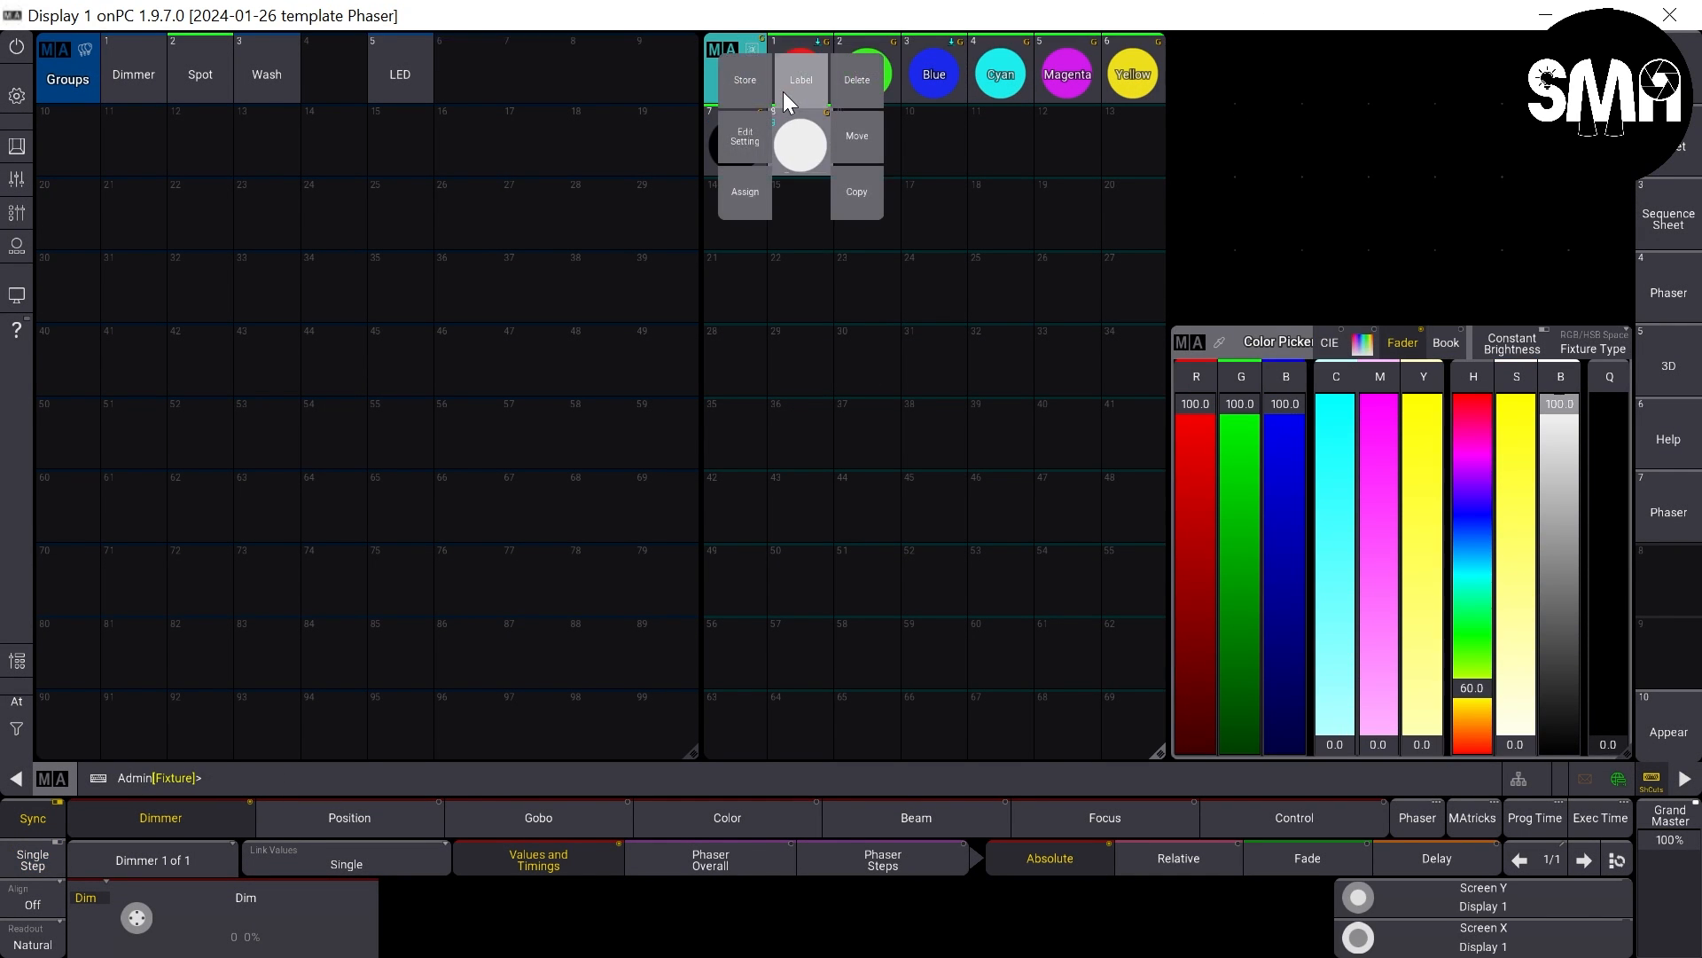
click(782, 89)
text(White)
key(Return)
- Clear the programmer, set the Wash and LED groups to red 100, green 0 and blue 0, and store them into color preset 1 Red
key(c)
click(266, 71)
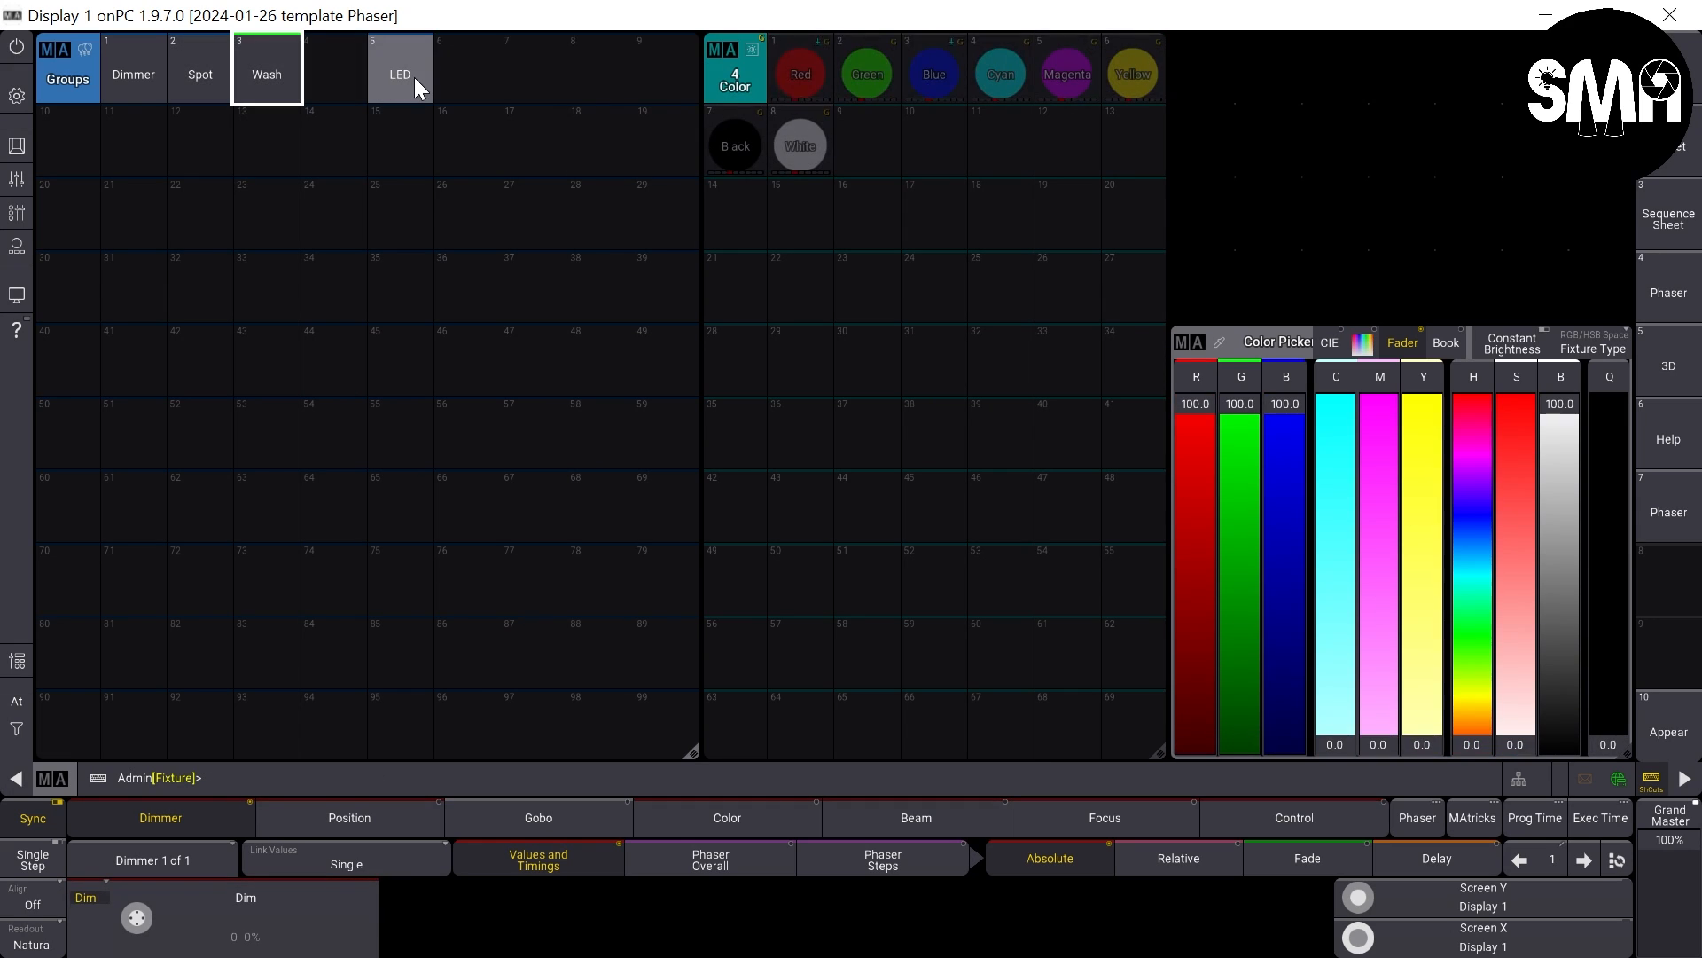
click(410, 75)
click(1241, 403)
click(1277, 408)
right_click(792, 84)
click(785, 80)
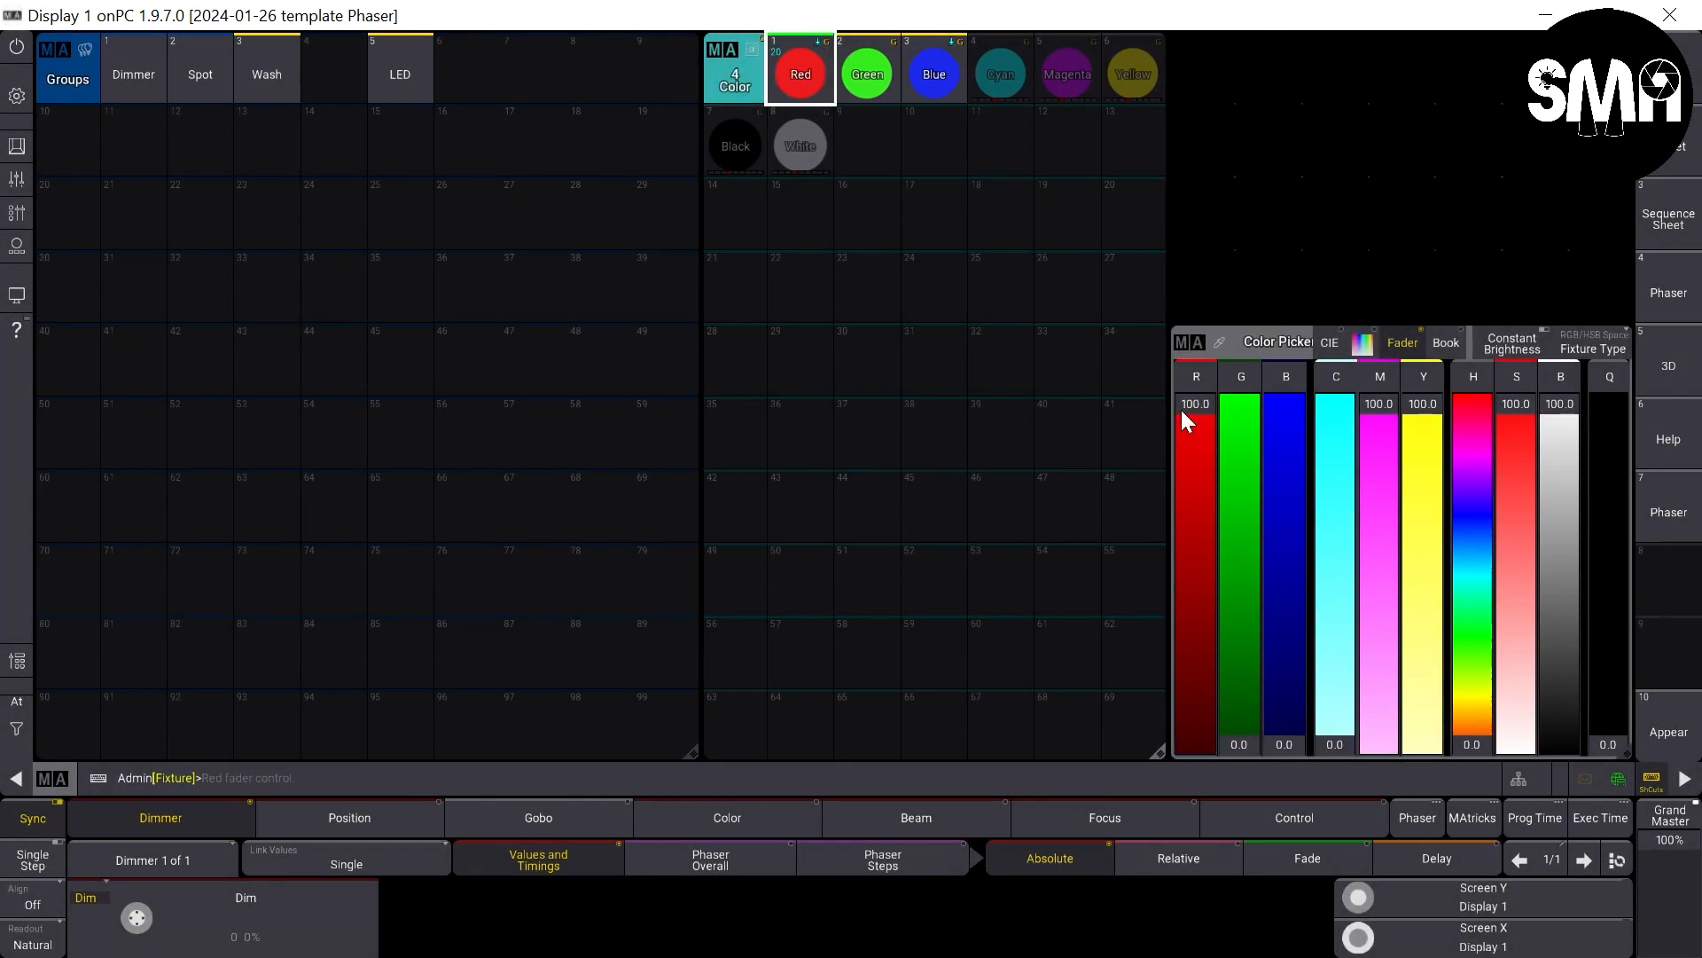
- Store full green into color preset 2 Green and full blue into color preset 3 Blue for the Wash and LED groups
click(1188, 407)
click(1237, 405)
right_click(879, 80)
click(869, 79)
drag(1235, 405, 1242, 745)
mouse_move(1281, 740)
mouse_down()
mouse_move(1284, 399)
mouse_move(1290, 745)
mouse_up()
right_click(947, 80)
click(940, 80)
- Set the Wash and LED groups to full cyan and merge them into color preset 4 Cyan
drag(1374, 426, 1379, 744)
drag(1420, 461, 1423, 700)
key(s)
click(1005, 82)
click(1142, 213)
- Merge full magenta into color preset 5 Magenta and full yellow into color preset 6 Yellow for the Wash and LED groups
drag(1336, 426, 1422, 399)
key(s)
click(1075, 81)
click(1197, 212)
key(s)
click(1135, 78)
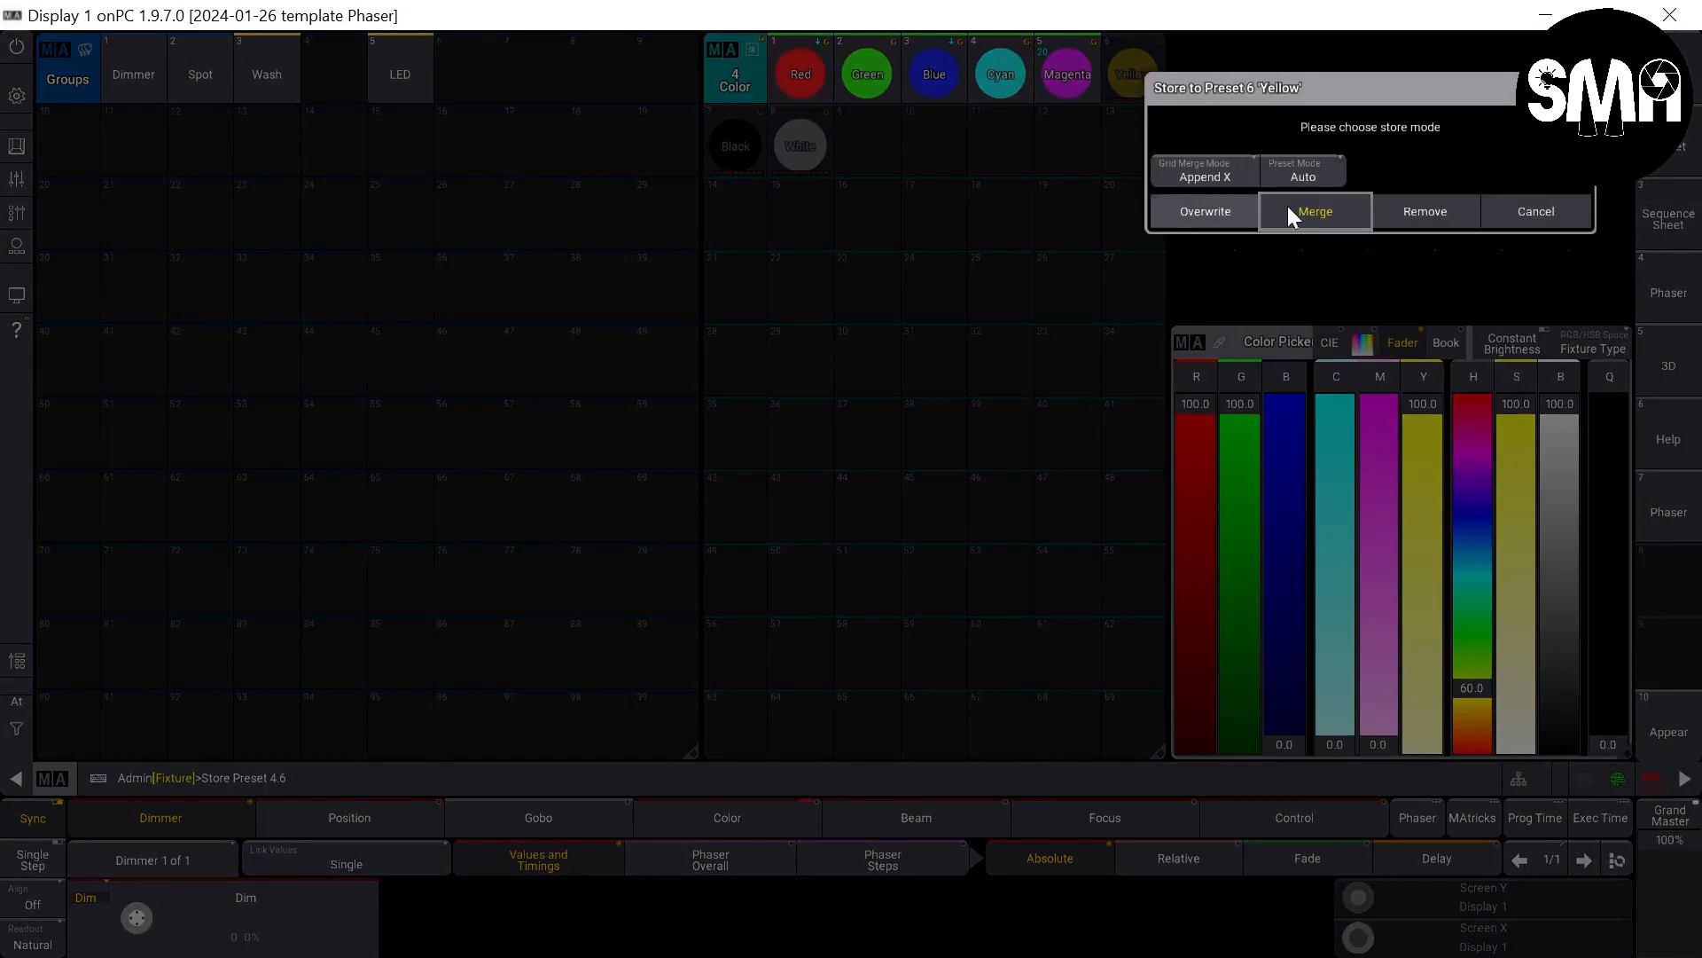
click(1288, 211)
- Merge RGB at 0 into color preset 7 Black and RGB at 100 into color preset 8 White for the Wash and LED groups
drag(1240, 421, 1168, 282)
click(736, 147)
click(937, 282)
drag(1241, 741, 1252, 390)
drag(1284, 741, 1212, 18)
key(s)
click(801, 147)
click(999, 288)
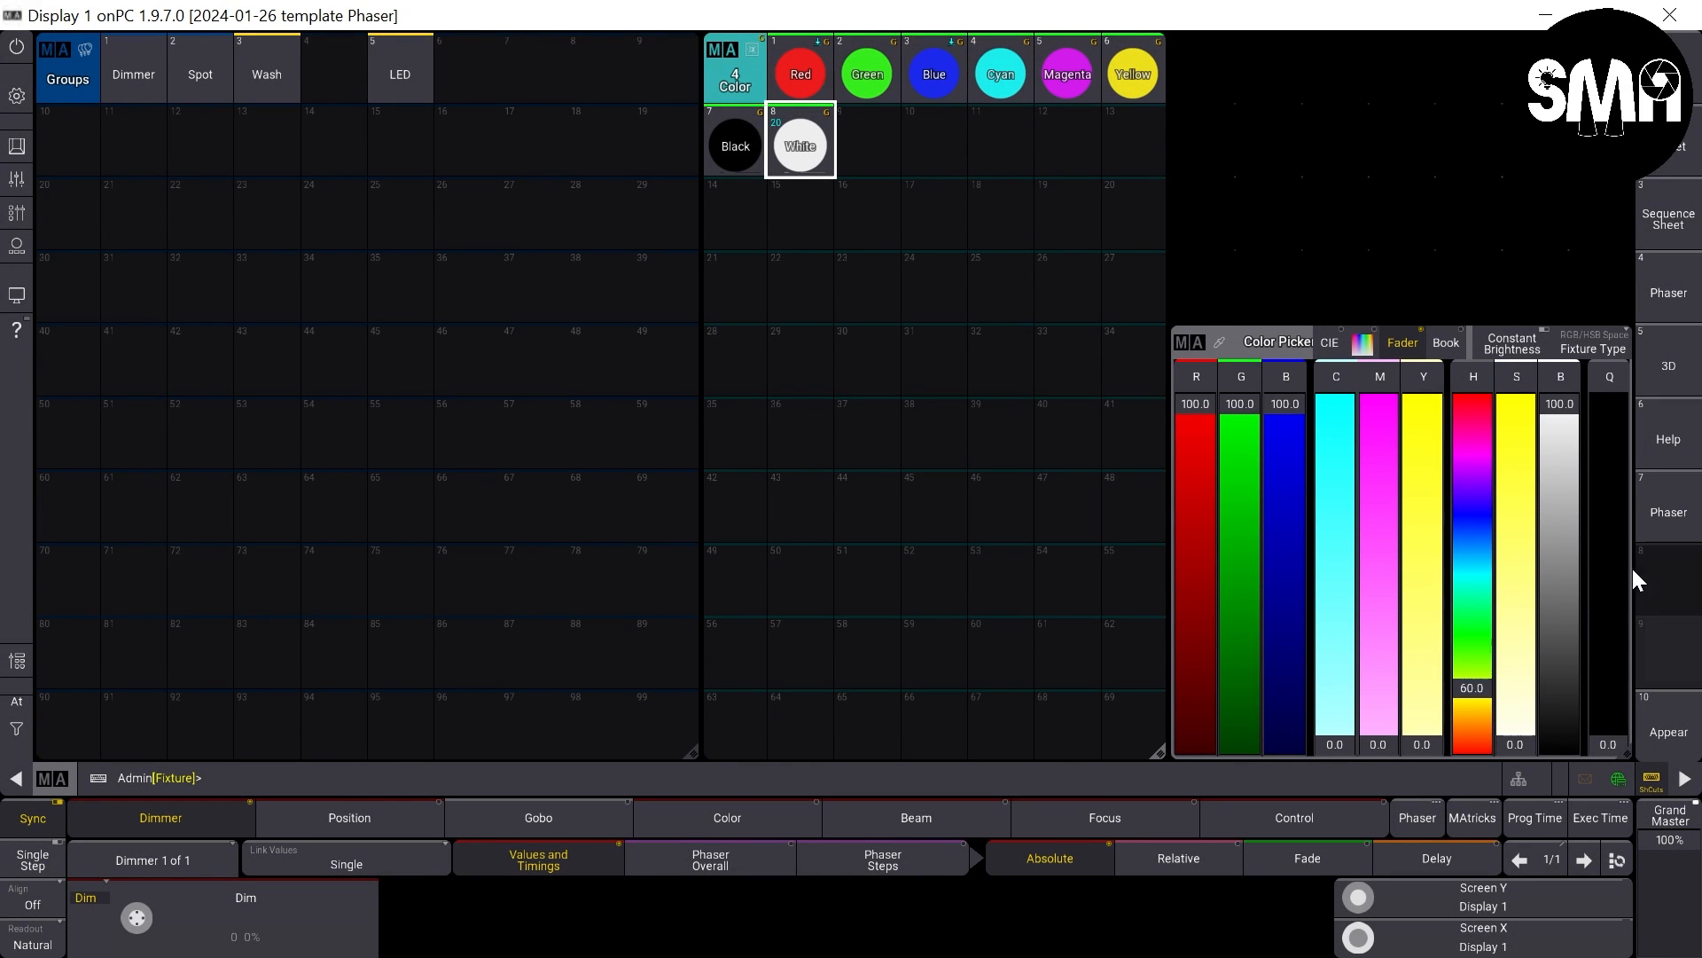
- Store the current window layout on view button 9 with the label Presets
key(s)
click(1690, 665)
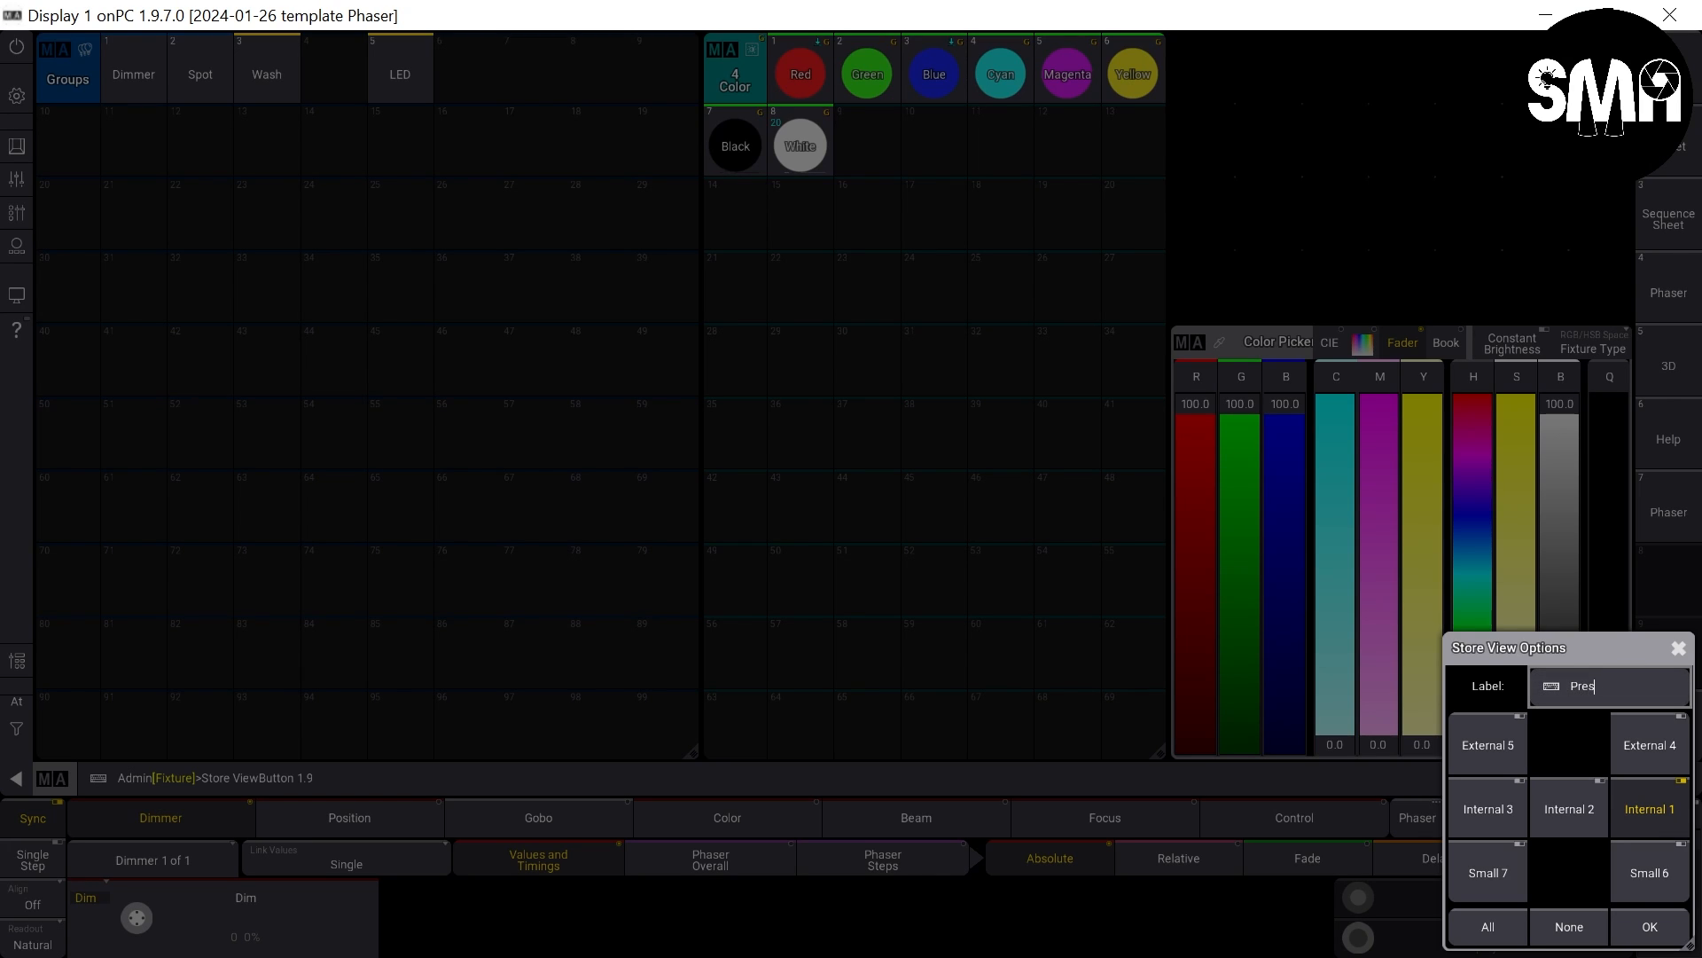
text(ets)
key(Return)
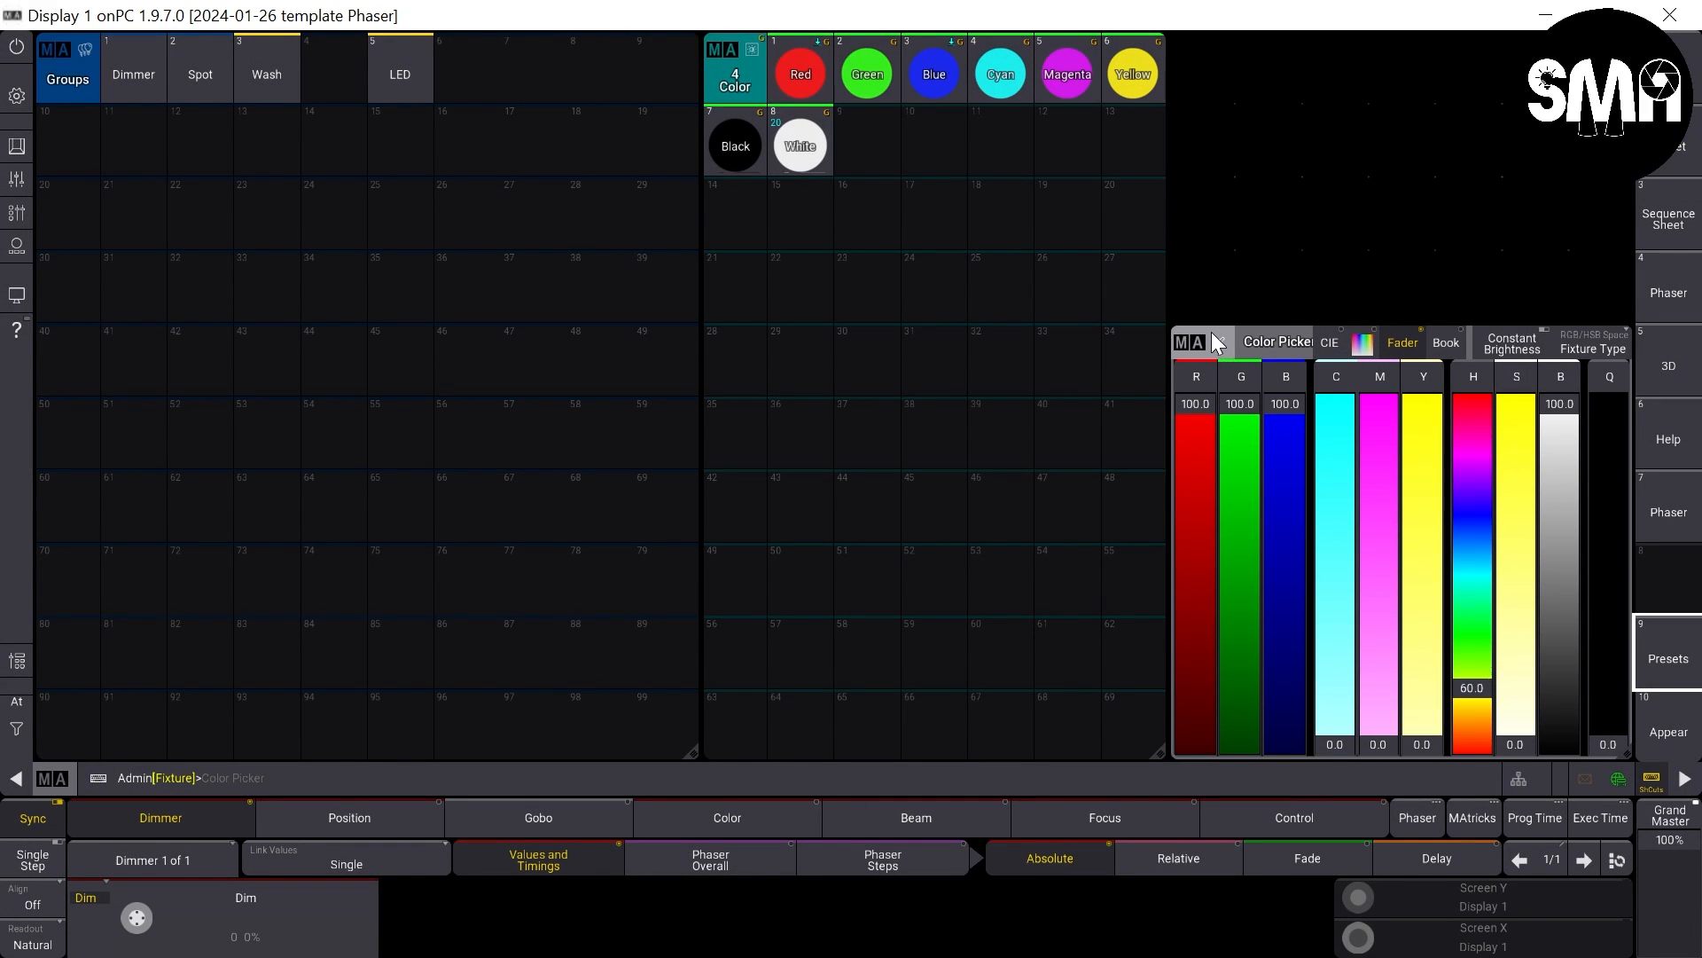
- Clear the screen and add a Sequences pool window ten columns wide over the full height
click(17, 95)
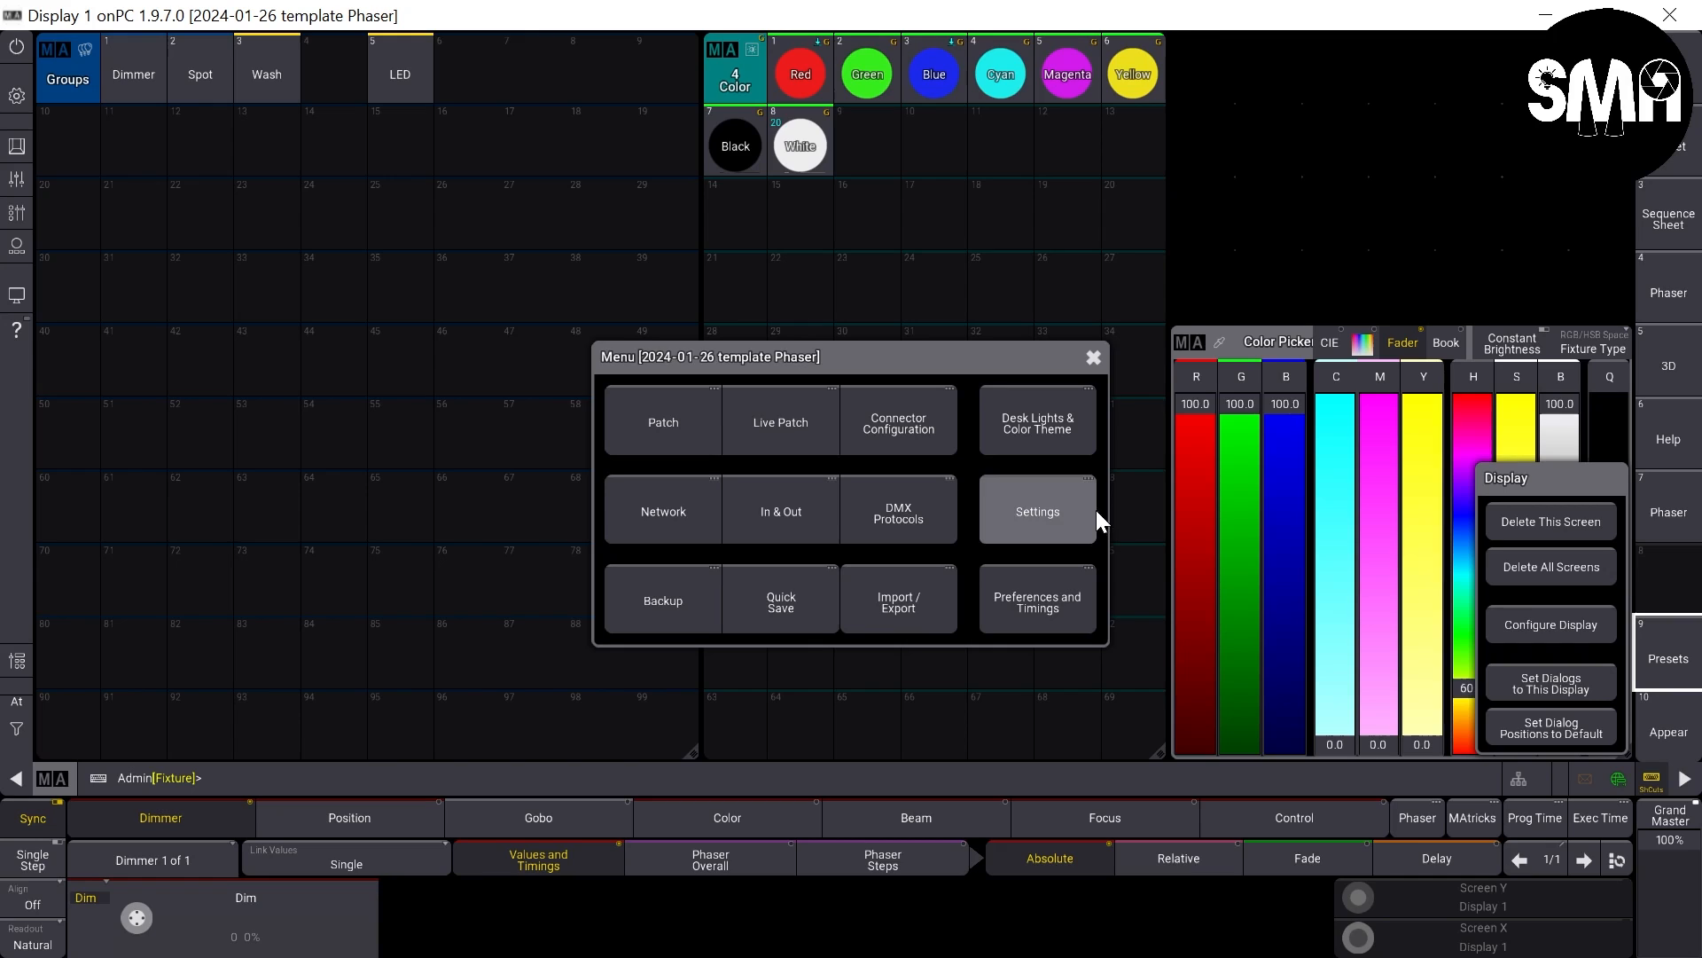
click(1543, 520)
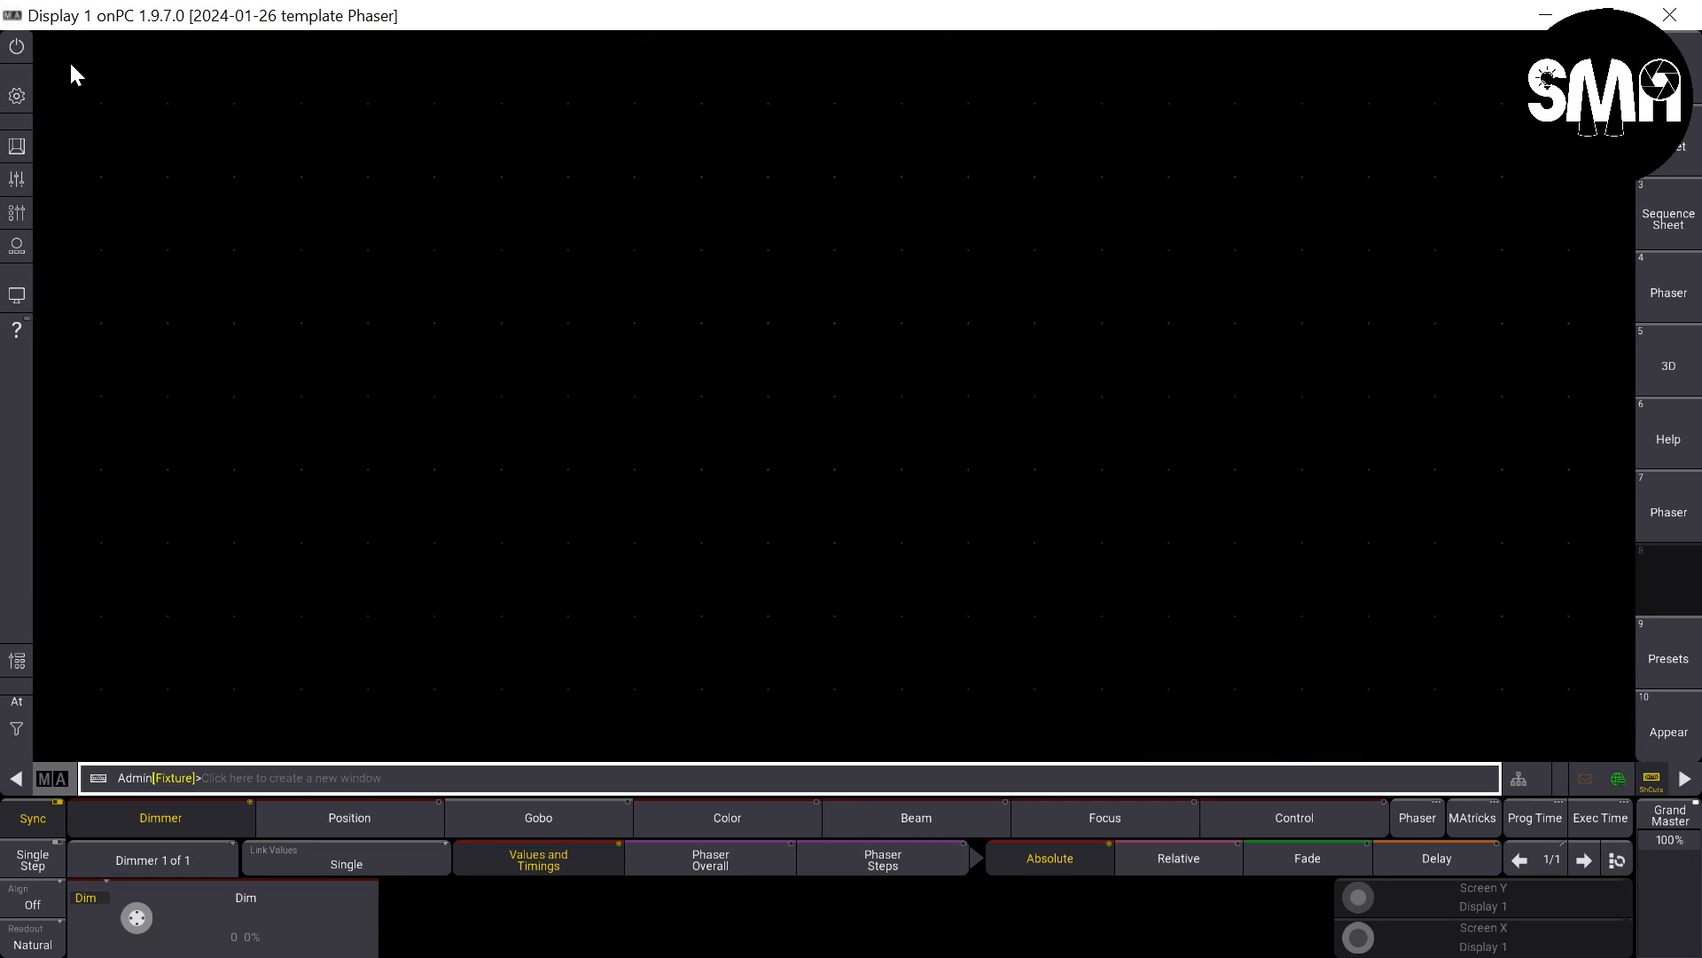
drag(50, 54, 769, 743)
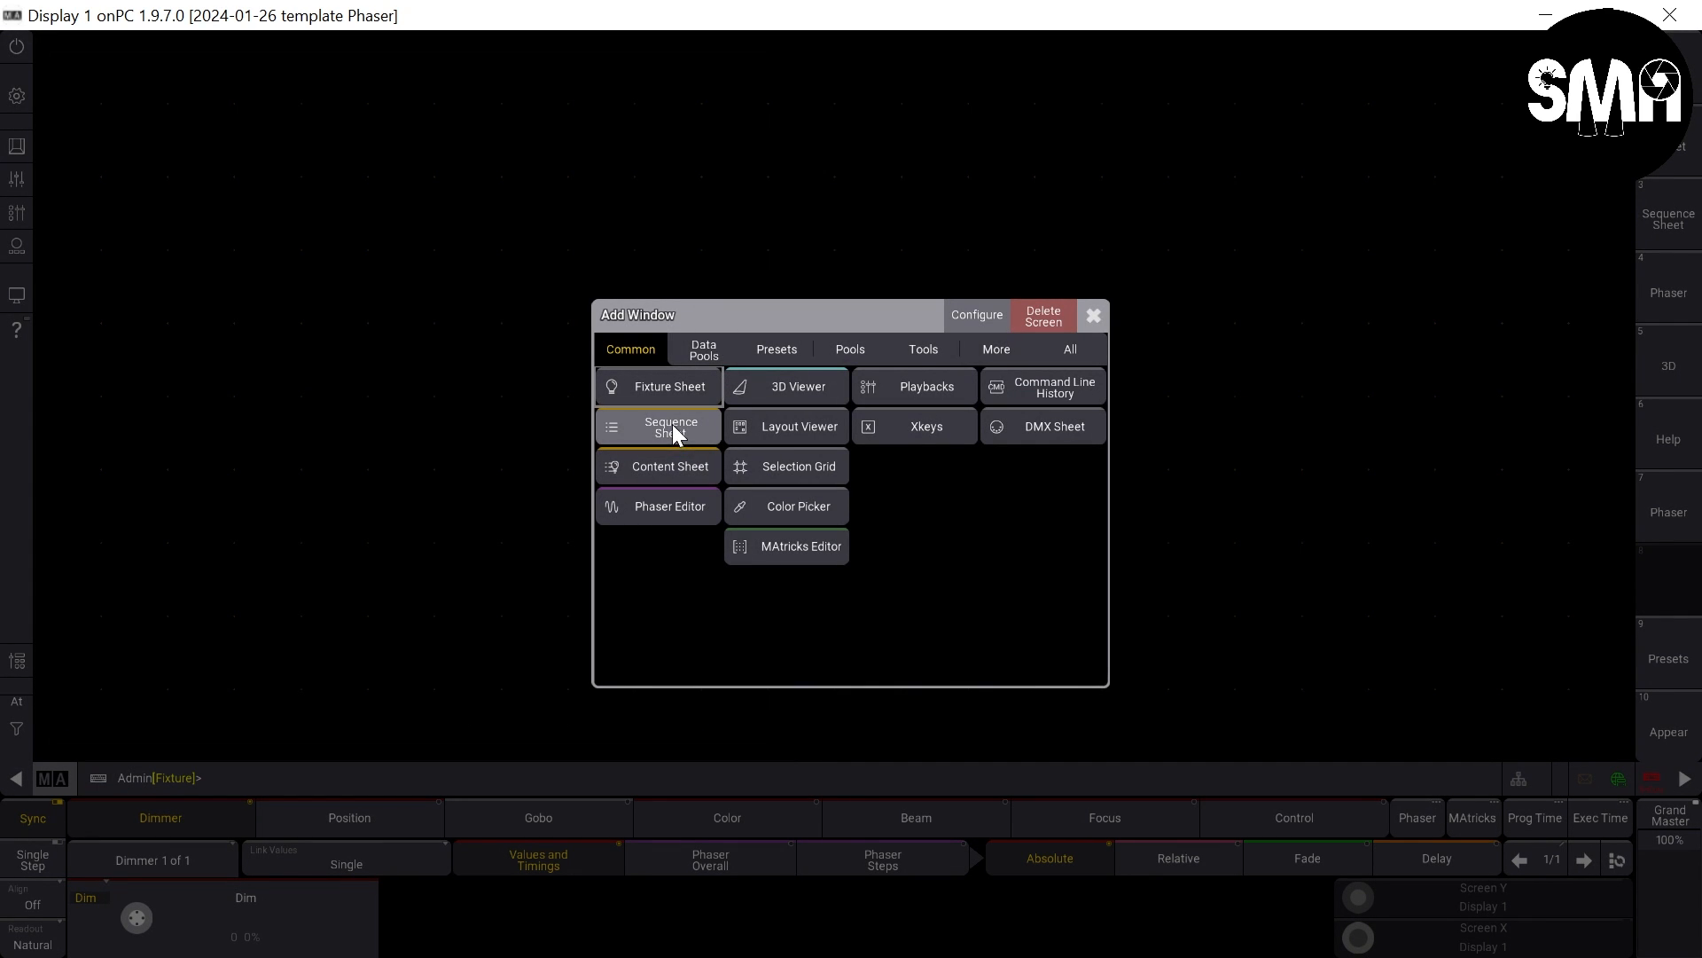
click(707, 349)
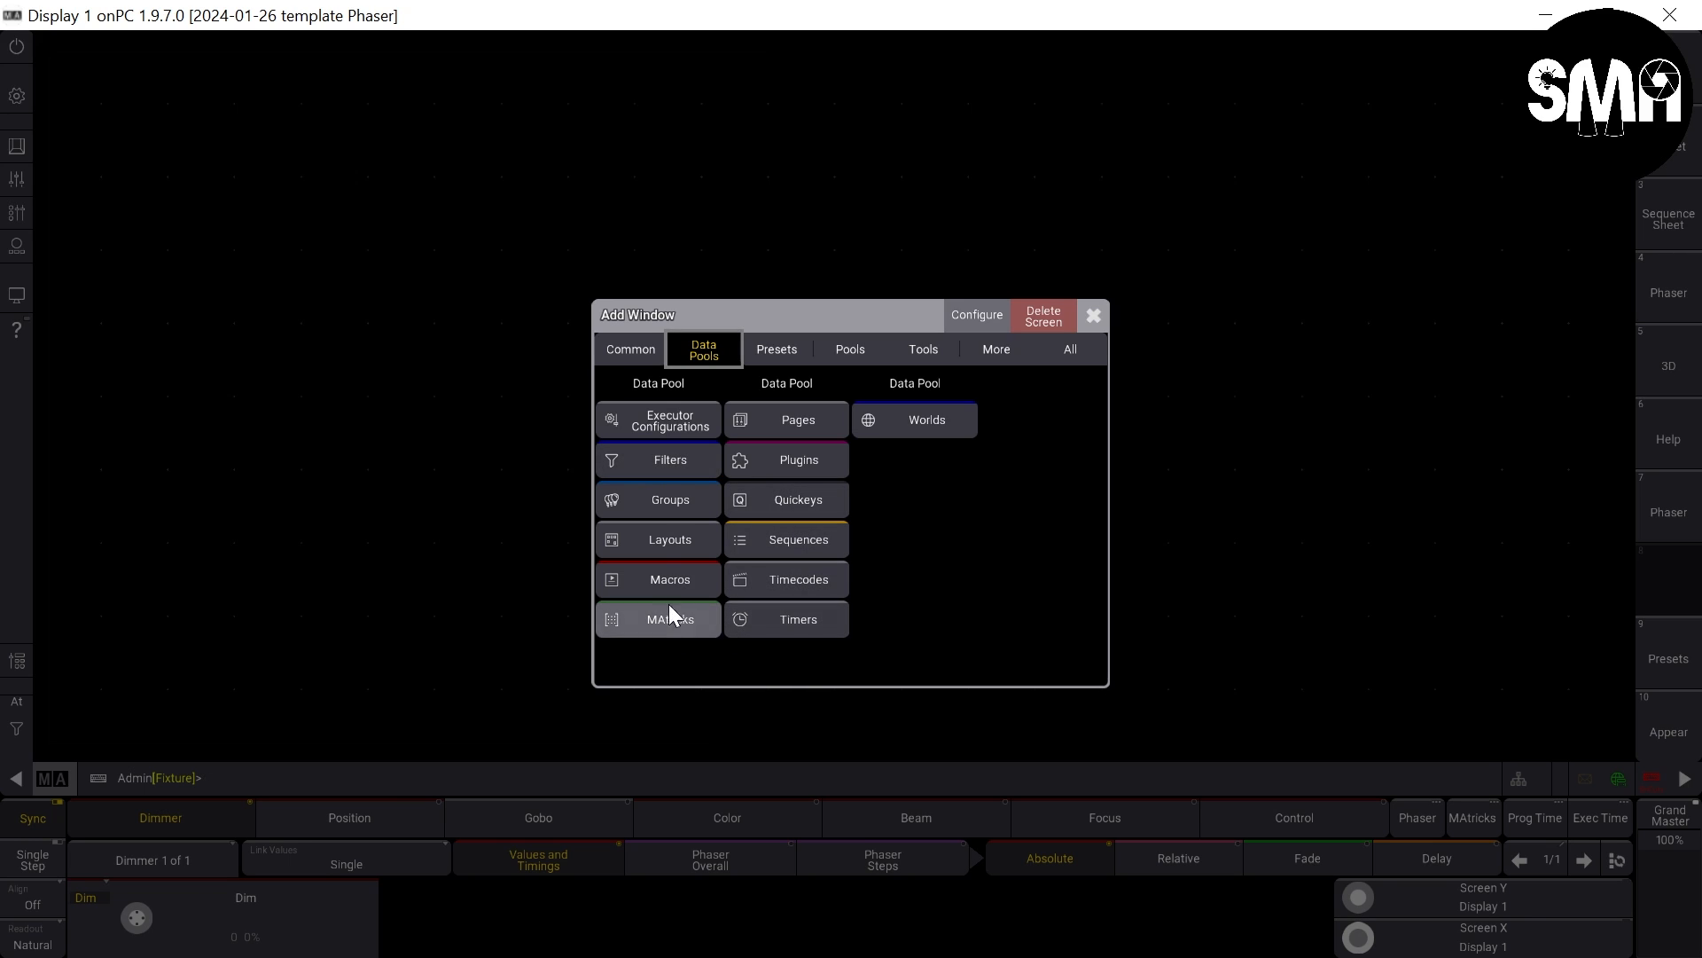
click(763, 535)
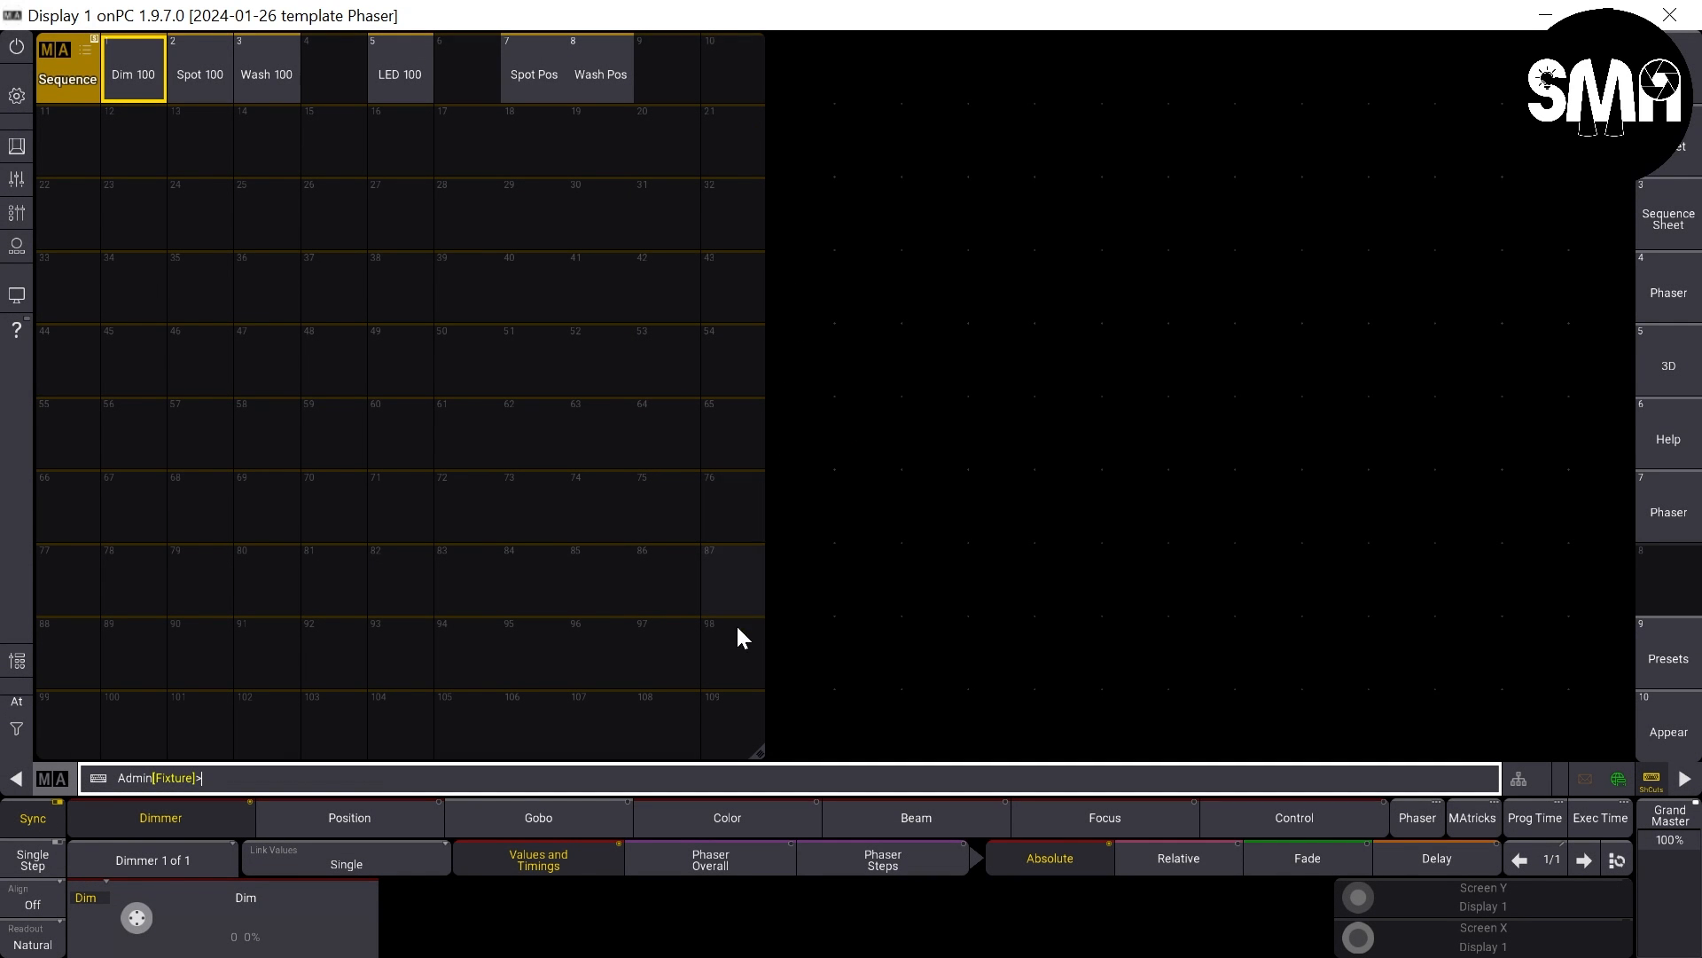
drag(756, 750, 696, 752)
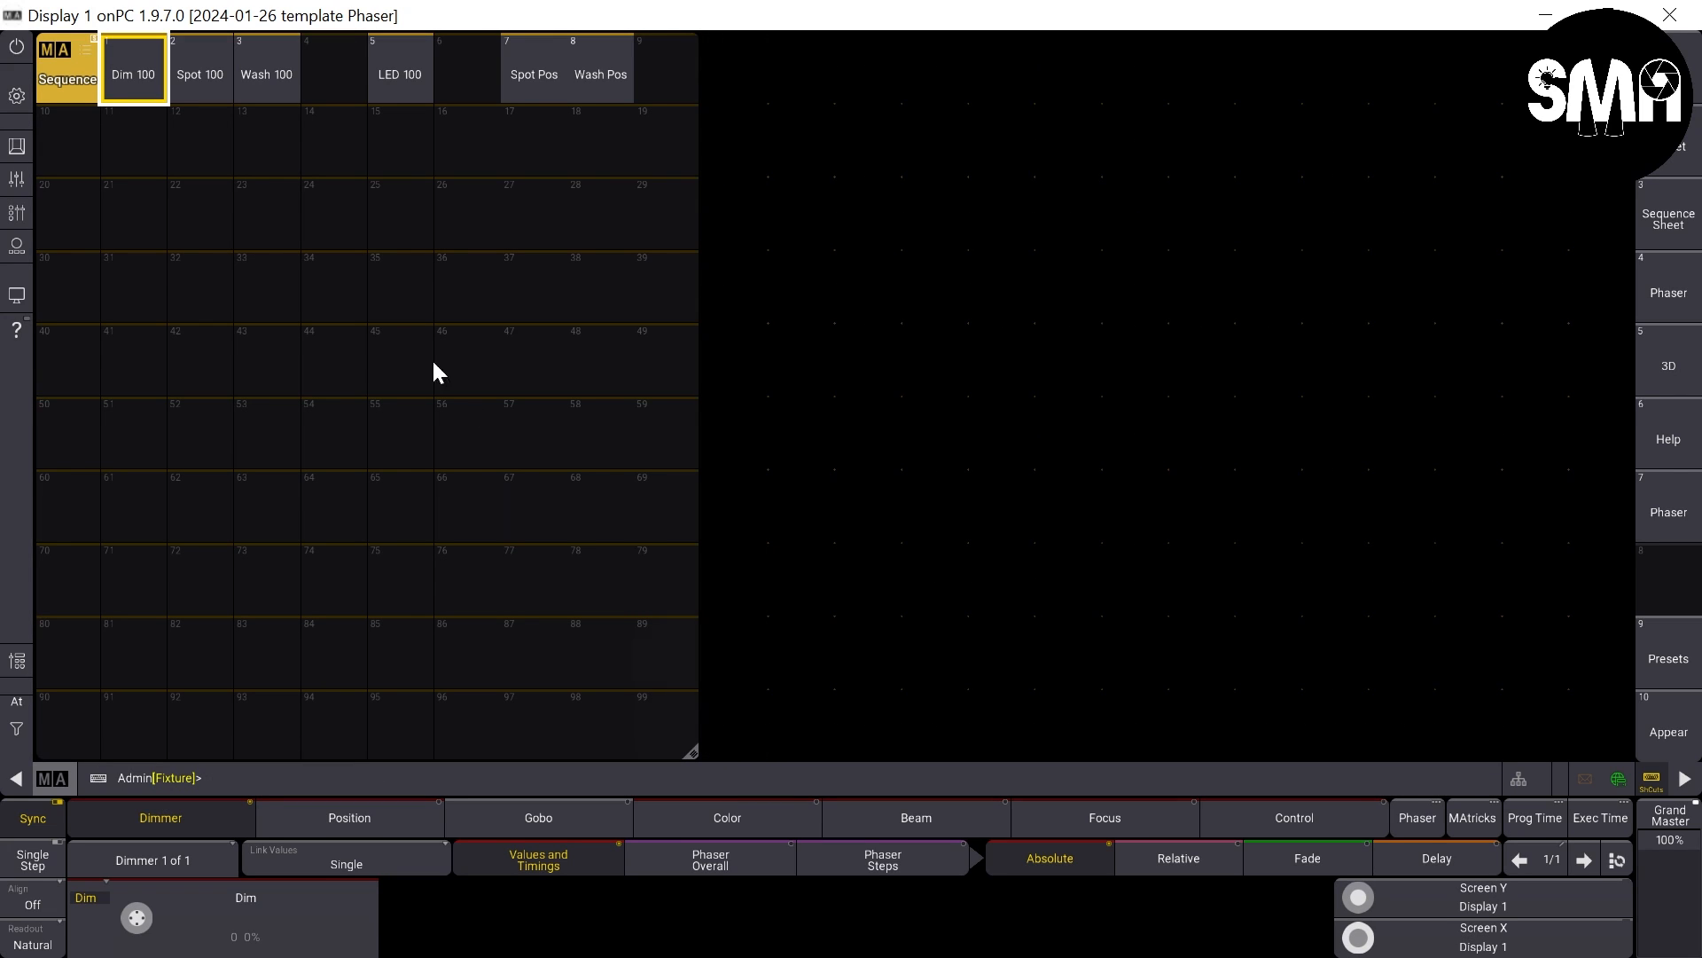
- Store an empty sequence in pool slot 10 and label it All Red
click(67, 144)
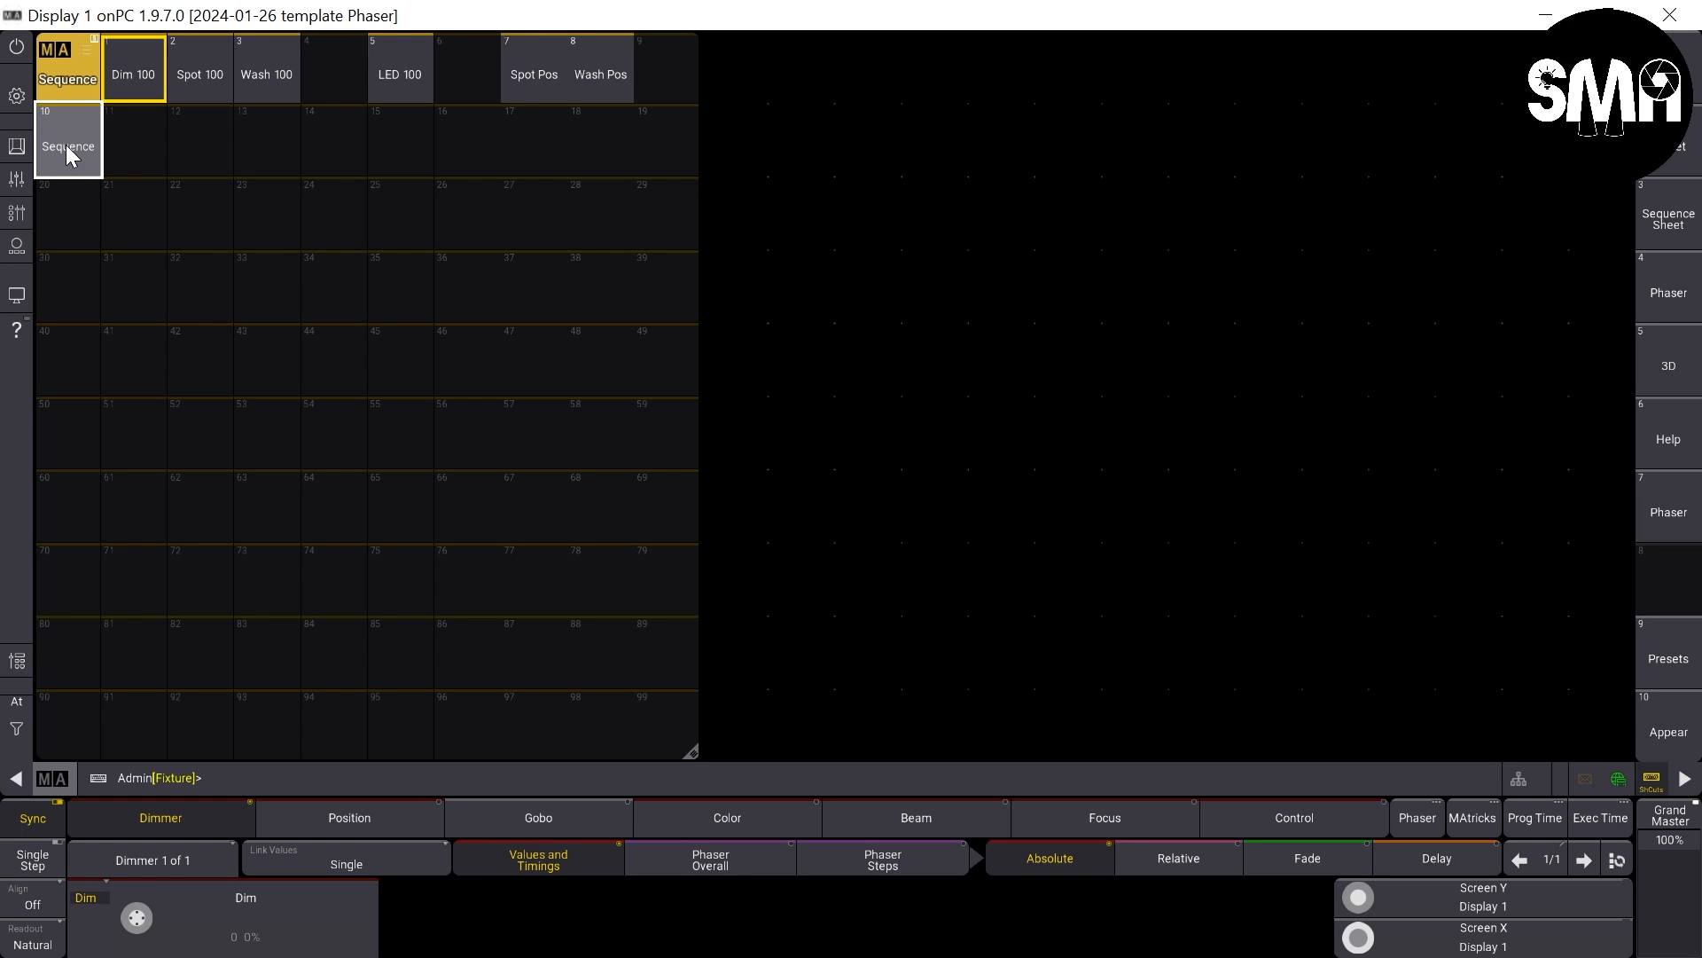
drag(71, 155, 72, 76)
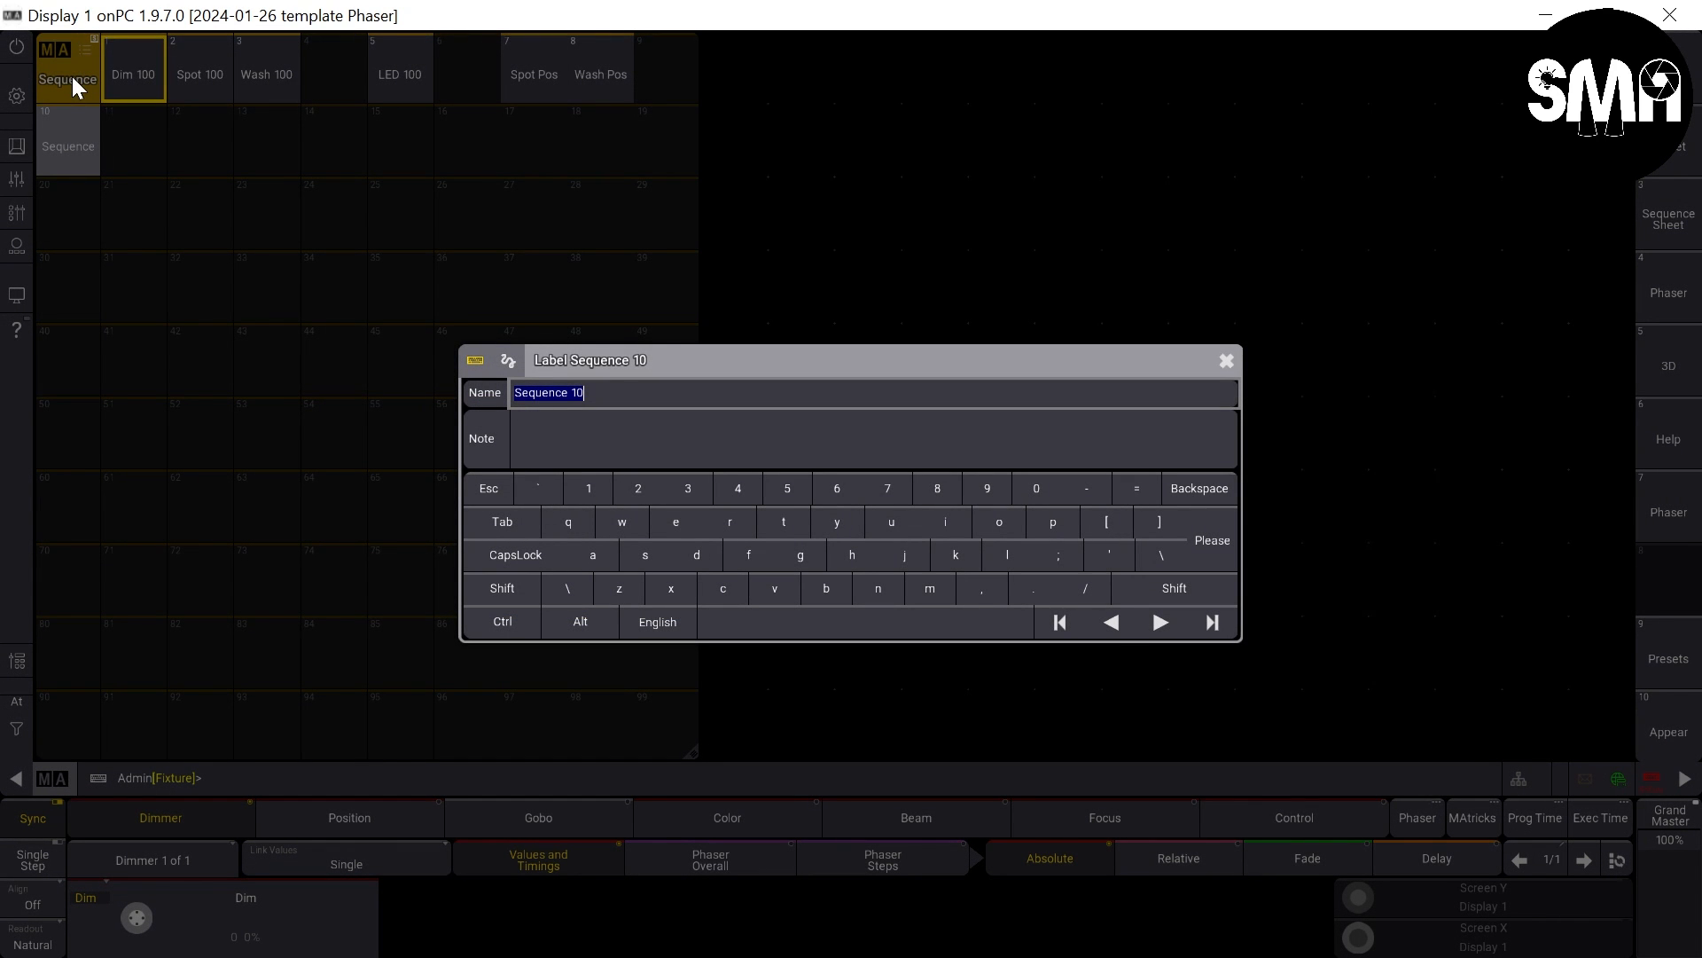
text(All Red)
key(Return)
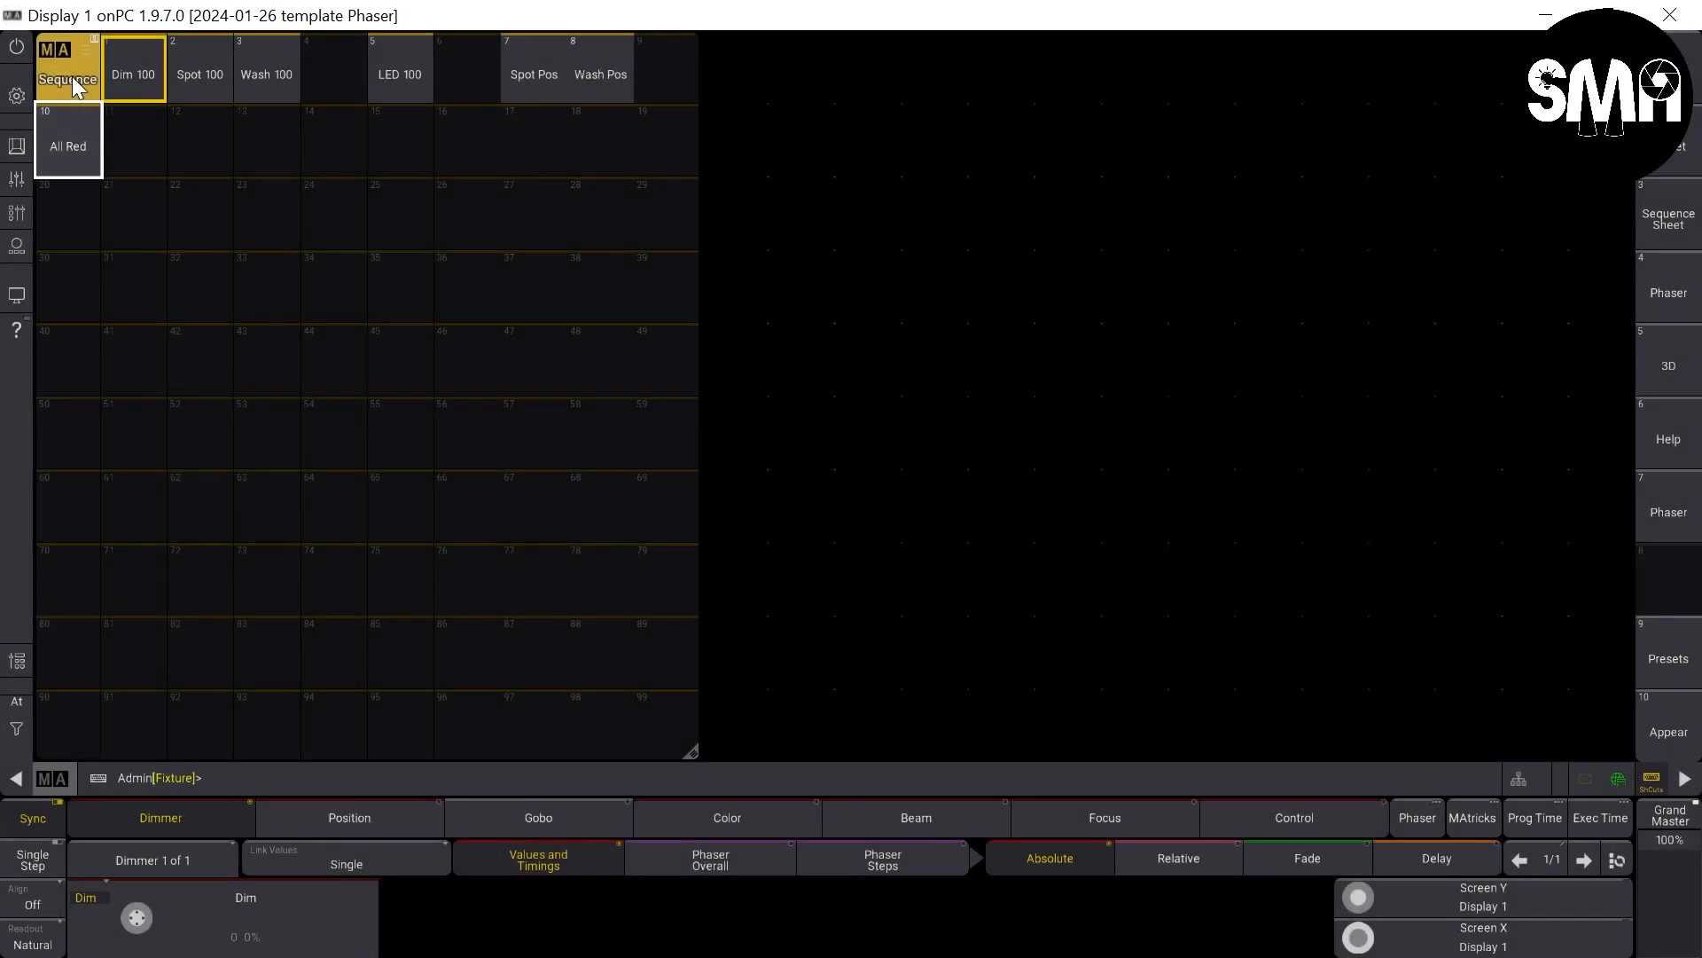
- Open sequence 10 All Red for editing and review its sequence settings
click(68, 133)
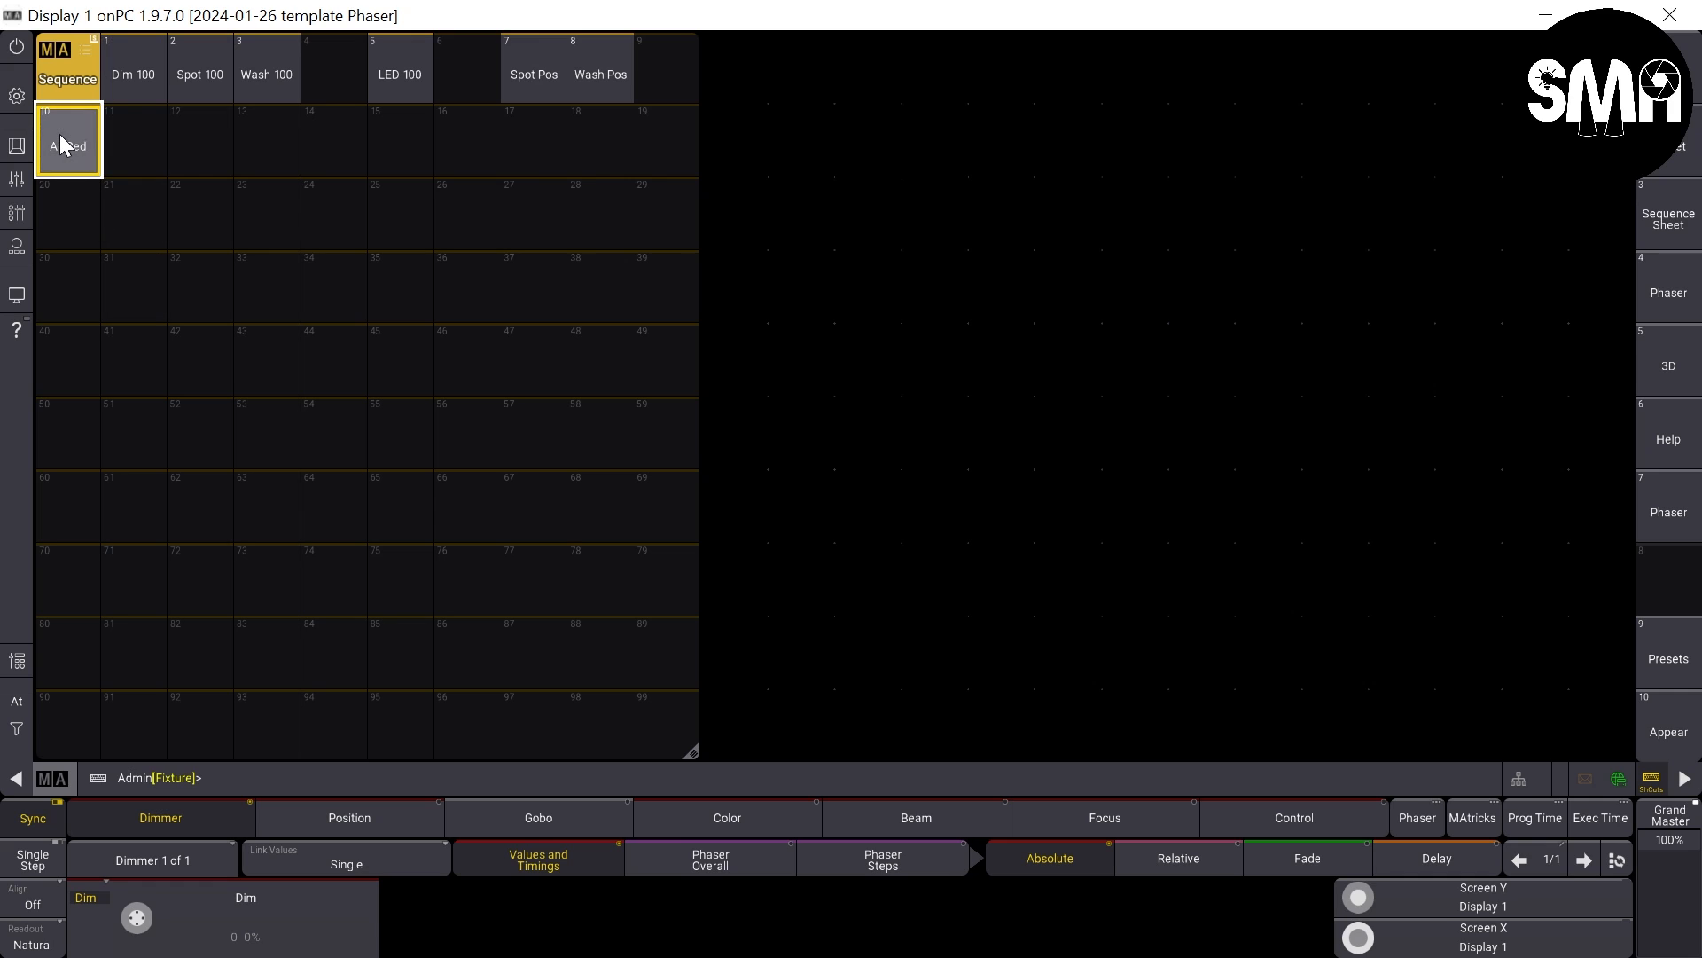
drag(60, 135, 76, 246)
click(25, 149)
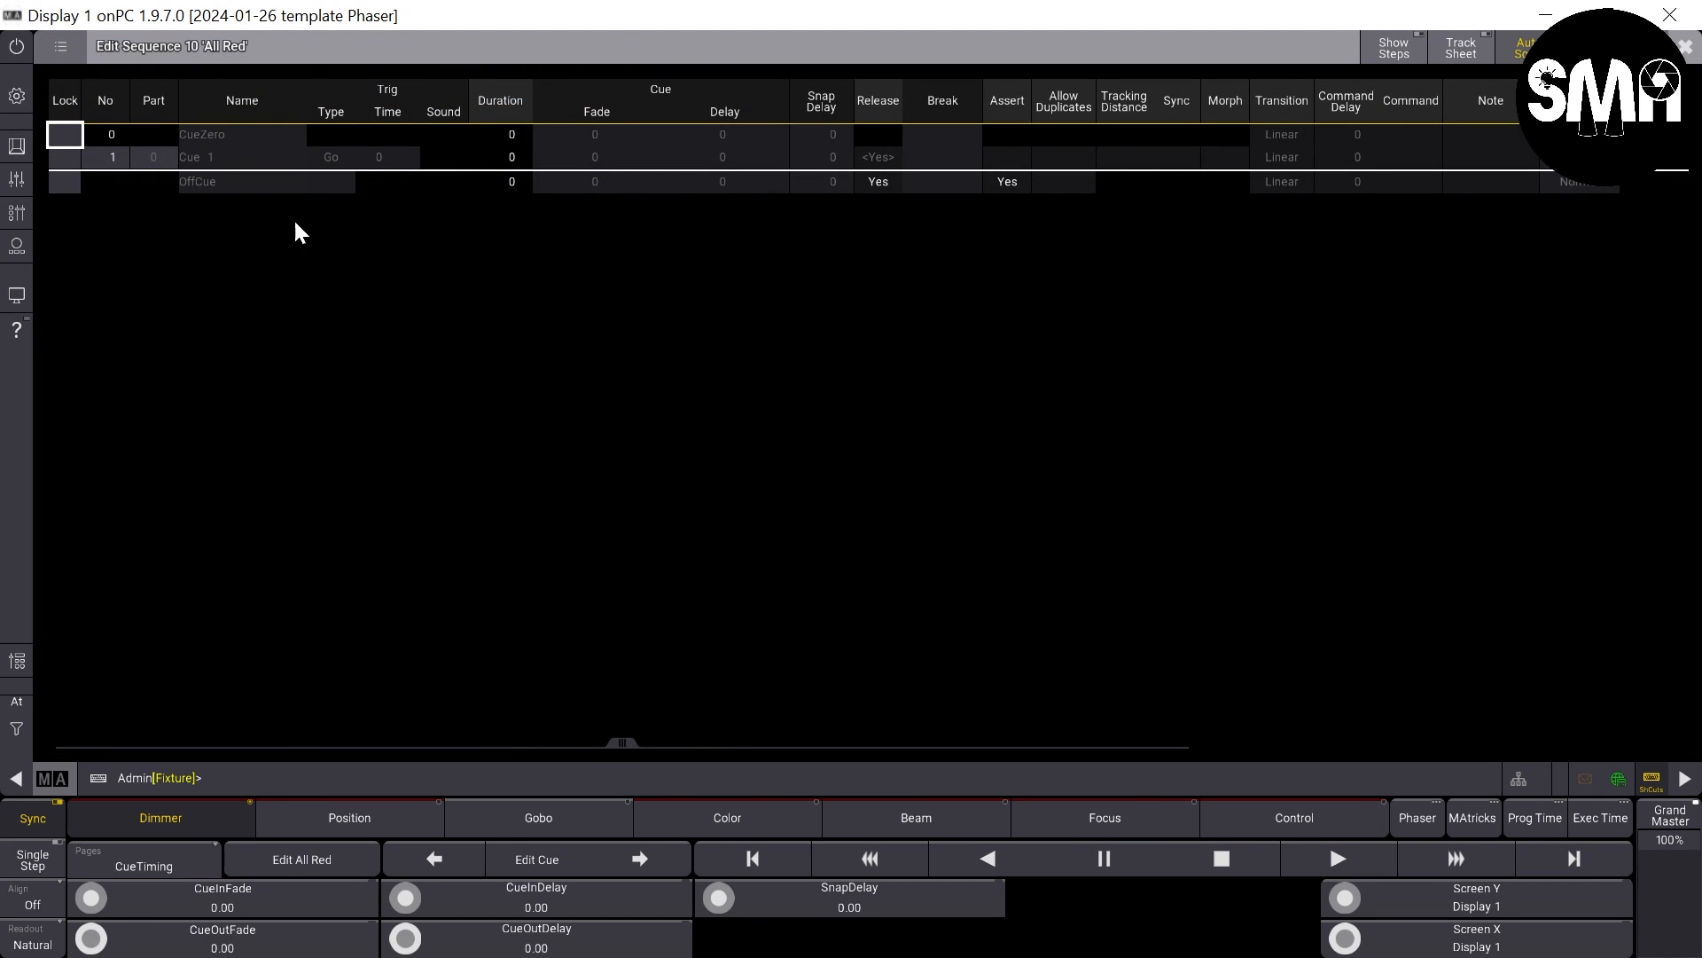
click(216, 158)
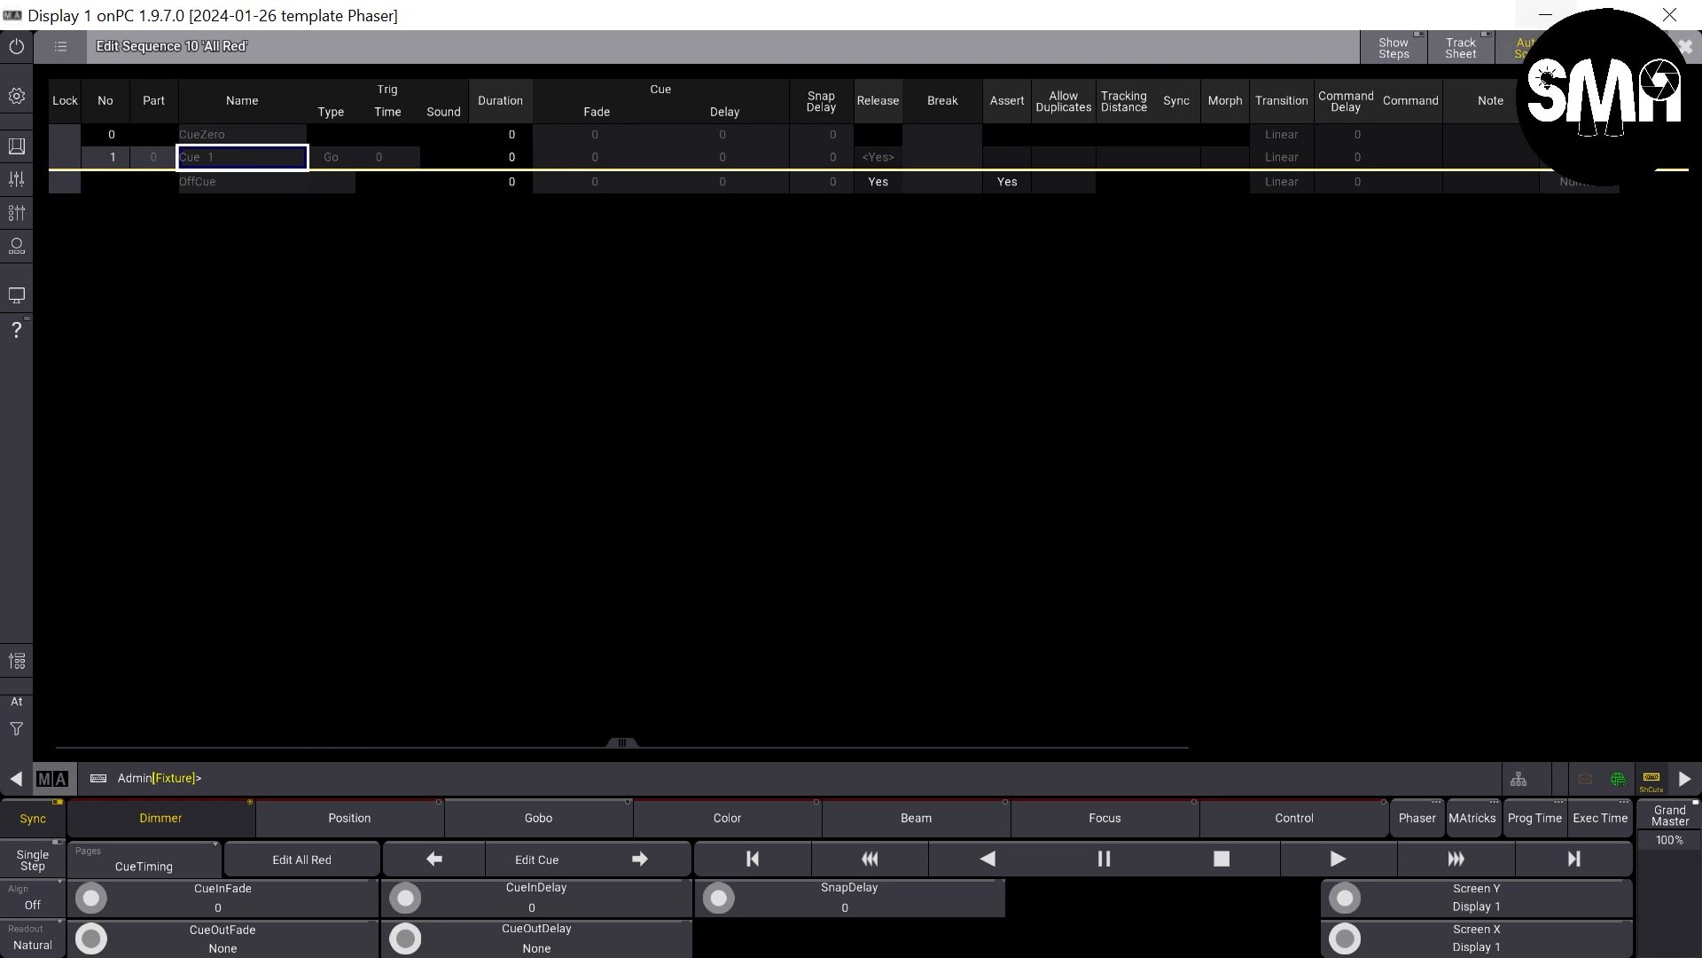
click(1609, 47)
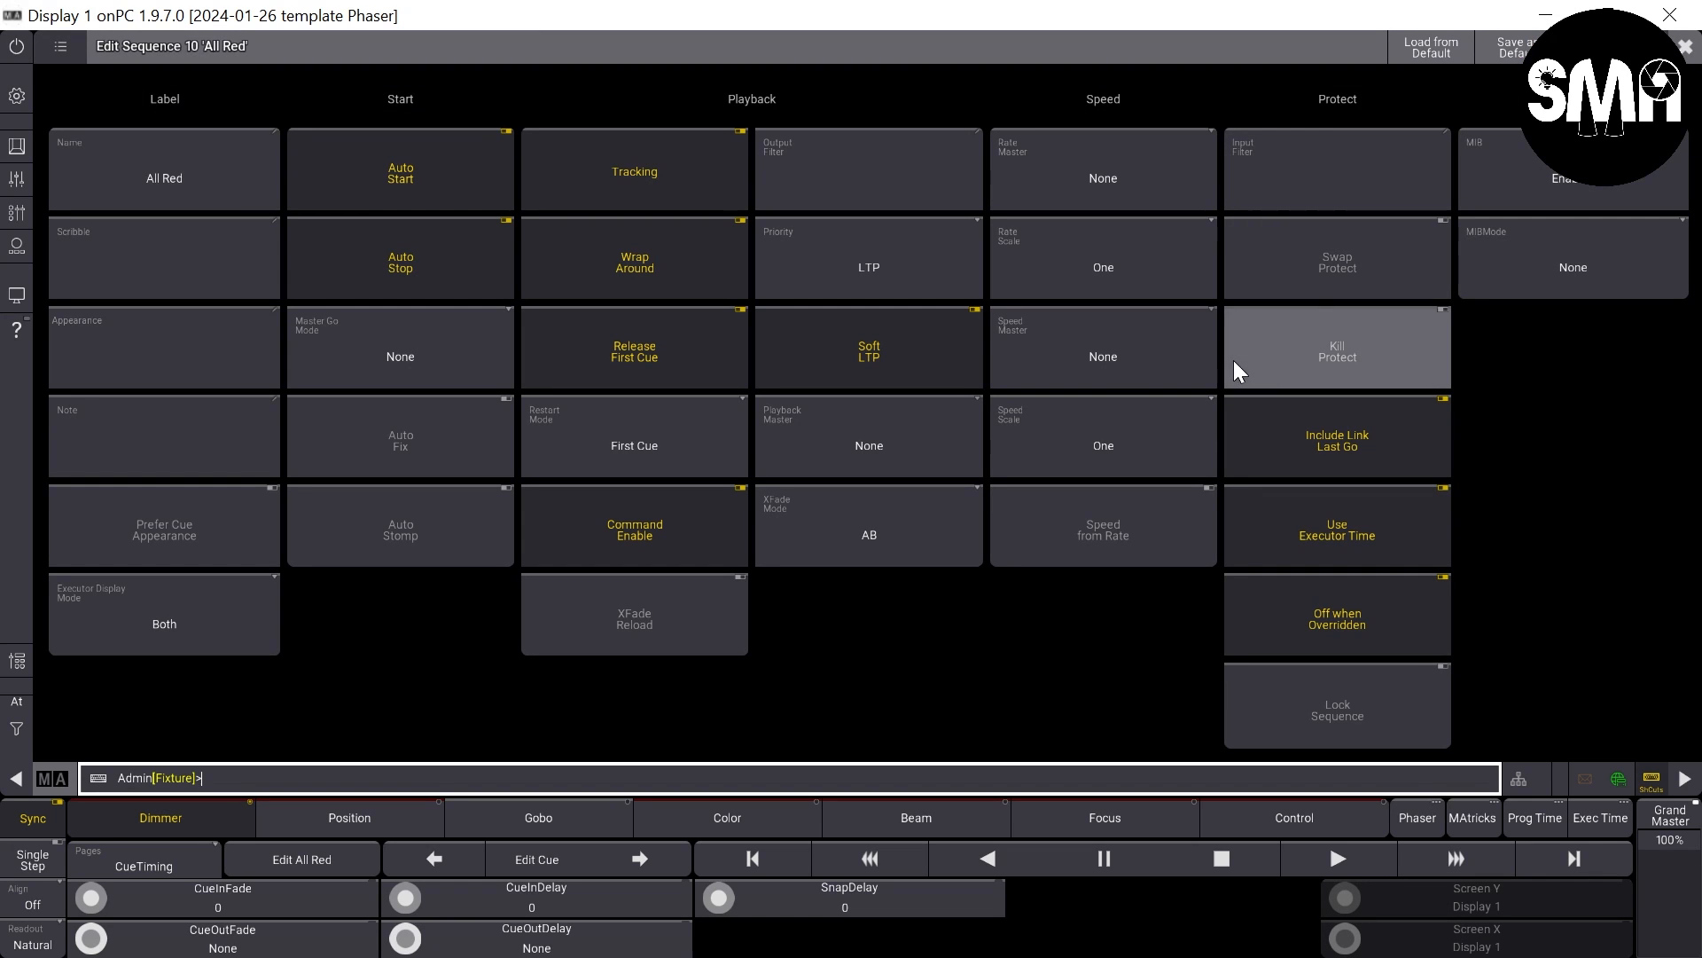
click(1609, 47)
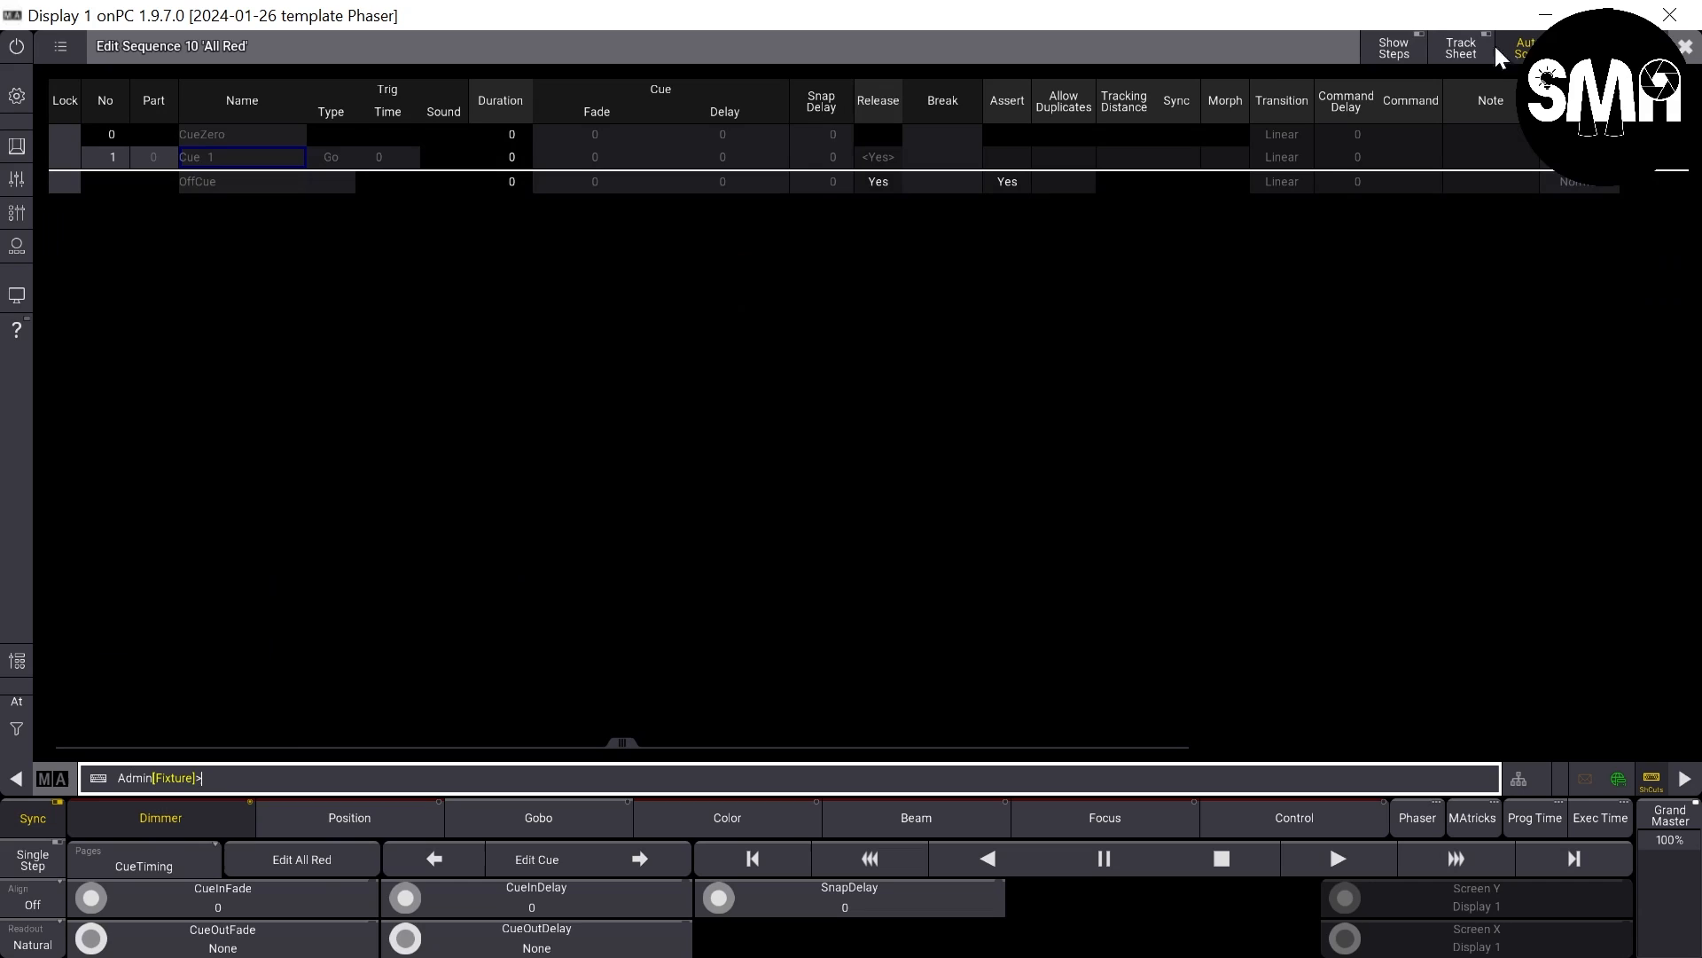
- Turn on Show Recipes in the sequence sheet's mask settings and enlarge the recipe area below the cue list
click(62, 50)
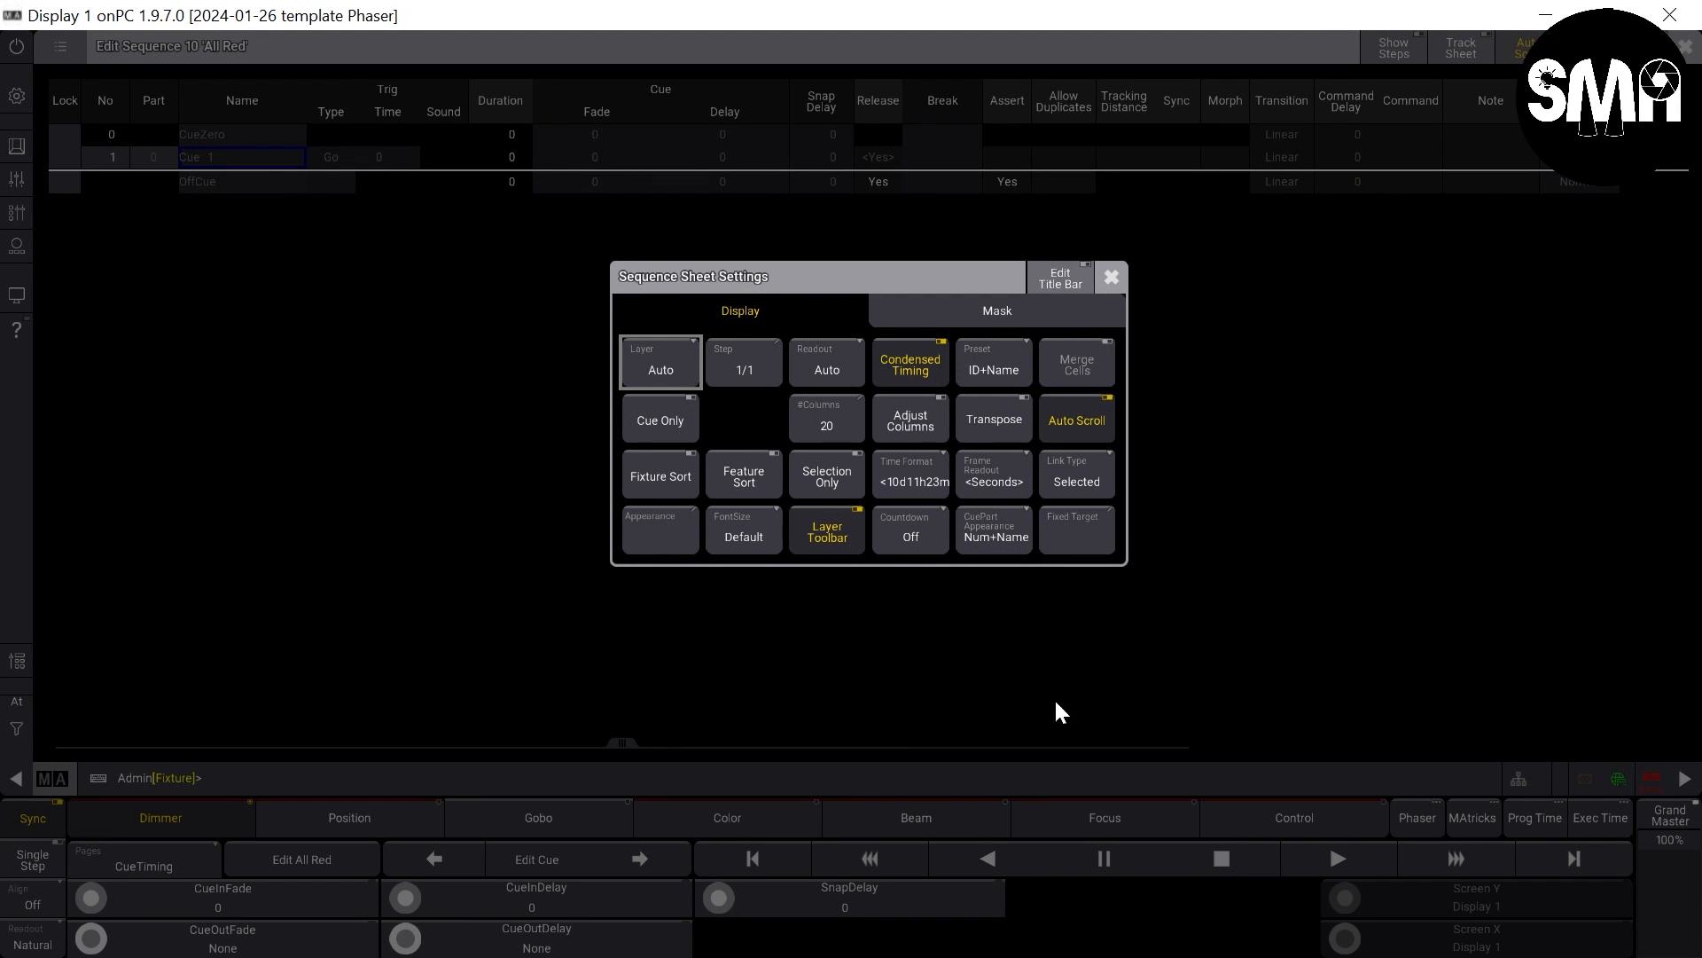
click(978, 301)
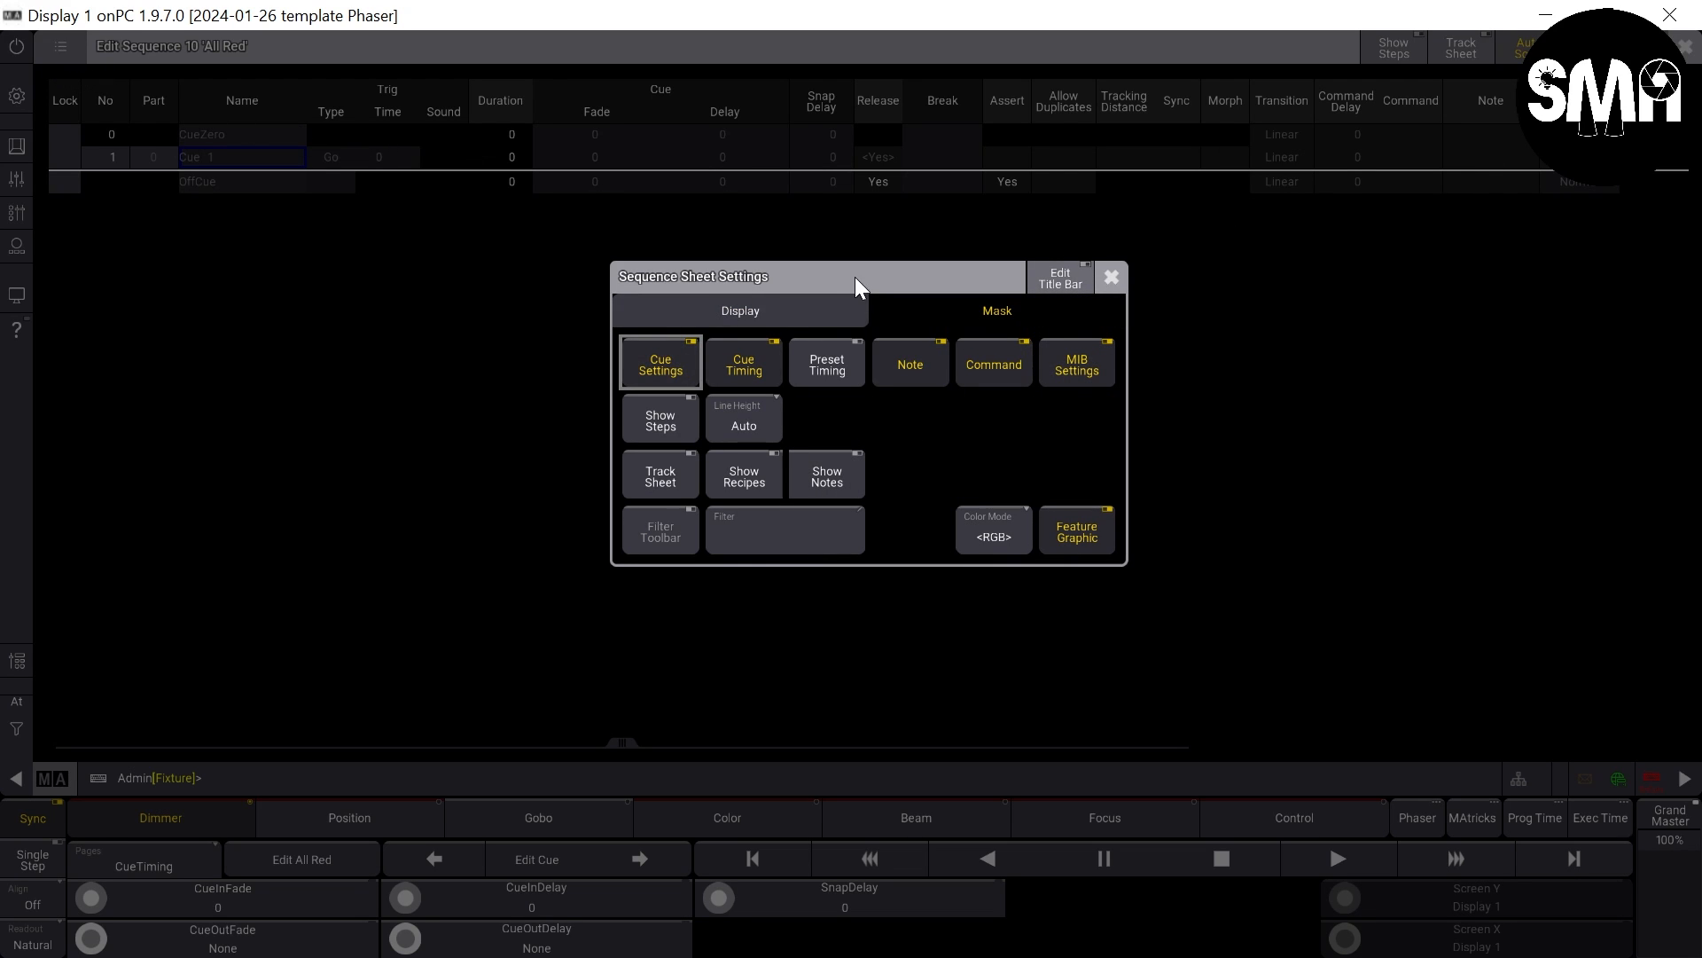
click(747, 482)
click(1110, 279)
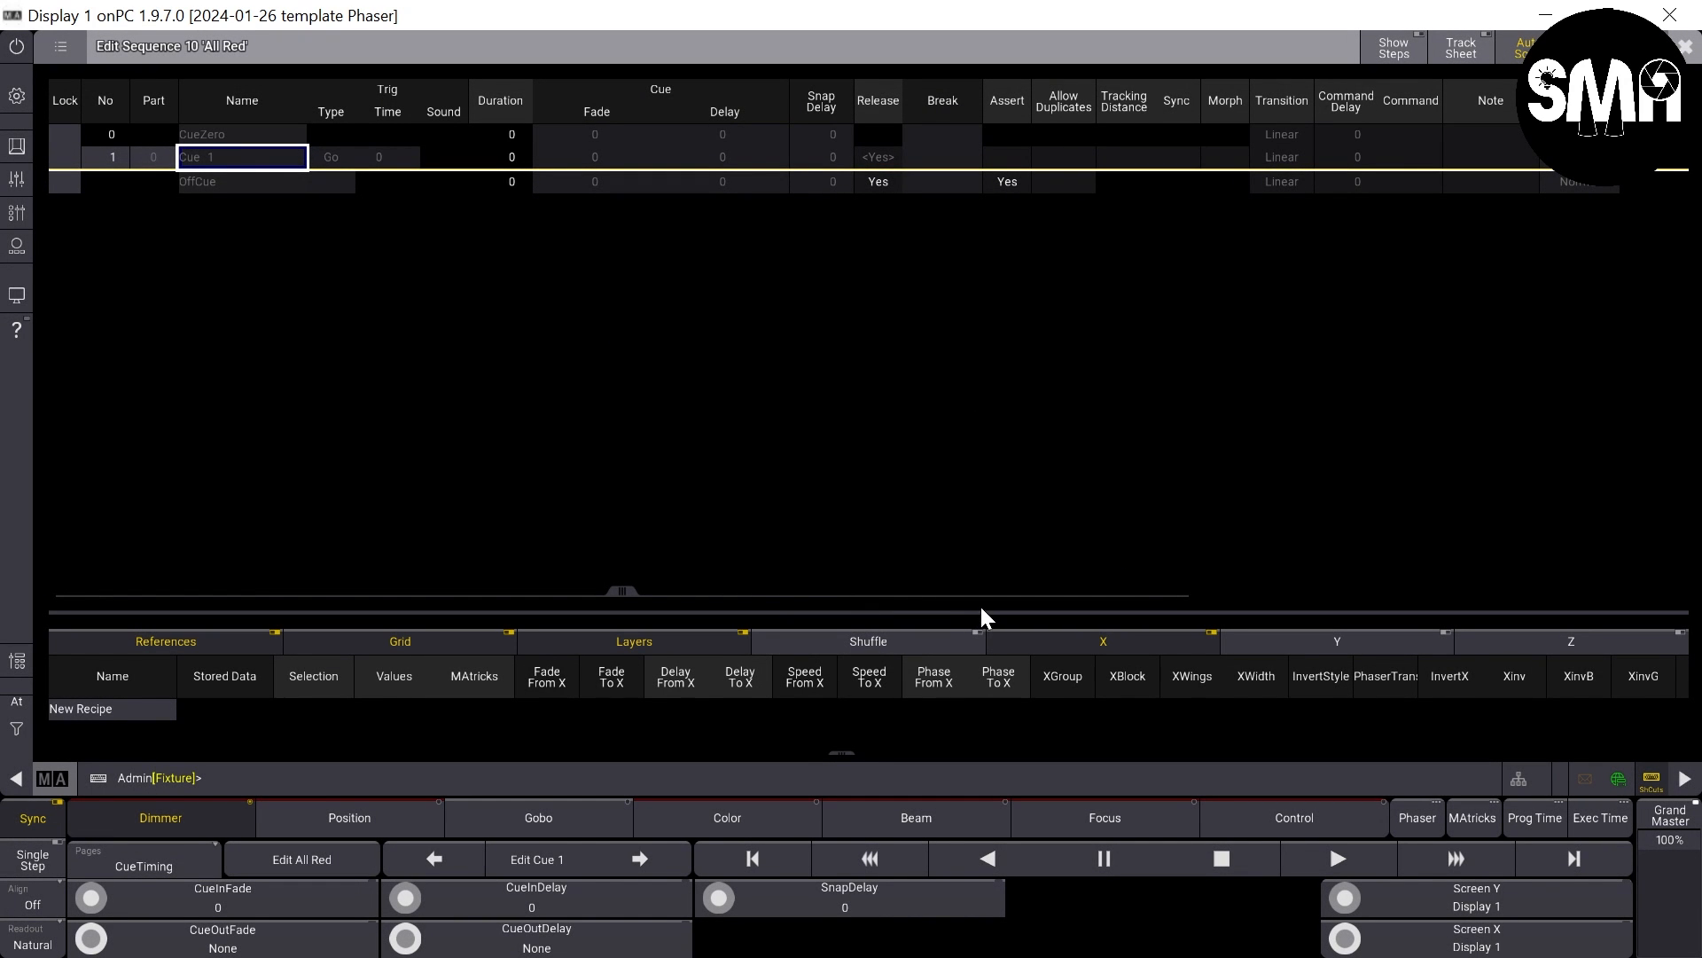
drag(986, 611, 962, 503)
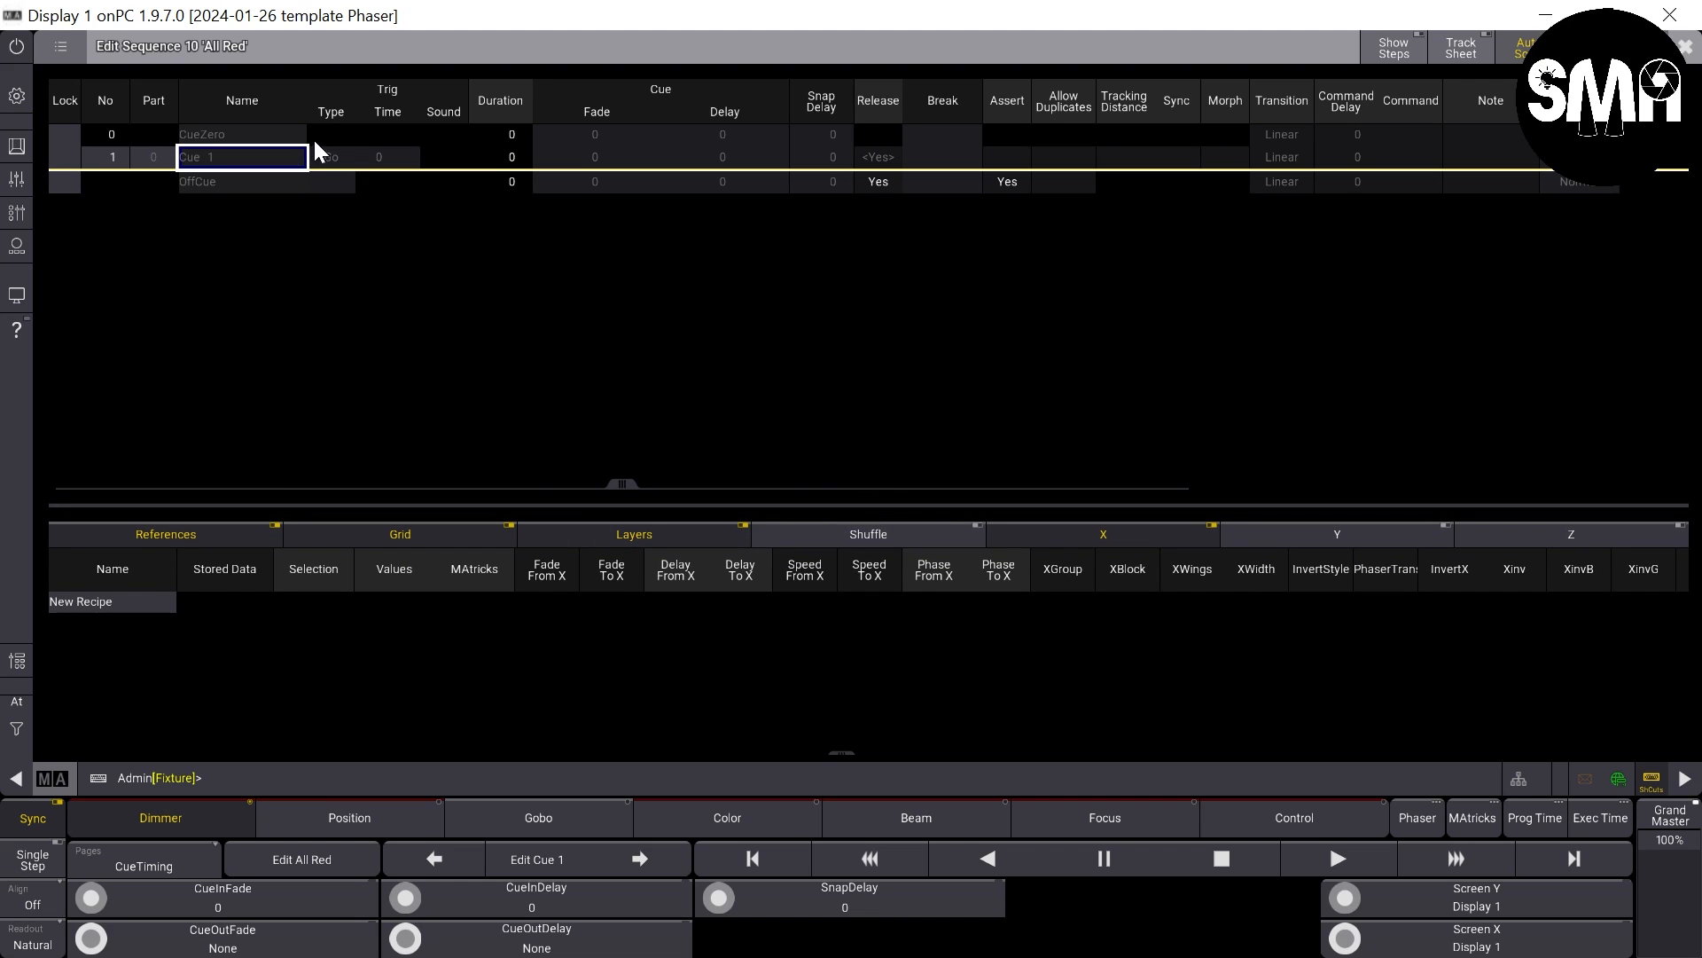
- Label cue 1 of the sequence All Red
click(247, 157)
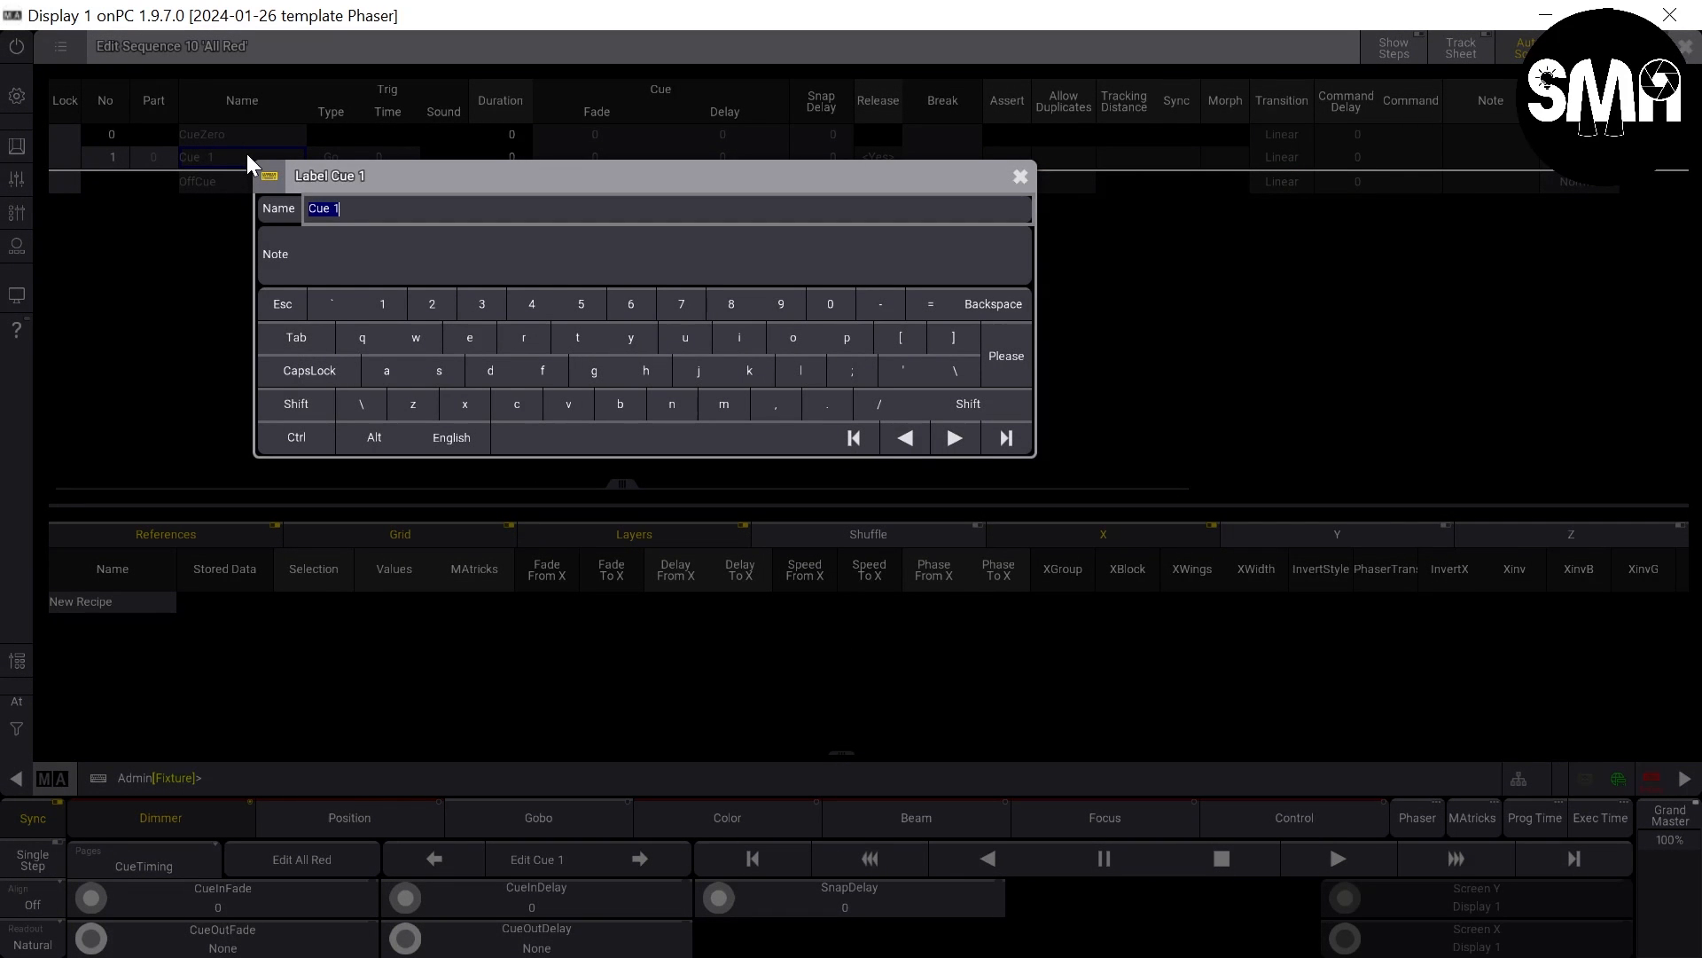
text(All Red)
key(Return)
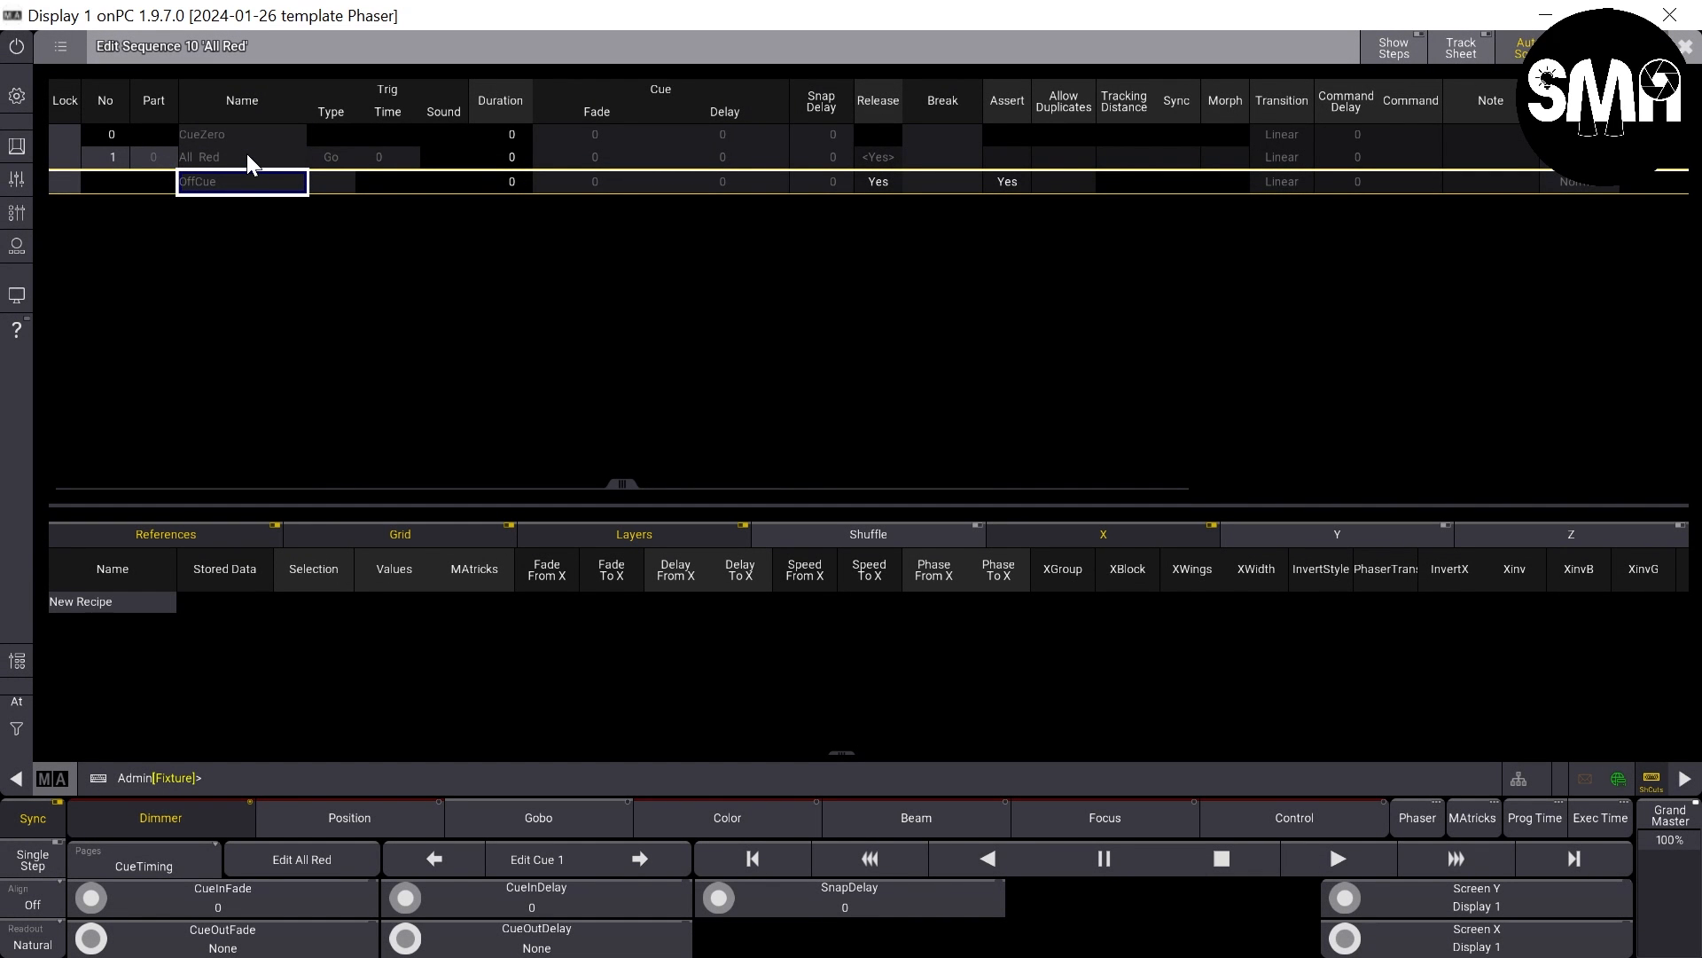
- Add three new recipe lines to the All Red cue
click(248, 157)
click(114, 599)
click(114, 599)
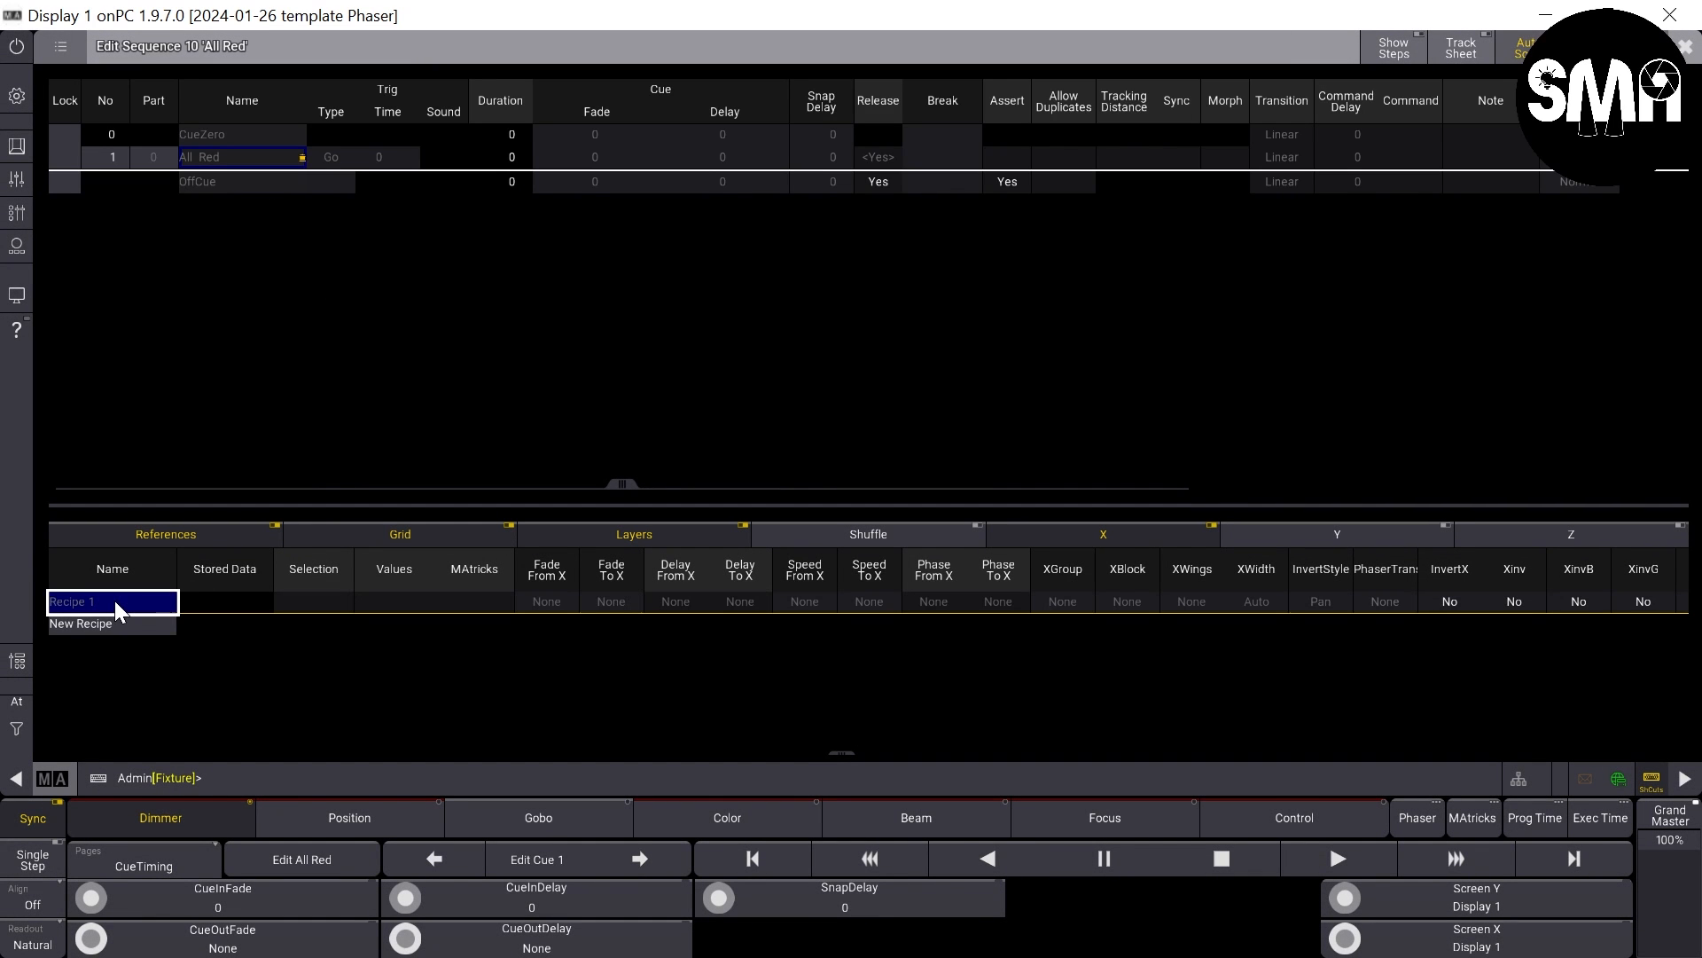
click(130, 624)
click(151, 644)
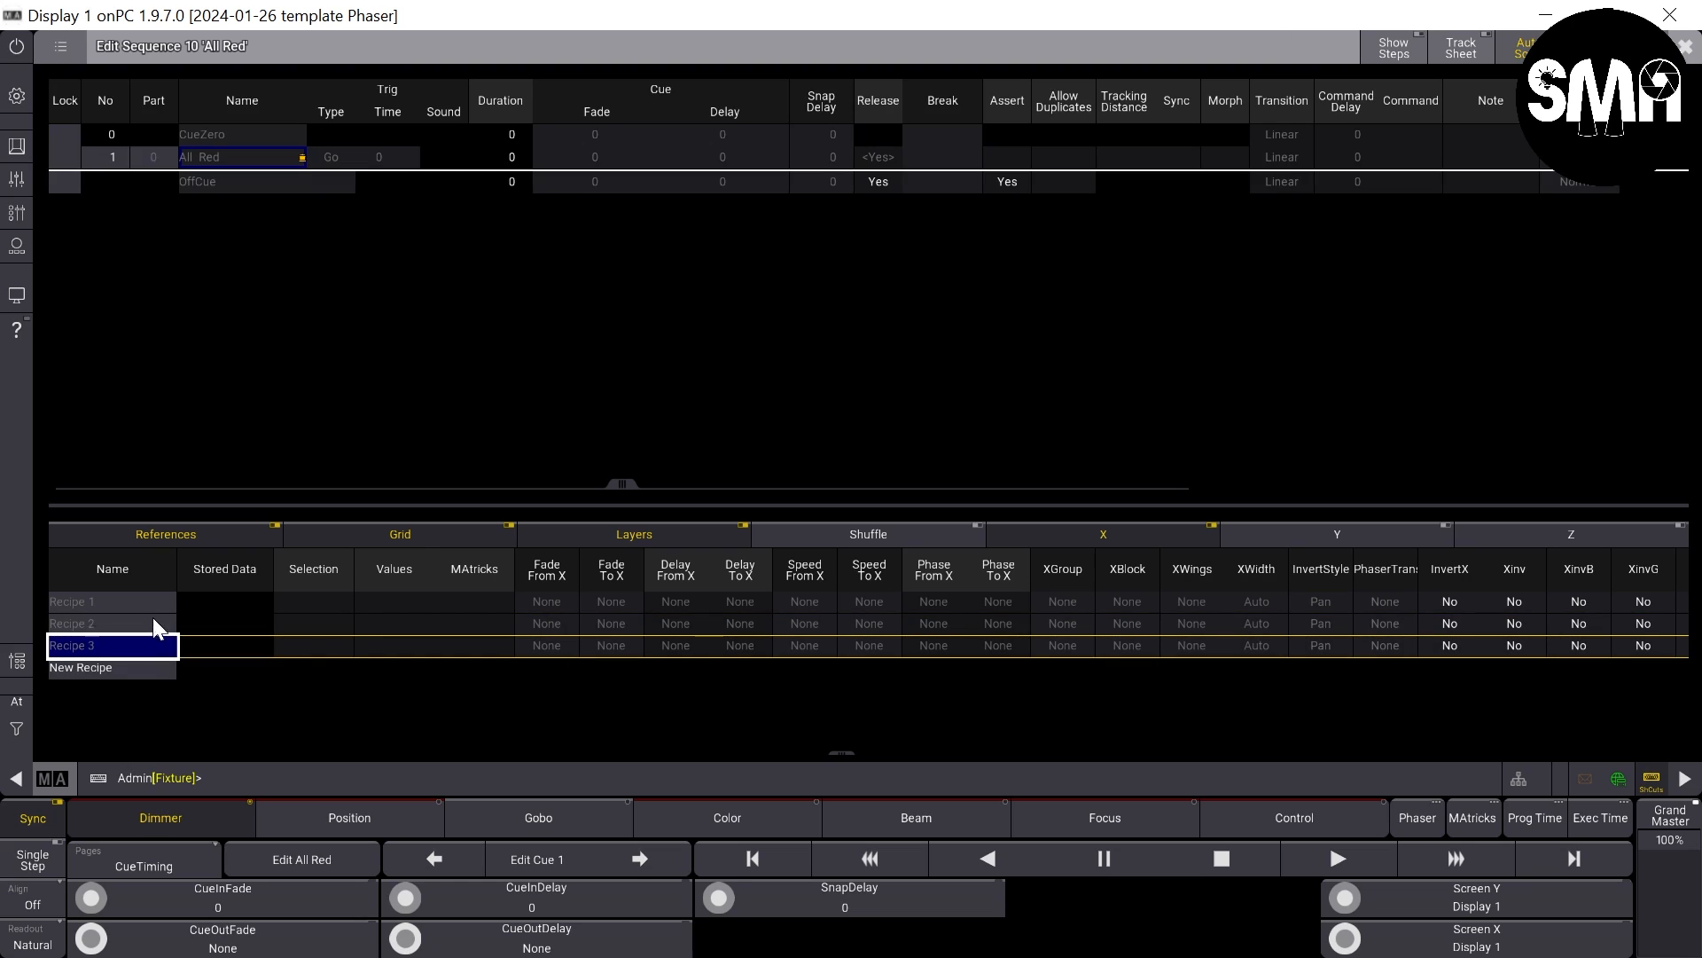
- Assign groups 2 Spot, 3 Wash and 5 LED as the selections of recipes 1, 2 and 3, widening the Selection column
click(317, 599)
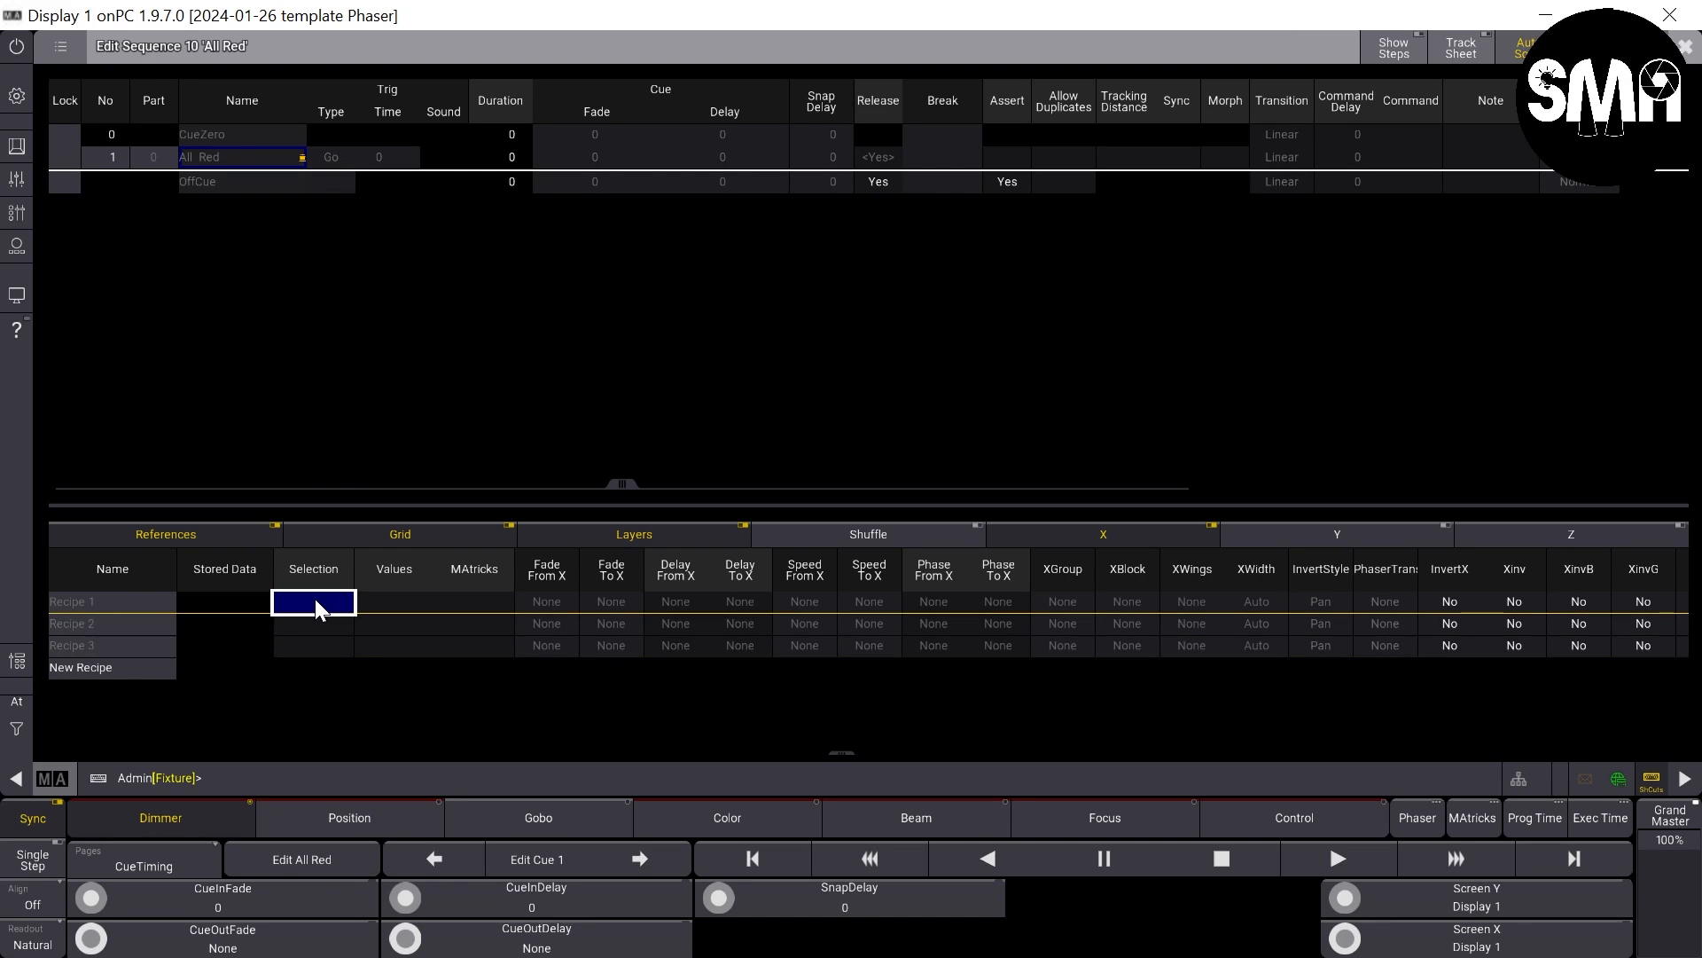
click(315, 599)
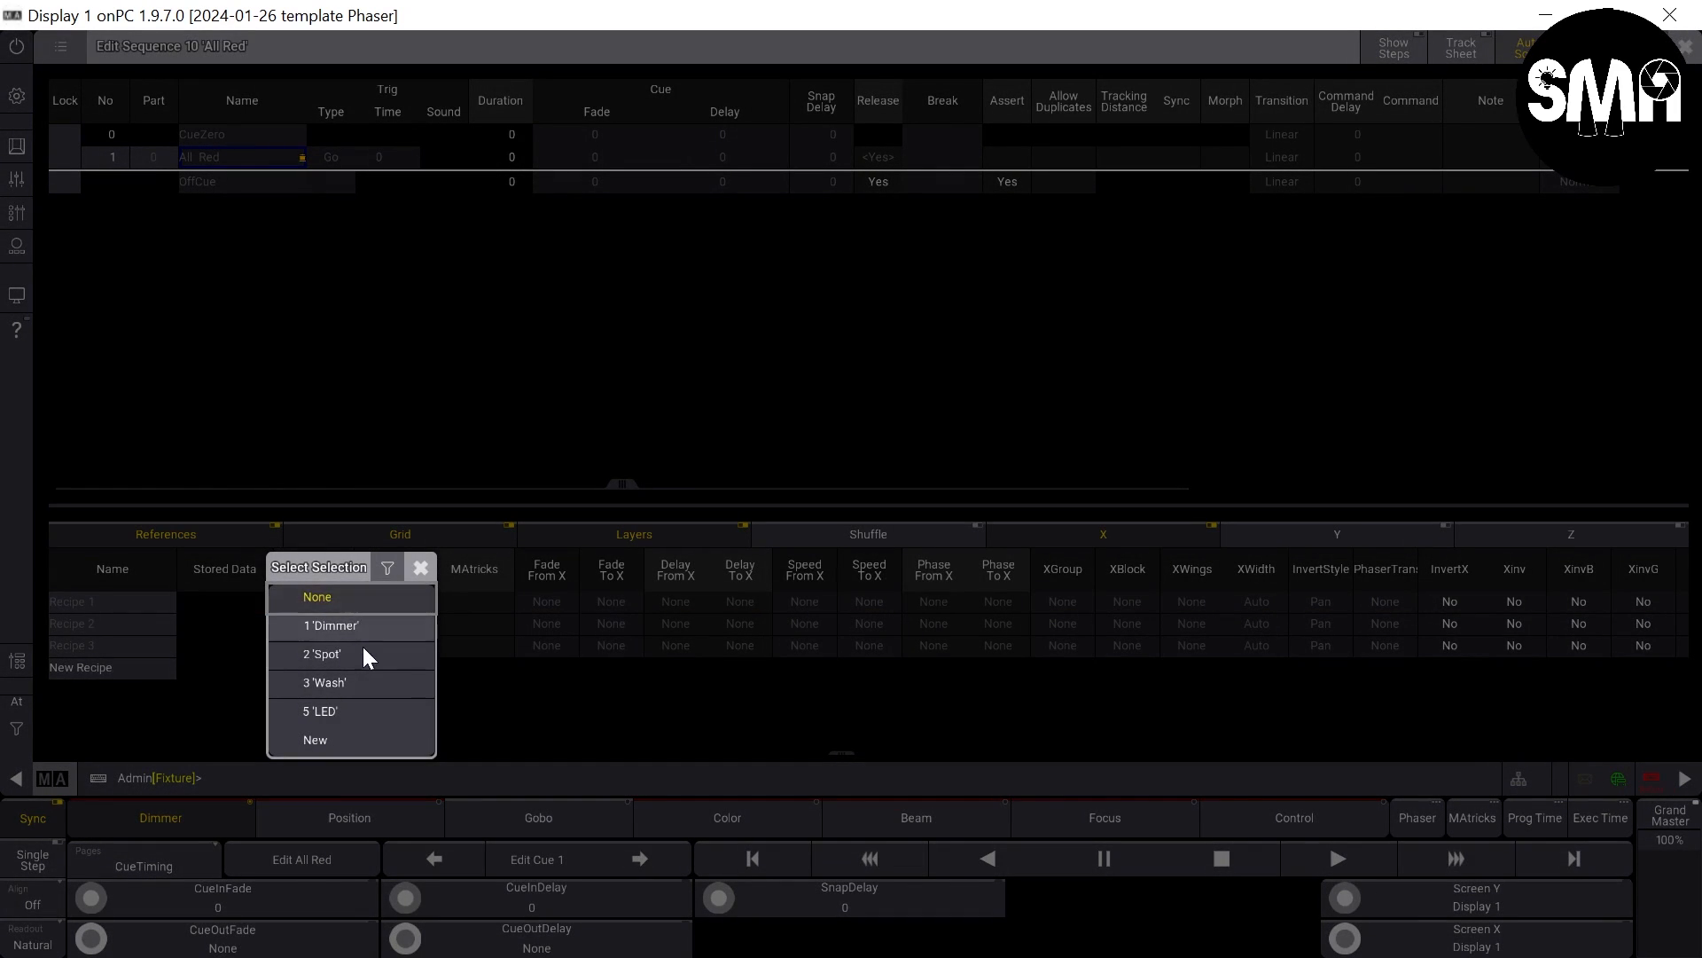
click(362, 652)
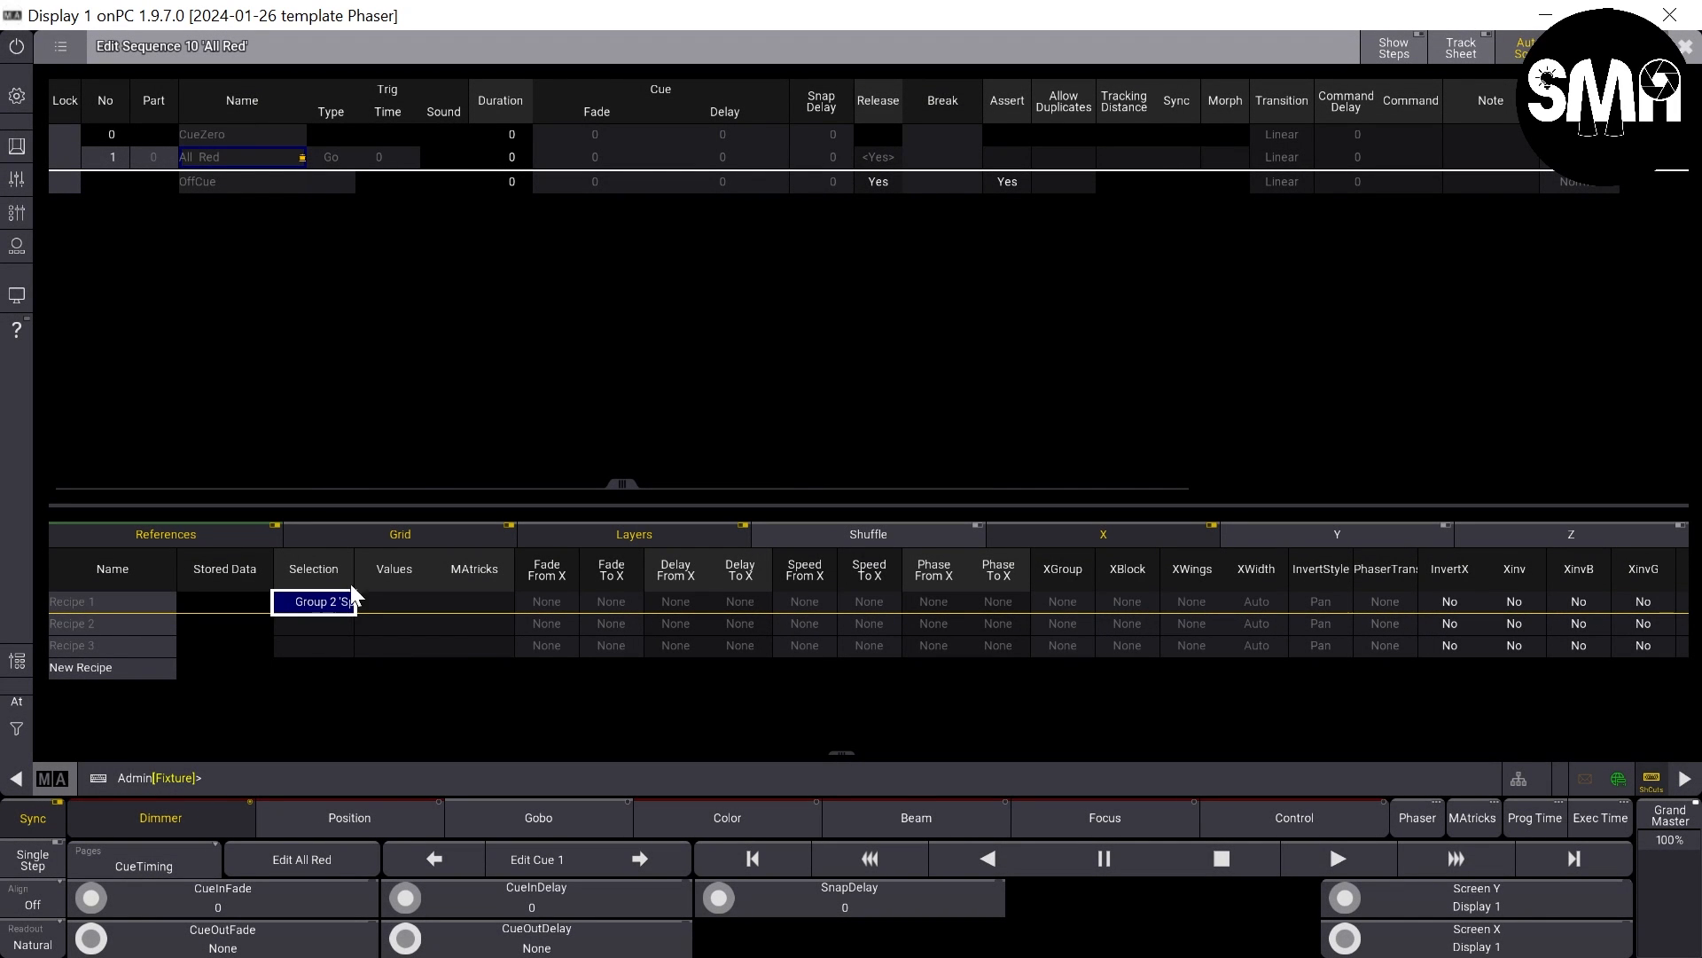
drag(354, 573, 429, 586)
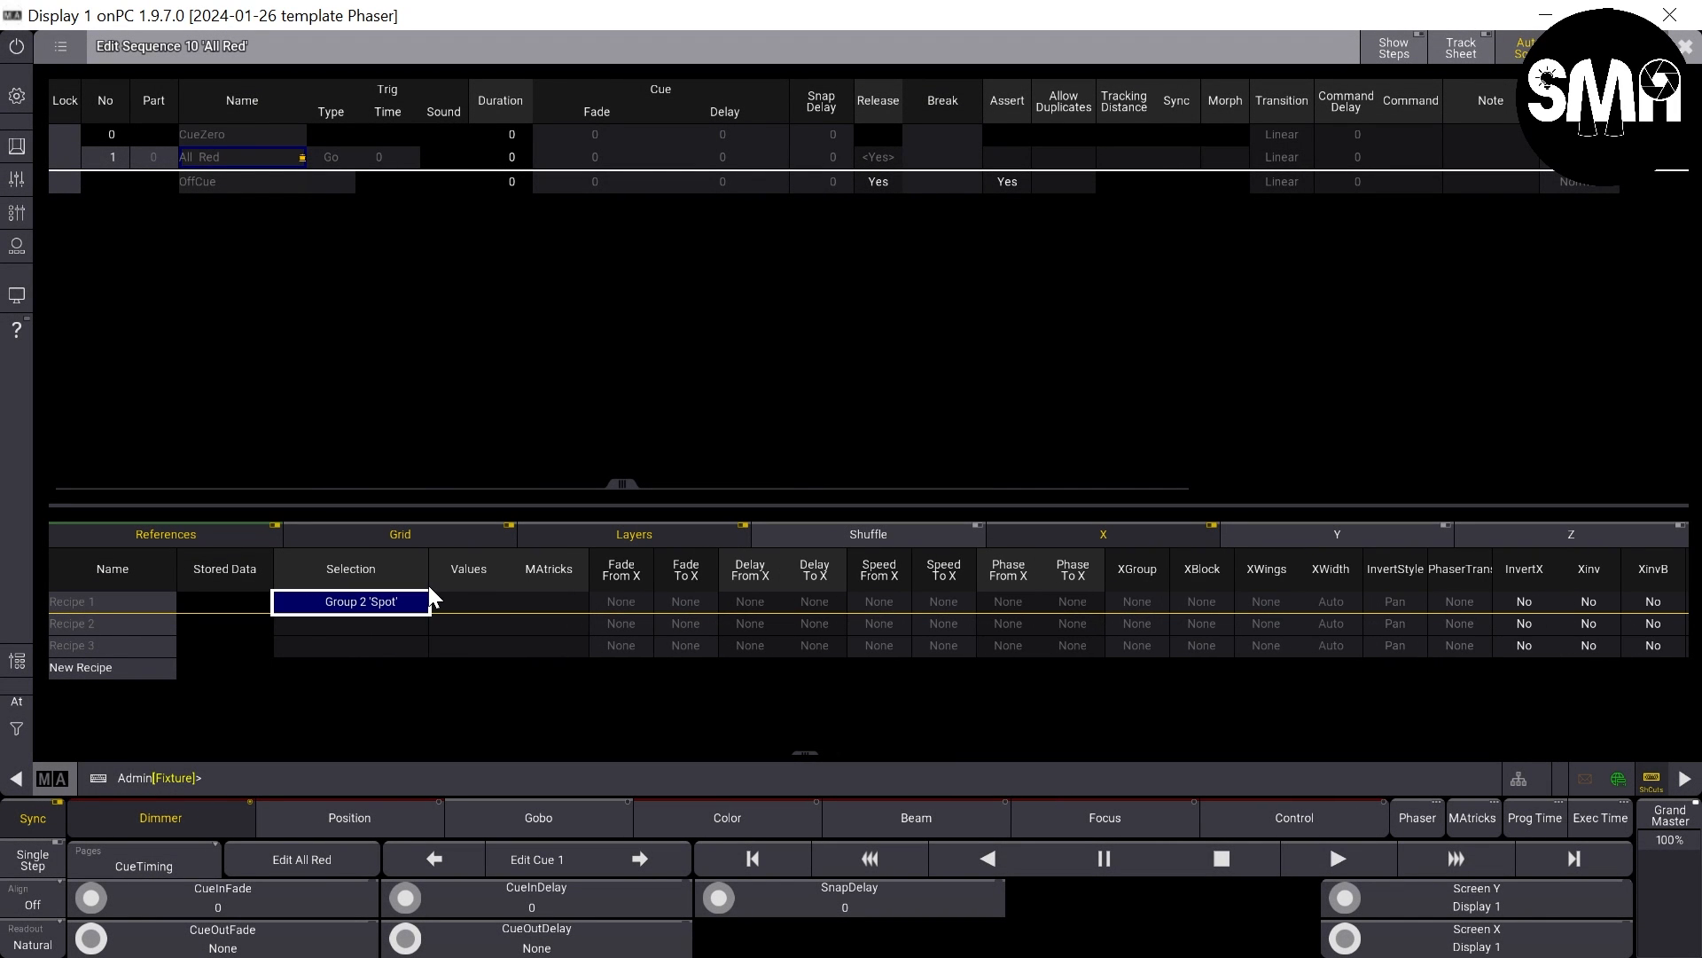
click(360, 621)
click(360, 621)
click(404, 709)
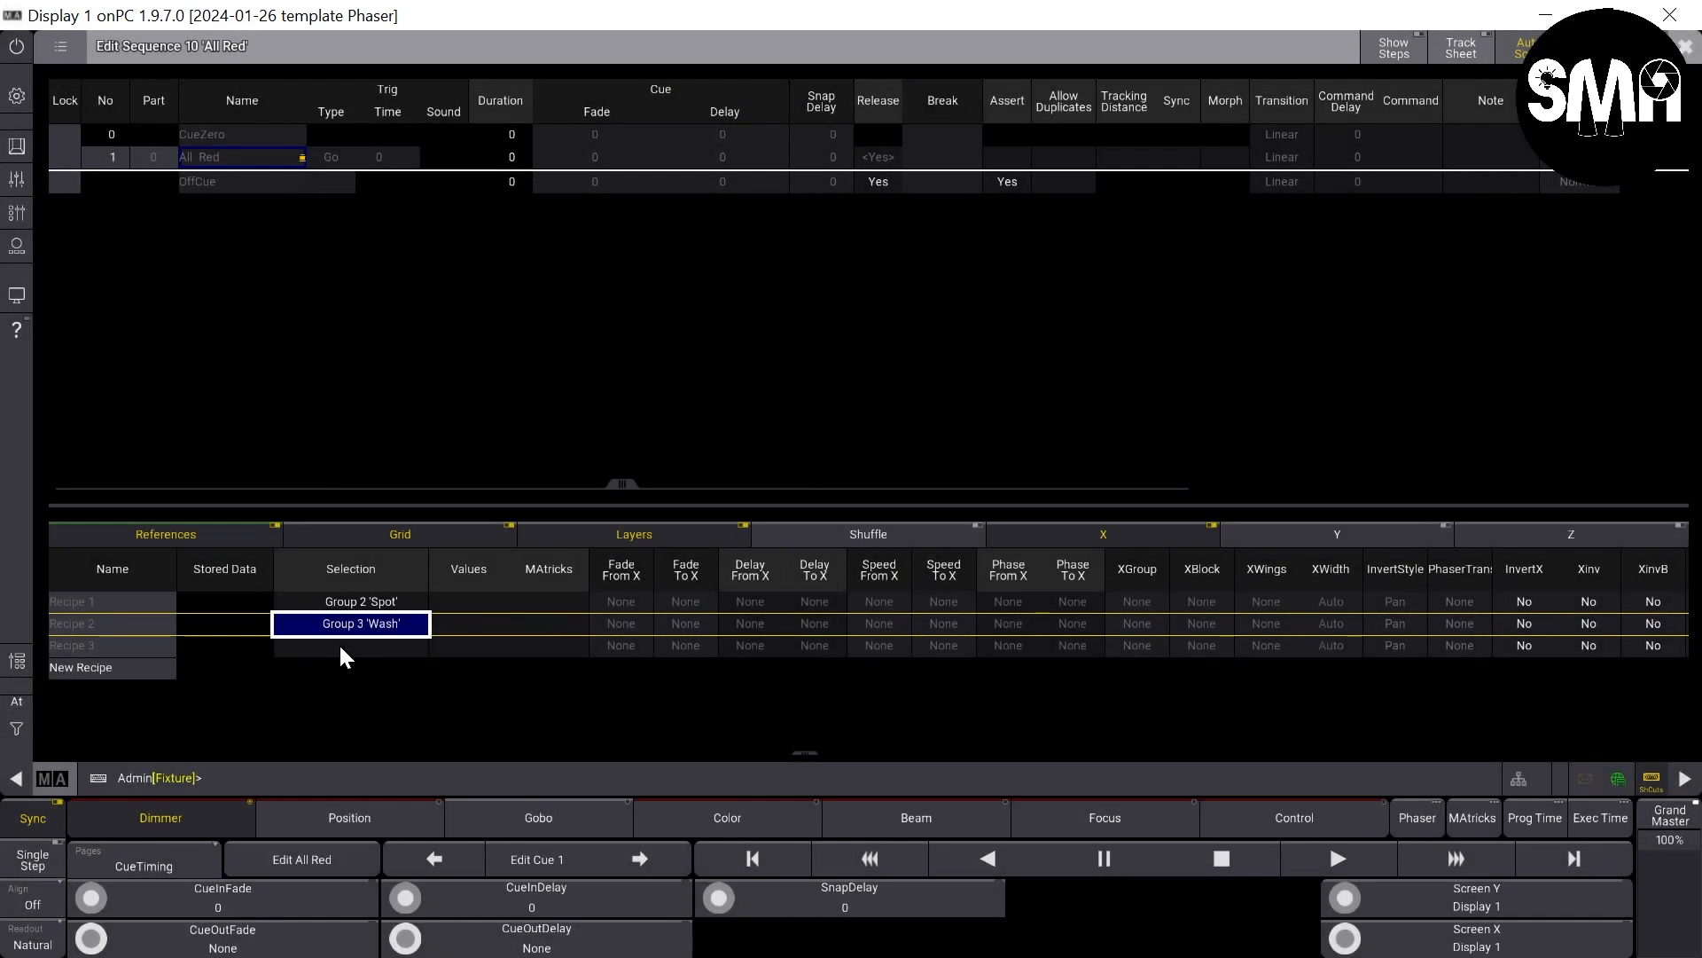
click(338, 642)
click(339, 642)
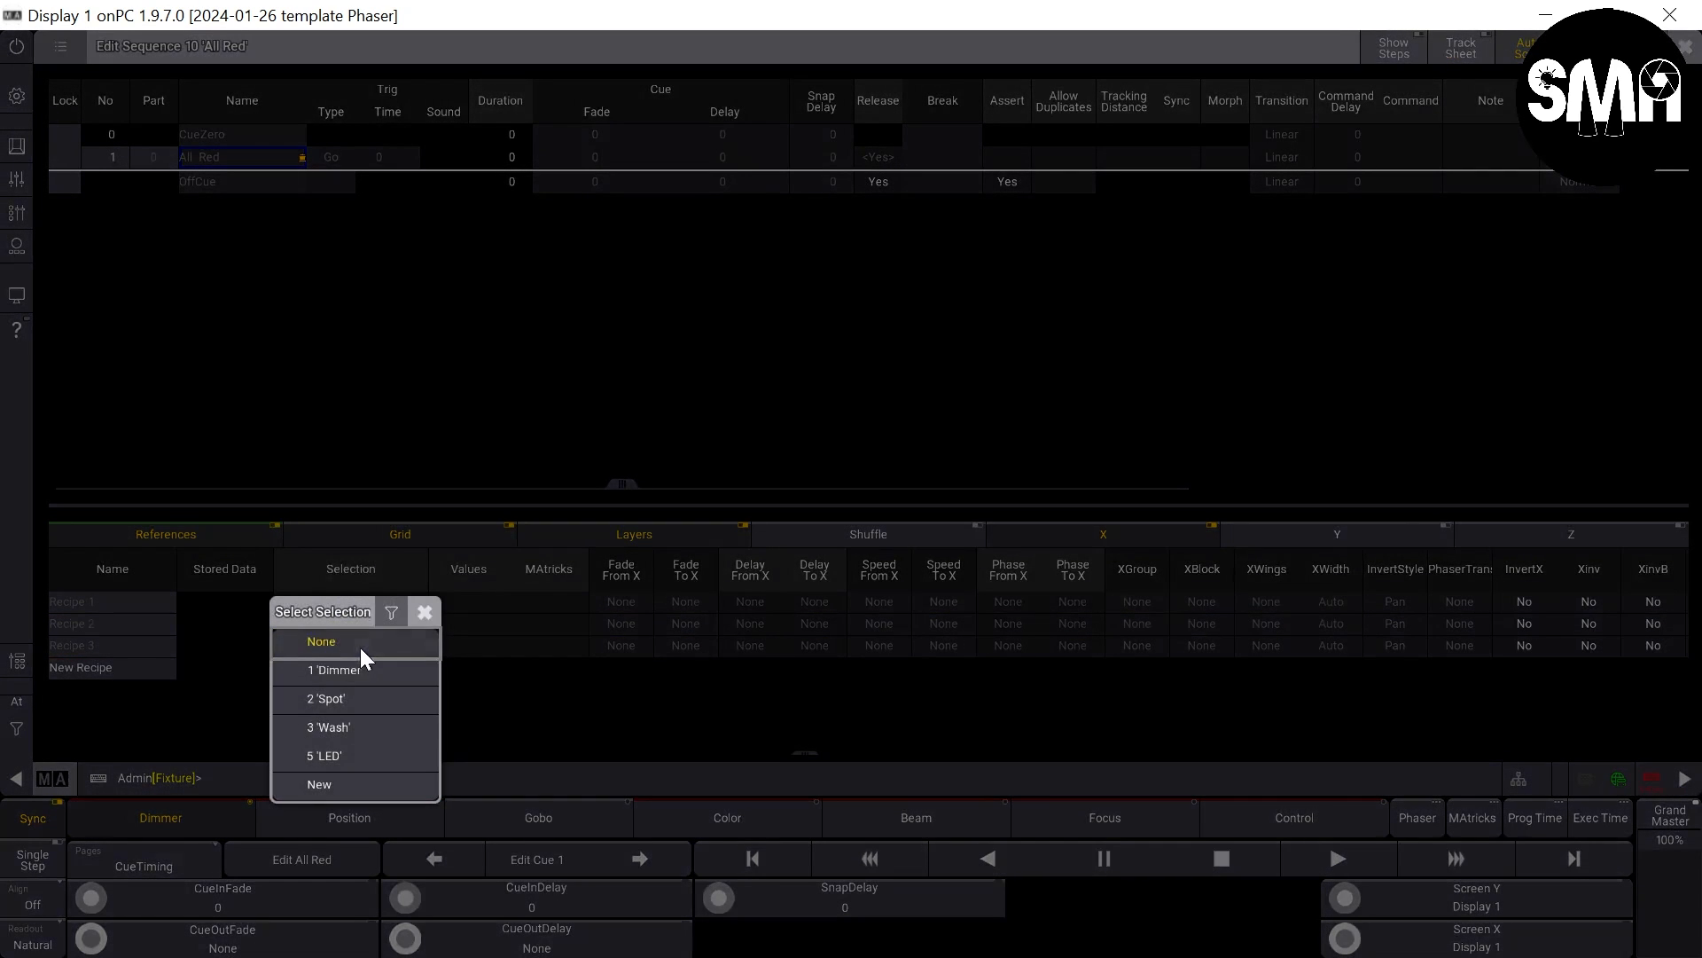
click(377, 755)
- Widen the Values column and assign color preset 1 Red to all three recipe lines
click(480, 650)
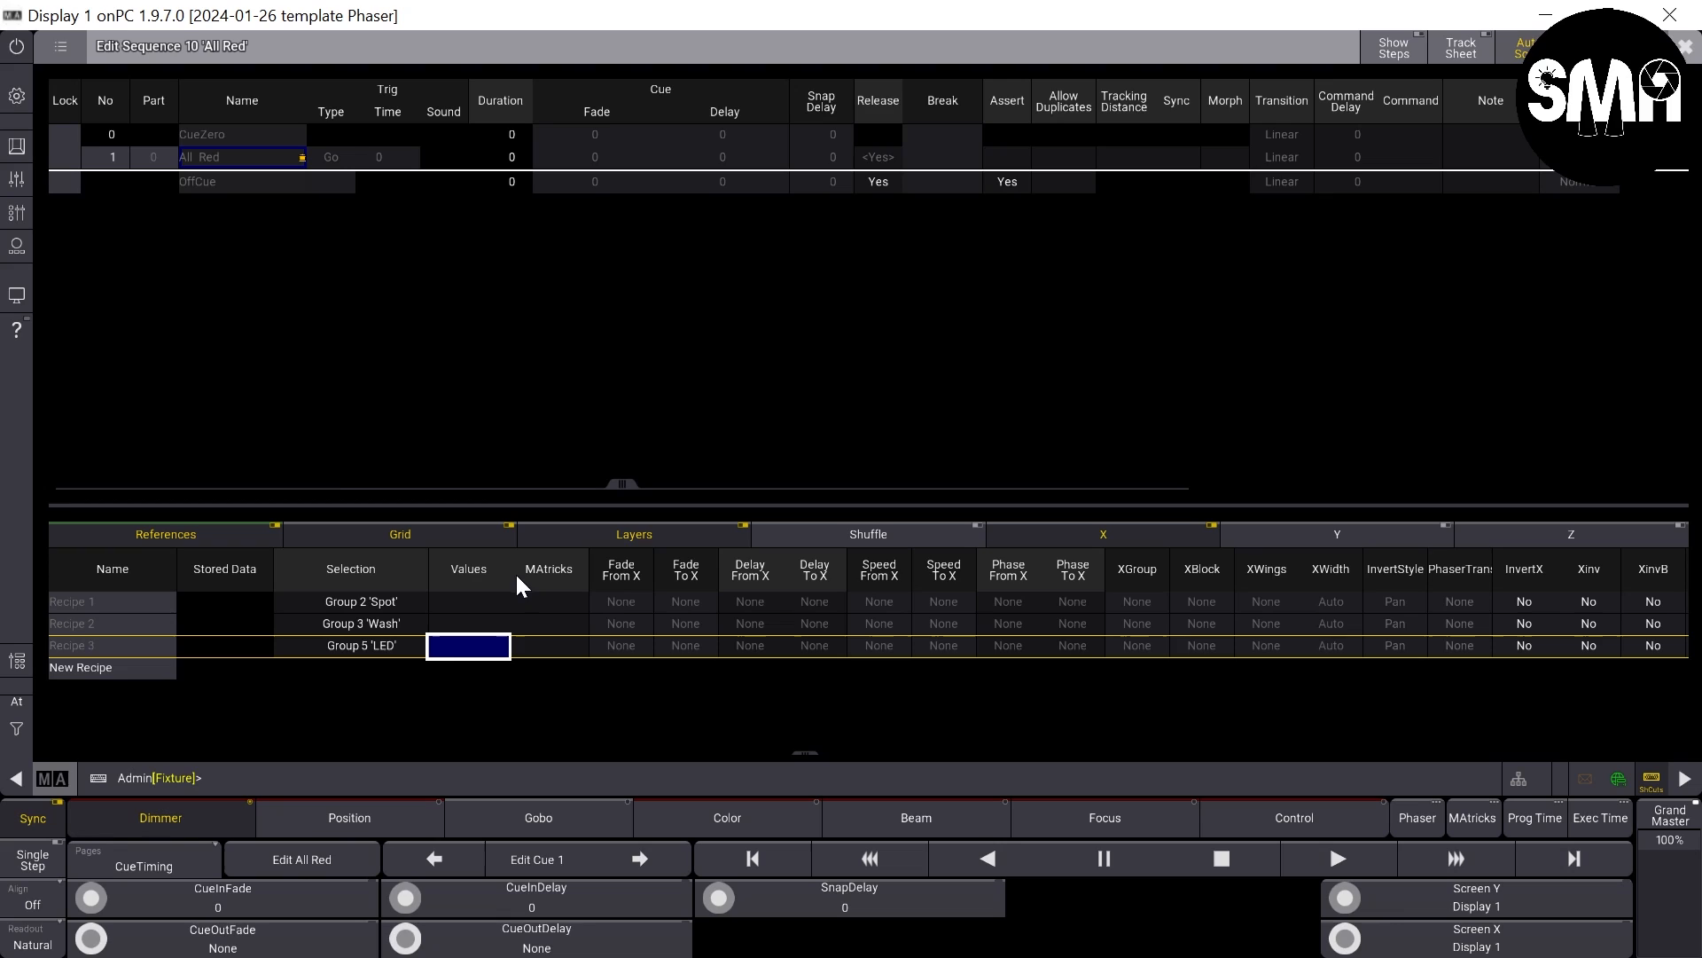
drag(513, 569, 637, 578)
click(529, 665)
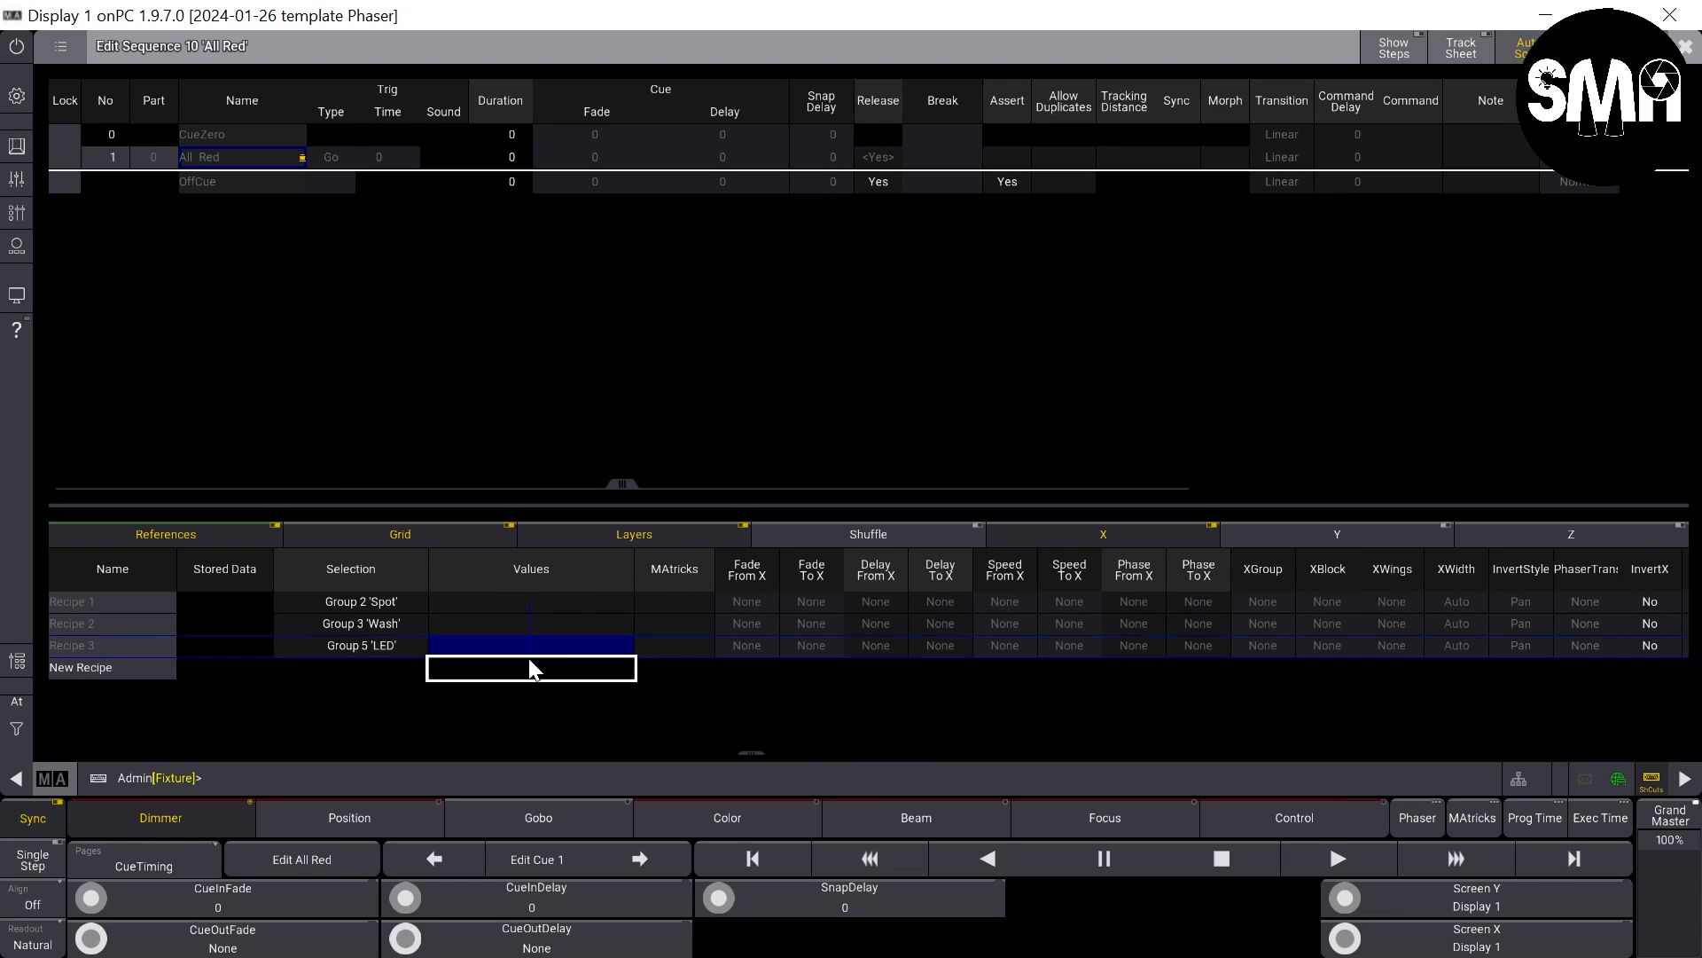
drag(529, 659, 529, 661)
right_click(525, 648)
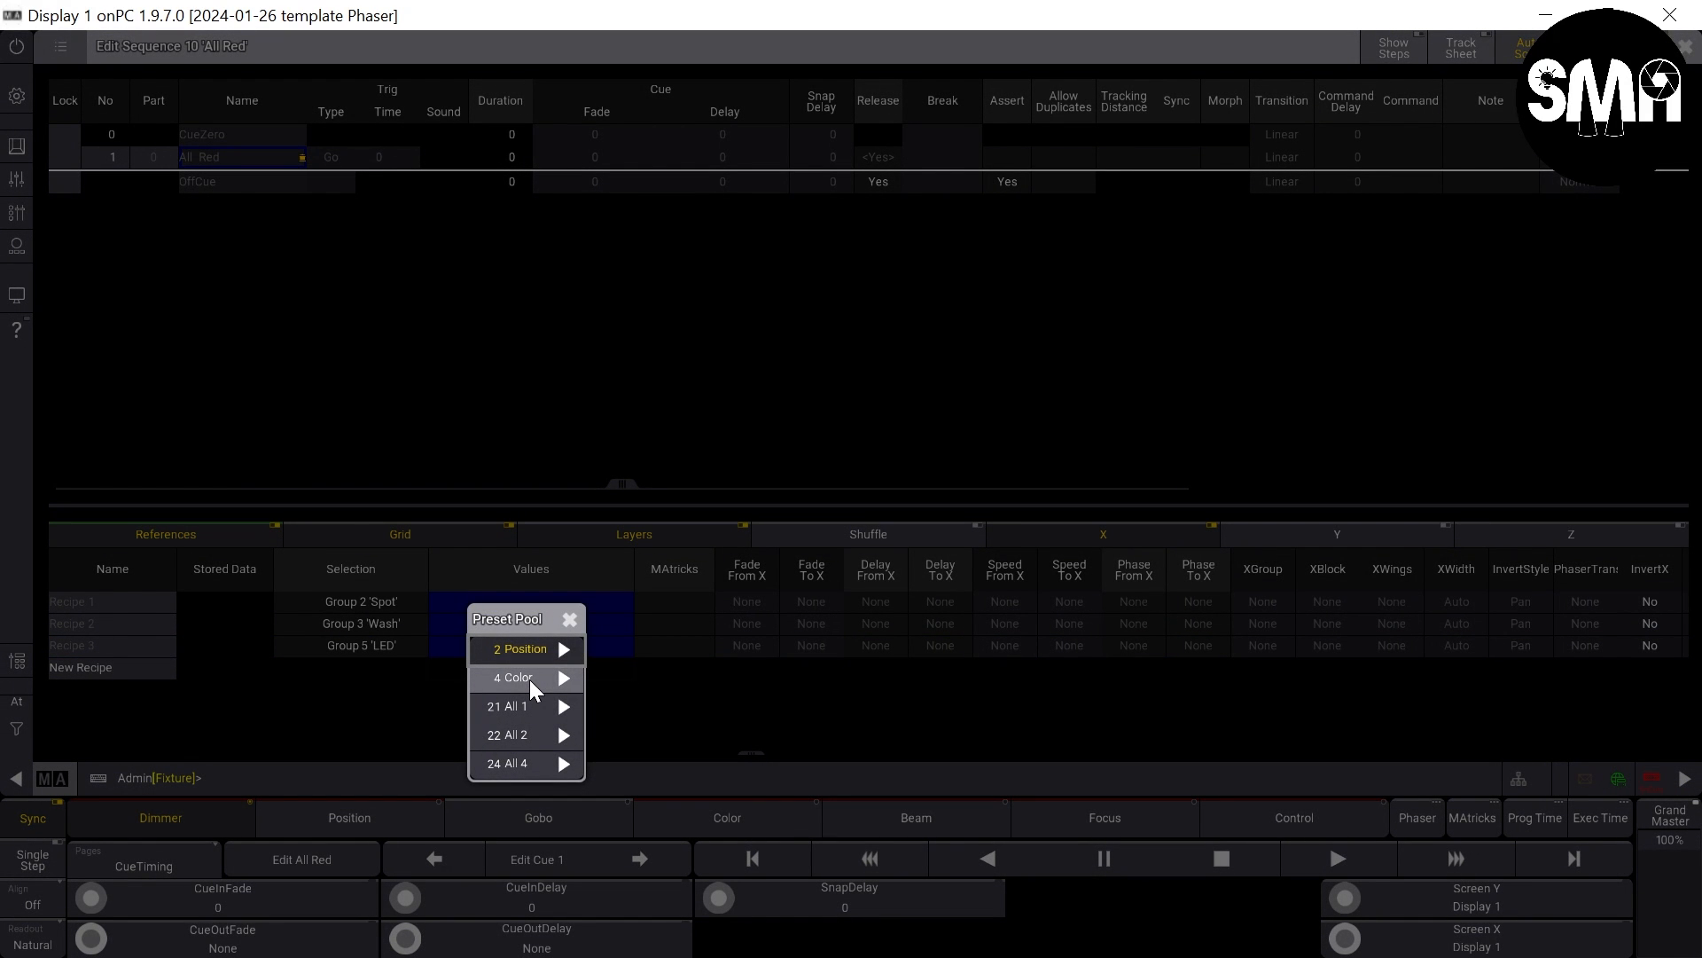
click(564, 680)
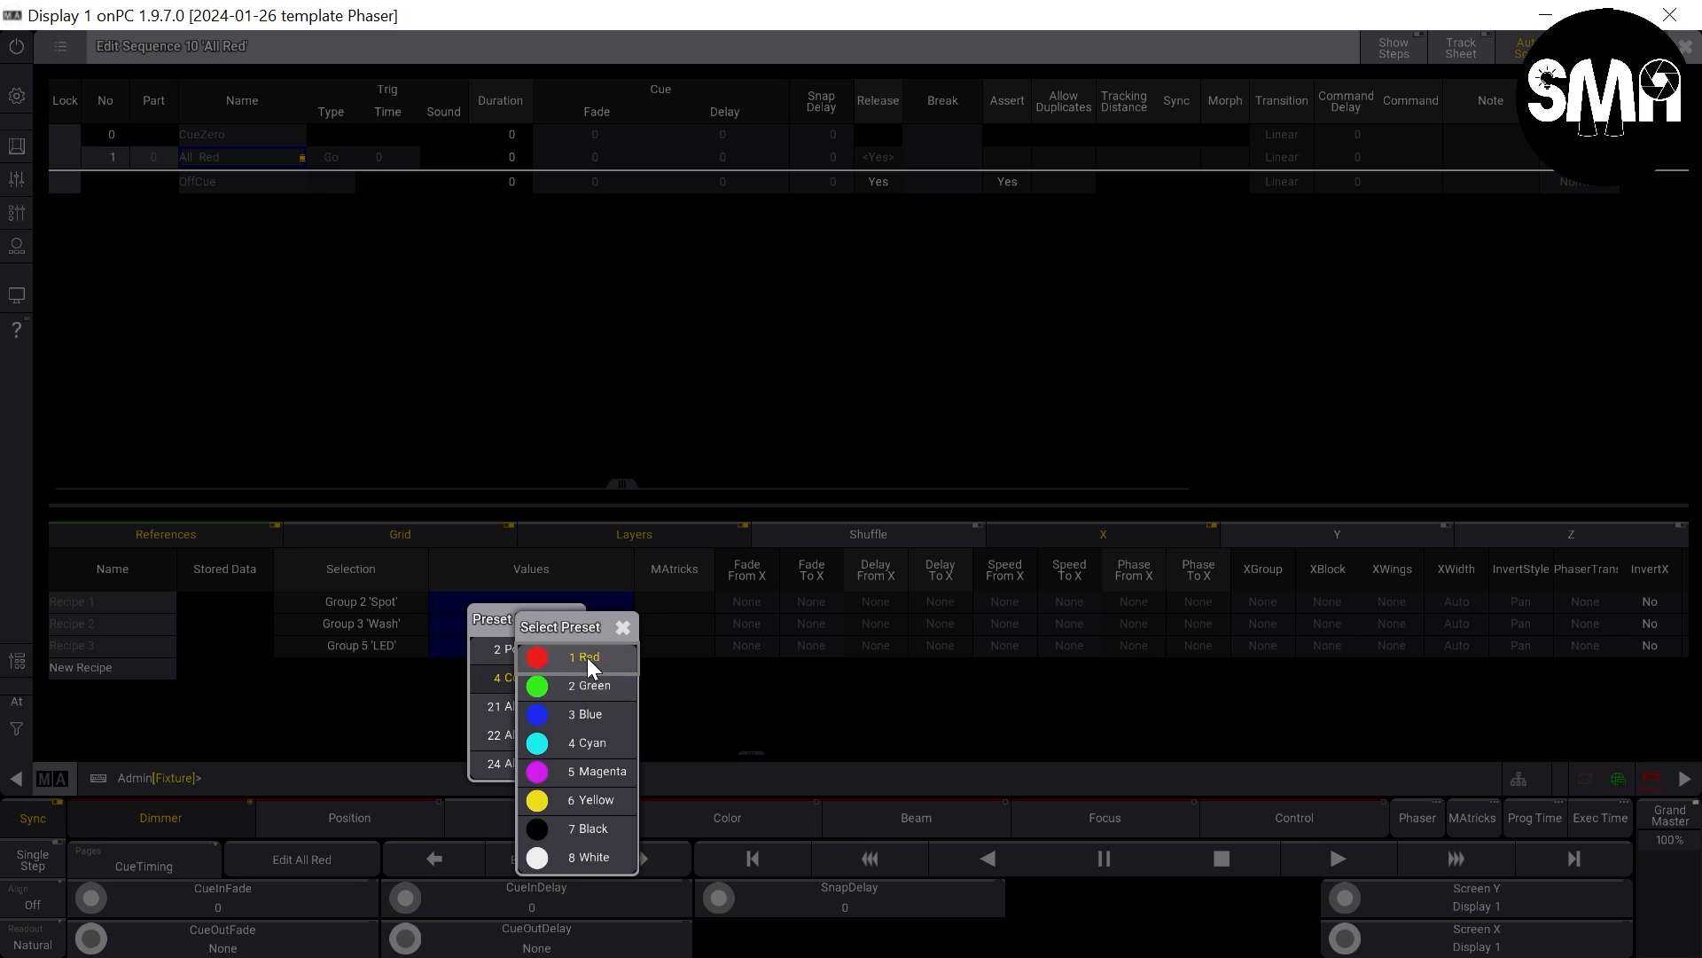
click(587, 657)
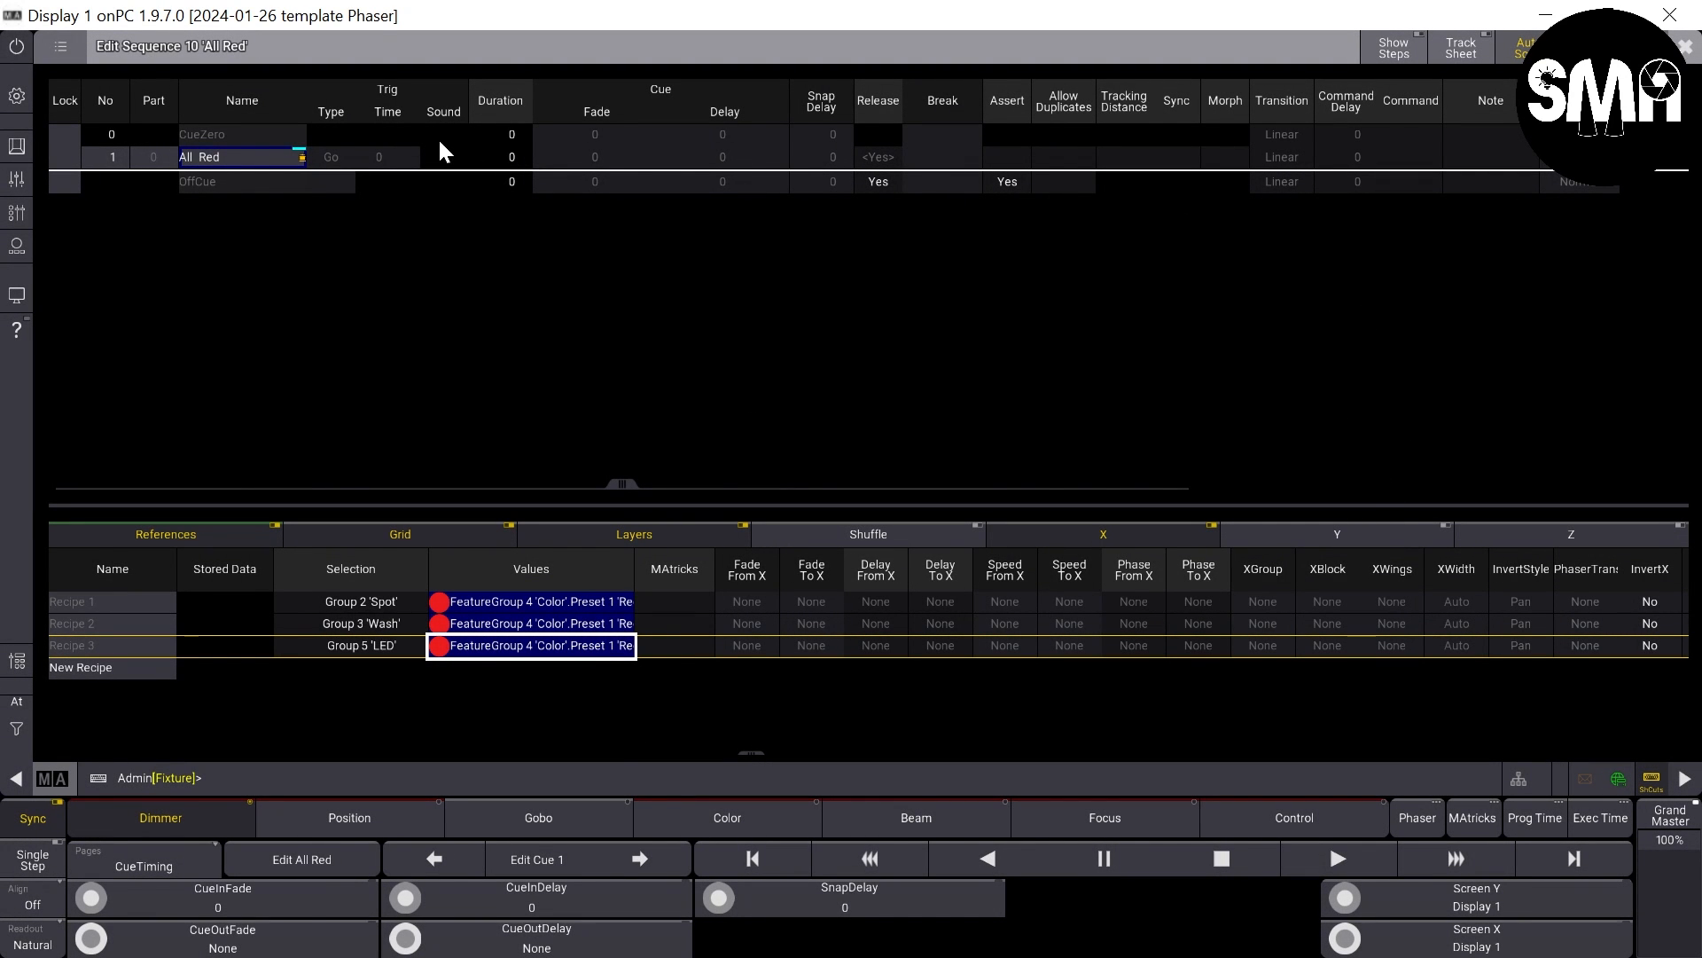
- Set the appearance of the All Red cue to 20 Red
drag(619, 482, 1135, 468)
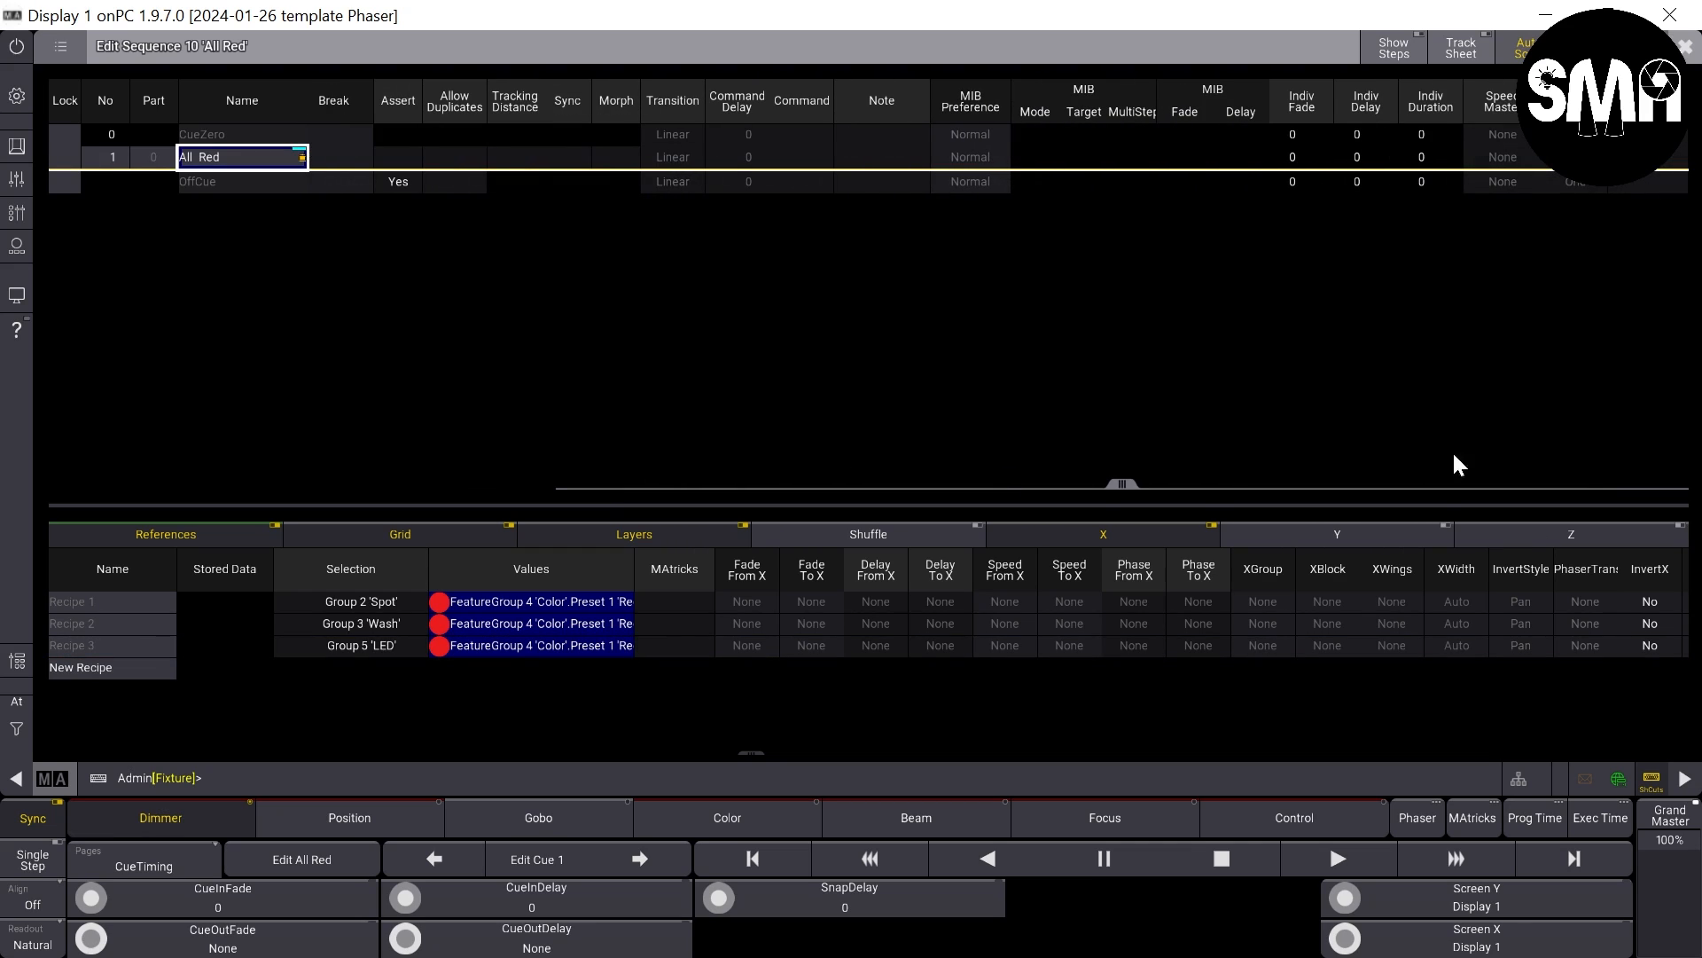
click(1671, 157)
click(1671, 157)
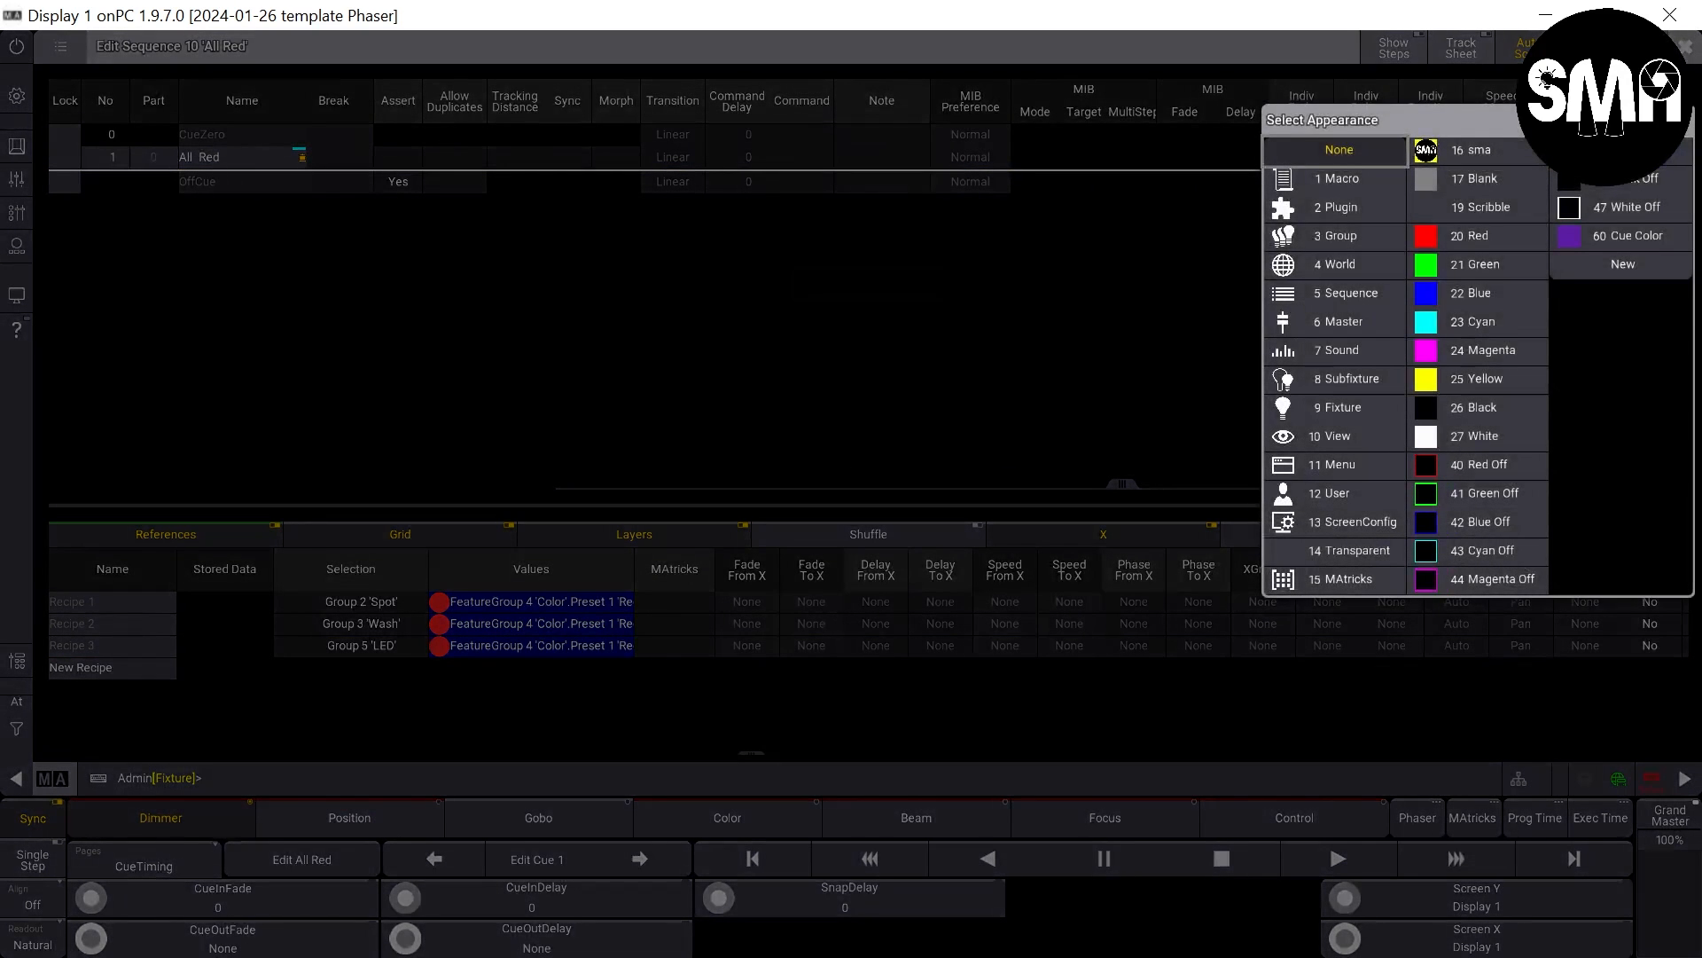
click(1476, 232)
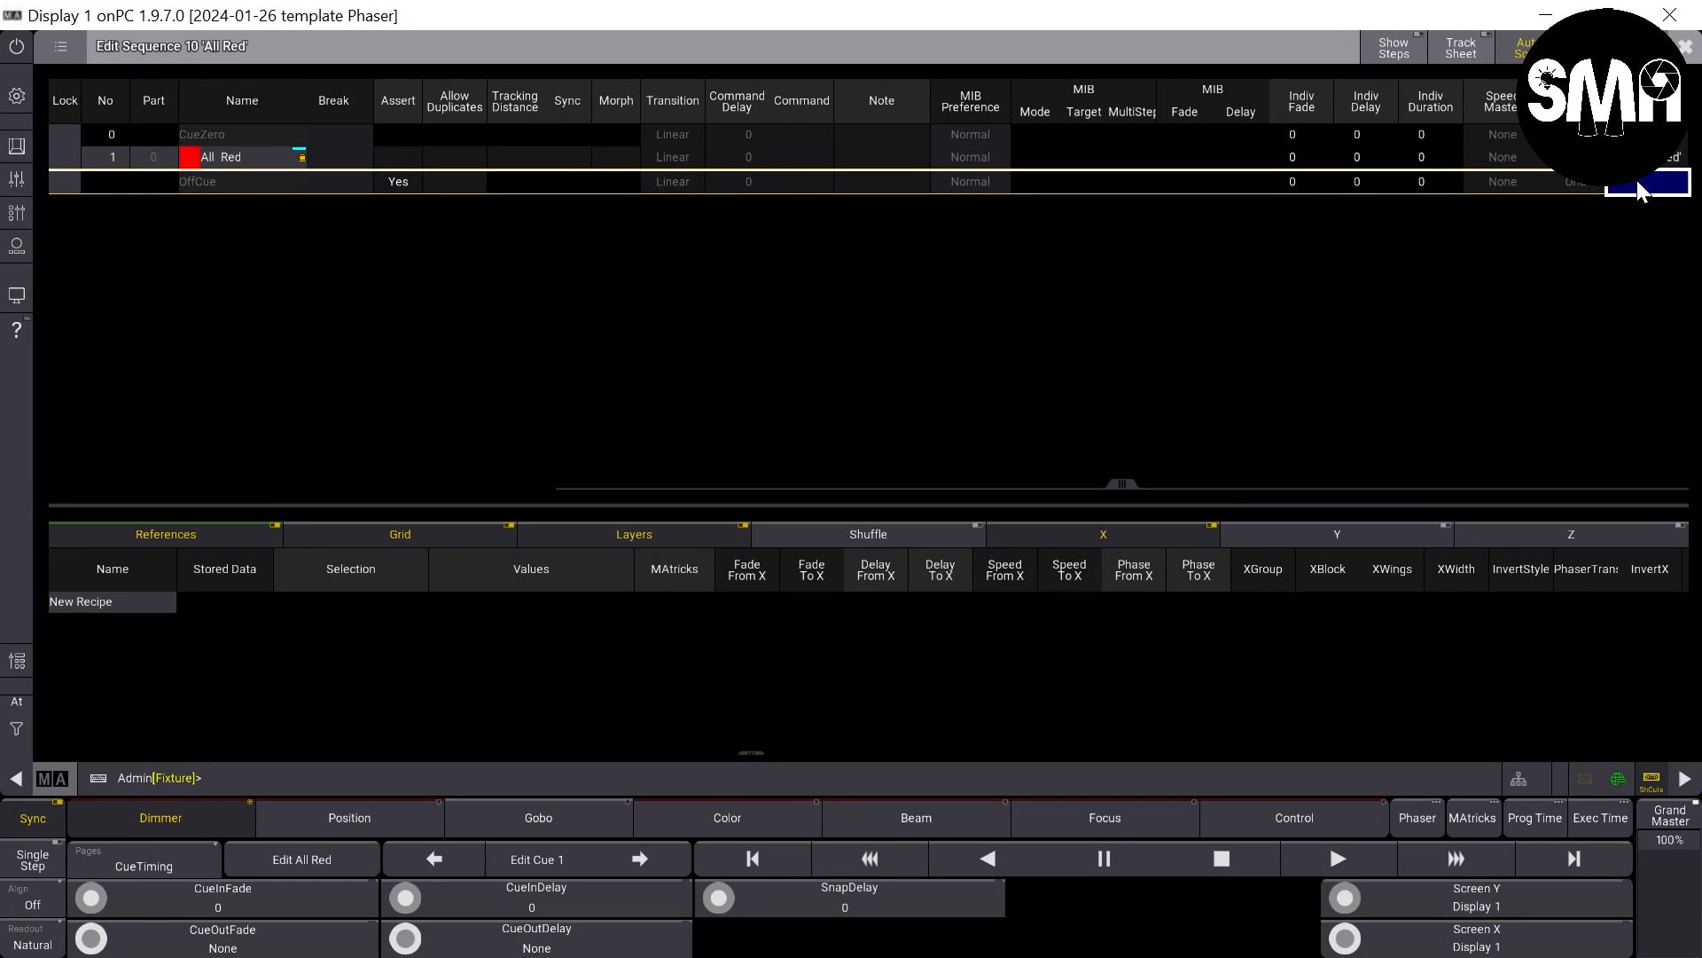
click(1673, 157)
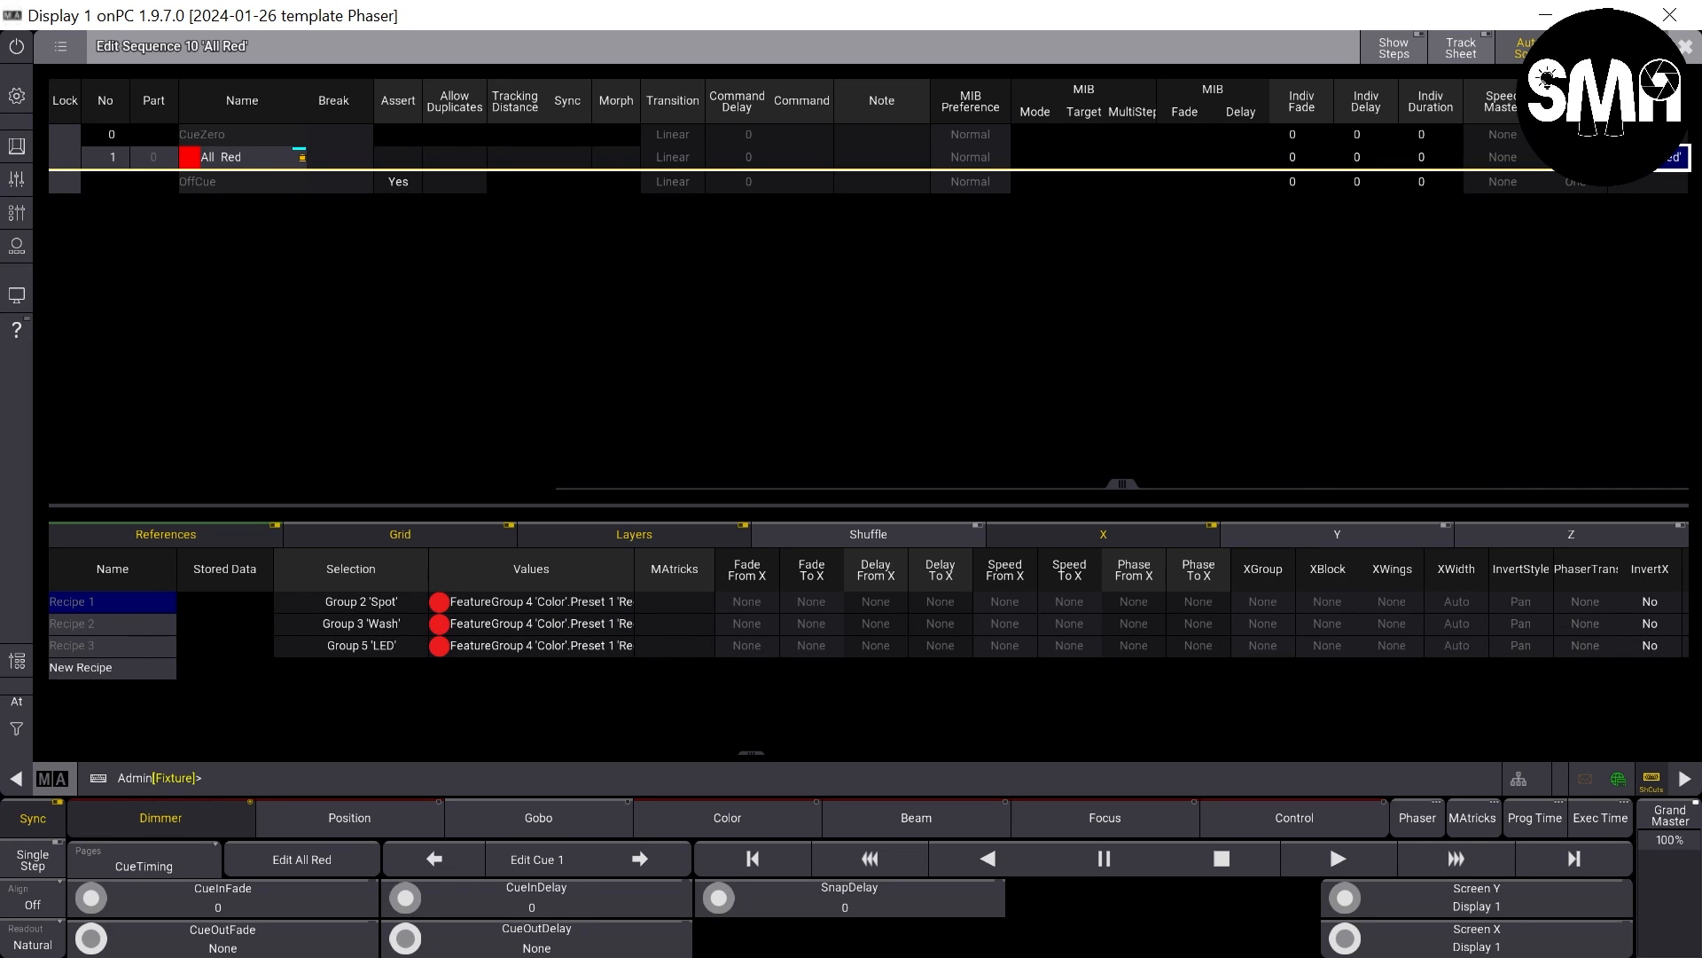
- Set the sequence's appearance to 40 Red Off, enable Prefer Cue Appearance and close the sequence editor
click(1614, 46)
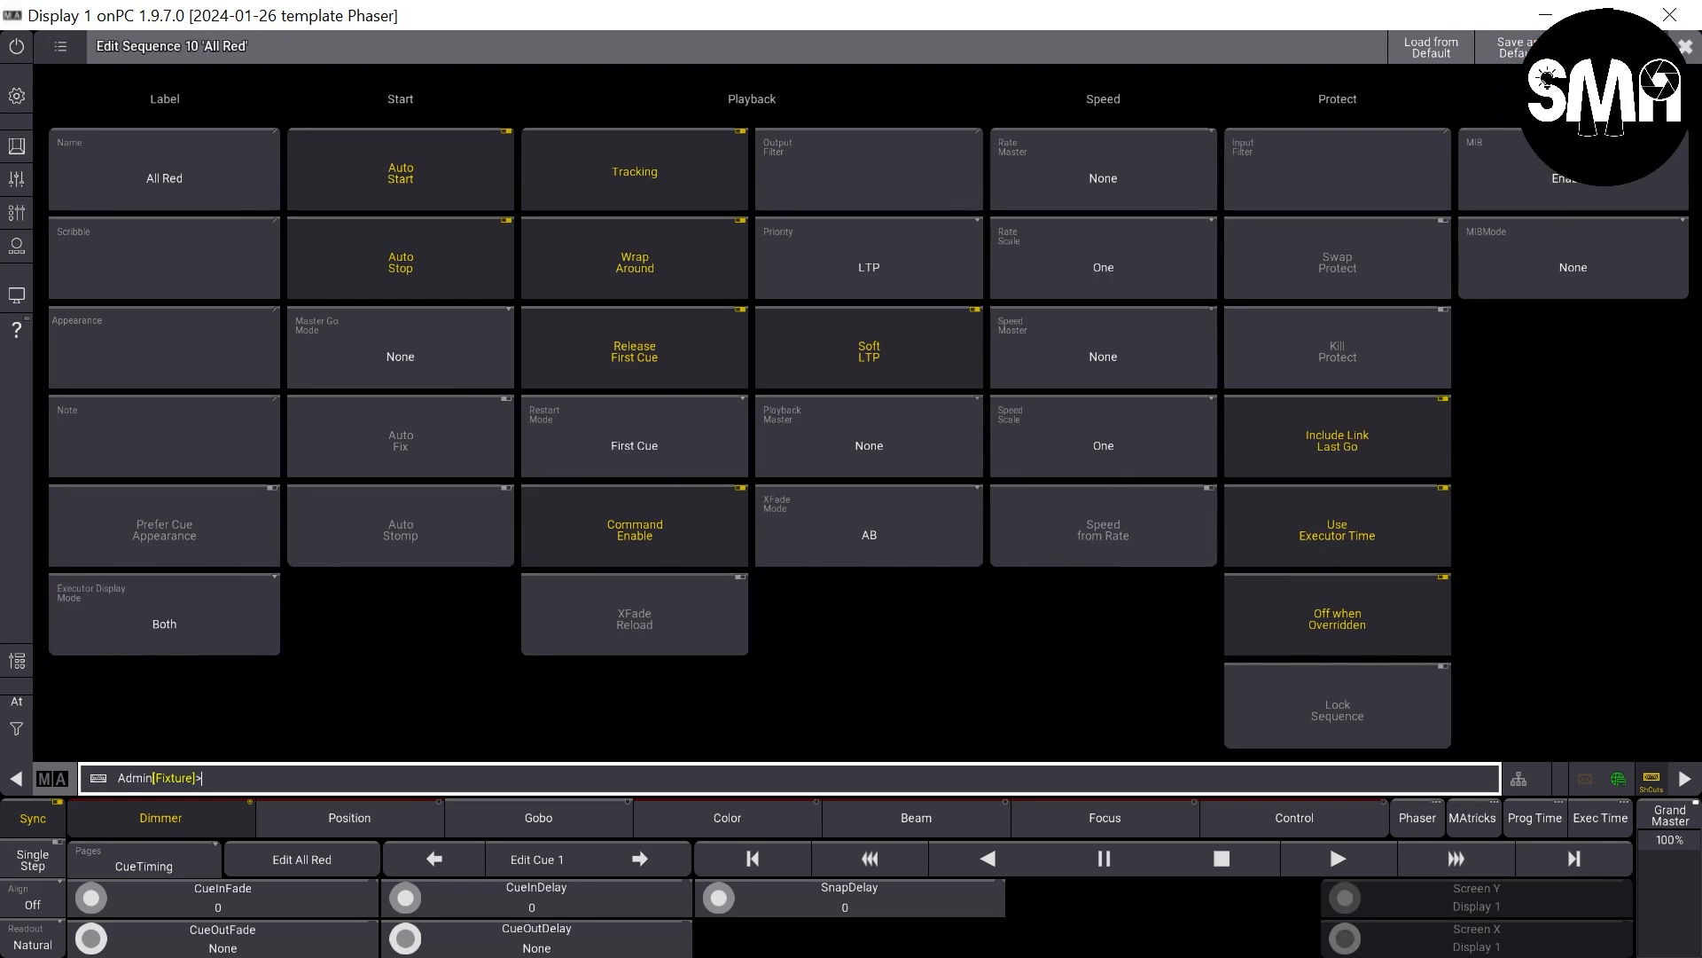
click(163, 340)
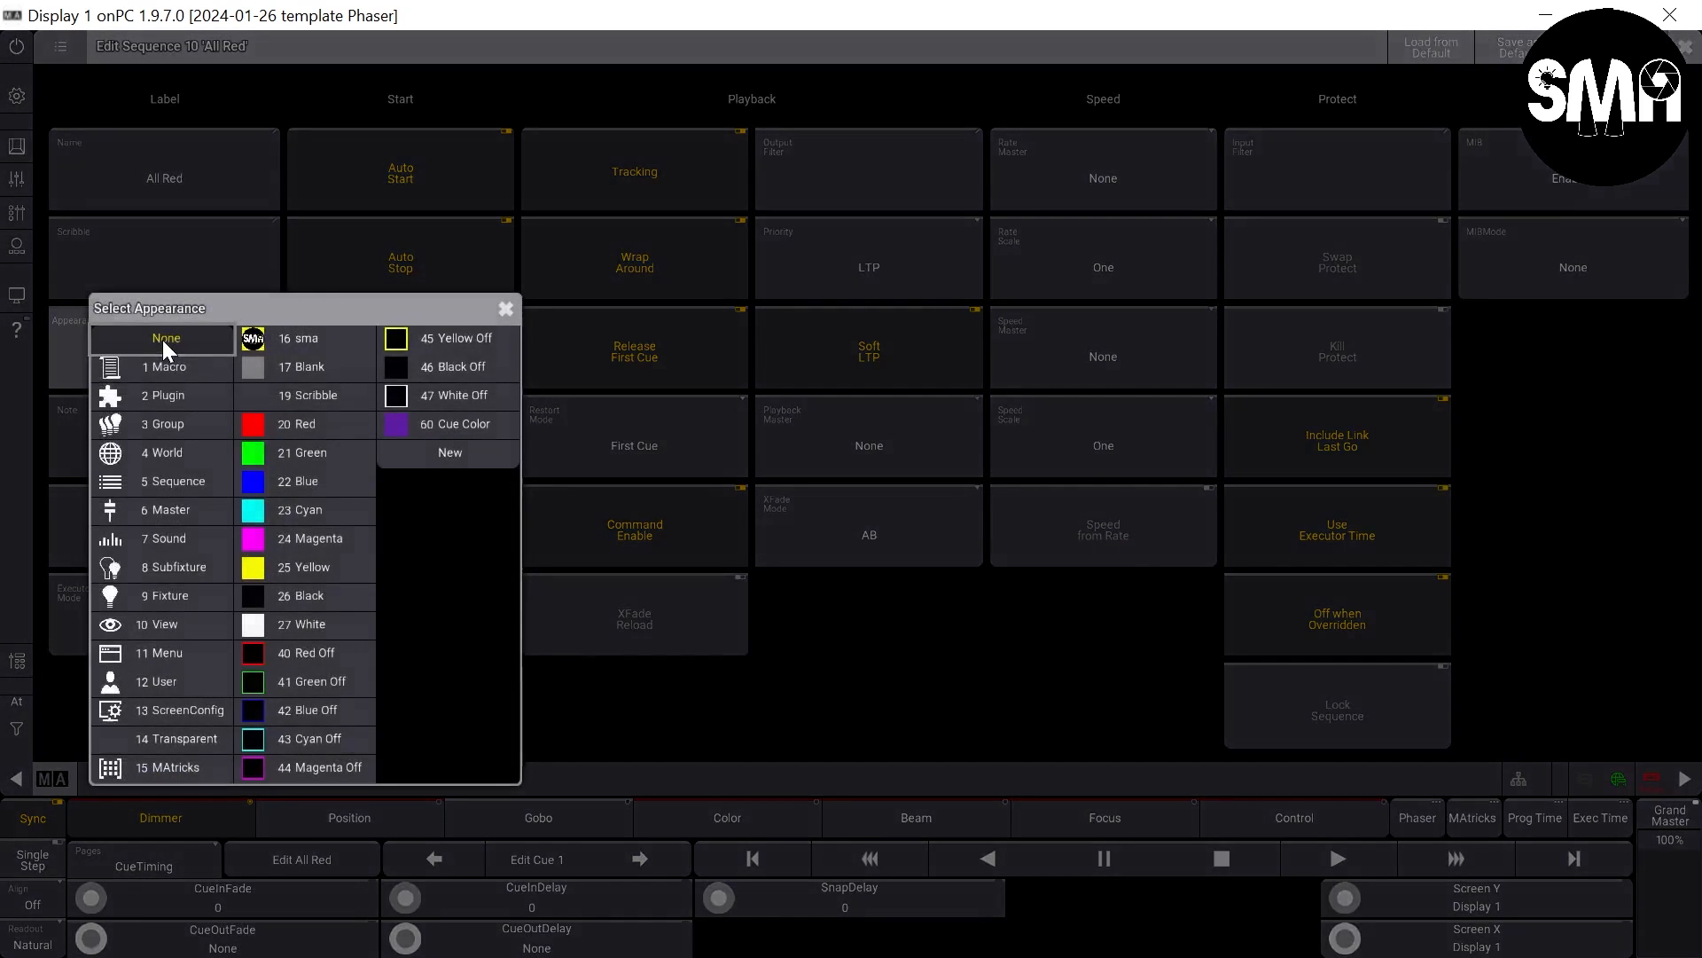
click(289, 655)
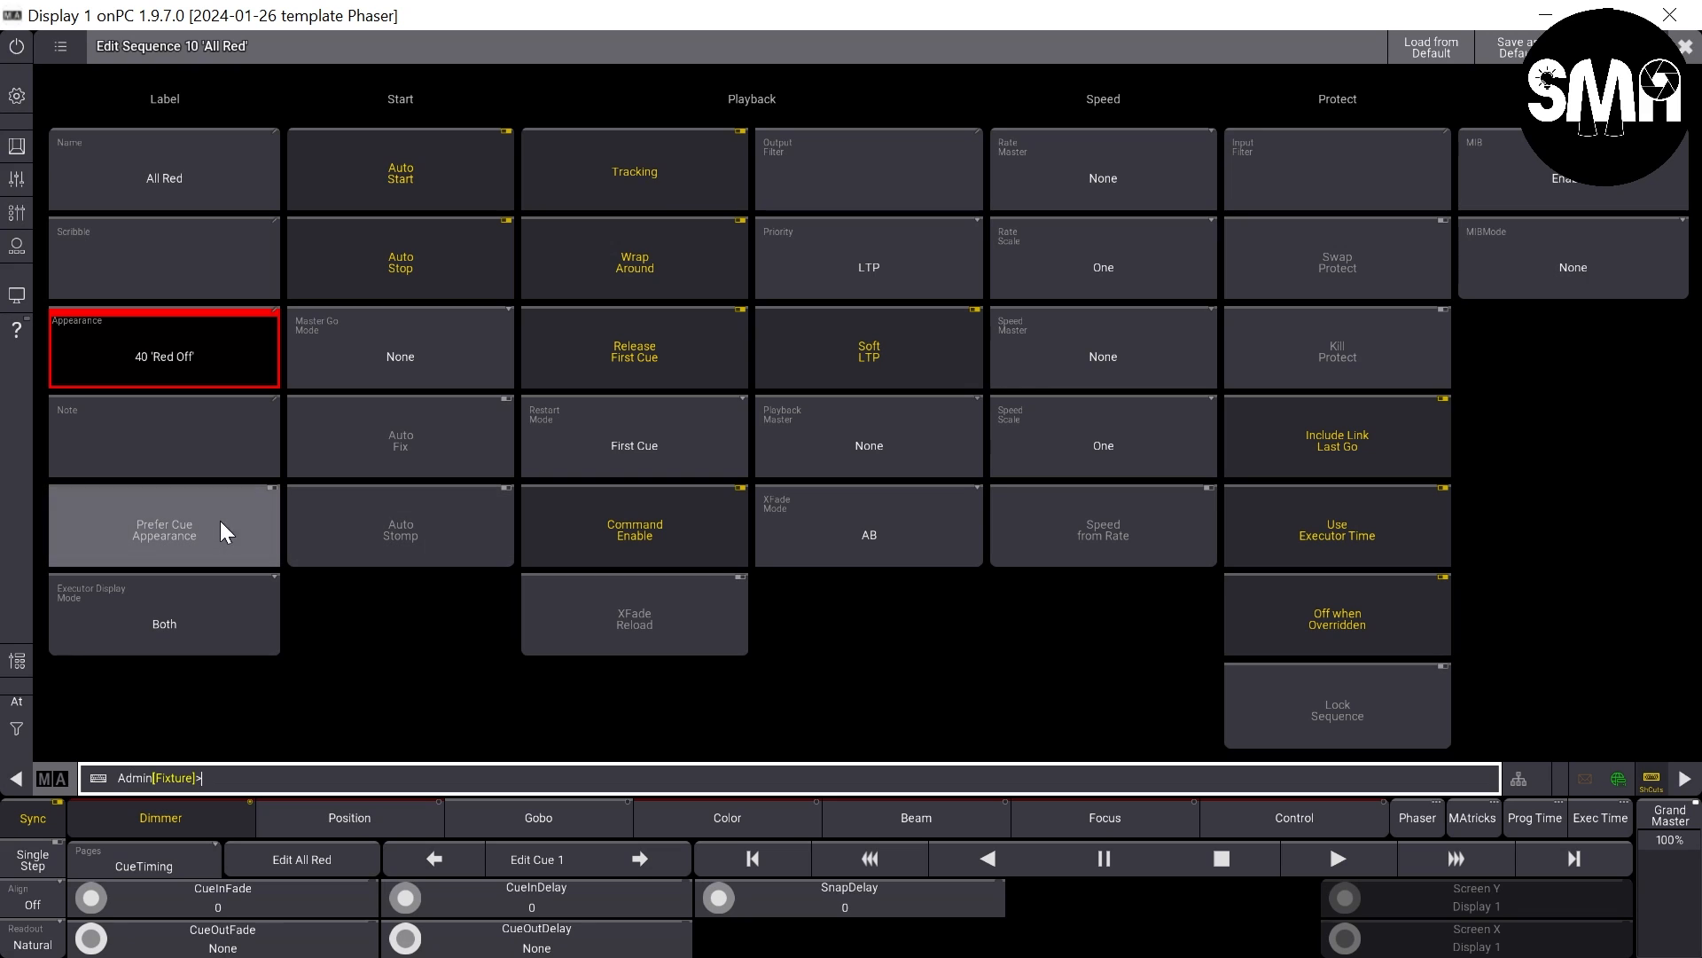
click(131, 540)
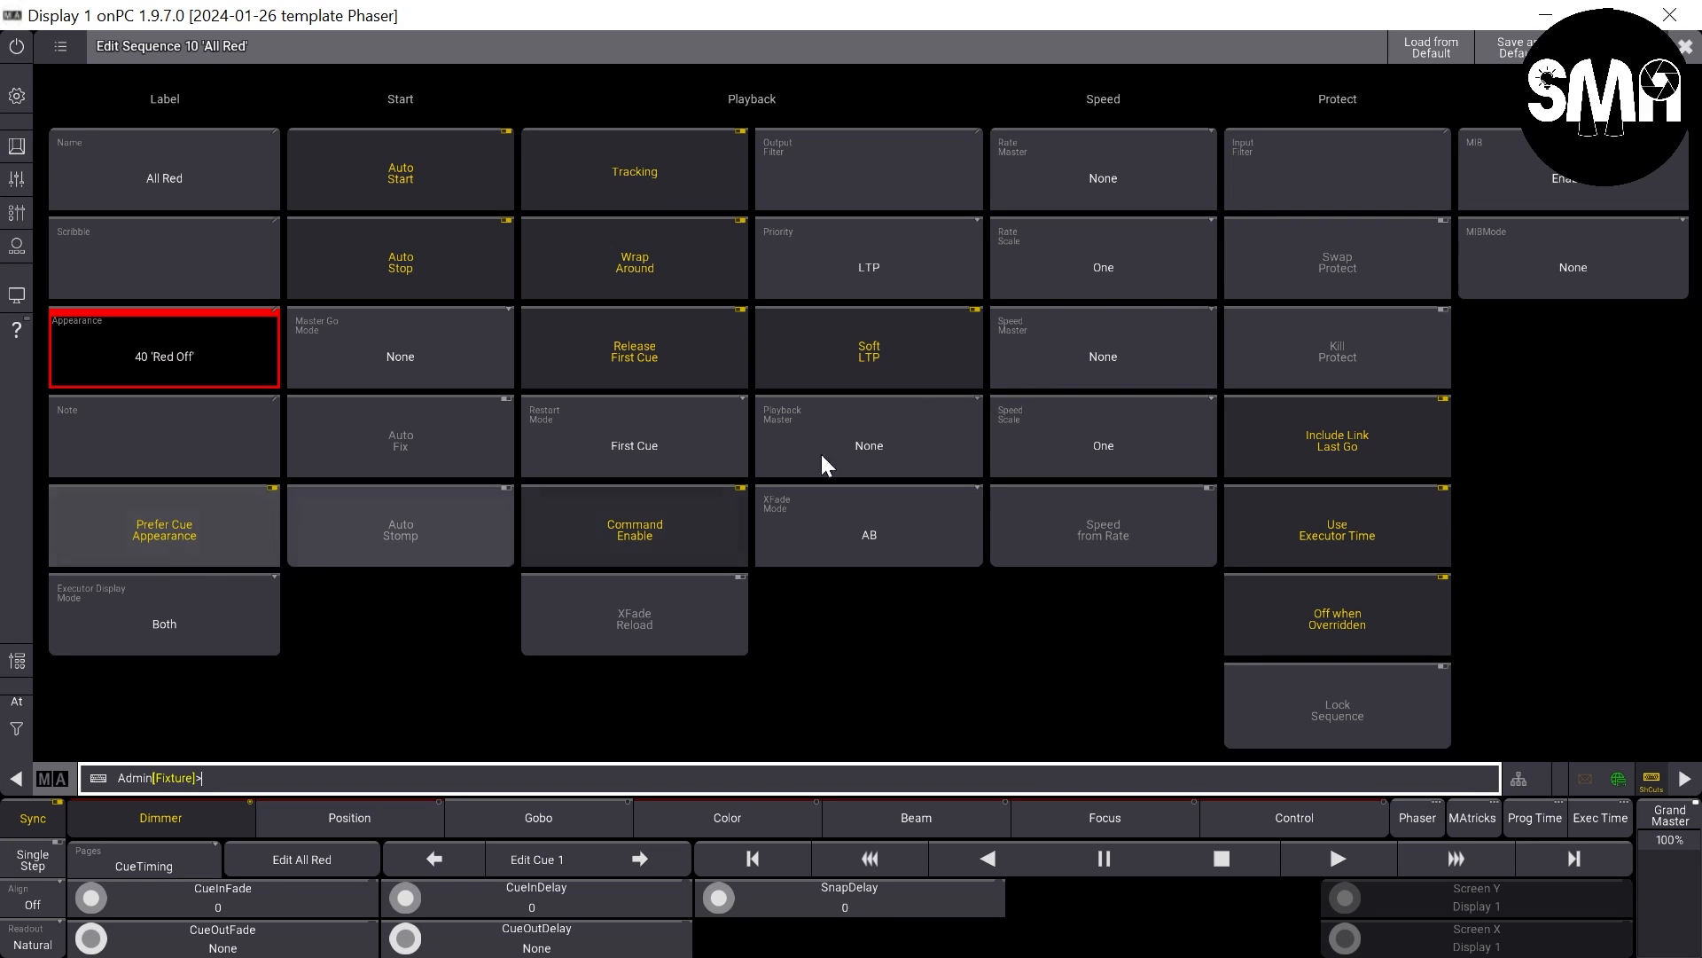
click(1684, 46)
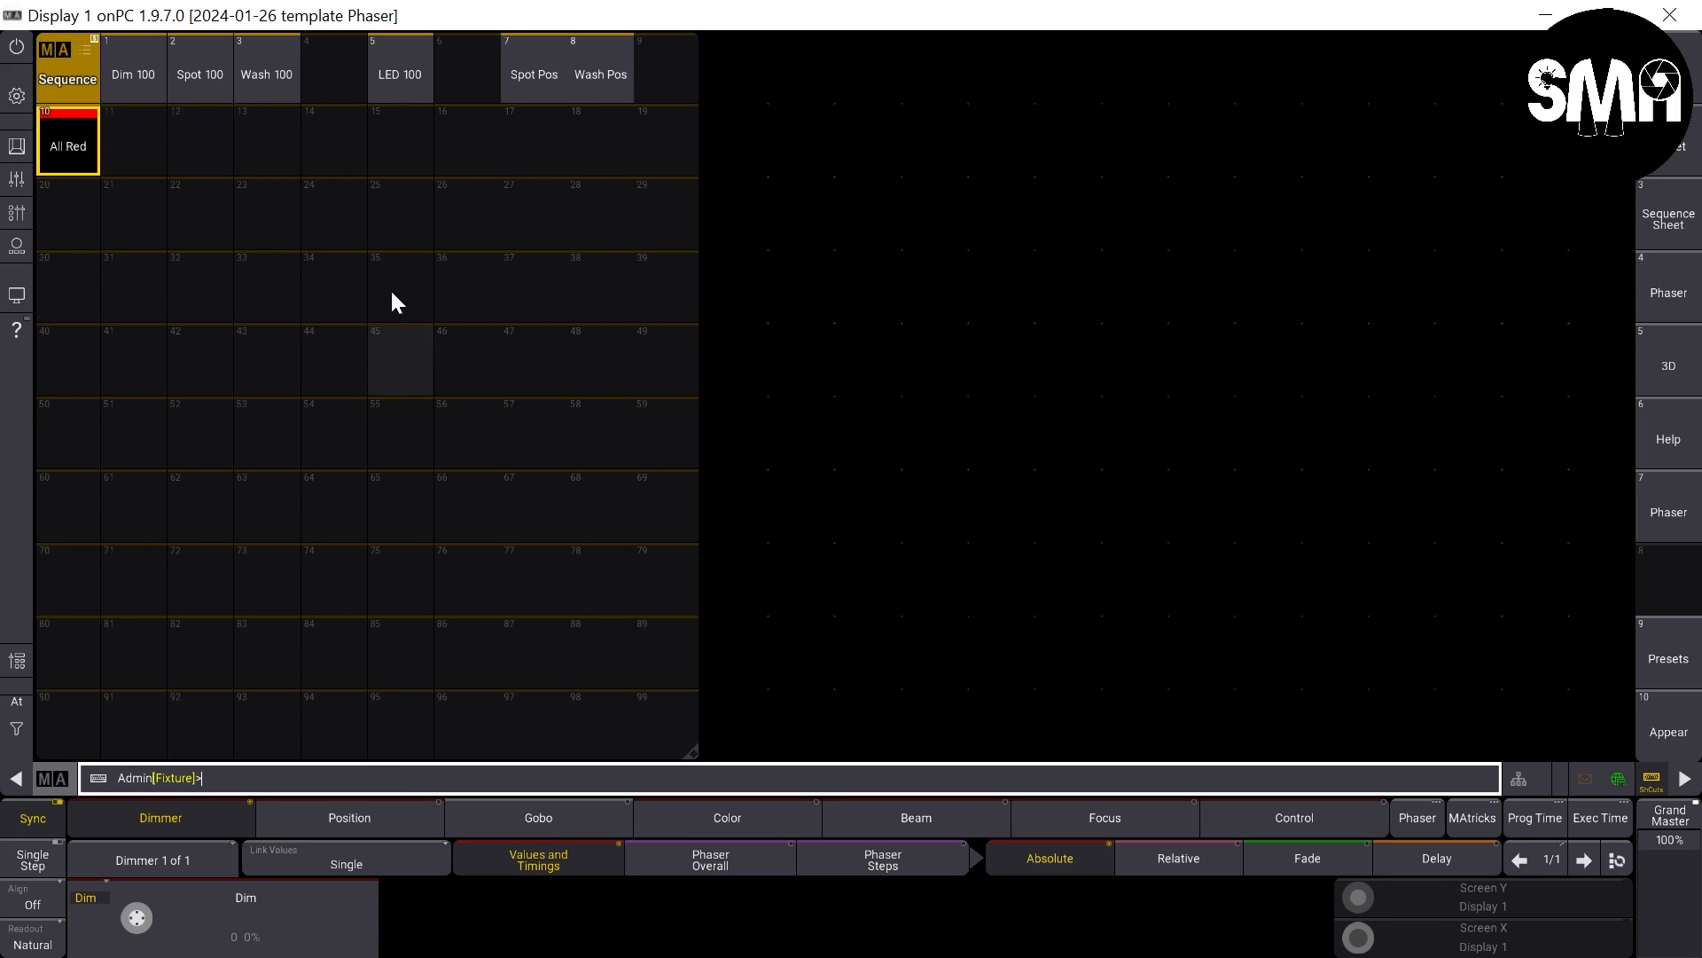
- Copy sequence 10 All Red to pool slot 11
right_click(67, 140)
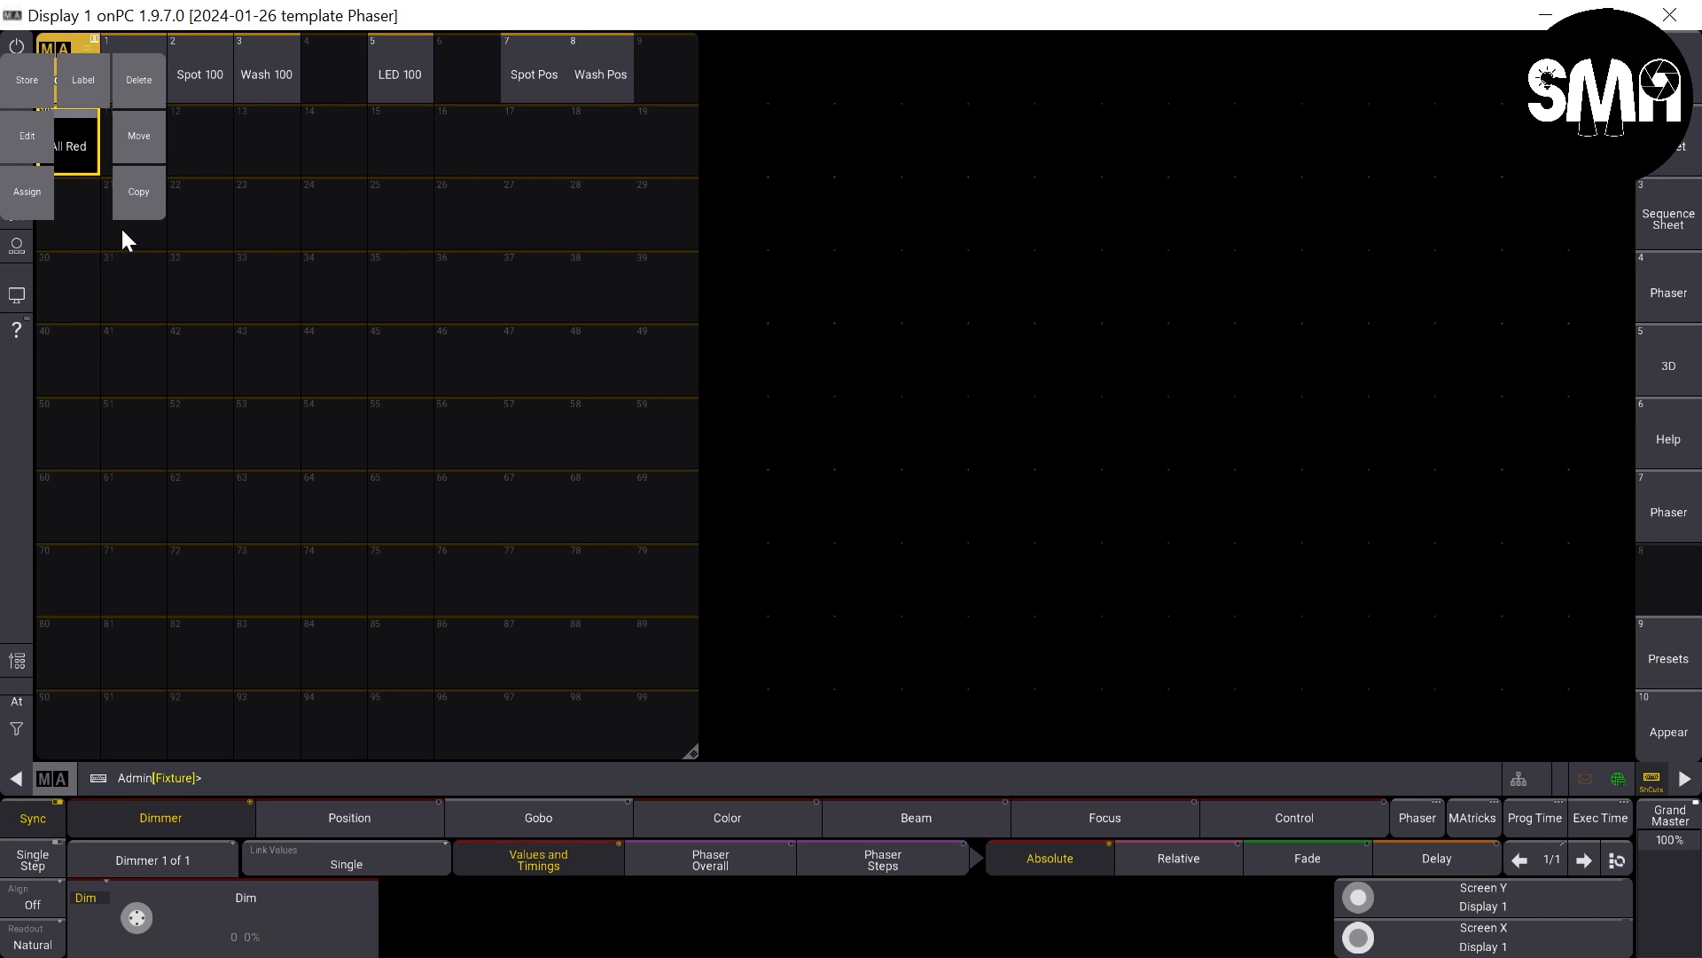
click(131, 202)
click(121, 145)
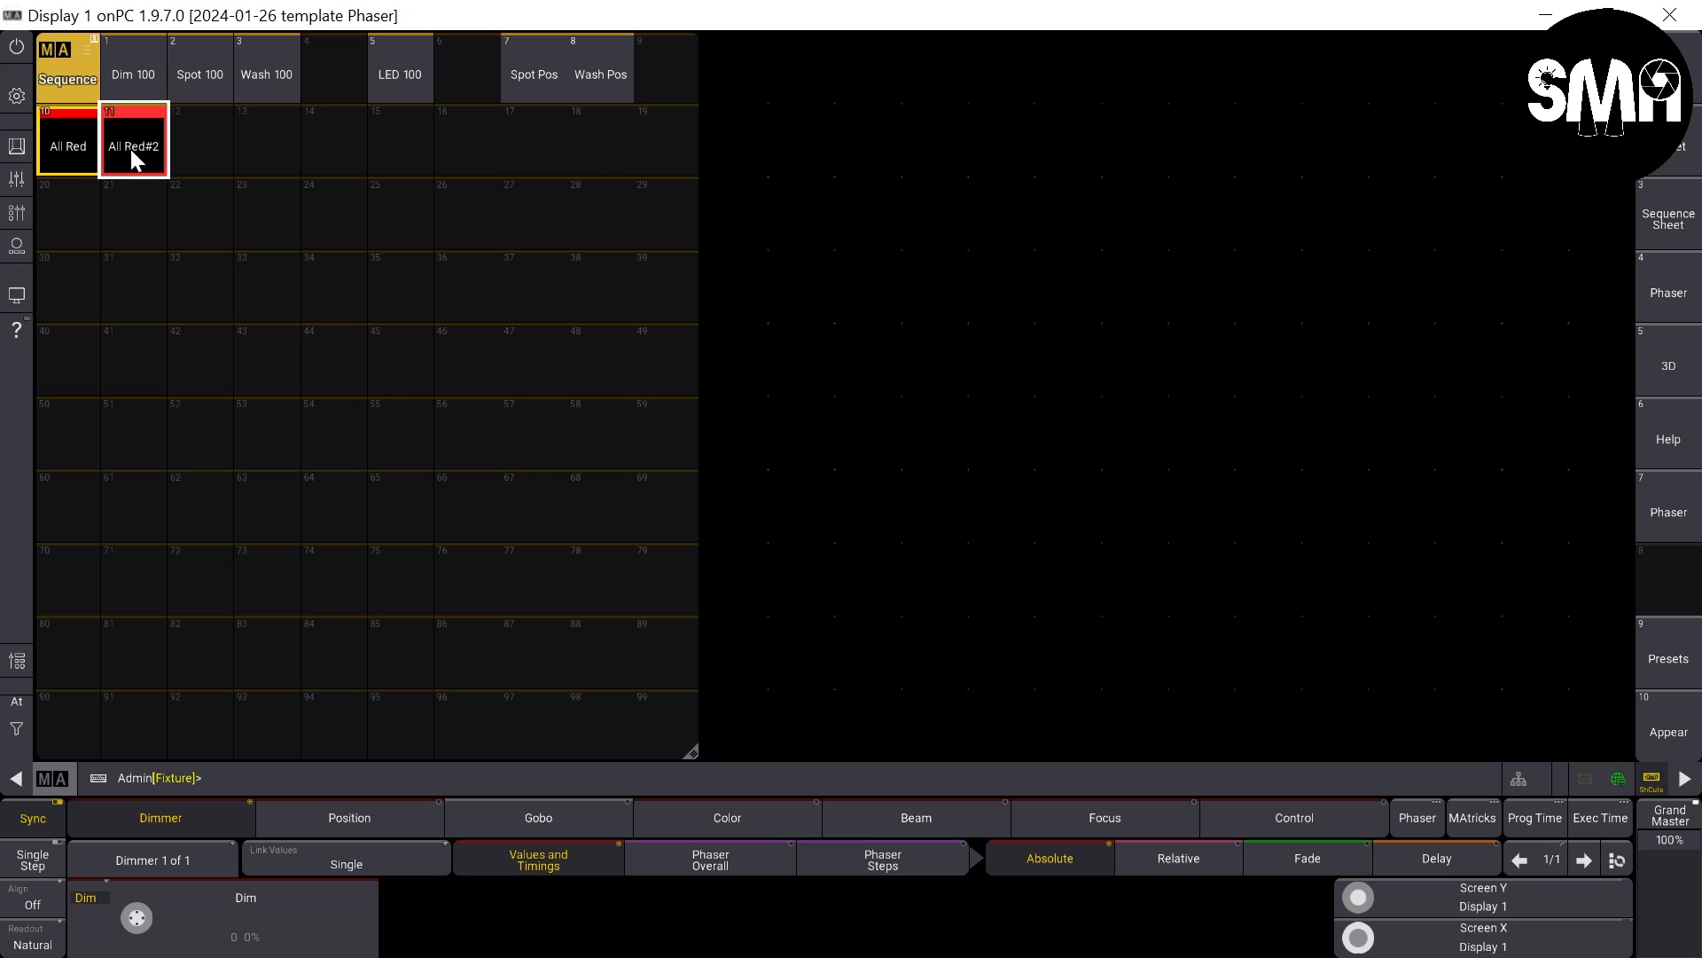
- Copy the All Red sequence into pool slots 12 to 16
drag(131, 149, 190, 193)
drag(200, 149, 257, 193)
drag(268, 149, 322, 193)
drag(333, 149, 389, 193)
drag(401, 148, 449, 193)
click(466, 147)
- Label sequence 11 as All Green
drag(130, 146, 138, 87)
text(A)
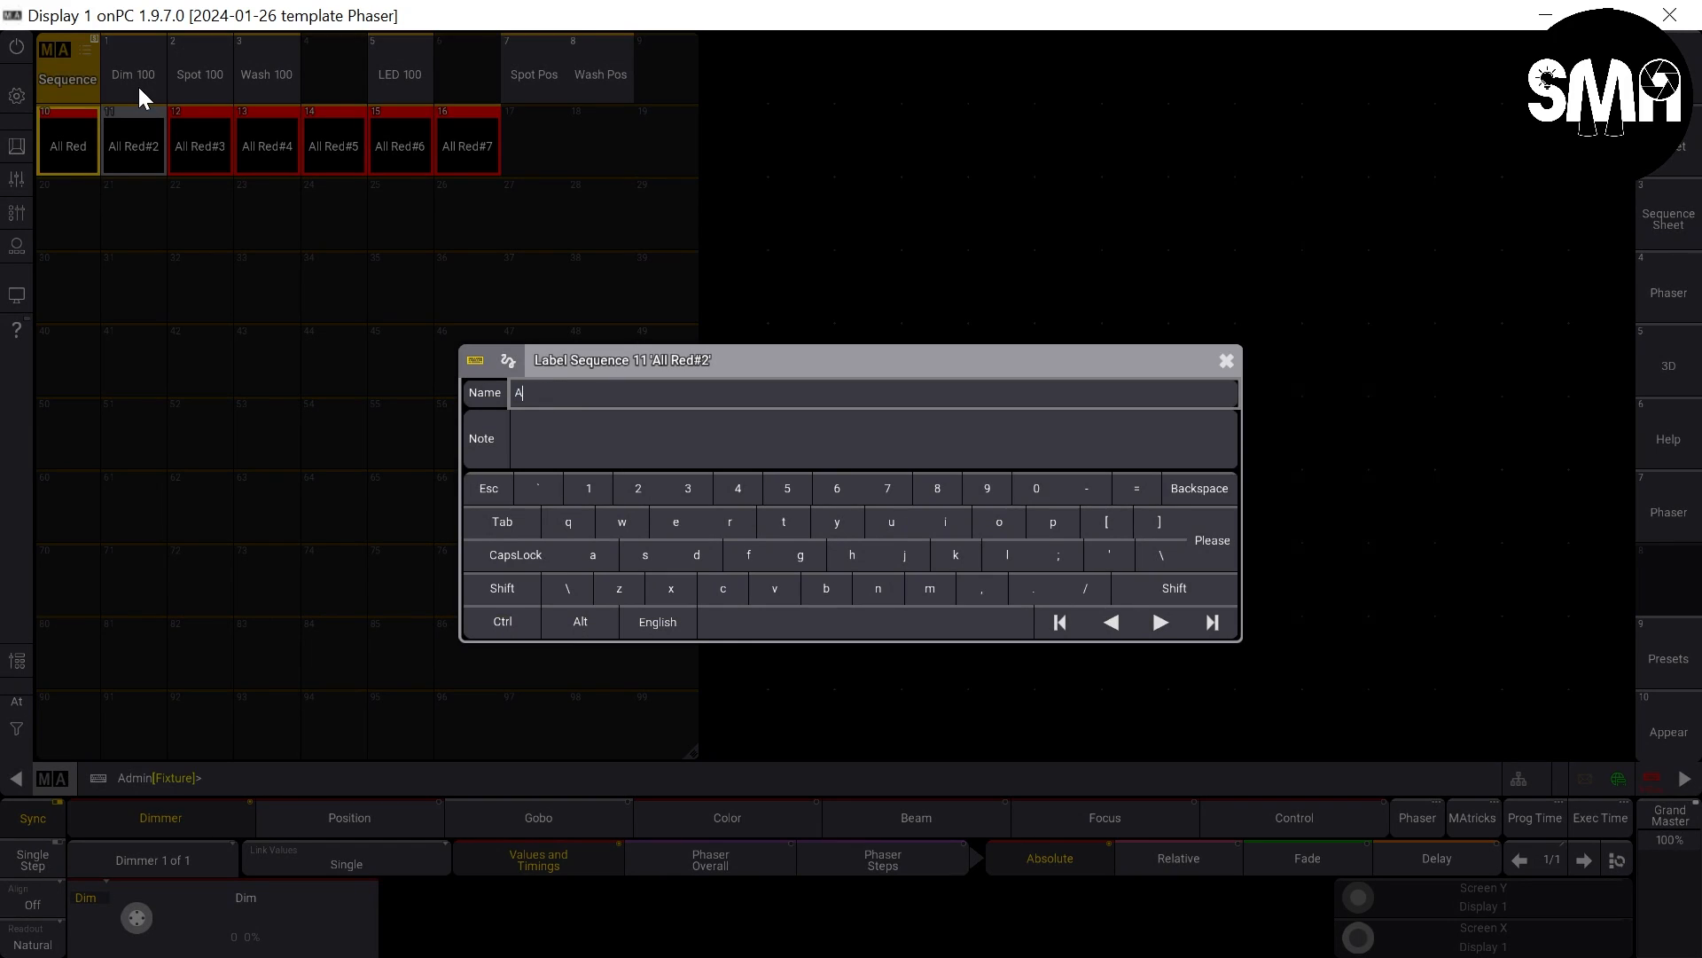
text(ll Green)
key(Return)
- Label sequence 12 as All Blue, correcting any stray characters in the name
drag(201, 146, 206, 72)
text(All Blue#)
key(Return)
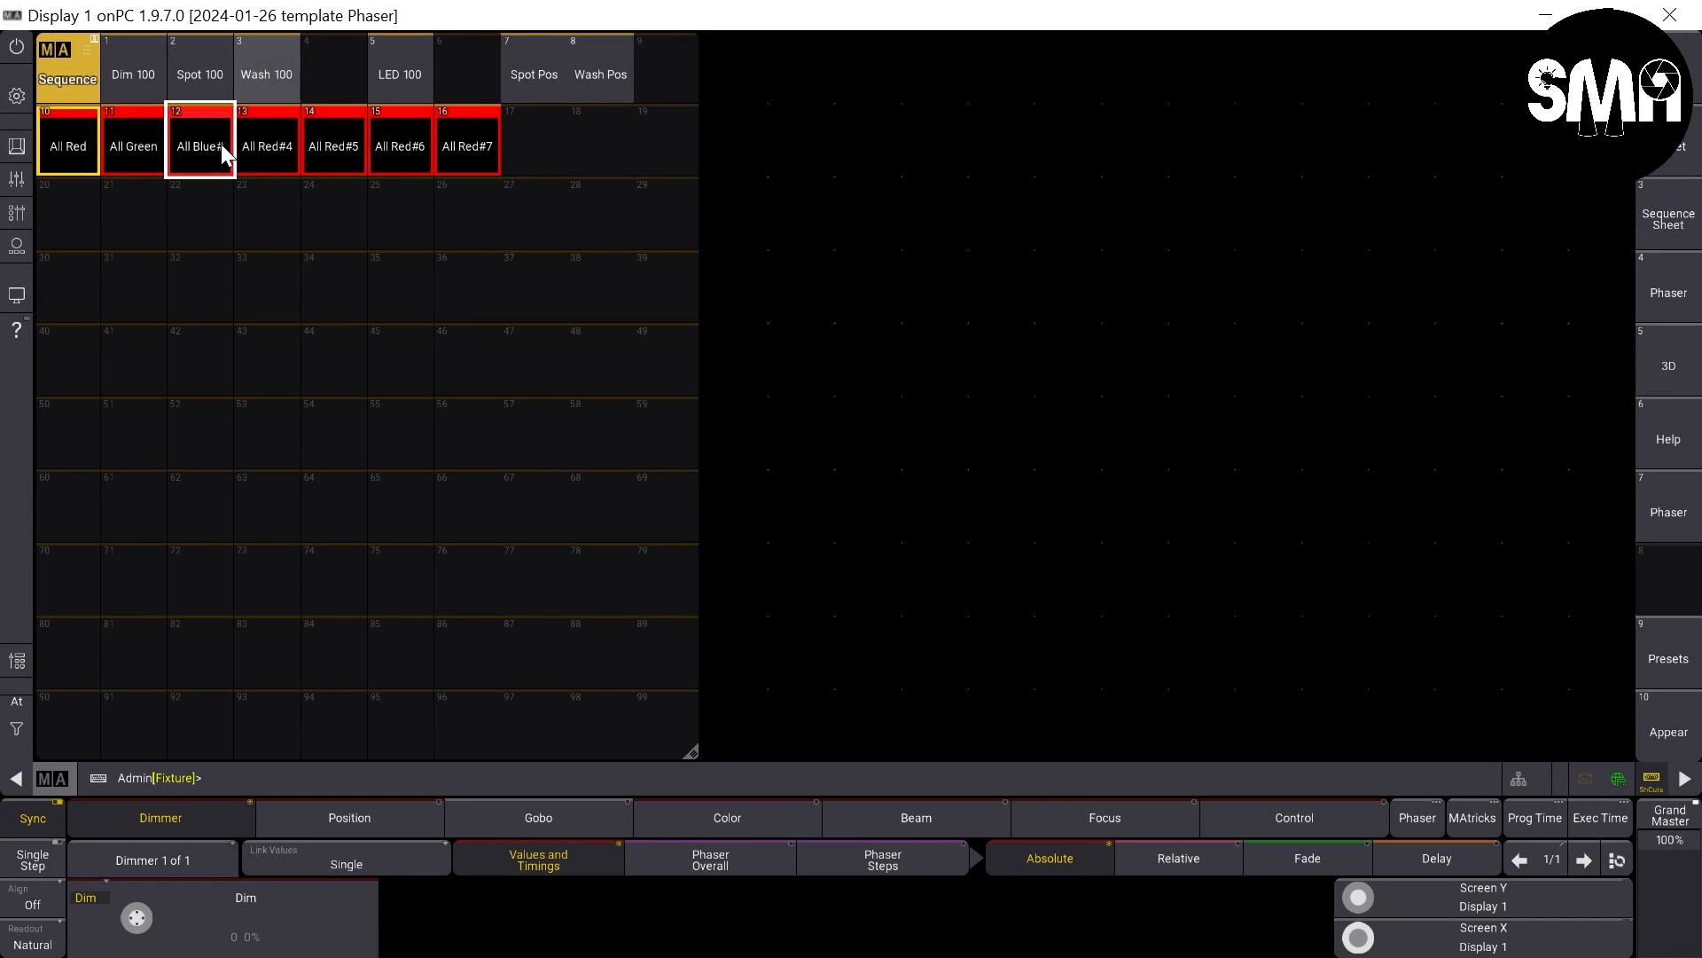
drag(219, 144, 198, 86)
text(All Bluee)
key(Return)
drag(202, 144, 208, 70)
key(Right)
key(BackSpace)
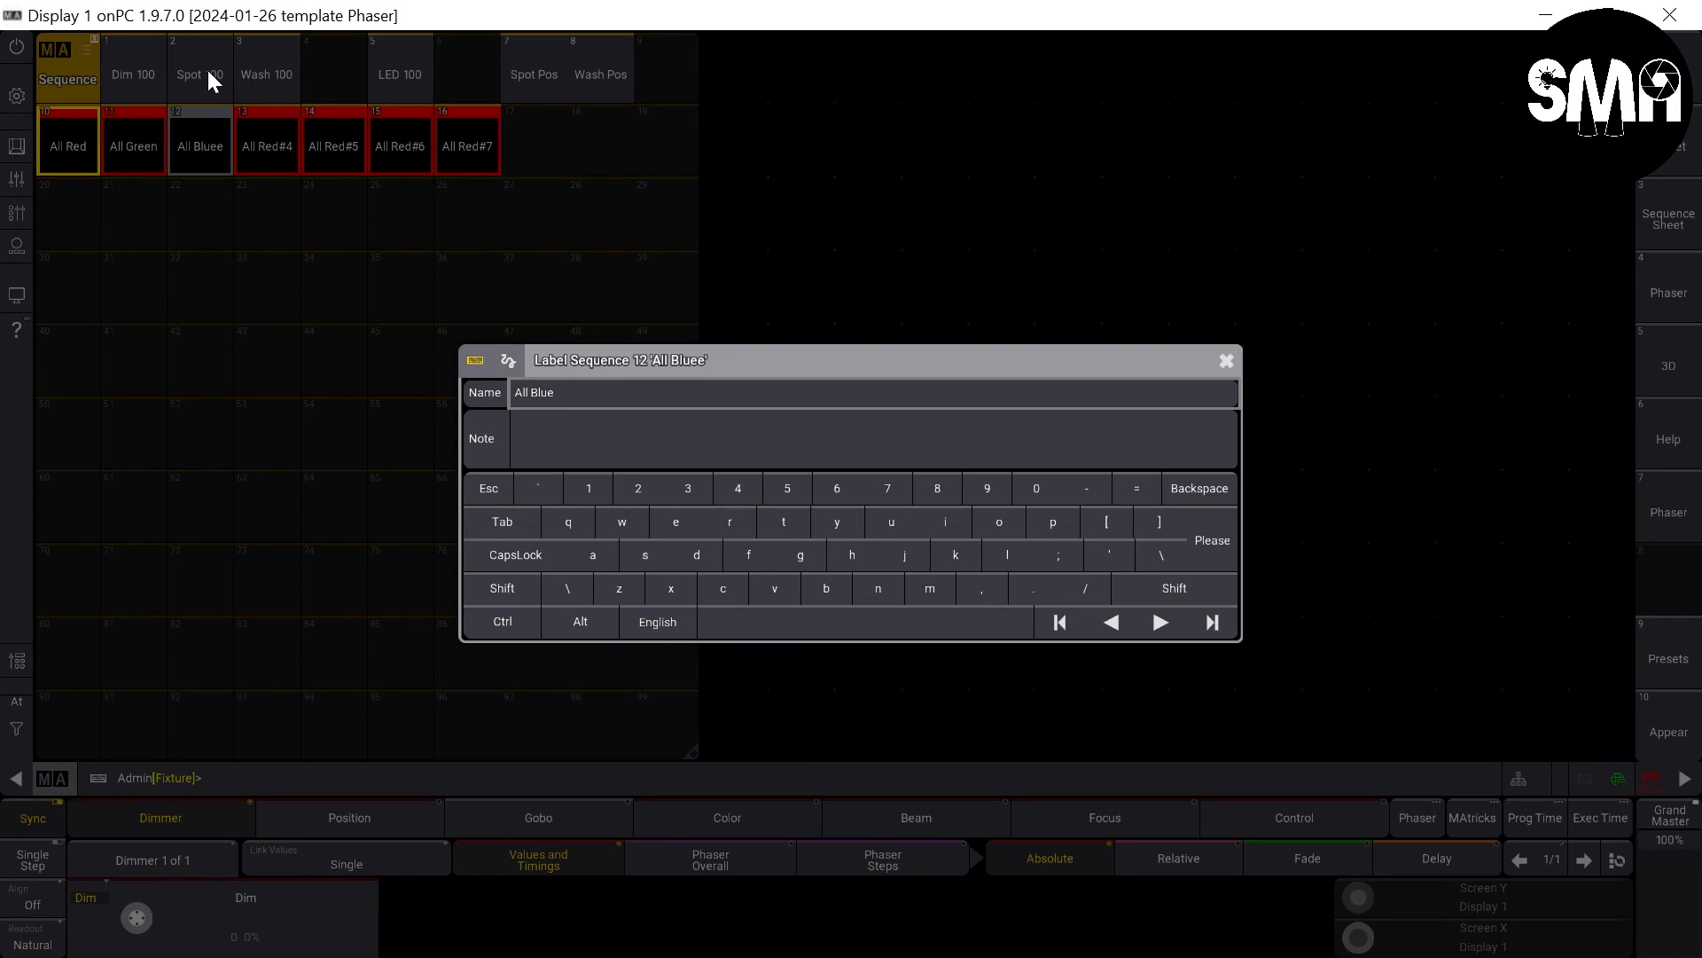
key(BackSpace)
key(BackSpace)
text(ue)
key(Return)
- Label sequence 13 as All Cyan
drag(268, 142, 266, 86)
key(Right)
key(BackSpace)
- Label sequence 14 as All Magenta
key(BackSpace)
key(BackSpace)
key(BackSpace)
key(BackSpace)
key(BackSpace)
text(C)
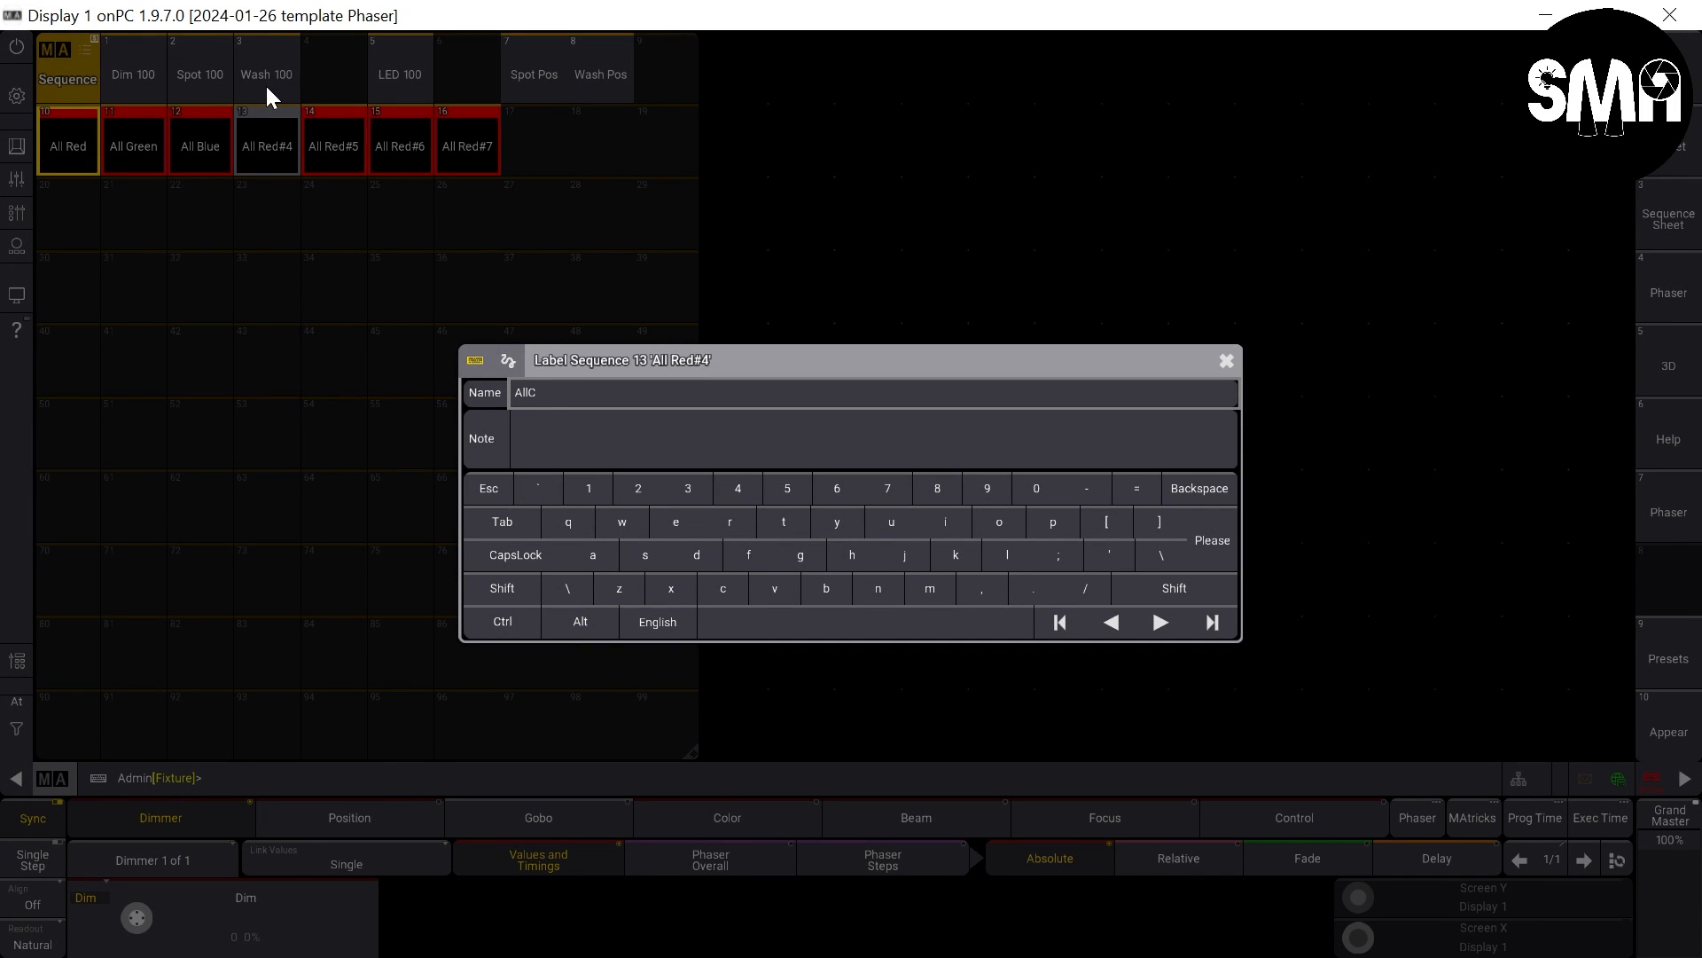
text(yan)
key(Return)
drag(333, 145, 321, 89)
key(Right)
- Label sequence 15 as All Yellow
key(BackSpace)
key(BackSpace)
key(BackSpace)
key(BackSpace)
key(BackSpace)
text(Magenta)
key(Return)
drag(400, 144, 399, 72)
key(Right)
key(BackSpace)
key(BackSpace)
key(BackSpace)
key(BackSpace)
key(BackSpace)
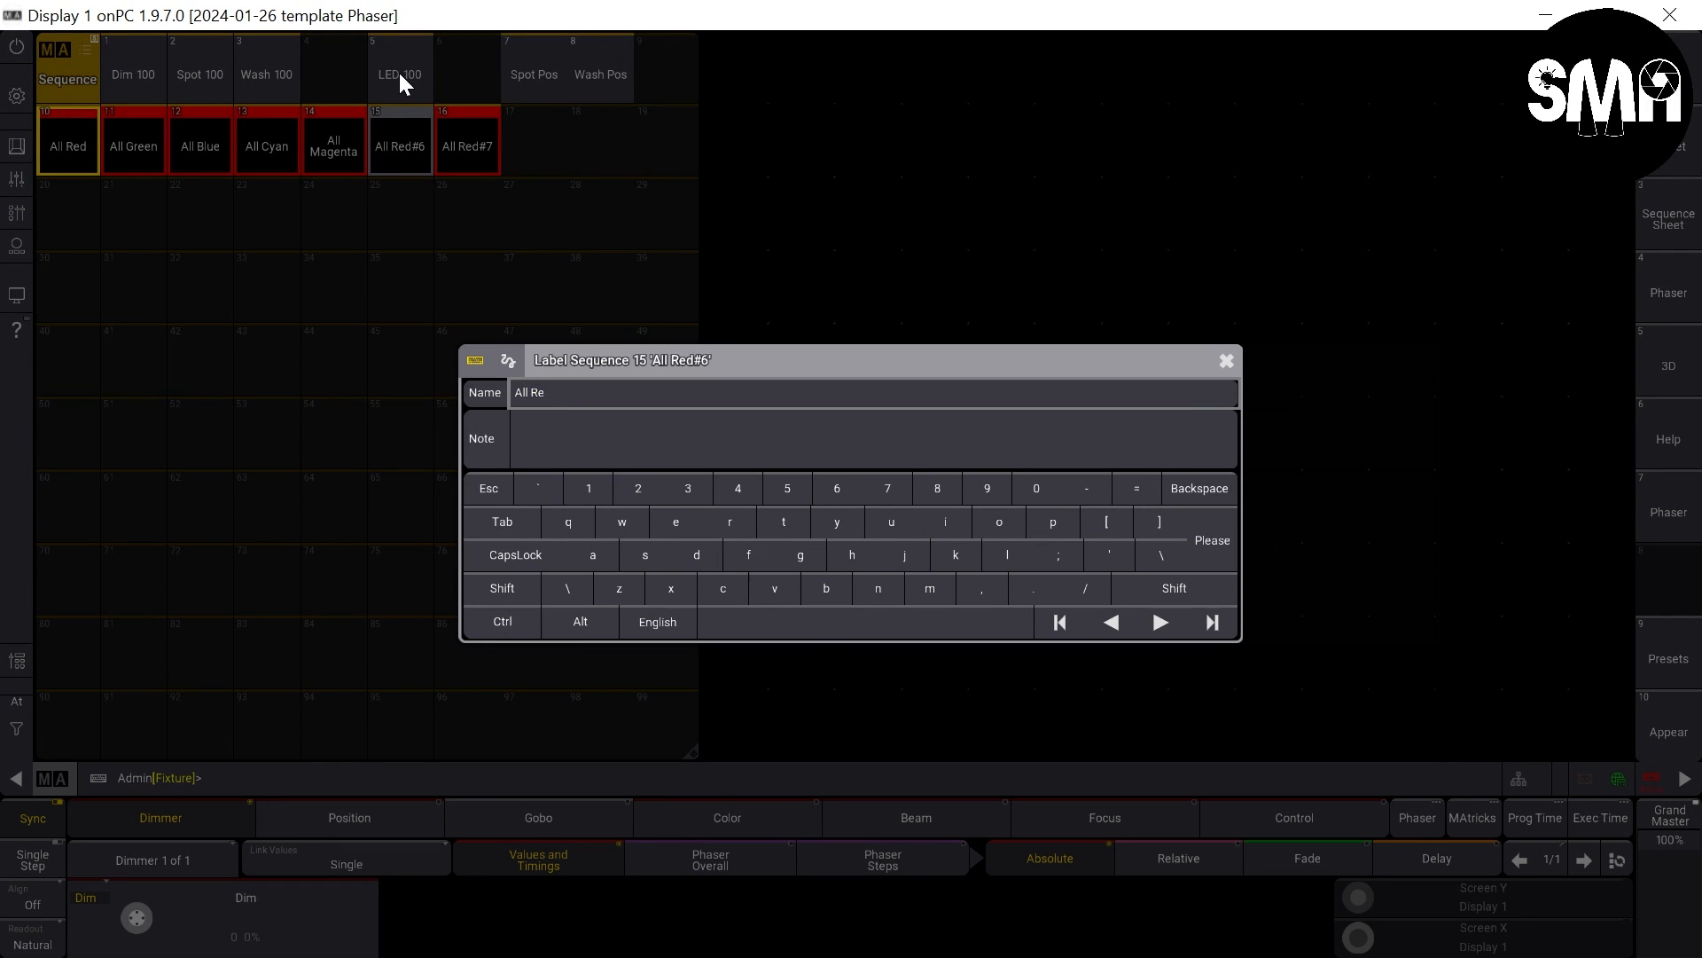
text(Yellow)
key(Return)
- Label sequence 16 as All Black
drag(467, 145, 470, 84)
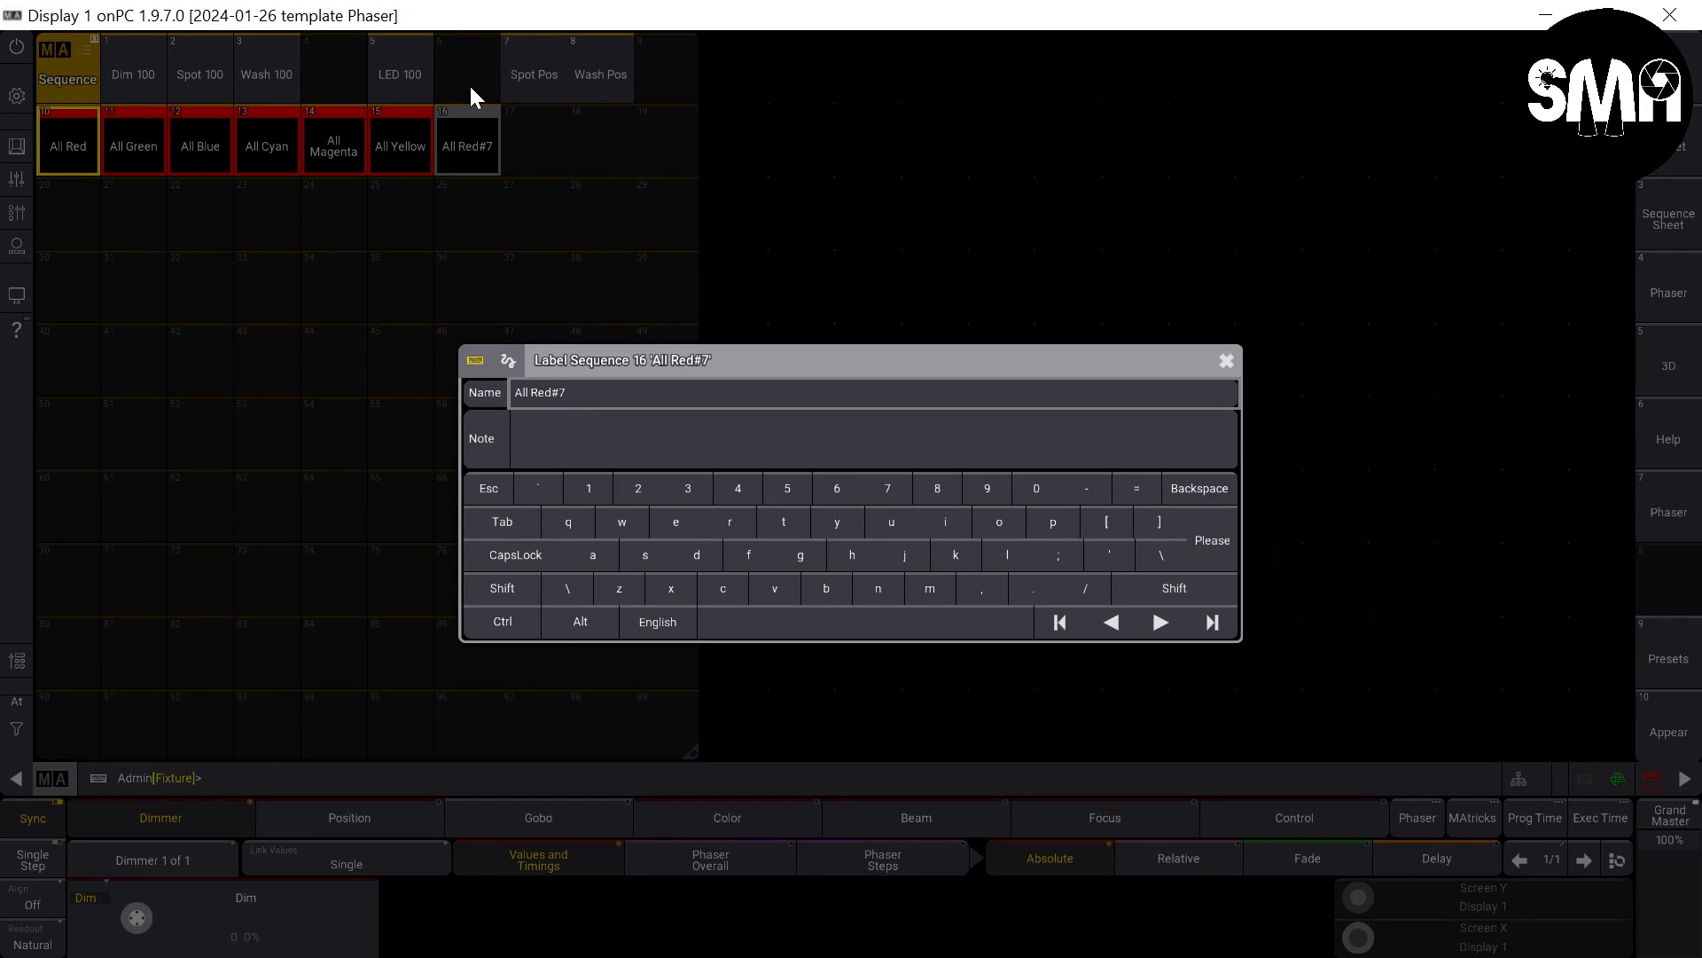
key(Right)
key(BackSpace)
key(BackSpace)
key(BackSpace)
key(BackSpace)
key(BackSpace)
text(Black)
key(Return)
- Copy sequence 16 All Black to pool slot 17 and label the copy All White
drag(467, 145, 525, 344)
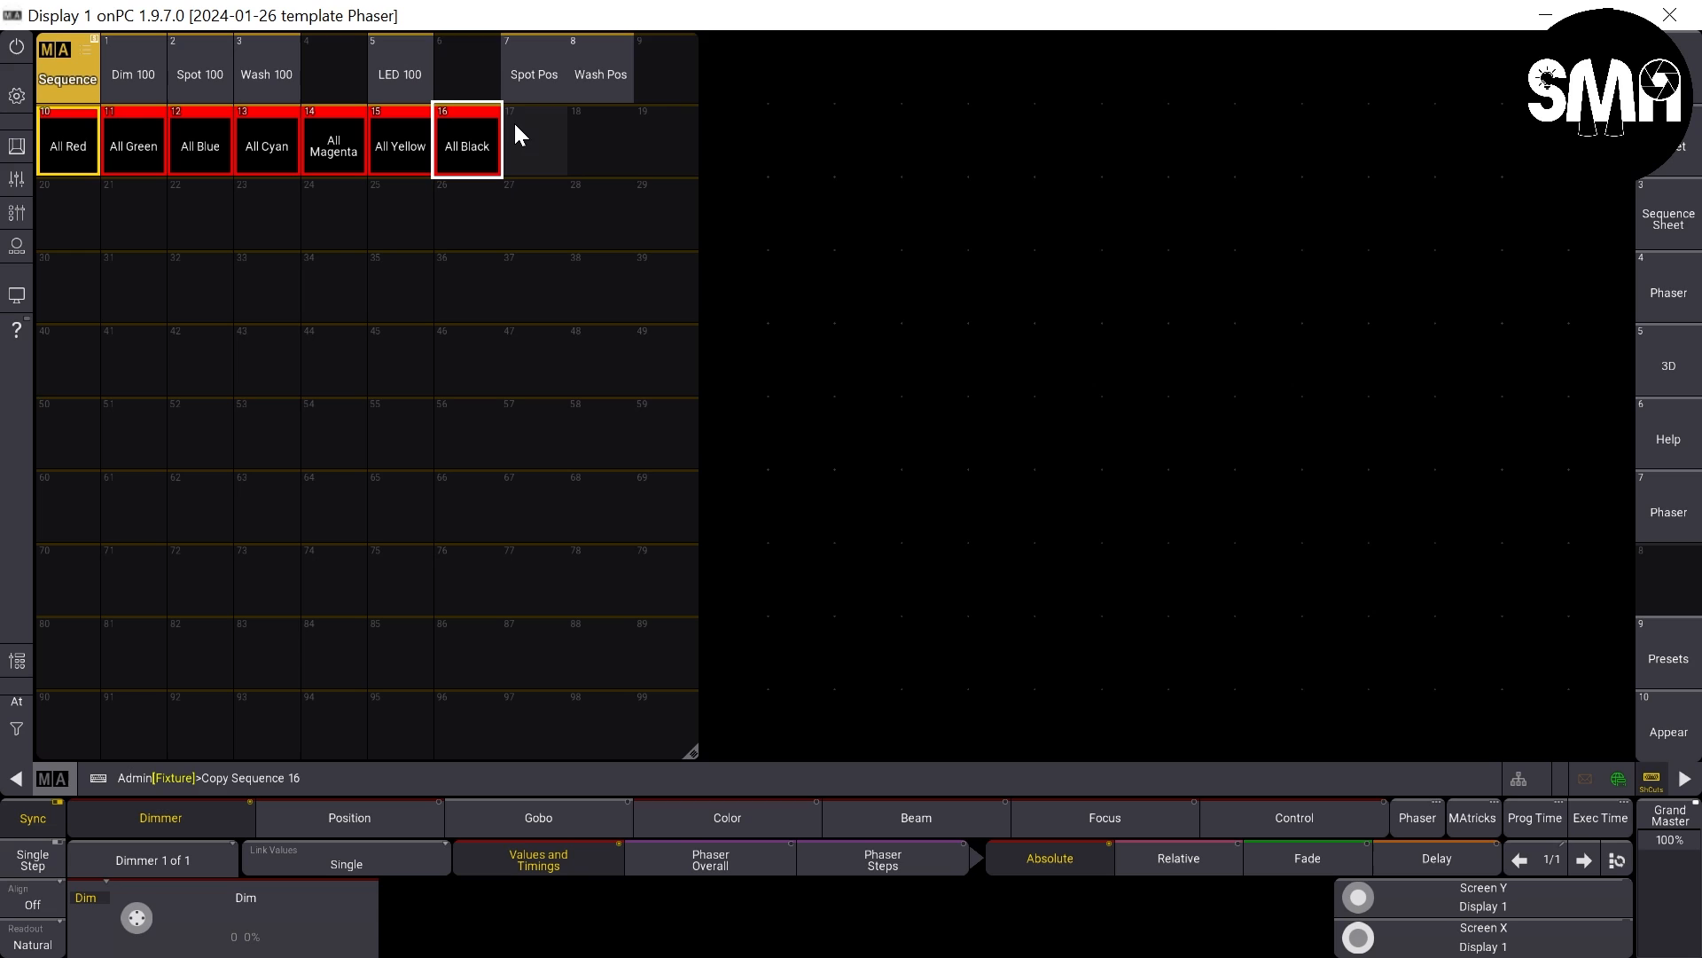
click(533, 142)
drag(535, 145, 521, 80)
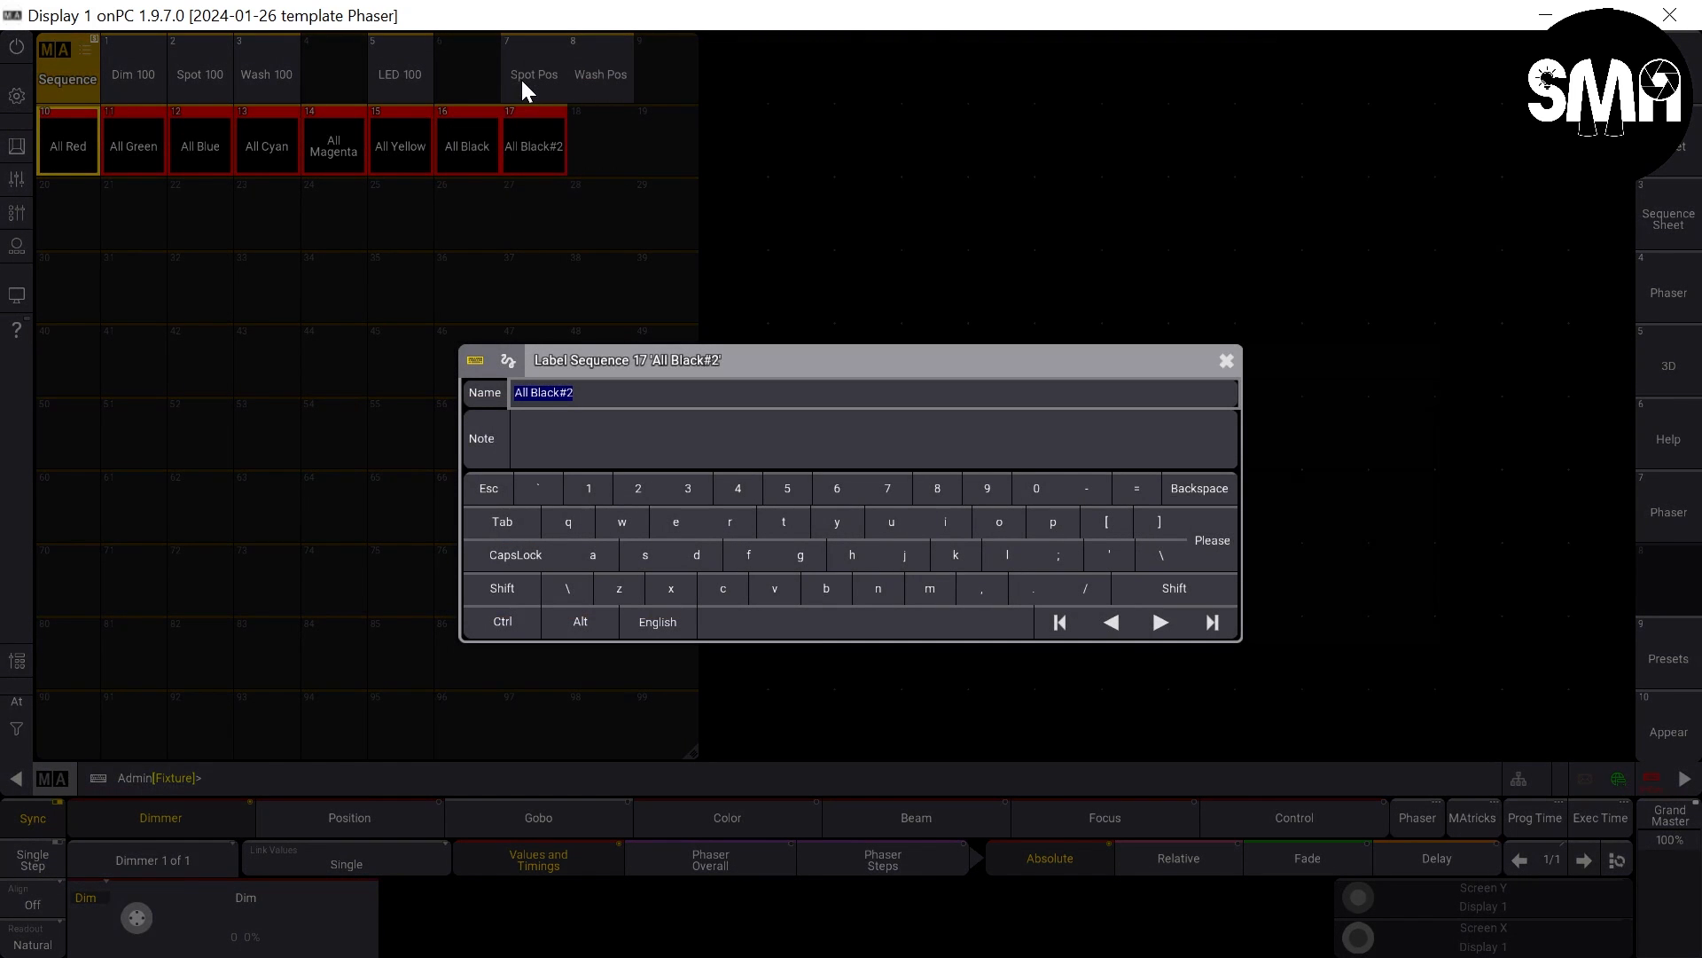
key(Right)
text(White)
key(Return)
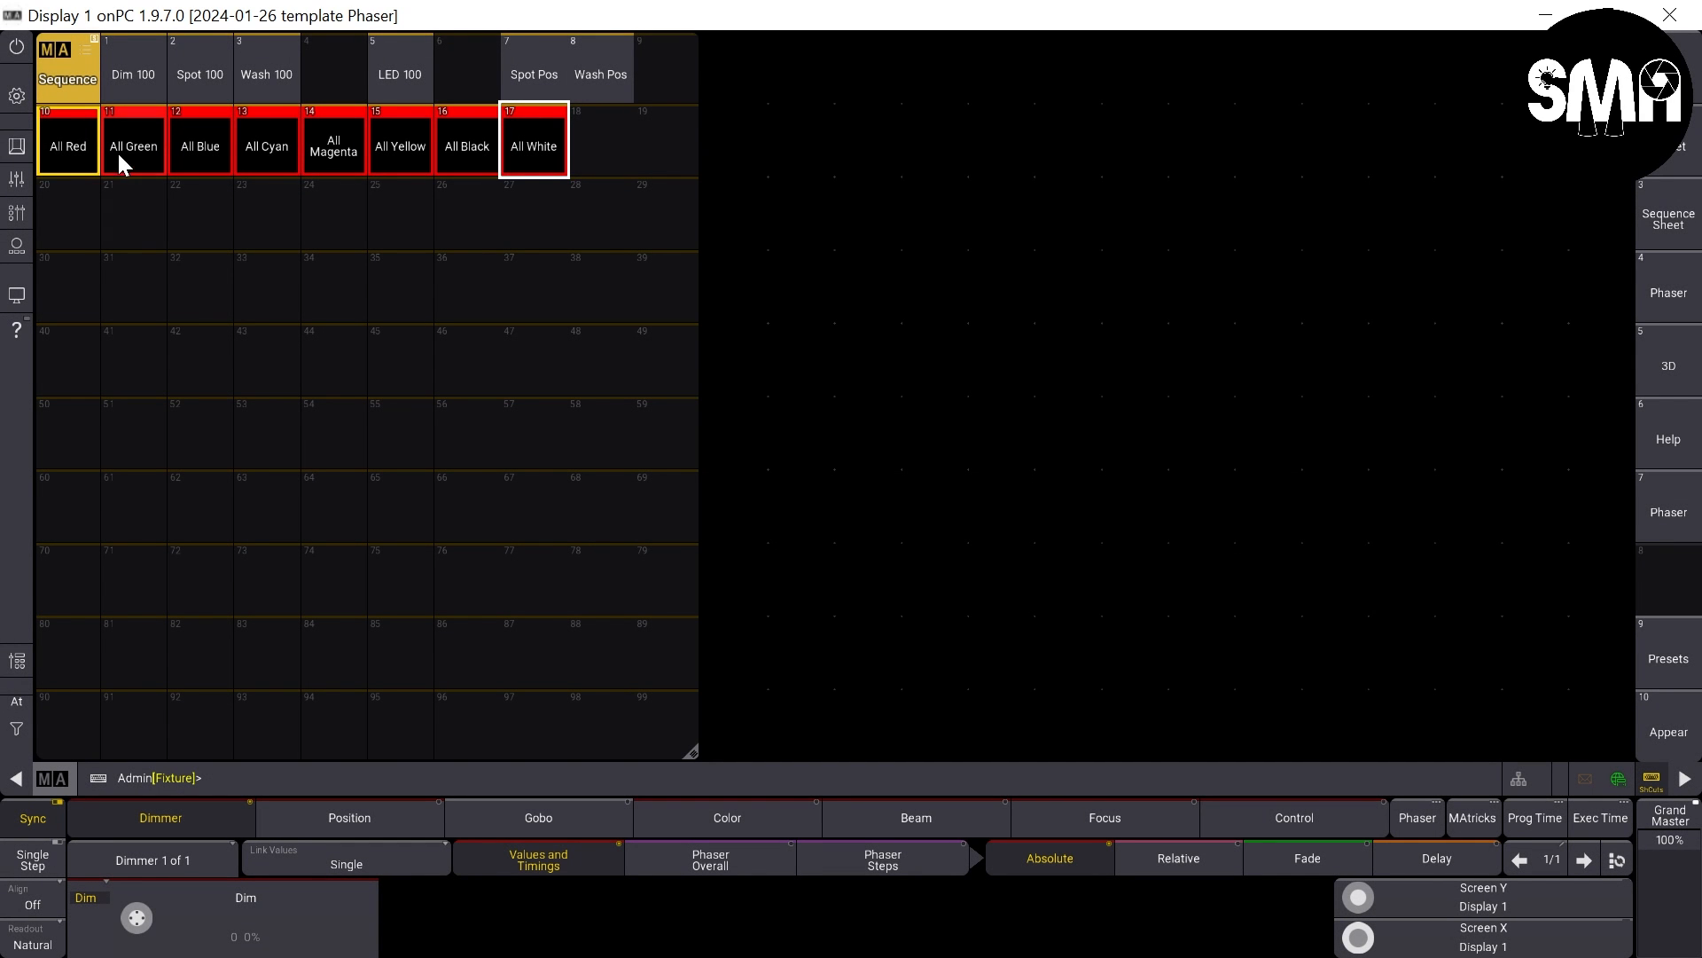
- Open sequence 11 All Green for editing and assign color preset 2 Green to all three recipe lines of its cue
drag(133, 141, 87, 146)
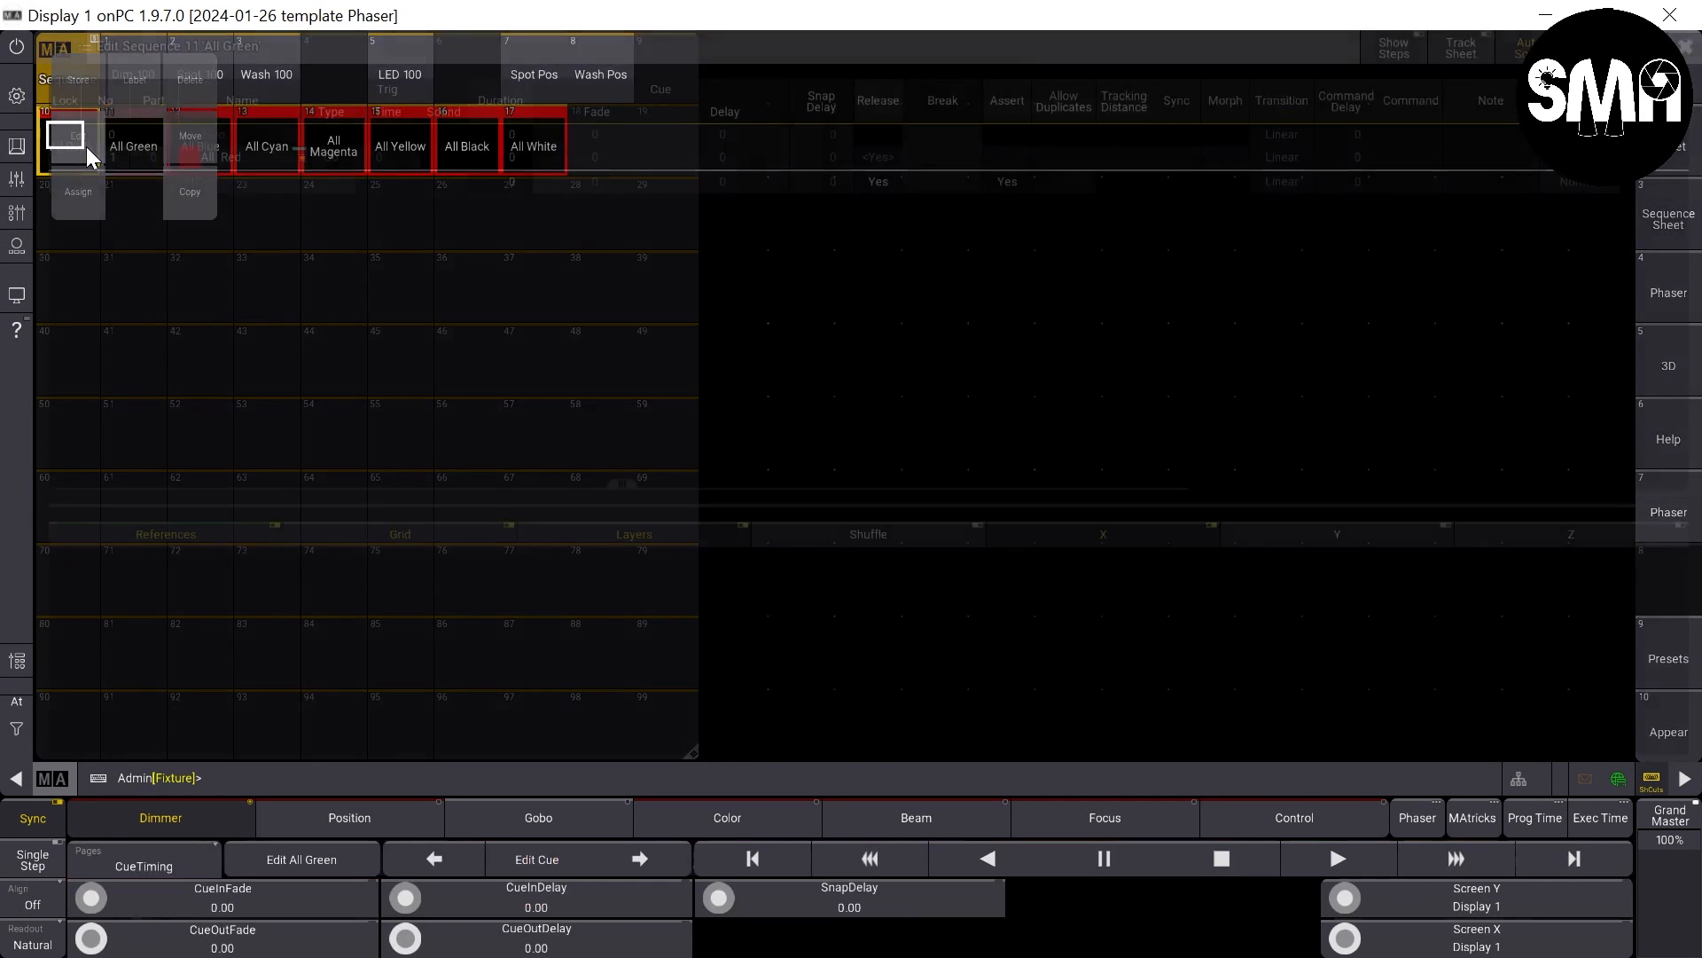
click(213, 153)
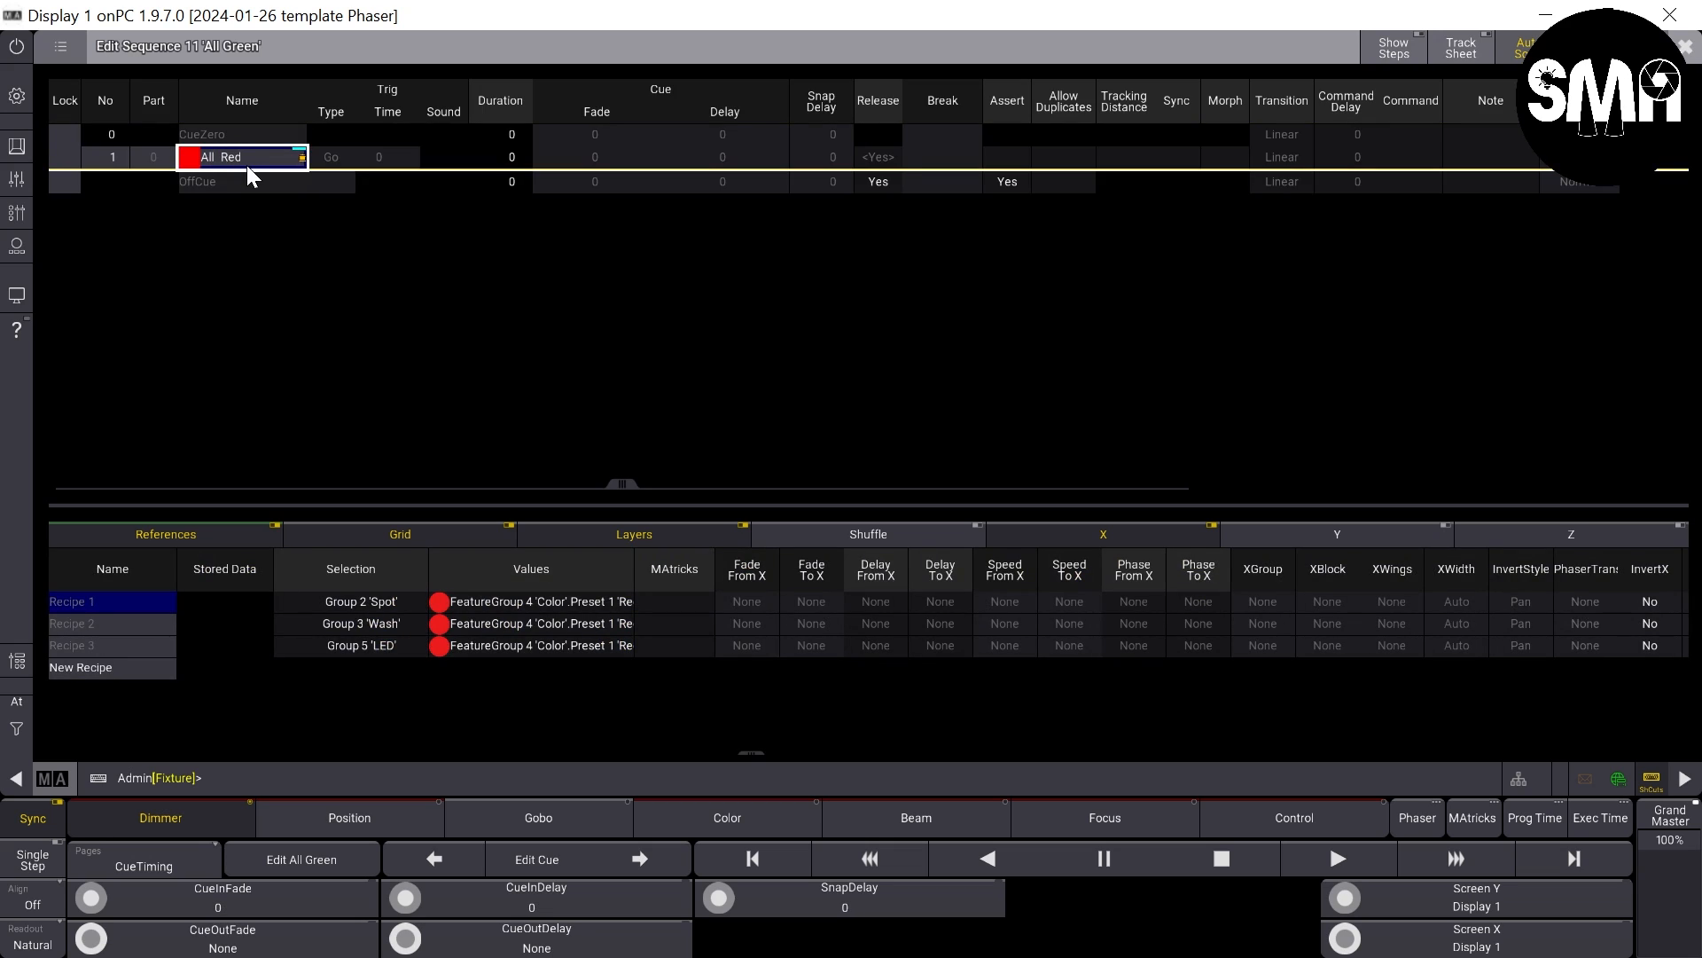
drag(511, 598, 527, 652)
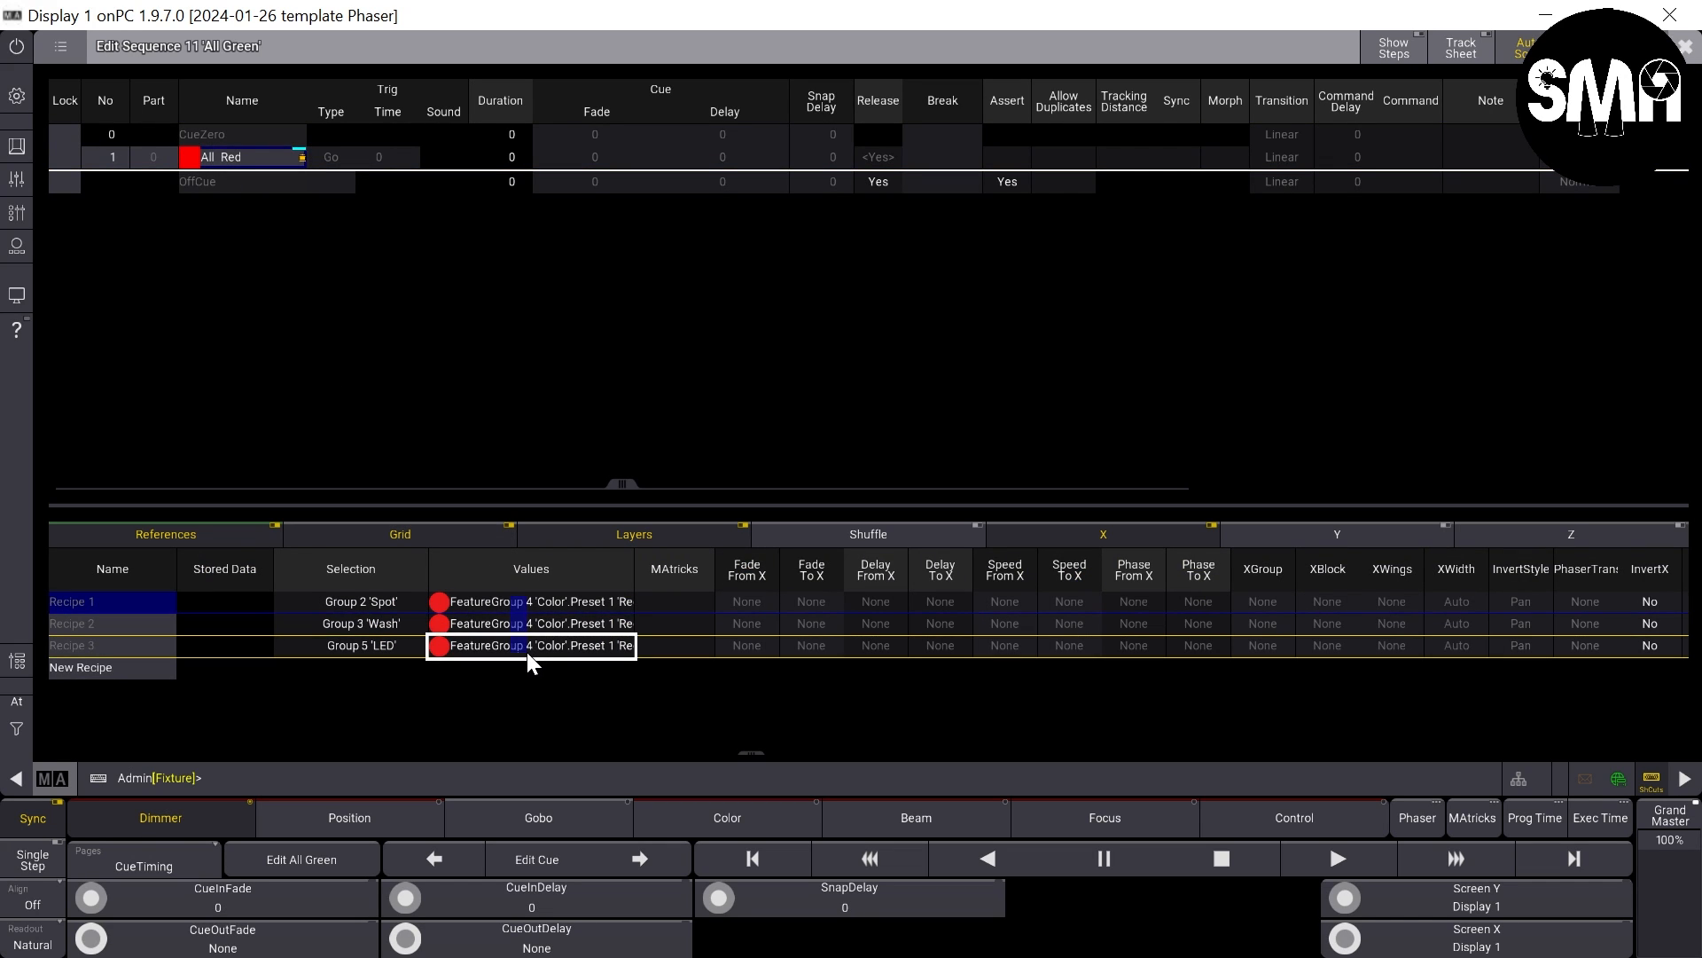
click(523, 634)
click(594, 674)
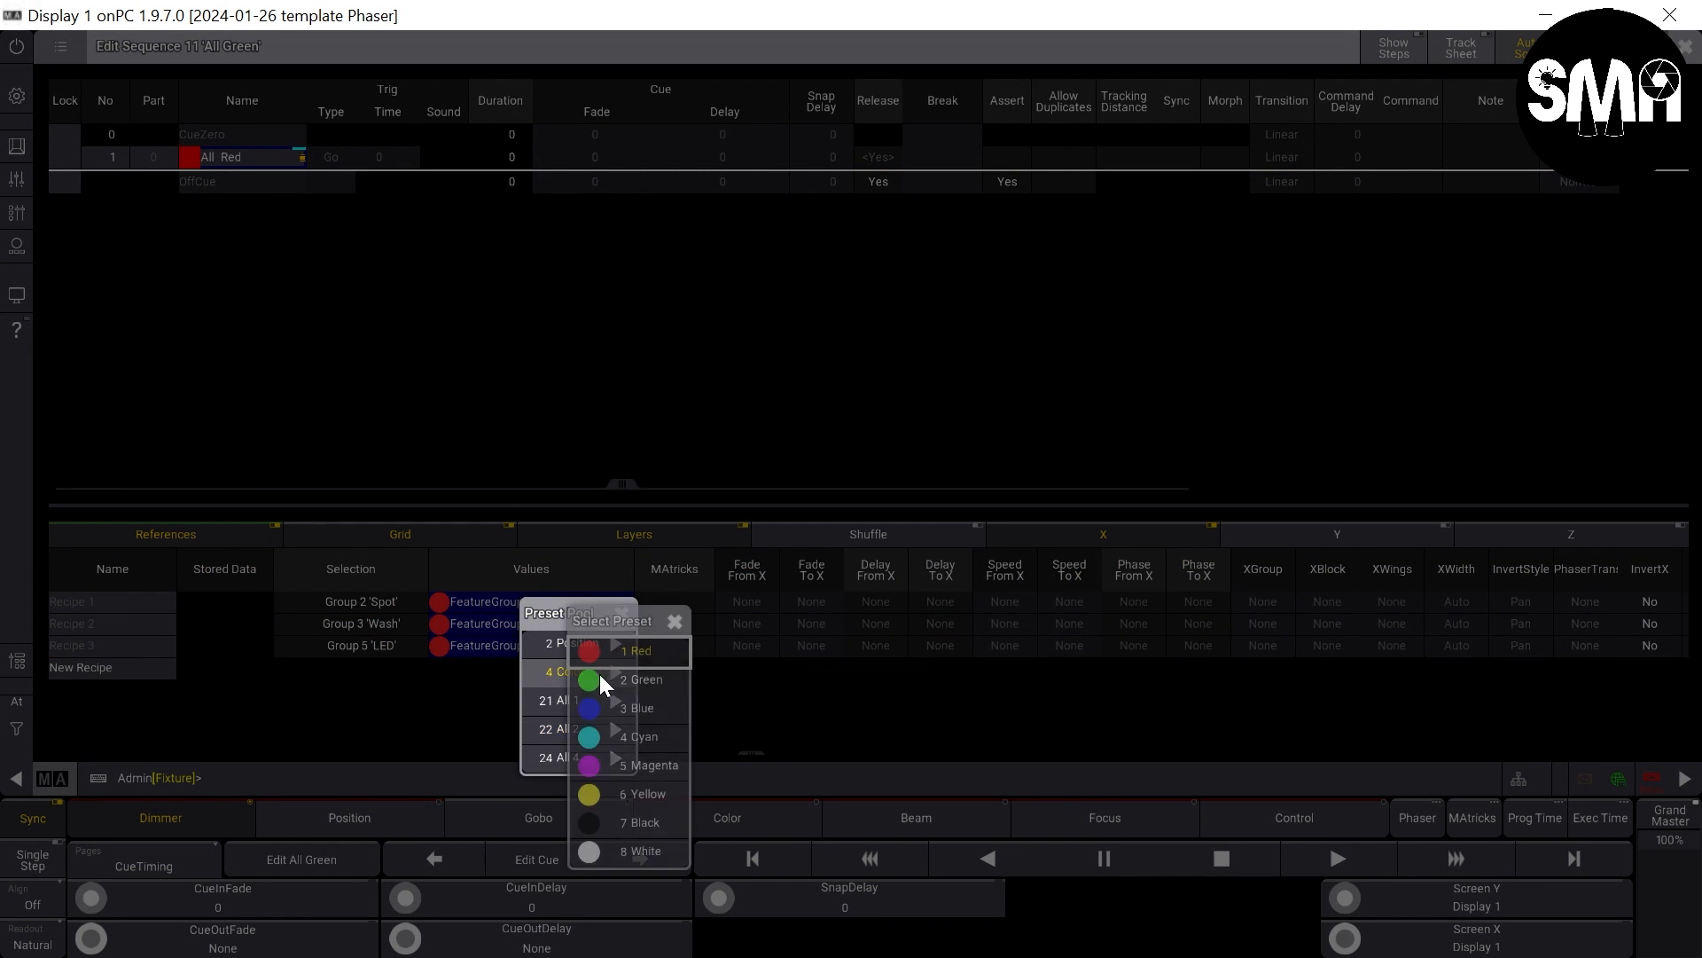
click(635, 681)
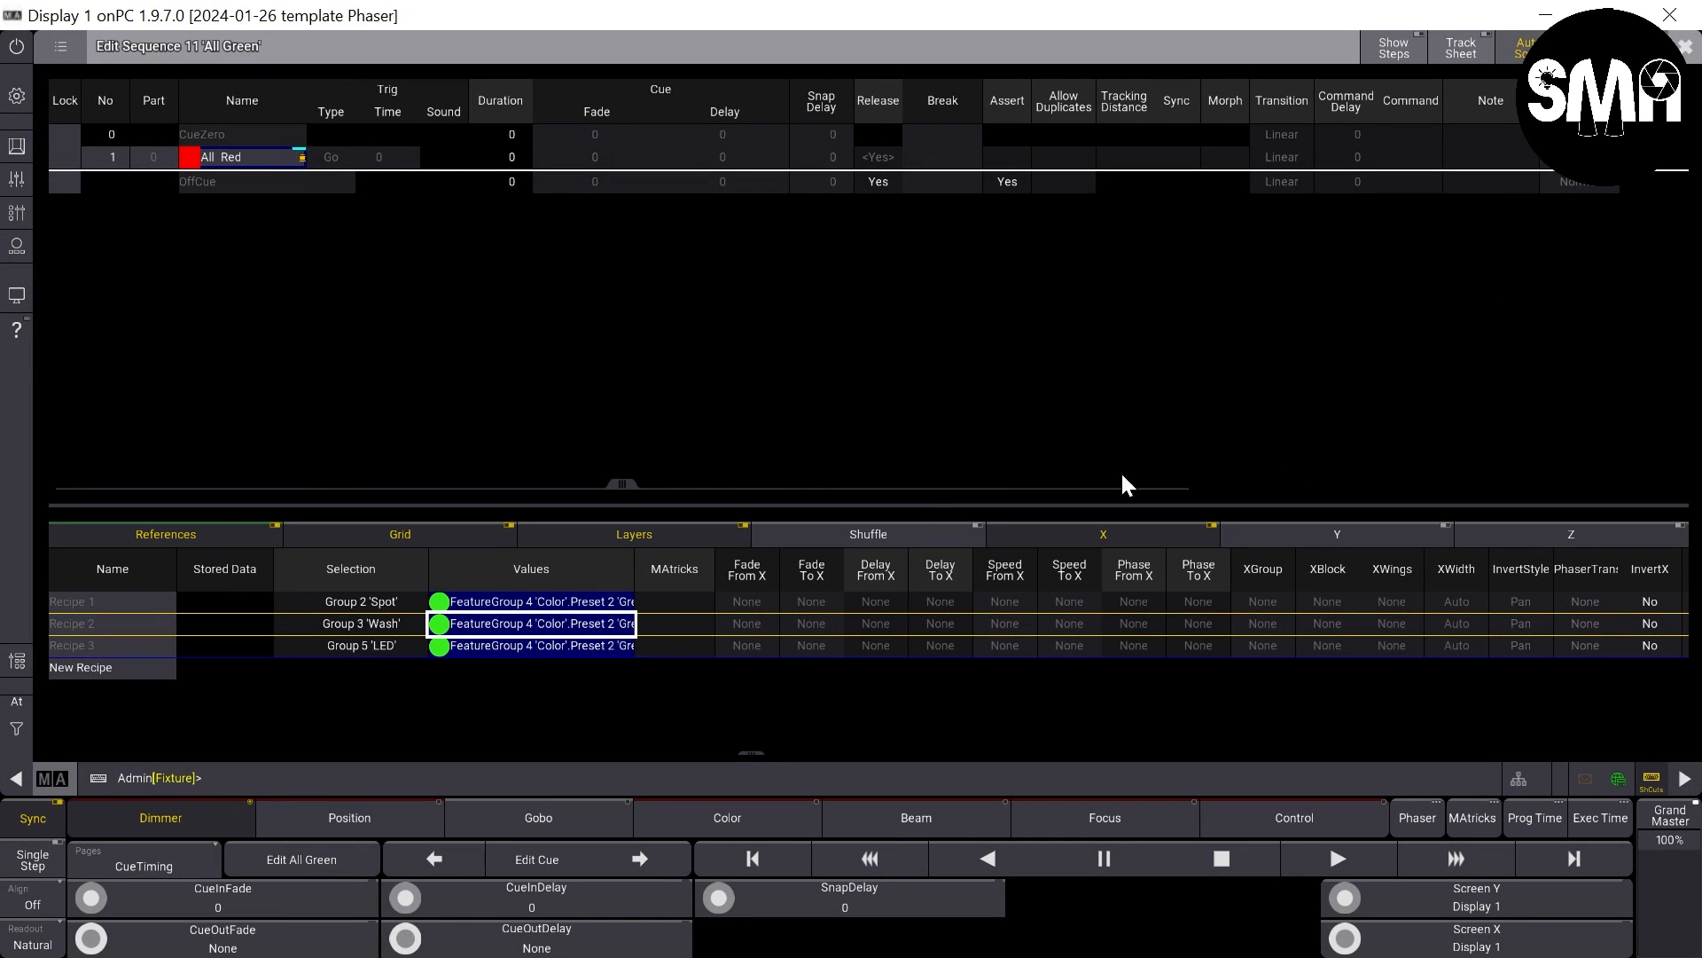
- Set the appearance of cue 1 in the All Green sequence to 21 Green
drag(623, 483, 1389, 457)
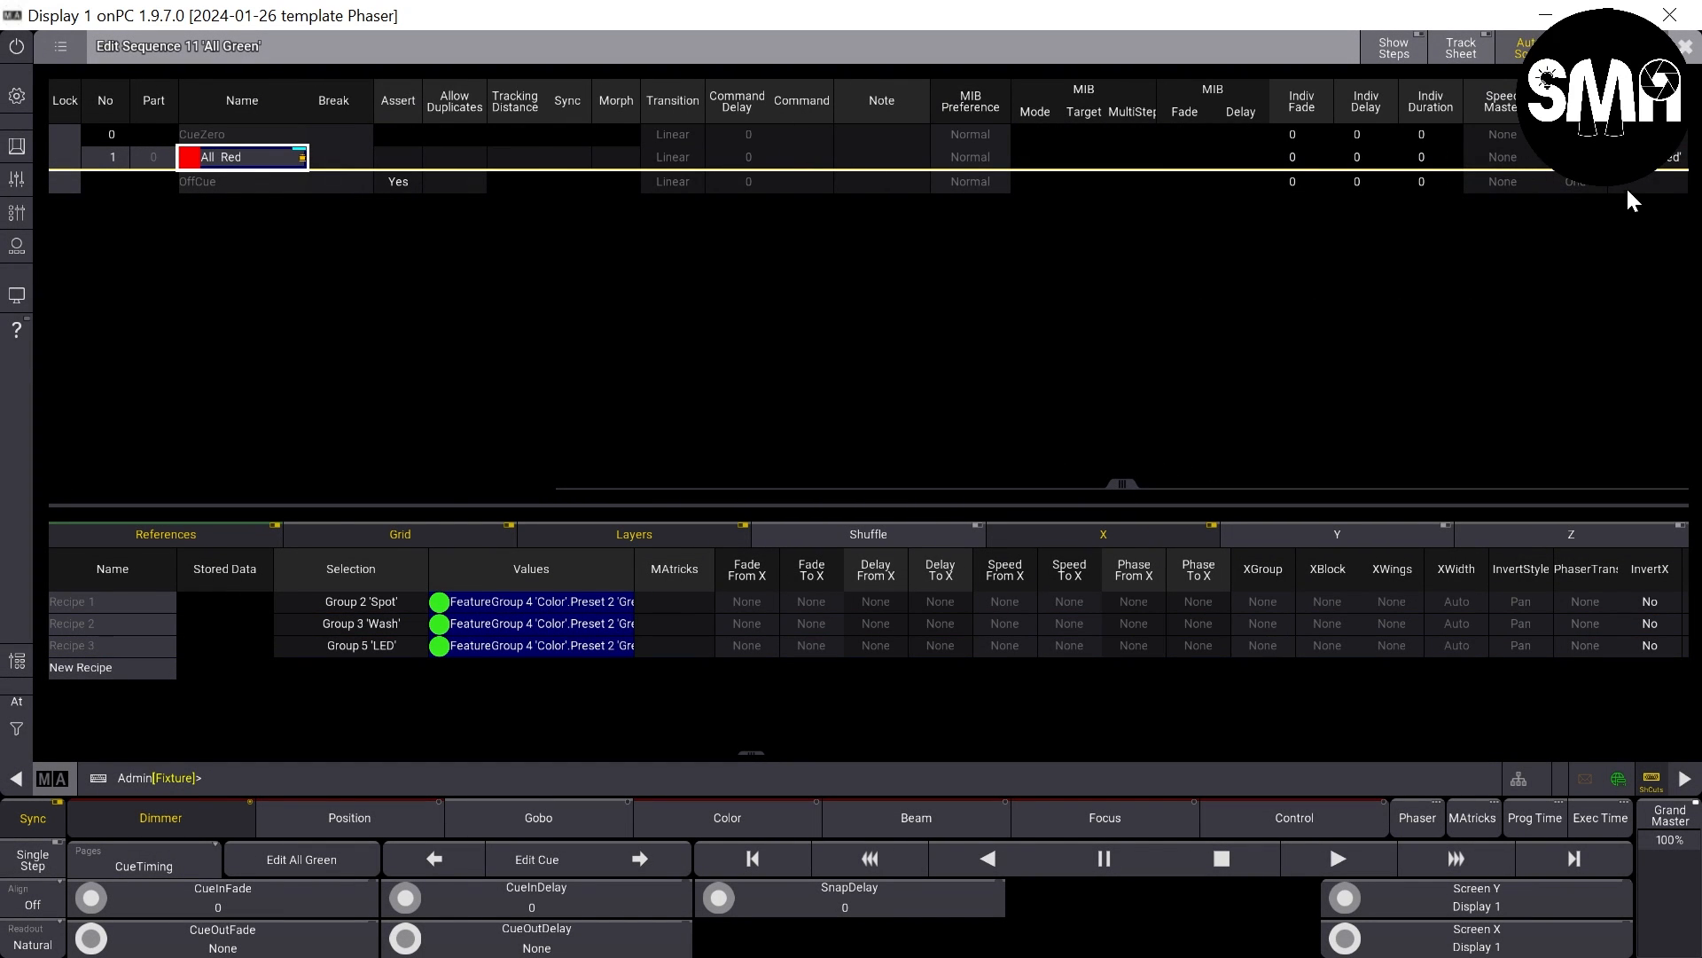
right_click(1649, 165)
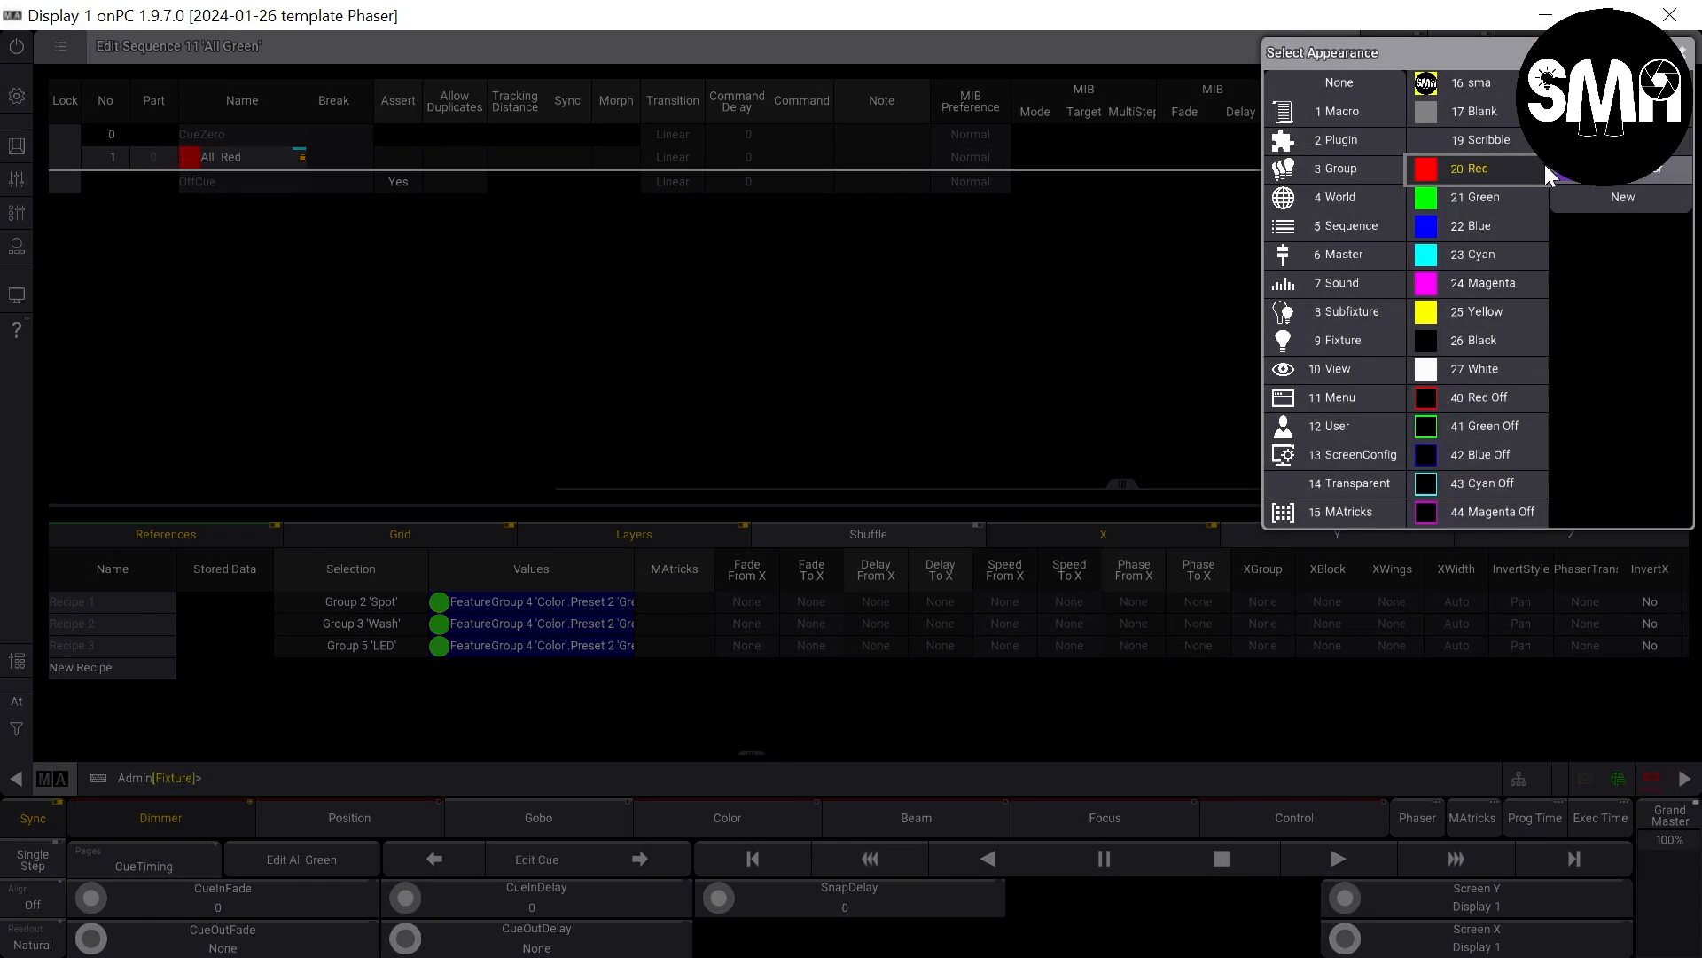
click(1495, 196)
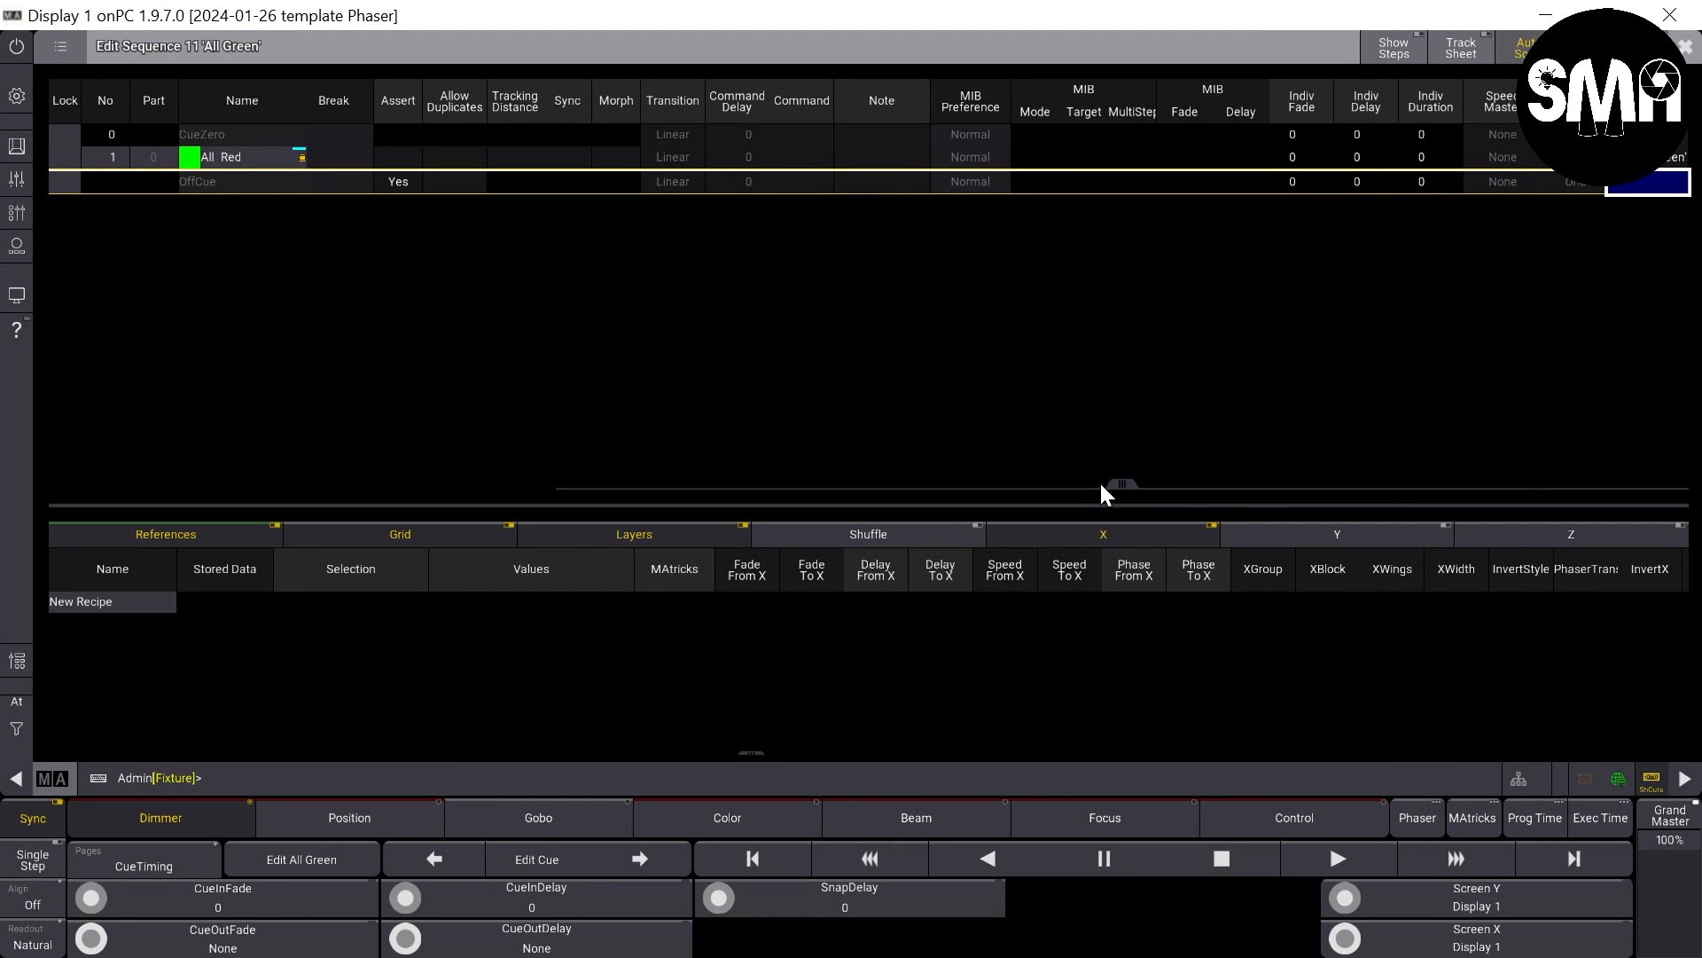
- Rename cue 1 of sequence 11 to All Green
click(221, 156)
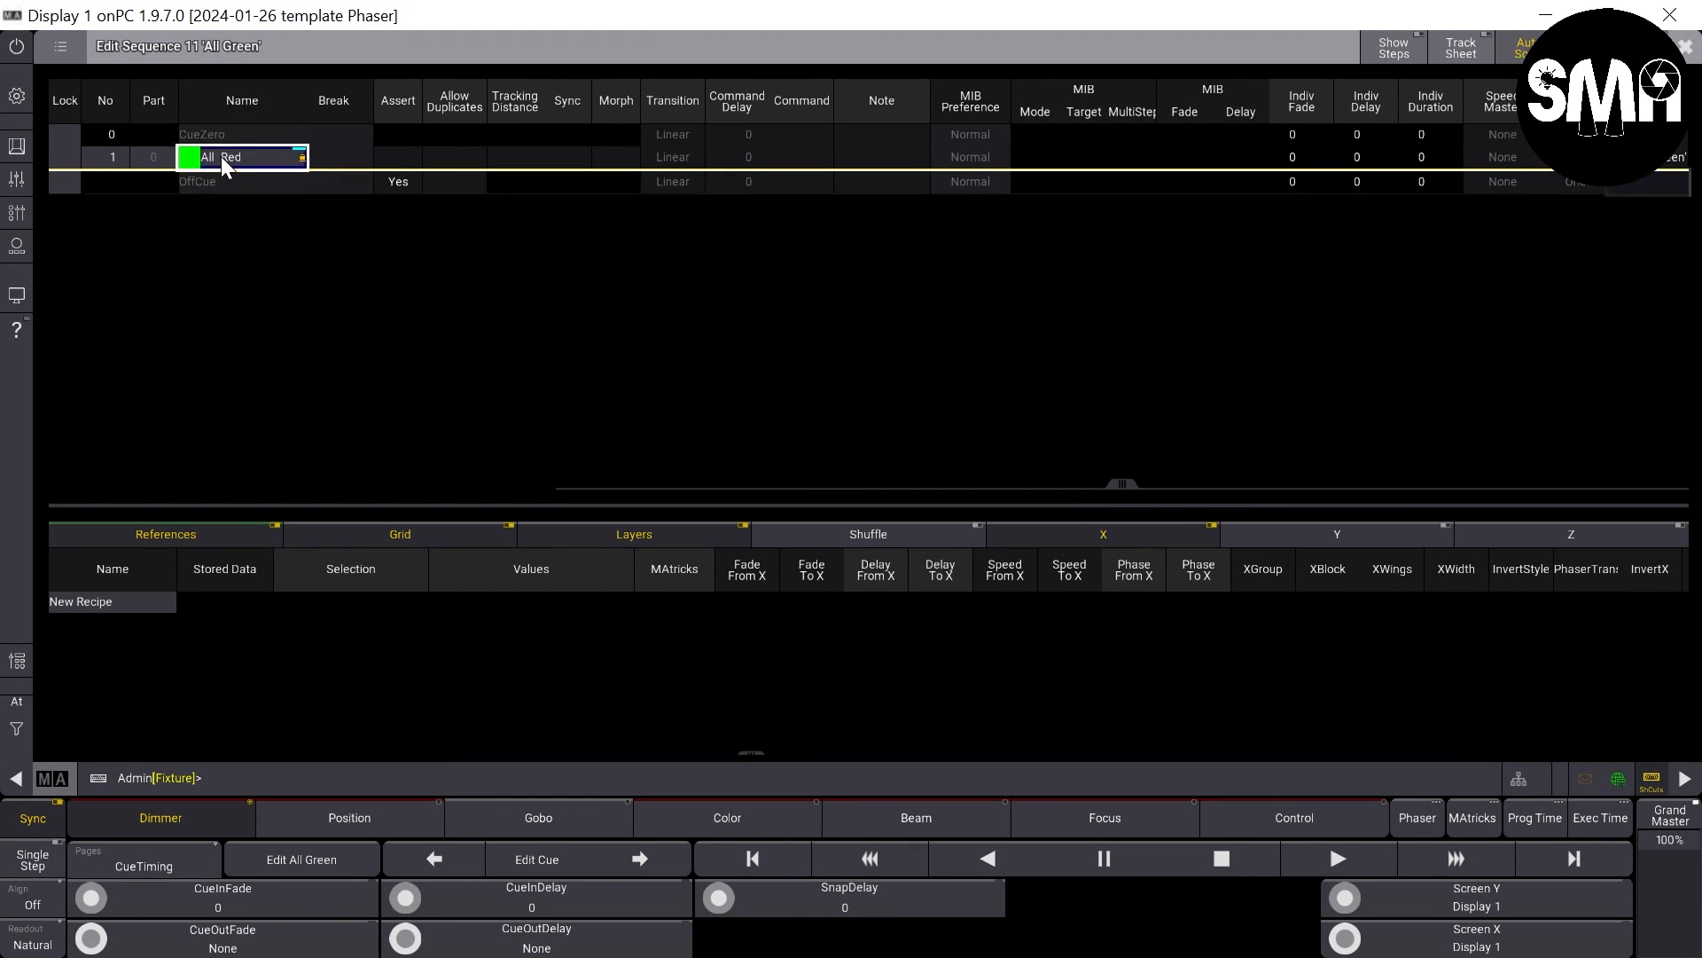
click(221, 157)
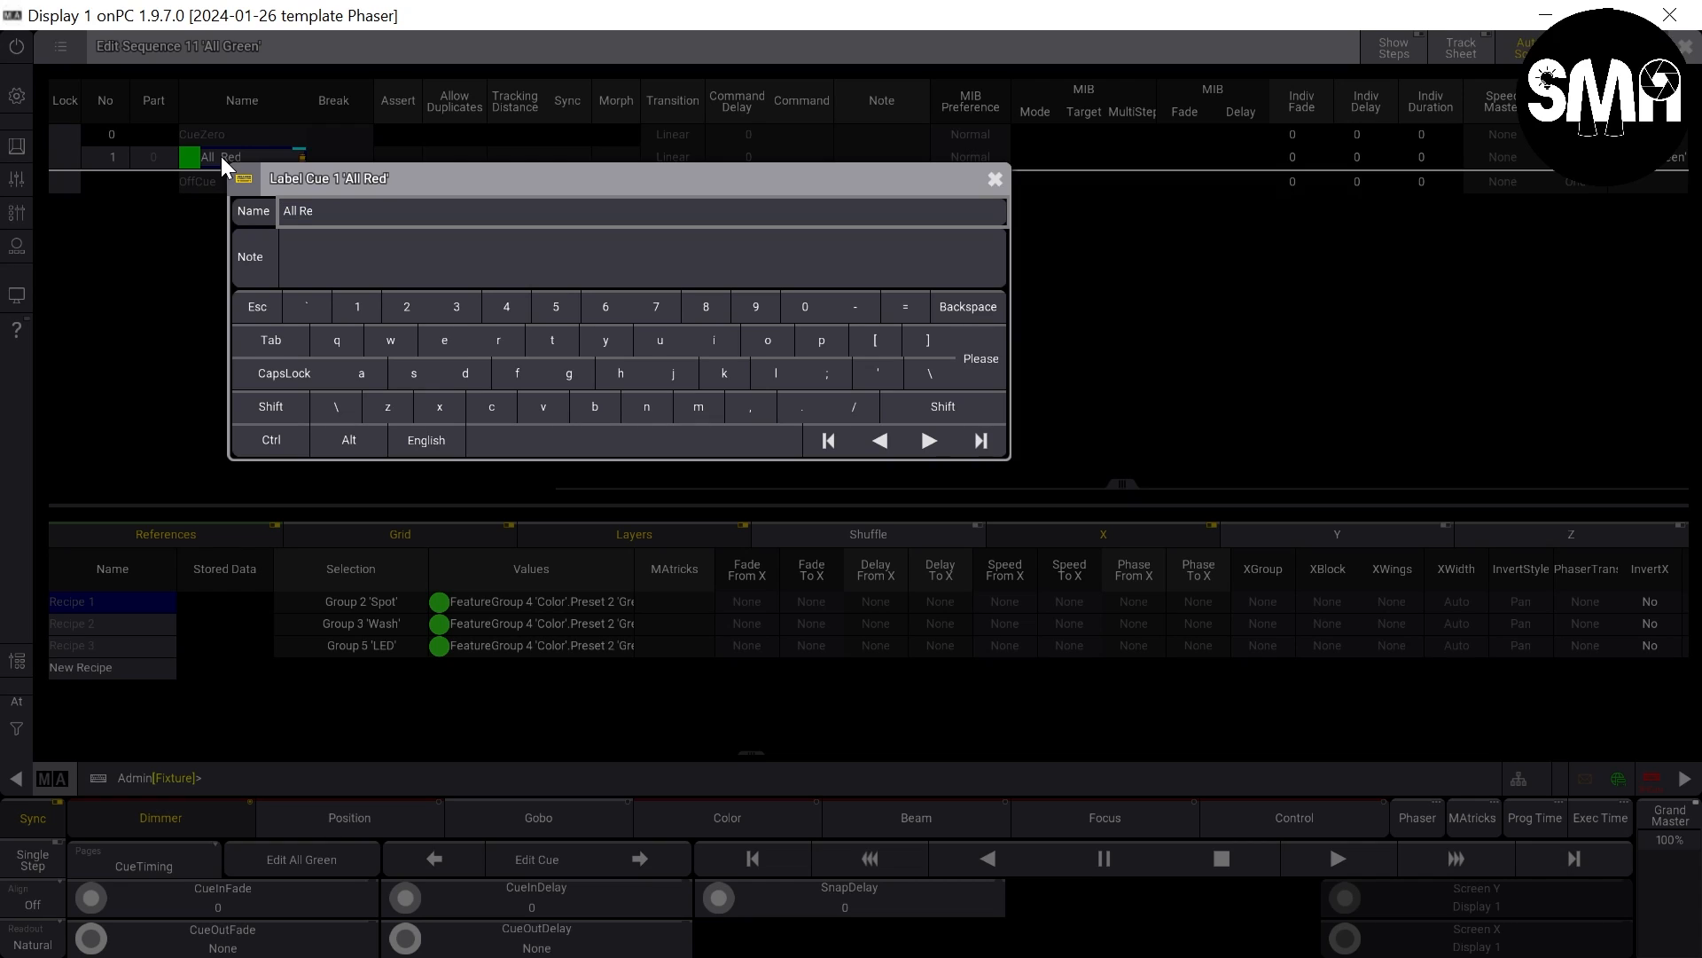
key(BackSpace)
key(BackSpace)
key(BackSpace)
key(BackSpace)
text(Green)
key(Return)
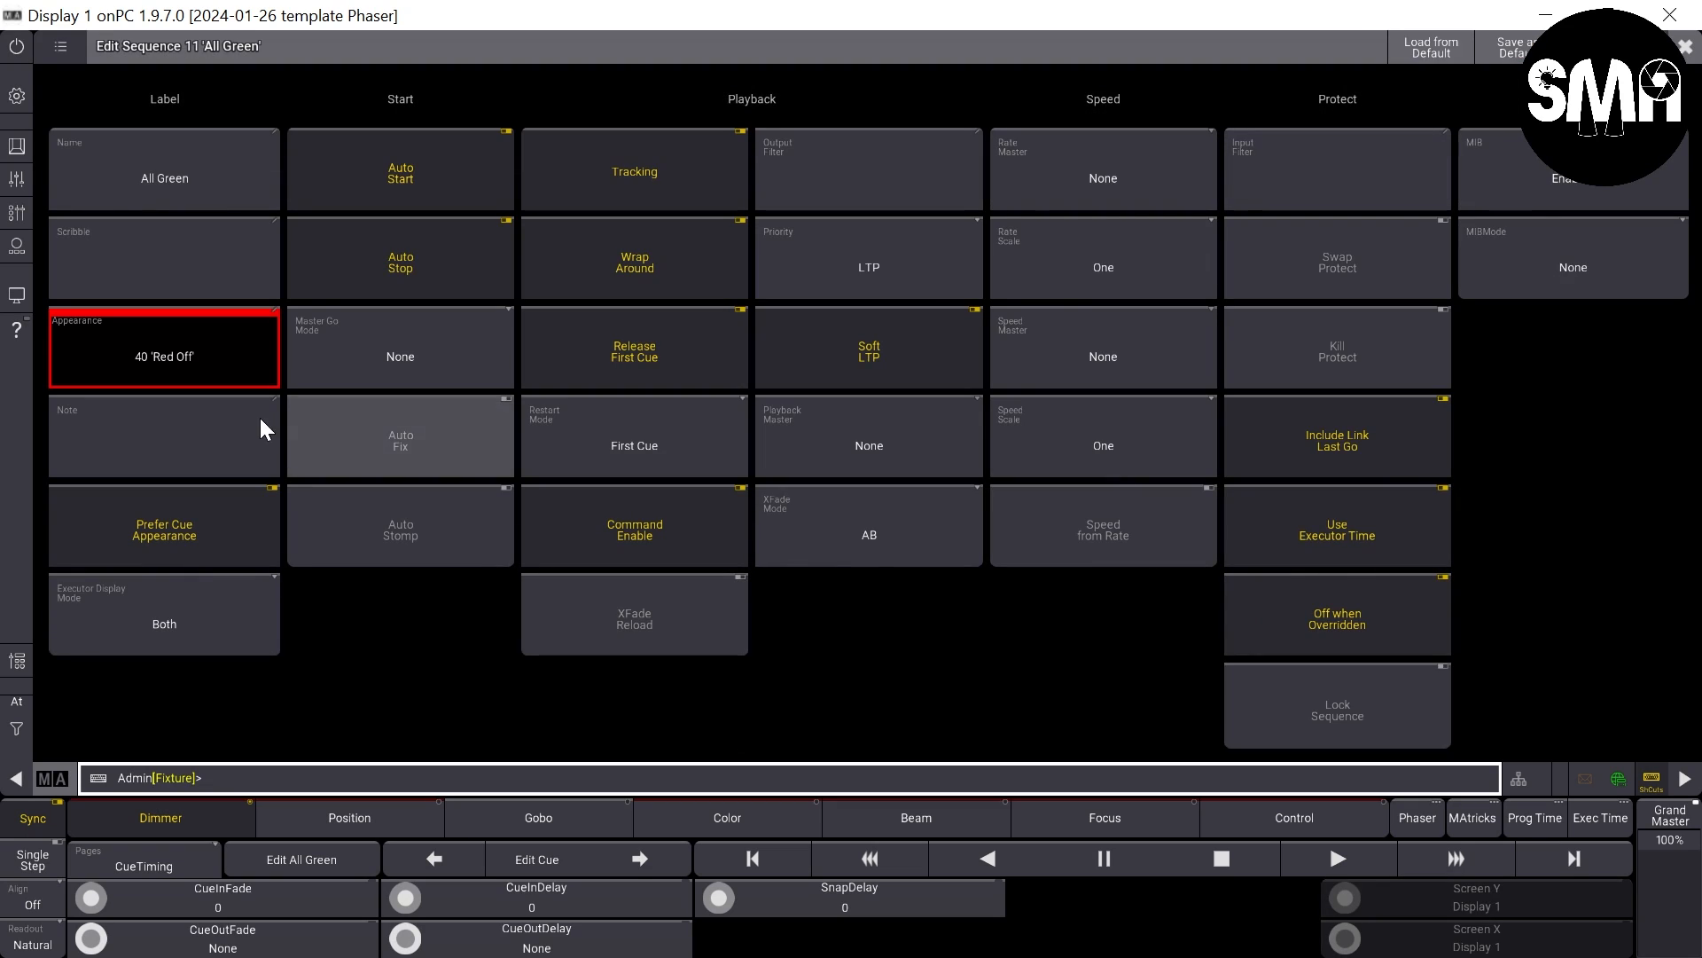
- Set the All Green sequence's appearance to 41 Green Off and close the sequence editor
click(193, 334)
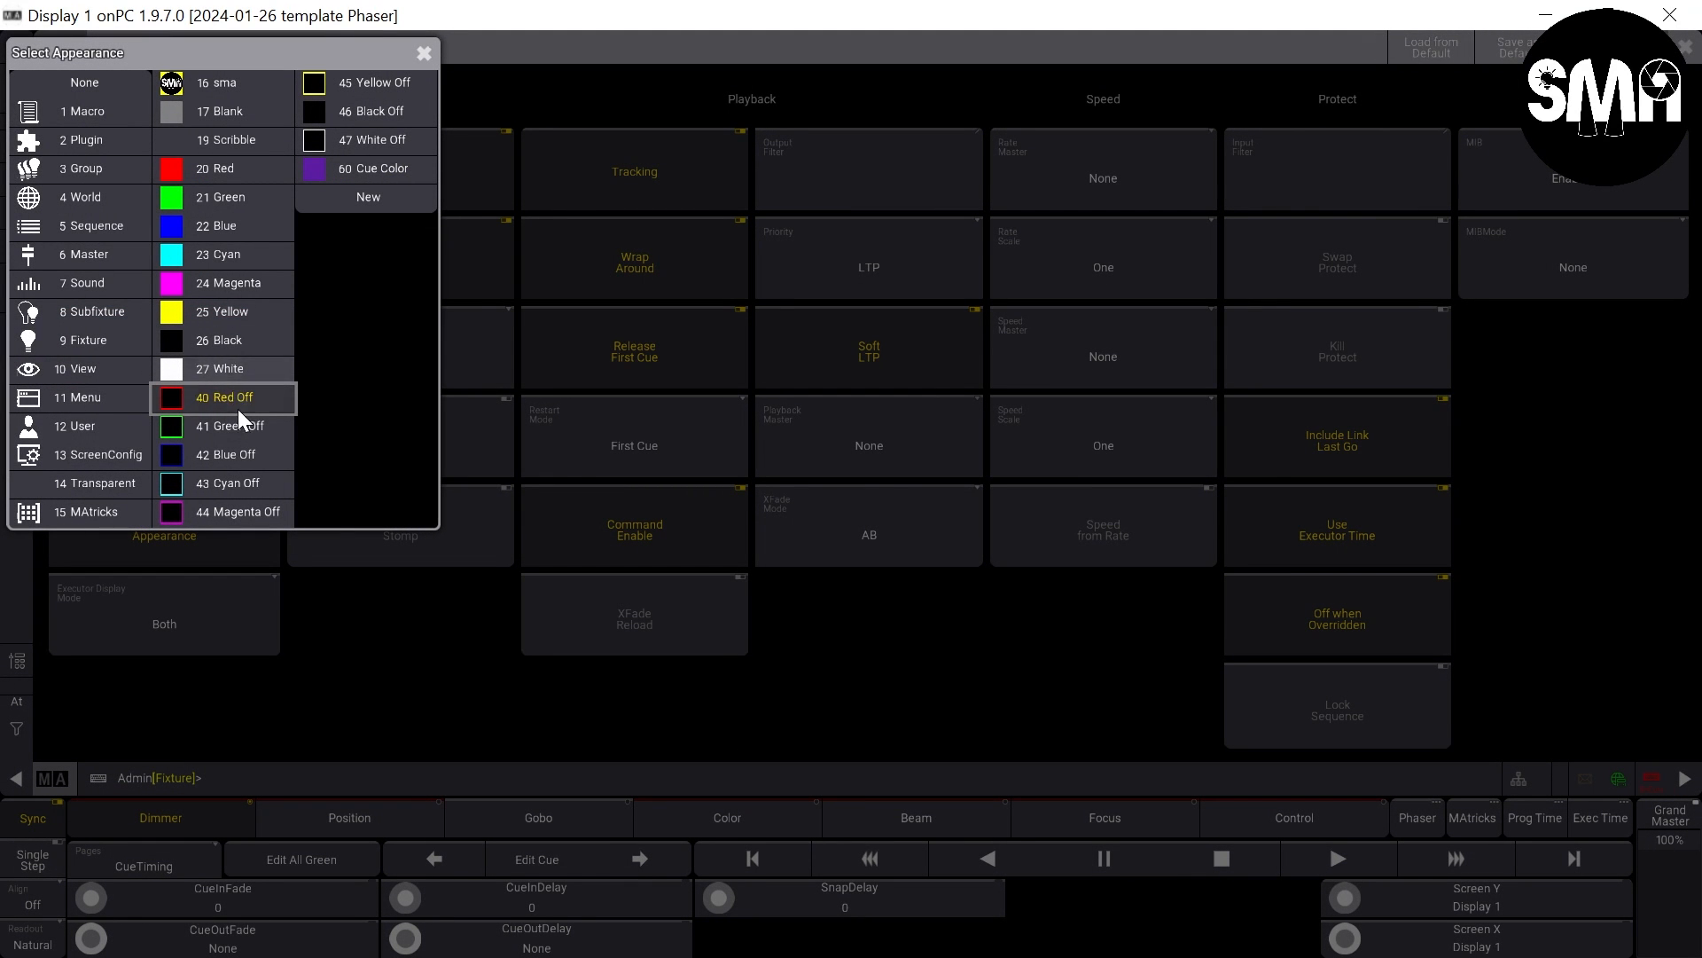
click(238, 426)
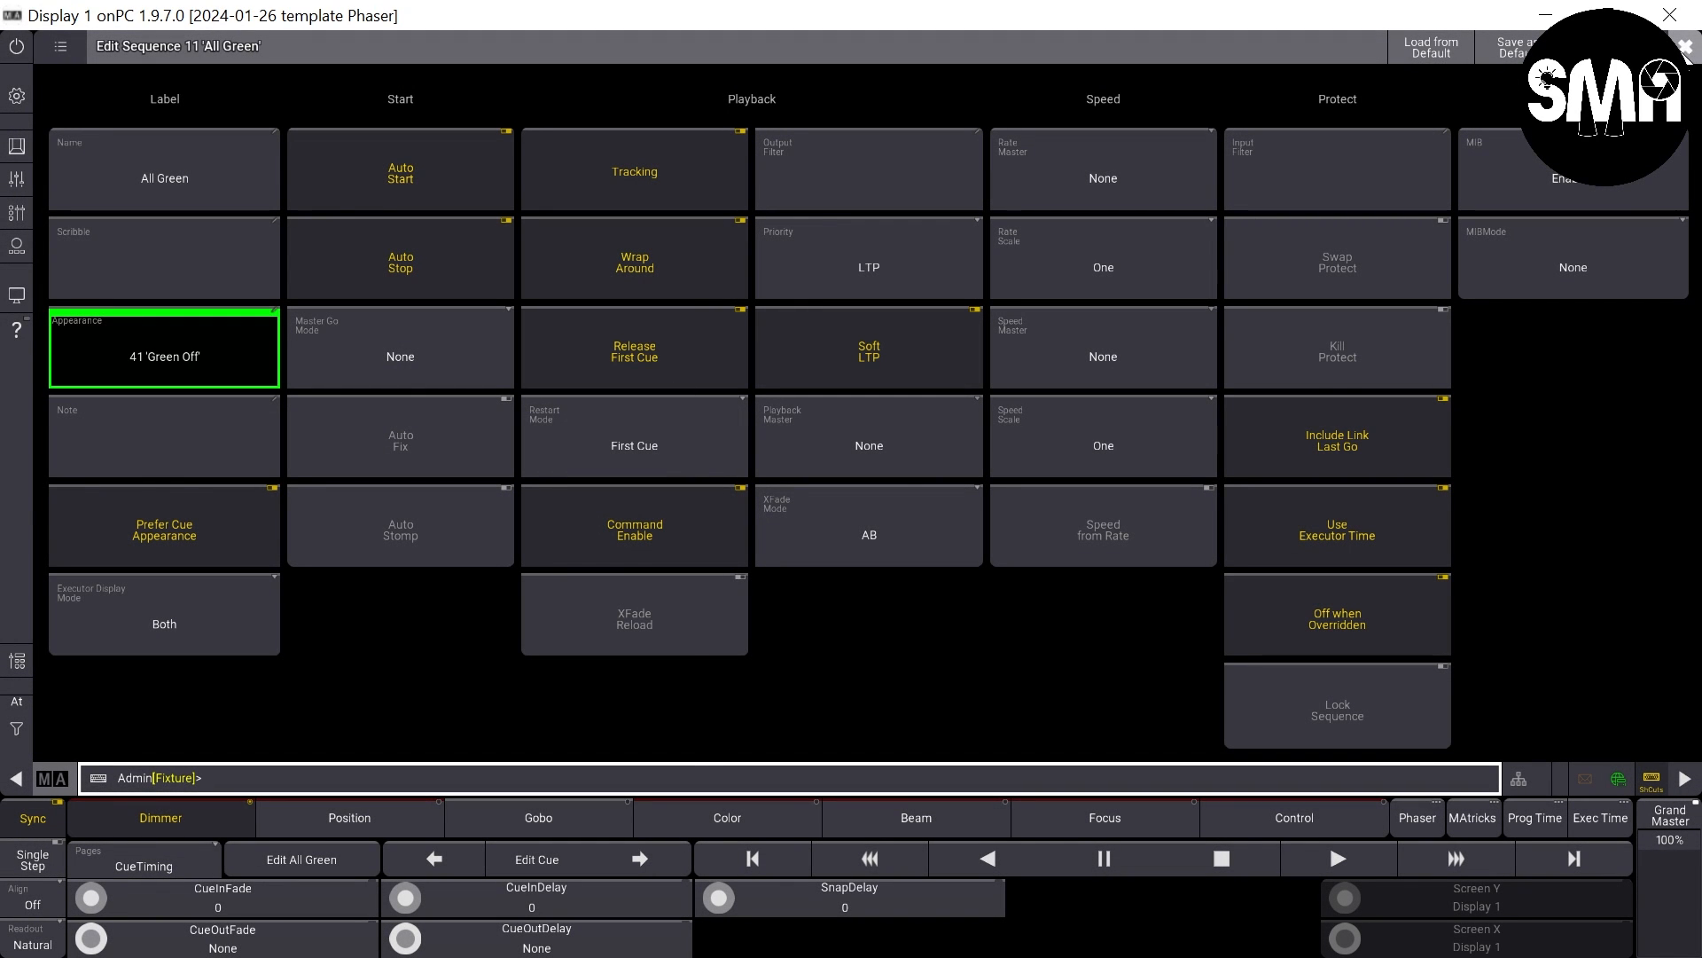
click(1686, 46)
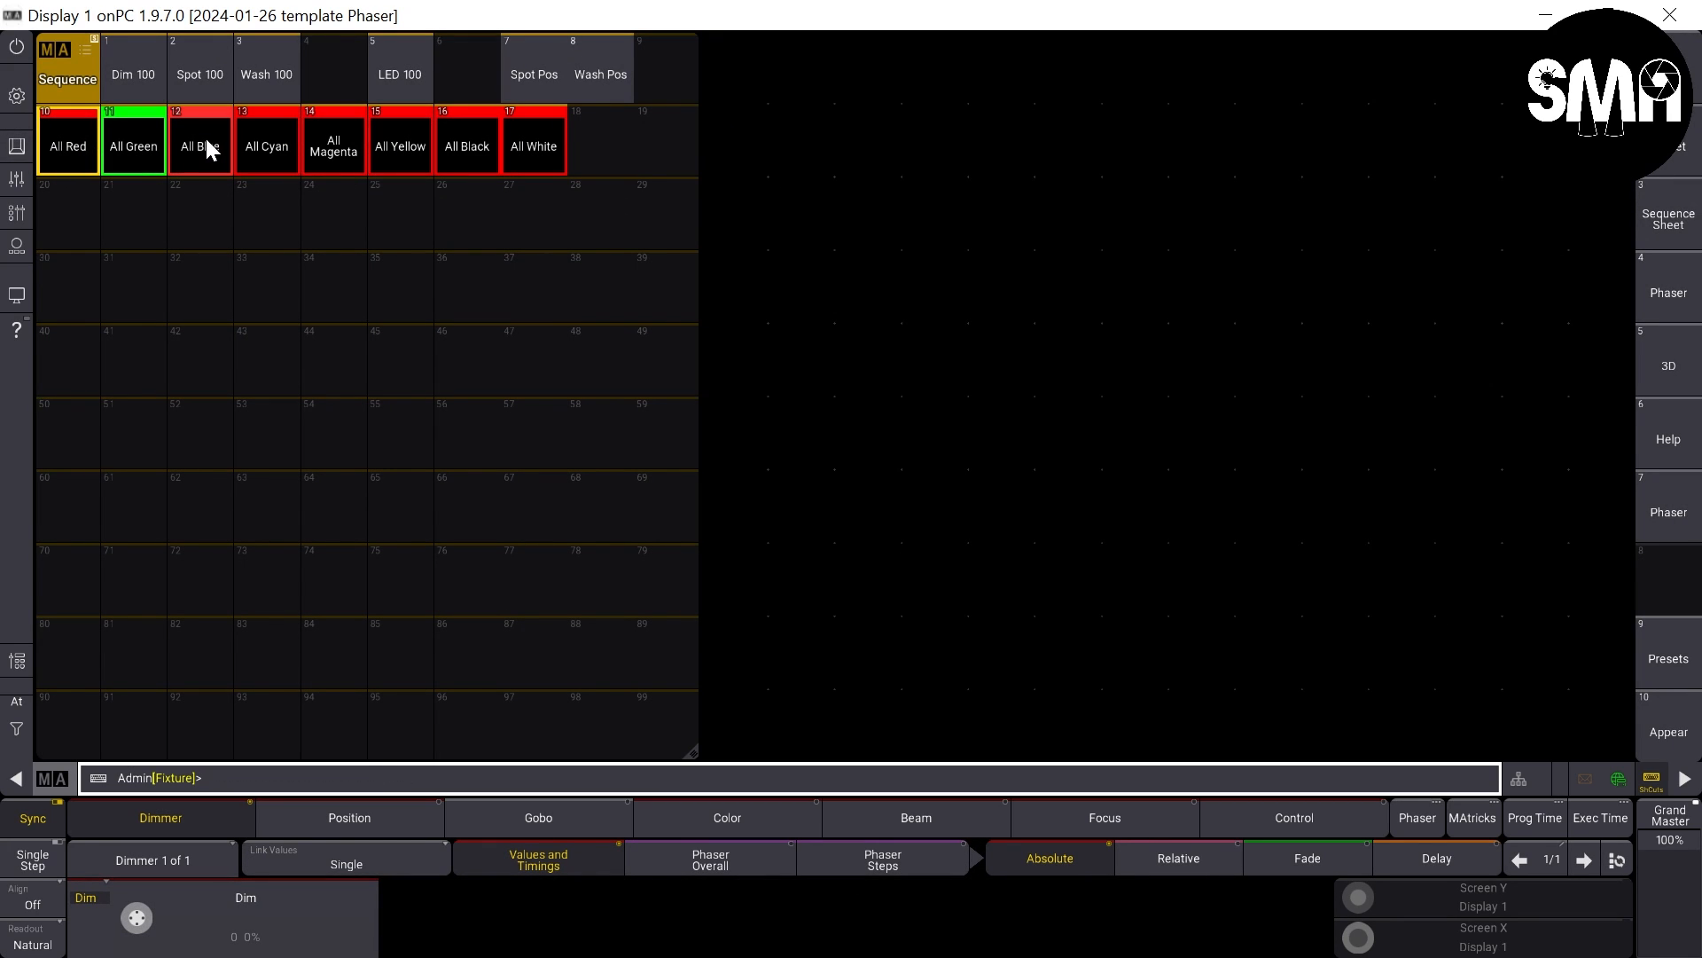
- Open sequence 12 All Blue for editing and rename its cue 1 to All Blue
drag(206, 146, 205, 270)
click(135, 139)
right_click(246, 159)
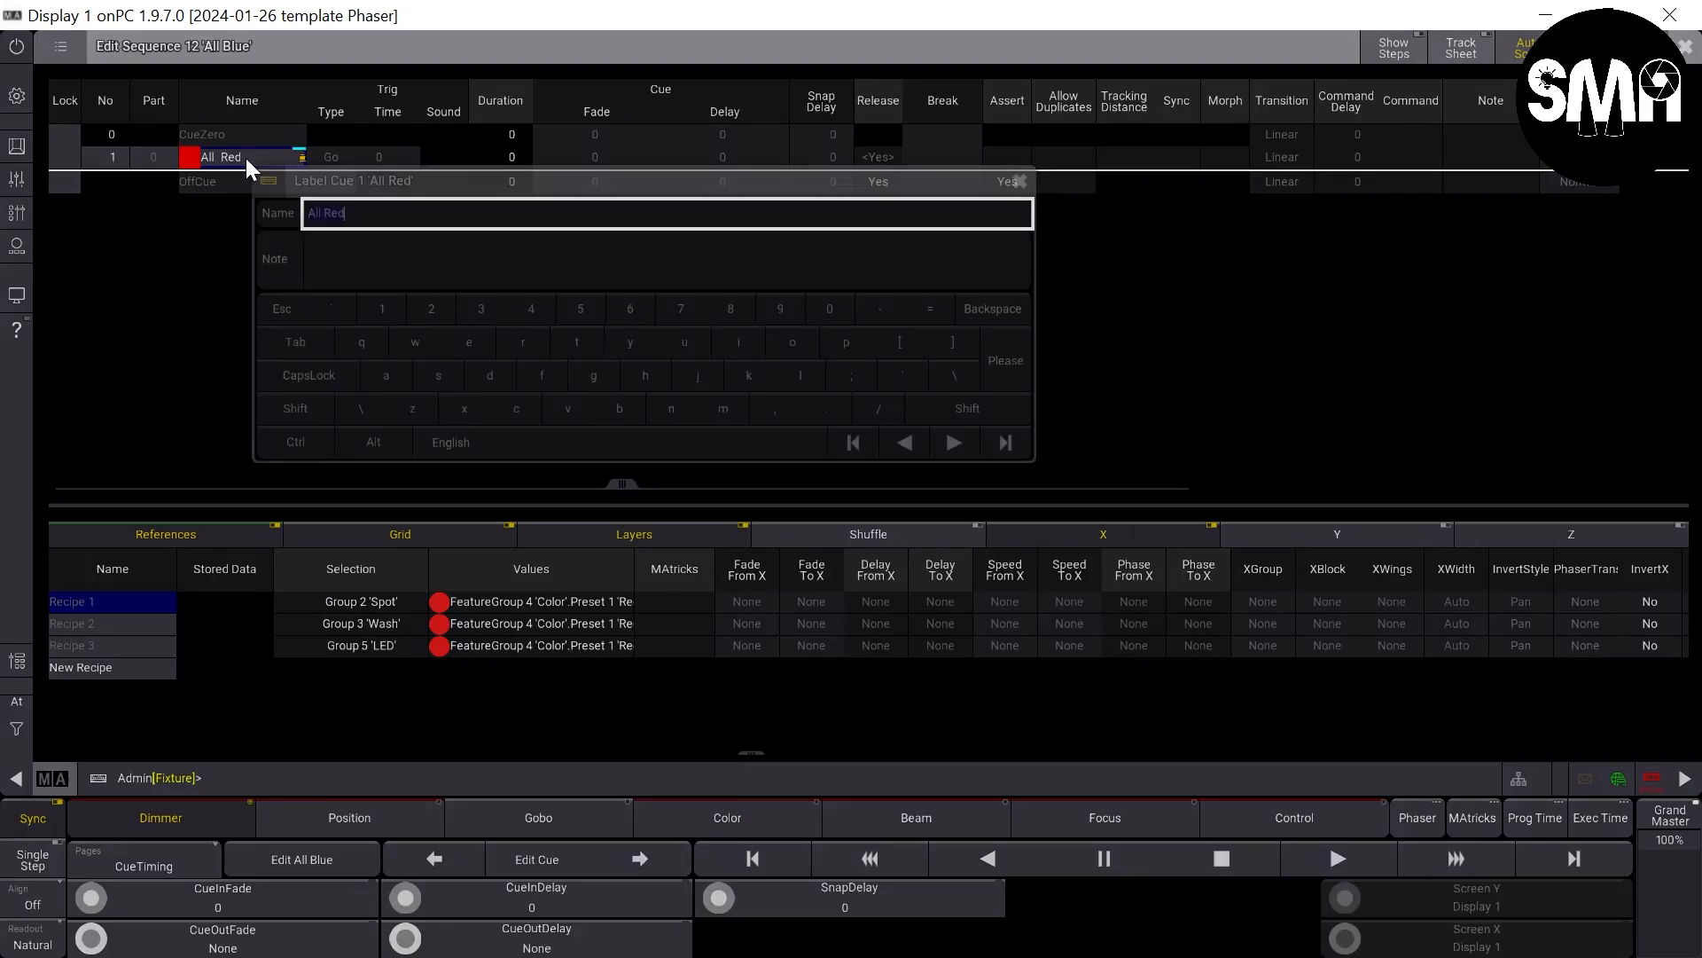
text(All Blue)
key(Return)
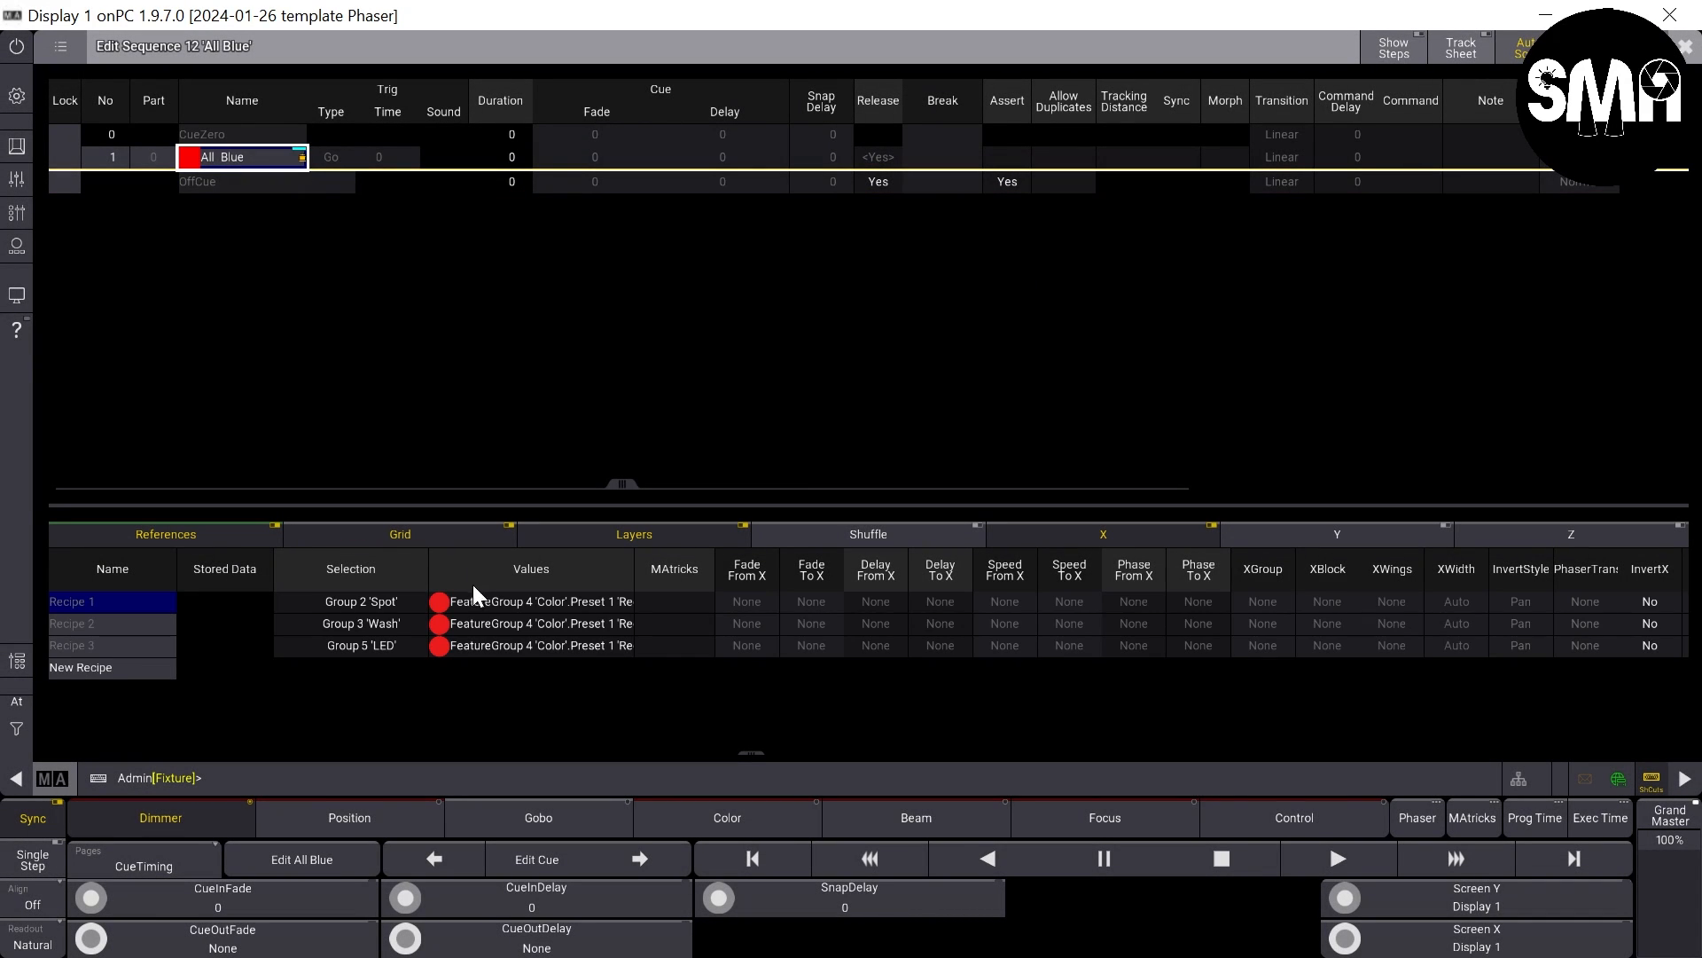
- Assign color preset 3 Blue to the All Blue recipe lines and set the sequence's appearance to 42 Blue Off
click(501, 612)
click(531, 689)
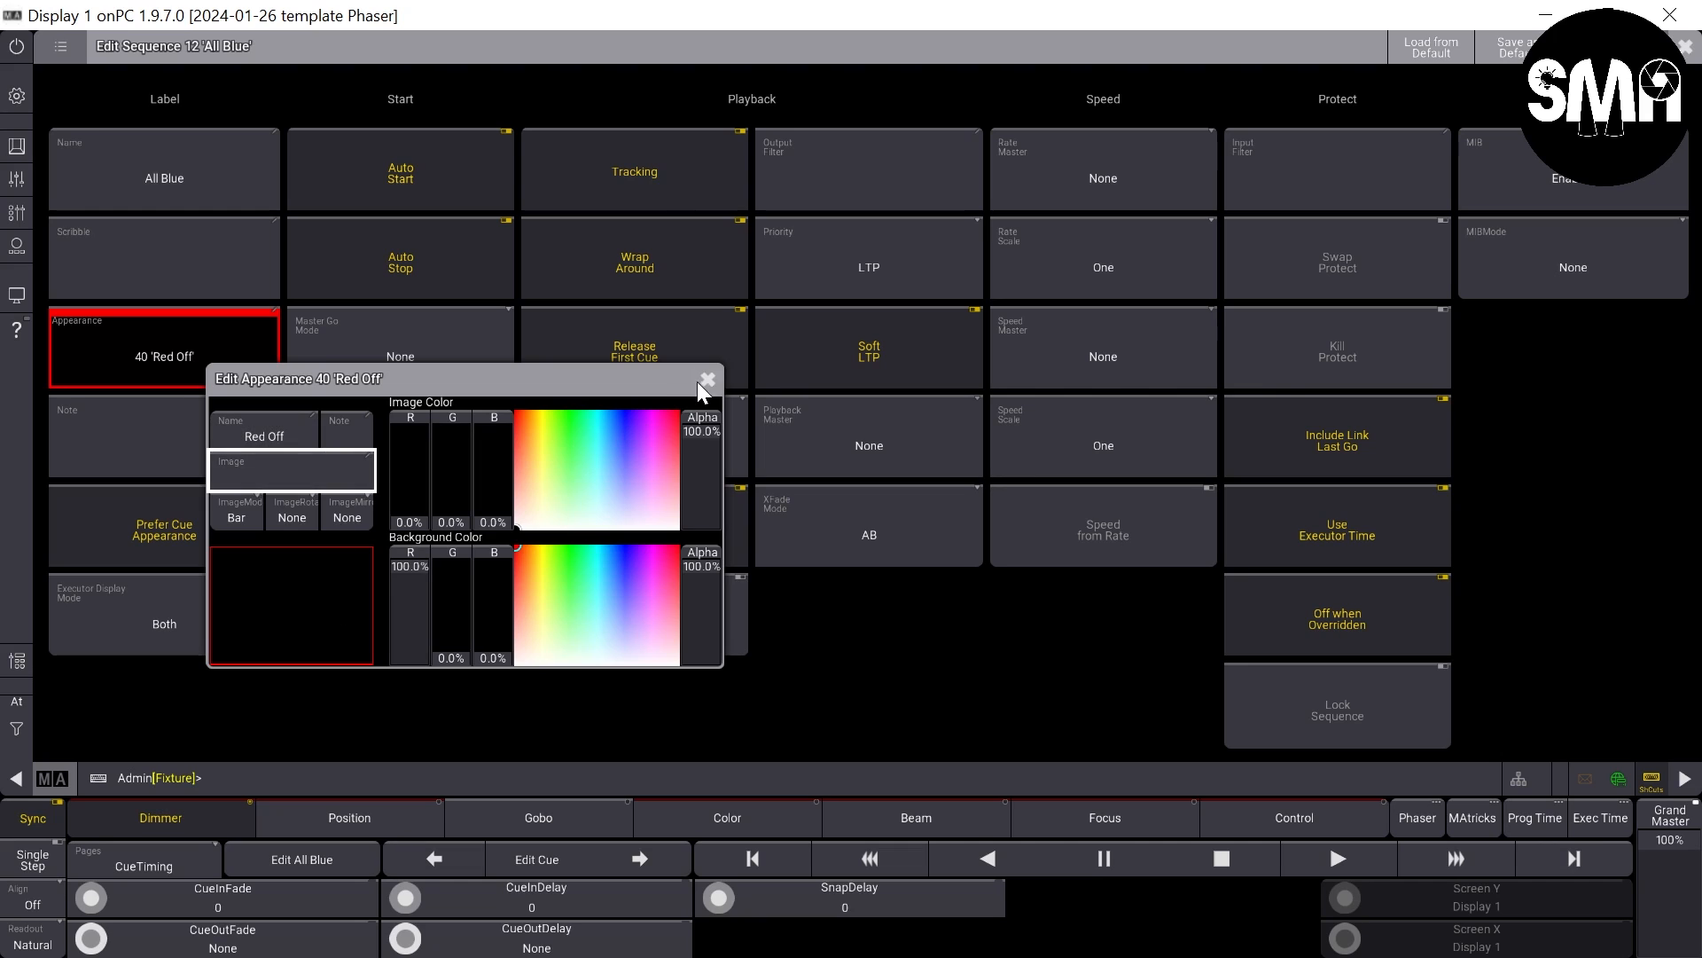
click(733, 381)
click(266, 368)
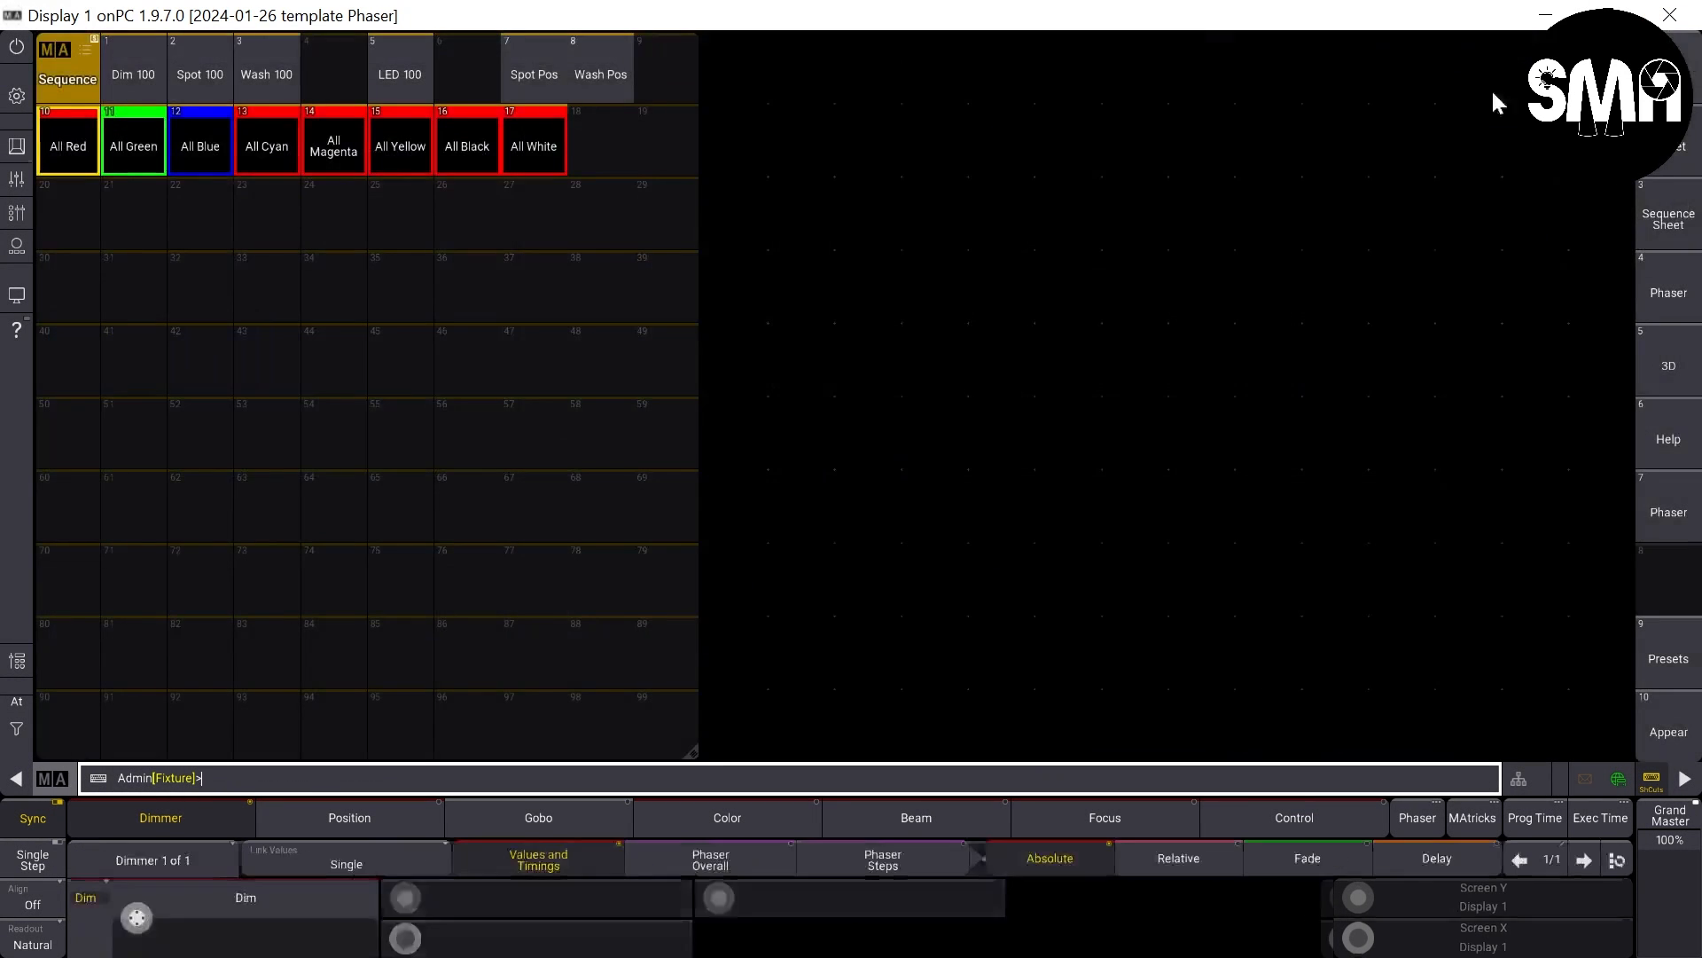
- In sequence 13 All Cyan, rename cue 1 to All Cyan
double_click(241, 154)
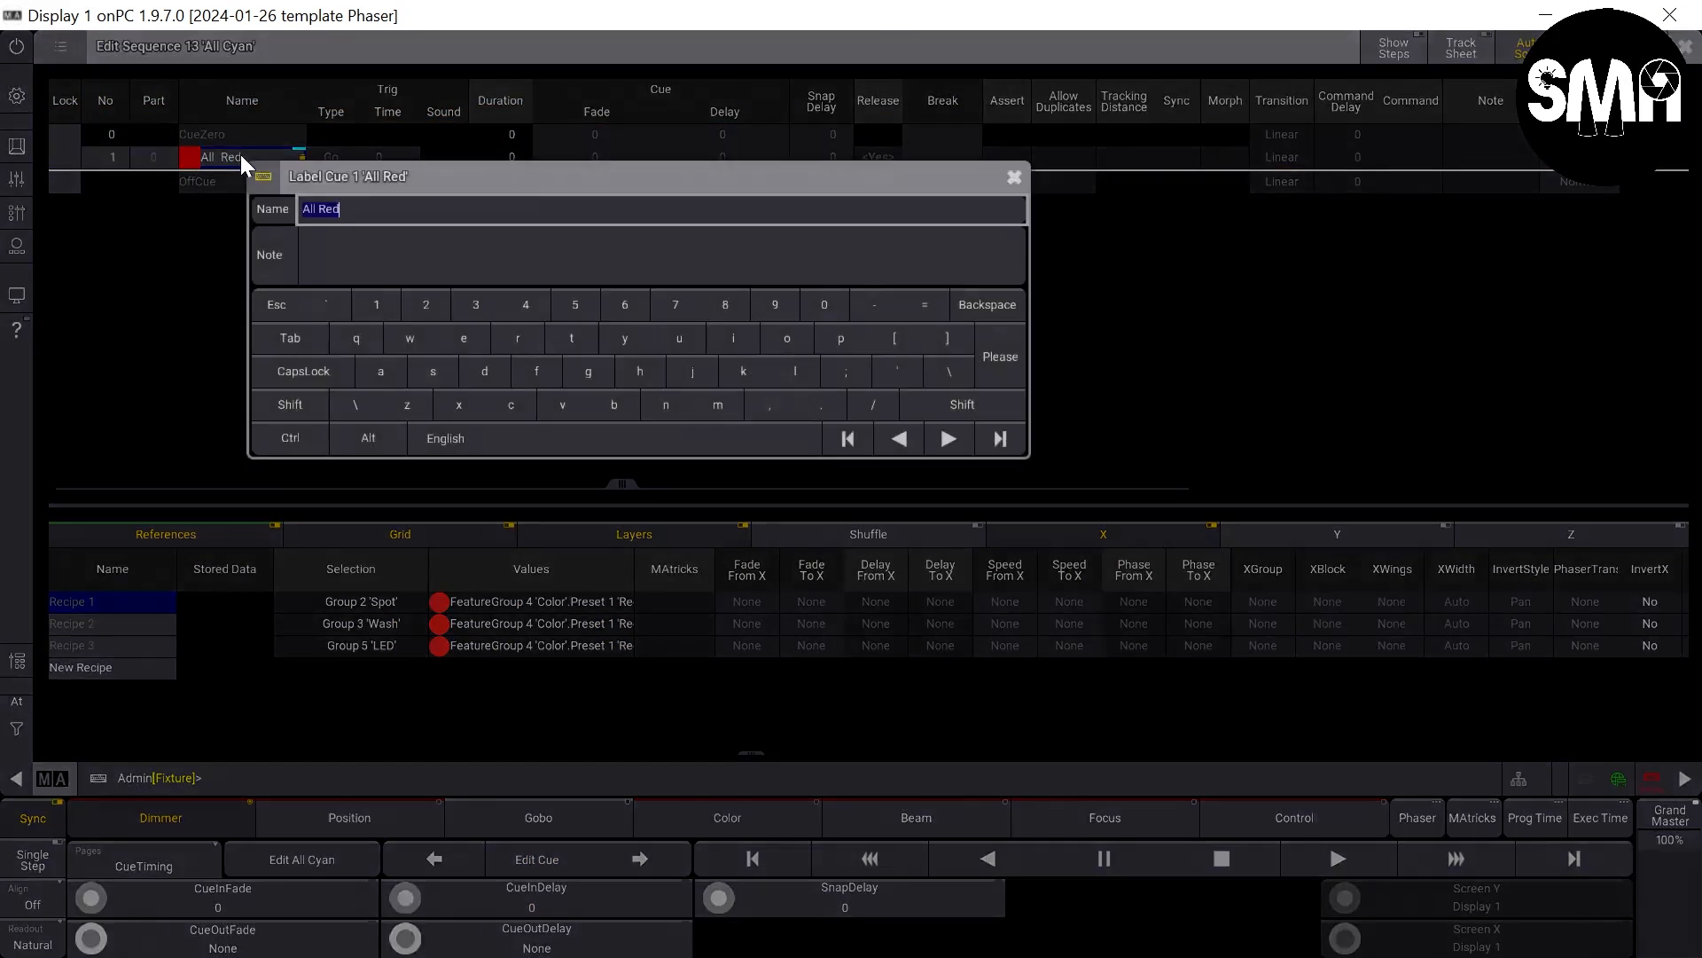
key(End)
key(BackSpace)
key(BackSpace)
key(BackSpace)
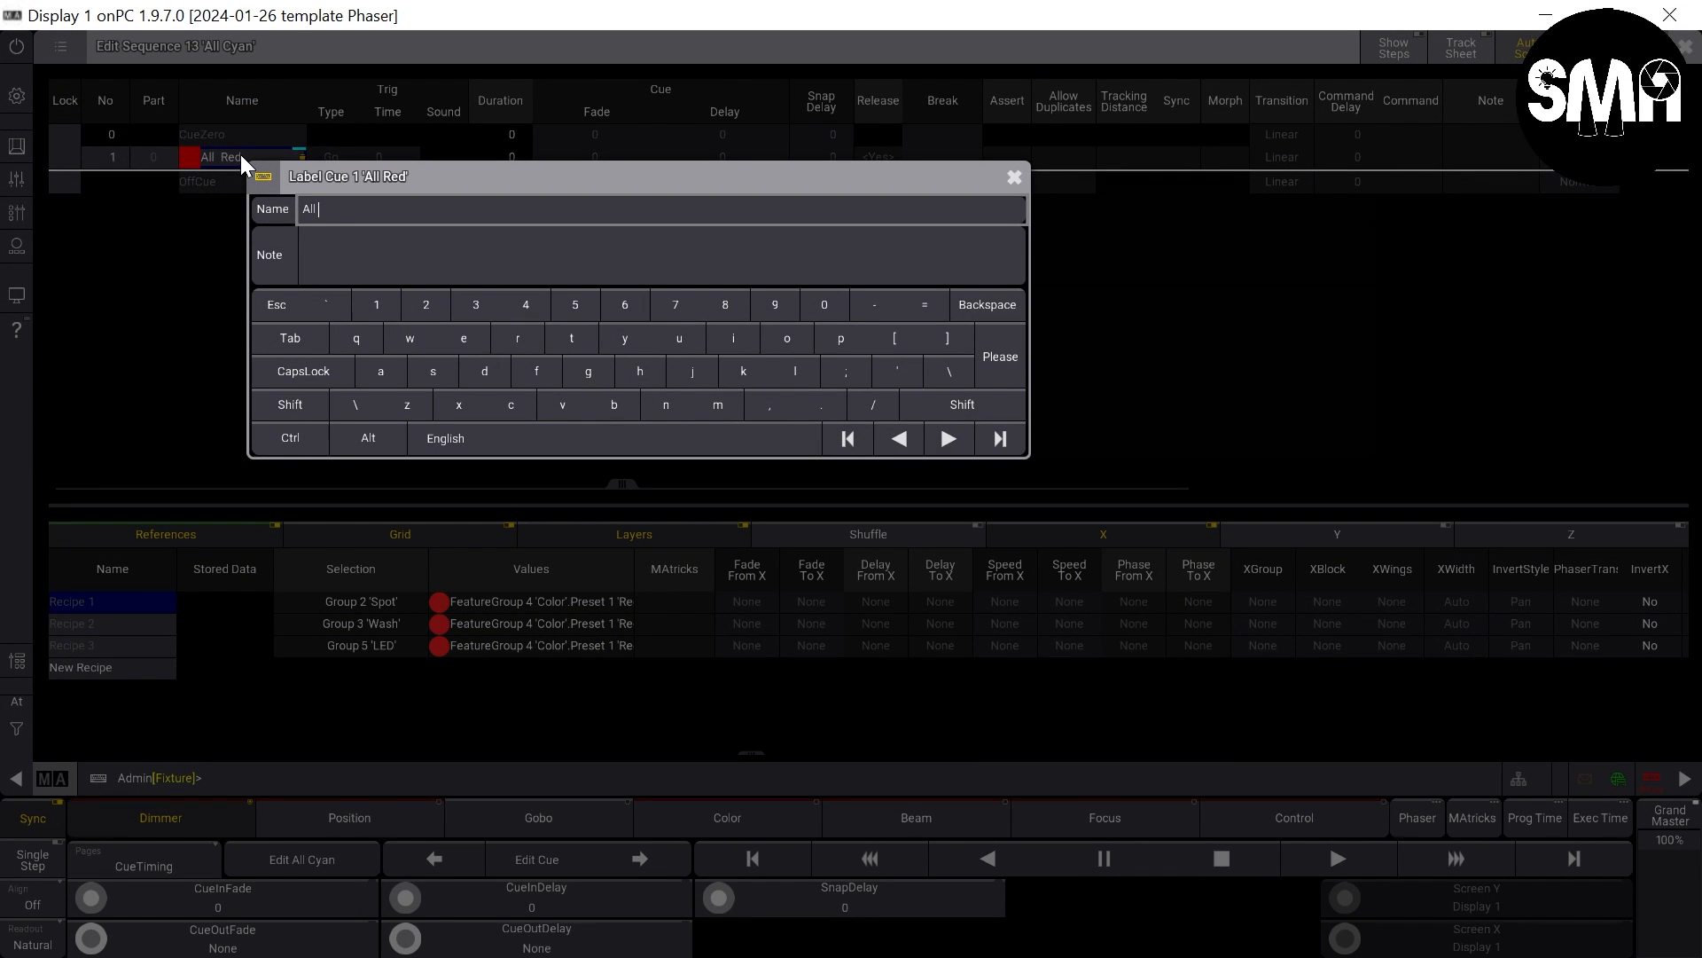
text(Cyan)
key(Return)
- Assign color preset 4 Cyan to all three recipe lines and set the sequence's appearance to 43 Cyan Off
drag(570, 599, 582, 644)
right_click(581, 644)
click(623, 681)
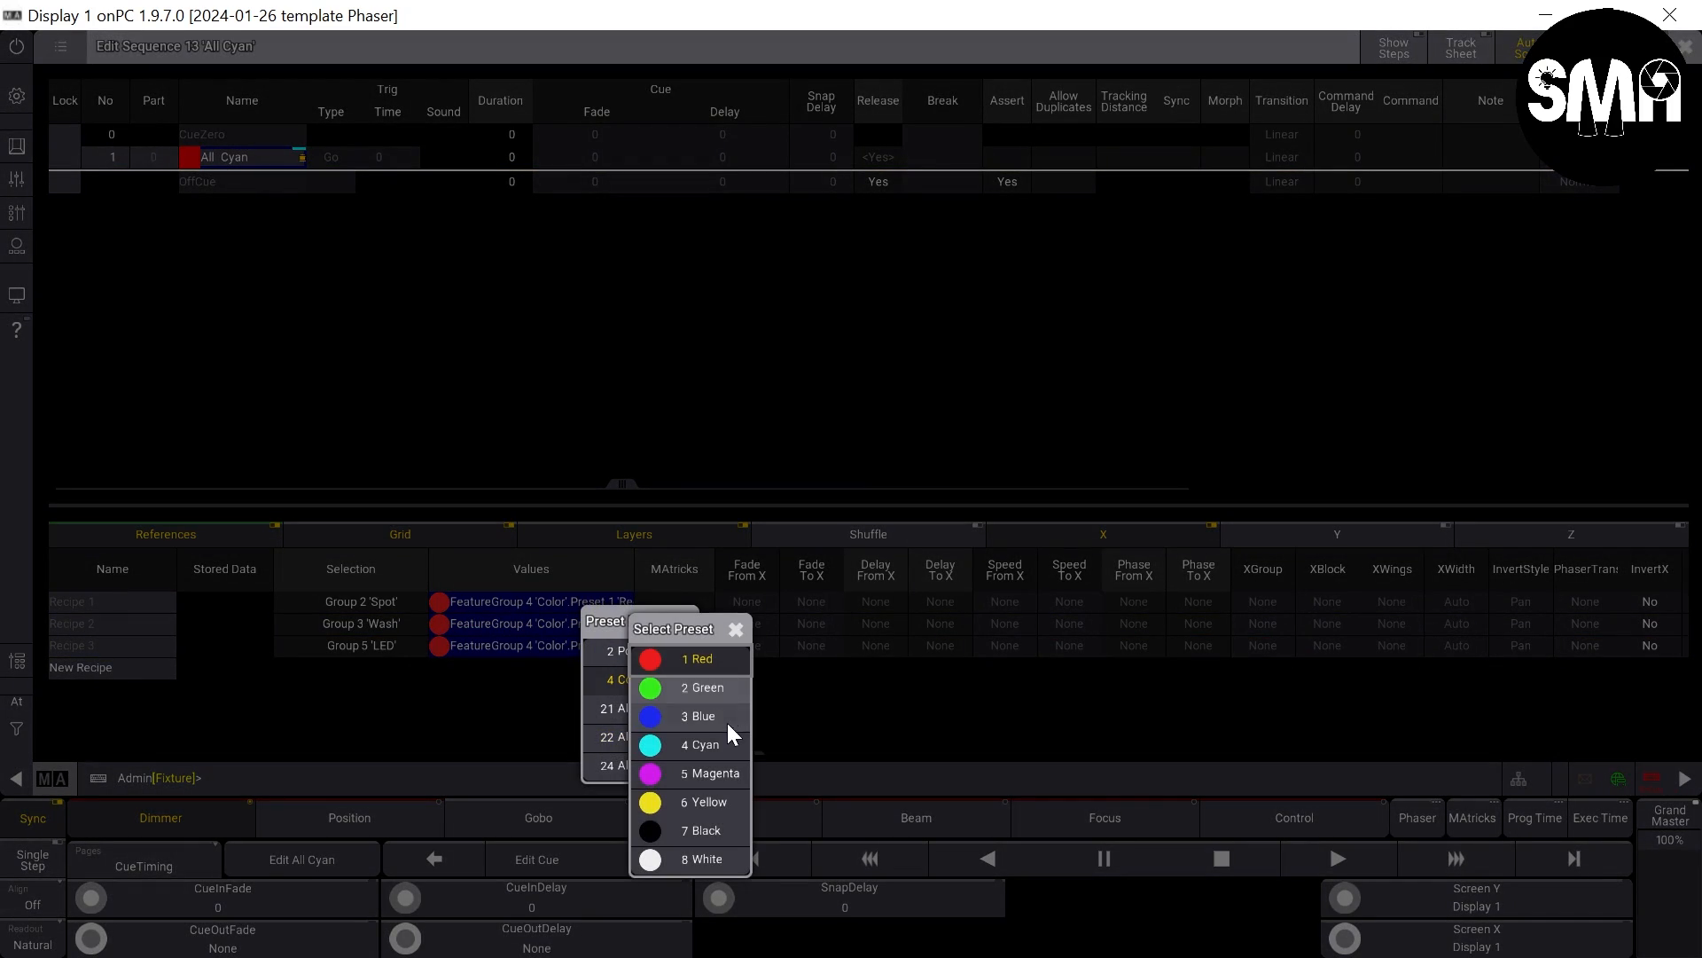
click(723, 743)
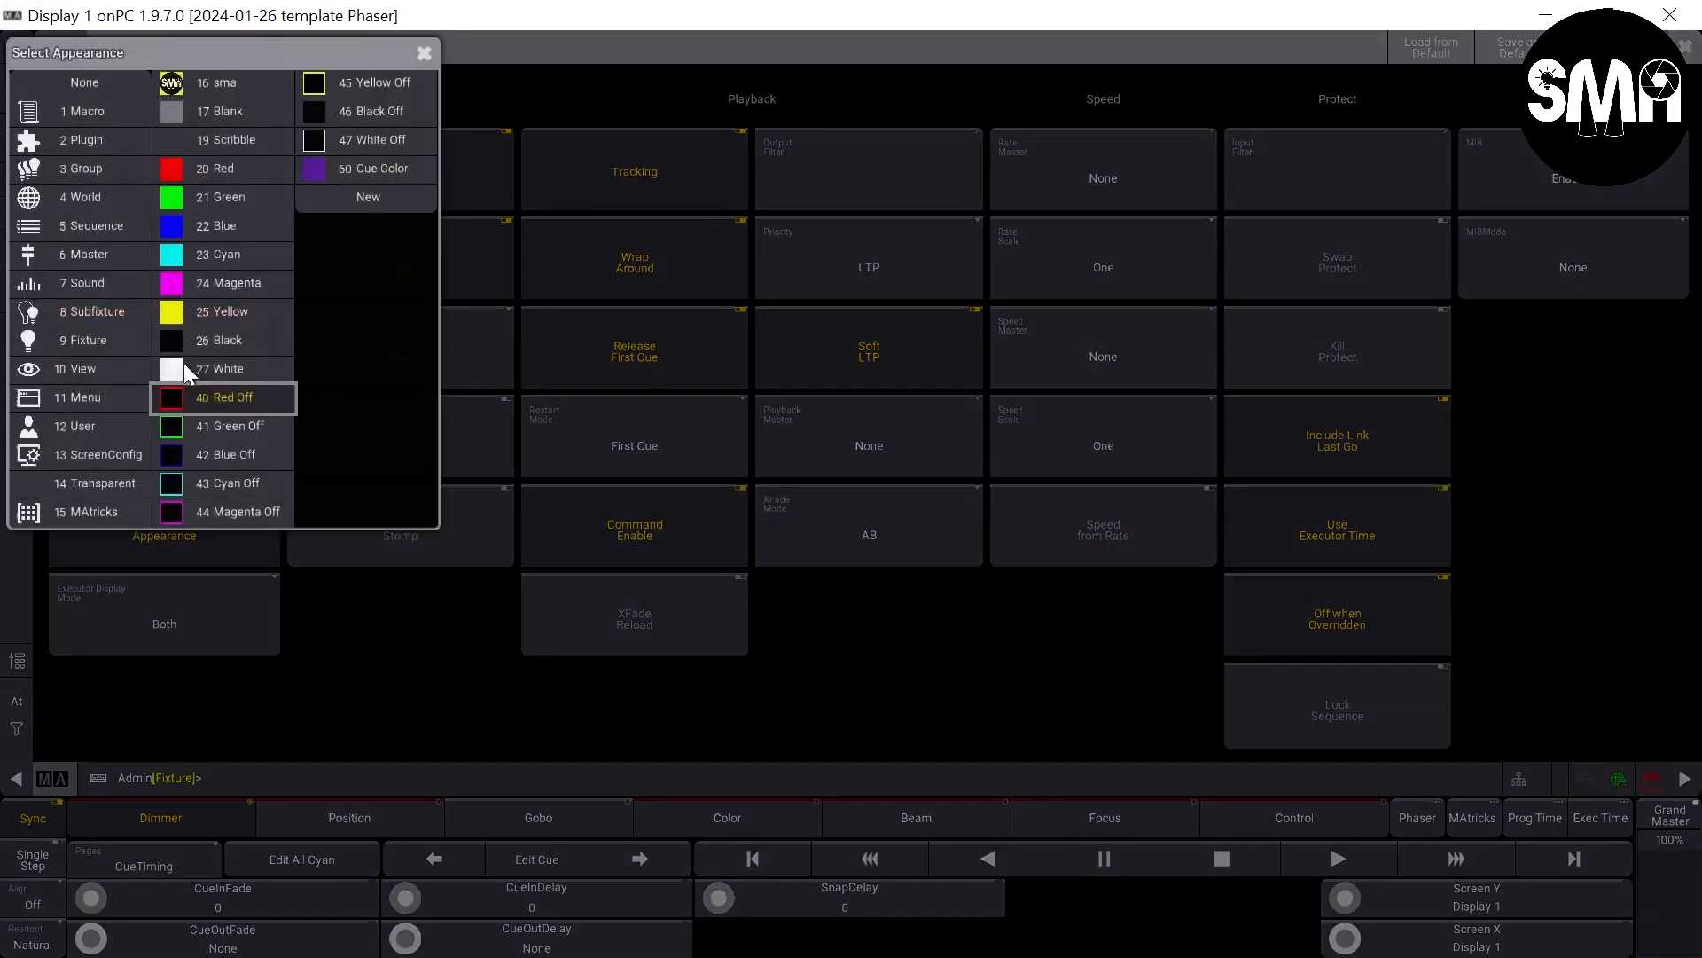
click(270, 476)
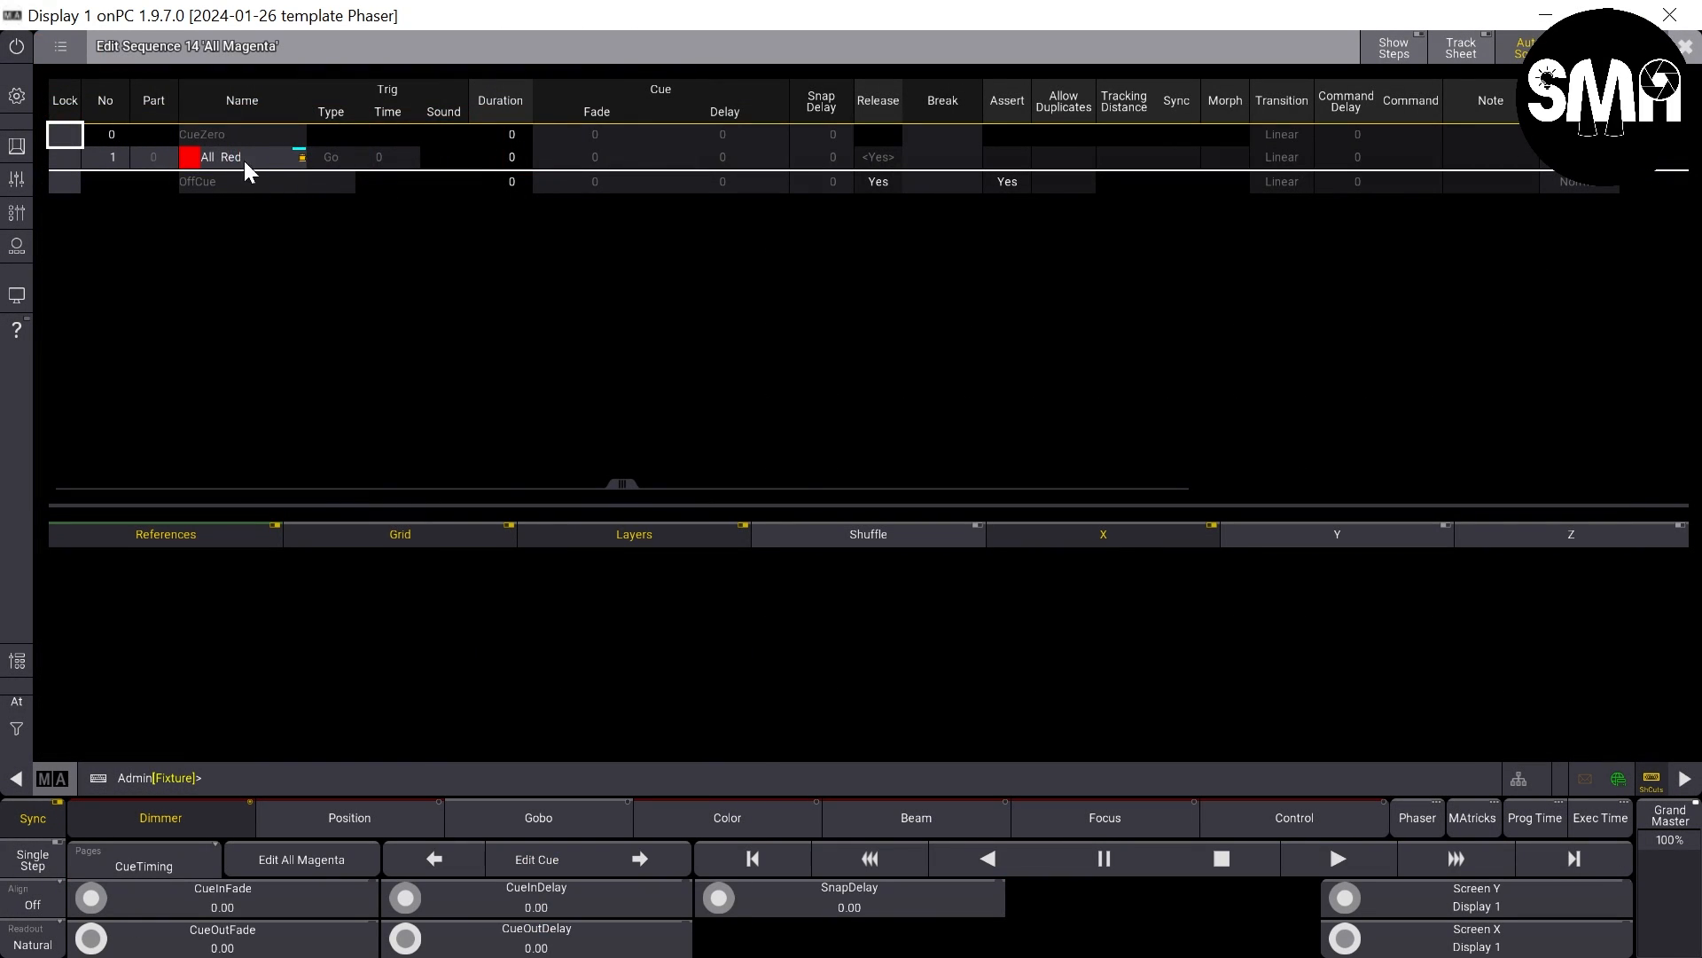
- Rename cue 1 of sequence 14 to All Magenta
click(230, 156)
key(BackSpace)
key(BackSpace)
key(BackSpace)
text(Magenta)
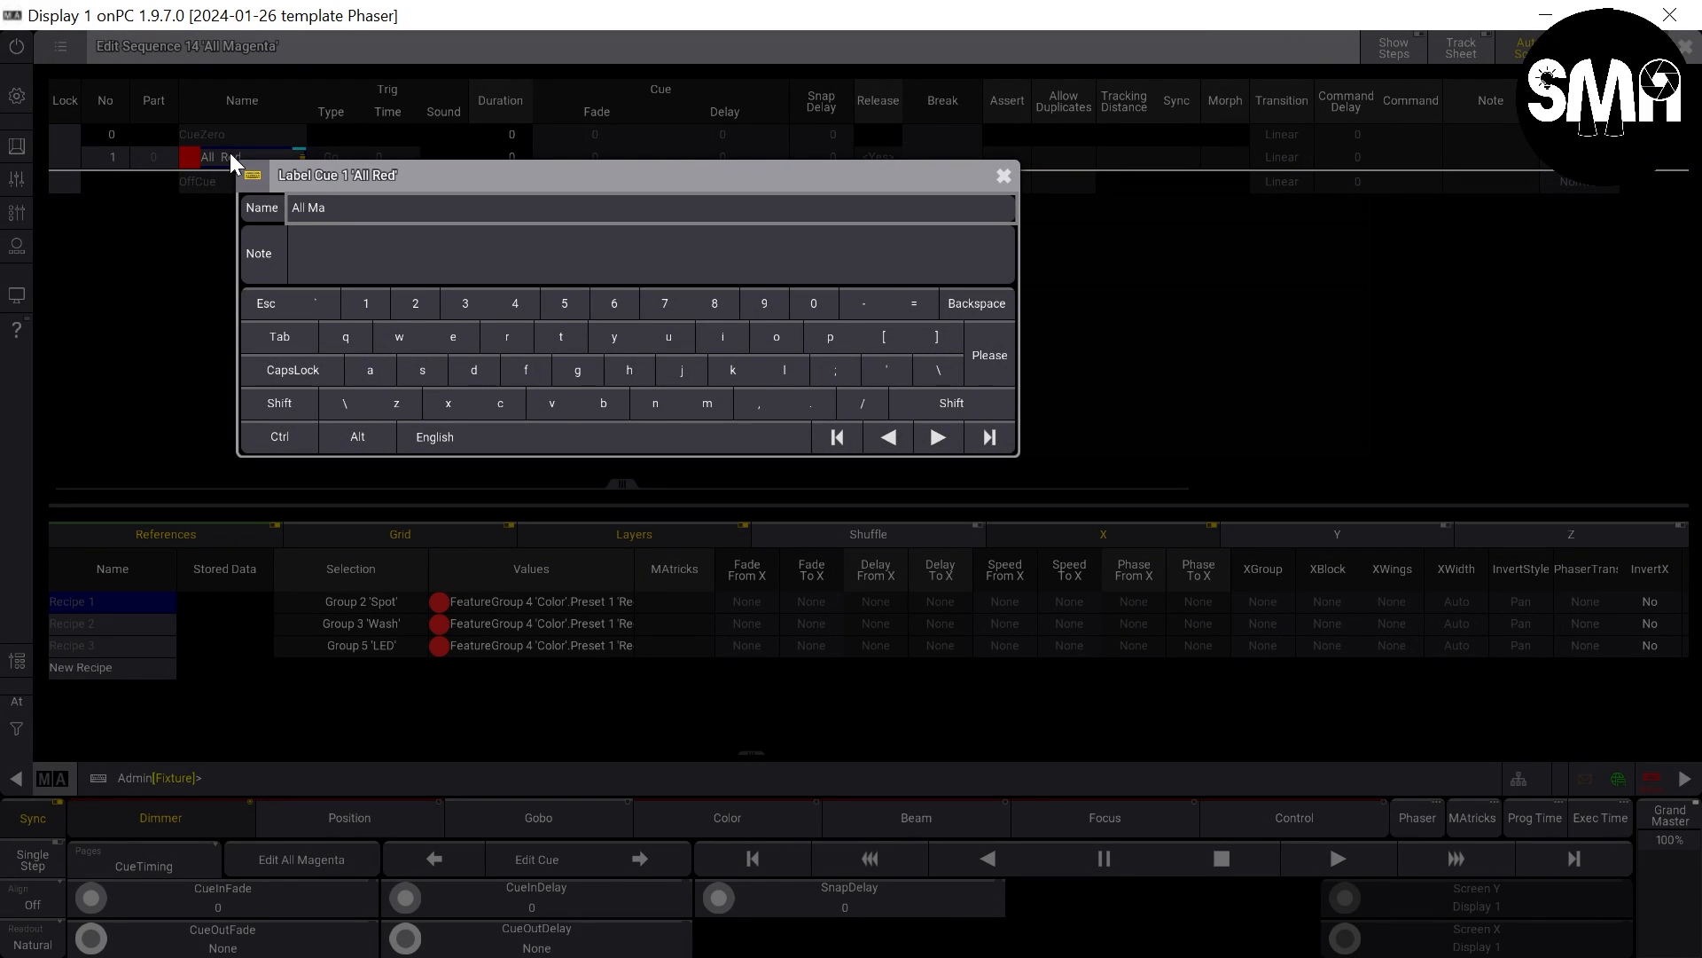
key(Return)
click(230, 156)
- Assign color preset 5 Magenta to all three recipe lines and set the sequence's appearance to 44 Magenta Off
drag(520, 603, 521, 648)
right_click(521, 648)
click(606, 678)
click(691, 768)
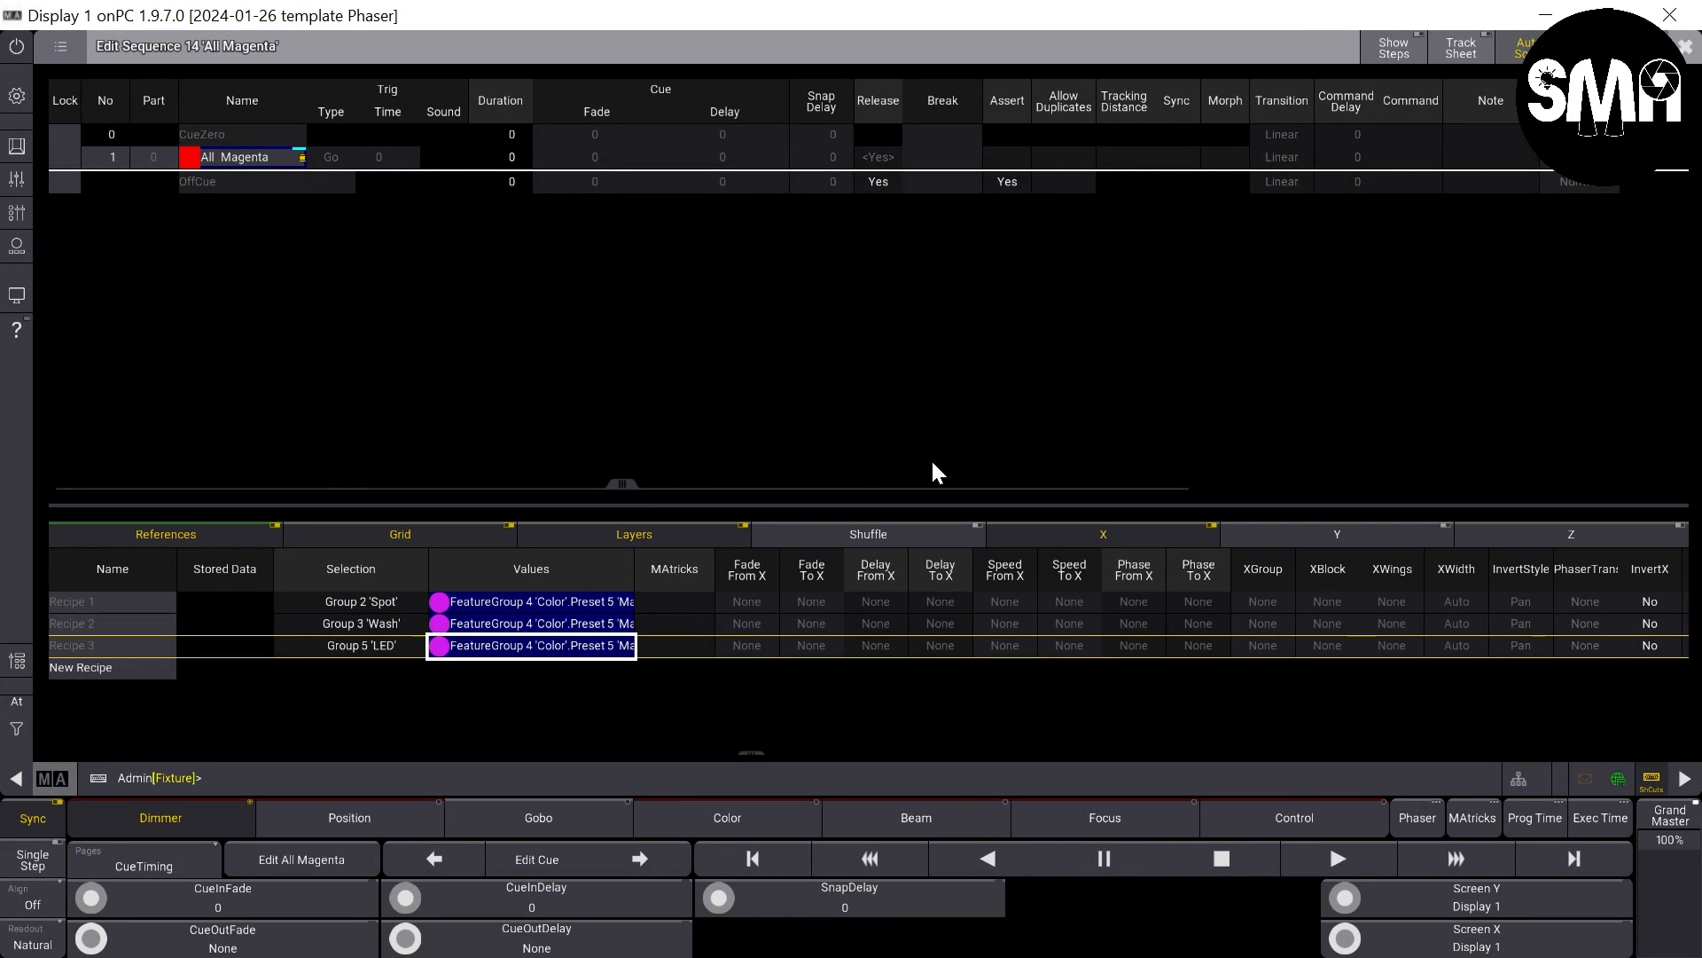
drag(930, 486, 1508, 483)
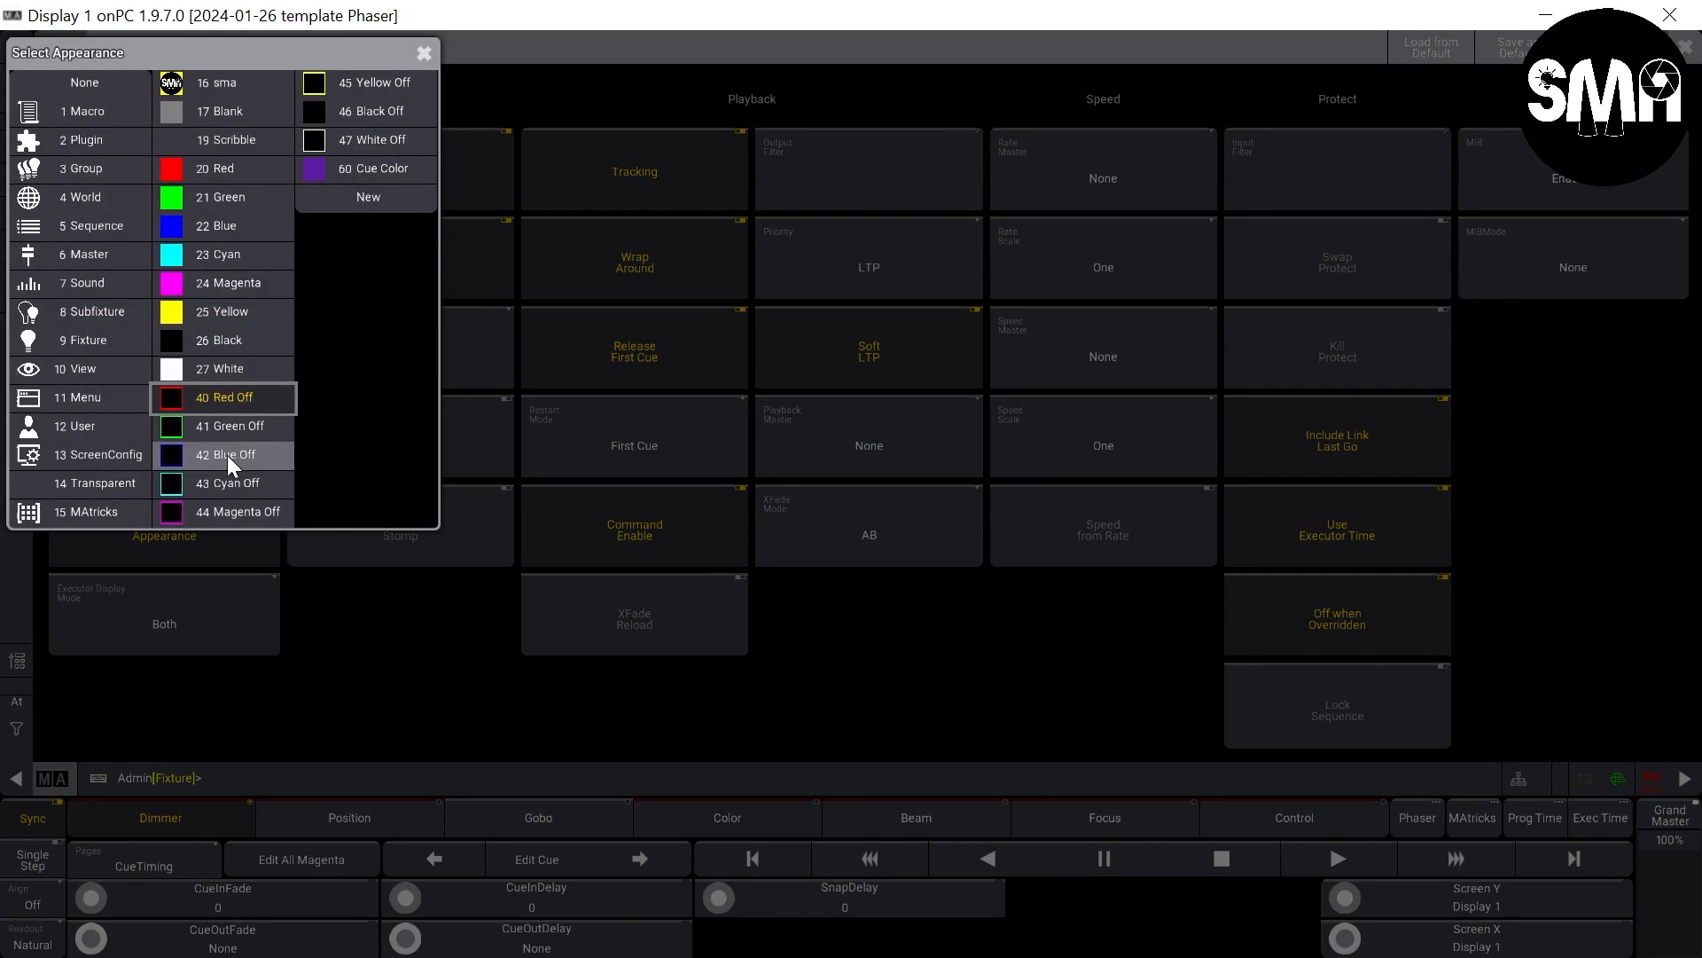
click(232, 511)
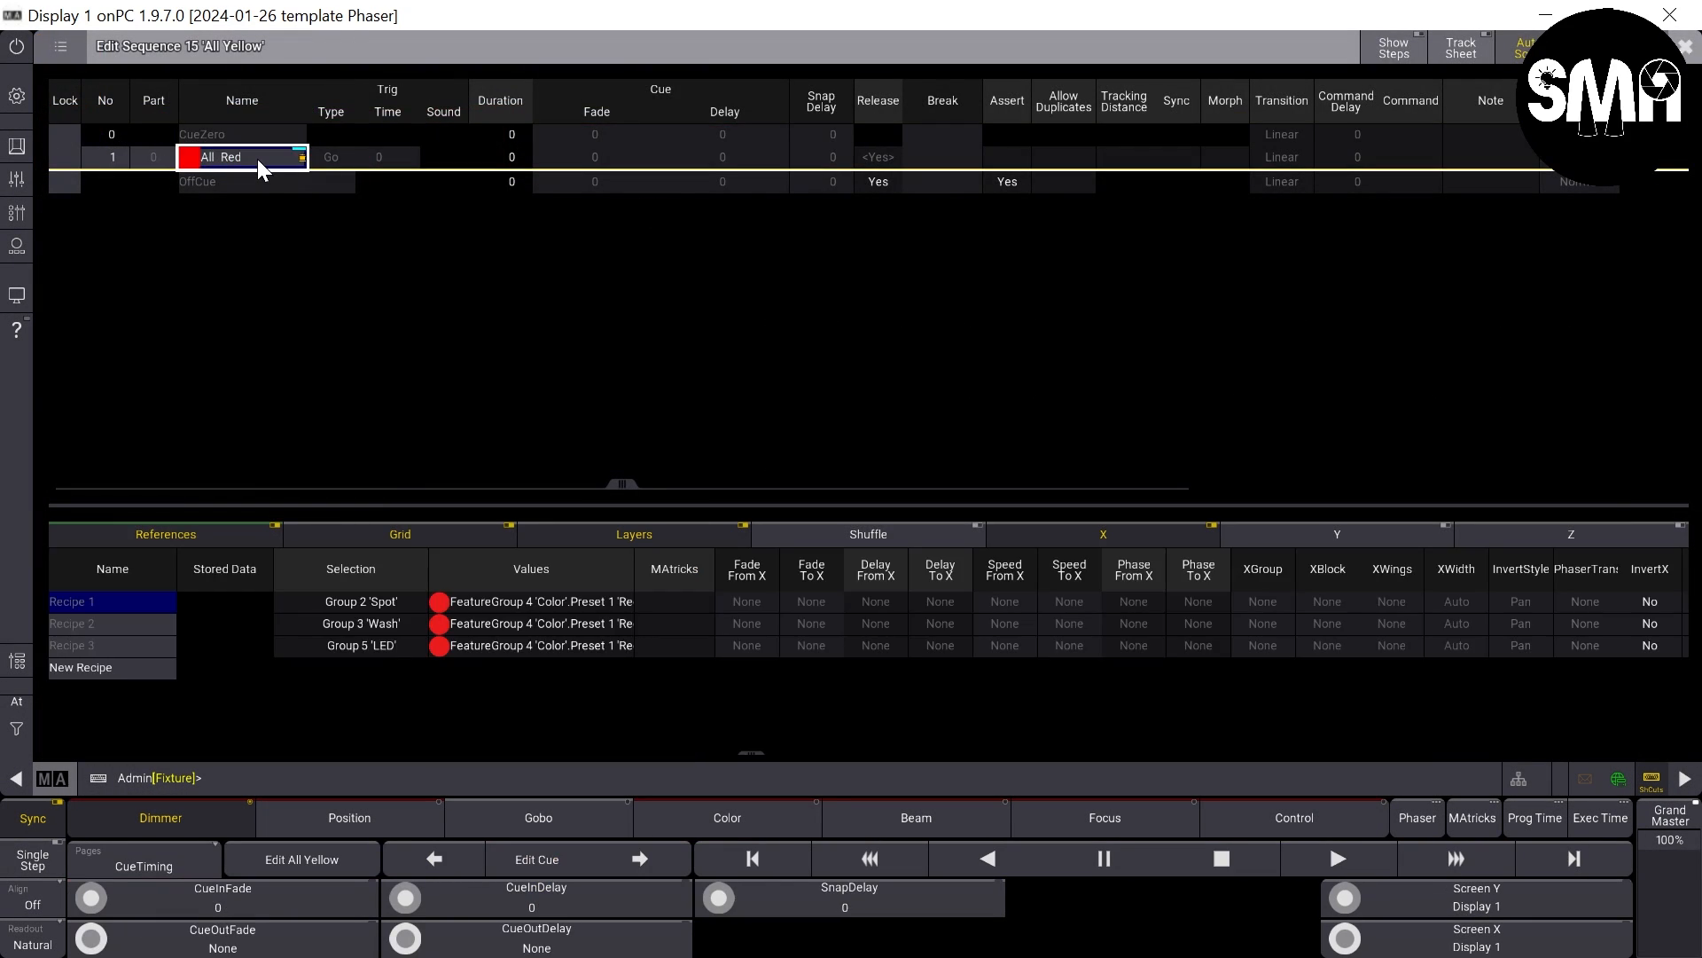
- Rename cue 1 of sequence 15 to All Yellow
right_click(257, 158)
text(All Yellow)
key(Return)
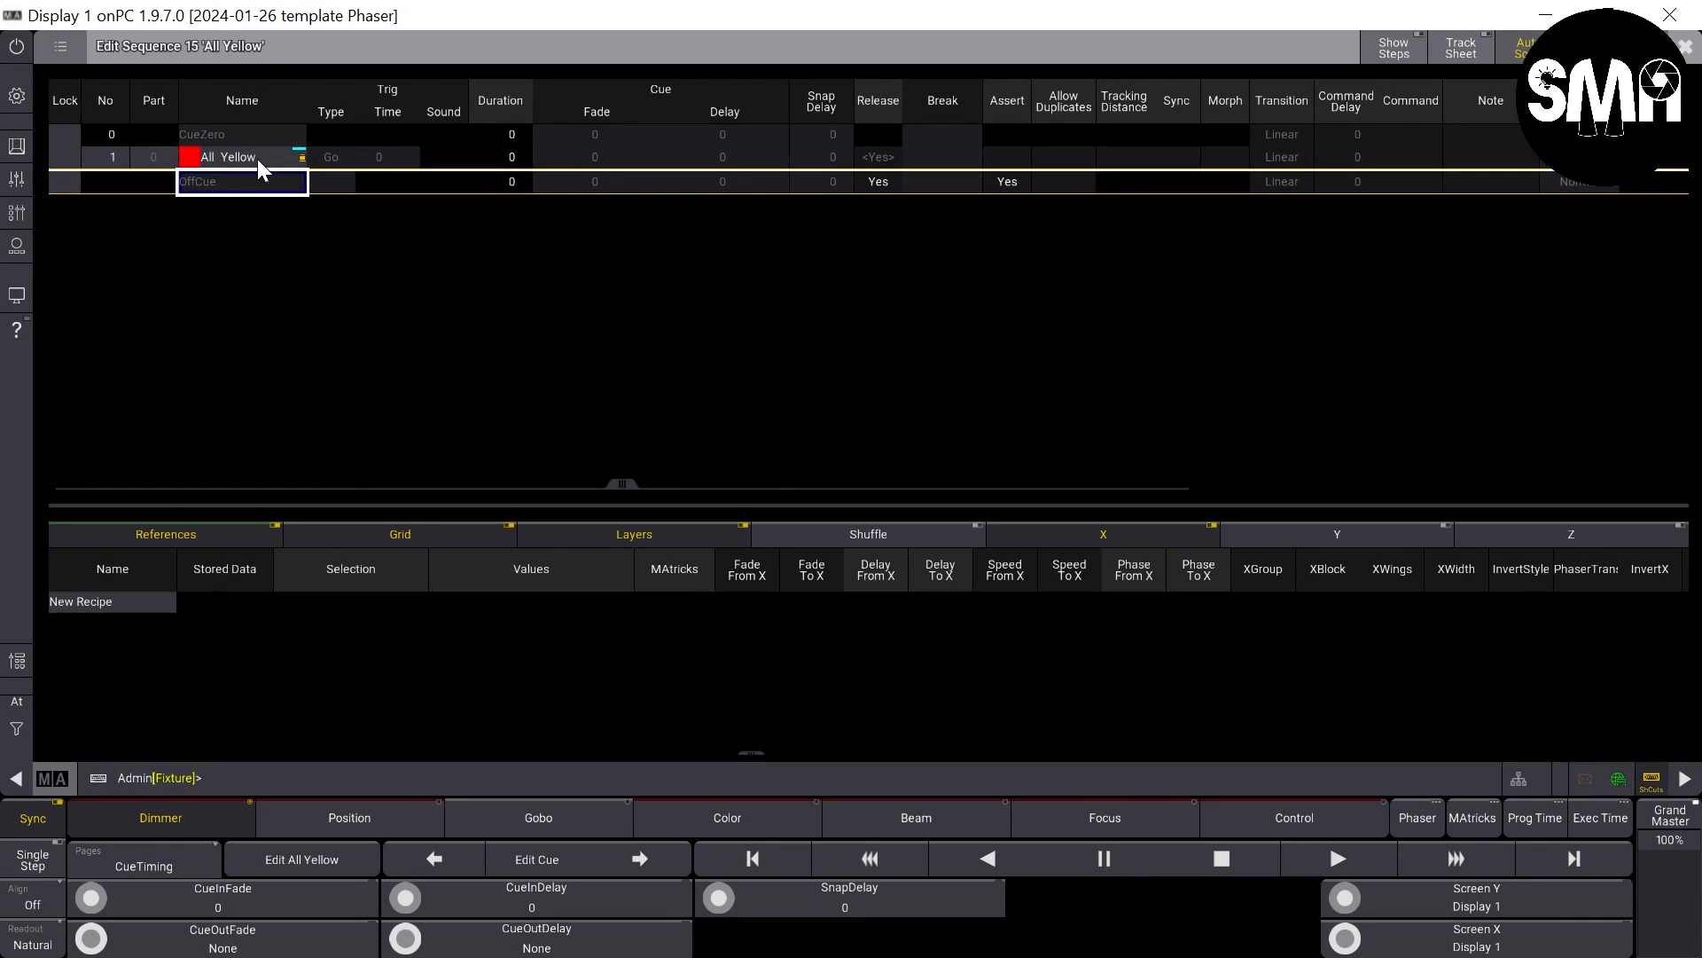
- Assign color preset 6 Yellow to all three recipe lines and set the sequence's appearance to 45 Yellow Off
click(257, 157)
drag(518, 602, 545, 644)
click(545, 643)
click(668, 801)
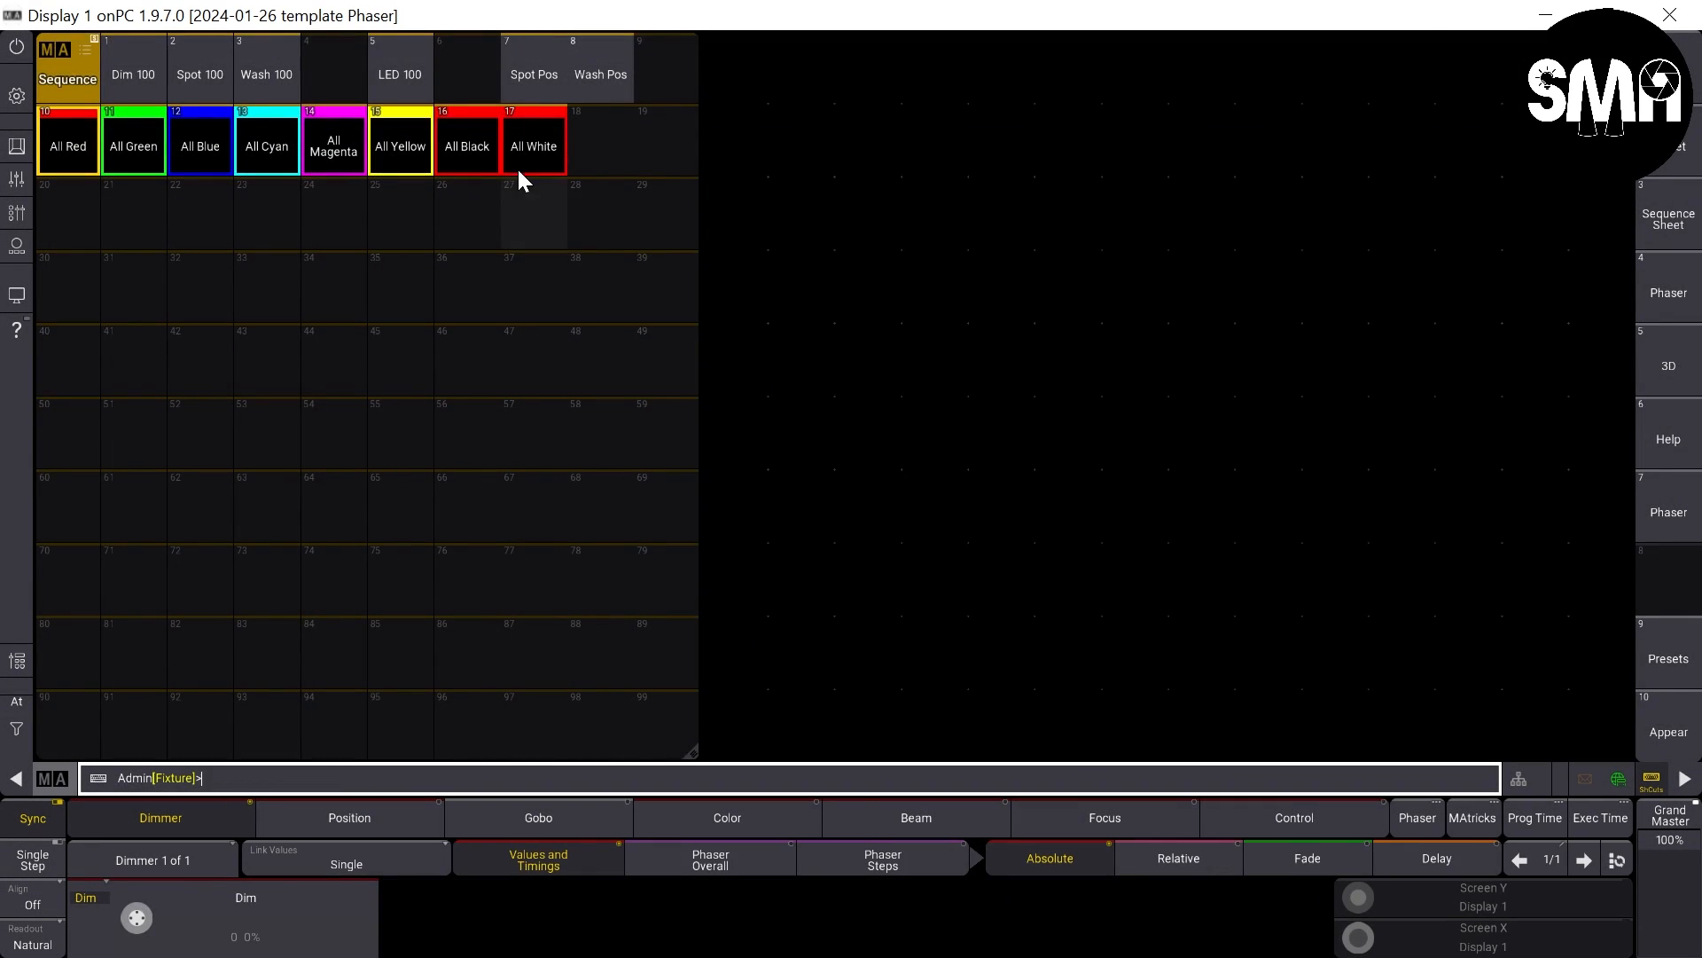
- Open sequence 16 All Black for editing and rename its cue 1 to All Black
right_click(476, 161)
right_click(258, 157)
text(All Black)
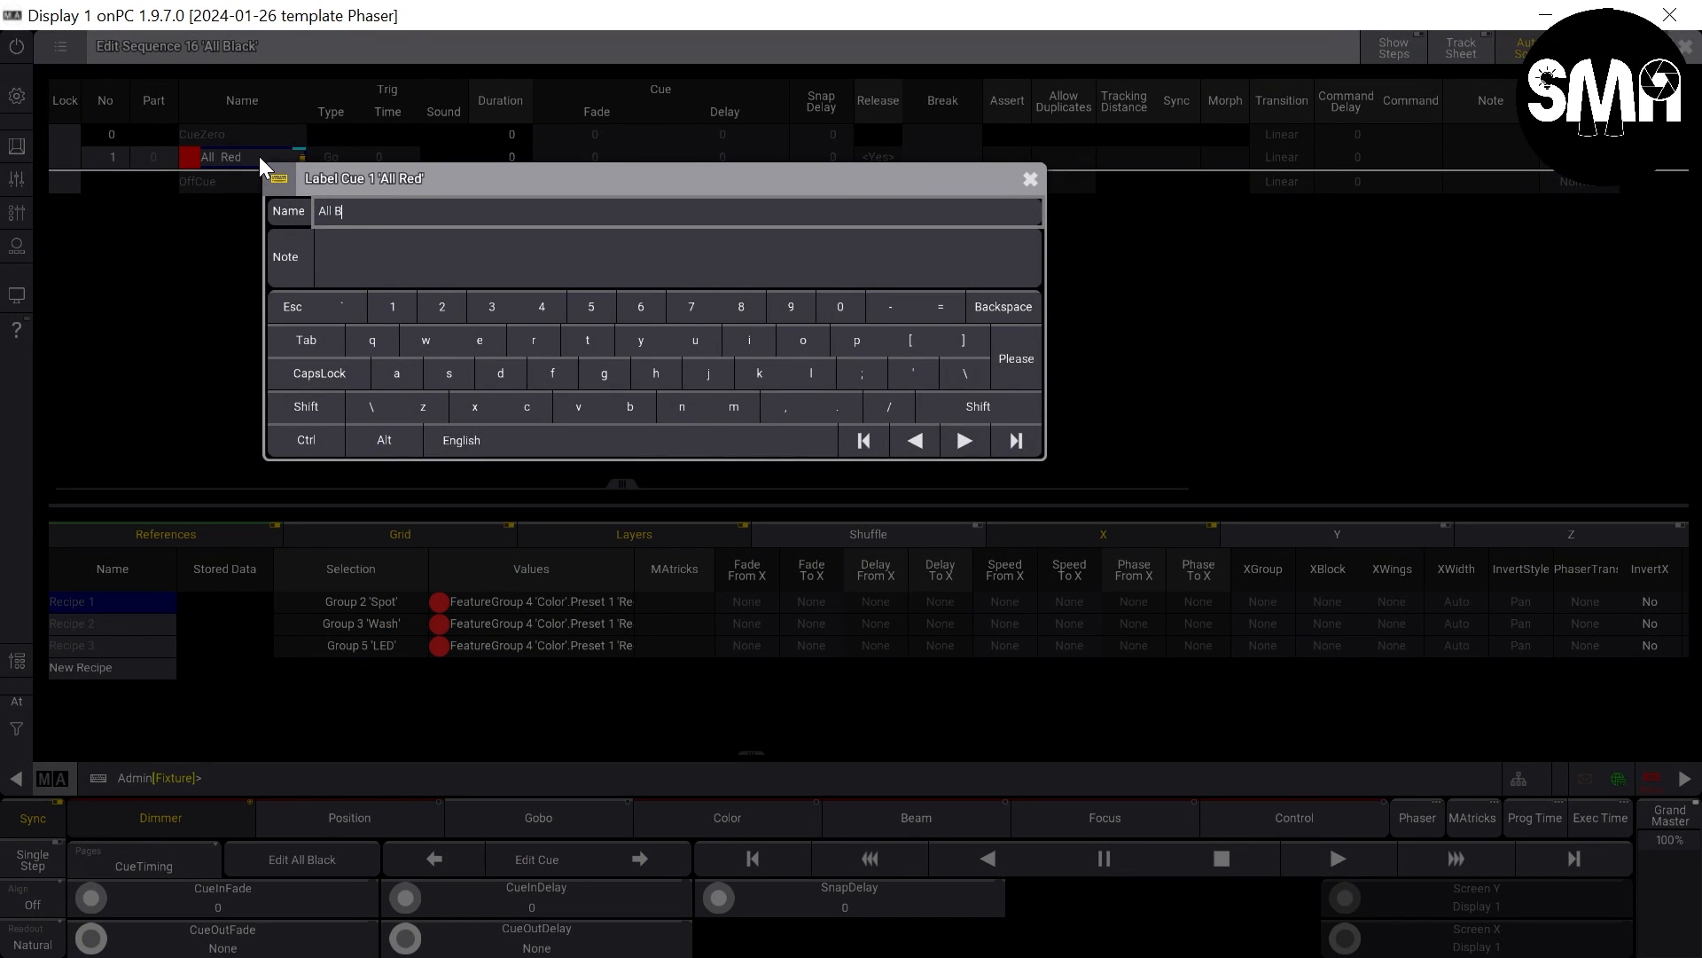
key(Return)
- Assign color preset 7 Black to all three recipe lines and set the sequence's appearance to 46 Black Off
click(259, 156)
drag(519, 601, 534, 645)
right_click(533, 645)
click(600, 691)
click(665, 869)
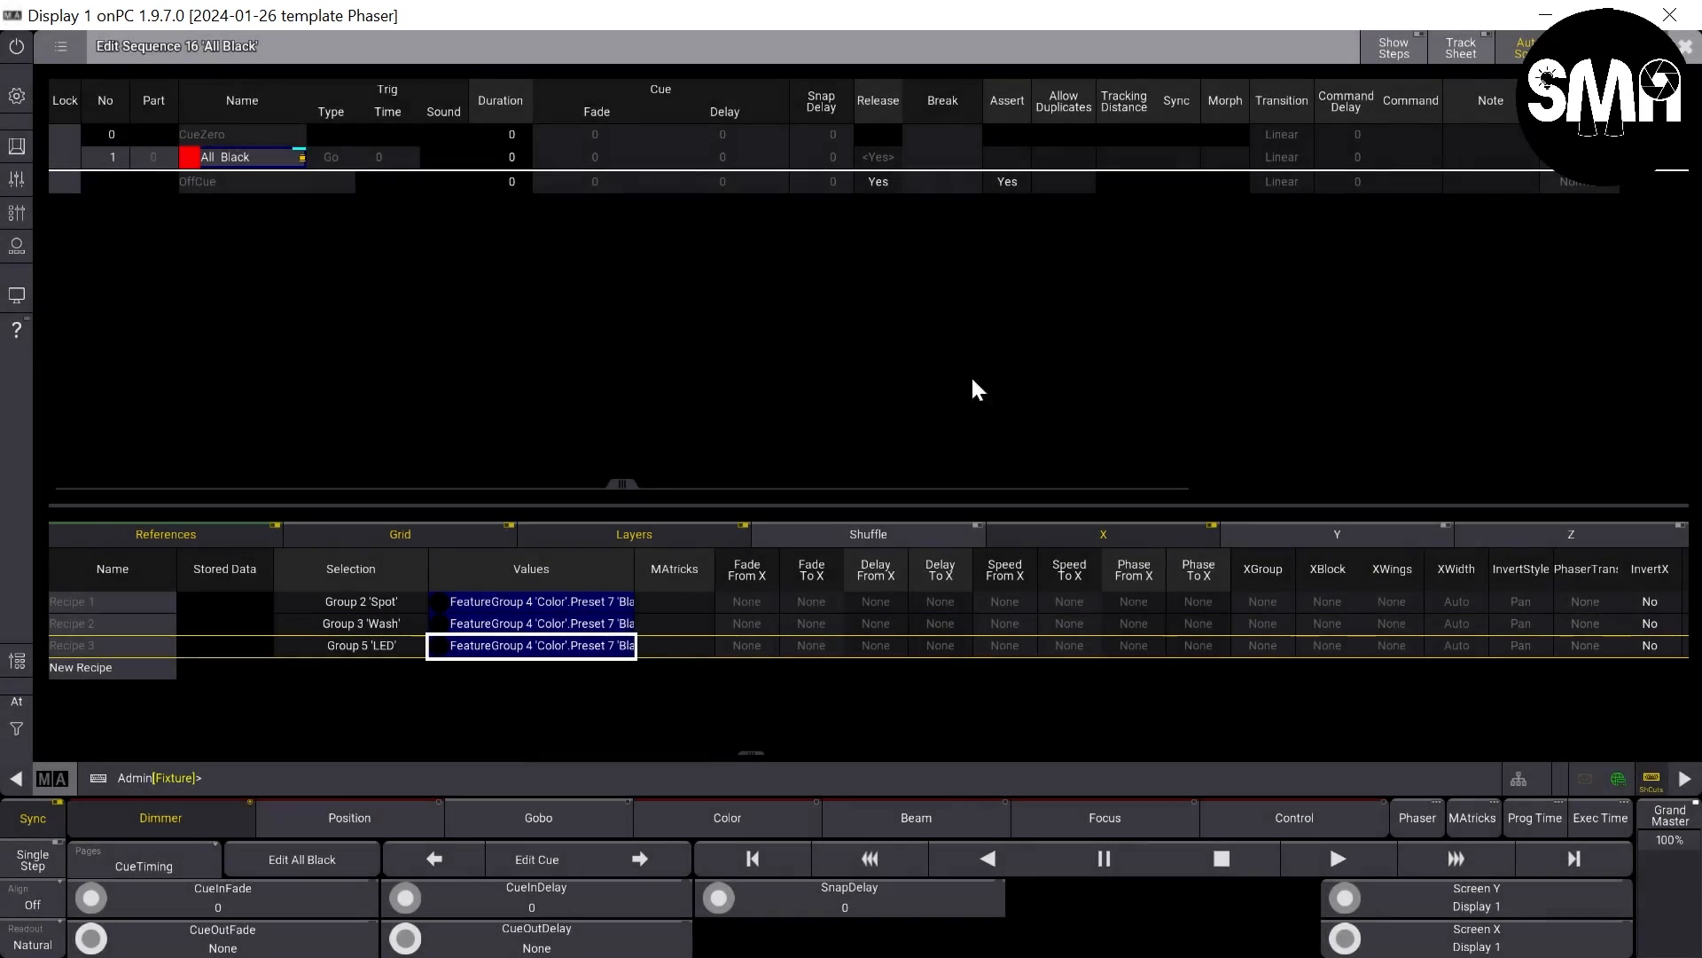
drag(620, 484, 1597, 257)
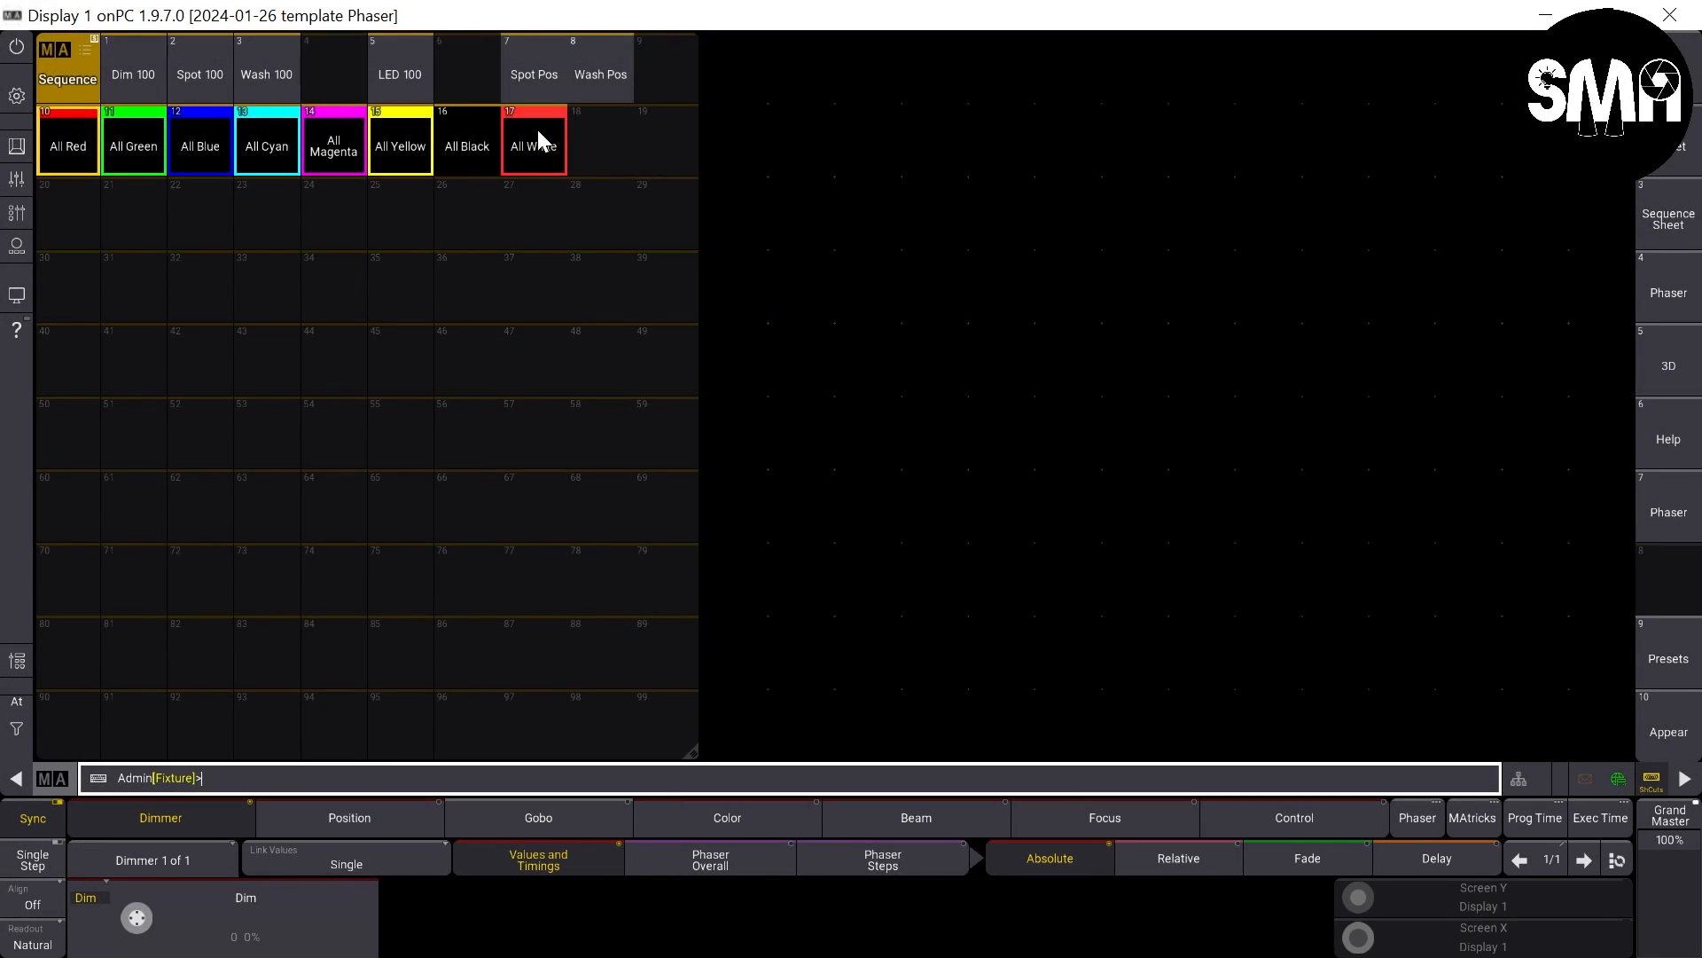
- Open sequence 17 All White for editing and rename its cue 1 to All White
right_click(537, 129)
right_click(277, 152)
text(All Whi)
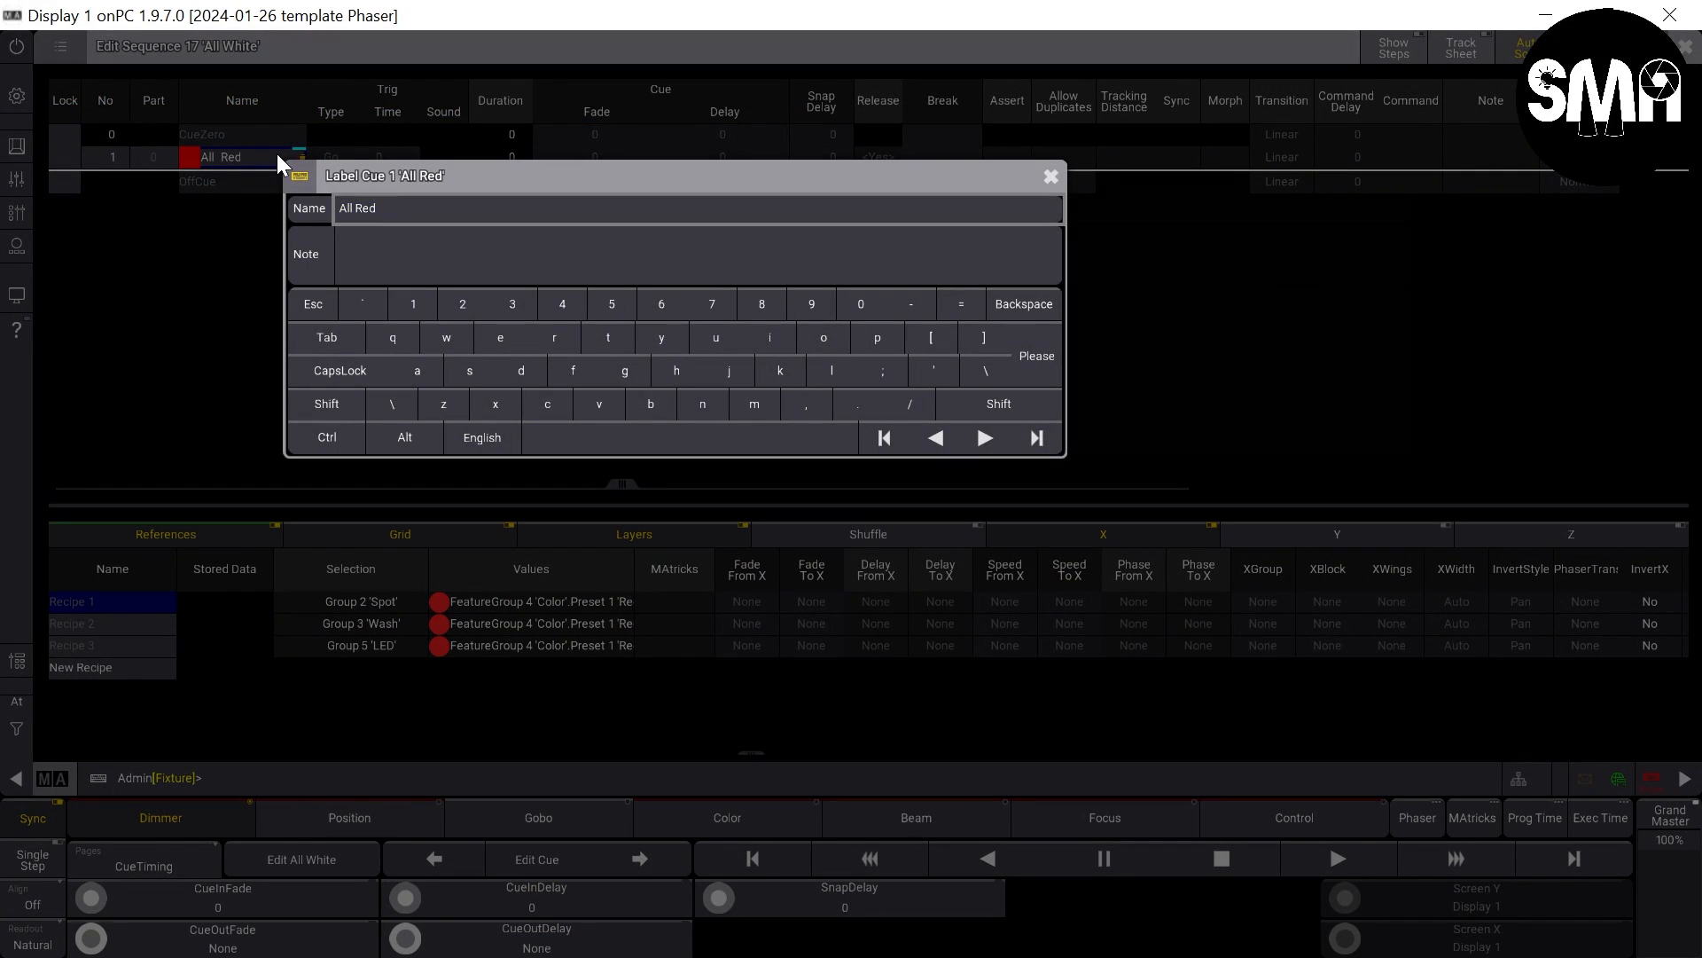
text(te)
key(Return)
- Assign color preset 8 White to all three recipe lines and set the sequence's appearance to 47 White Off
click(277, 153)
drag(559, 601, 571, 646)
right_click(571, 645)
click(617, 691)
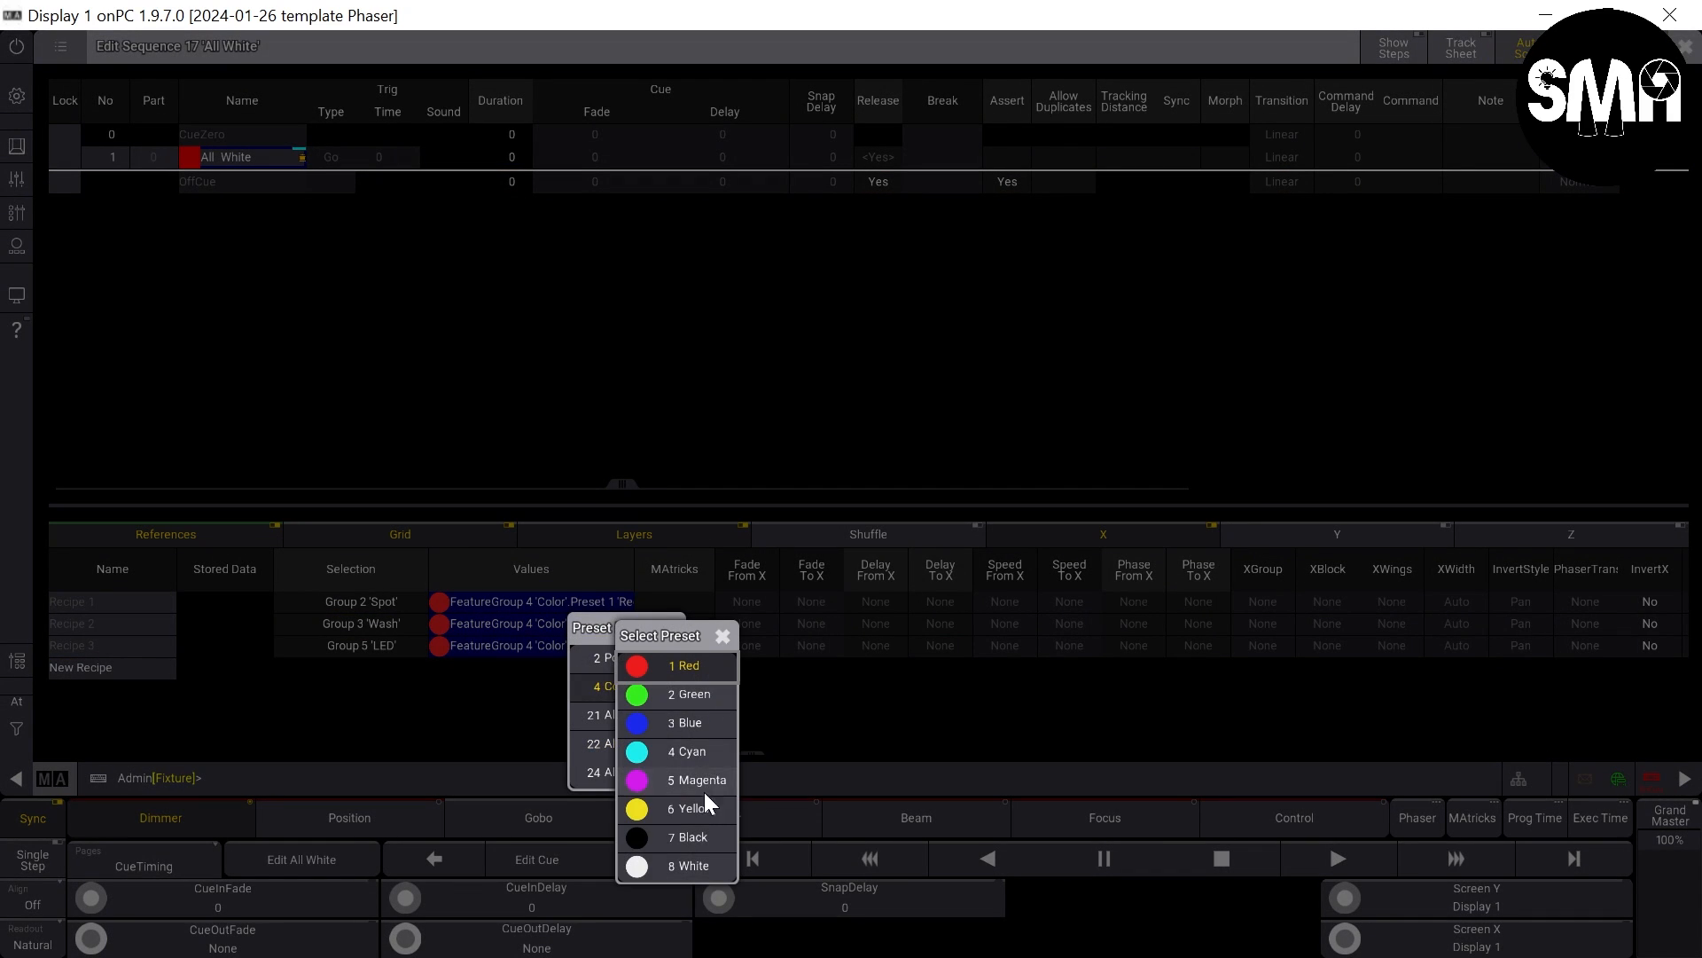
click(691, 866)
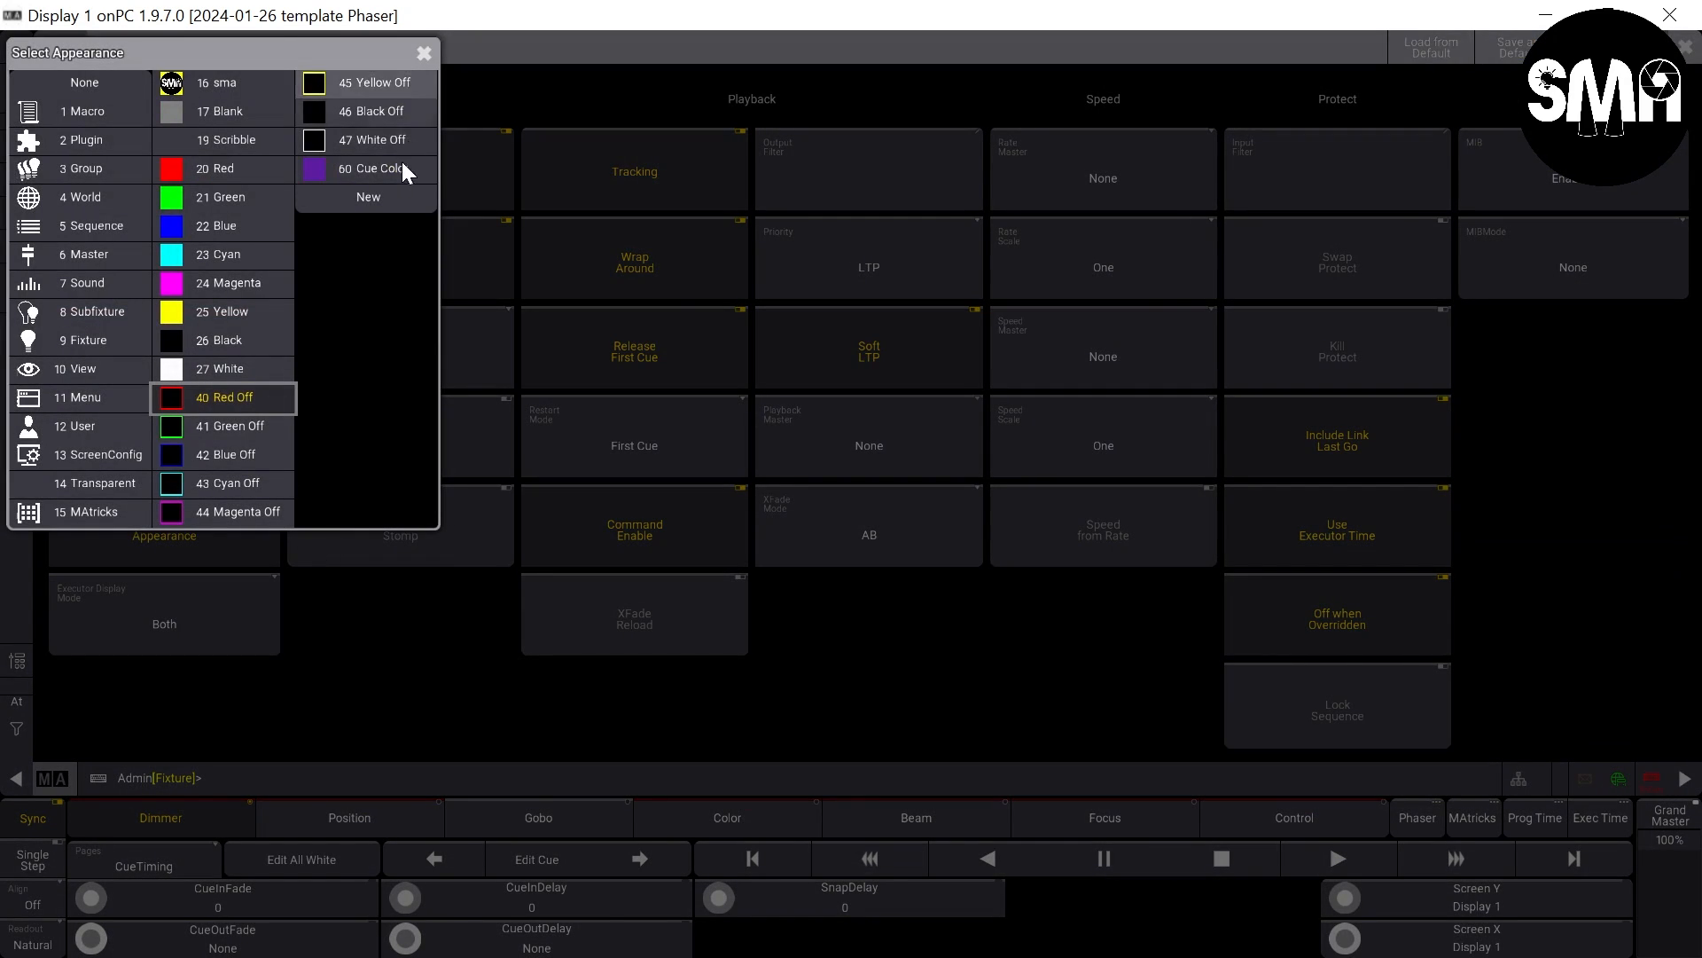
click(372, 139)
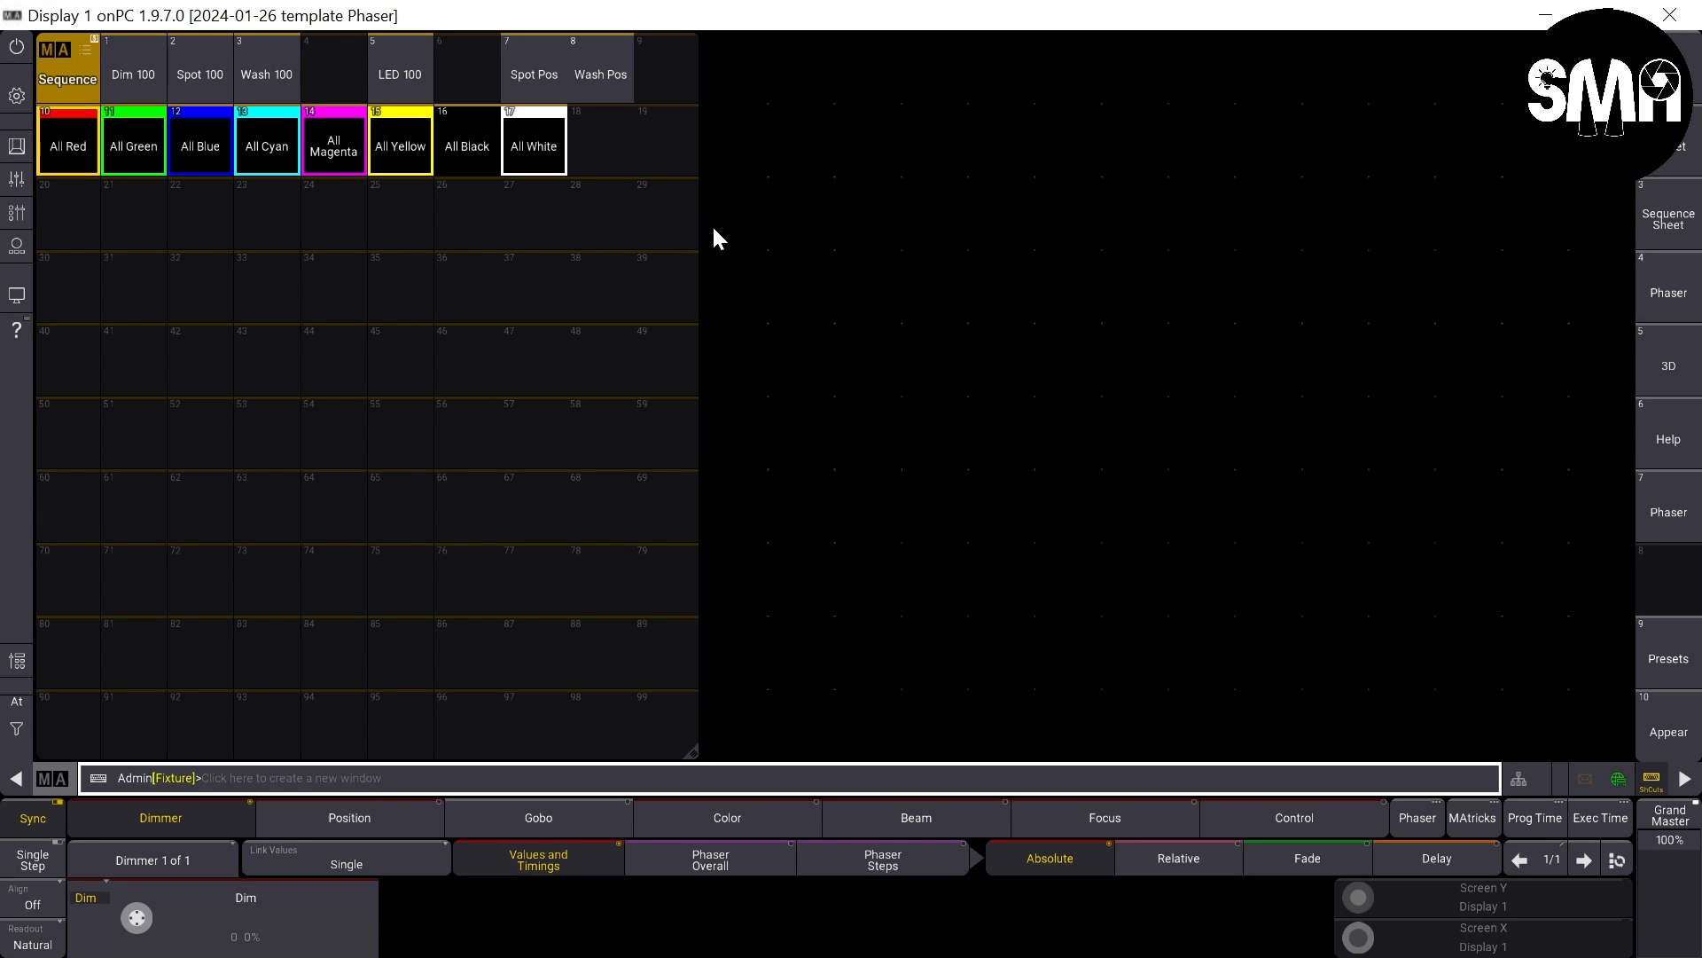
- Add a 3D Viewer window in the empty area beside the sequence pool and clear the fixture selection
drag(718, 193, 1612, 763)
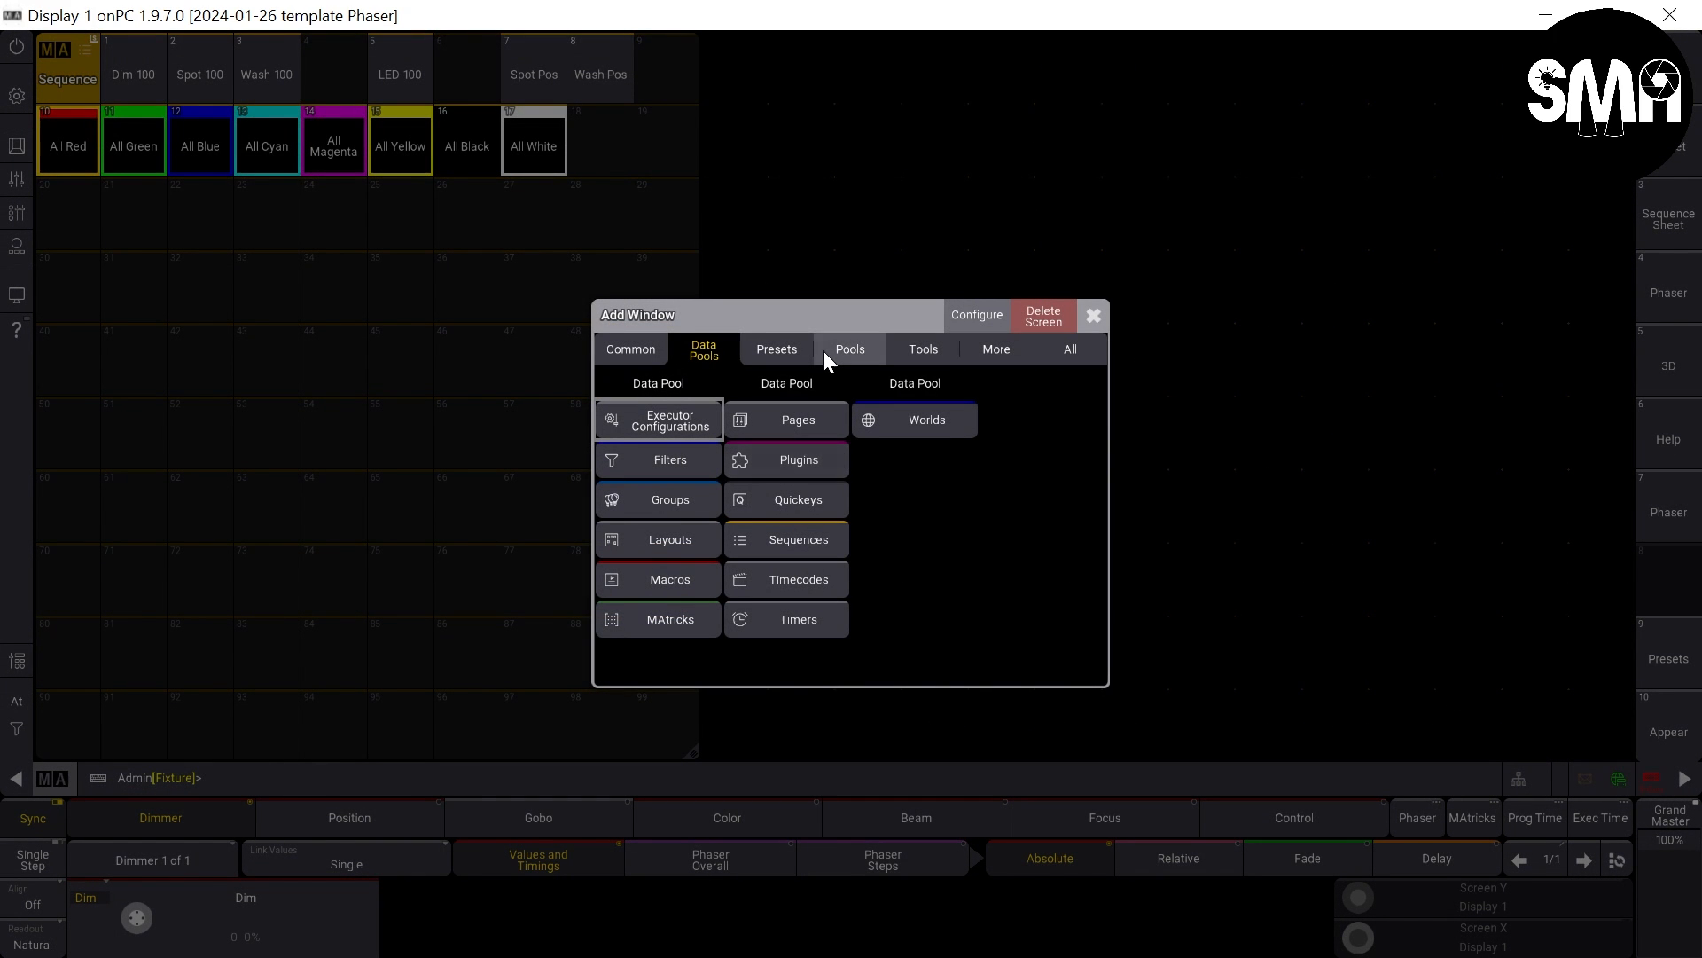
click(640, 353)
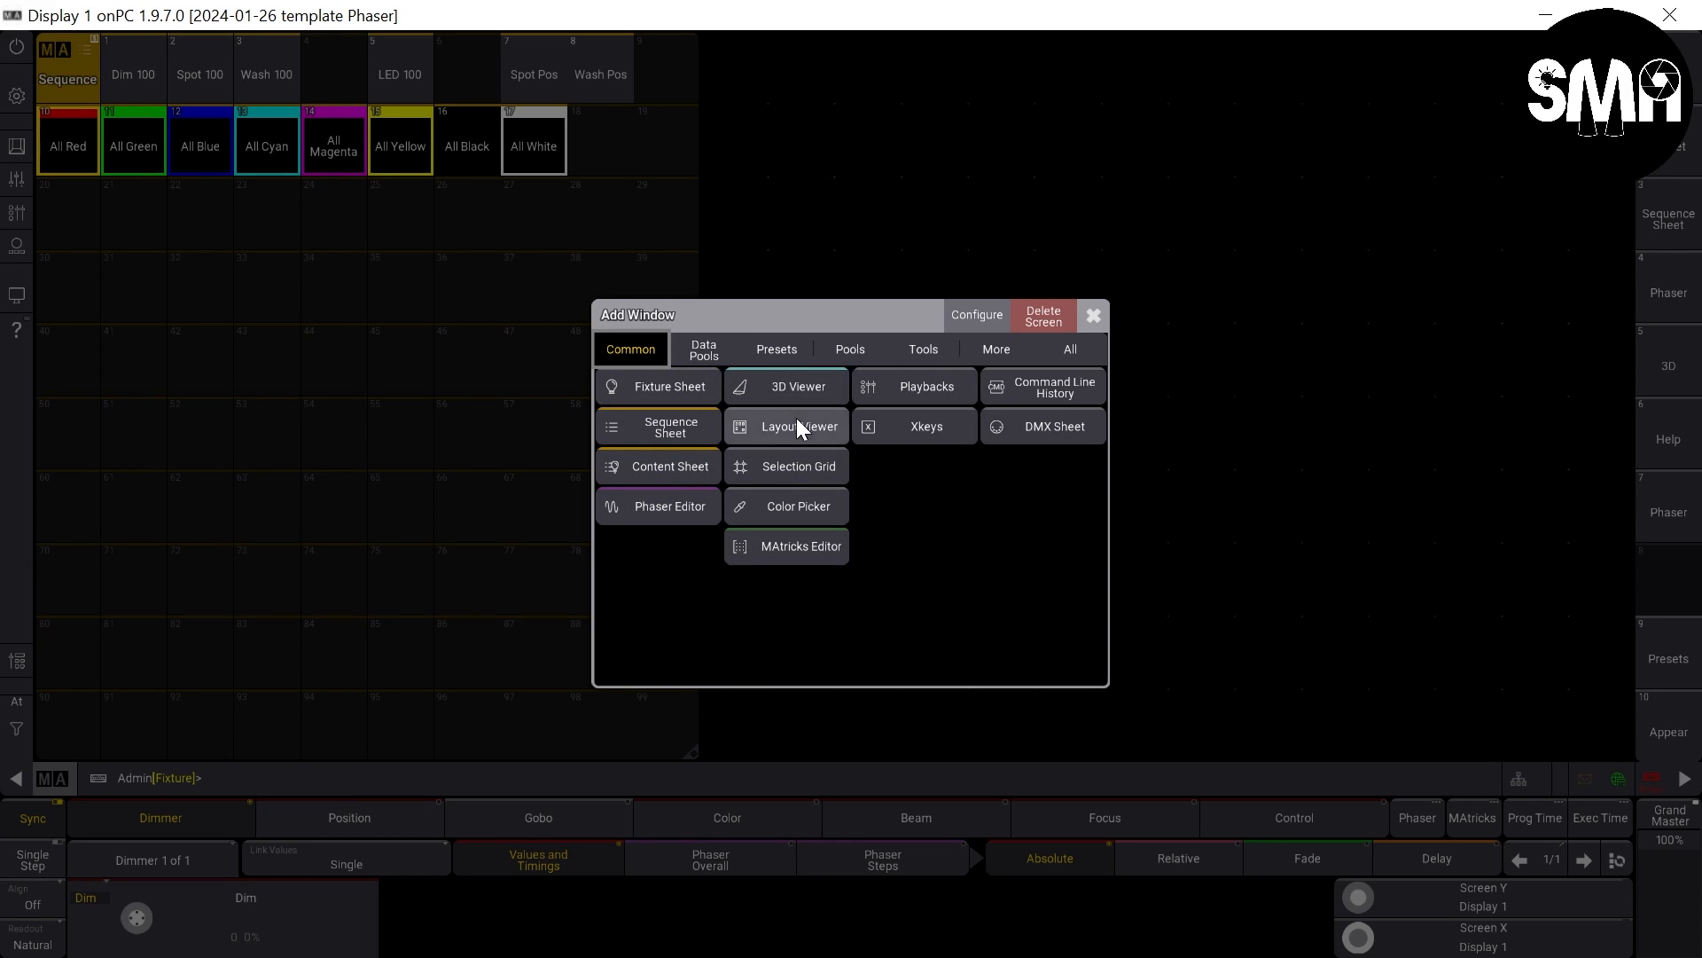
click(802, 380)
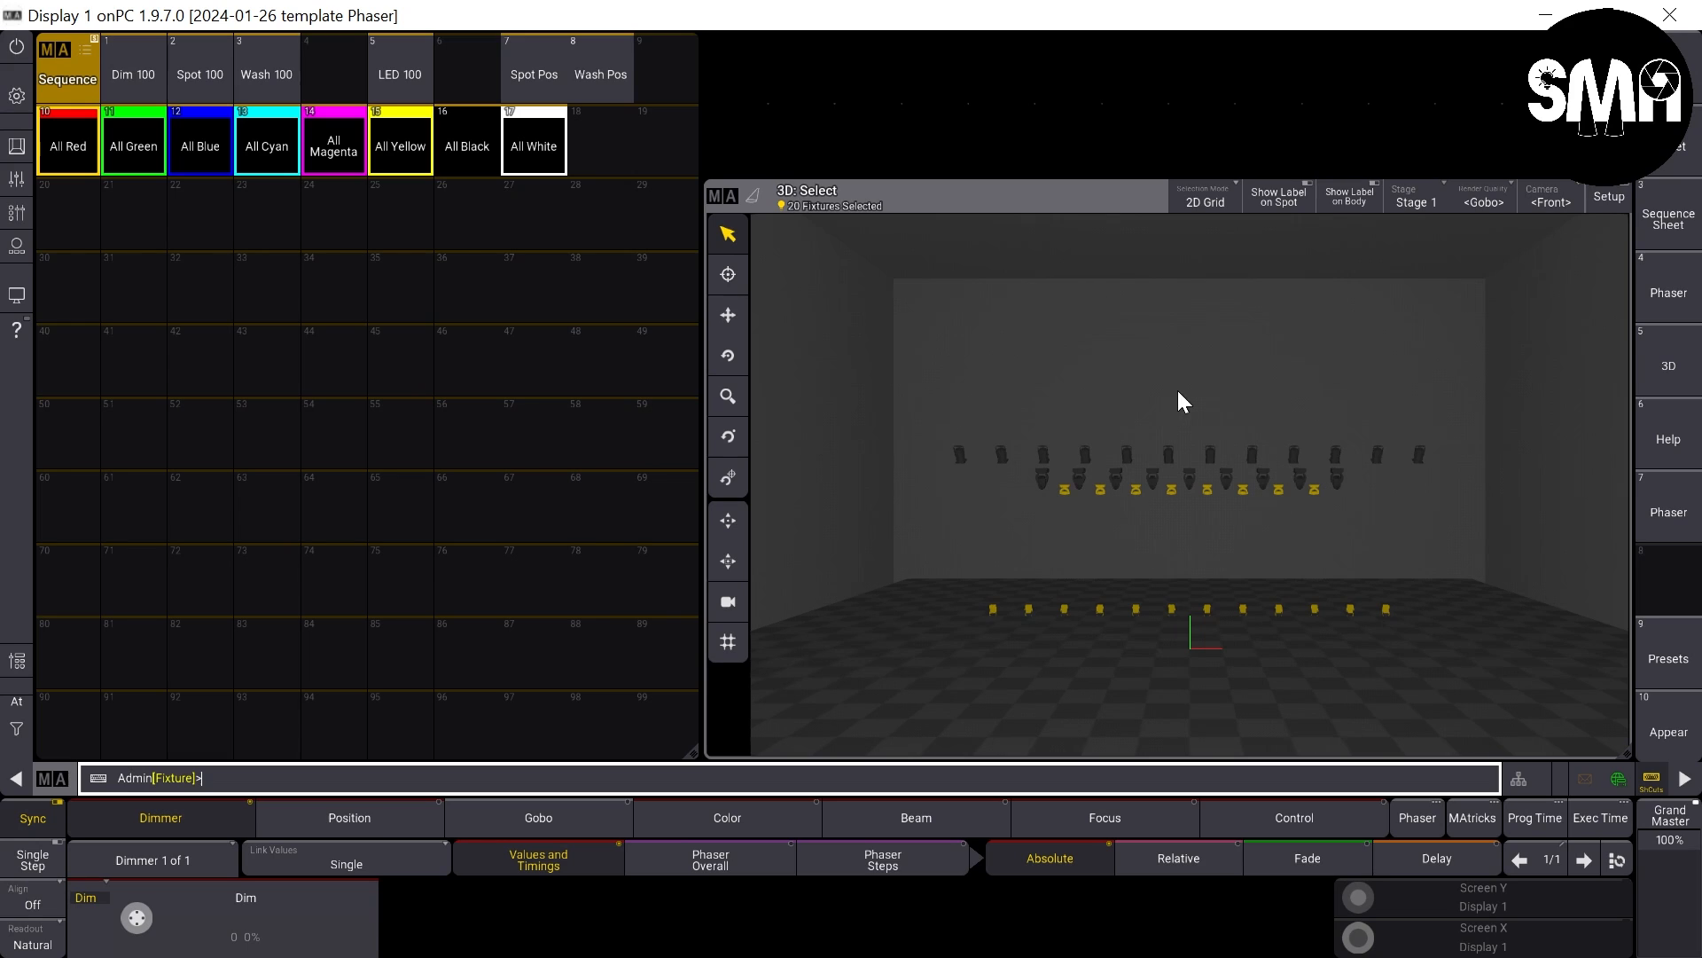
click(757, 271)
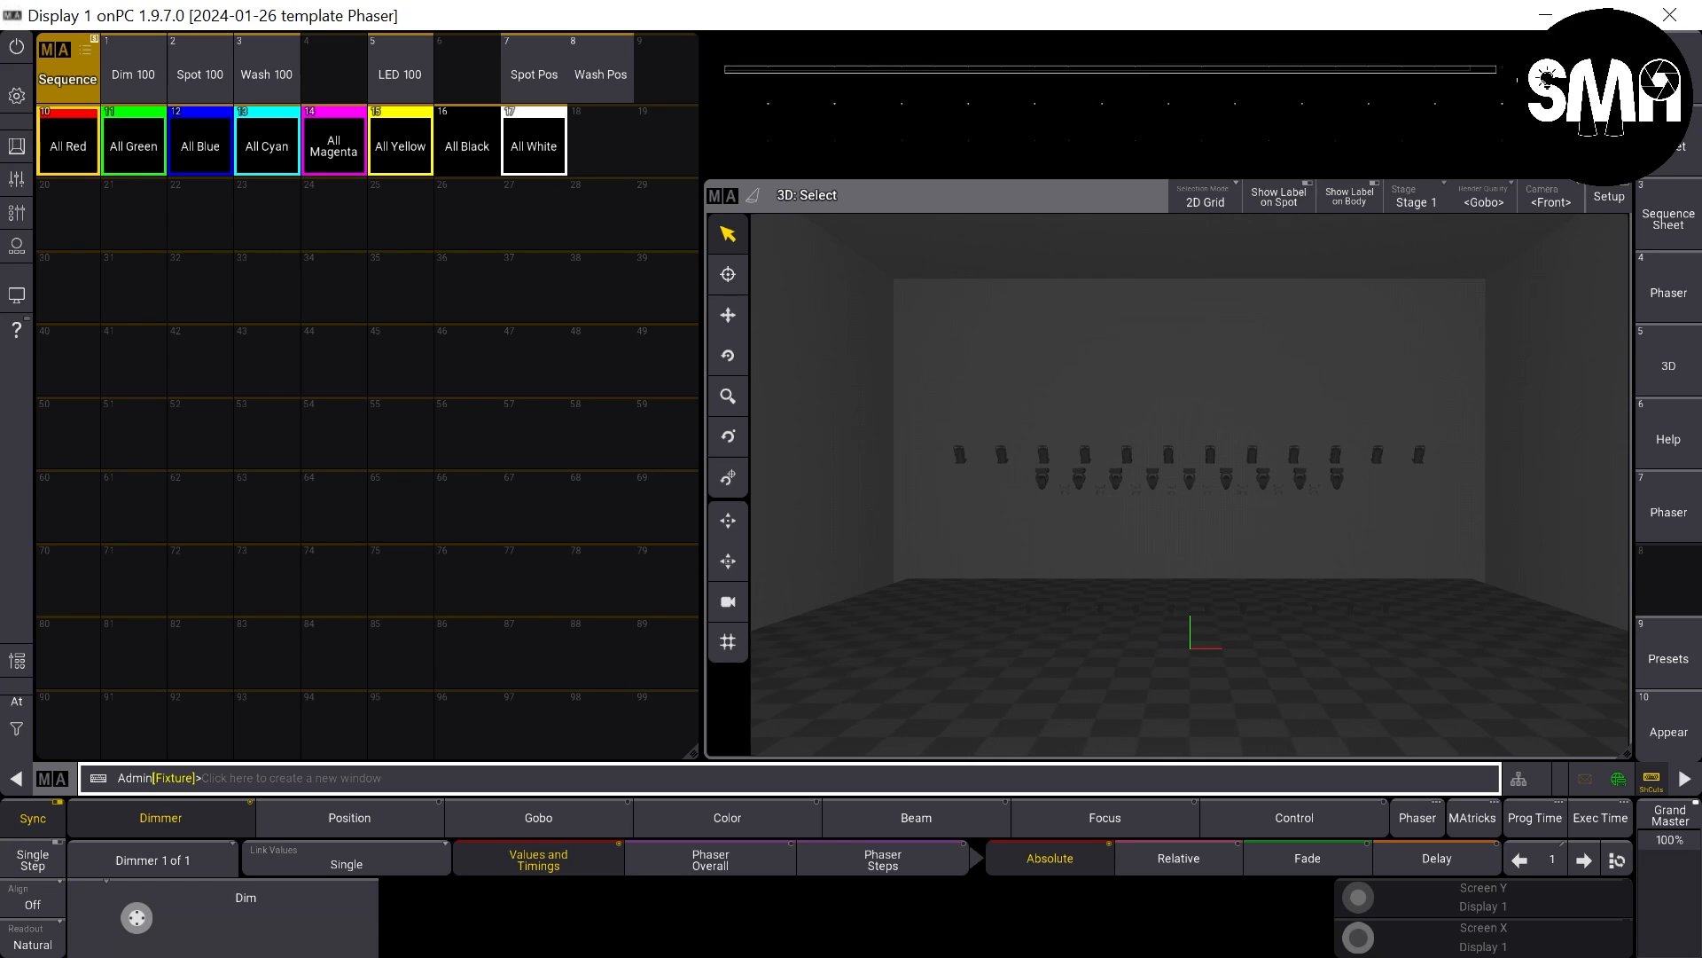
click(729, 80)
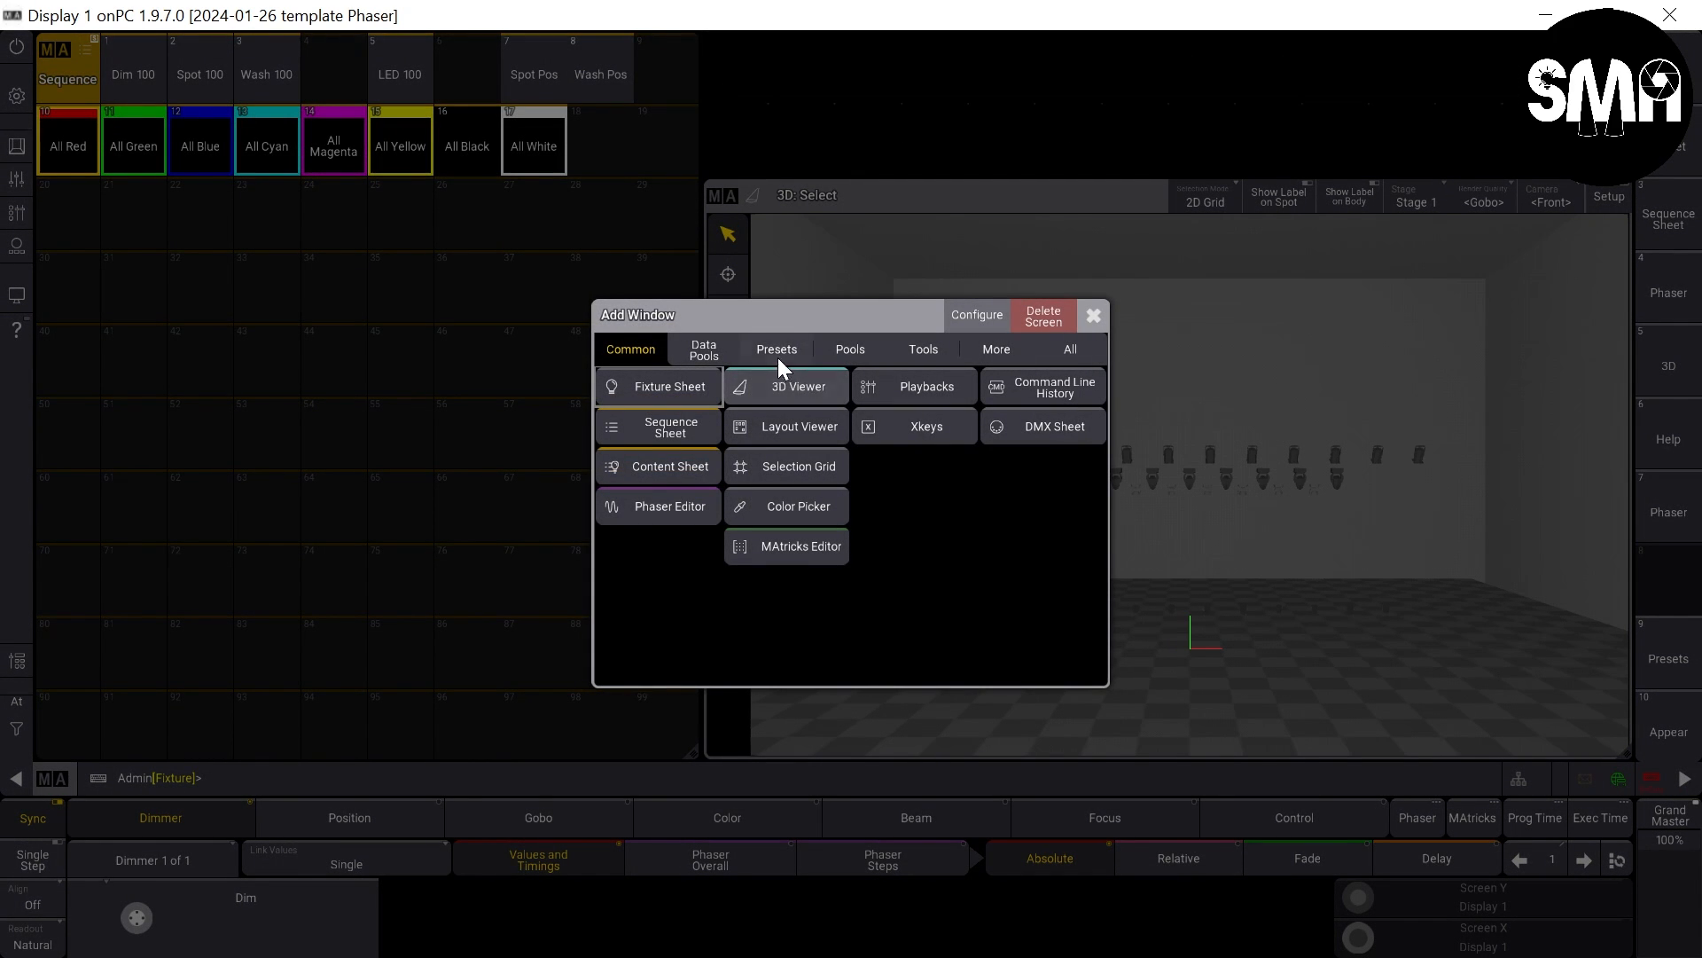
click(717, 348)
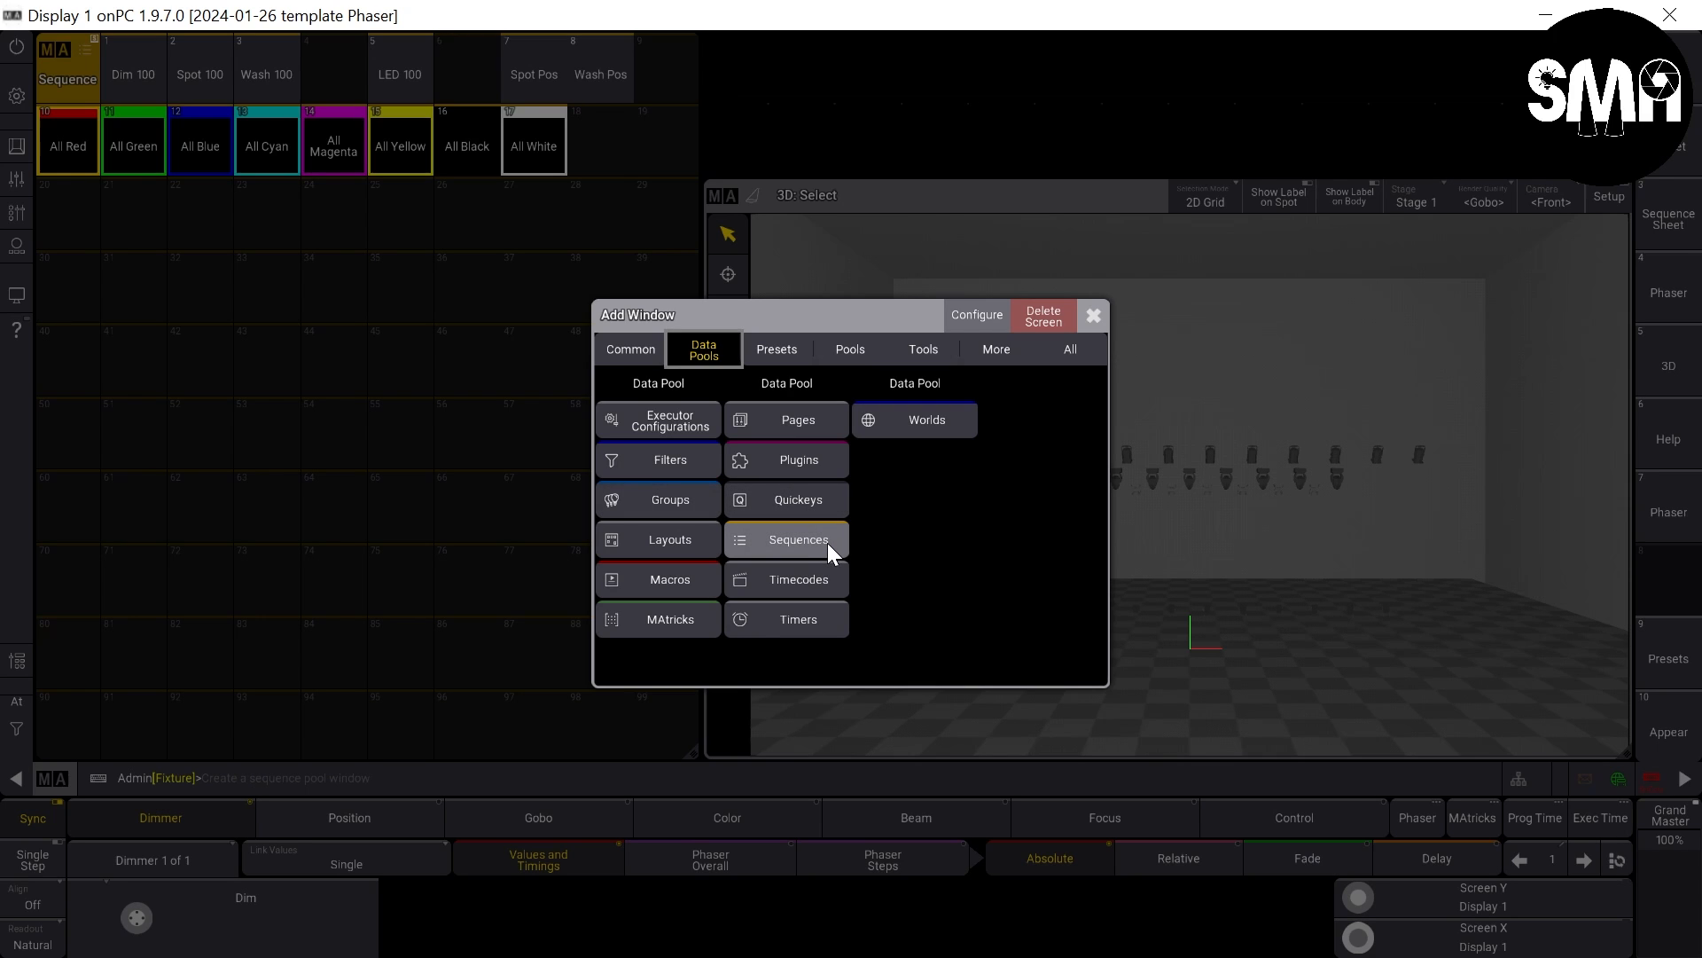
click(1093, 316)
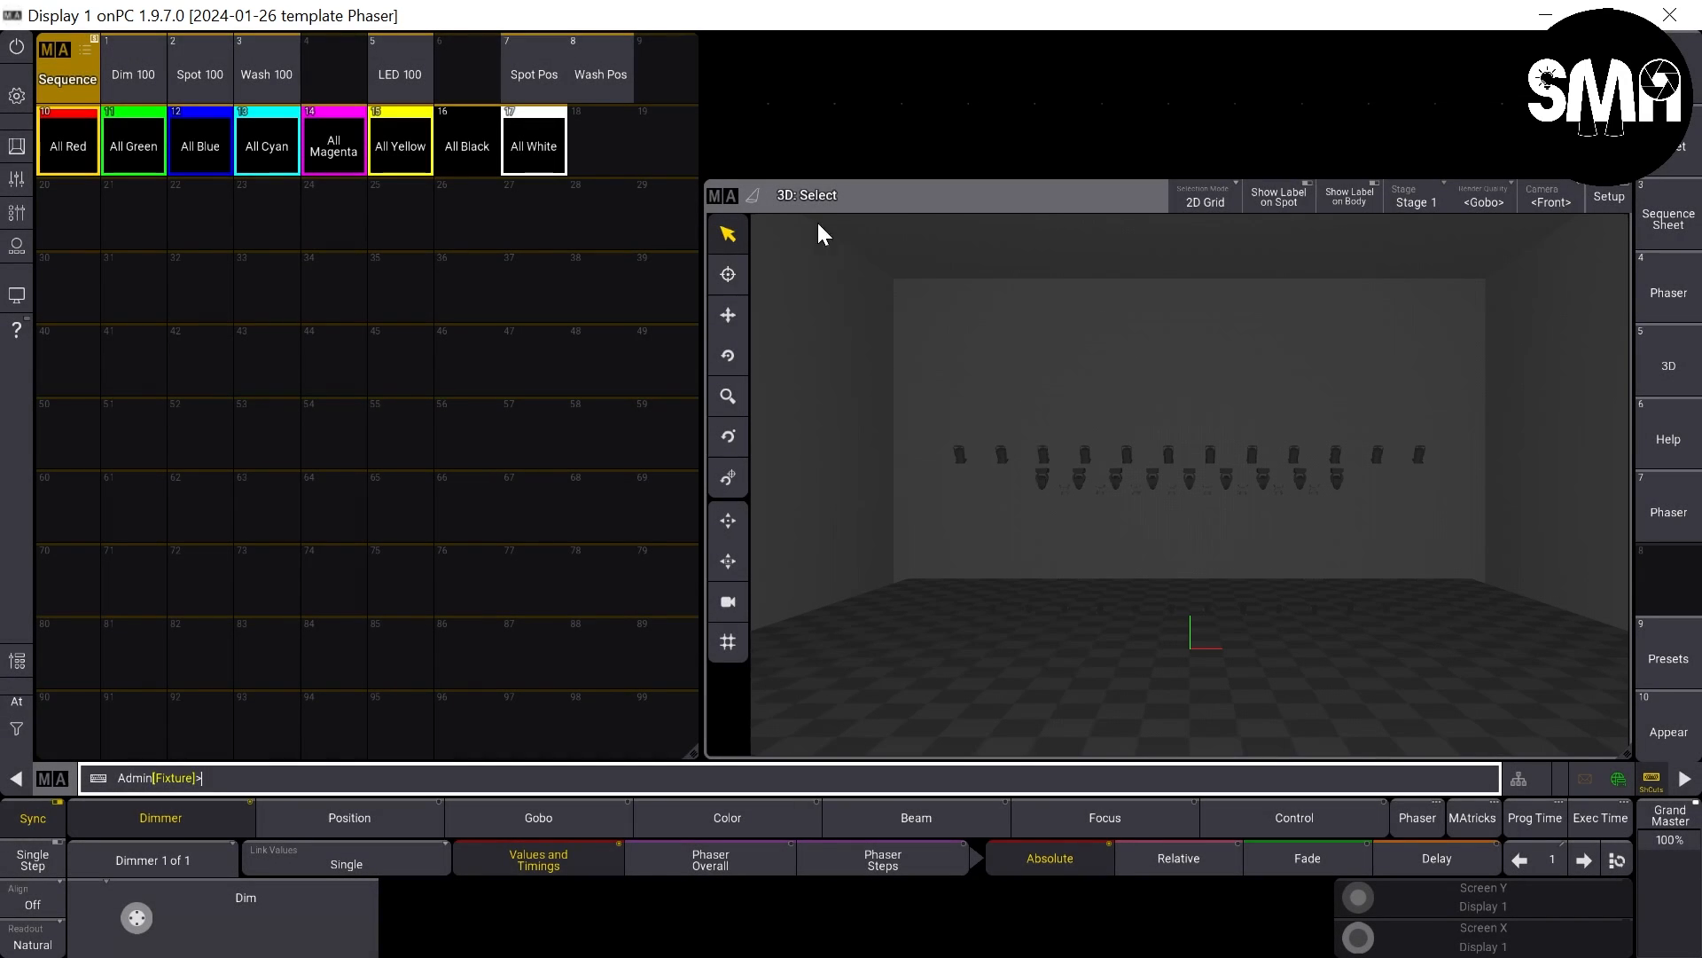
- Move the 3D window up to the upper edge of the screen area and enlarge it to fill the full height
drag(812, 190, 817, 46)
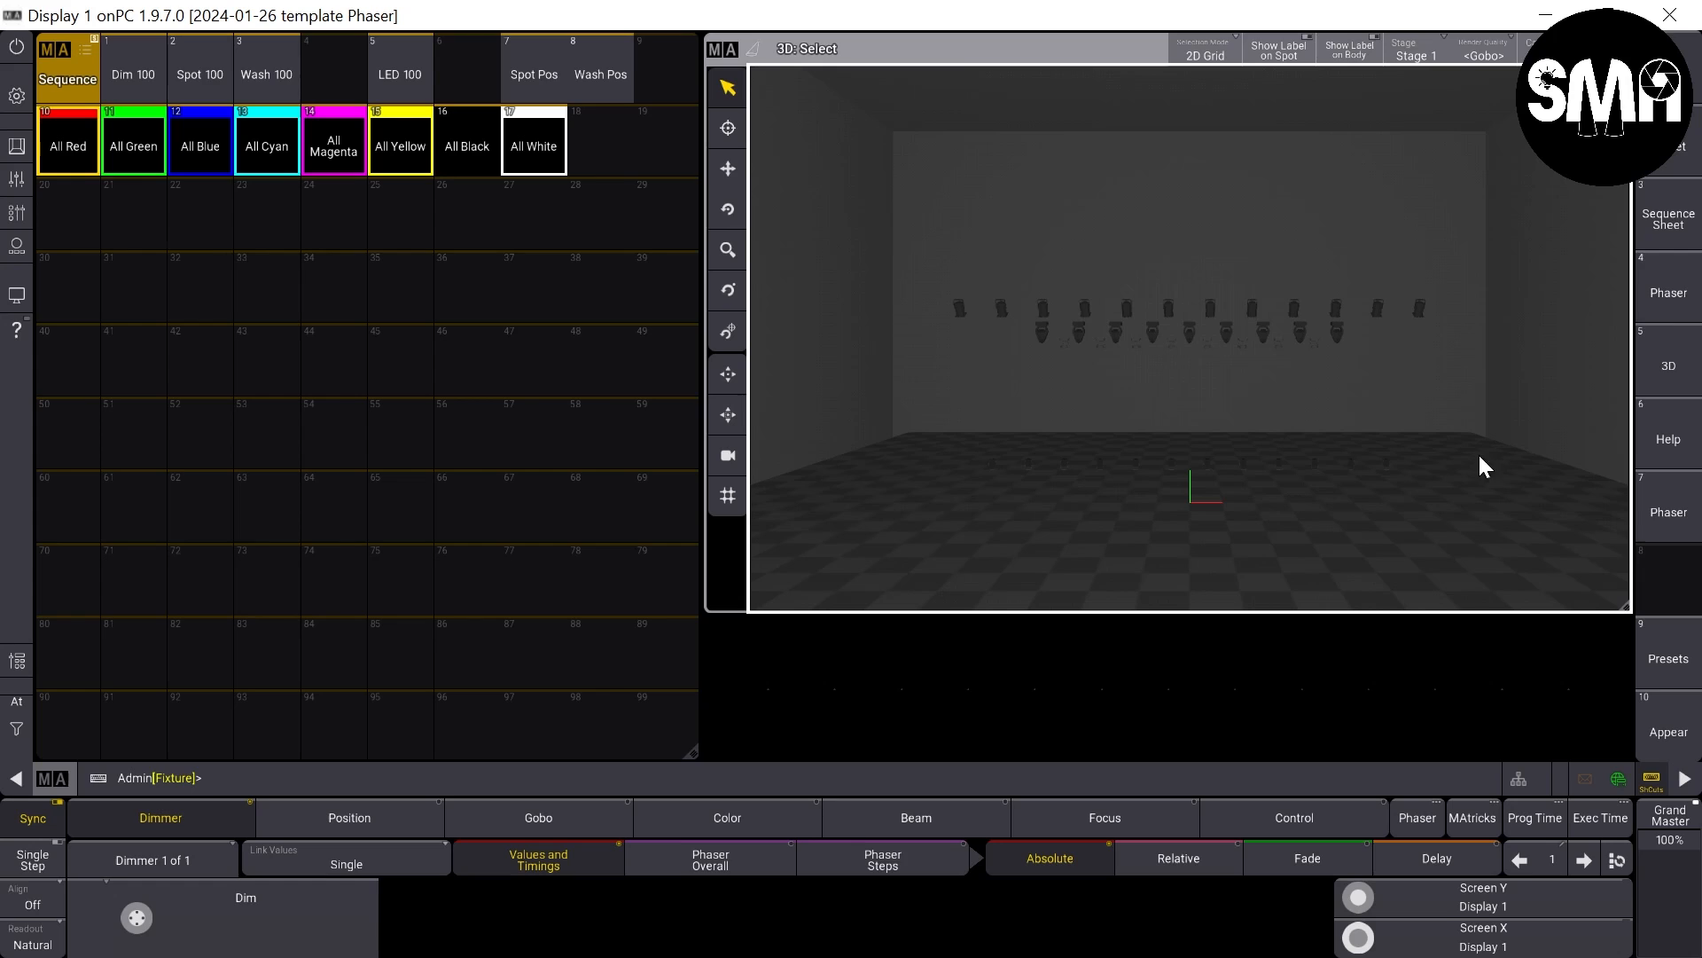
drag(1618, 608, 1610, 742)
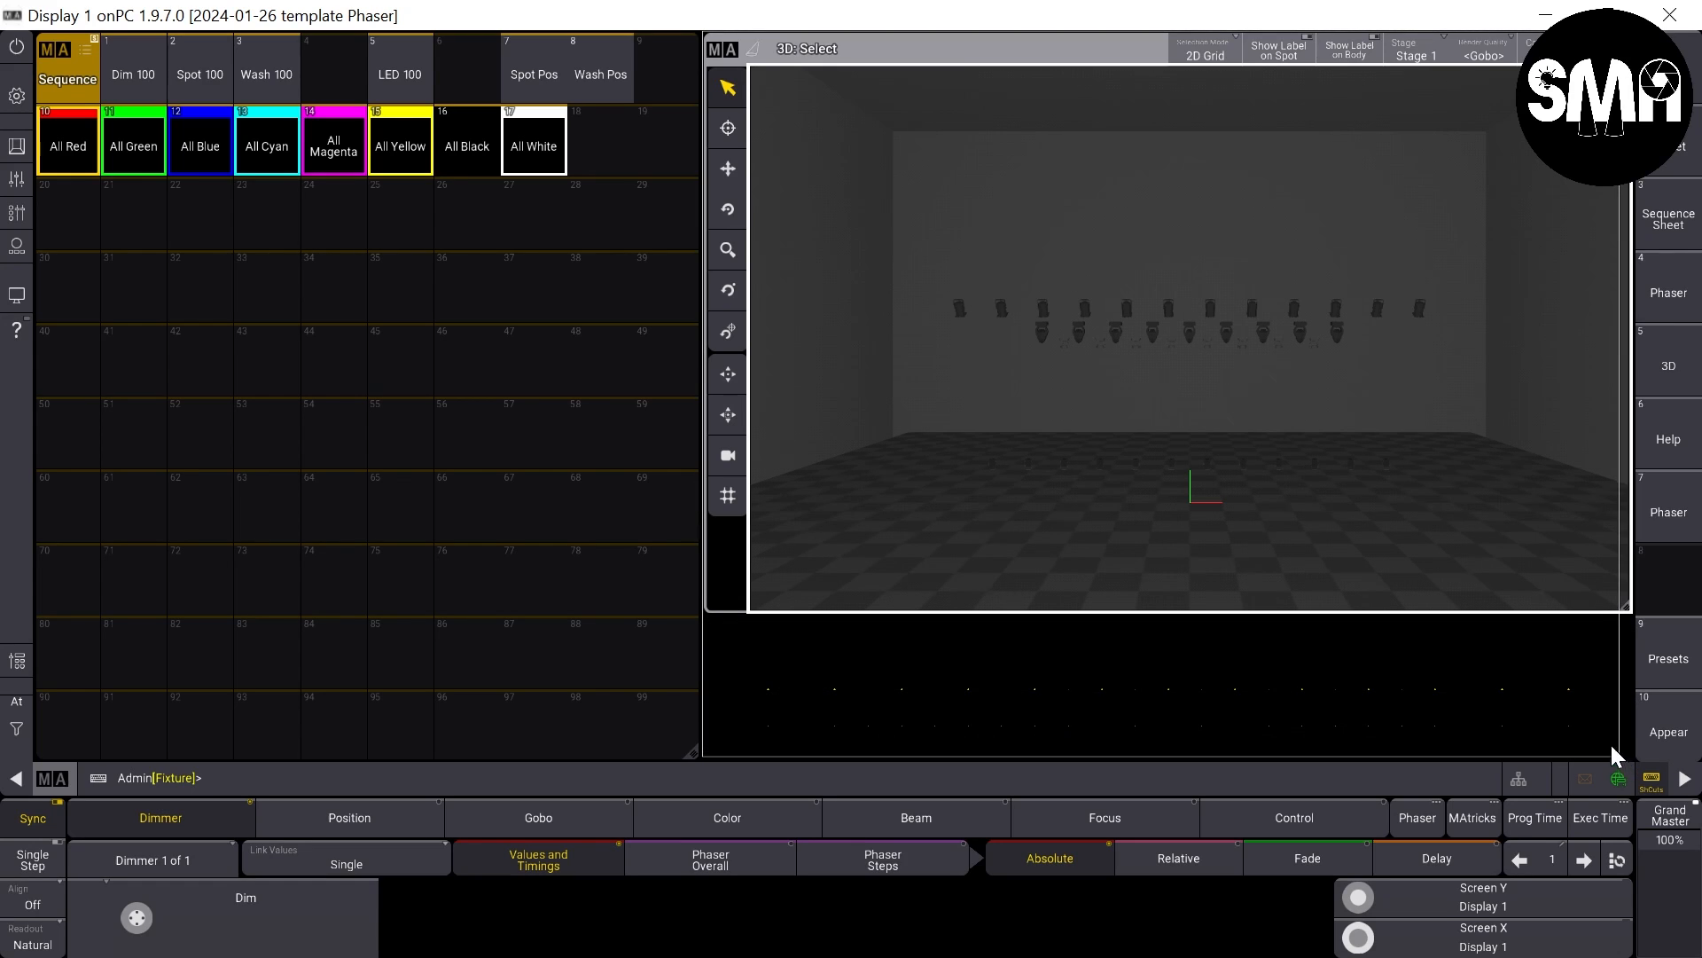
- Set the sequence pool's action to Go+ and close its settings
click(59, 51)
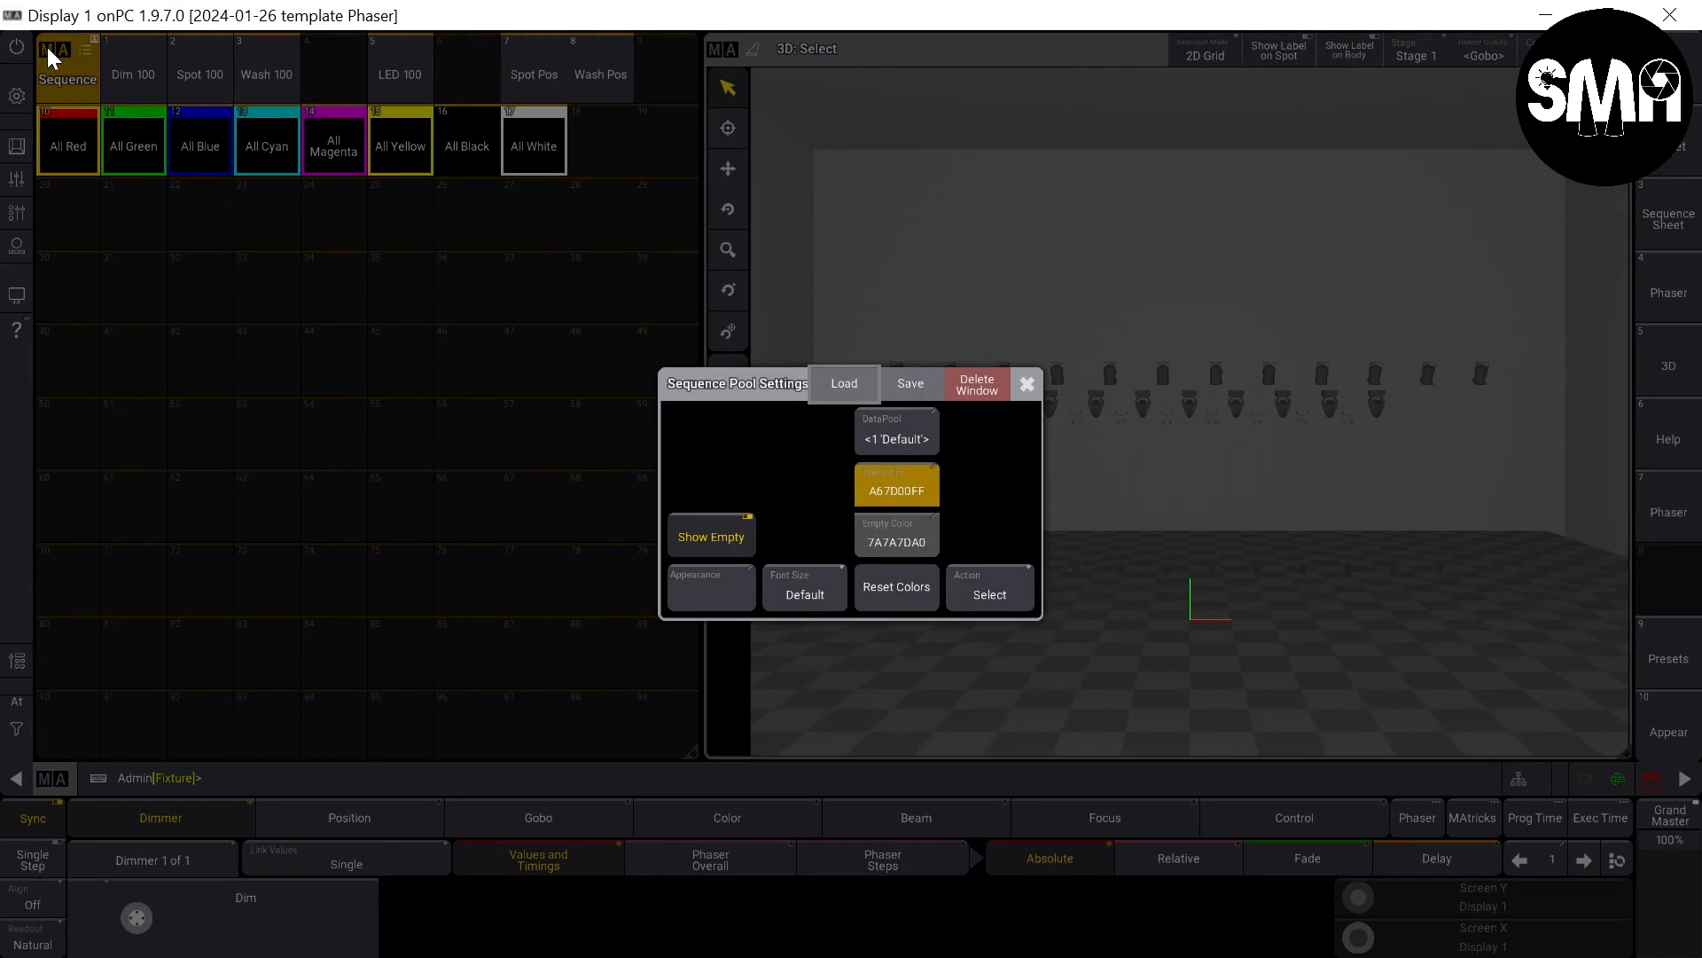
click(998, 582)
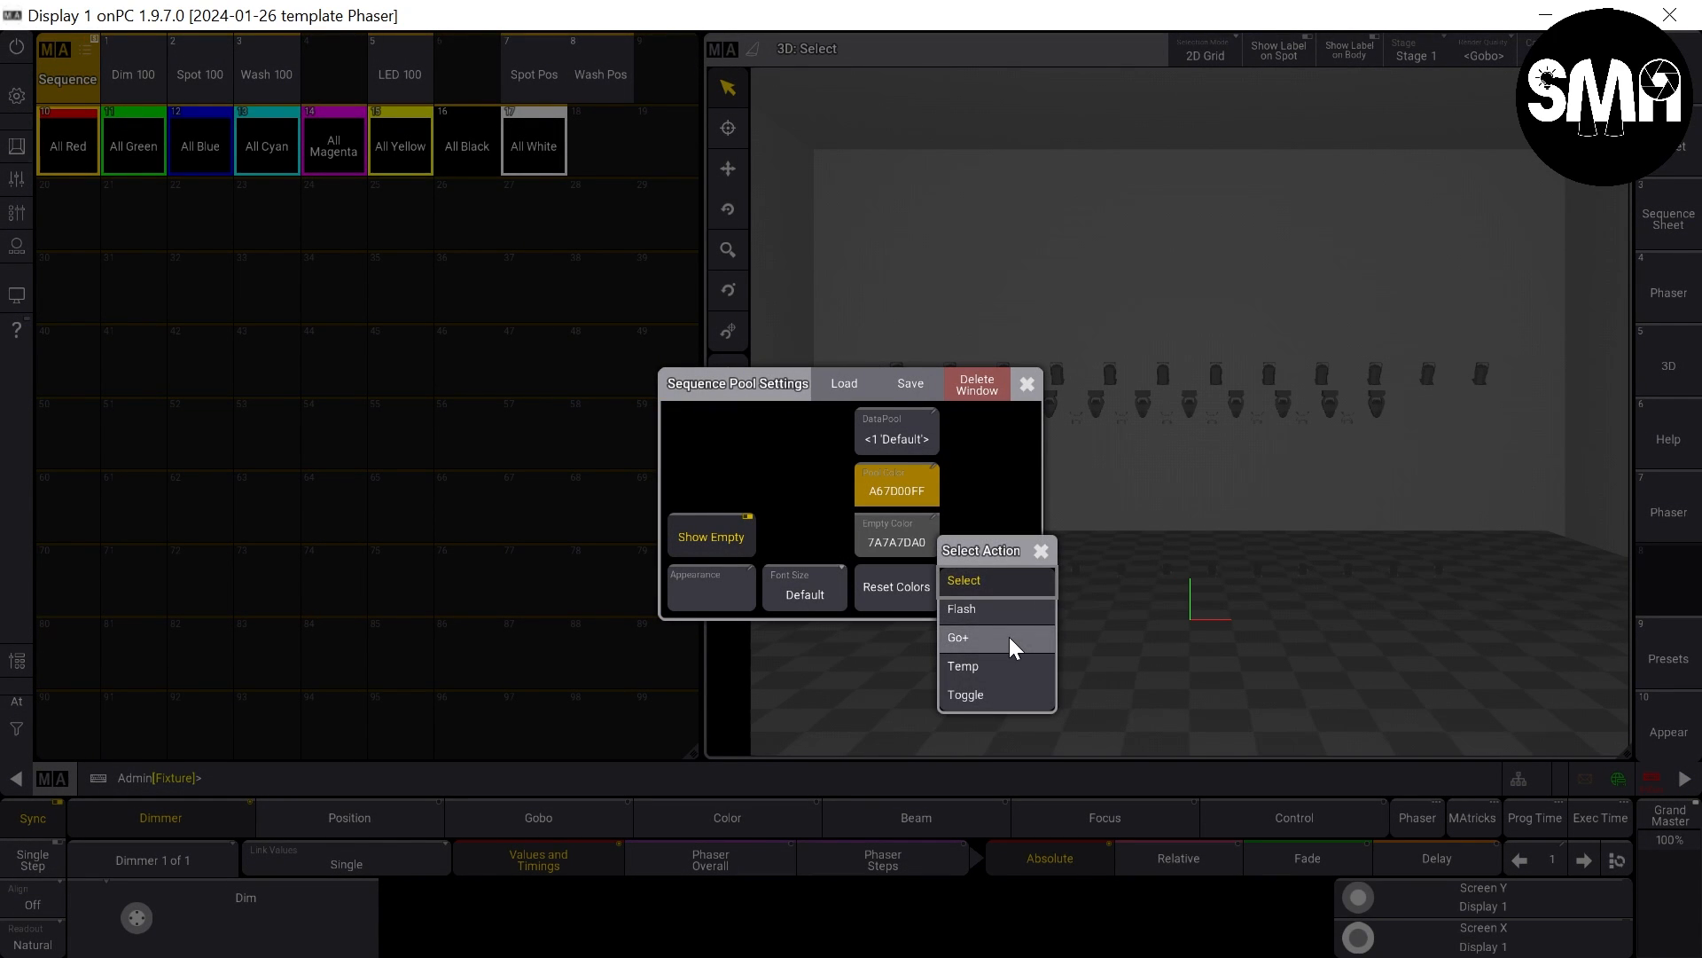
click(1009, 636)
click(1027, 383)
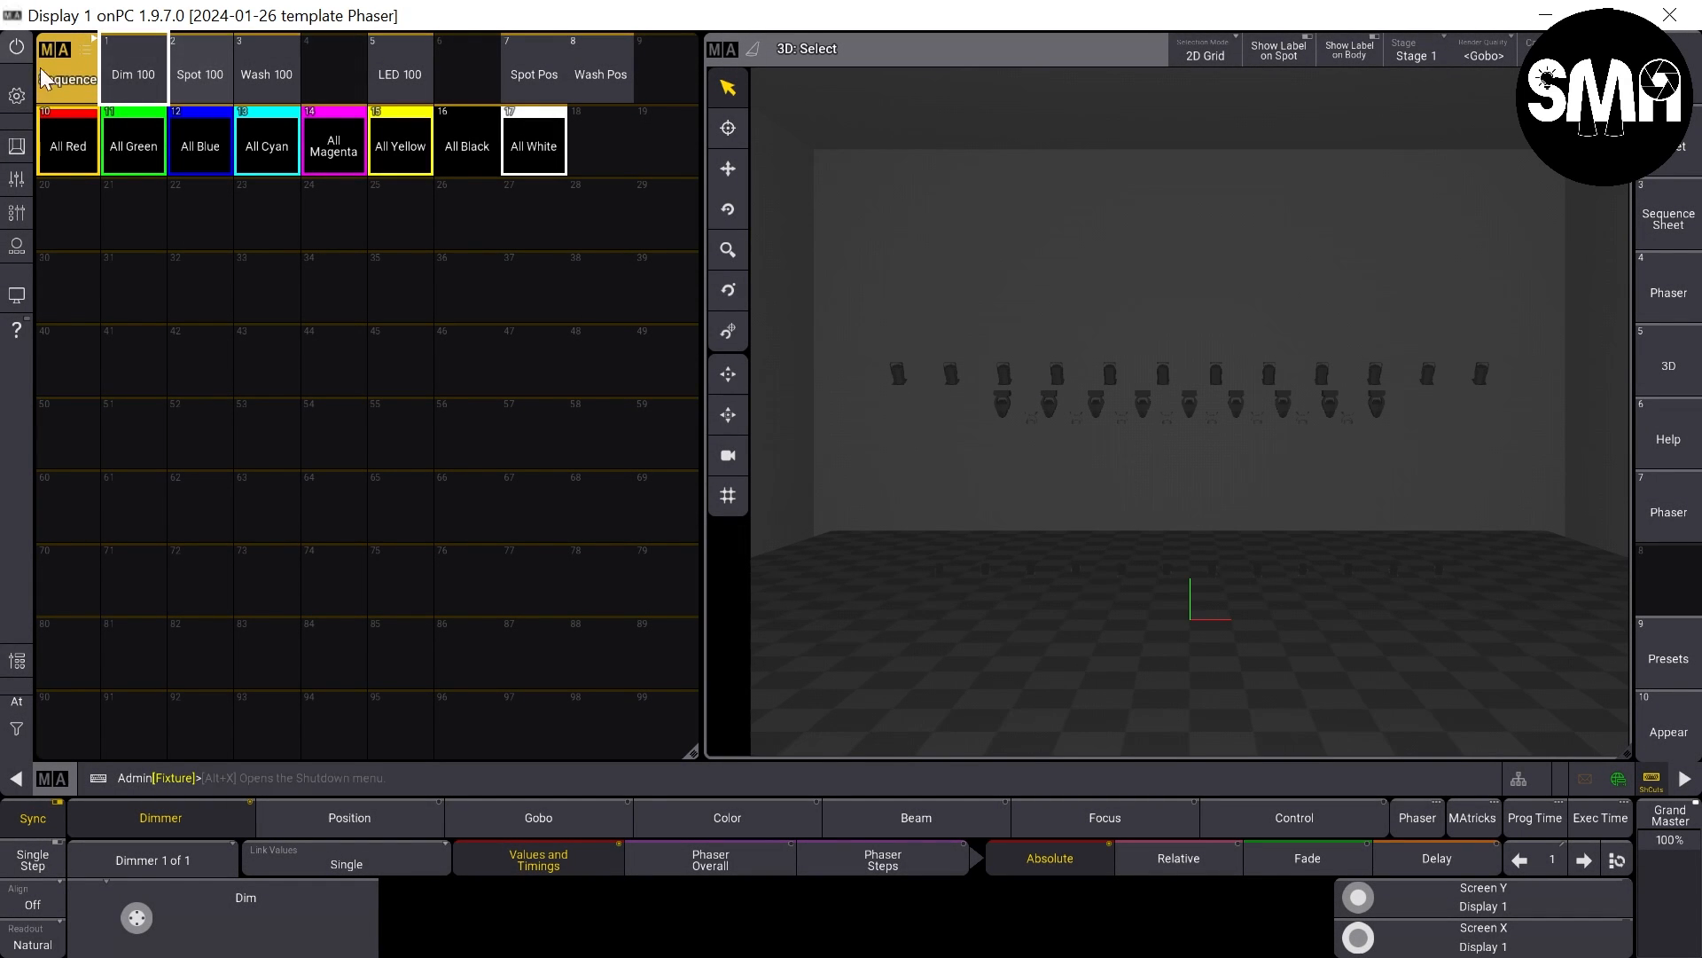
- Start the Spot 100, Wash 100, LED 100, Spot Pos and Wash Pos sequences from the pool
click(204, 84)
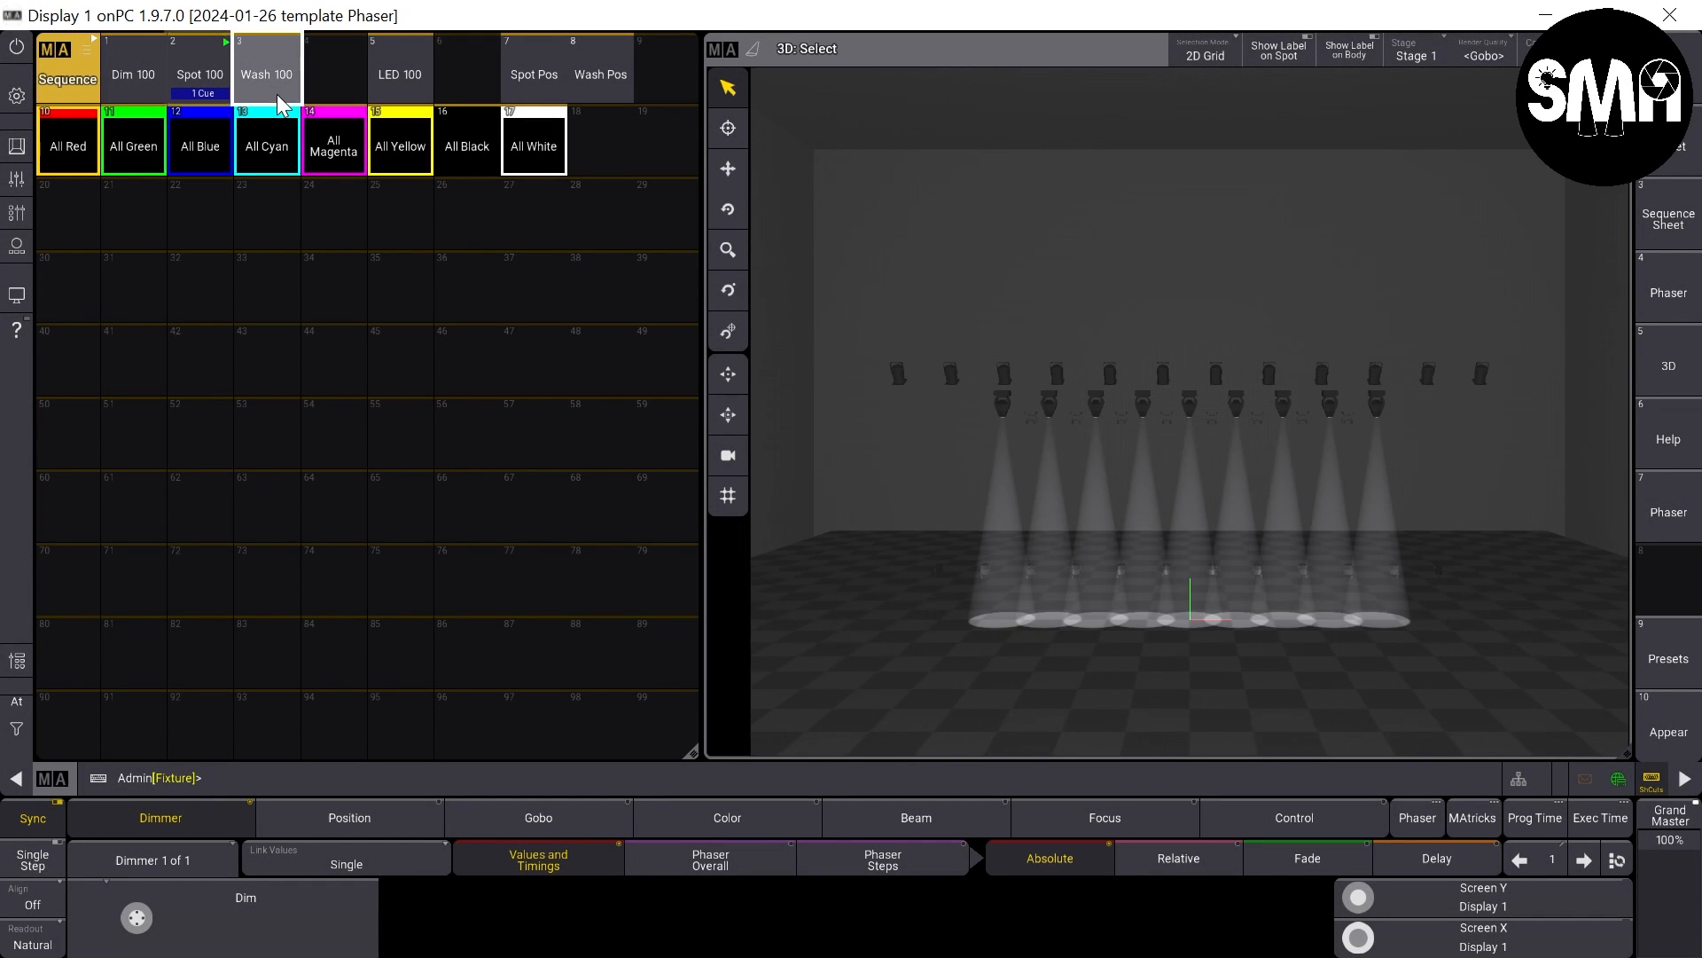
click(280, 99)
click(406, 95)
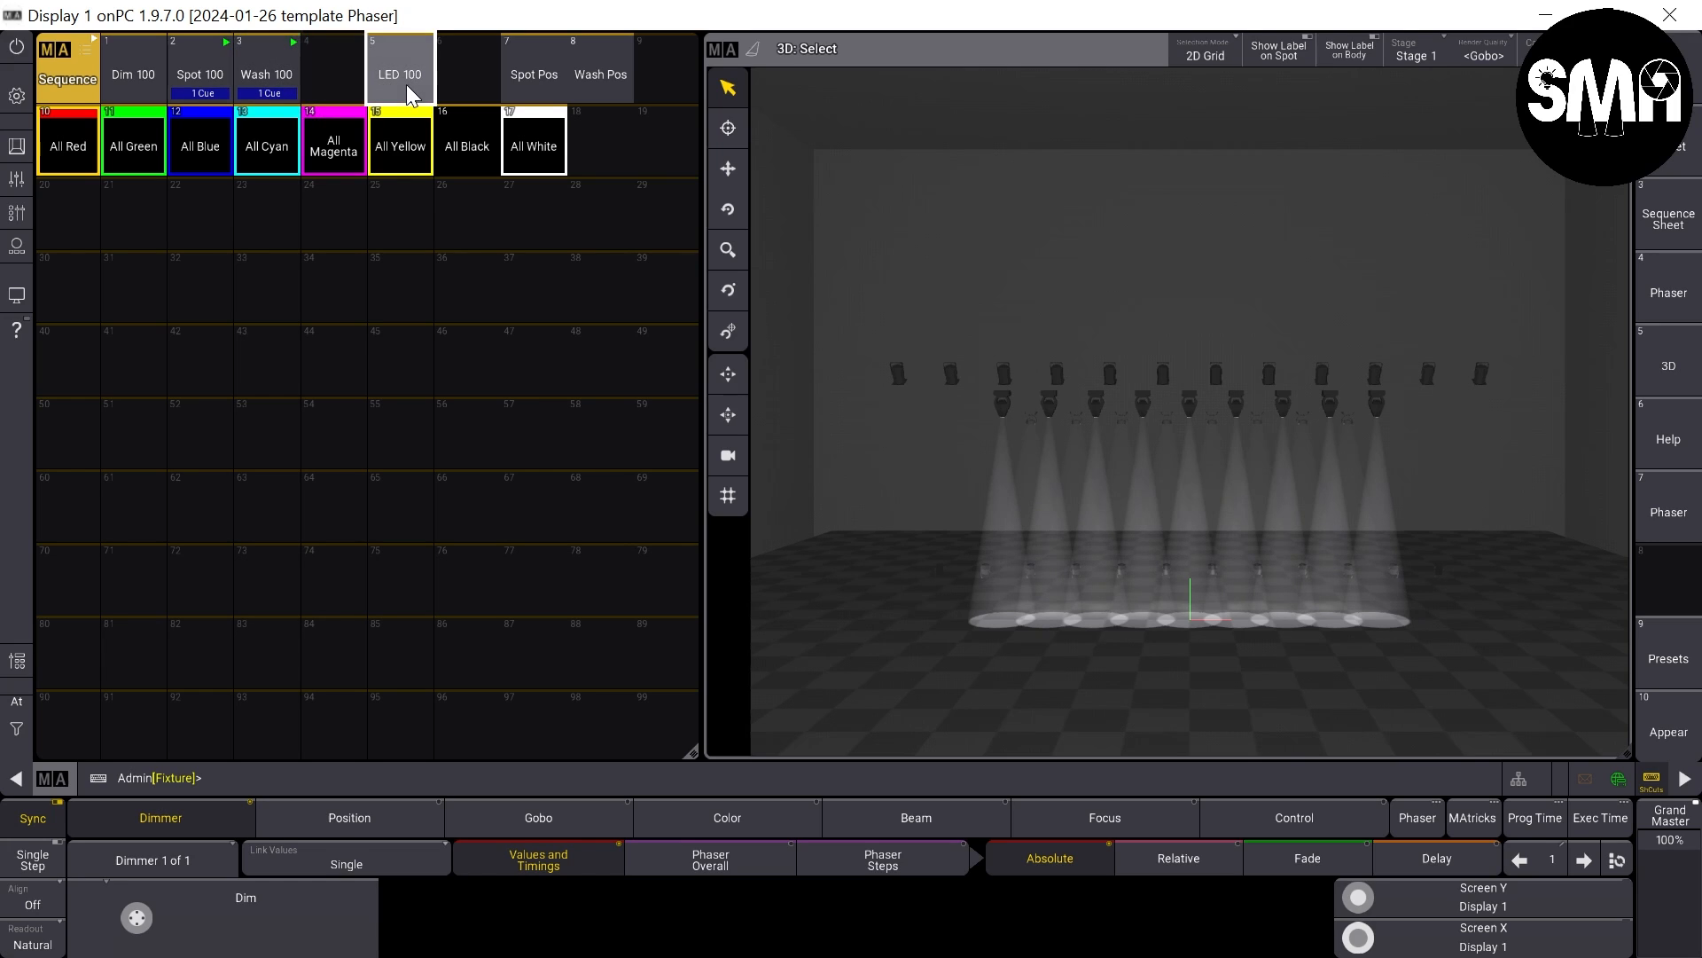
click(537, 78)
click(625, 89)
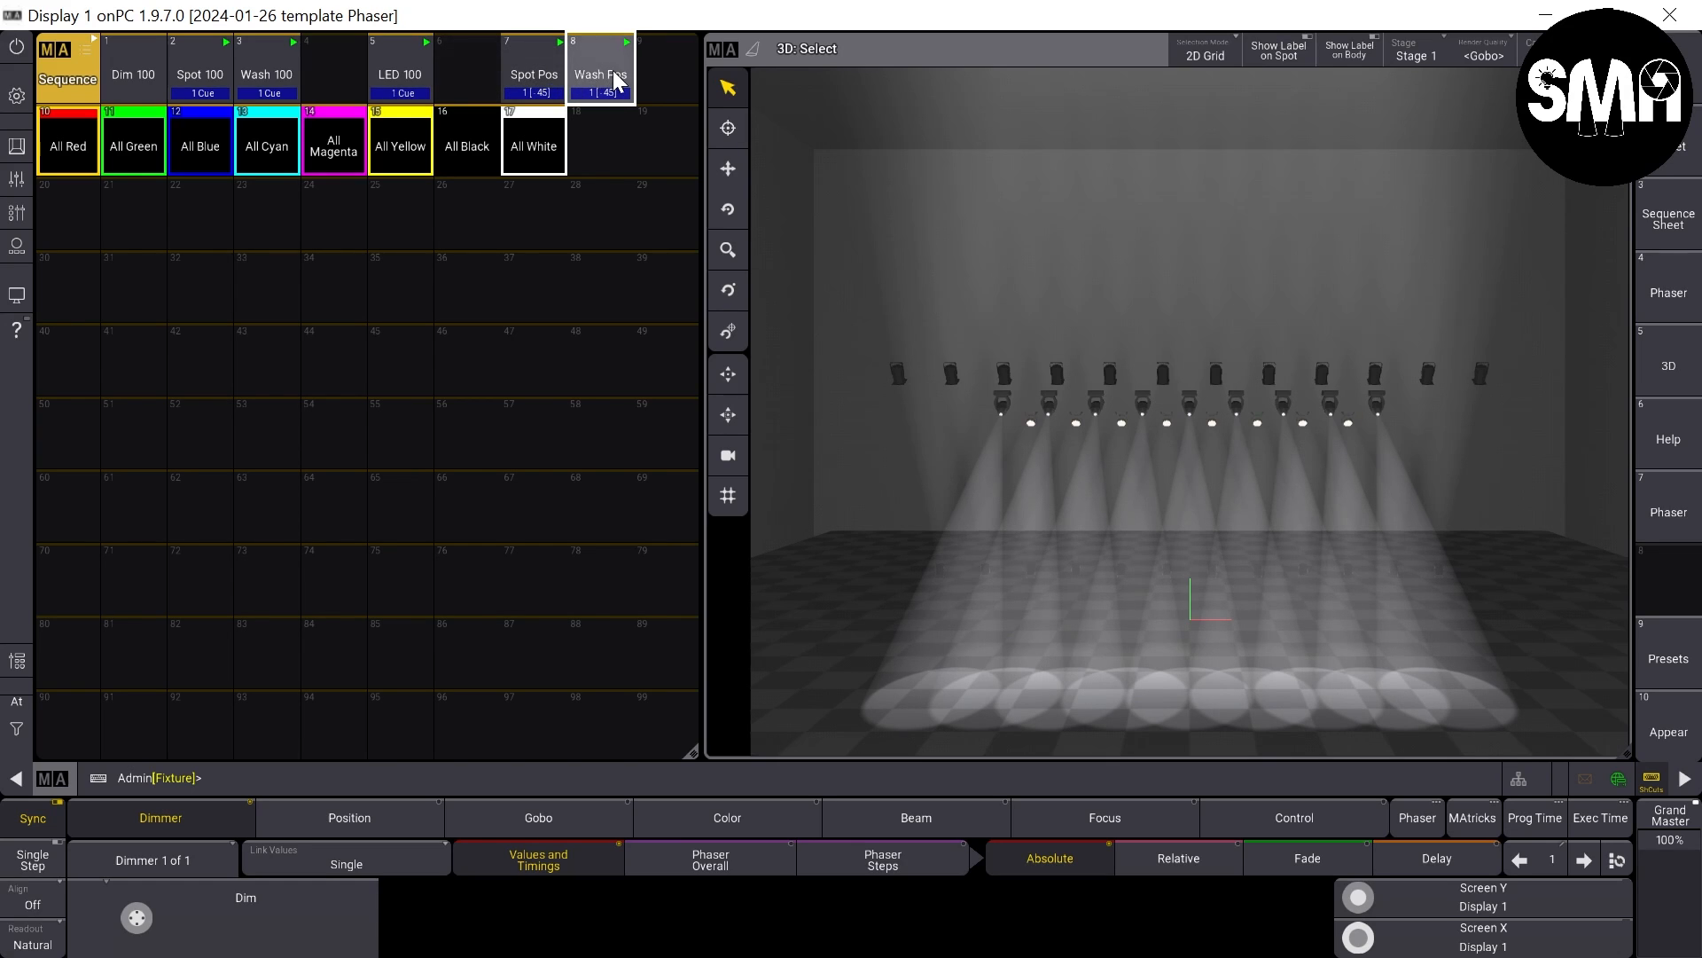
- Trigger each color sequence in order from All Red to All White to check the colors in the 3D view
click(81, 155)
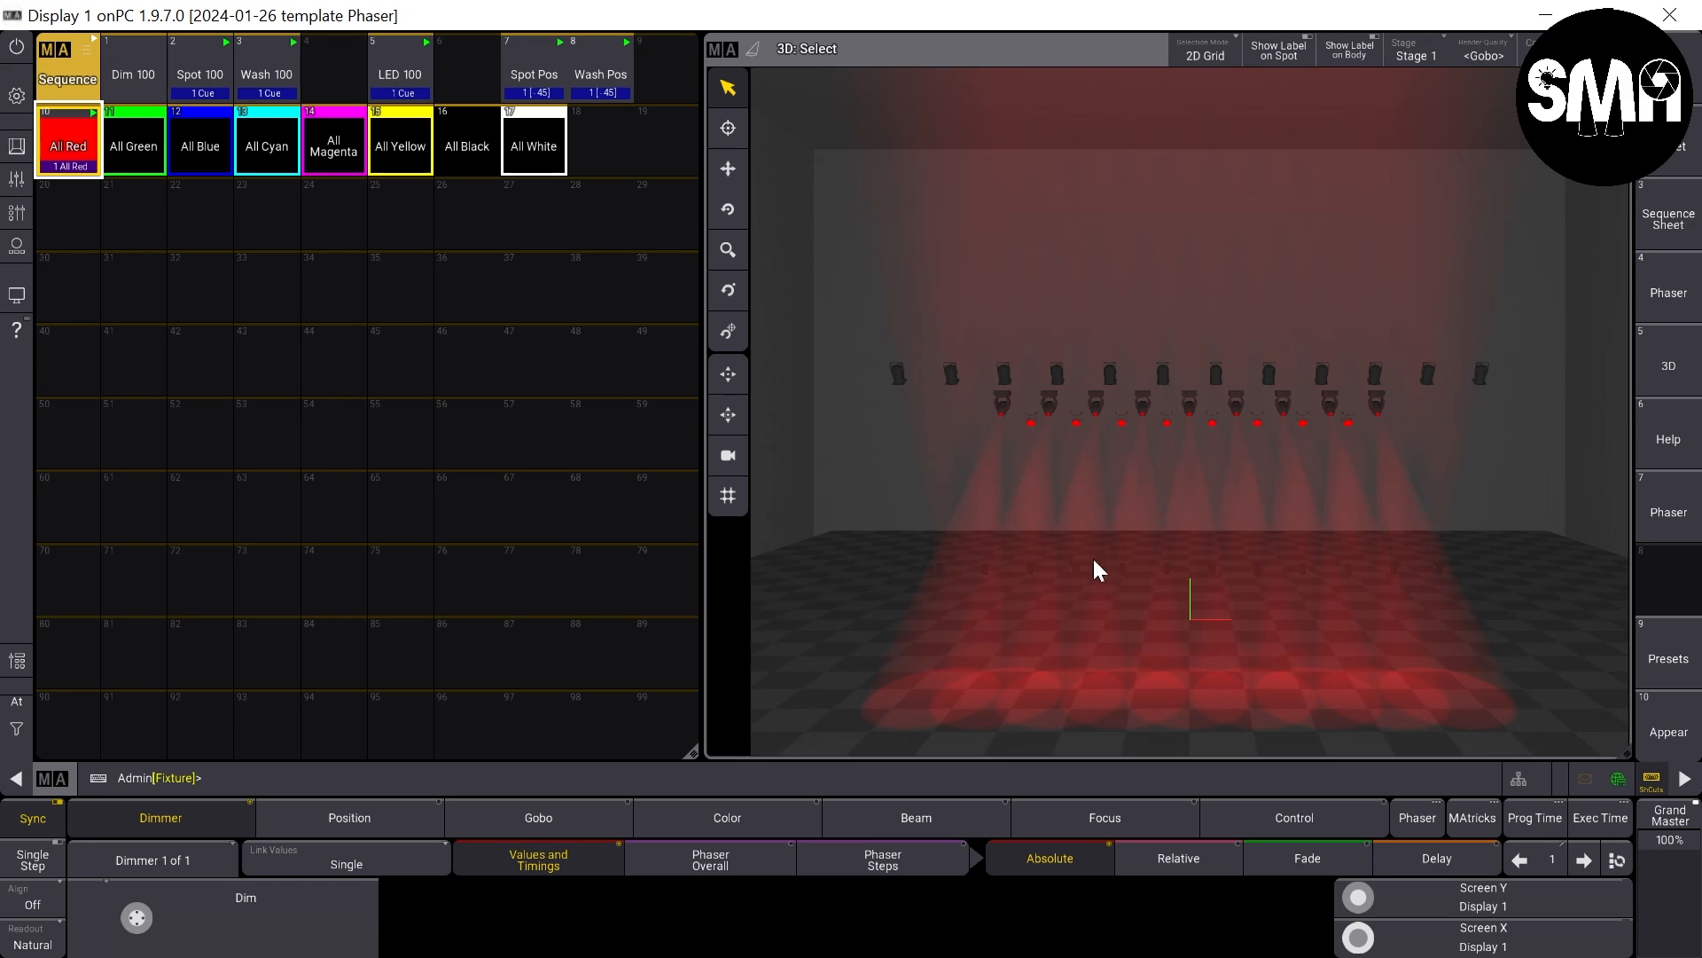
click(131, 150)
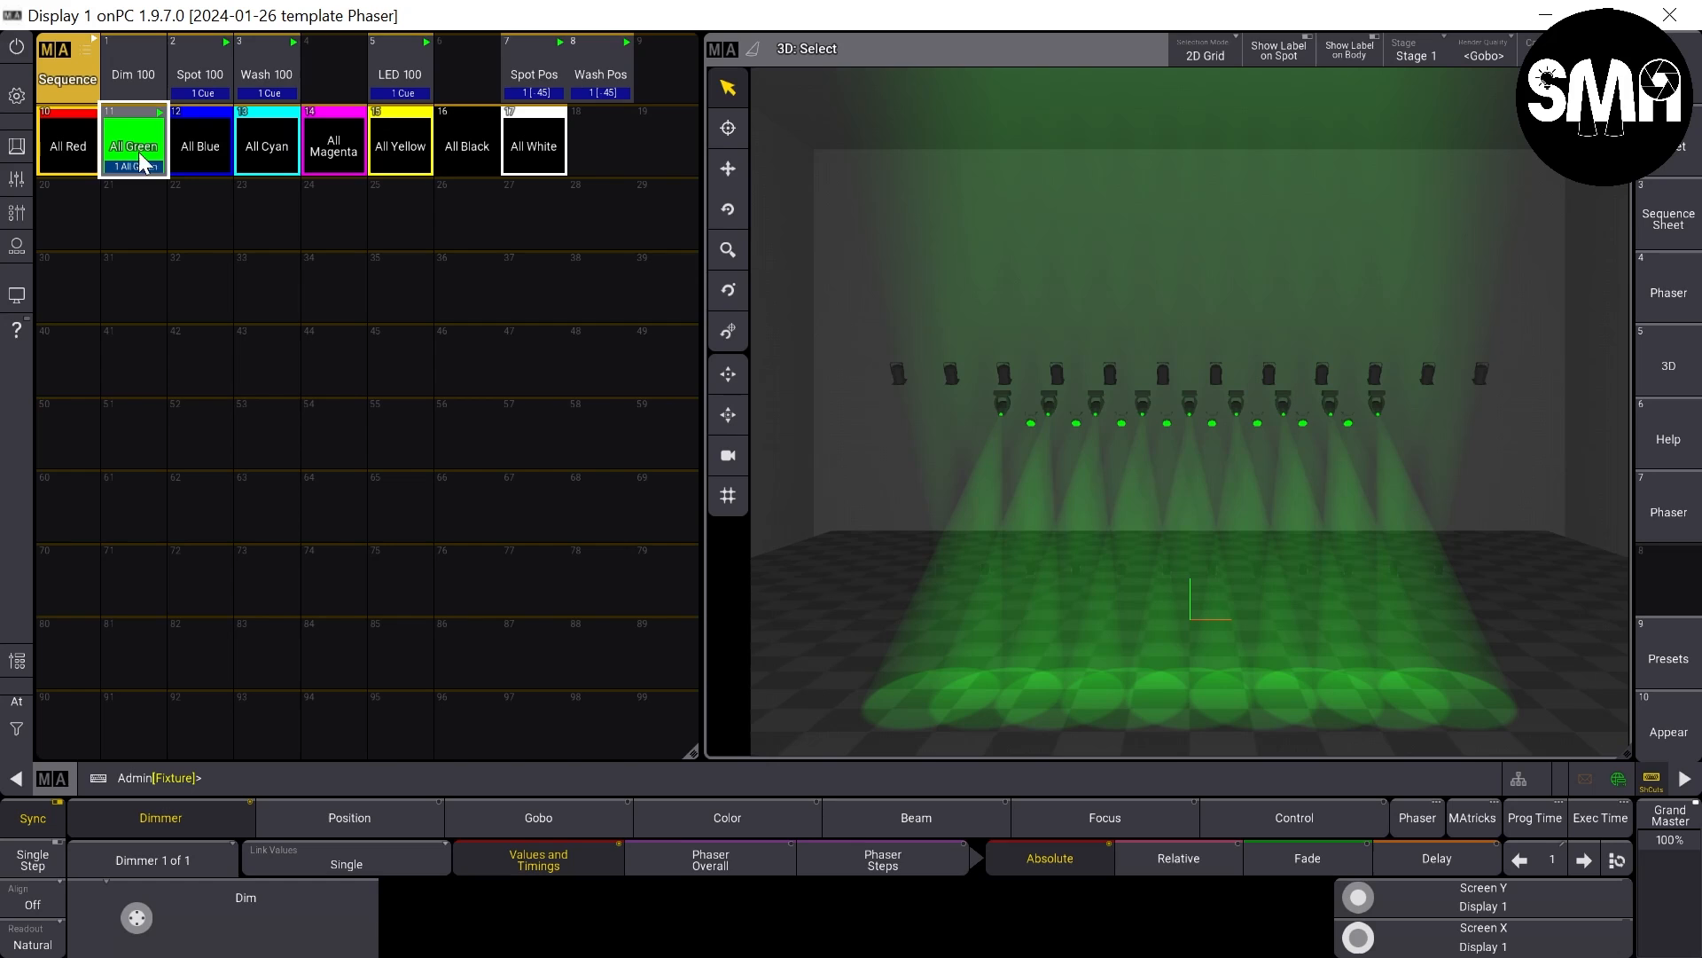
click(180, 152)
click(277, 158)
click(334, 158)
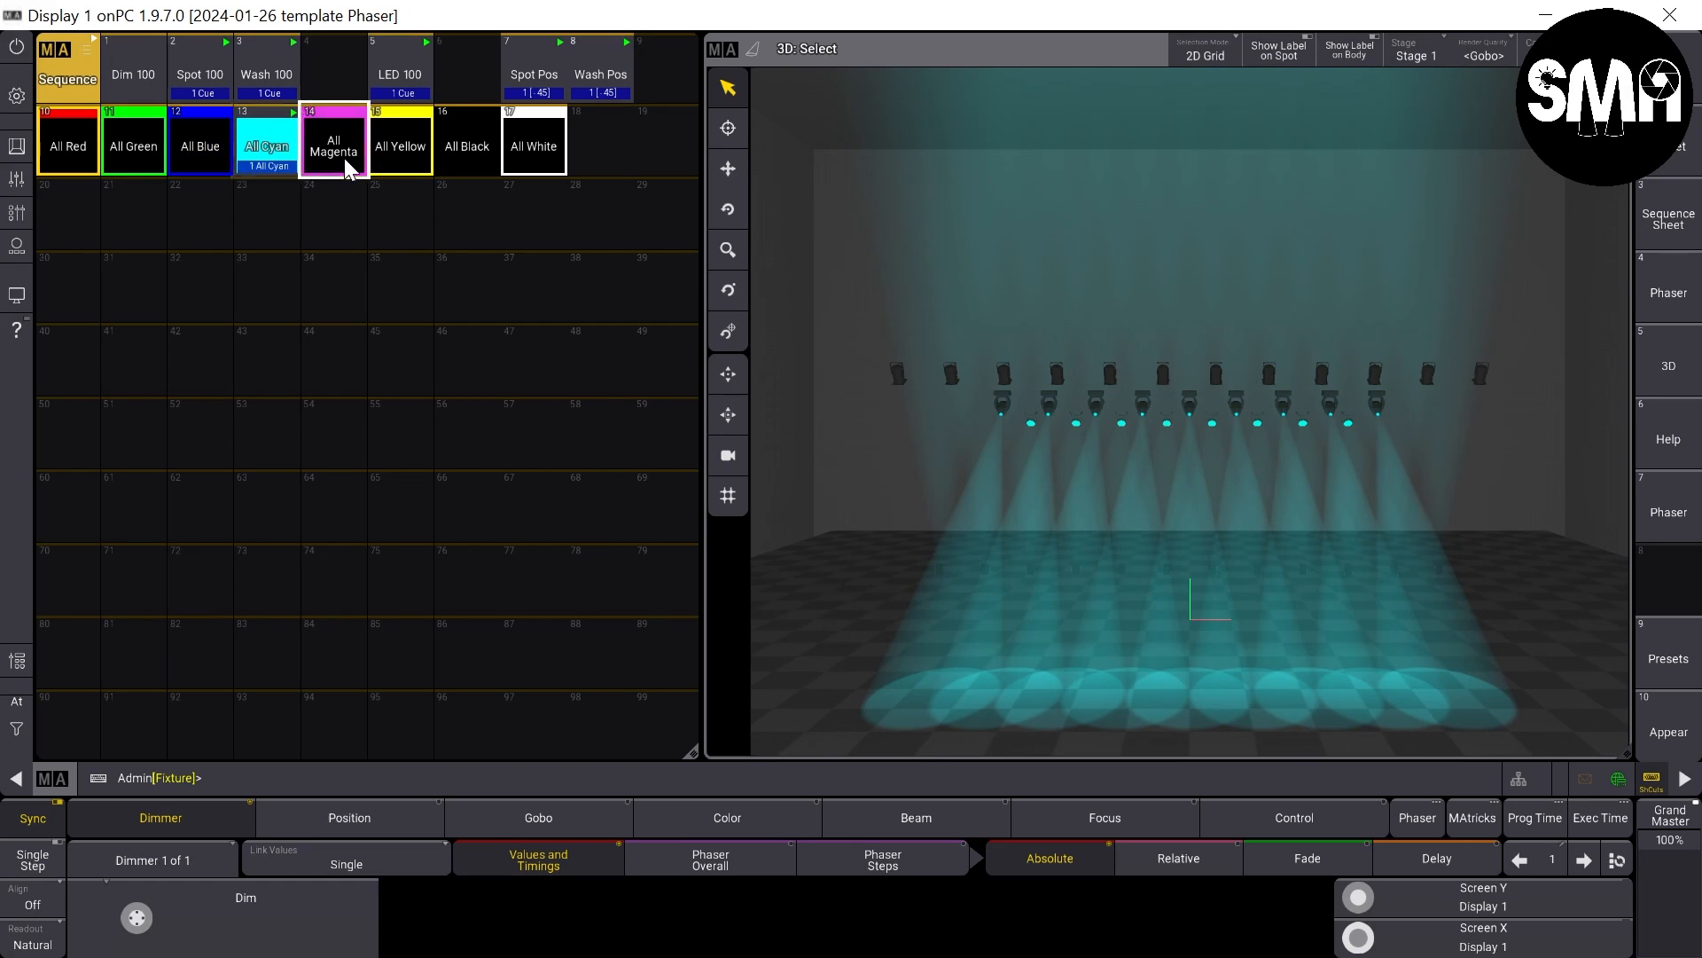
click(408, 165)
click(454, 158)
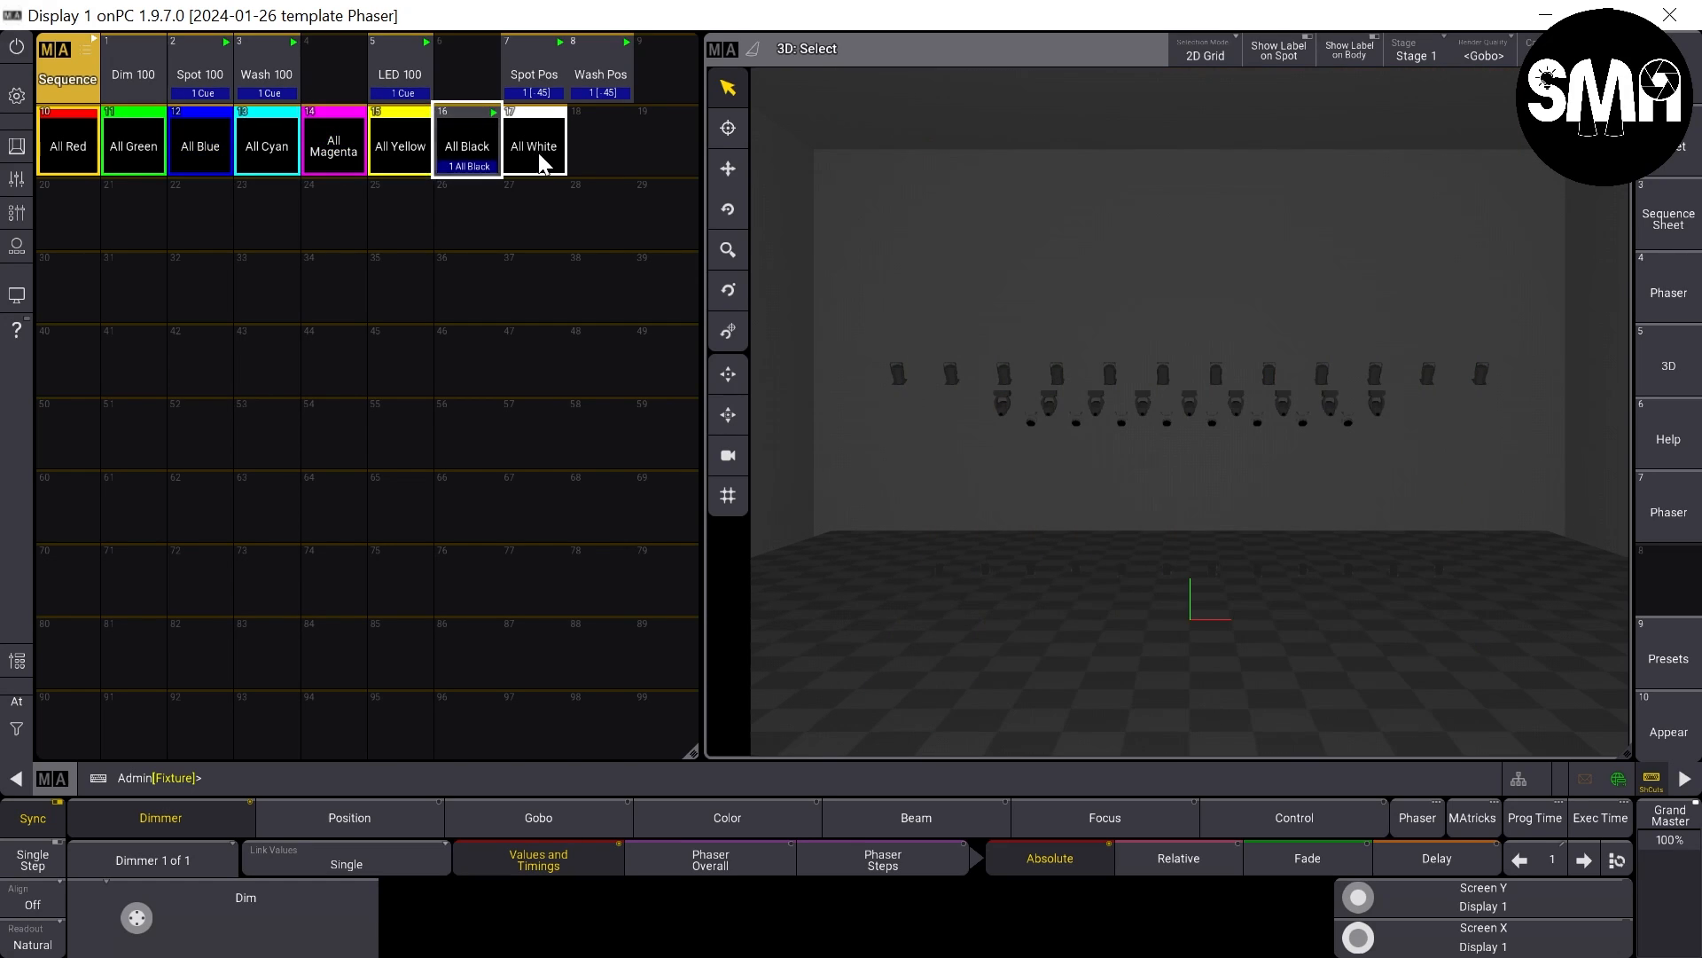
click(541, 160)
- Trigger the color sequences in reverse order from All Black back to All Red, checking the 3D view
click(446, 159)
click(395, 165)
click(286, 160)
click(201, 158)
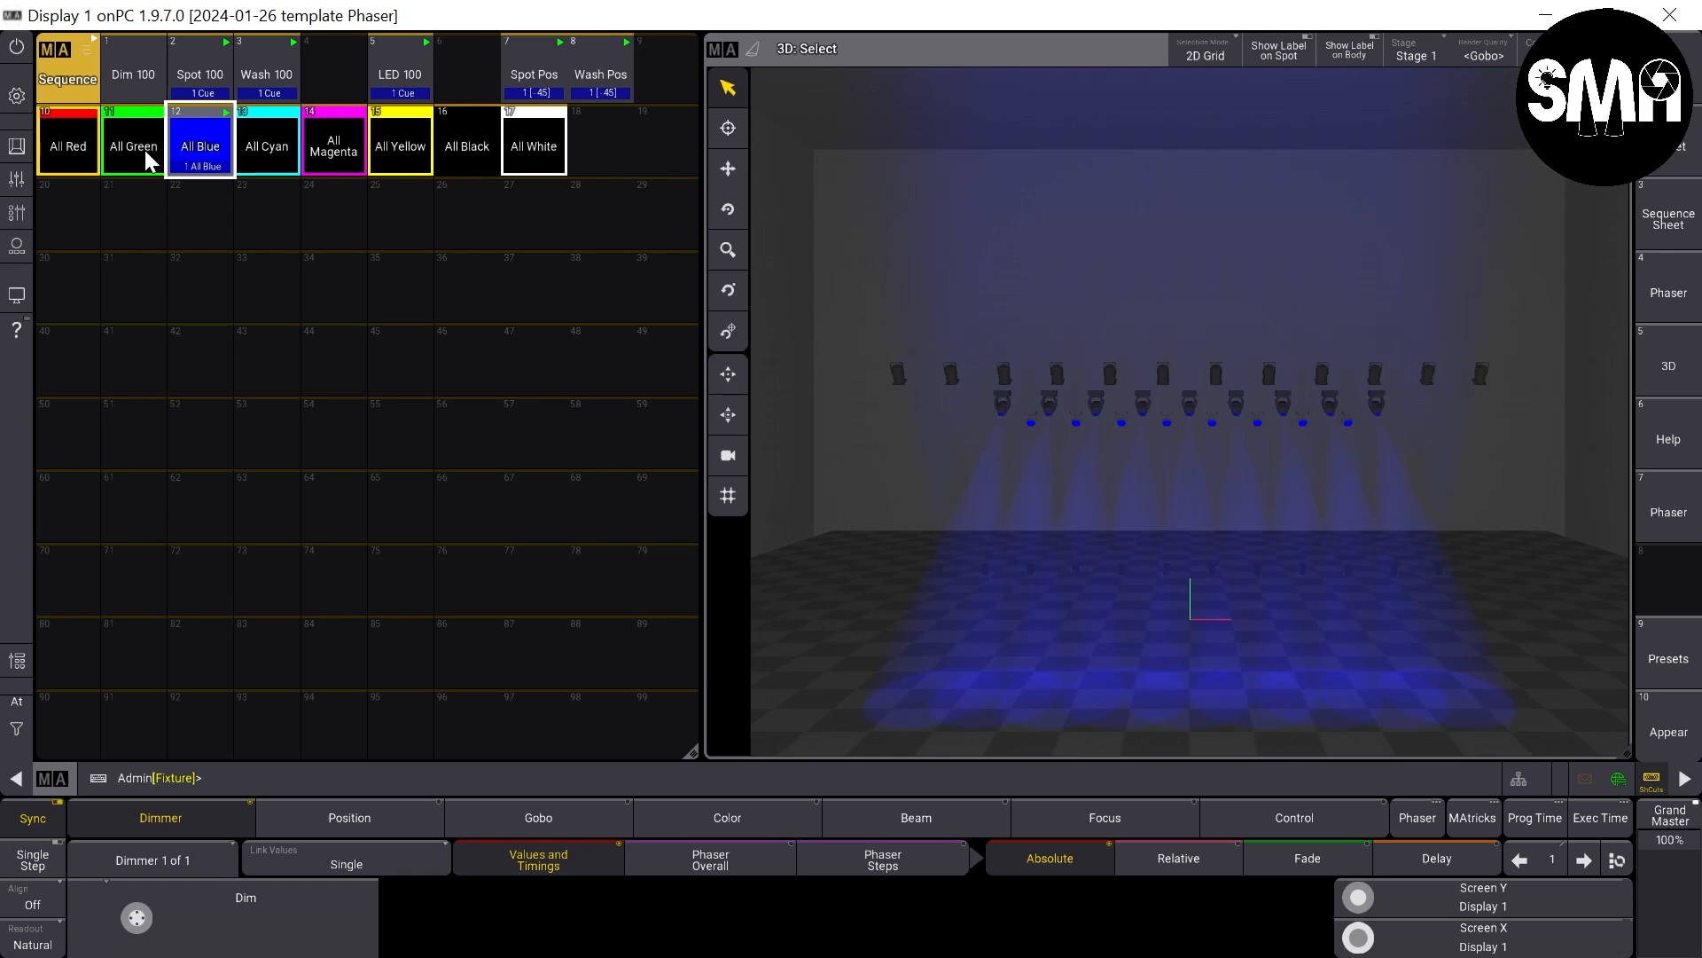
click(133, 158)
click(62, 155)
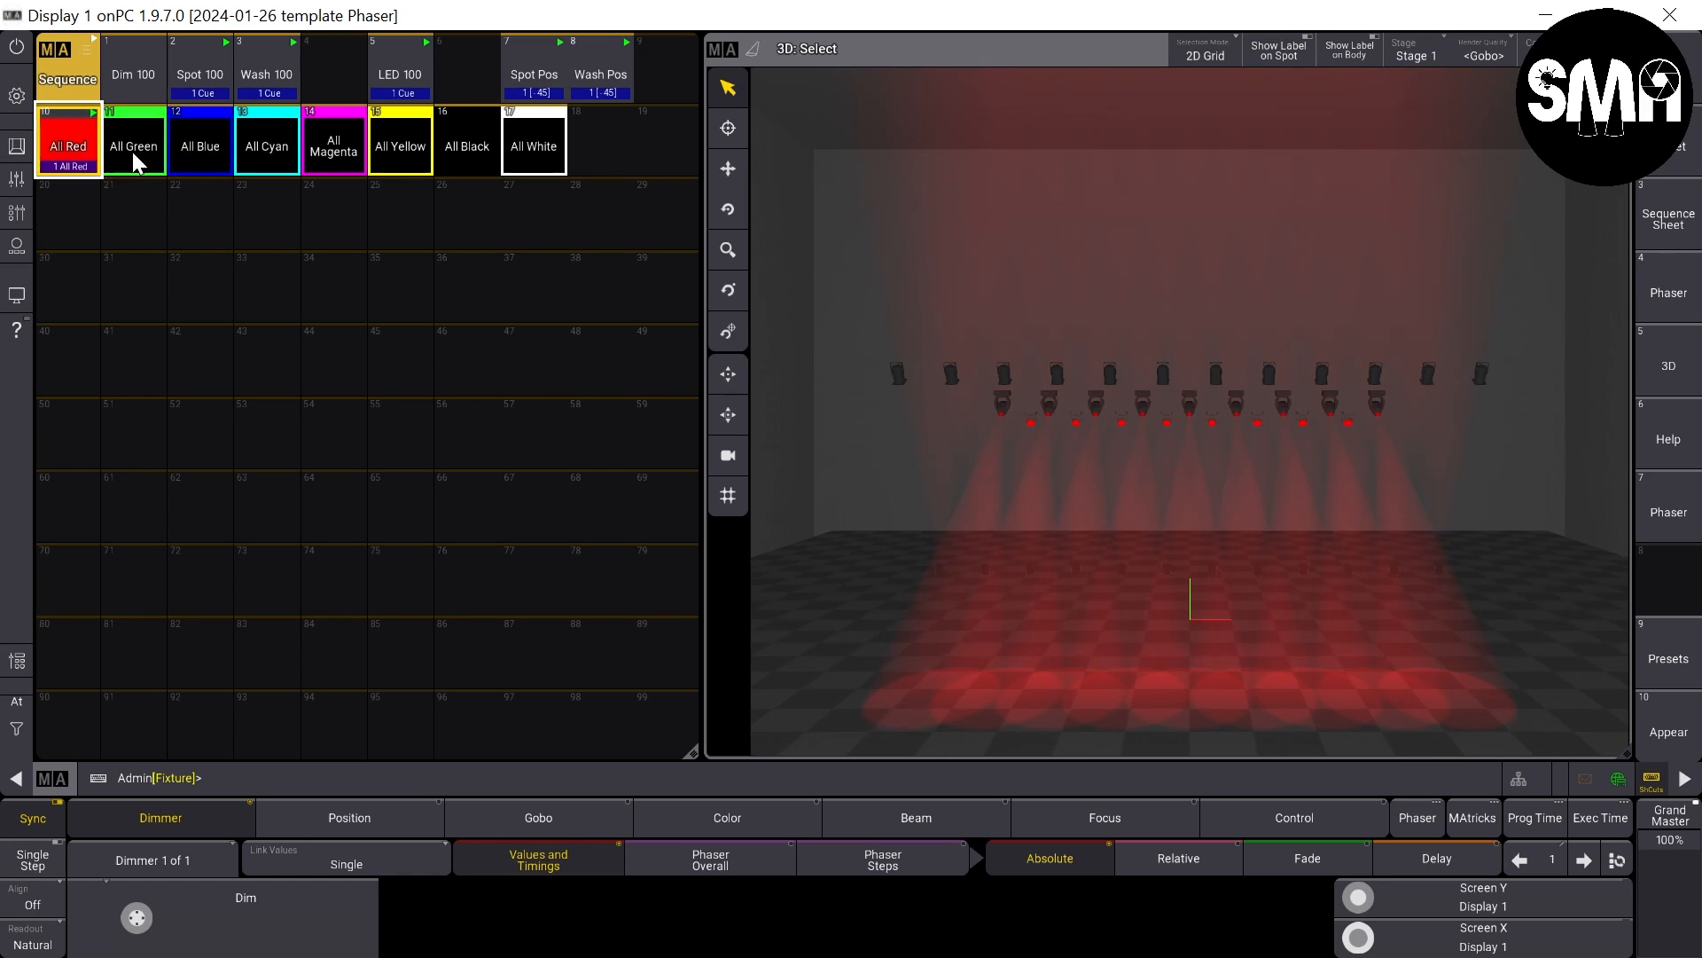
- Switch repeatedly between All Red, All Green and All Blue to compare the color changes in the 3D view
click(113, 163)
click(177, 165)
click(133, 160)
click(67, 158)
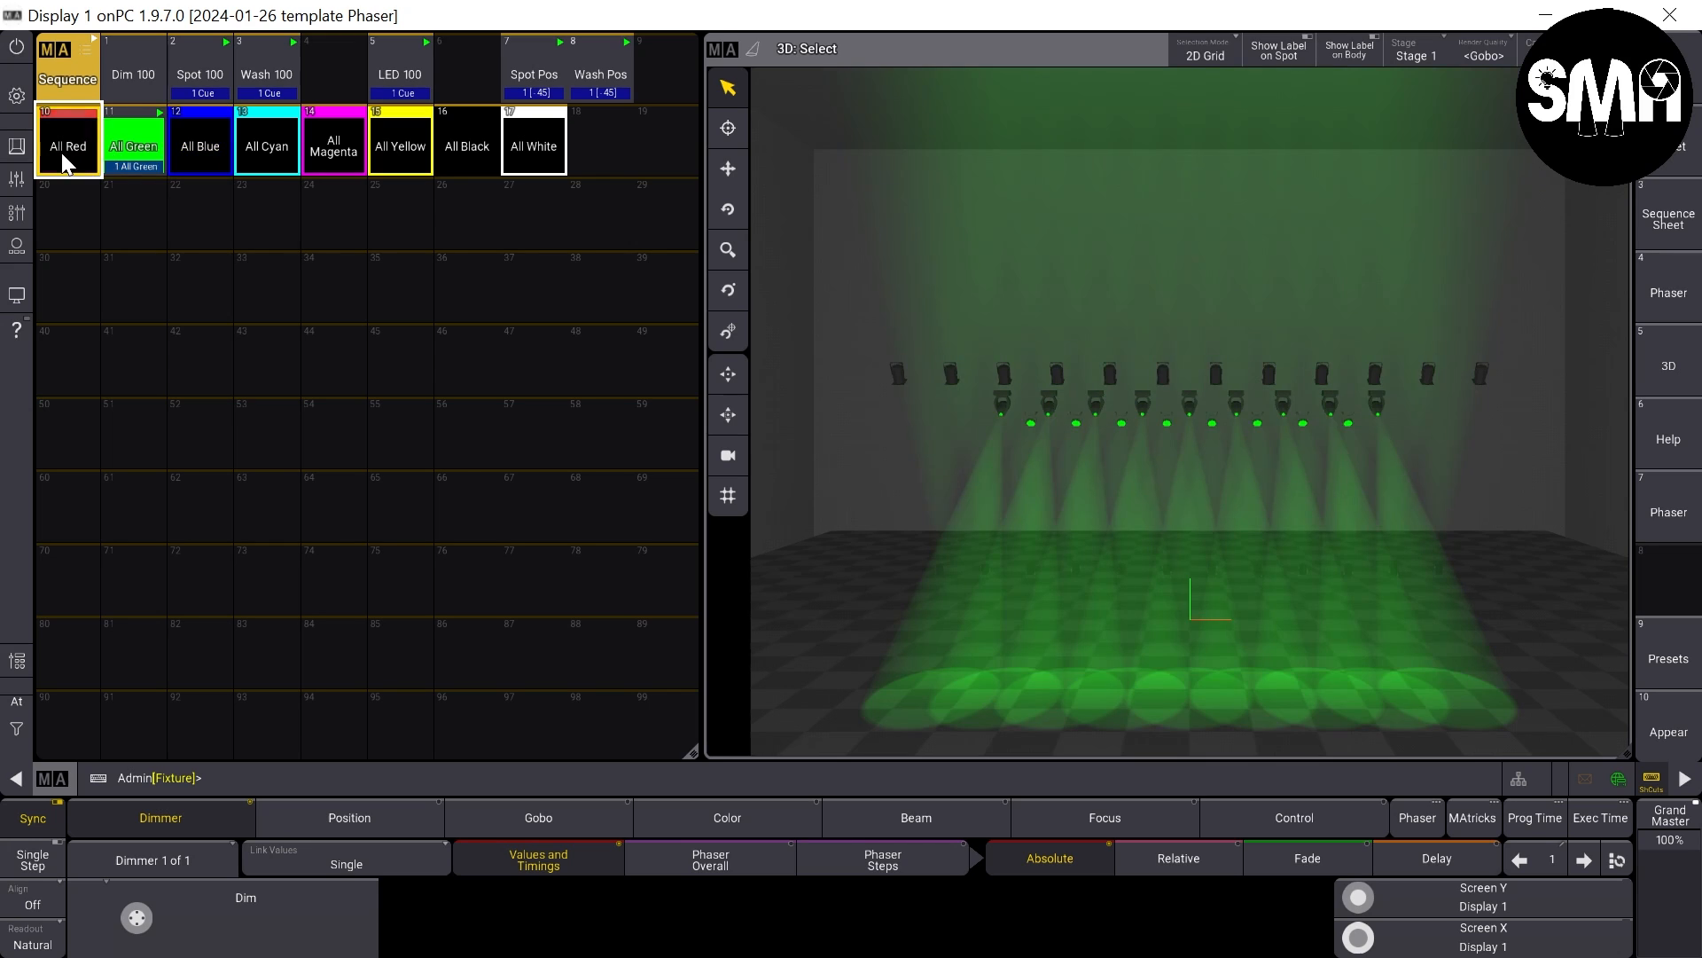
click(133, 160)
click(200, 160)
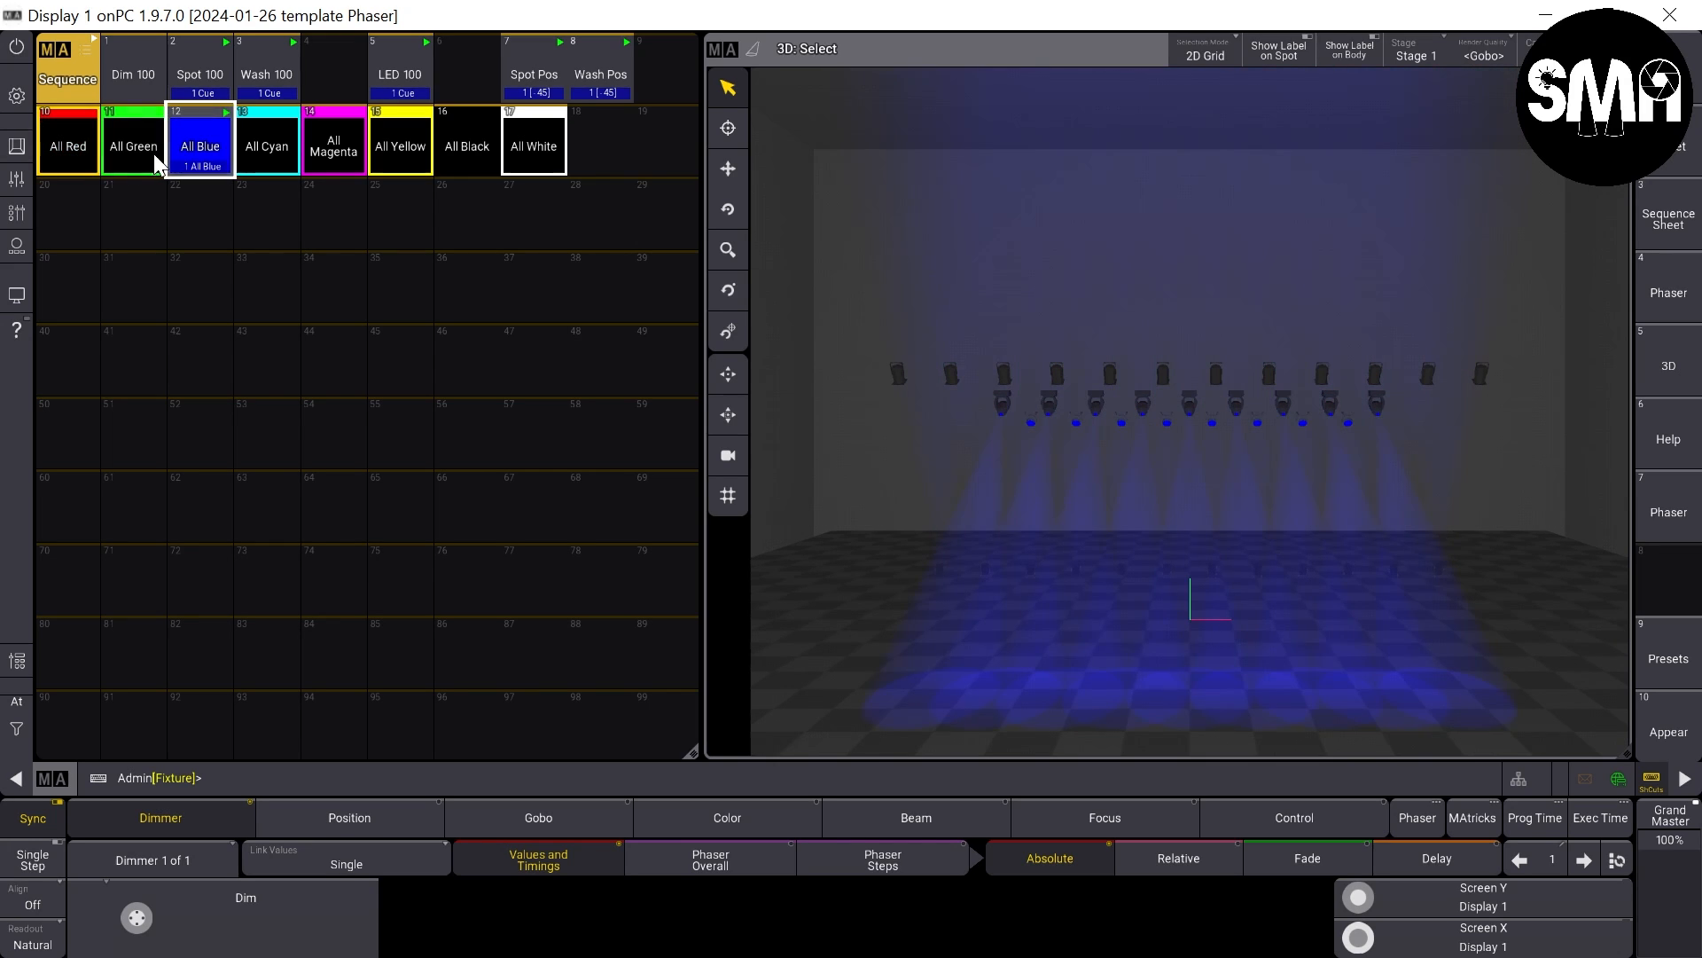
click(133, 155)
click(61, 141)
click(137, 149)
click(201, 151)
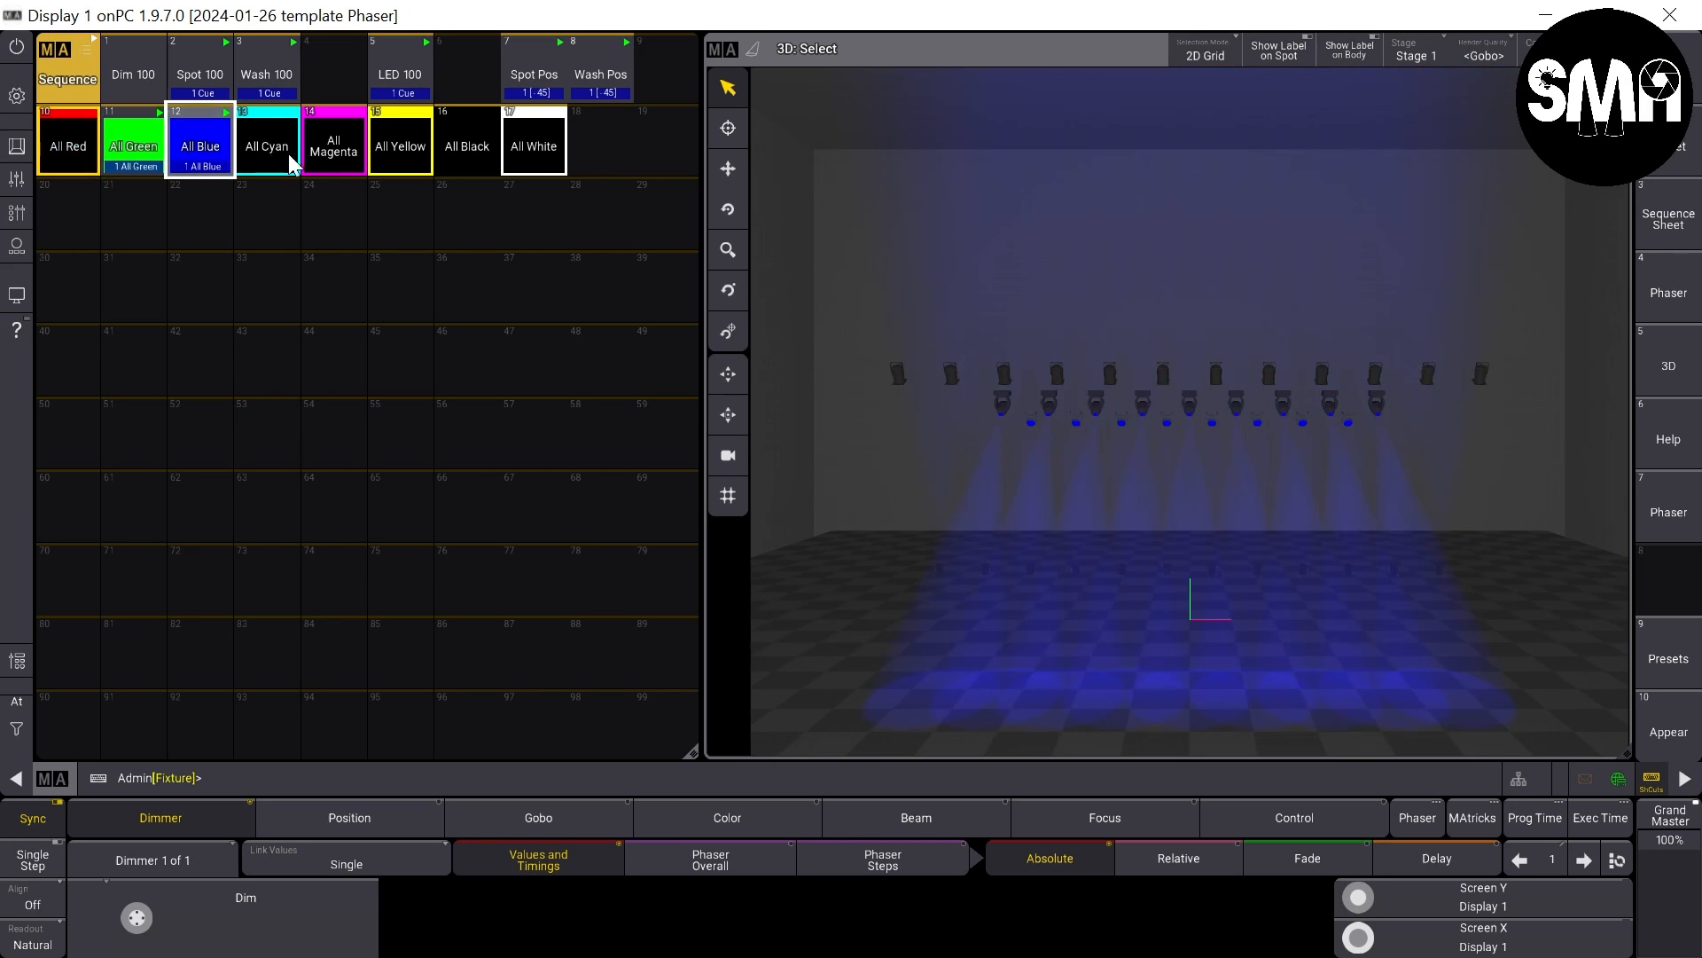
- Trigger All Magenta and All Yellow, and return to All Red to check the switching between sequences
click(342, 151)
click(407, 153)
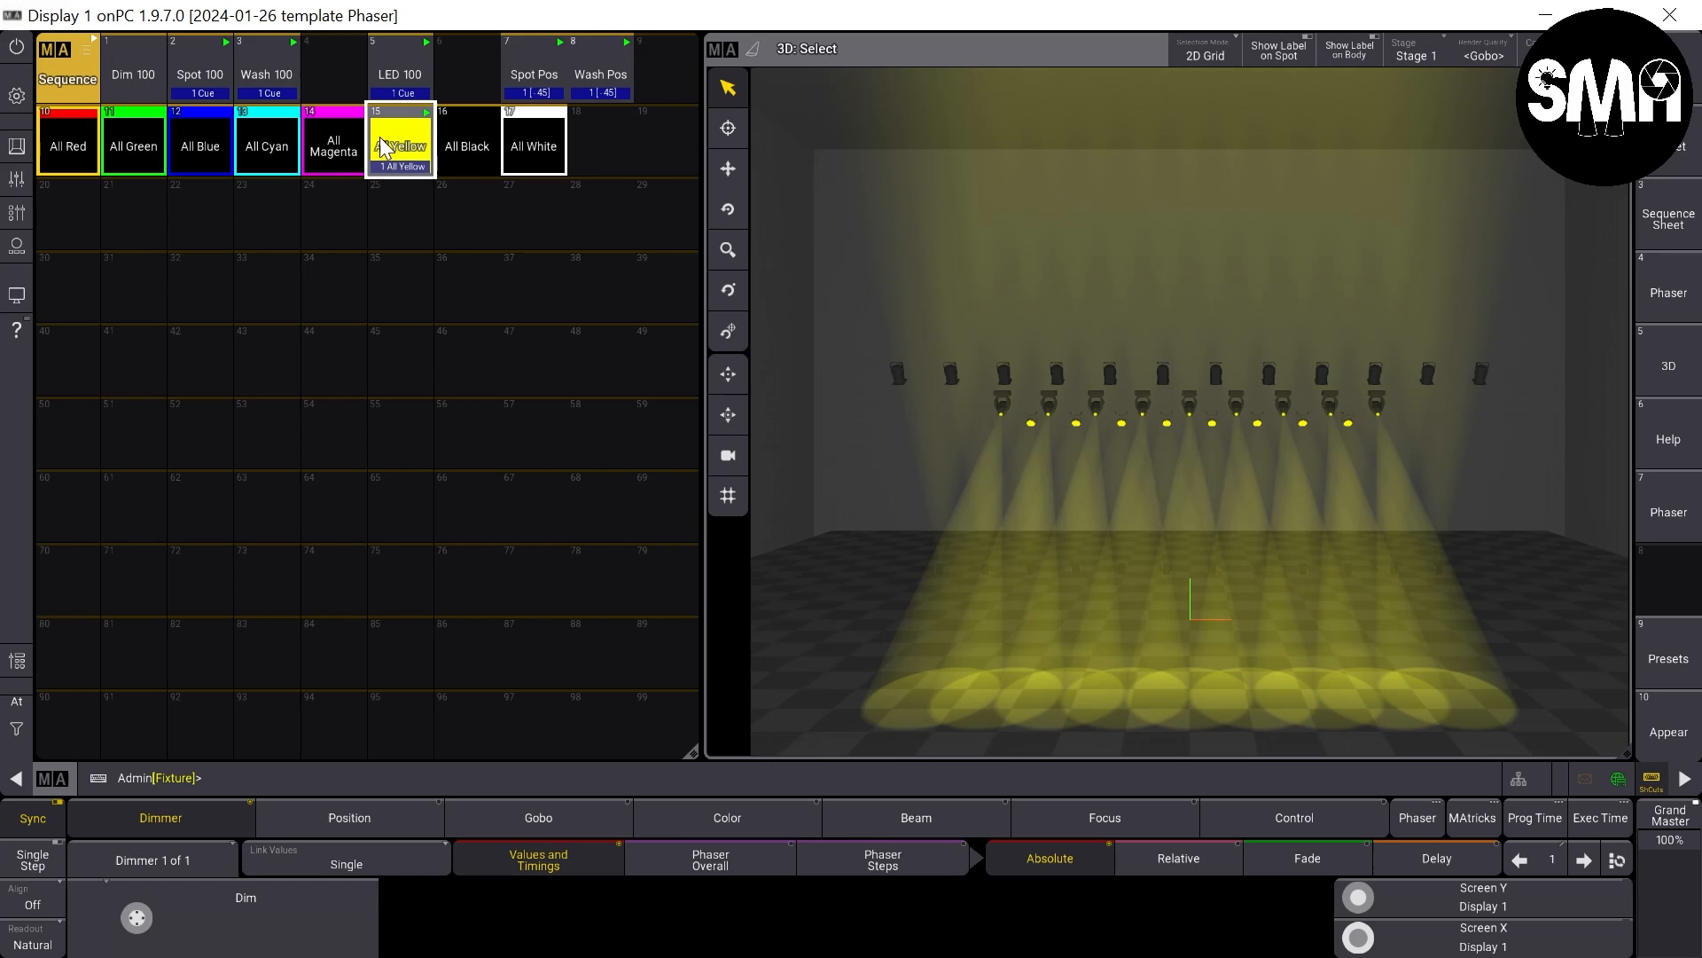
click(334, 157)
click(334, 157)
click(52, 154)
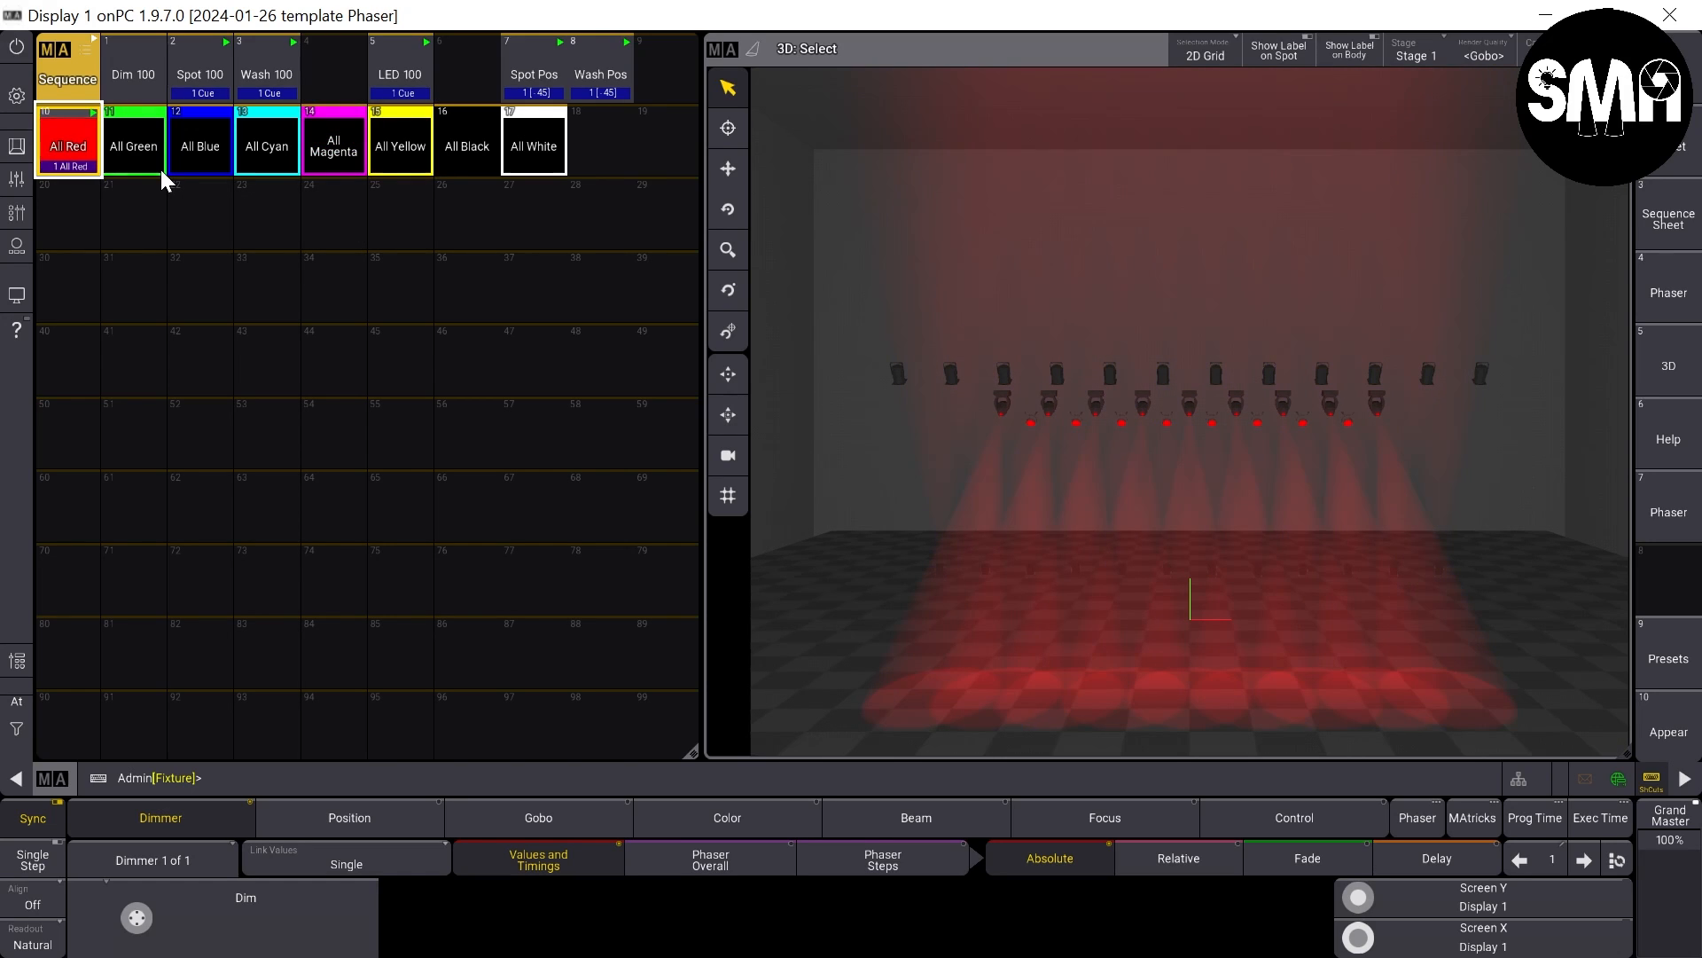
- Alternate between All Green and All Red, triggering All Blue once, to observe the color switching in the 3D view
click(130, 151)
click(83, 151)
click(141, 151)
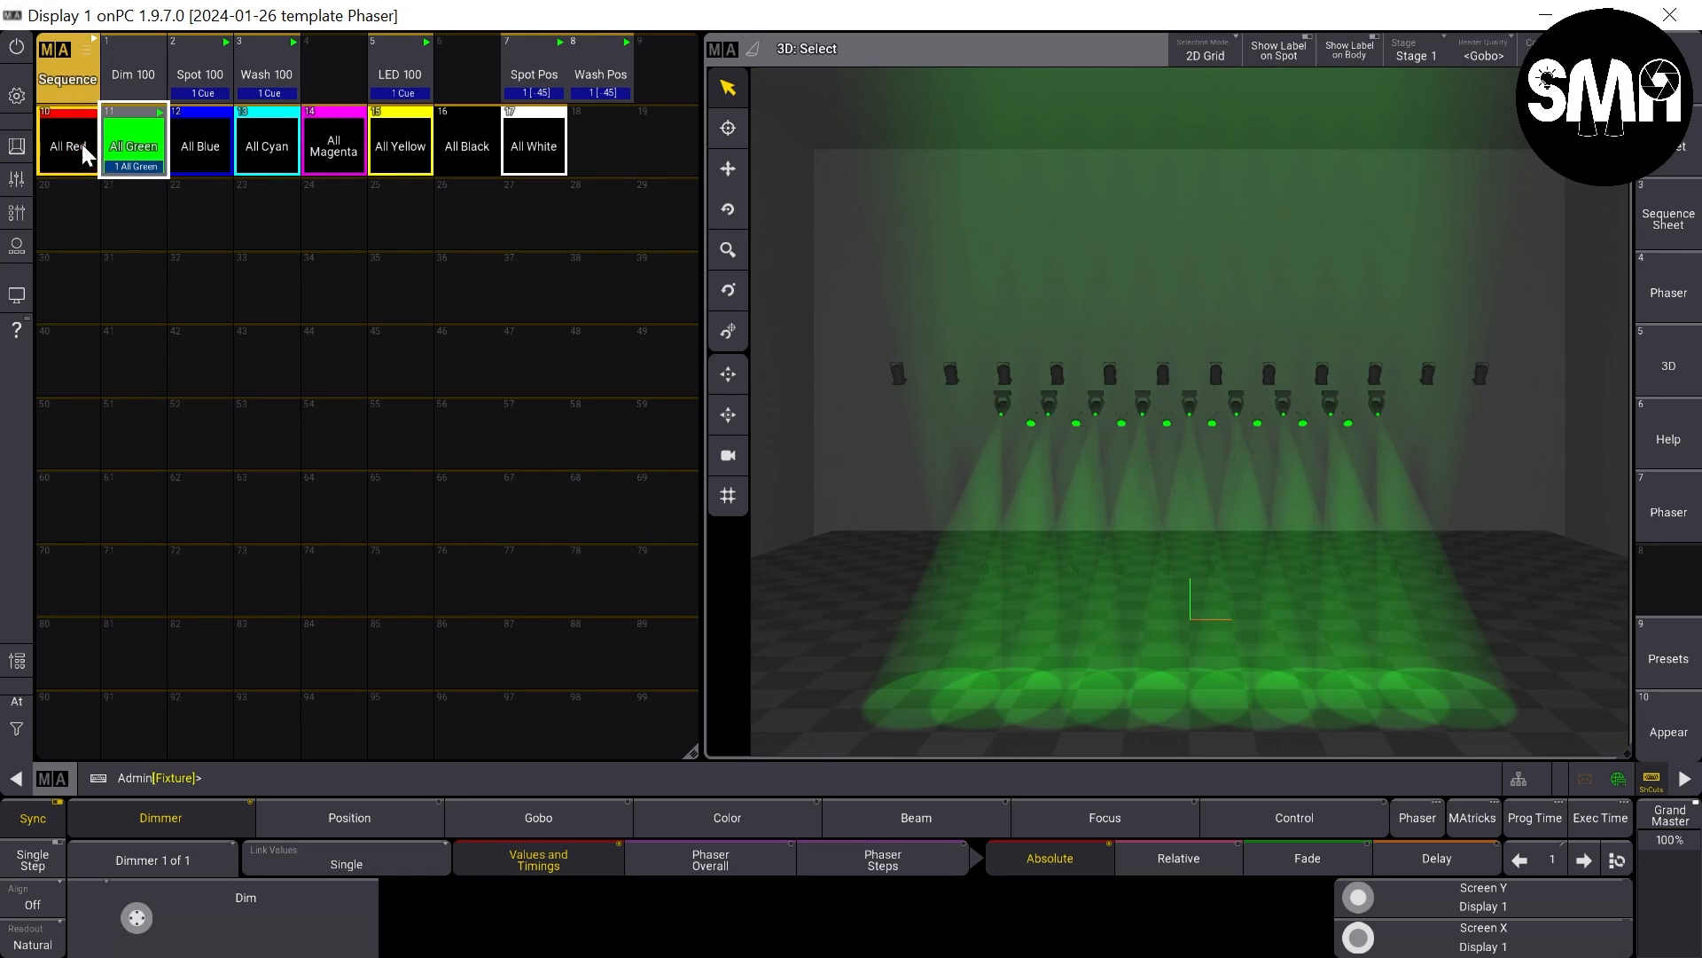
click(81, 144)
click(129, 151)
click(193, 151)
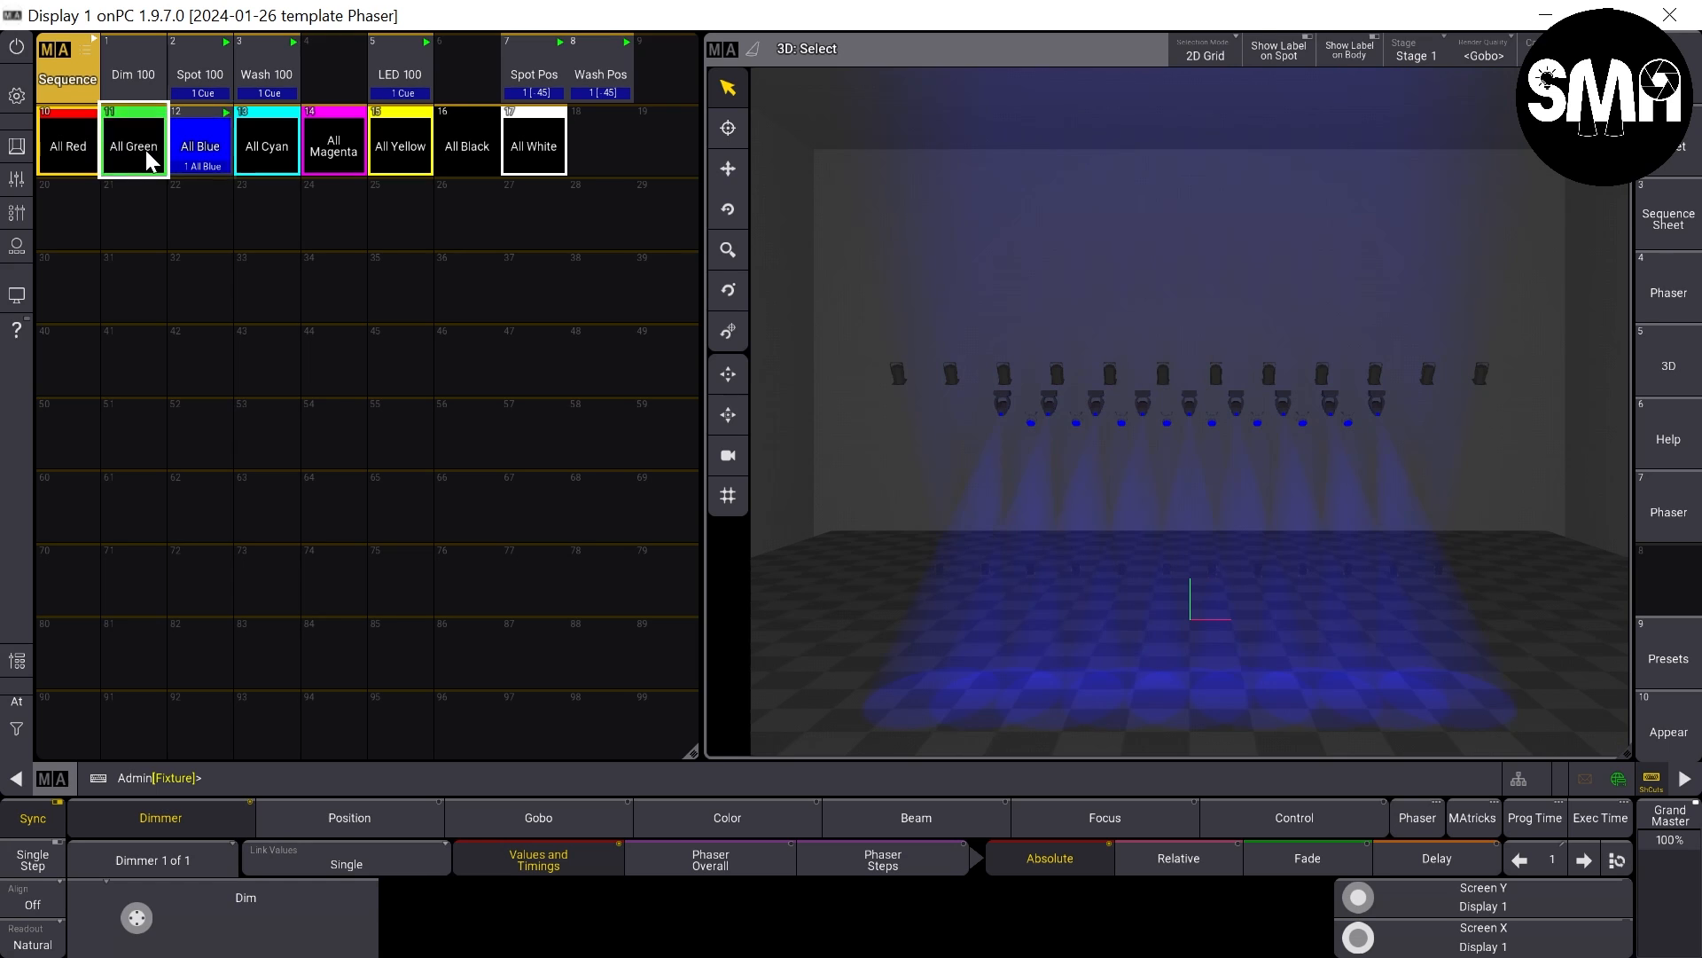
click(145, 151)
click(71, 145)
click(149, 151)
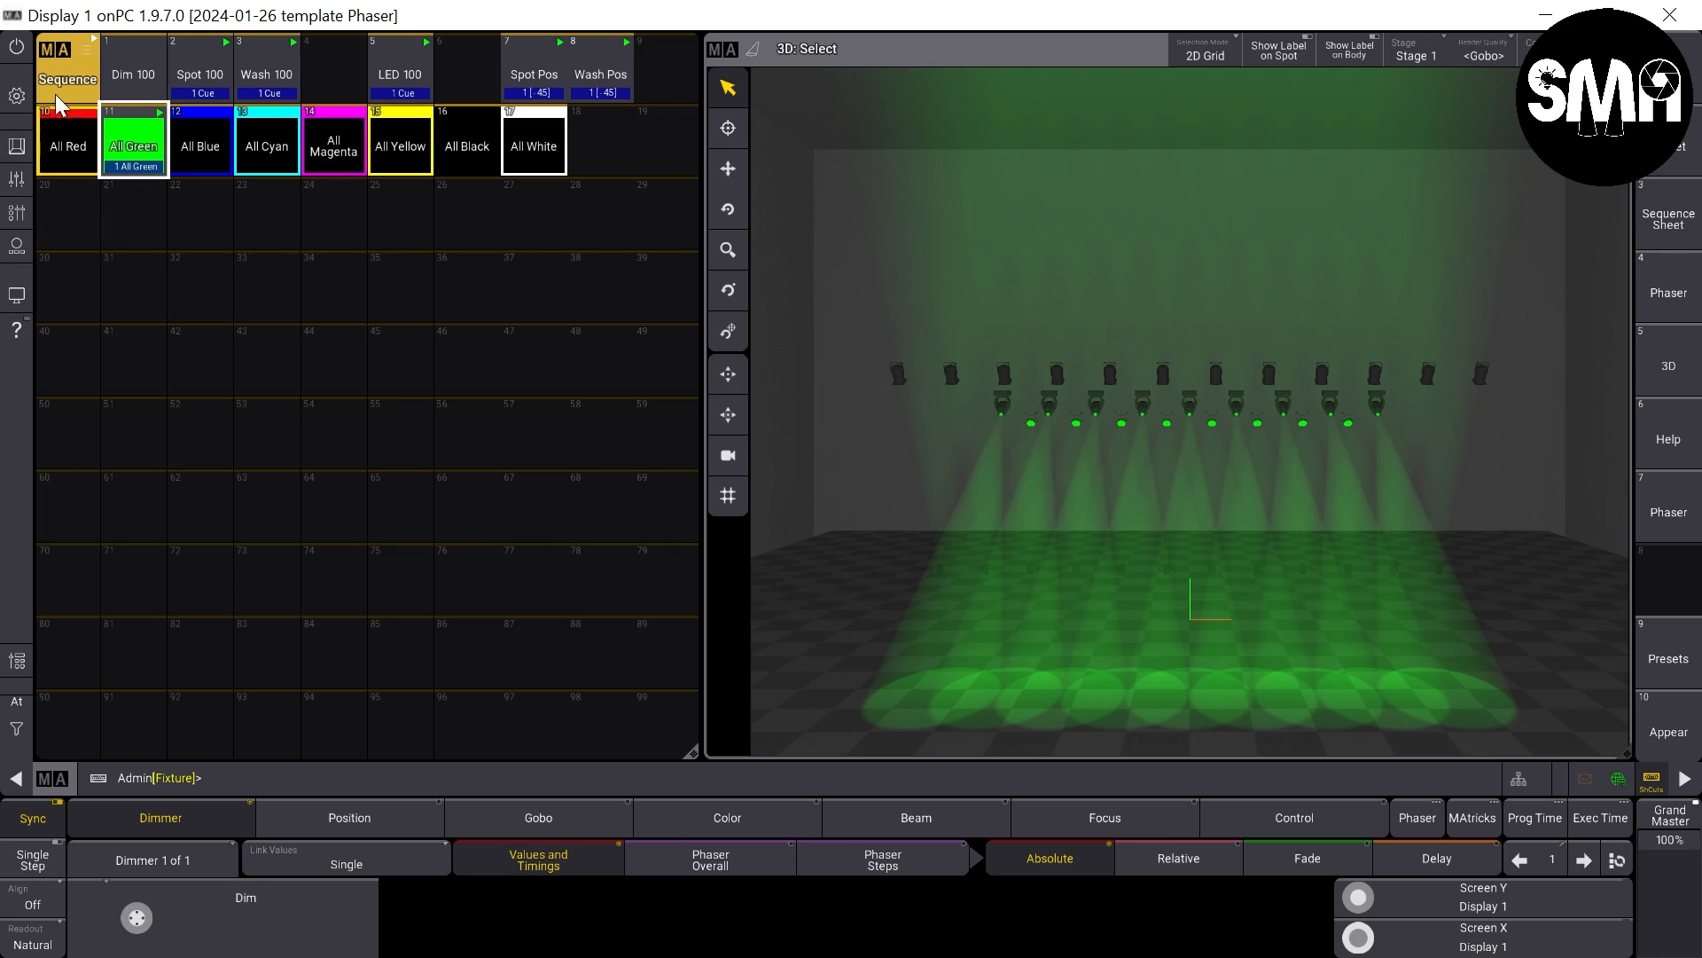
click(82, 158)
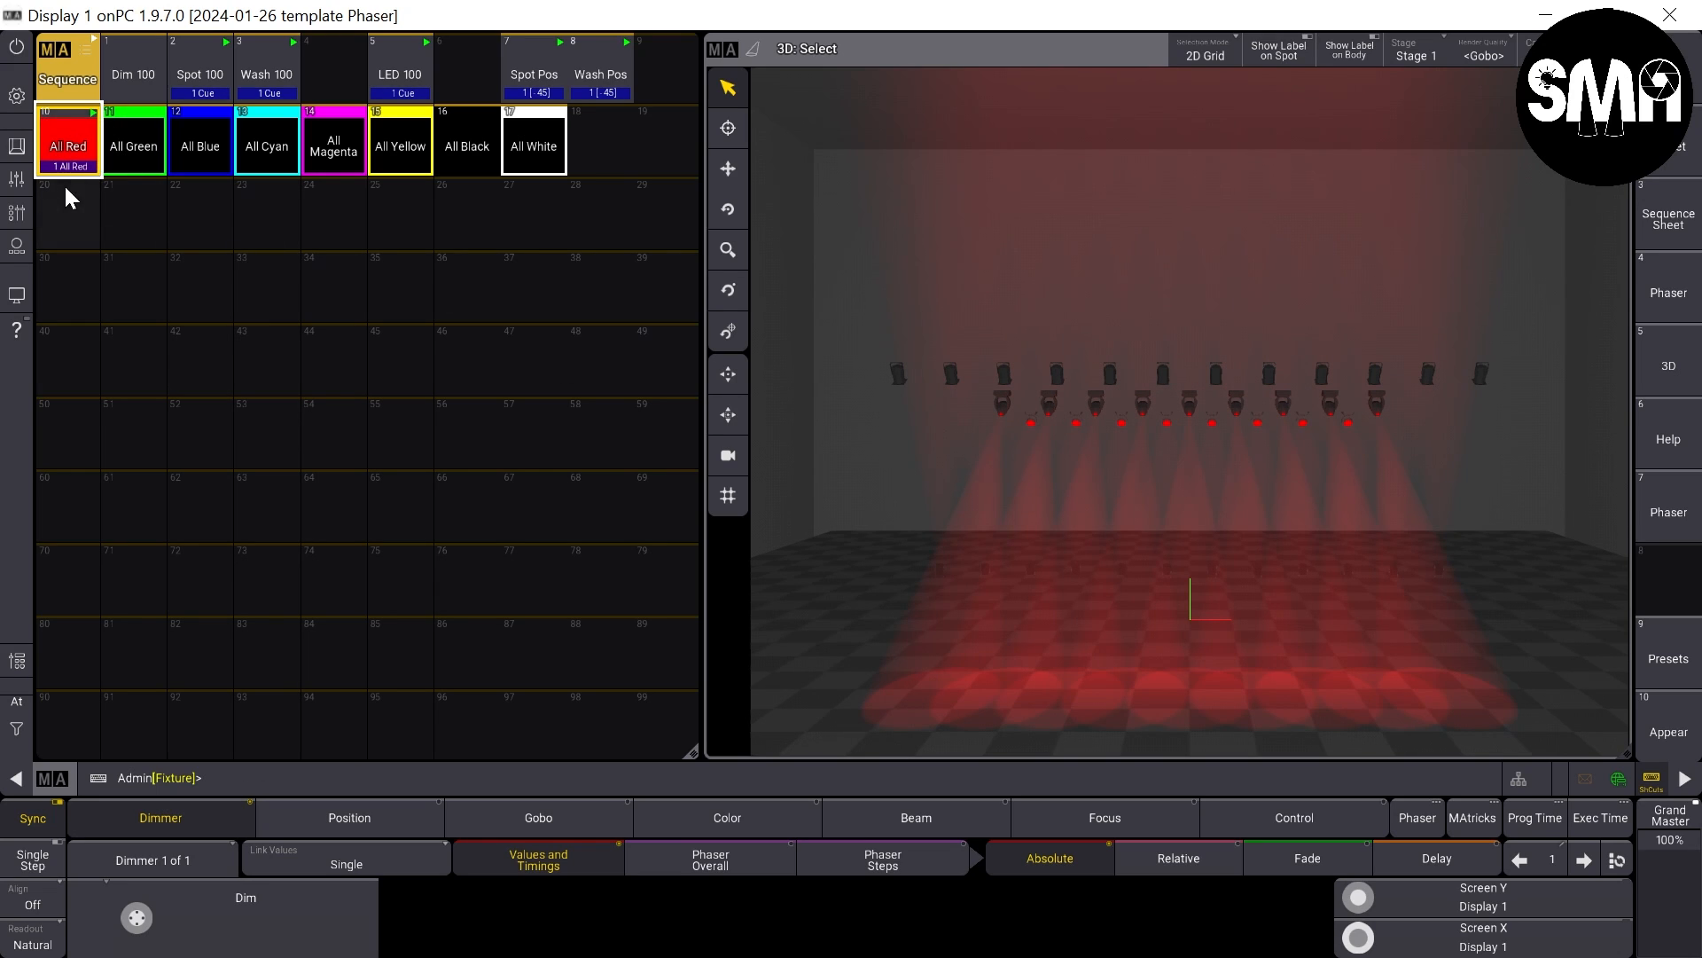
- Trigger the color sequences in order from All Green to All White, checking each color in the 3D view
click(133, 152)
click(208, 156)
click(270, 166)
click(337, 156)
click(404, 158)
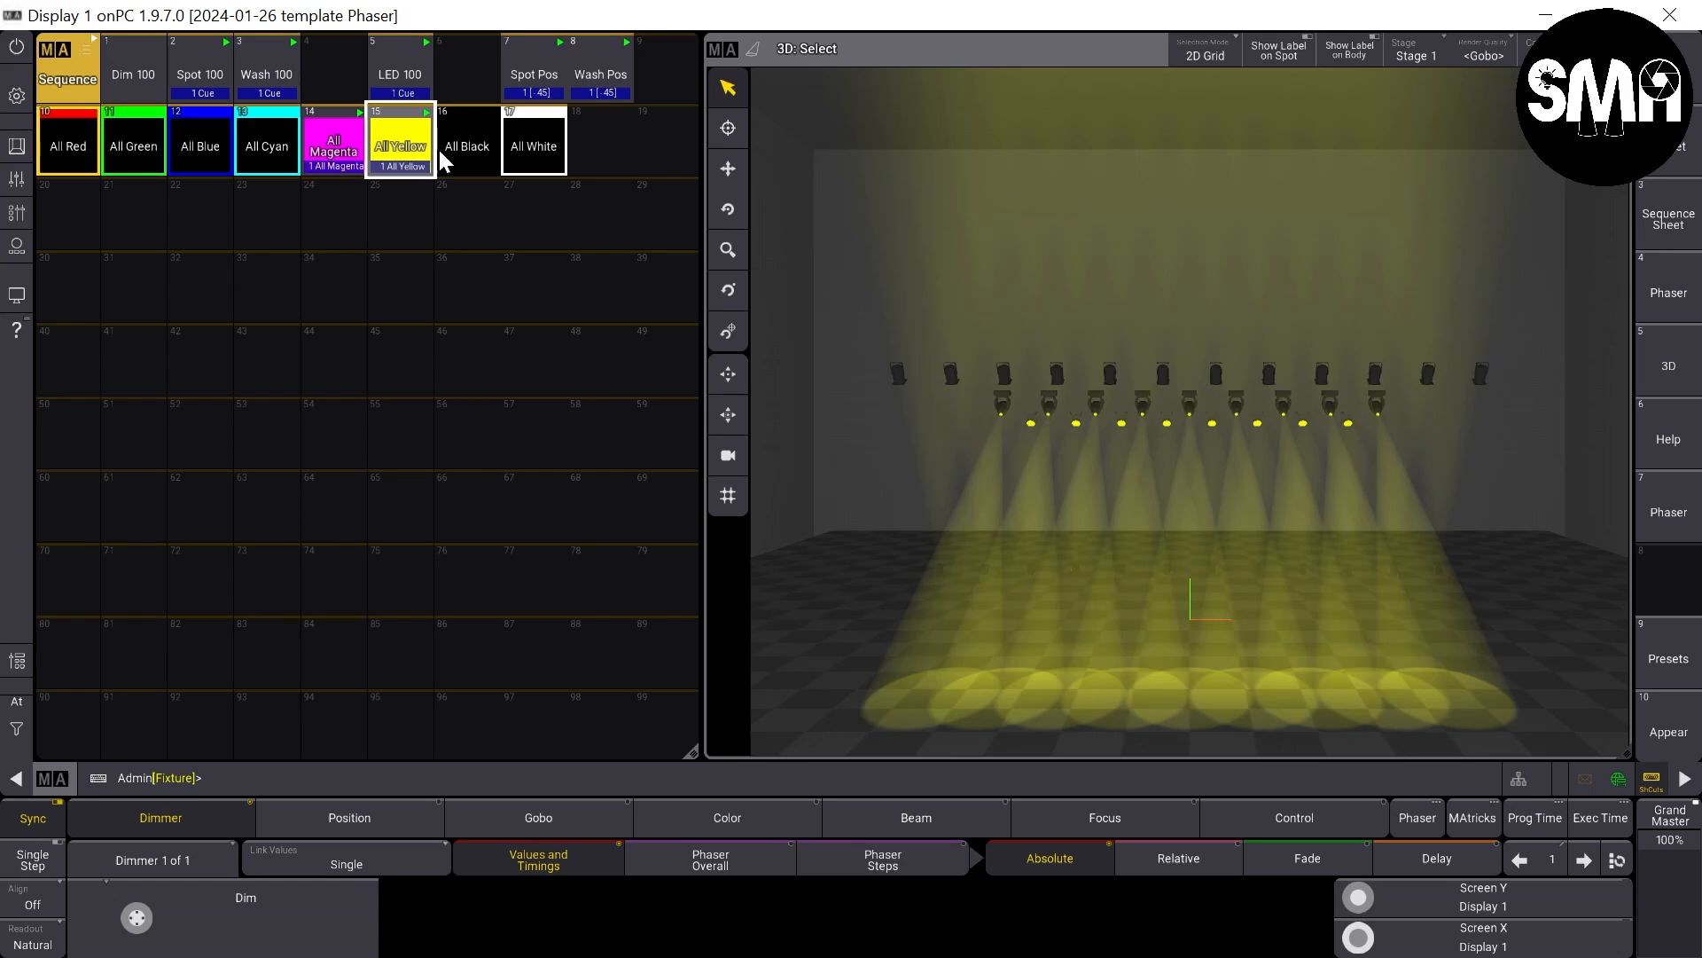
click(463, 158)
click(533, 158)
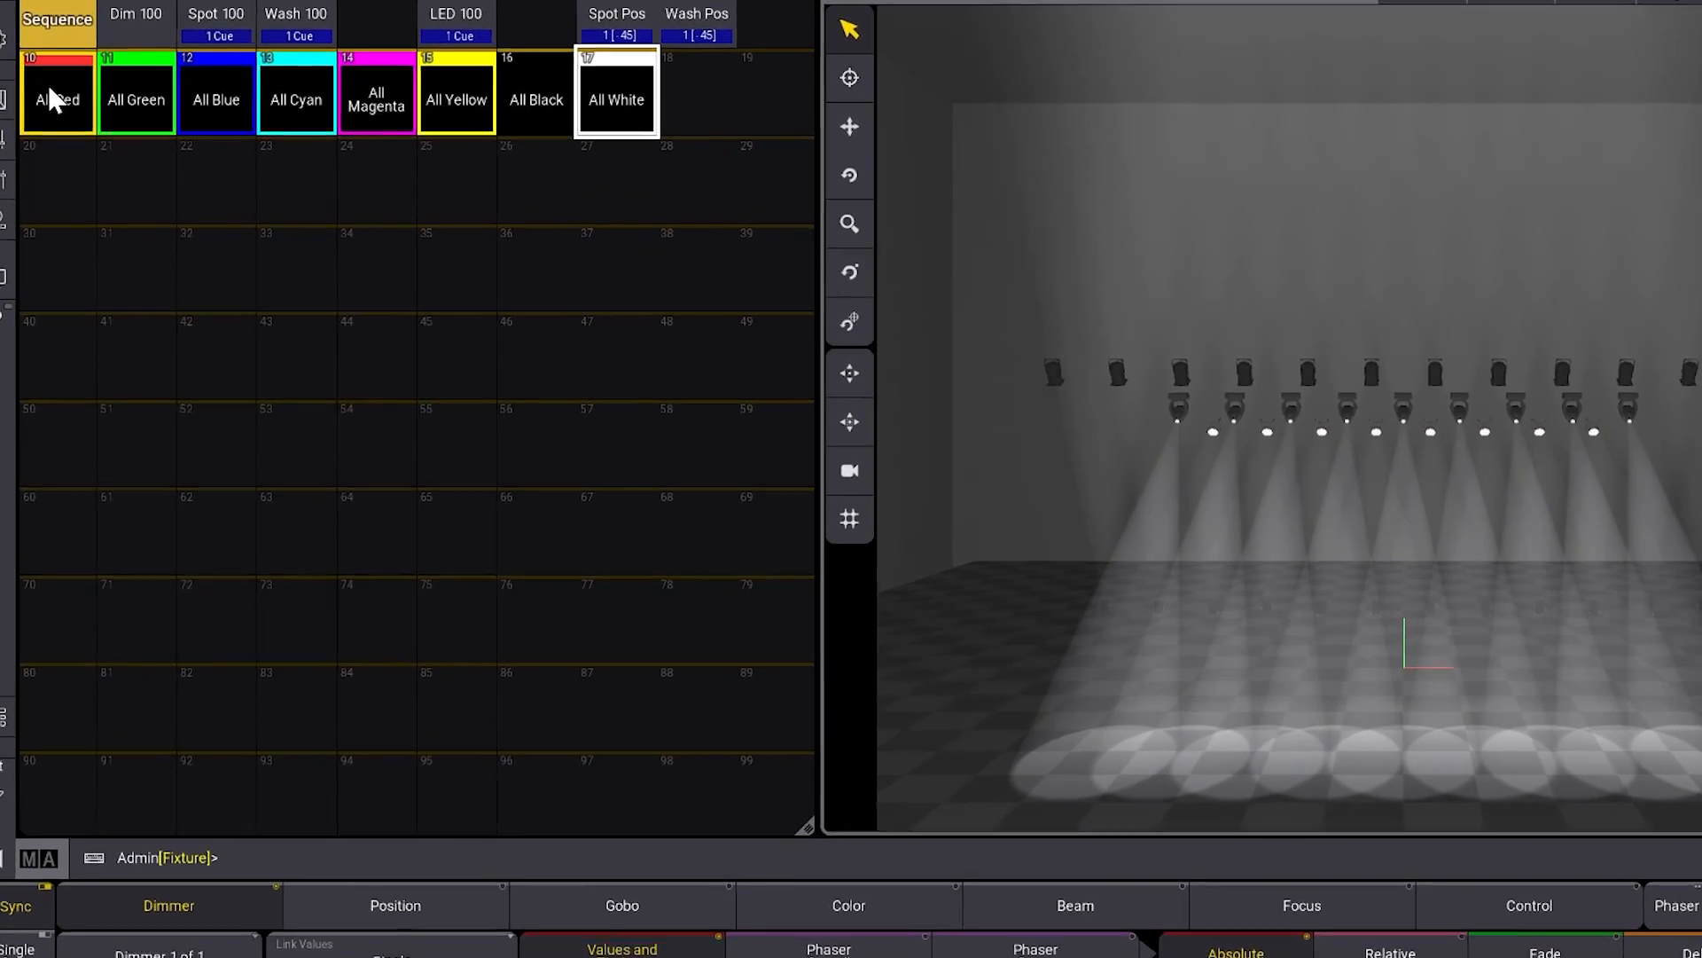
- Copy sequences 10 through 17 to the pool row starting at sequence 20
key(c)
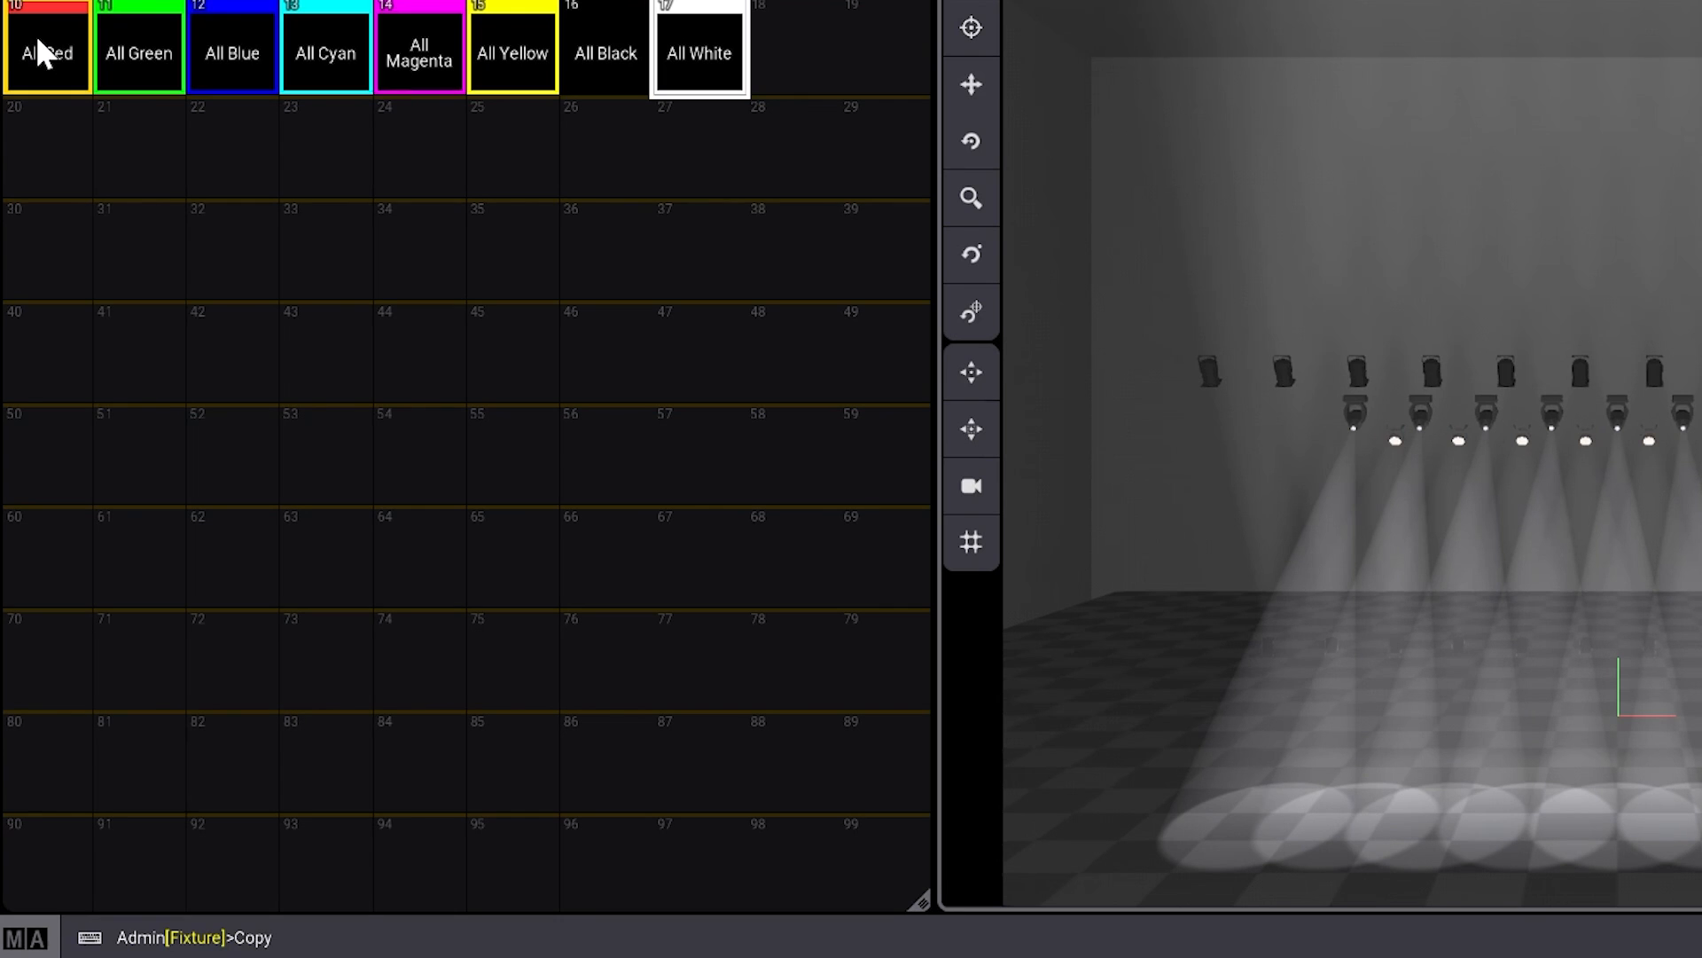
key(s)
key(q)
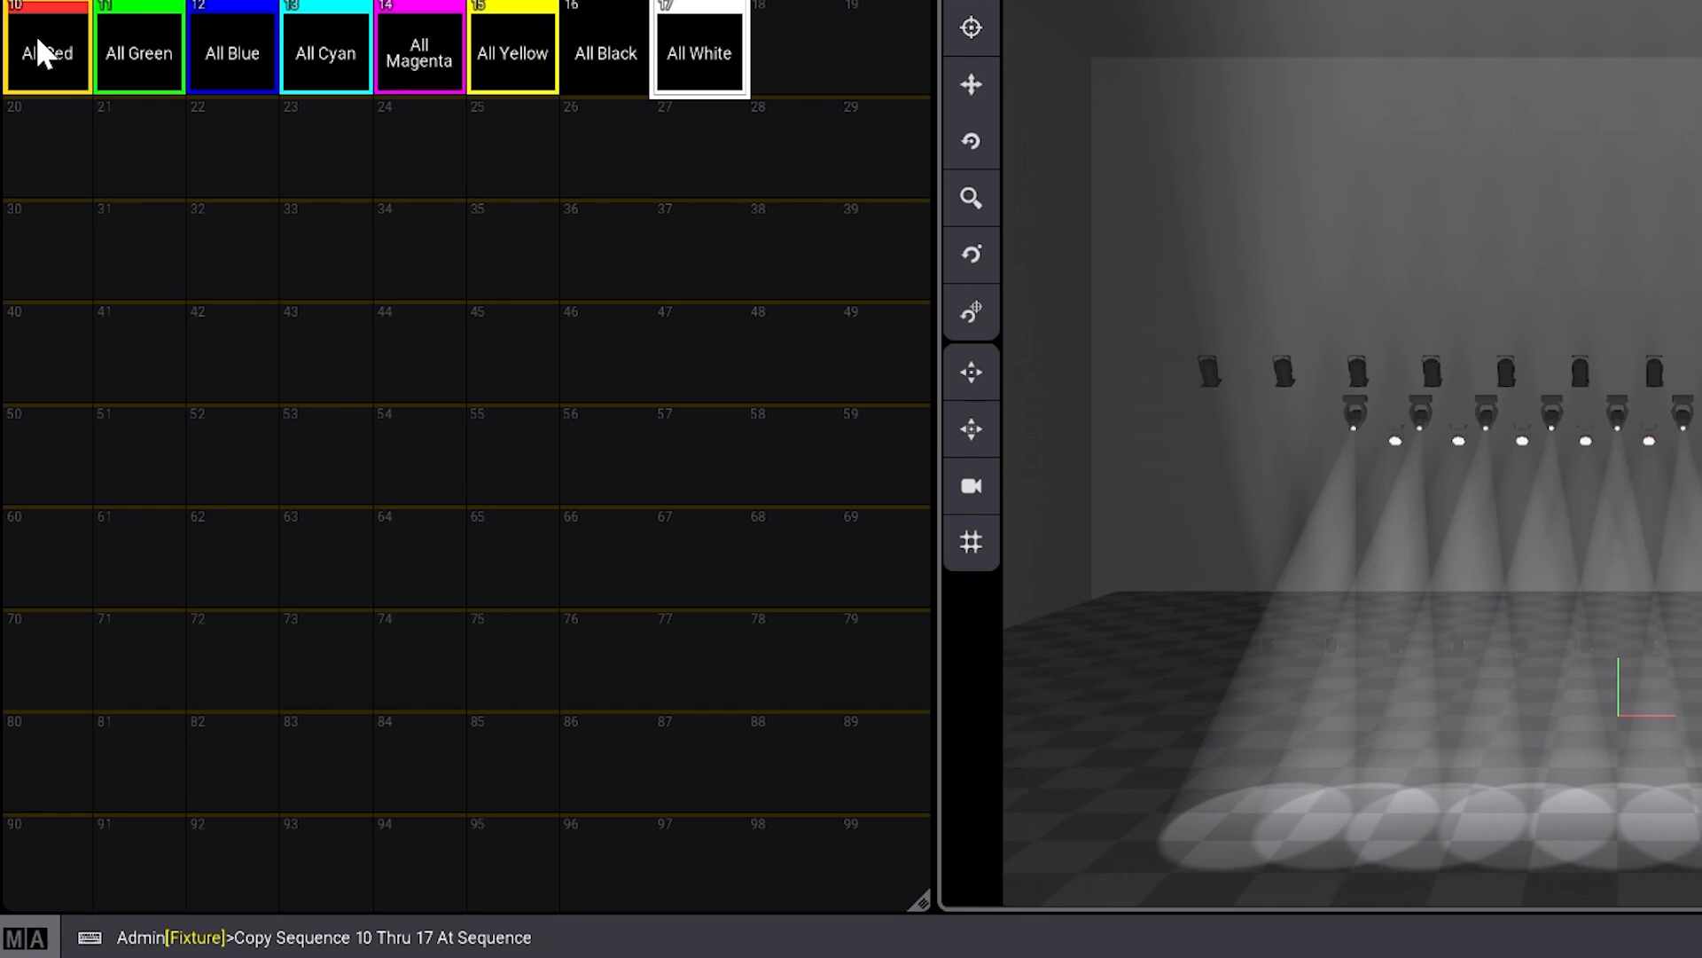
key(Return)
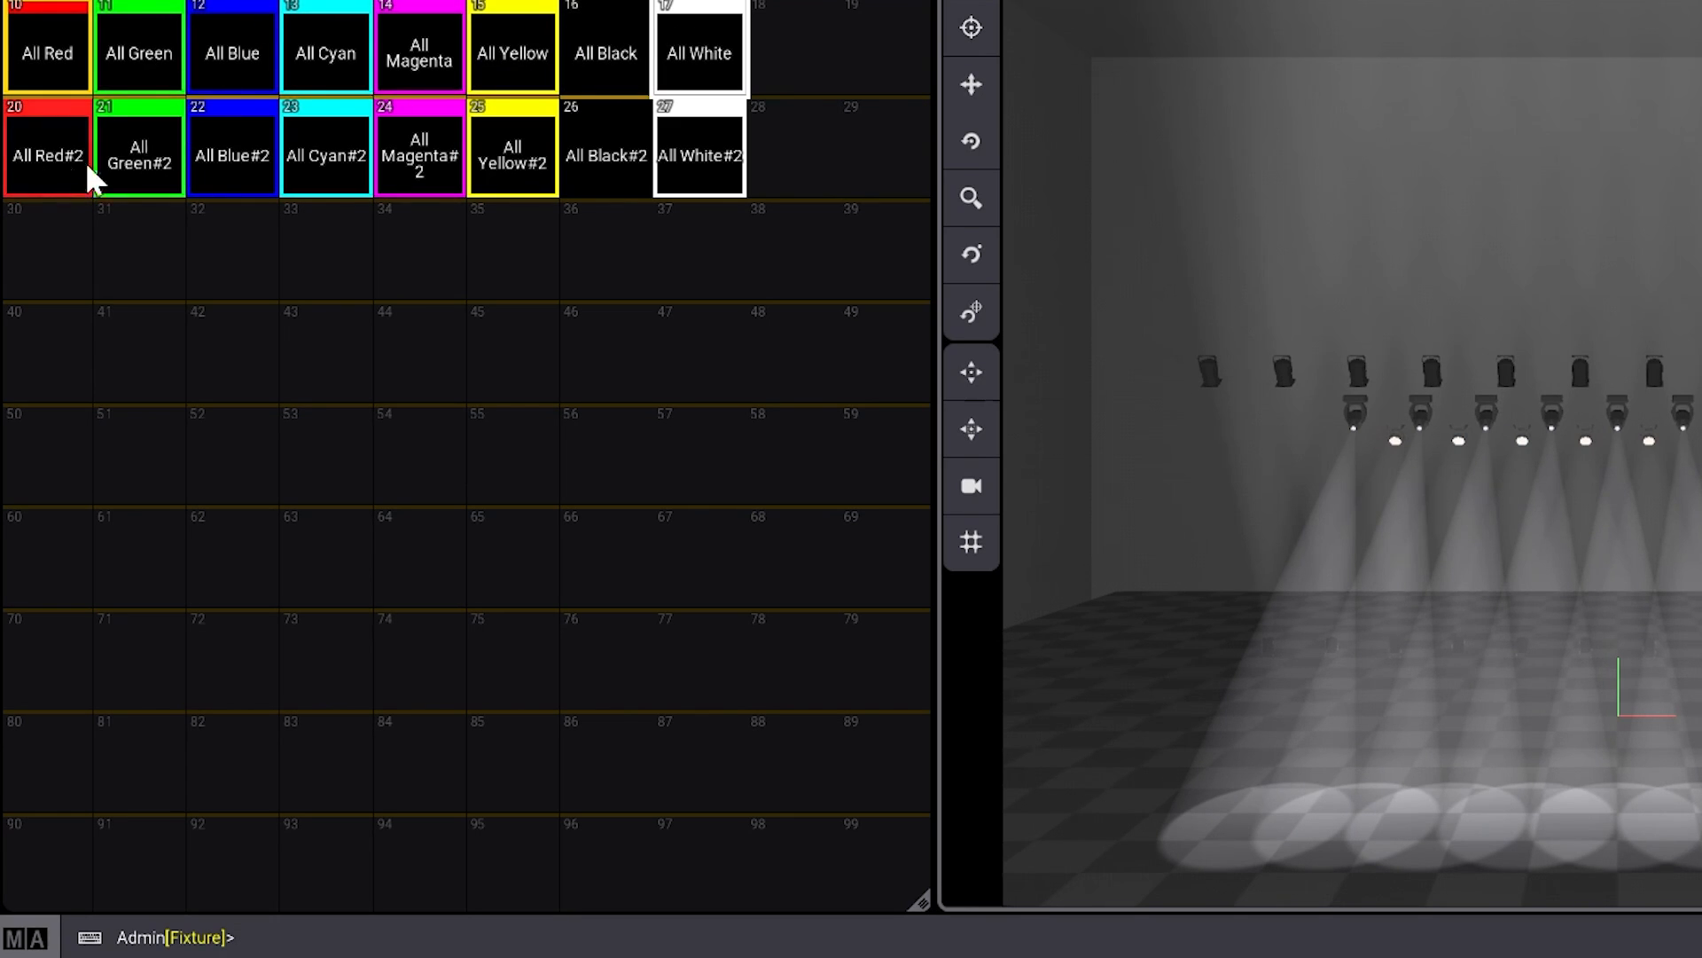
- Rename sequence 20, the copy of All Red, as Spot Red
drag(68, 146, 37, 49)
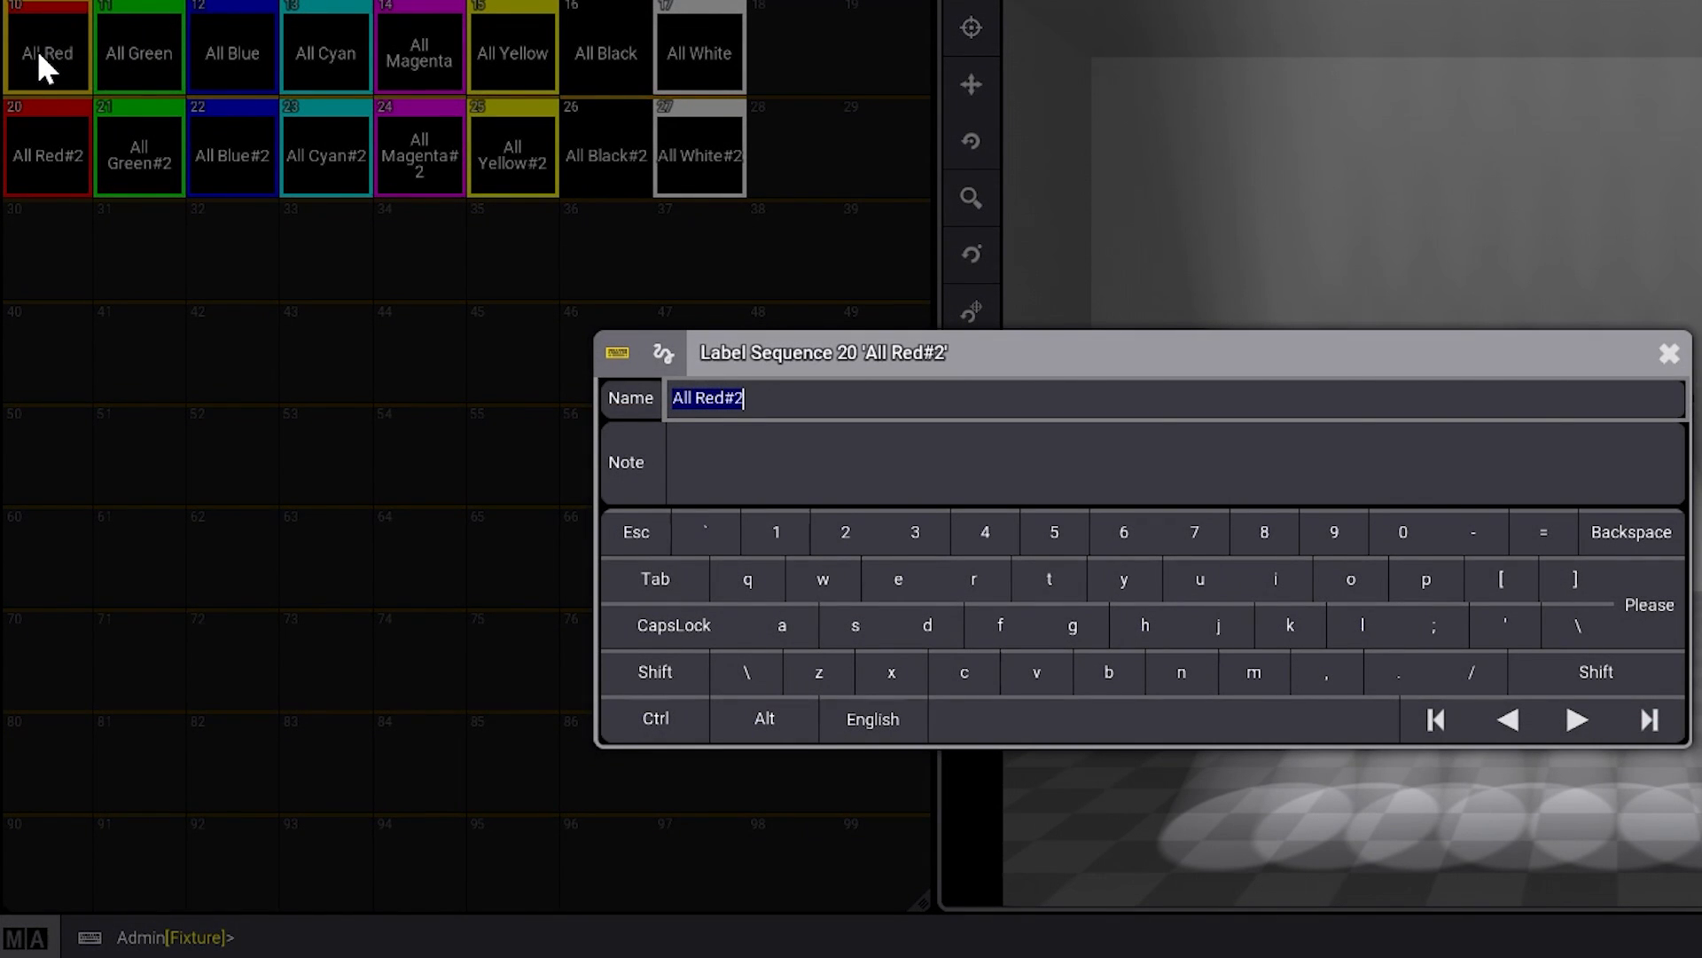
key(Right)
key(BackSpace)
key(BackSpace)
key(BackSpace)
key(BackSpace)
text(Spot)
key(Return)
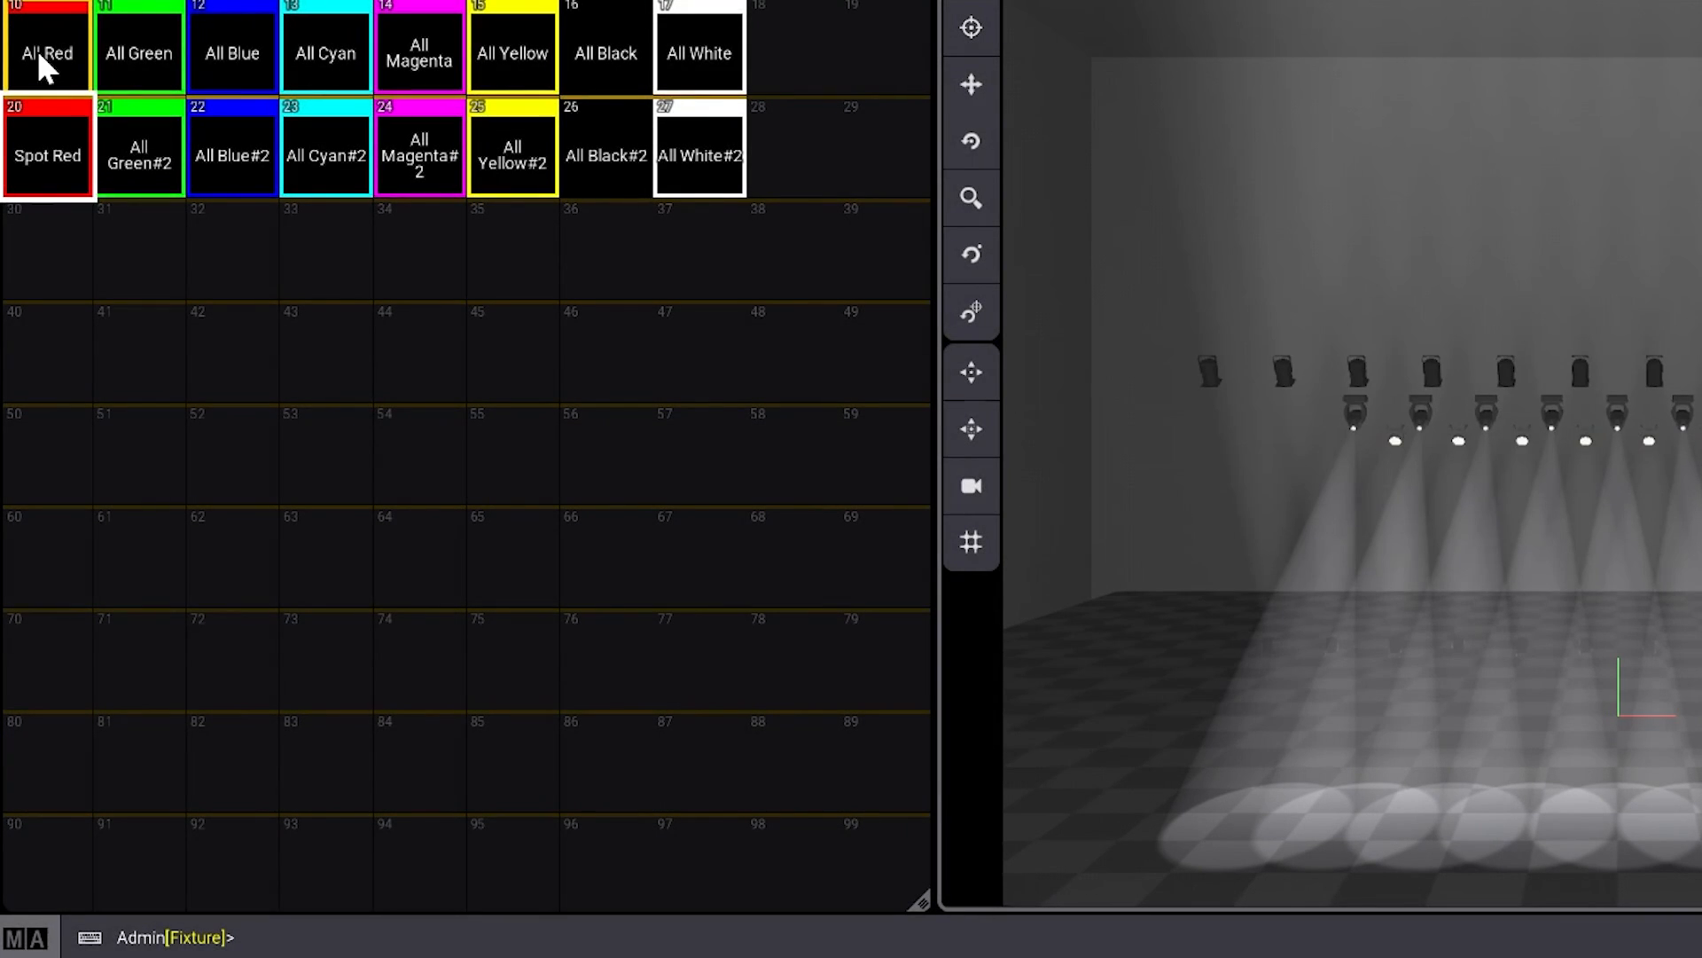
- Rename sequence 21, the copy of All Green, as Spot Green
drag(149, 173, 120, 141)
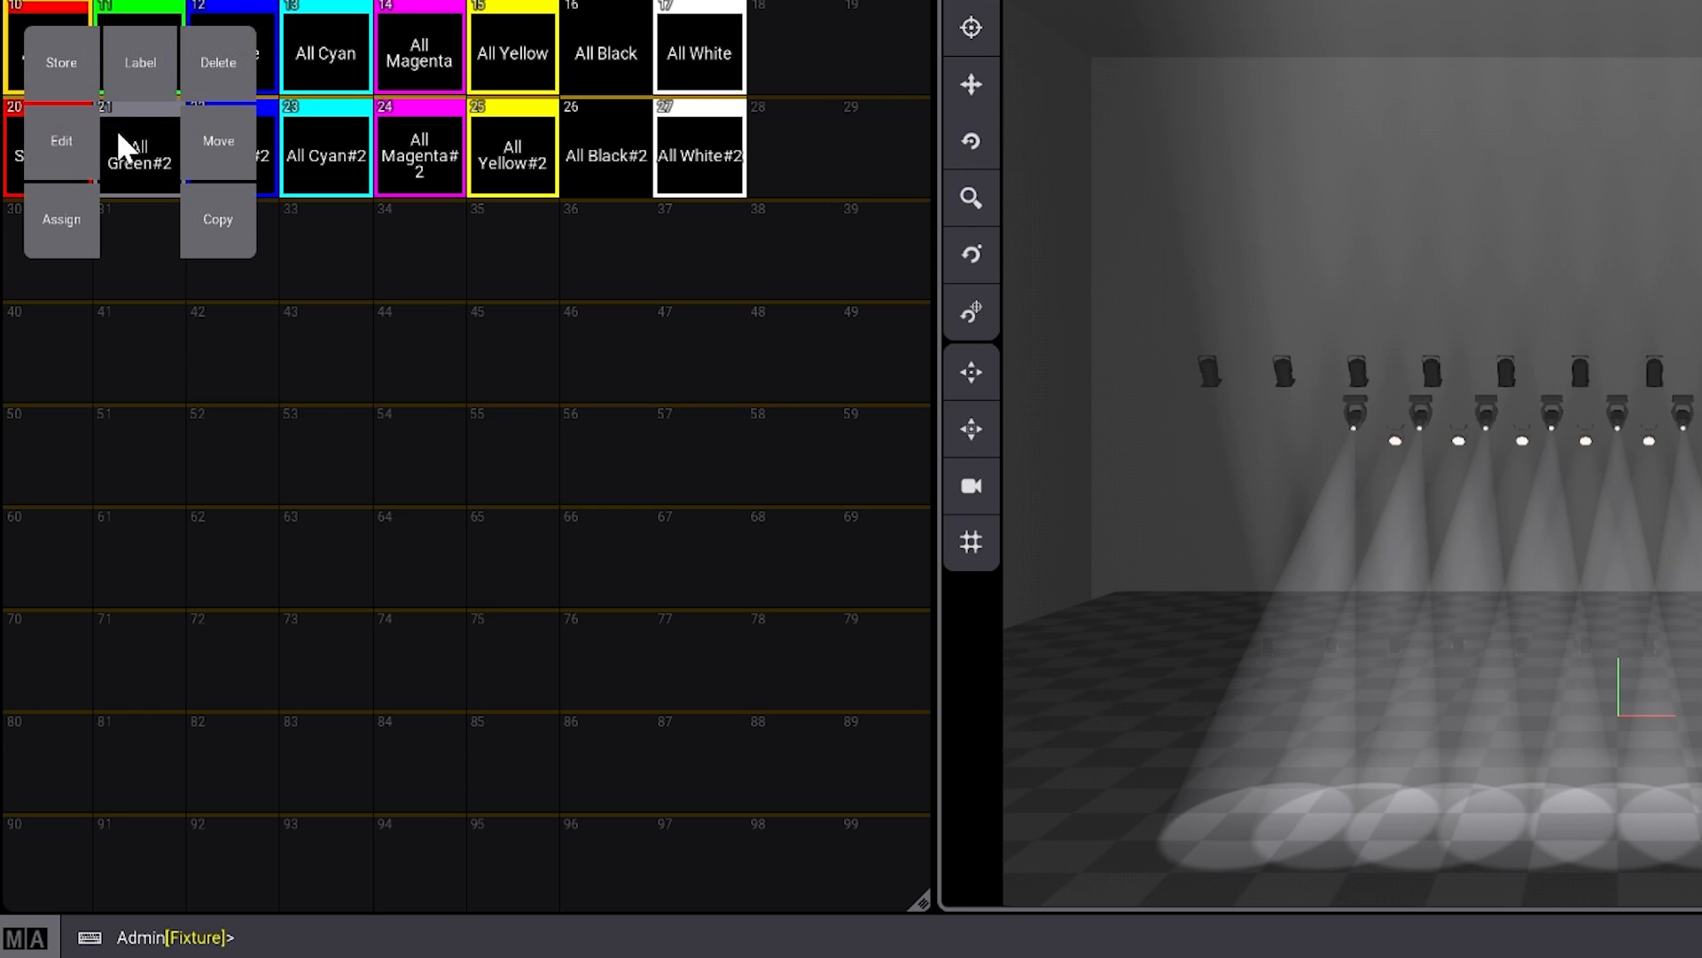
click(130, 66)
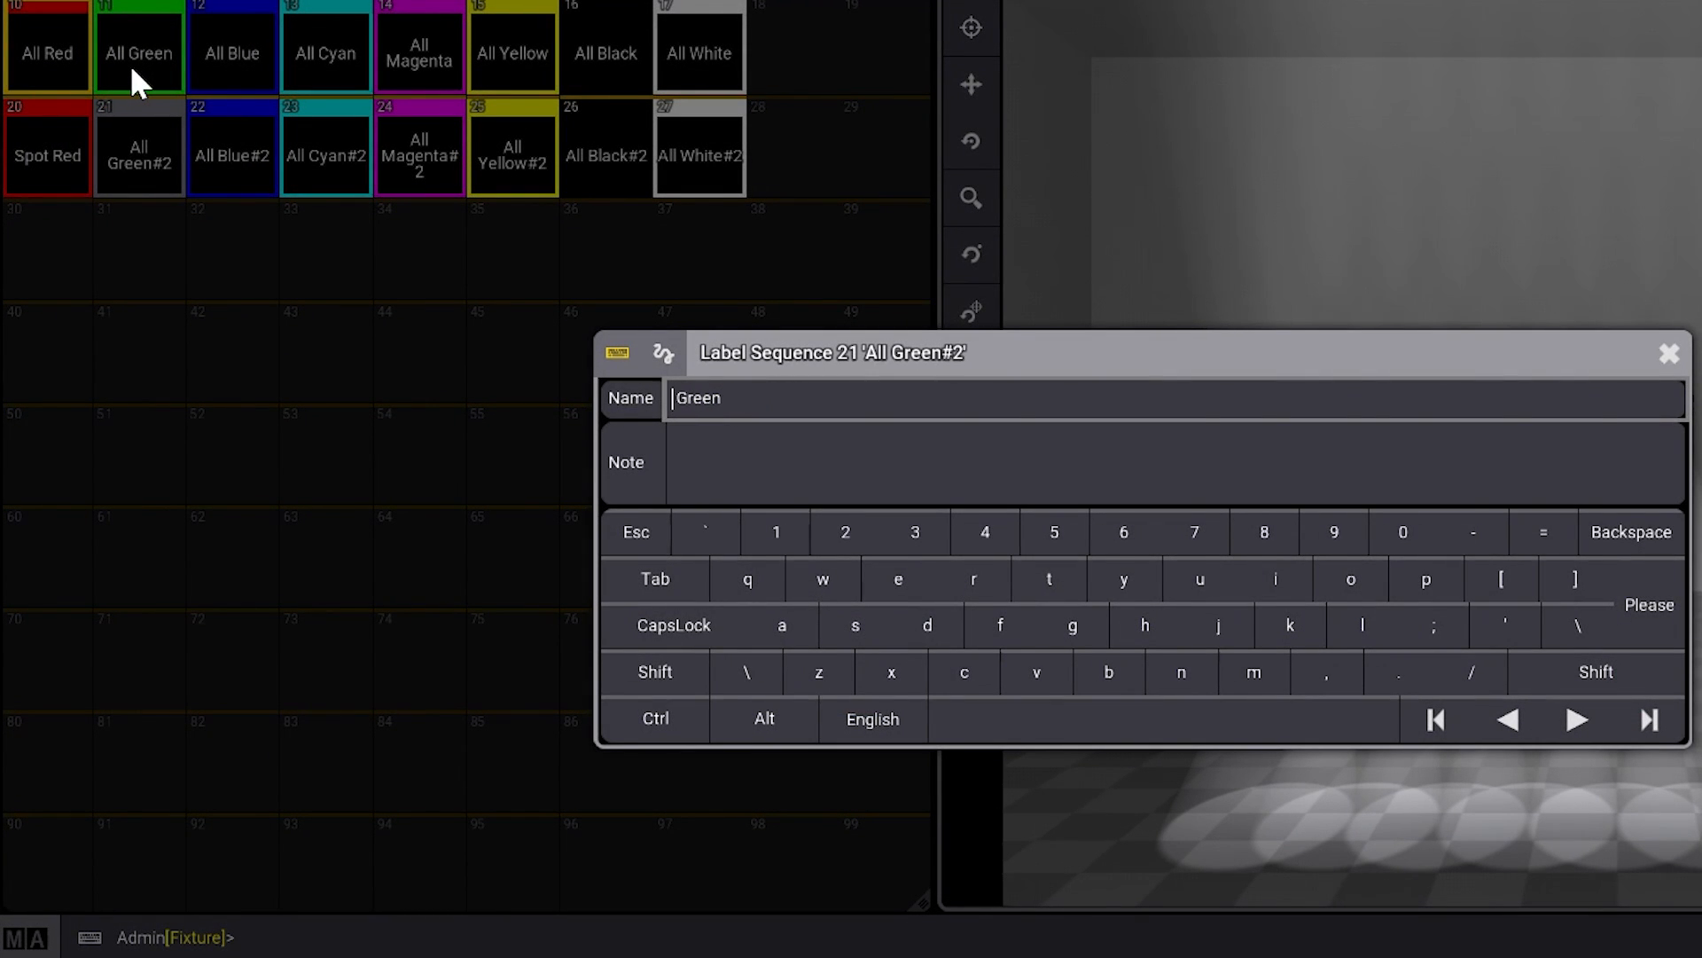
text(t)
key(Return)
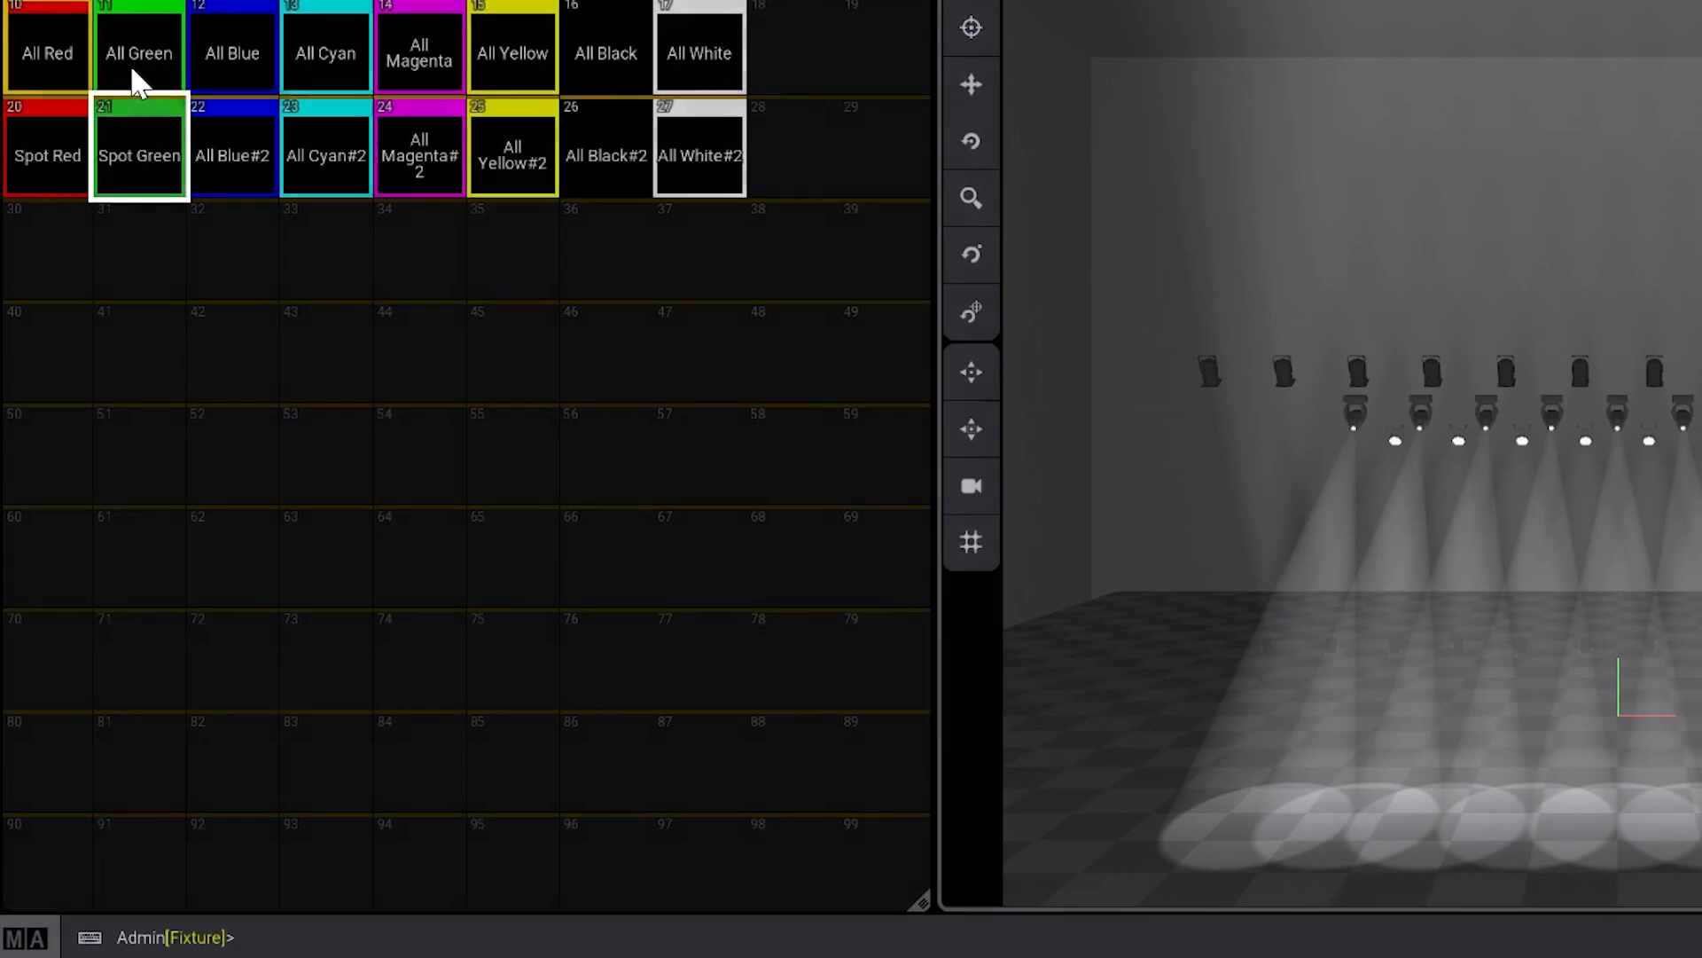
- Rename sequence 22, the copy of All Blue, as Spot Blue, with a space between the two words
drag(233, 147, 235, 50)
key(Right)
key(BackSpace)
key(BackSpace)
key(Left)
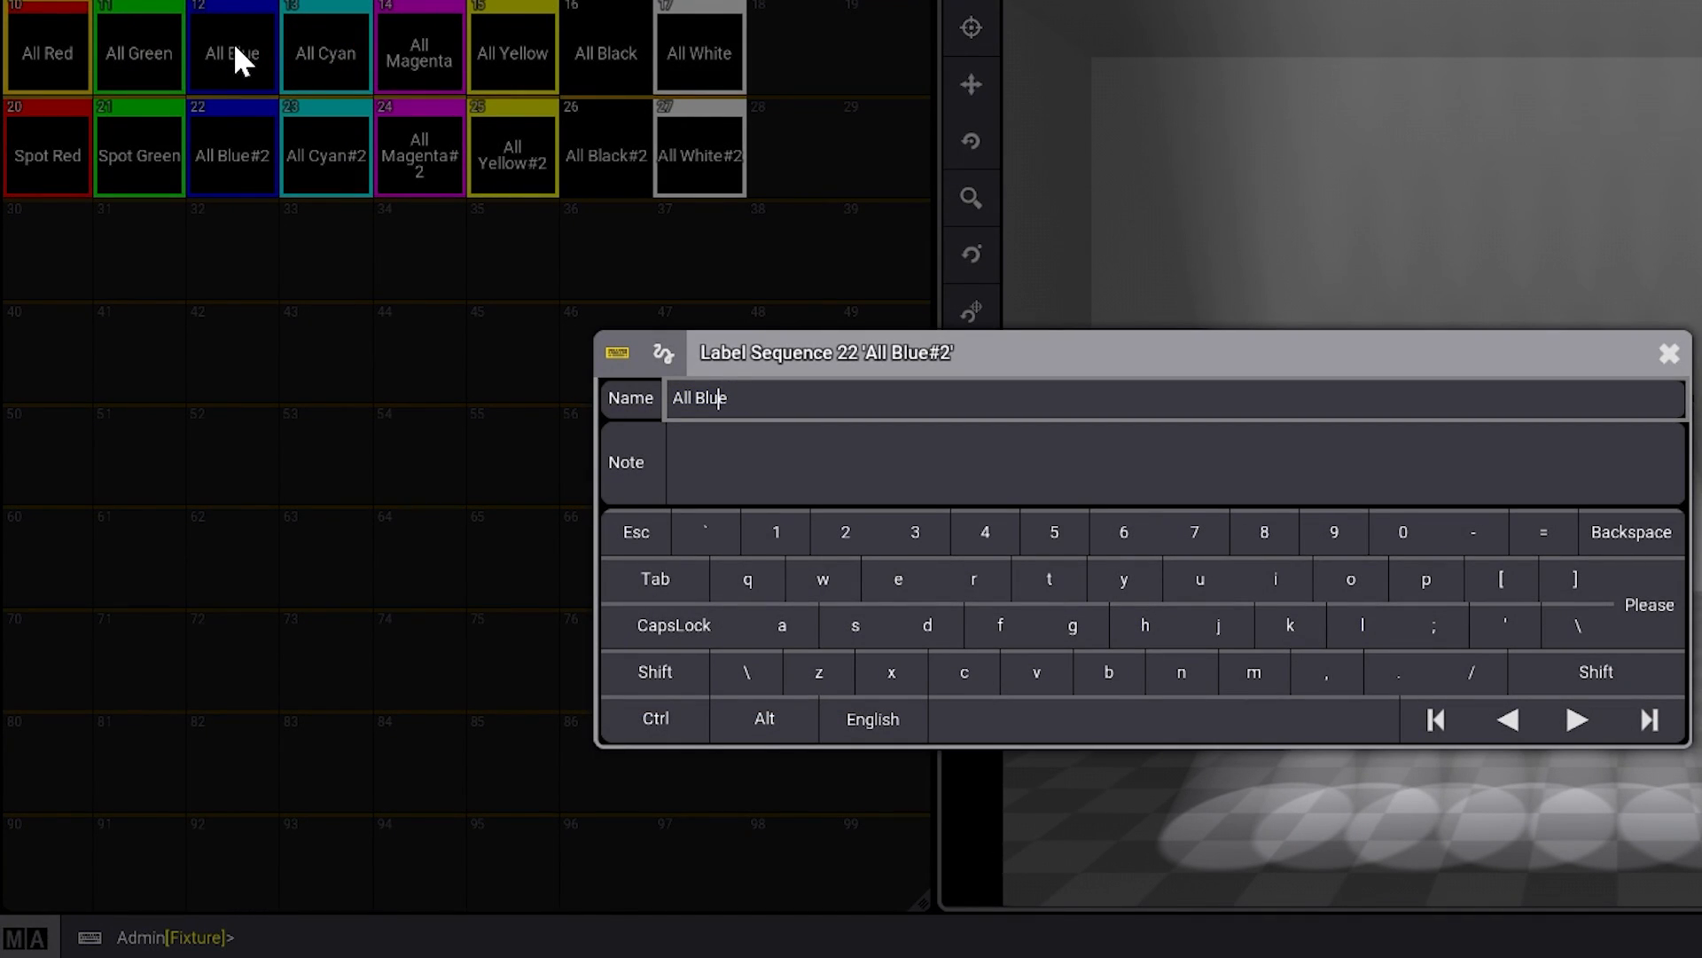
text(Spot)
key(Return)
drag(233, 146, 238, 61)
key(Right)
key(Left)
key(Left)
key(Left)
key(Left)
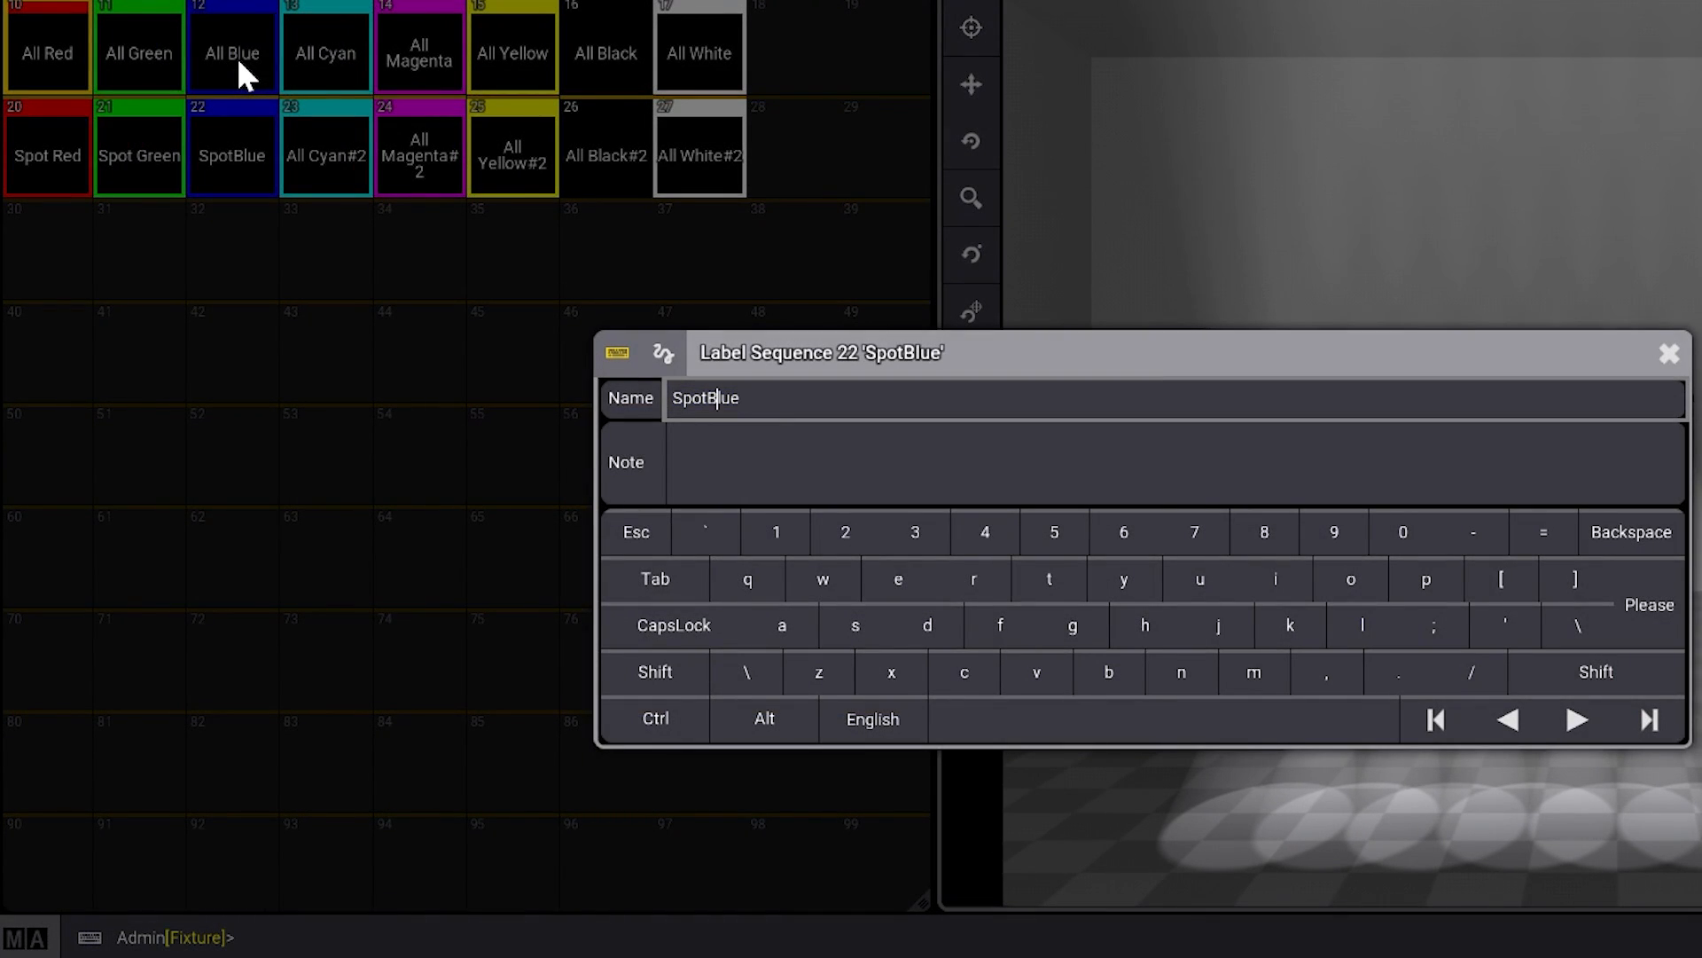
key(Return)
- Rename sequence 23, the copy of All Cyan, as Spot Cyan, correcting the spacing and capitalization
drag(325, 149, 324, 47)
key(BackSpace)
key(BackSpace)
key(BackSpace)
key(BackSpace)
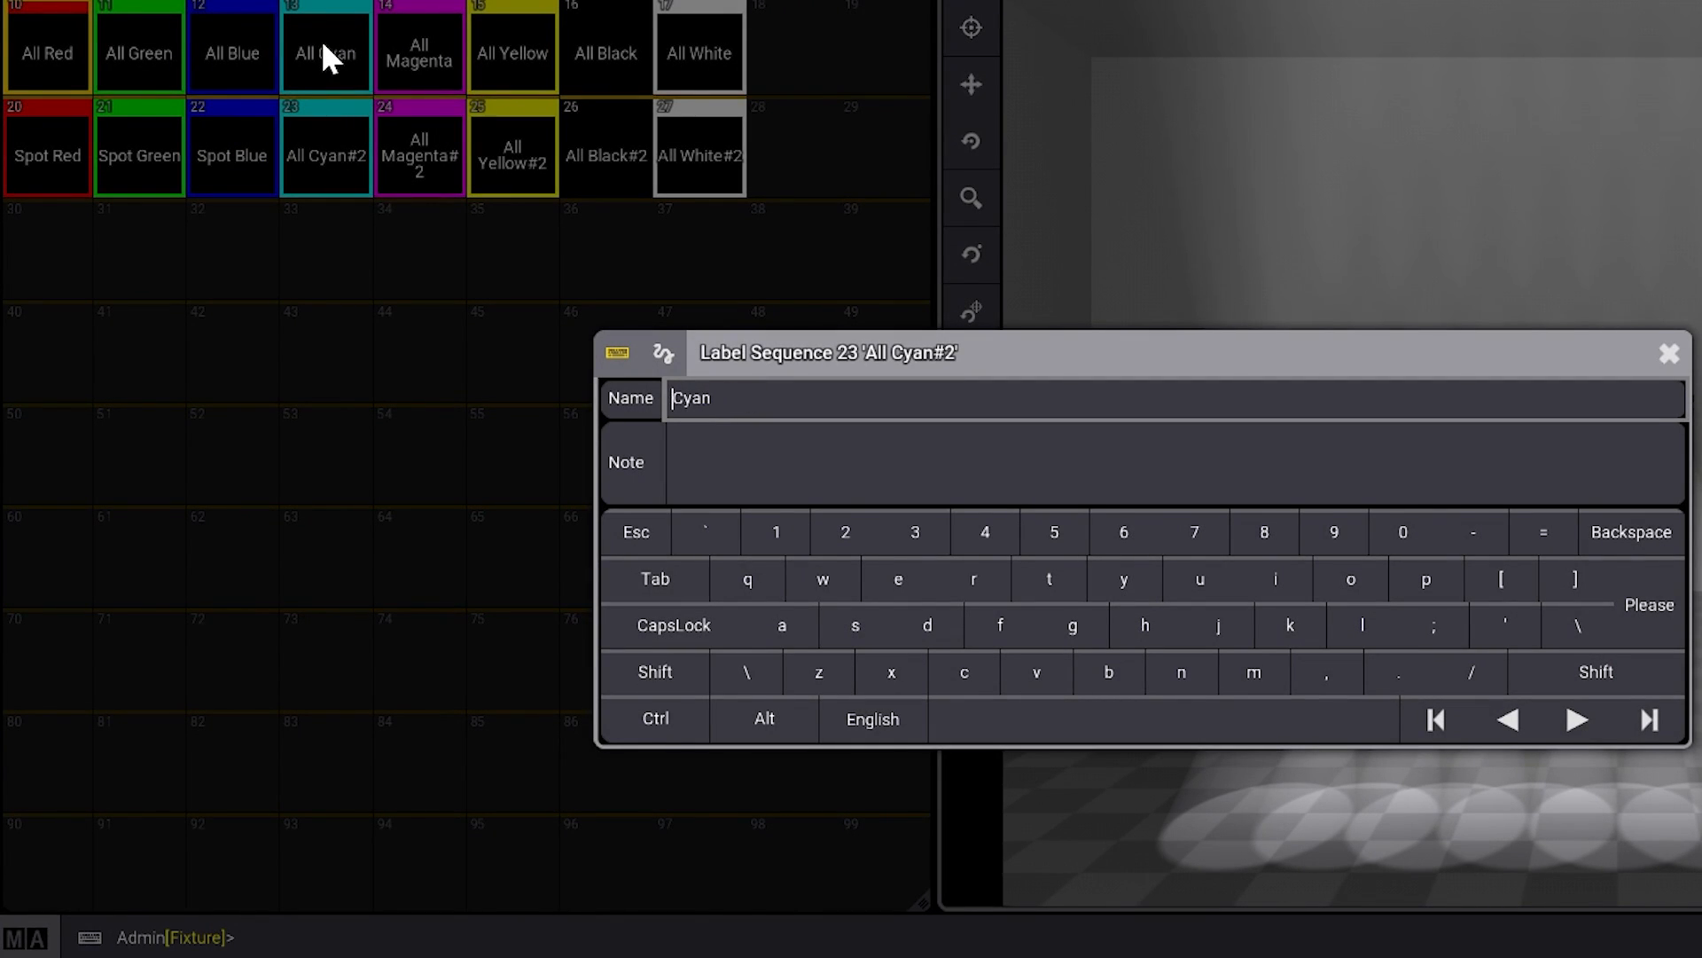
text(SPot)
key(Return)
drag(325, 149, 295, 64)
key(Right)
key(Left)
key(Left)
key(Left)
key(Left)
key(Left)
key(Right)
key(Left)
key(Left)
key(Left)
key(BackSpace)
text(p)
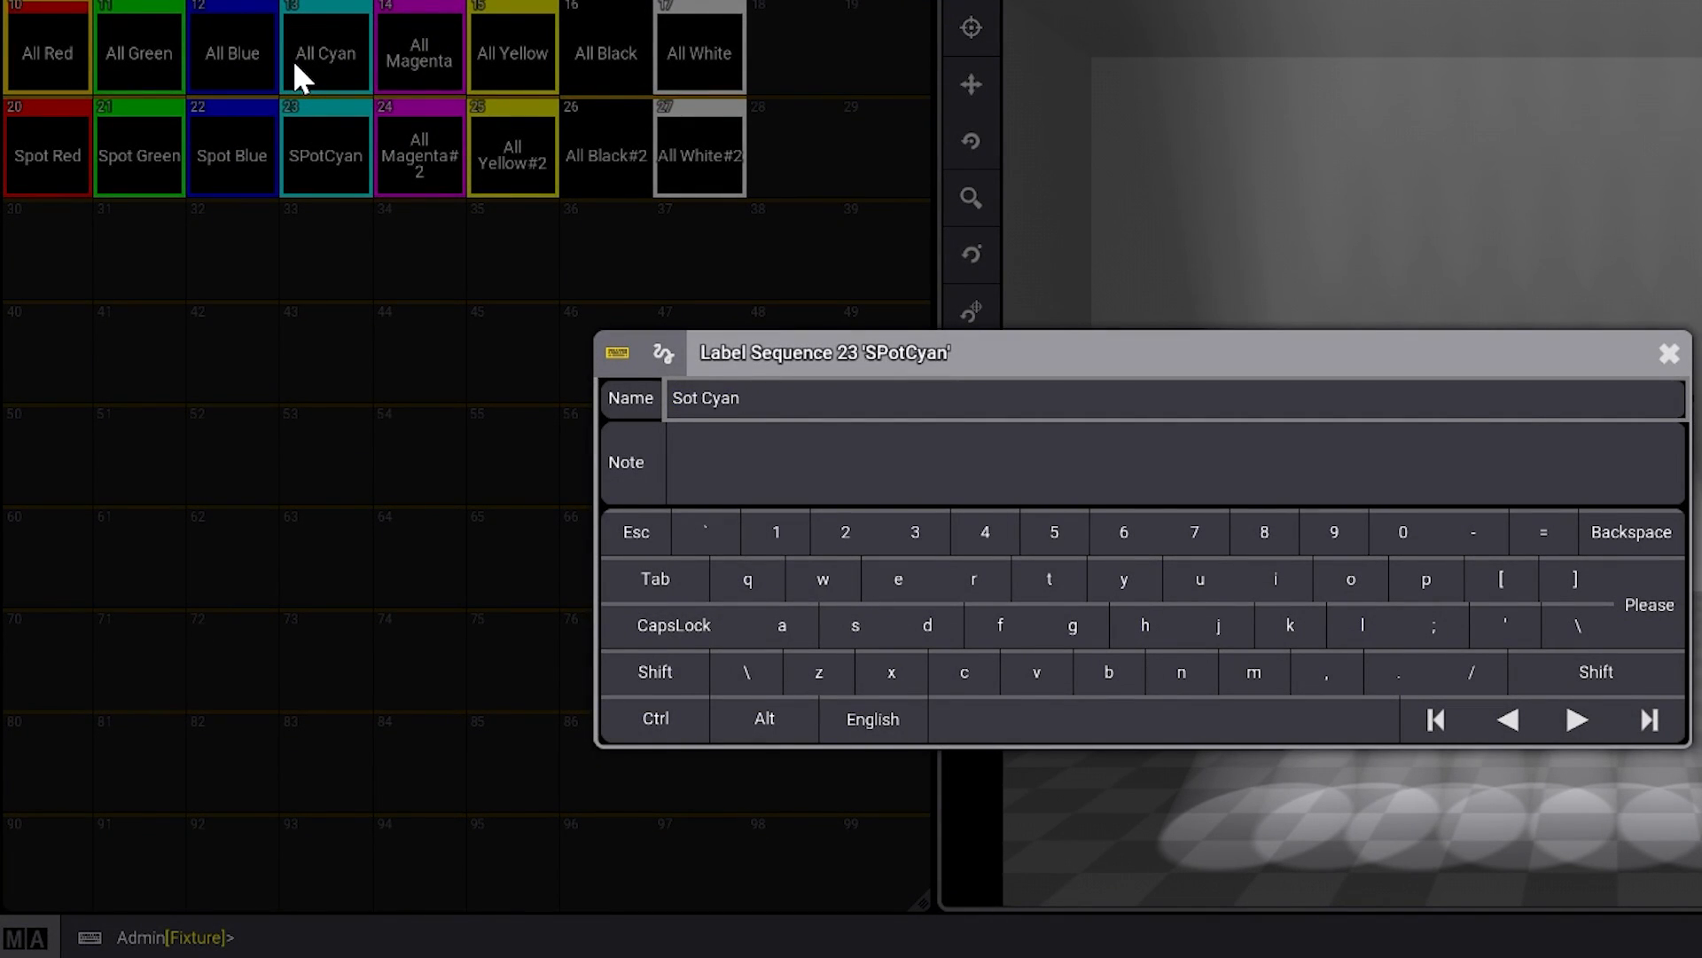
key(Return)
- Rename sequence 24, the copy of All Magenta, as Spot Magenta
drag(421, 136, 417, 51)
key(Right)
key(BackSpace)
key(BackSpace)
key(Left)
key(Left)
key(Left)
key(Left)
key(Left)
key(Left)
- Rename sequence 25, the copy of All Yellow, as Spot Yellow
key(Left)
key(BackSpace)
key(BackSpace)
key(BackSpace)
key(BackSpace)
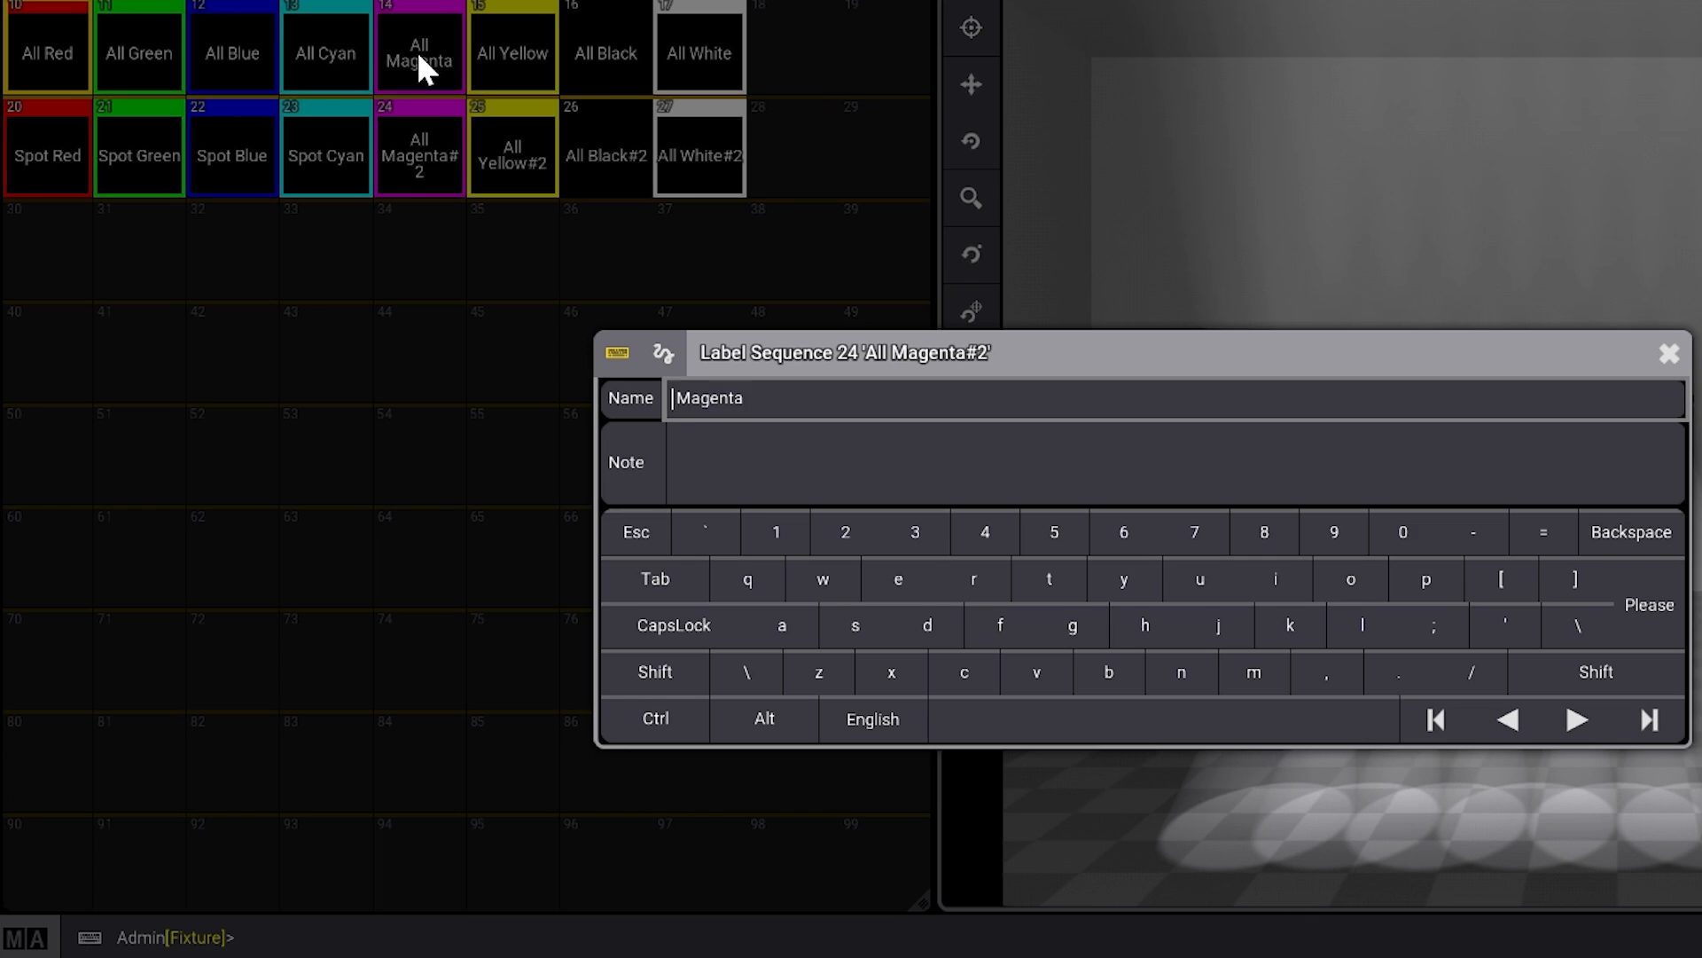
text(Spot)
key(Return)
drag(510, 149, 493, 51)
key(Right)
key(Left)
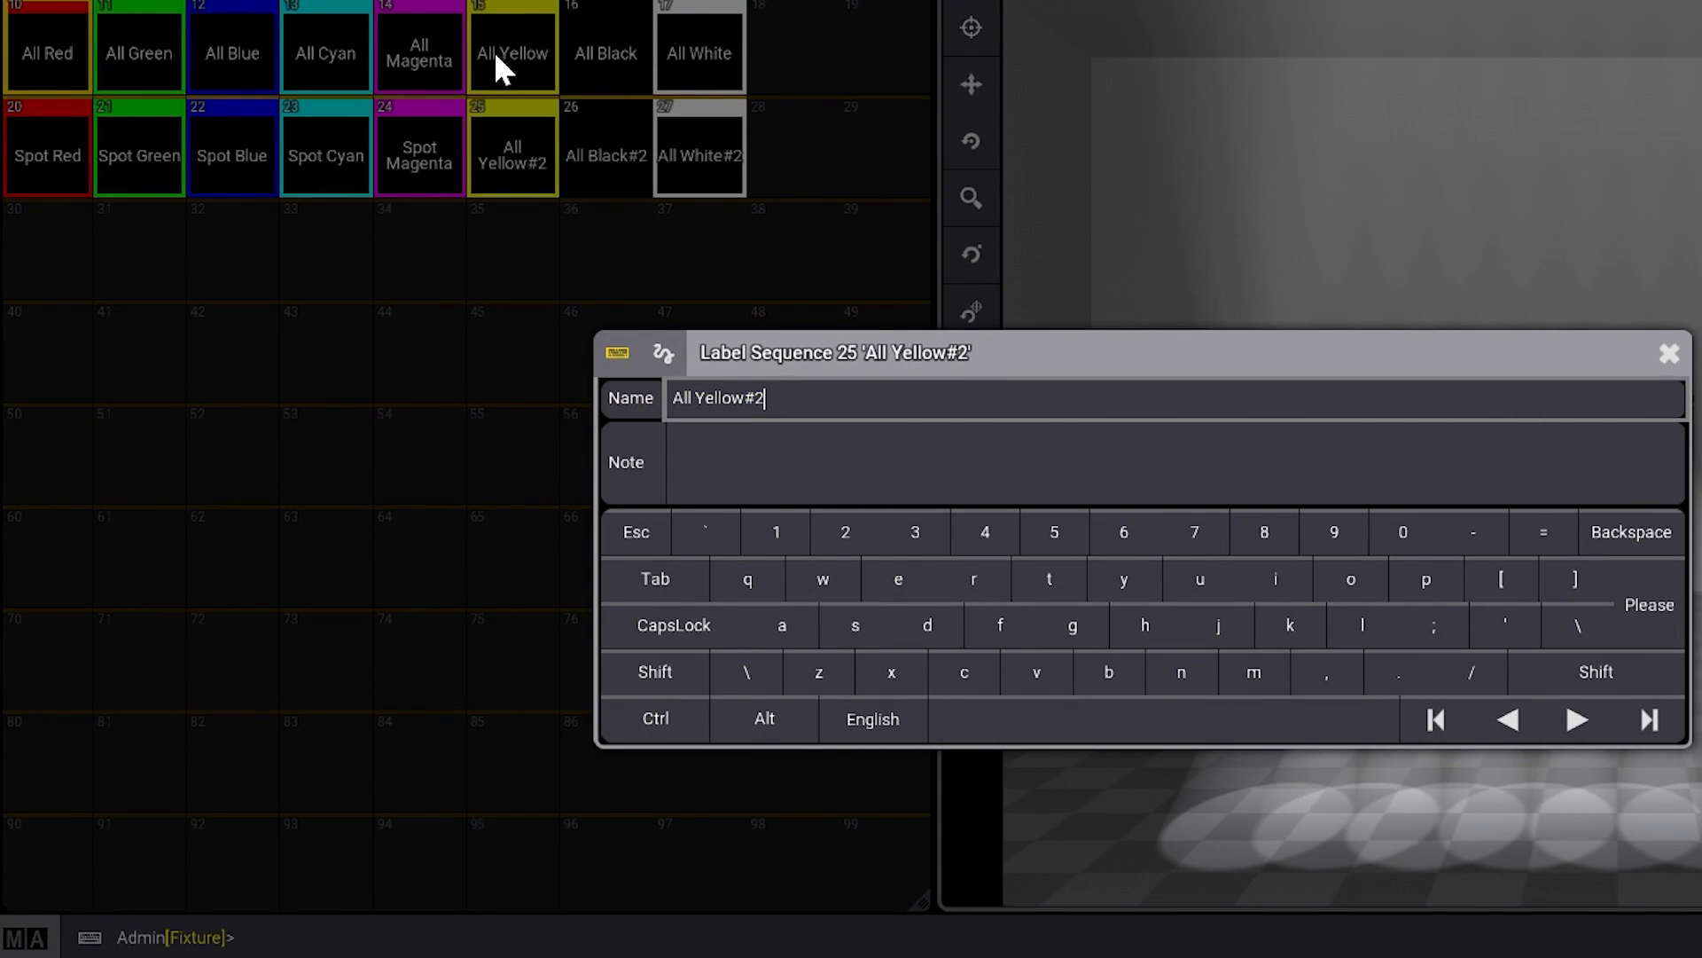
key(Right)
key(Right)
key(Right)
key(BackSpace)
key(BackSpace)
key(BackSpace)
key(BackSpace)
text(Spot)
key(Return)
- Rename sequence 26, the copy of All Black, as Spot Black
drag(607, 149, 590, 71)
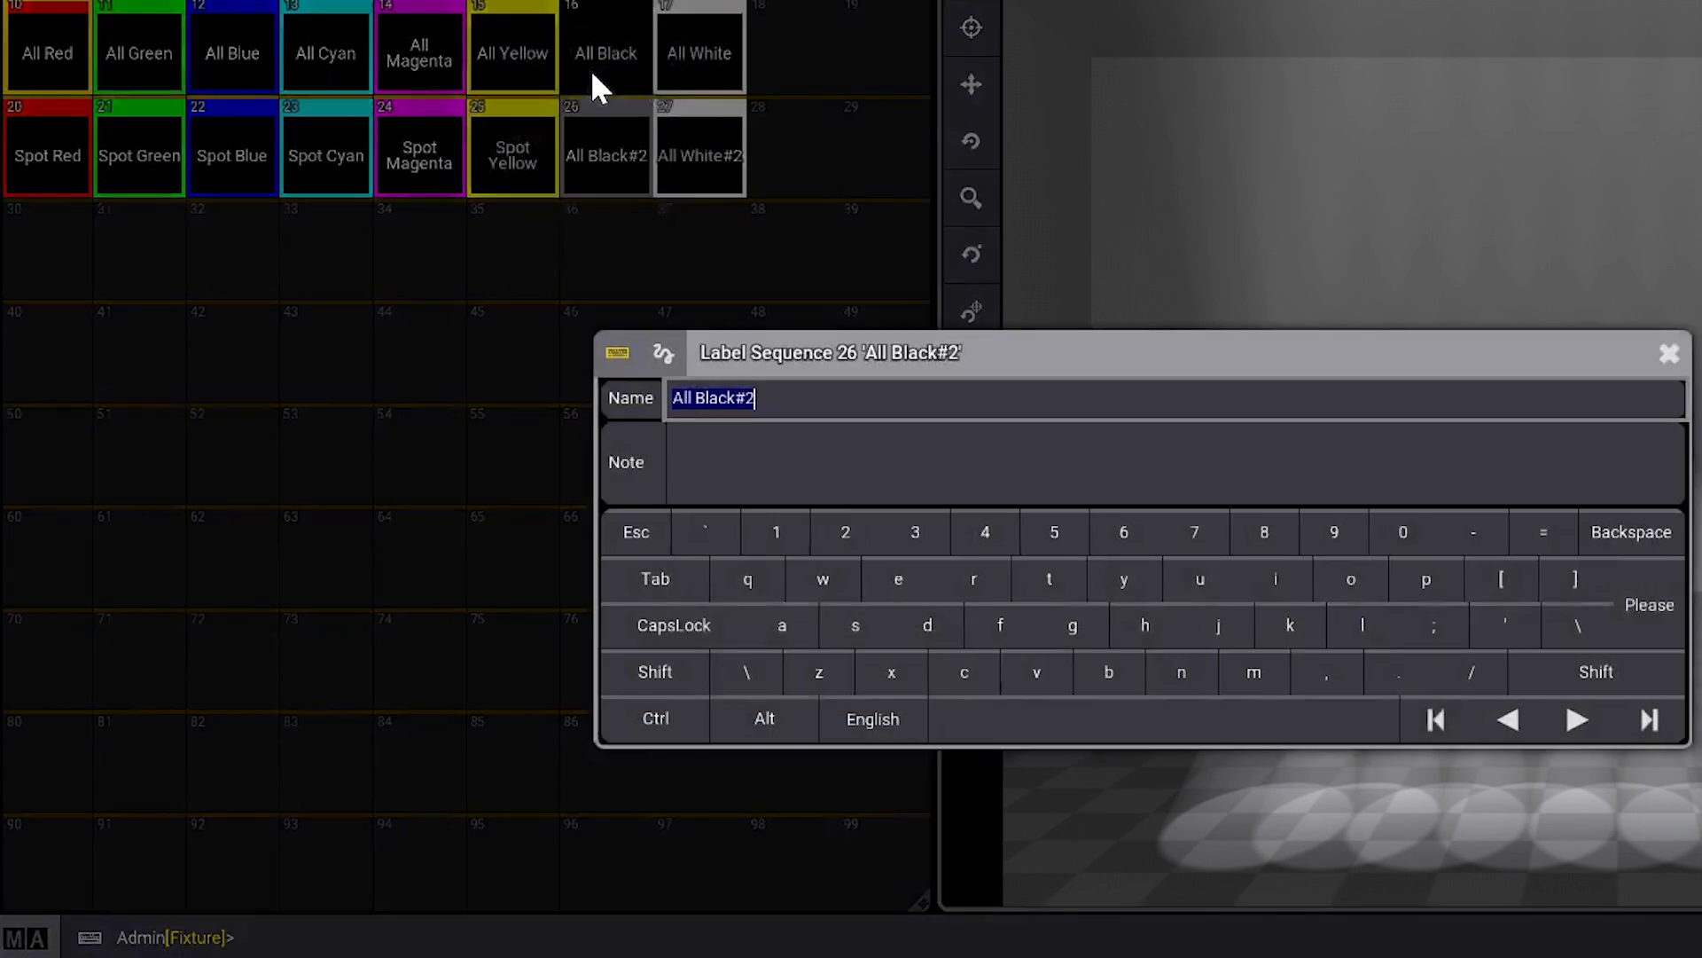
key(Right)
key(BackSpace)
key(BackSpace)
key(Left)
key(Left)
key(Left)
key(Left)
key(Left)
key(BackSpace)
key(BackSpace)
key(BackSpace)
key(BackSpace)
text(Spot)
key(Return)
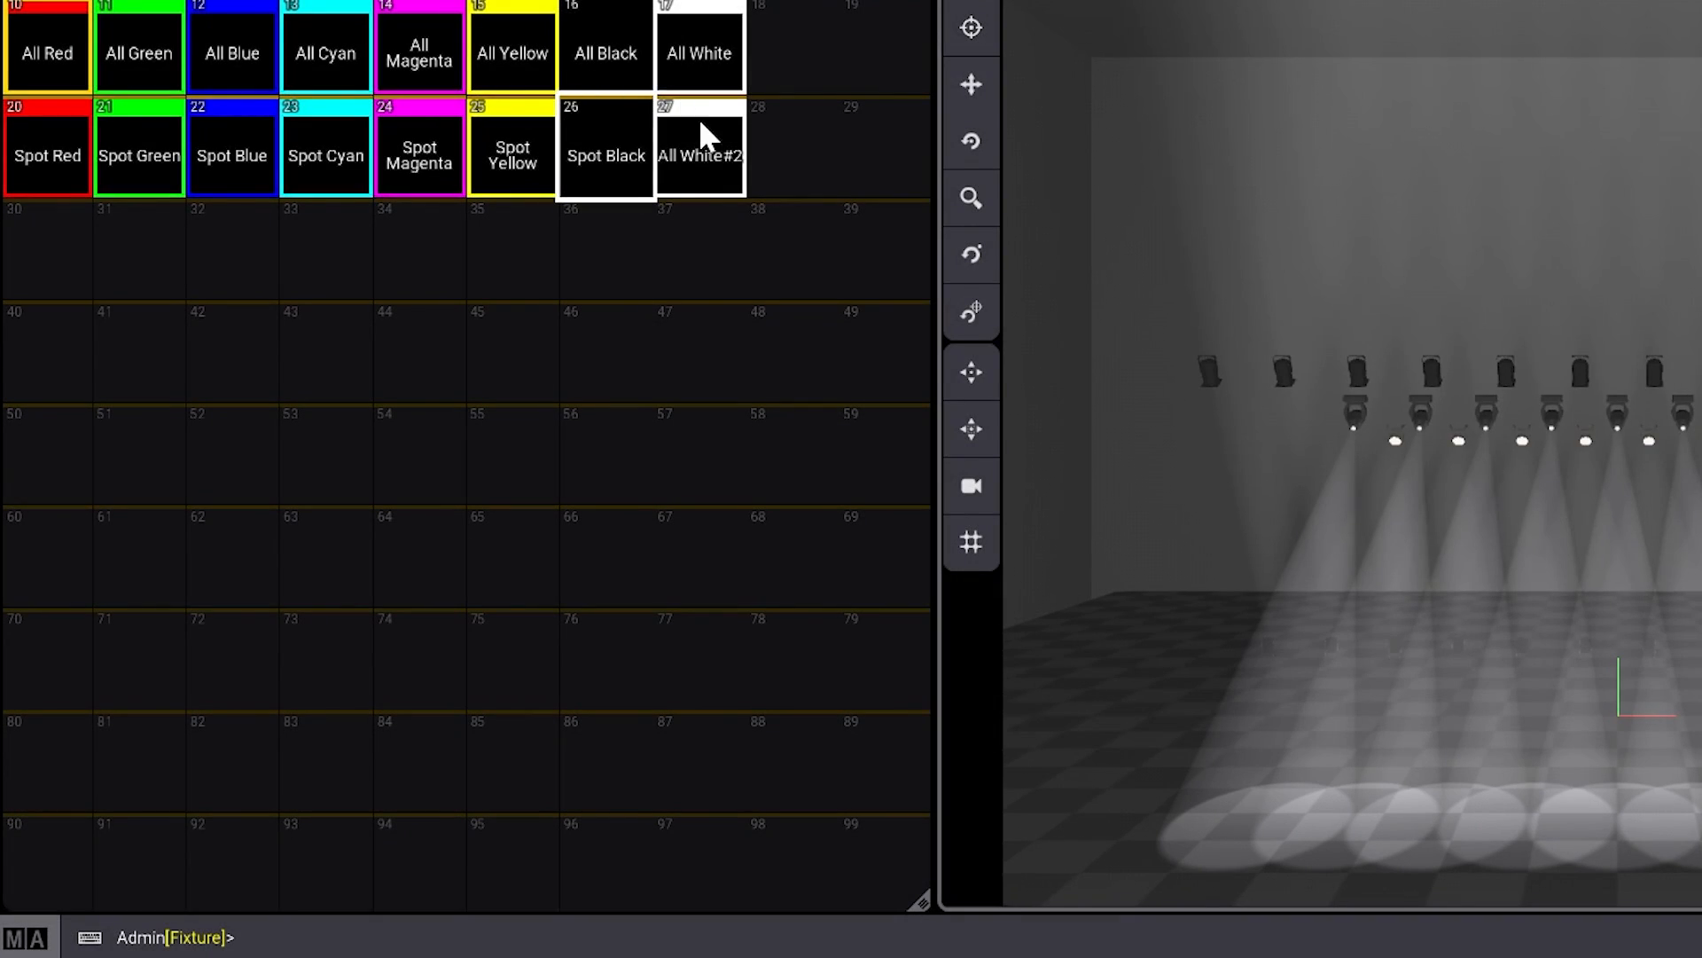
- Rename sequence 27, the copy of All White, as Spot White
drag(699, 124, 700, 83)
key(Right)
key(BackSpace)
key(BackSpace)
key(BackSpace)
key(BackSpace)
key(BackSpace)
key(BackSpace)
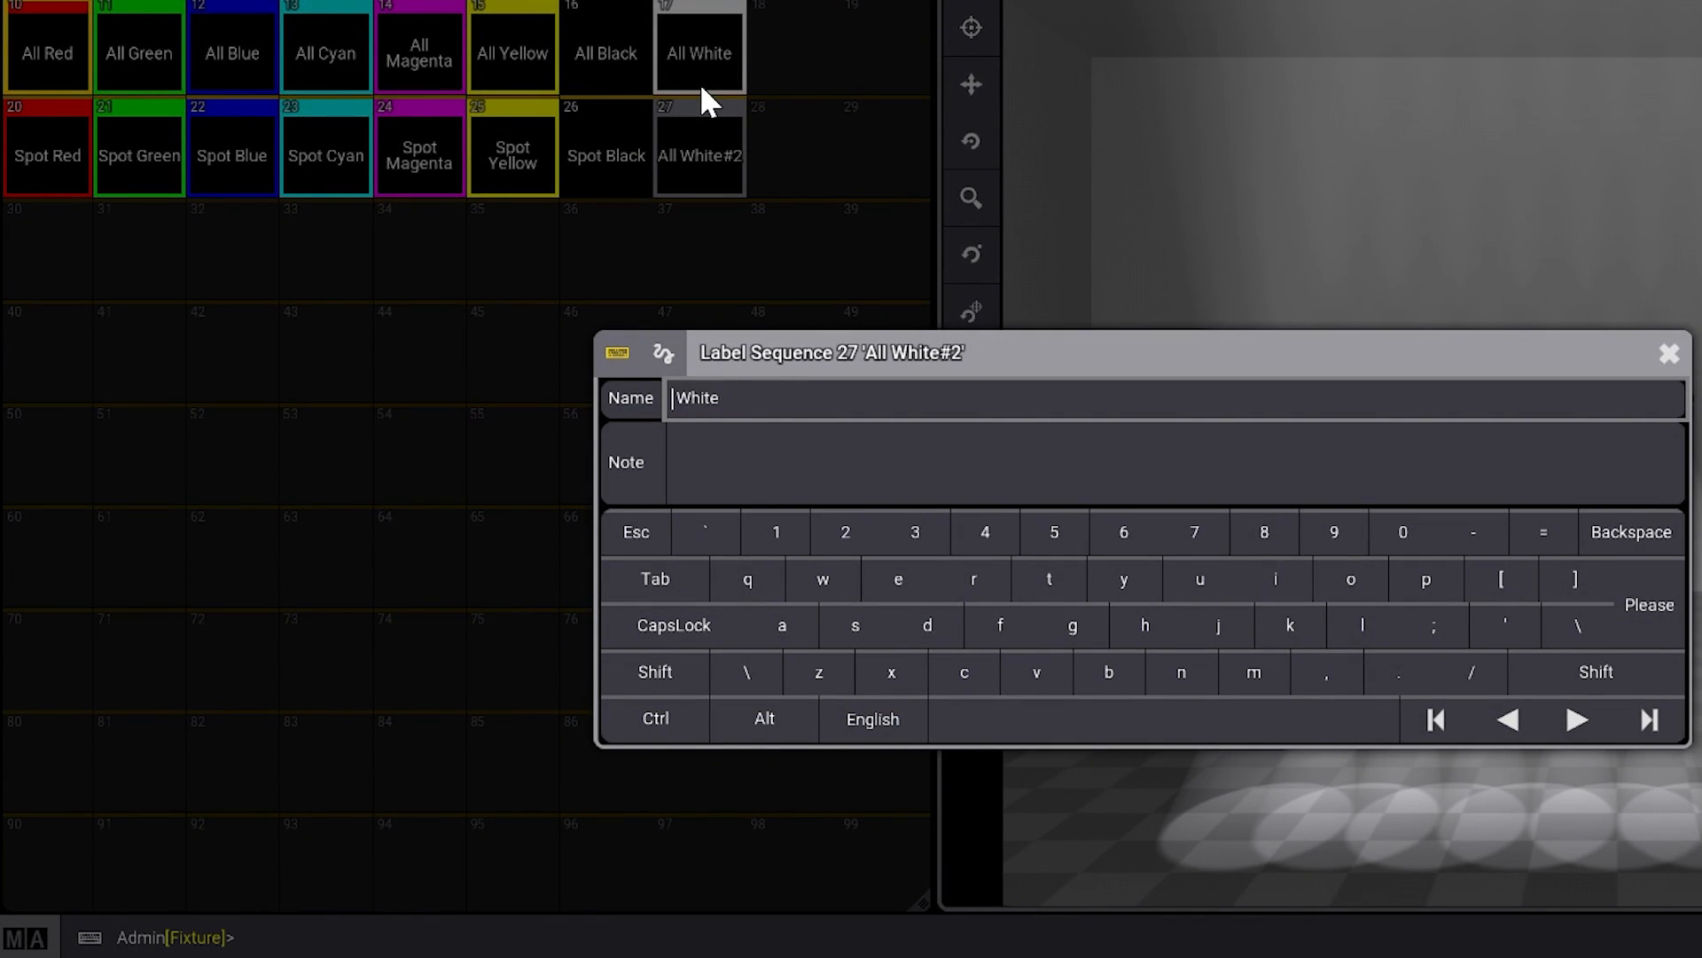
text(Spot)
key(Return)
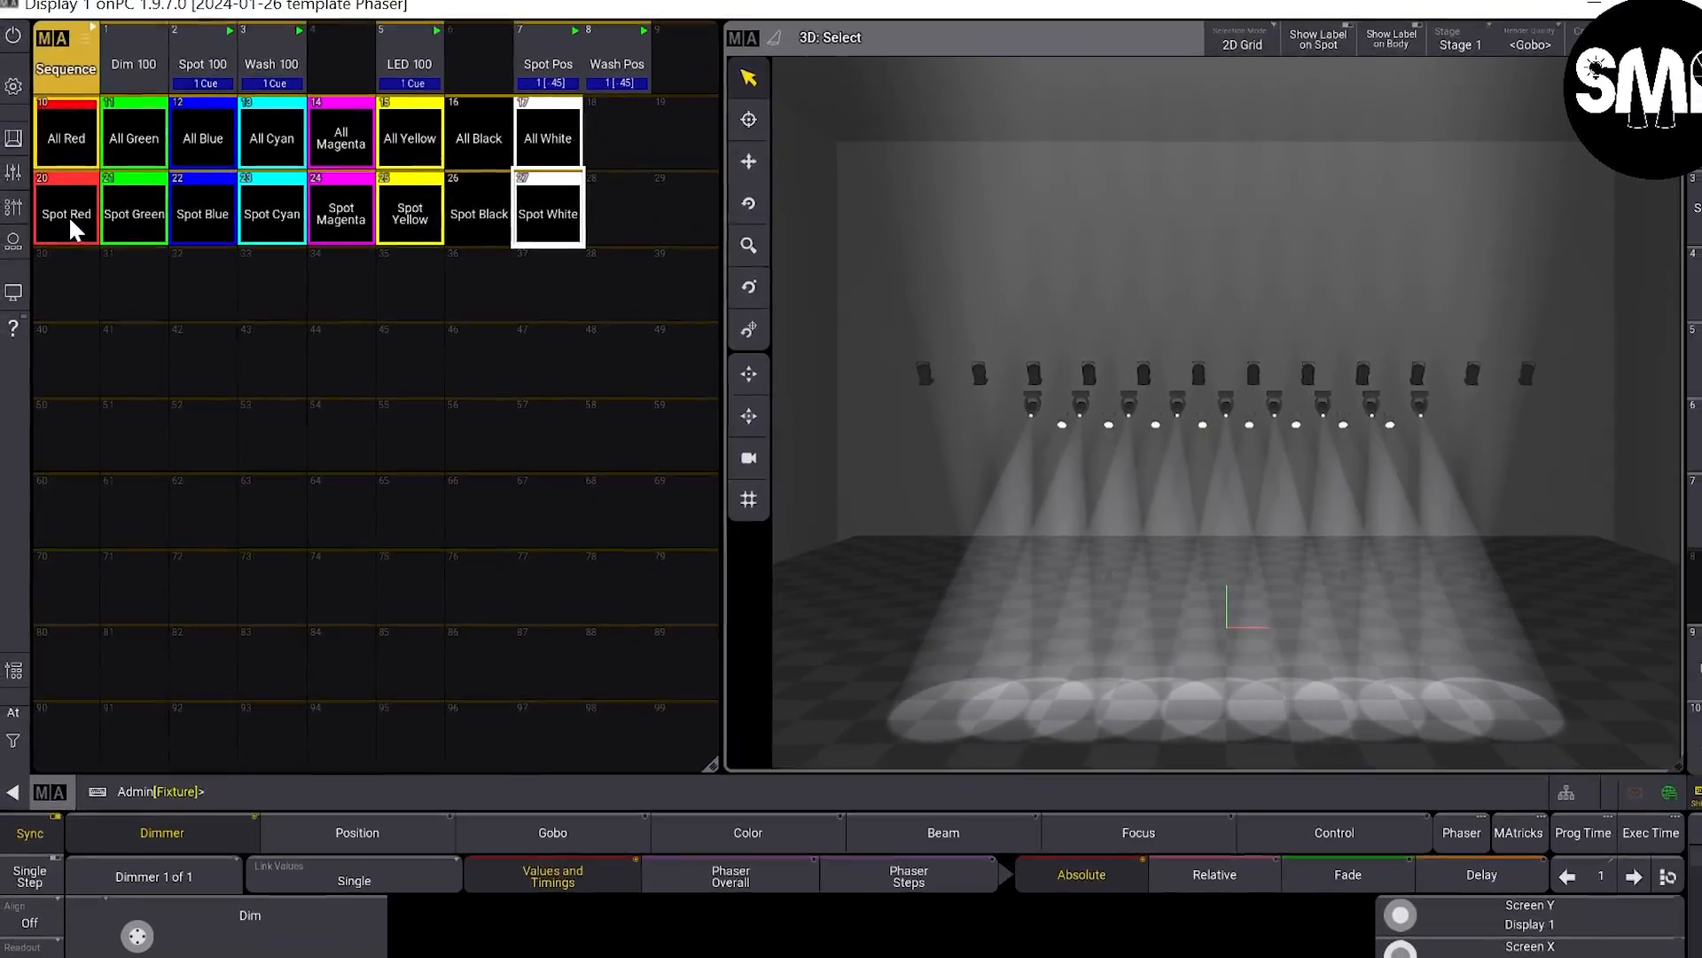
- Edit the Spot Red sequence and delete the Wash and LED recipes from cue 1, keeping only the Spot recipe
mouse_move(68, 214)
mouse_down()
mouse_move(70, 356)
mouse_move(60, 200)
mouse_move(35, 209)
mouse_up()
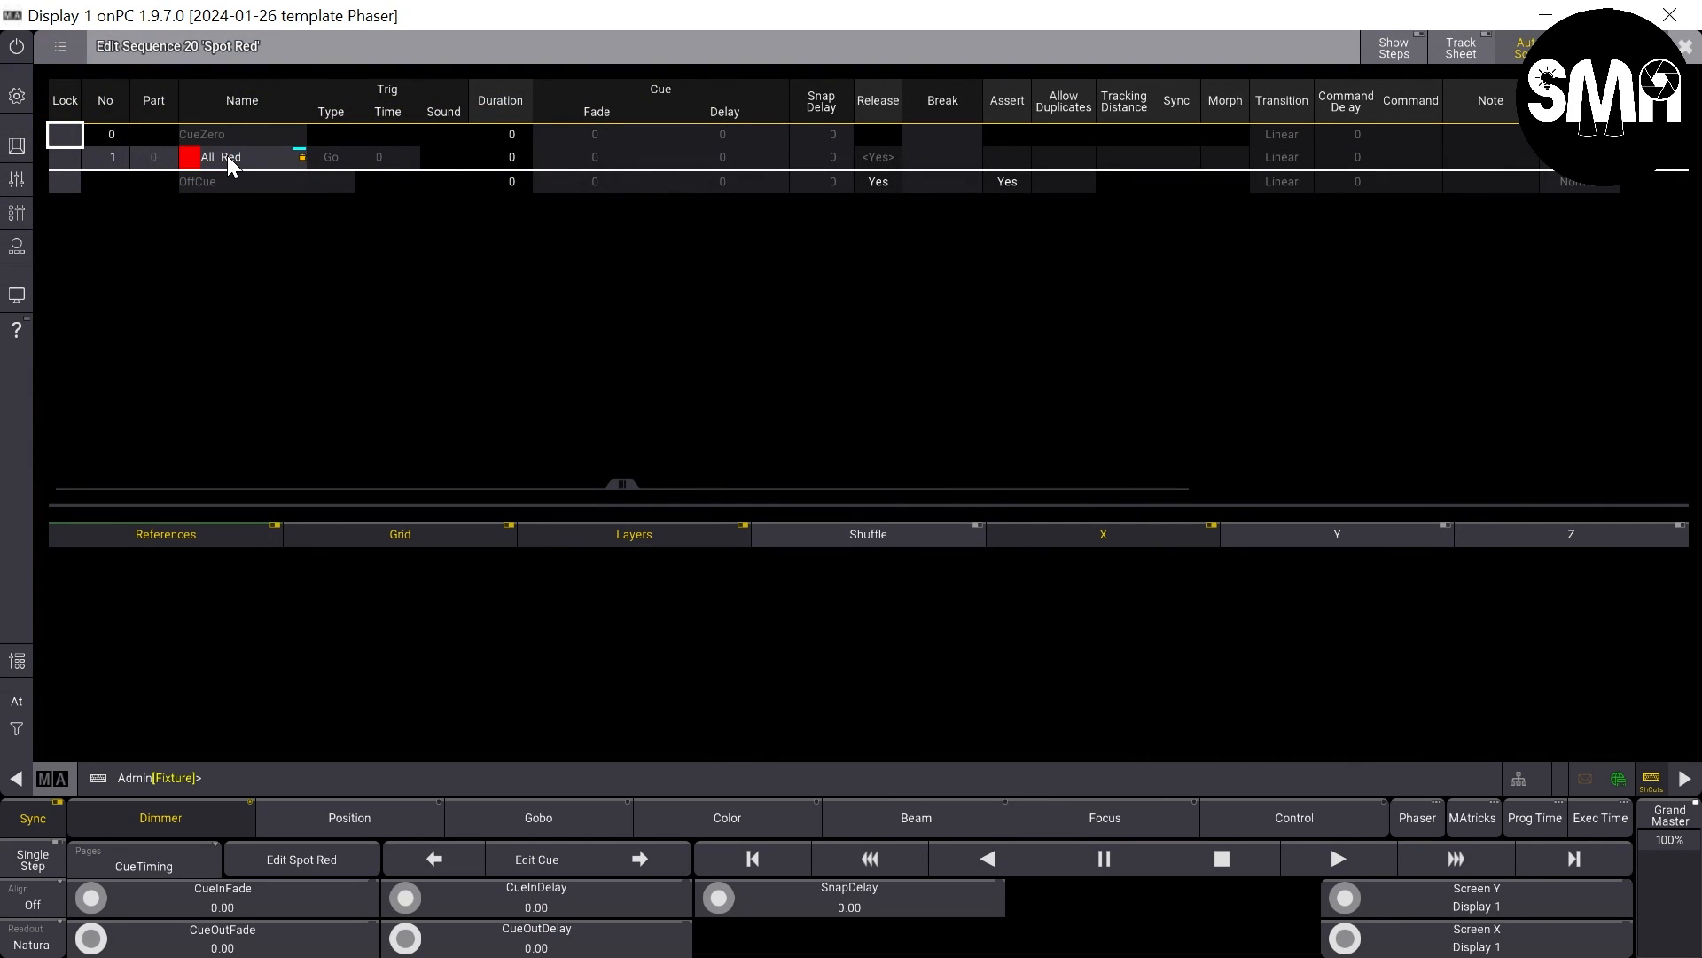
click(227, 157)
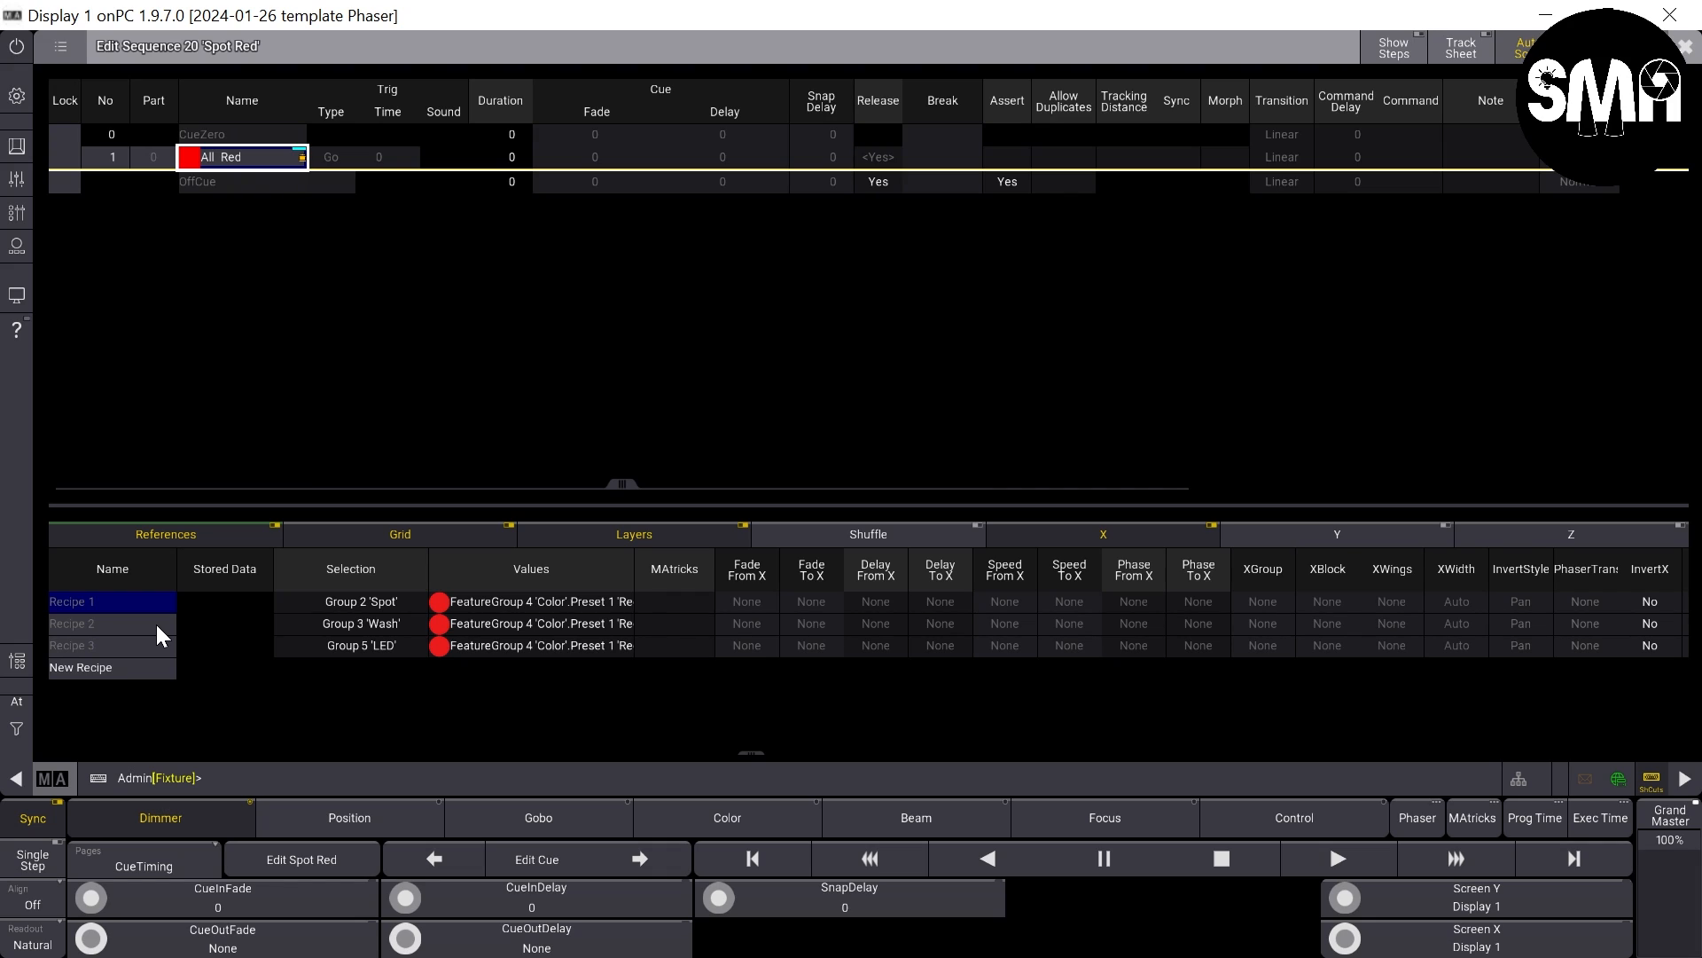
key(Delete)
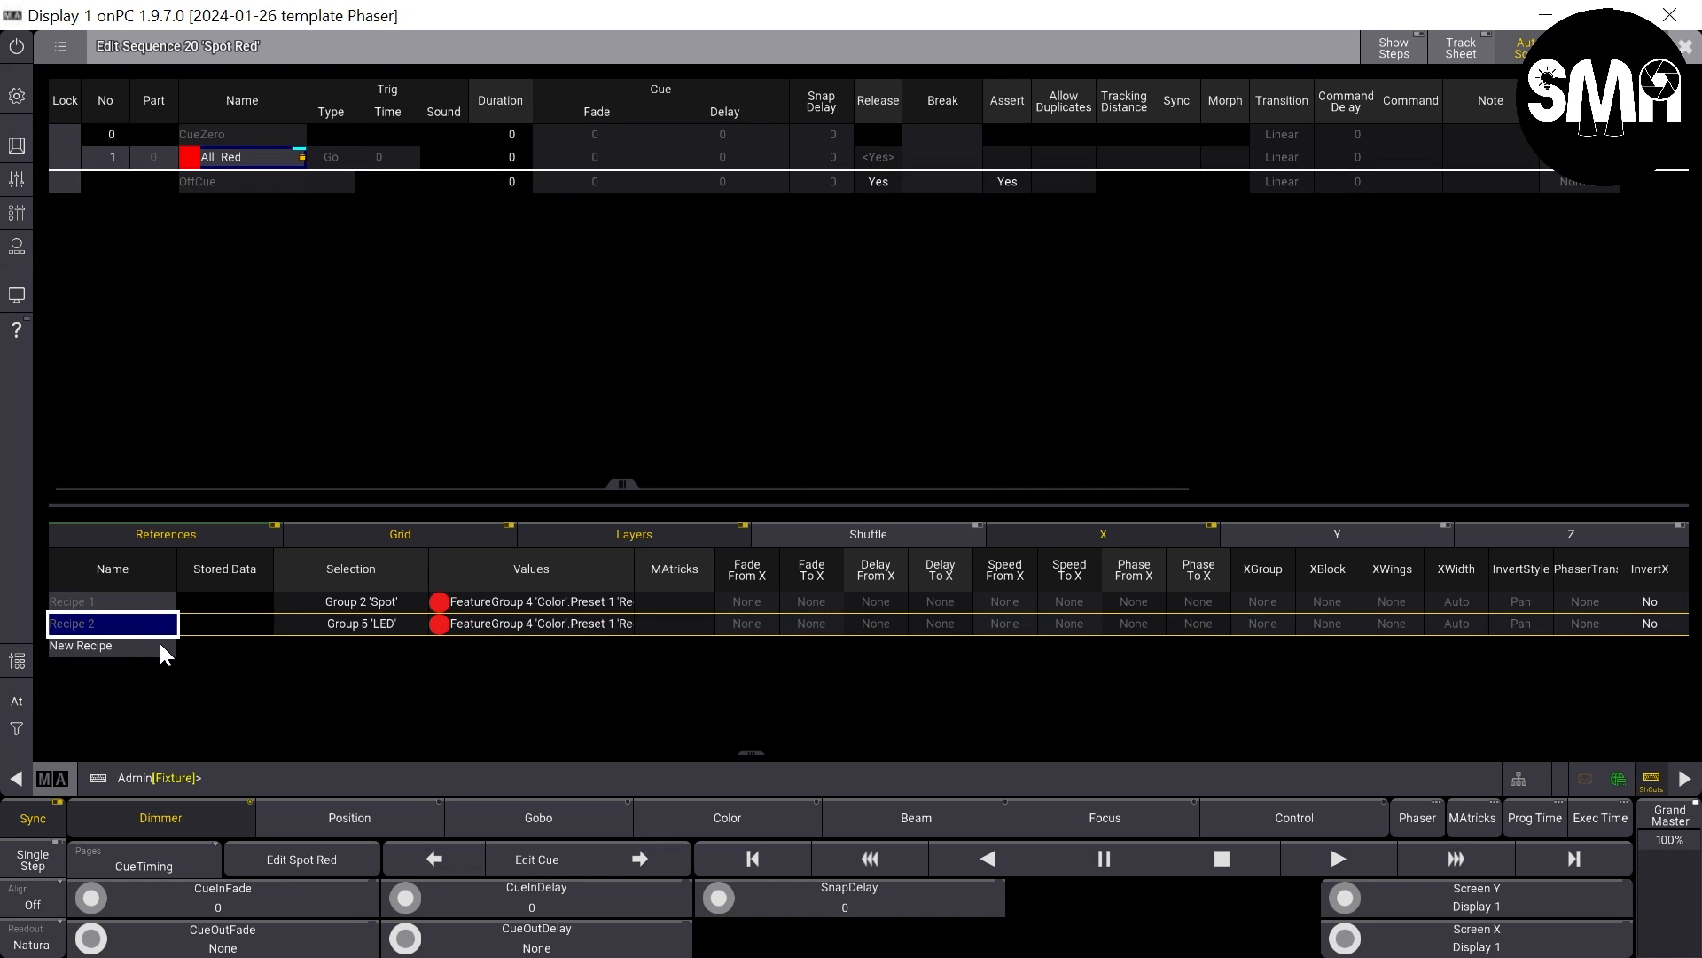
key(Delete)
click(157, 626)
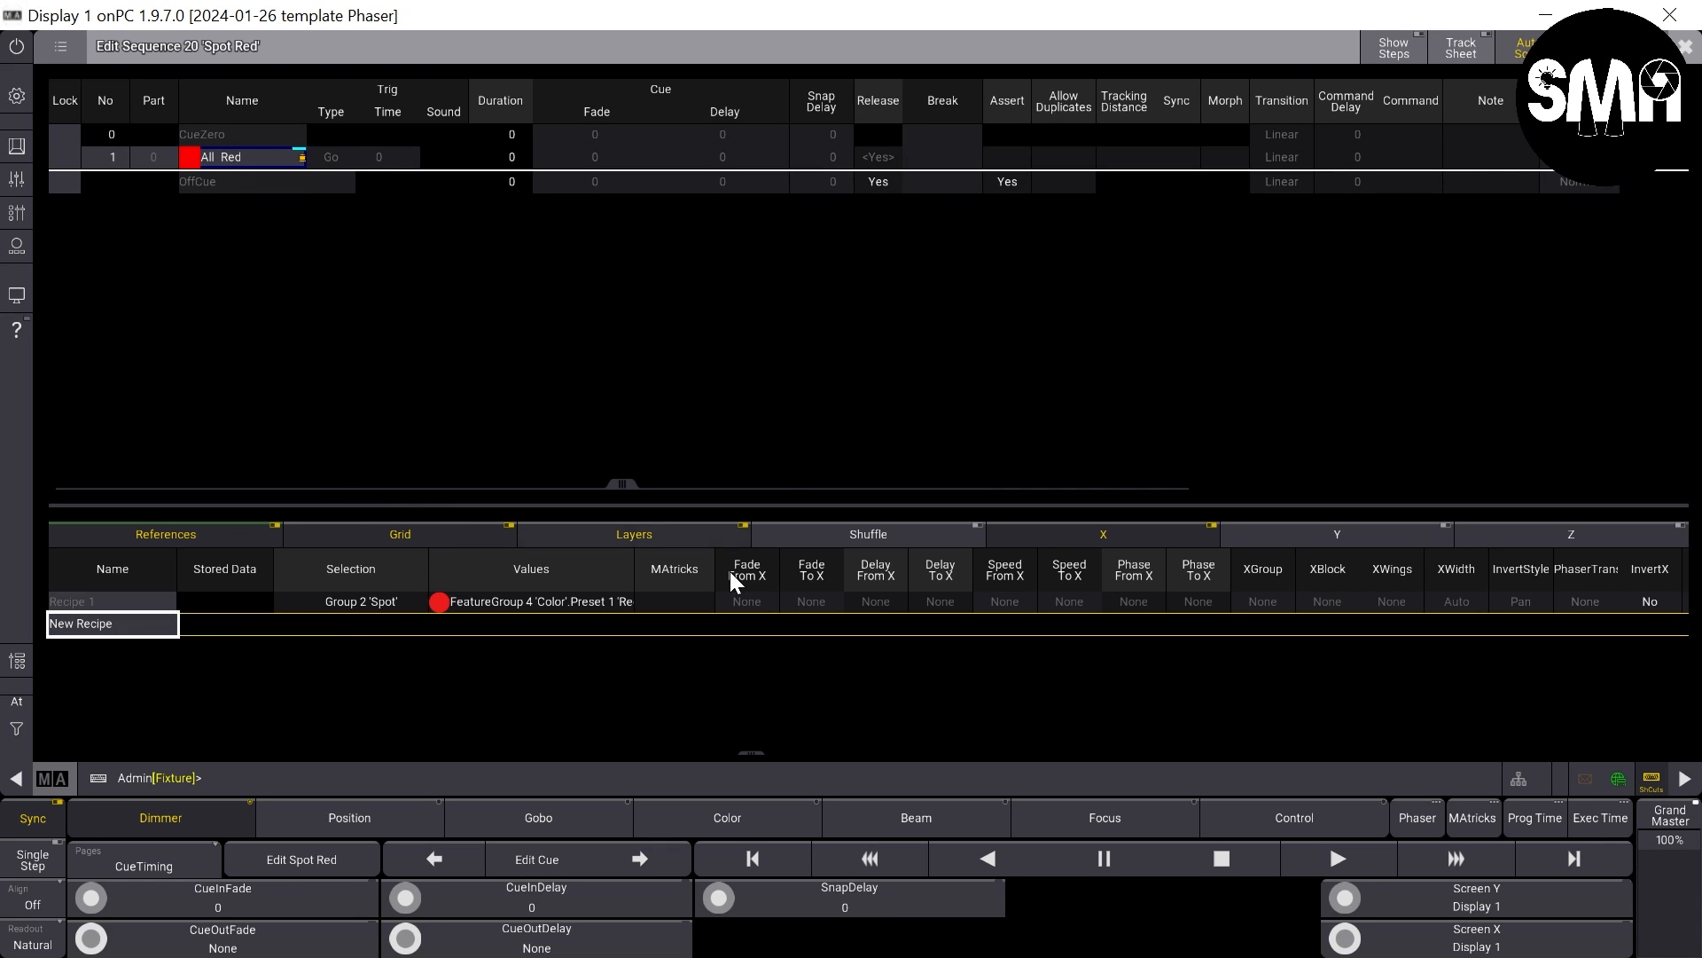
- Rename cue 1 of the Spot Red sequence as Spot Red and close the sequence editor
click(215, 155)
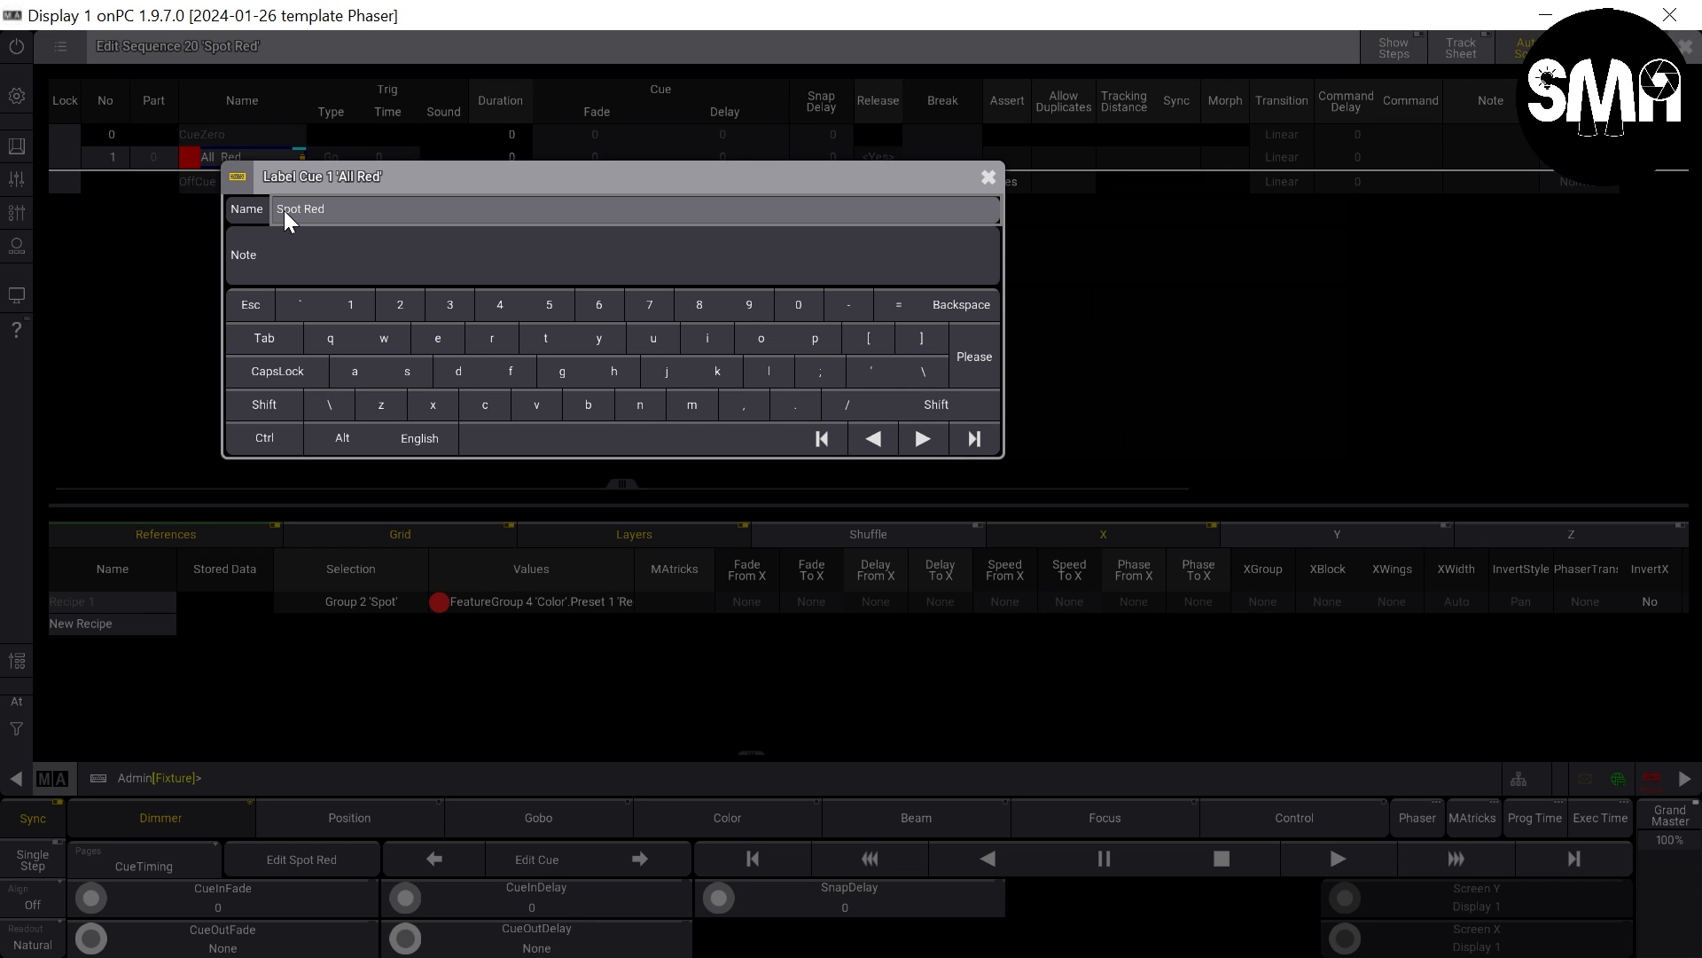
key(Return)
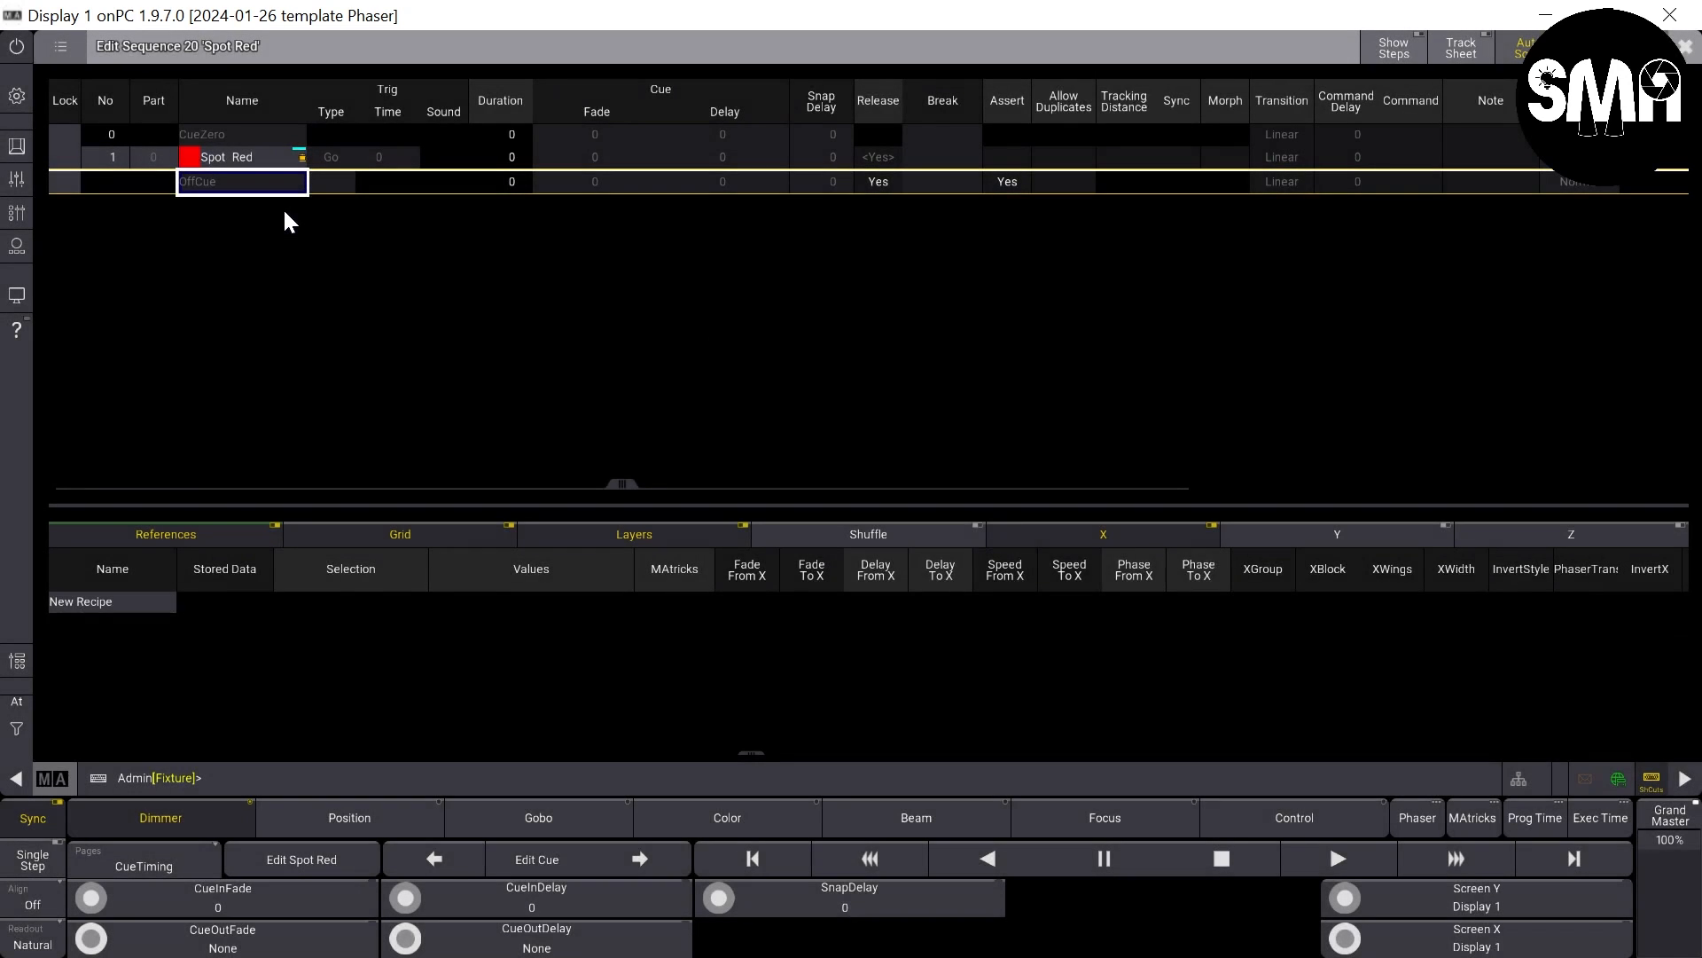
click(210, 157)
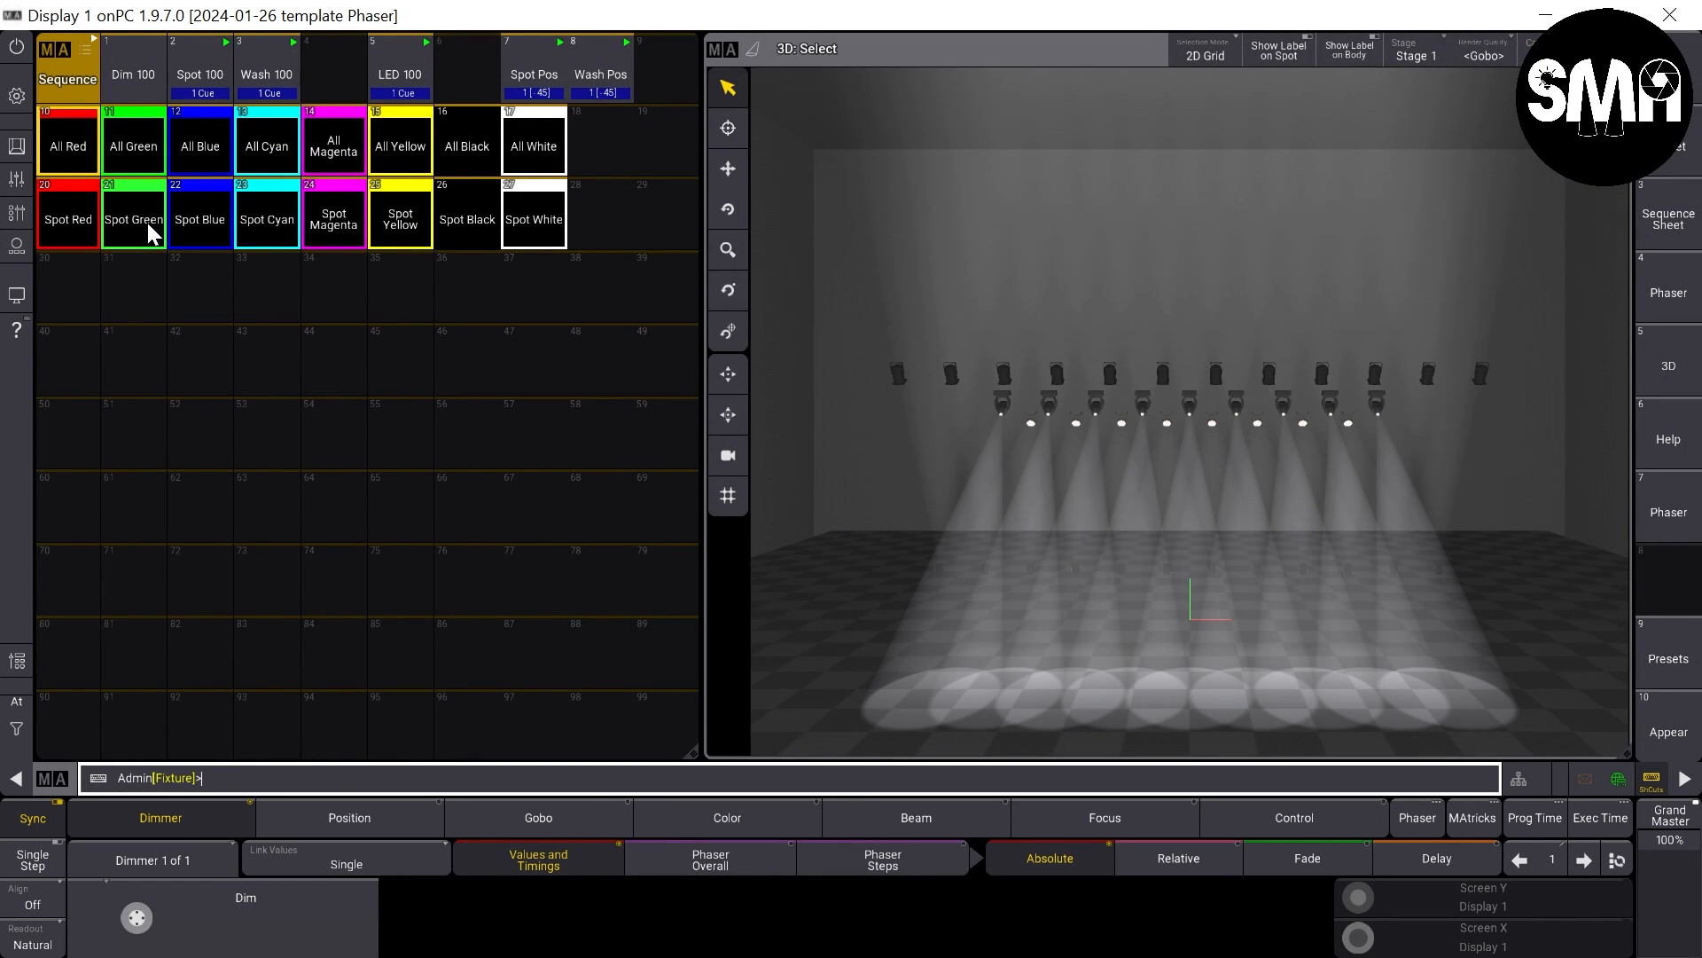
- Edit the Spot Green sequence and rename its cue 1 as Spot Green
drag(147, 222, 154, 331)
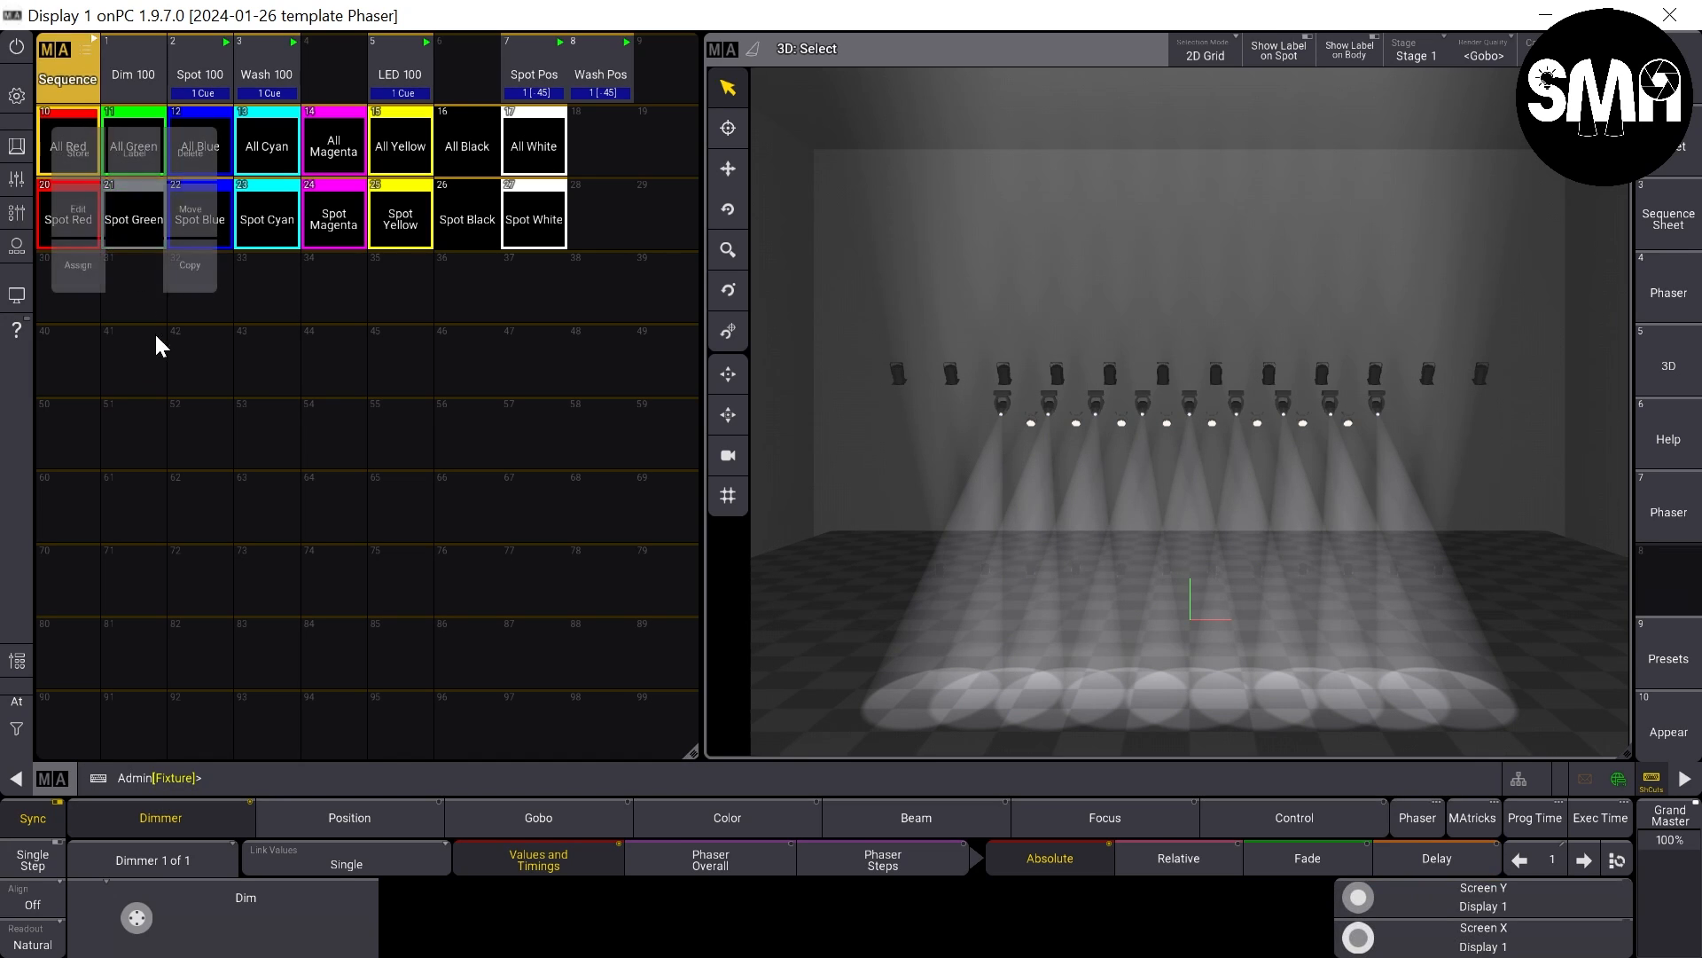
click(86, 209)
click(221, 160)
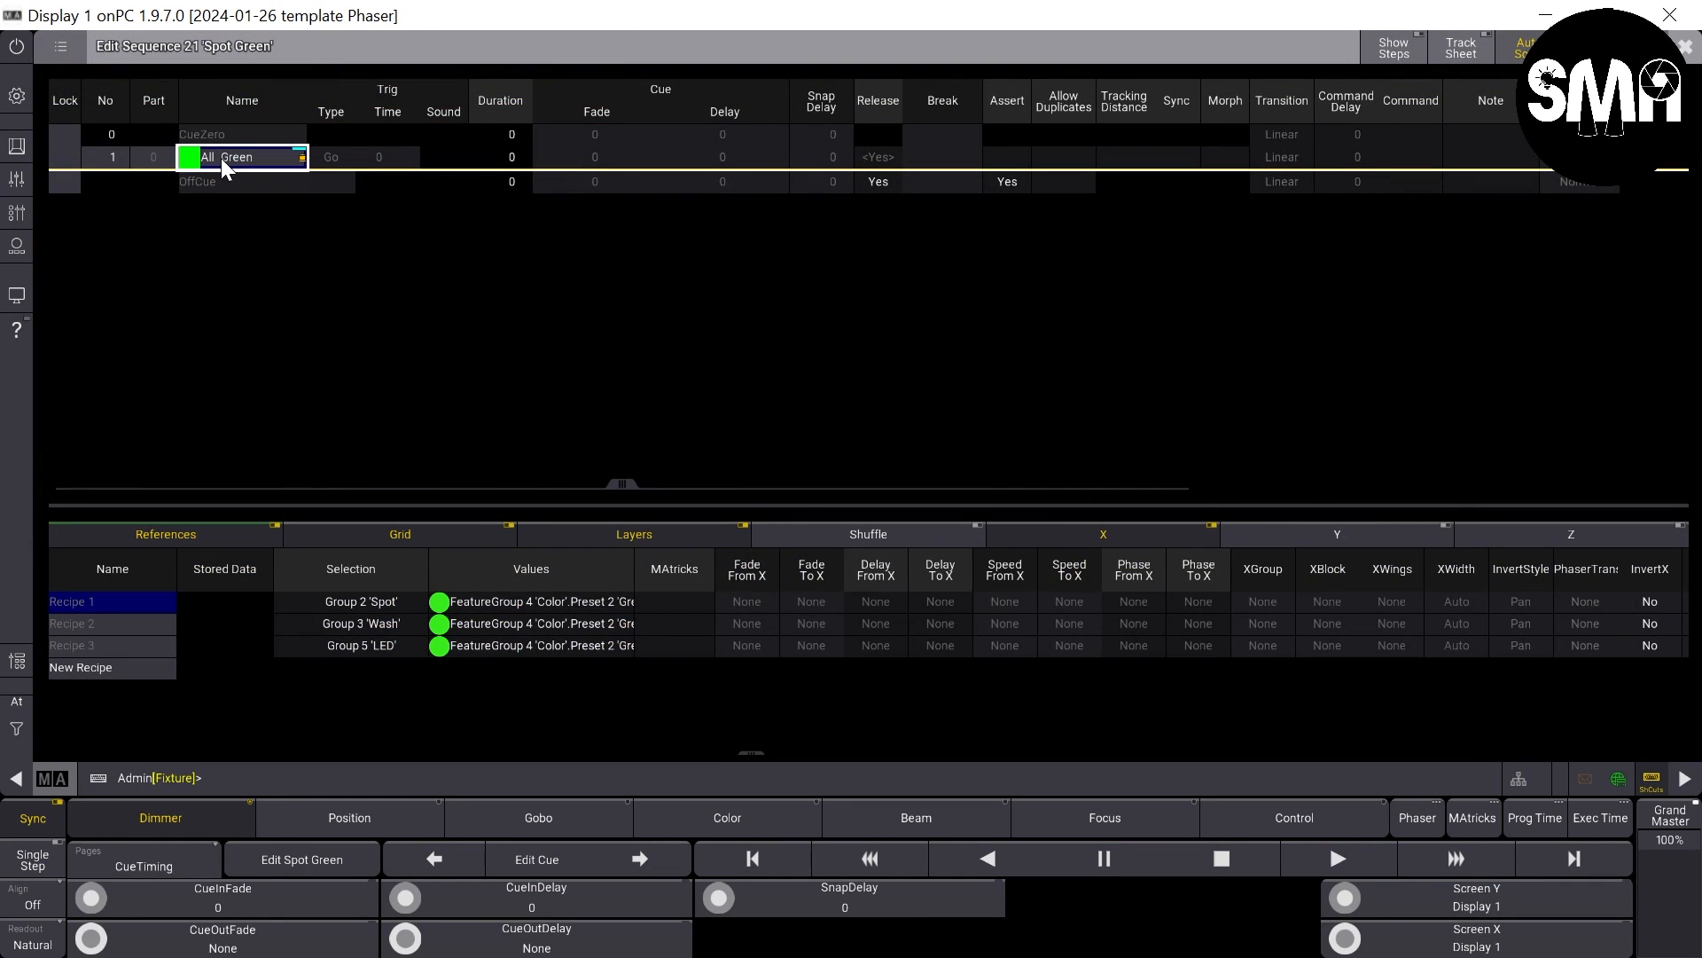
click(221, 158)
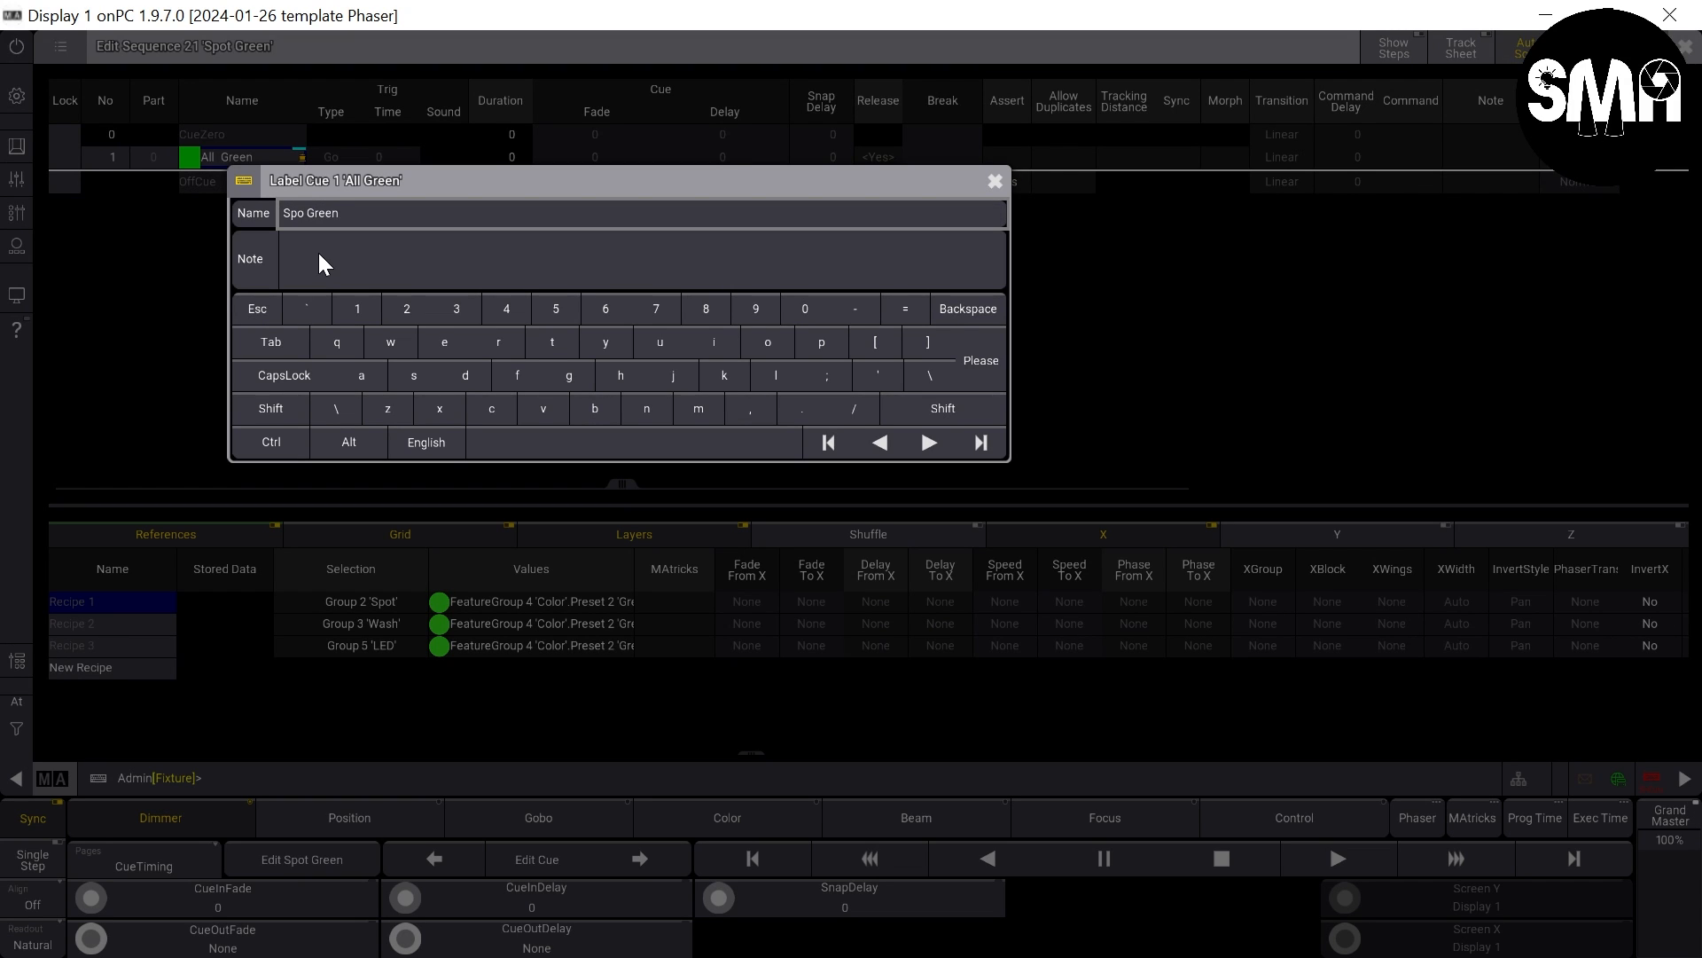
key(Return)
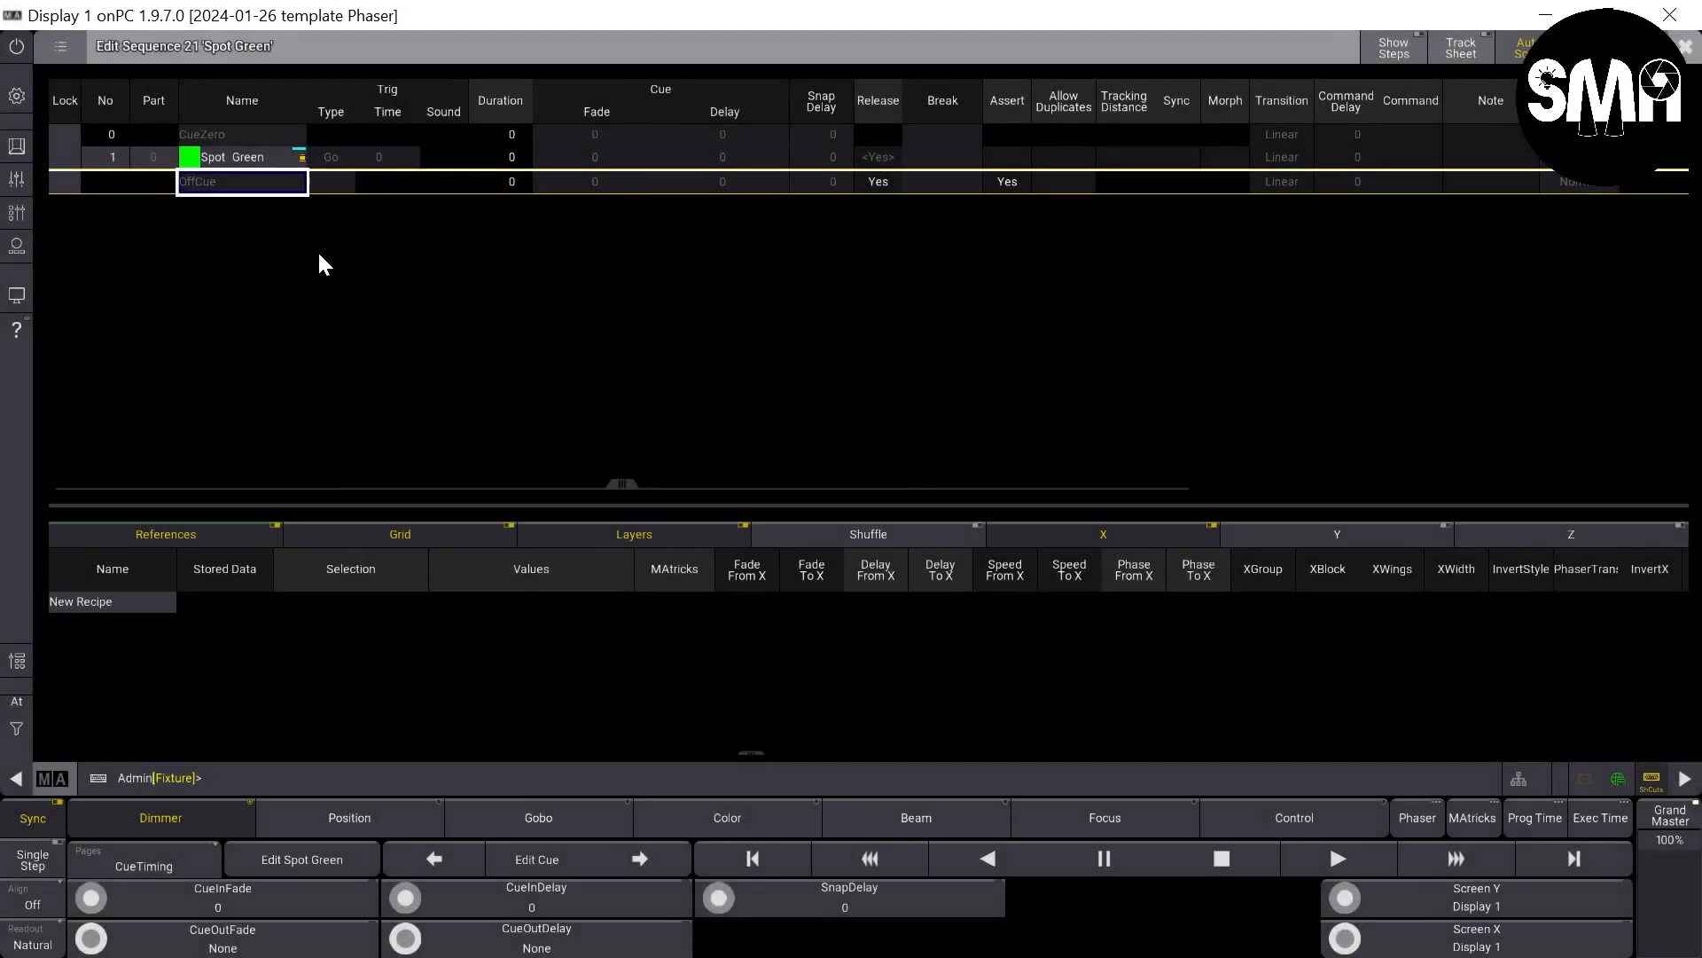
- Delete the Wash and LED recipes from cue 1 of the Spot Green sequence and close the sequence editor
click(220, 157)
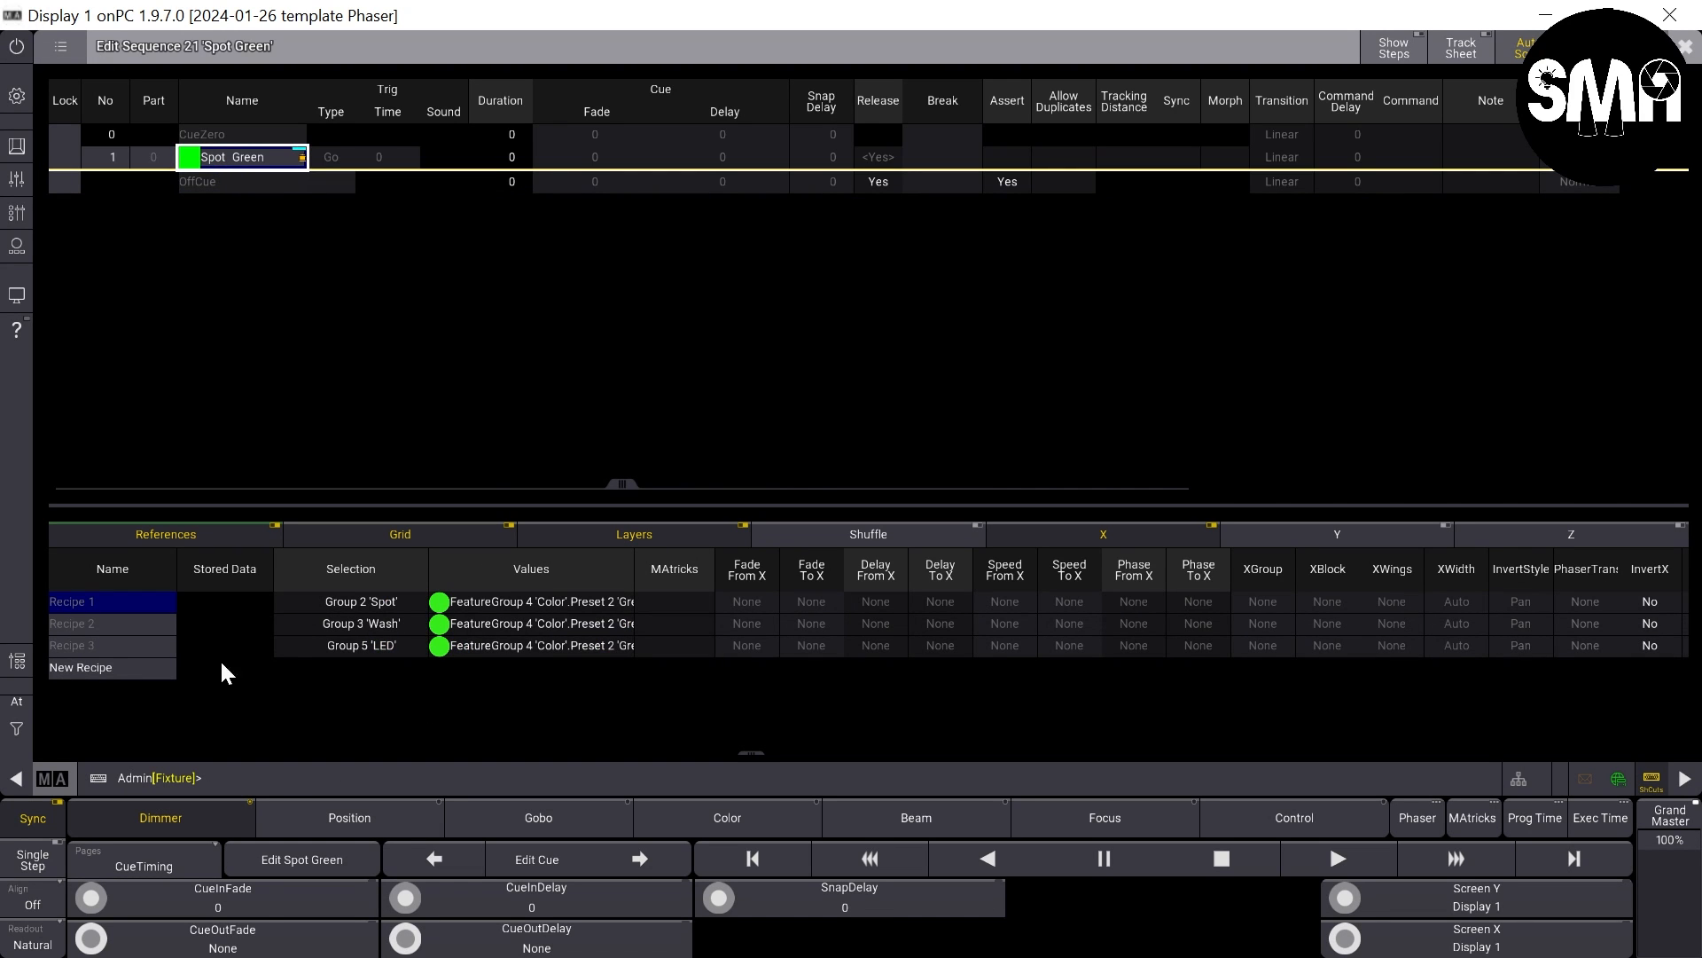
key(Delete)
click(165, 625)
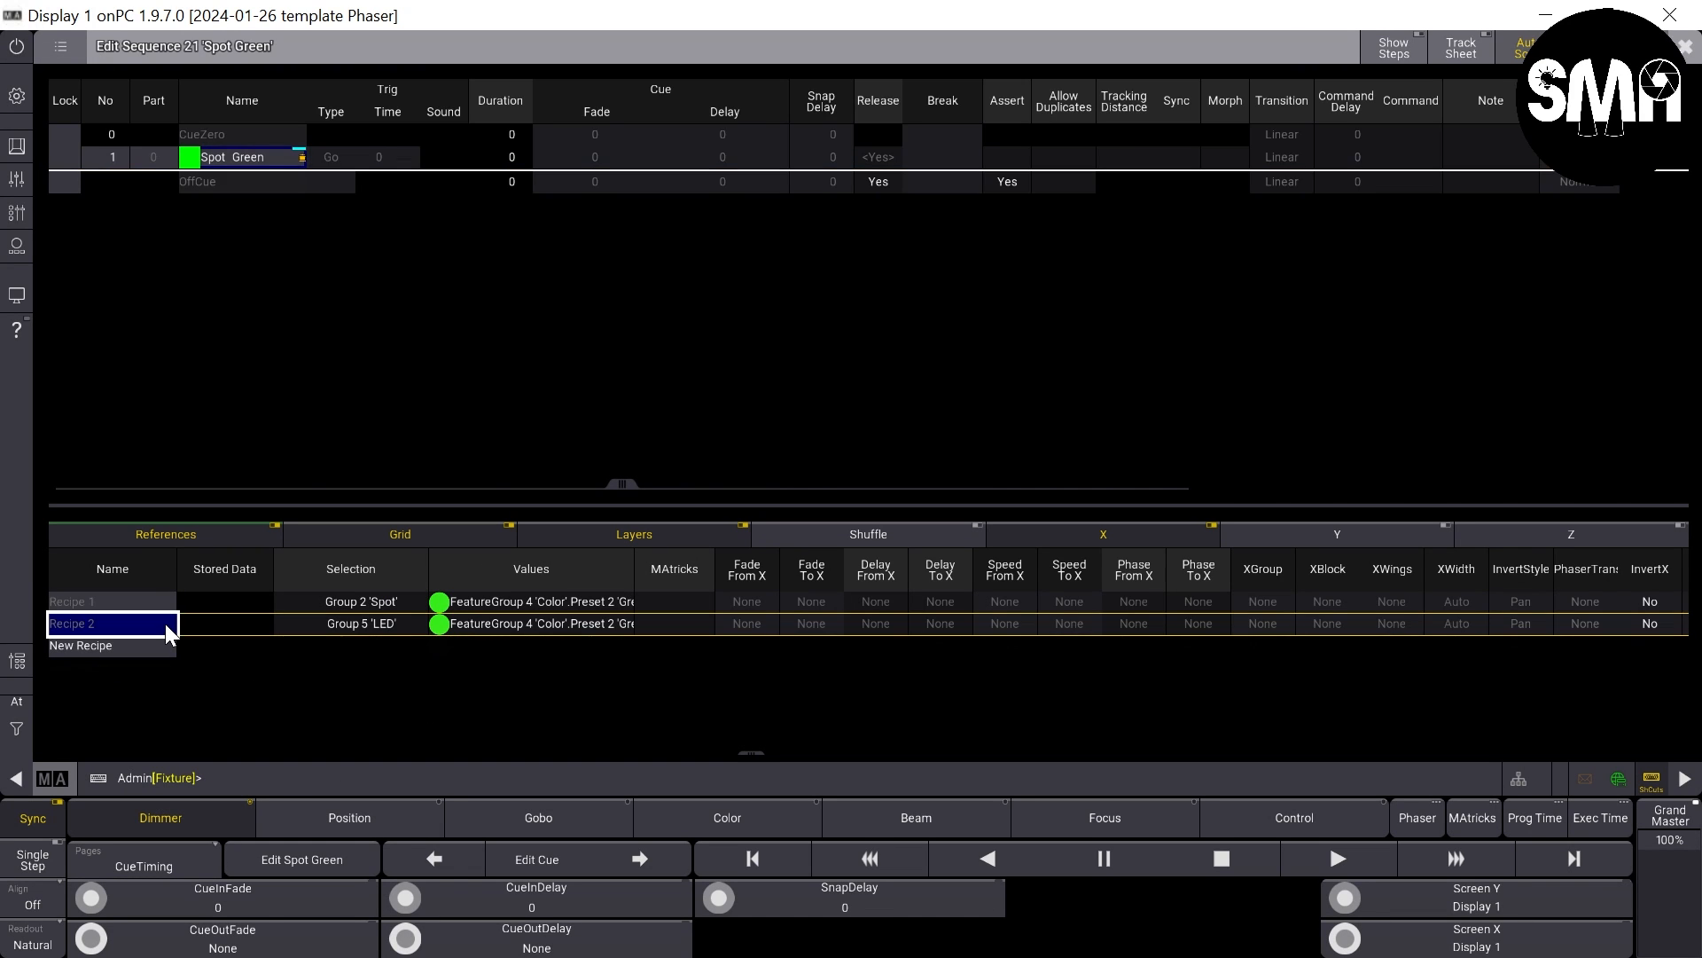
key(Delete)
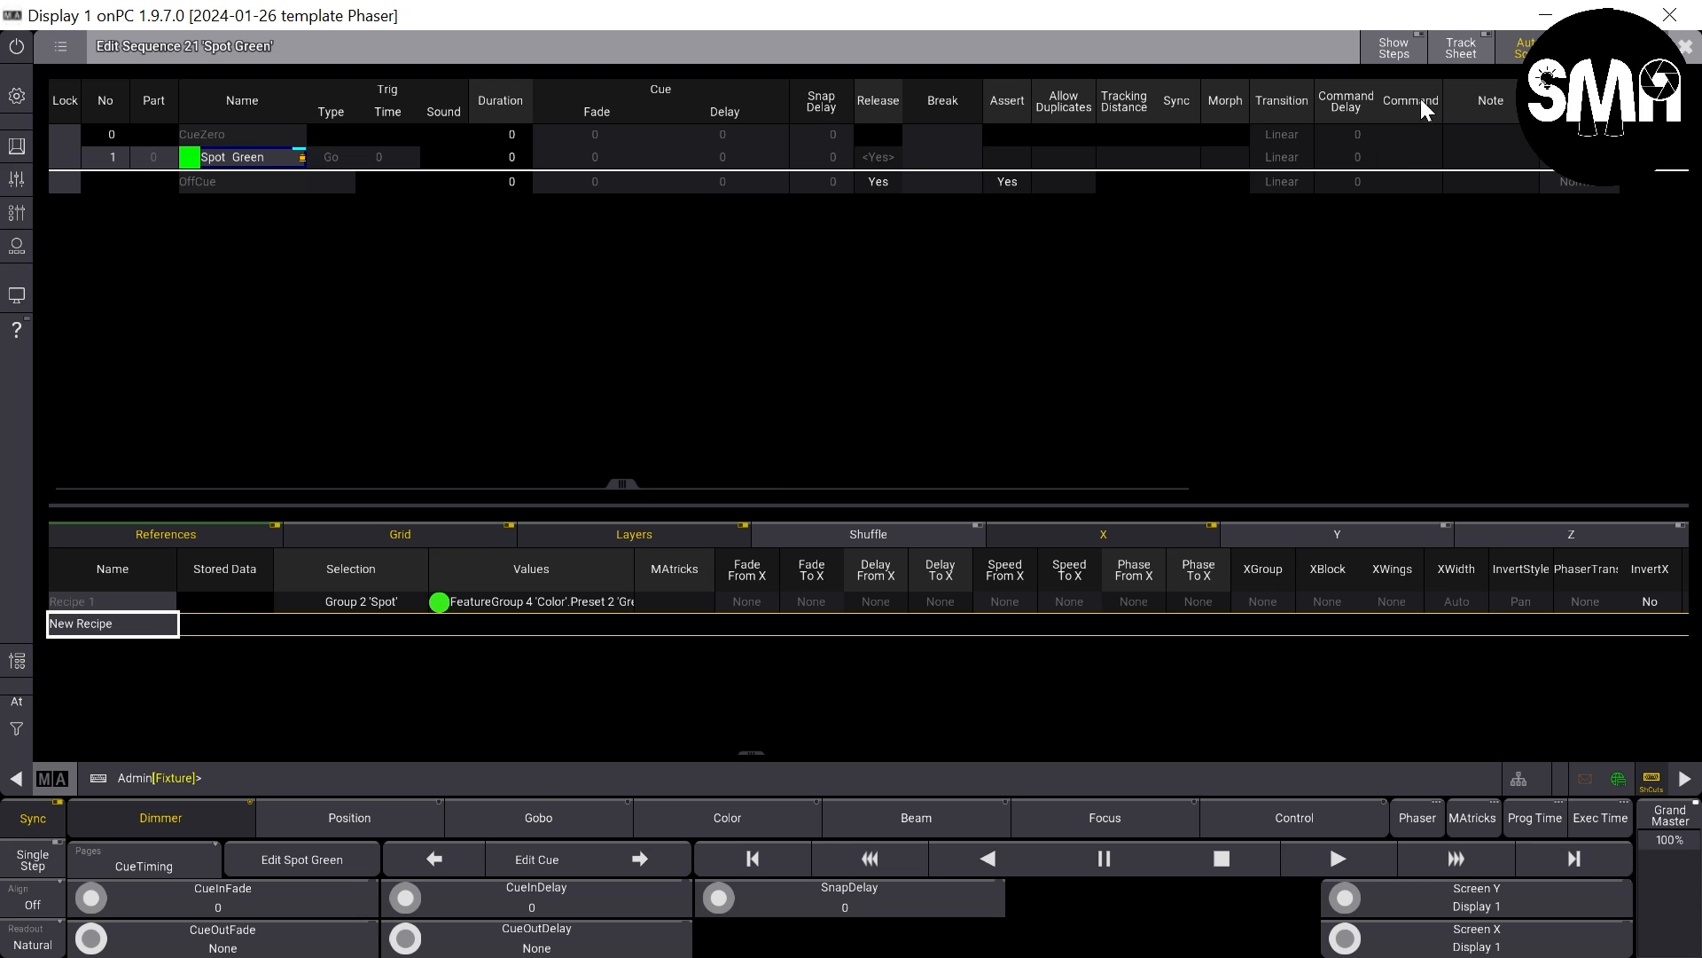
click(1685, 46)
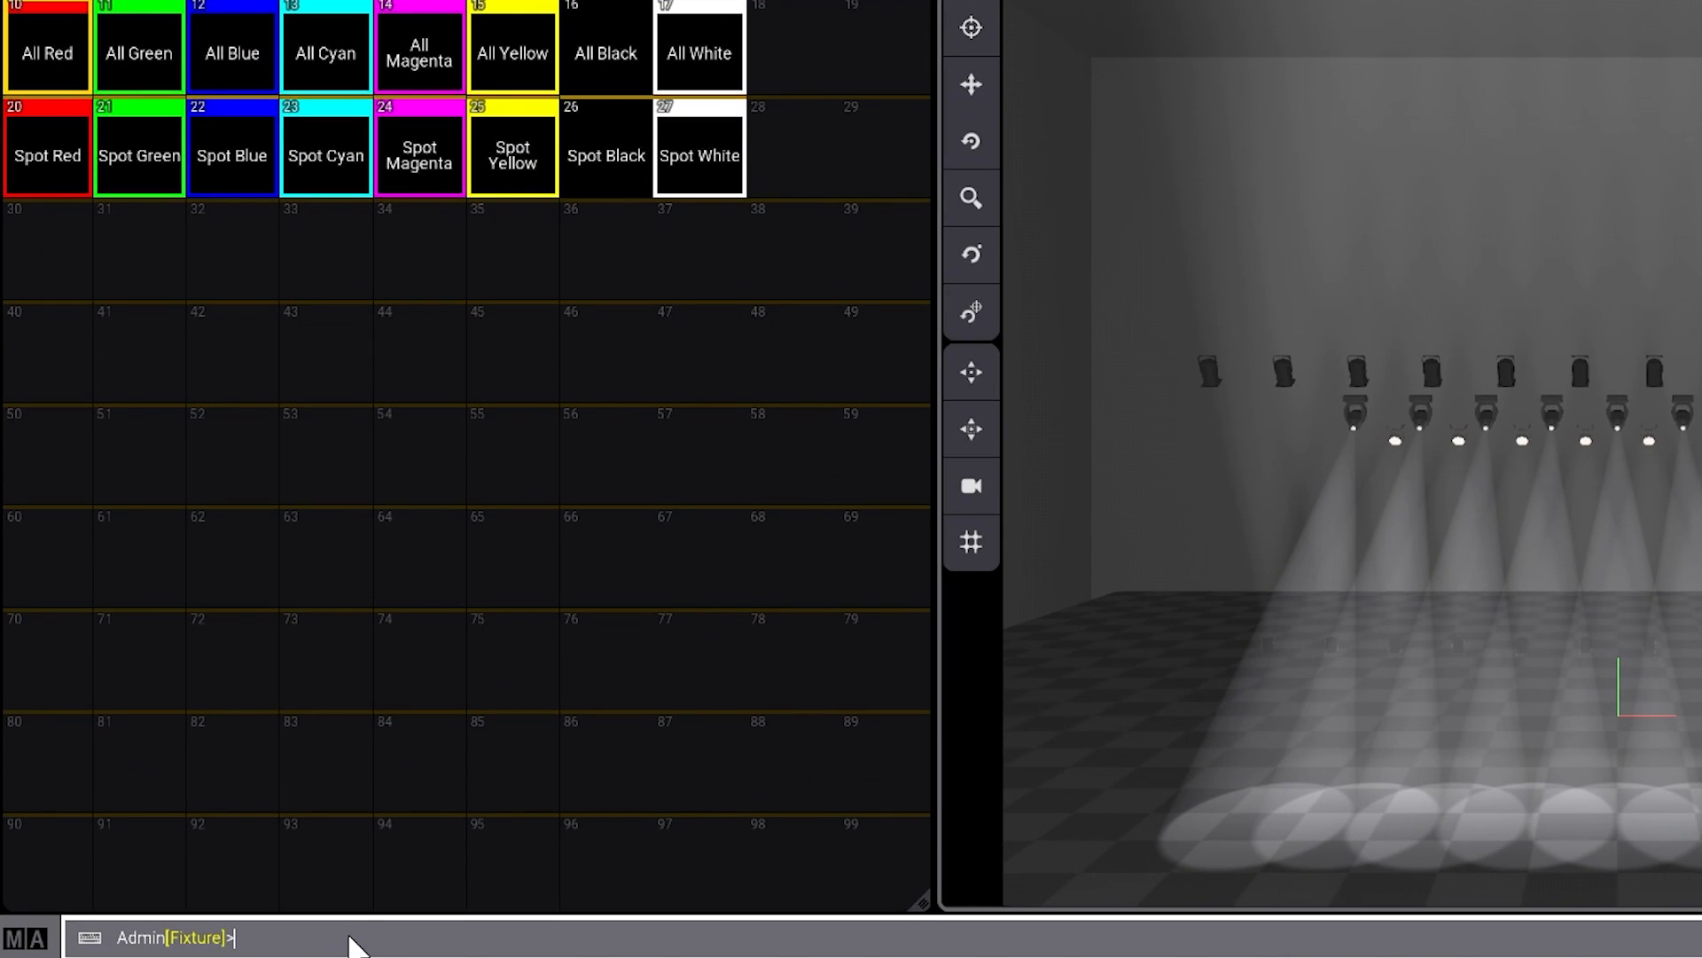
- Begin a command-line entry reading Delete Sequence 22 Thru 27, without executing it
key(Delete)
key(s)
text(22t)
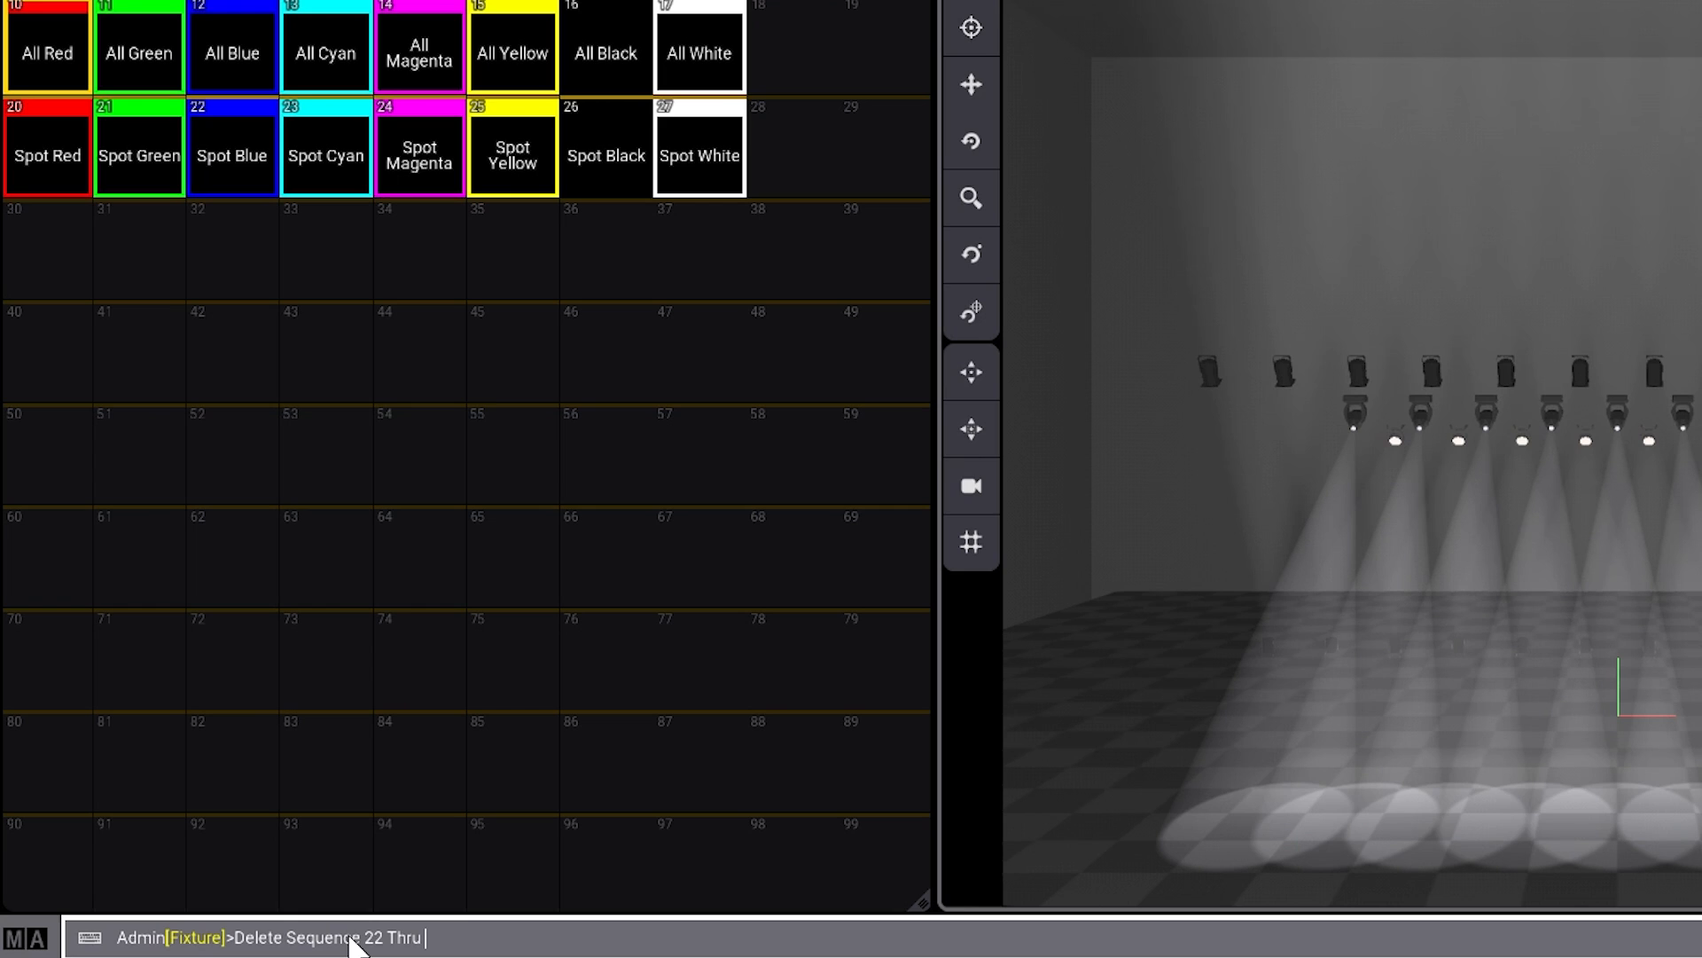
text(27)
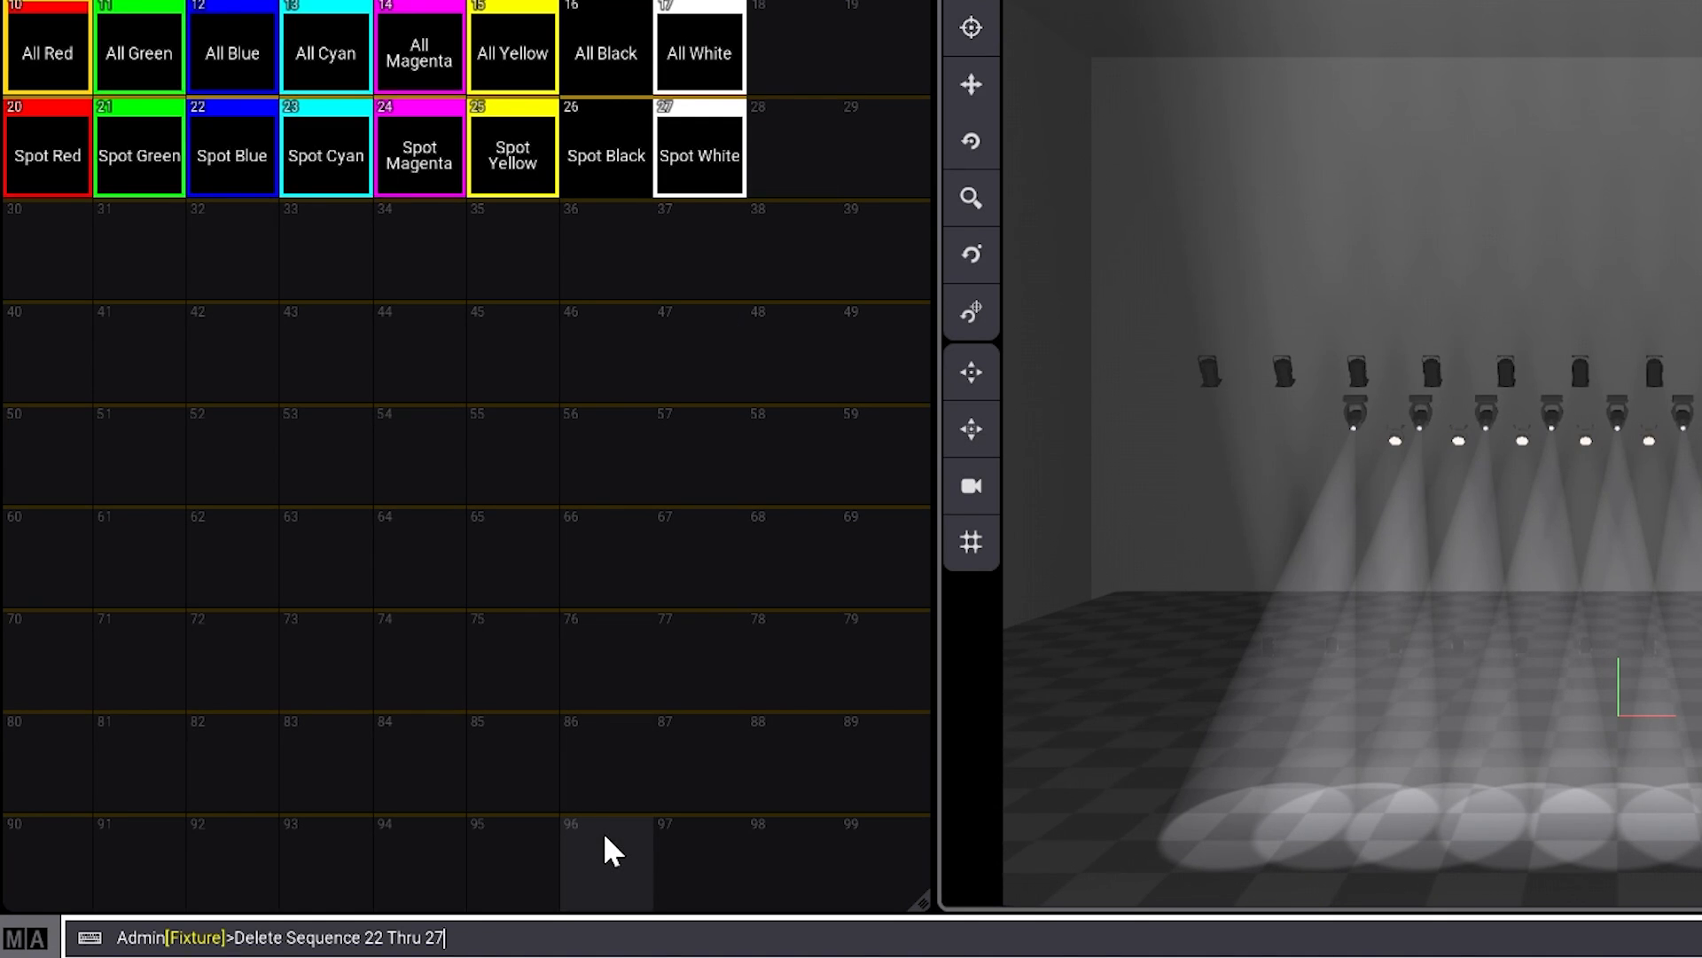
- Extend the delete command with Cue 1 Part 0.2 Thru 3 to target the Wash and LED recipes
text(Cue)
key(BackSpace)
key(BackSpace)
key(BackSpace)
text(Part)
key(BackSpace)
key(BackSpace)
key(BackSpace)
key(BackSpace)
text(Cue 1 Part)
text(0.)
text(2 Thru 3)
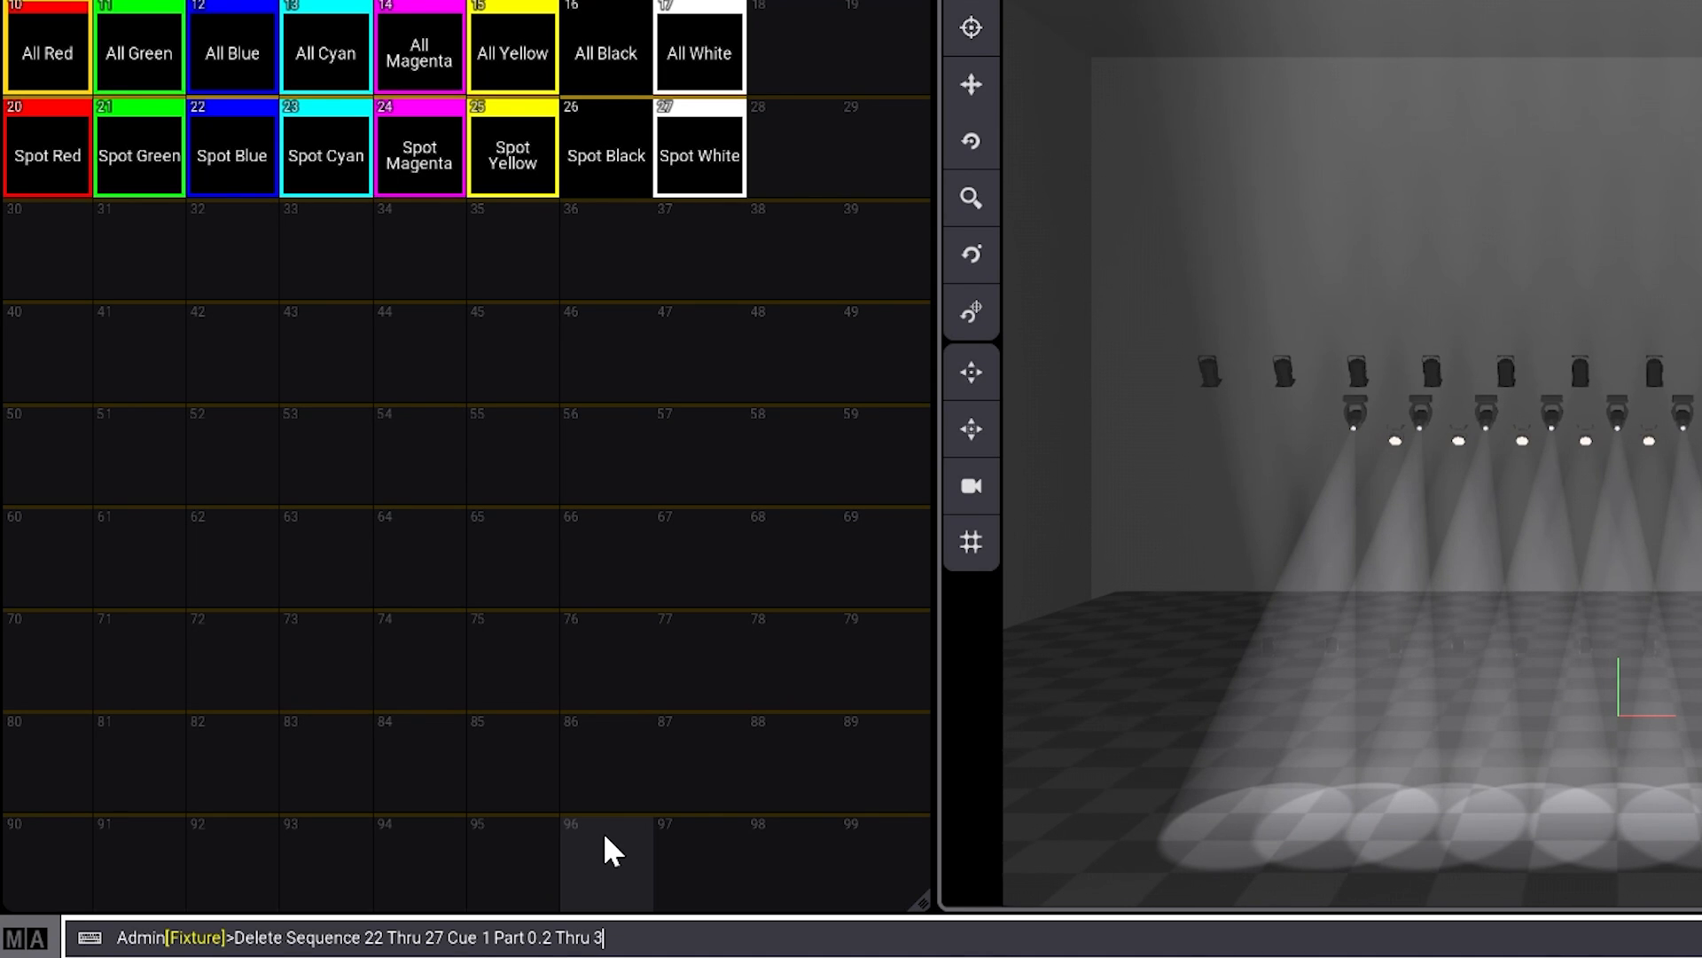
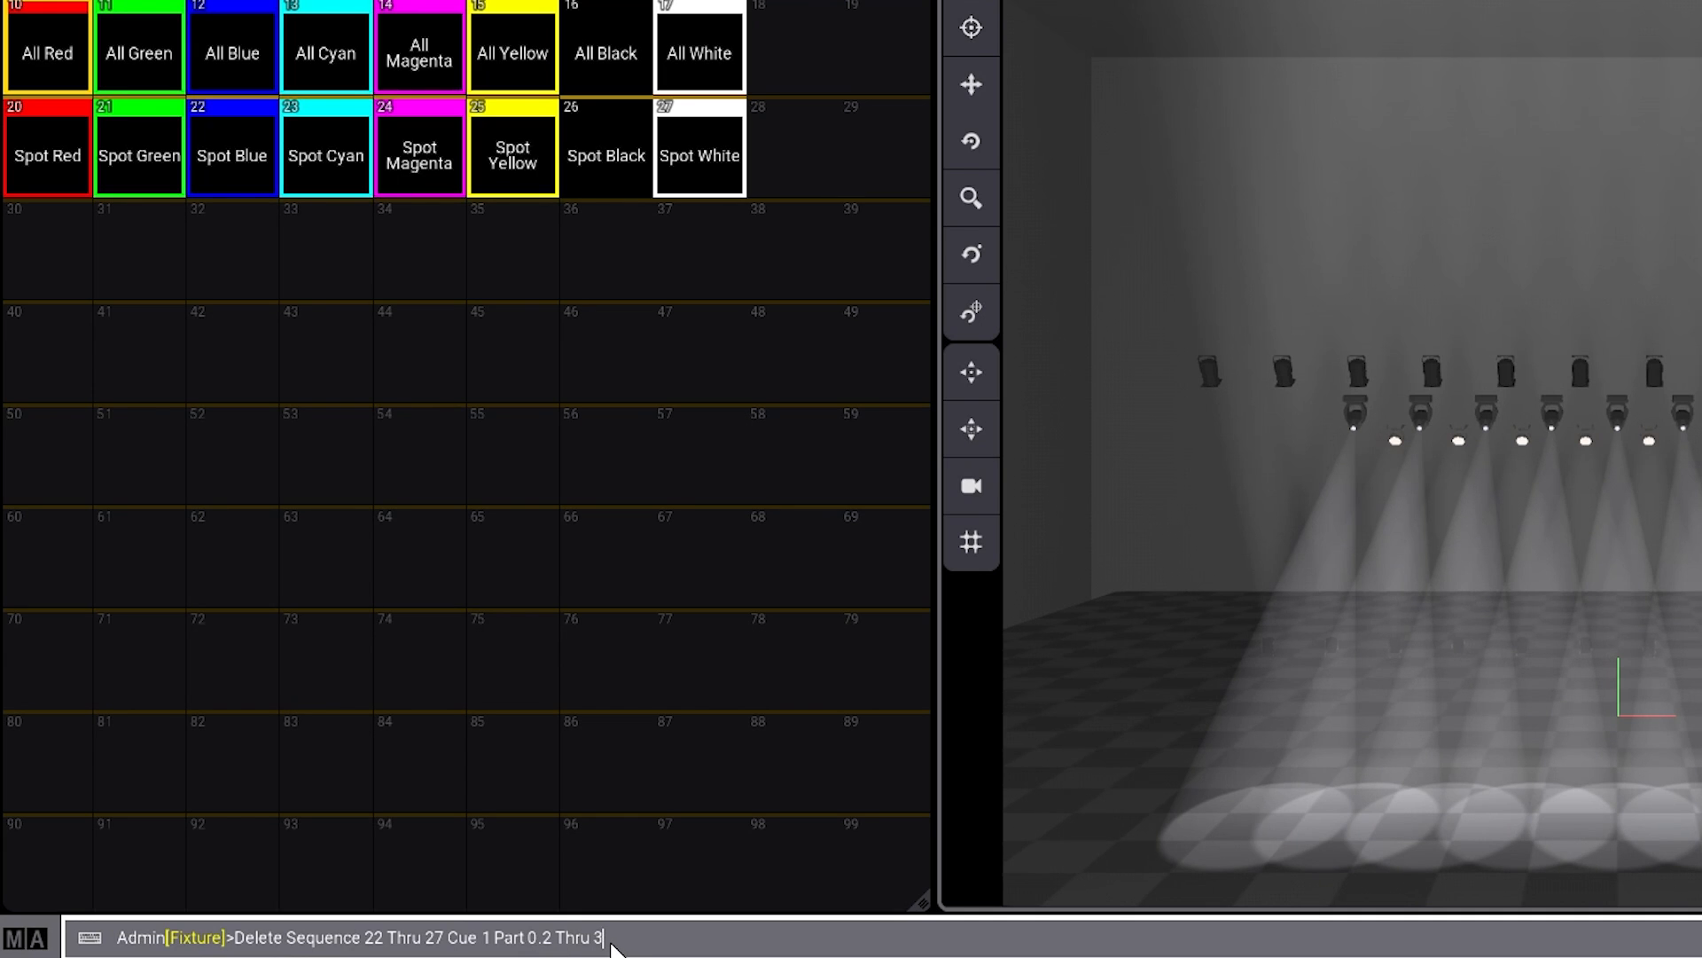
- Execute the recipe deletion for sequences 22 through 27, and open the Spot White sequence at cue 1
key(Return)
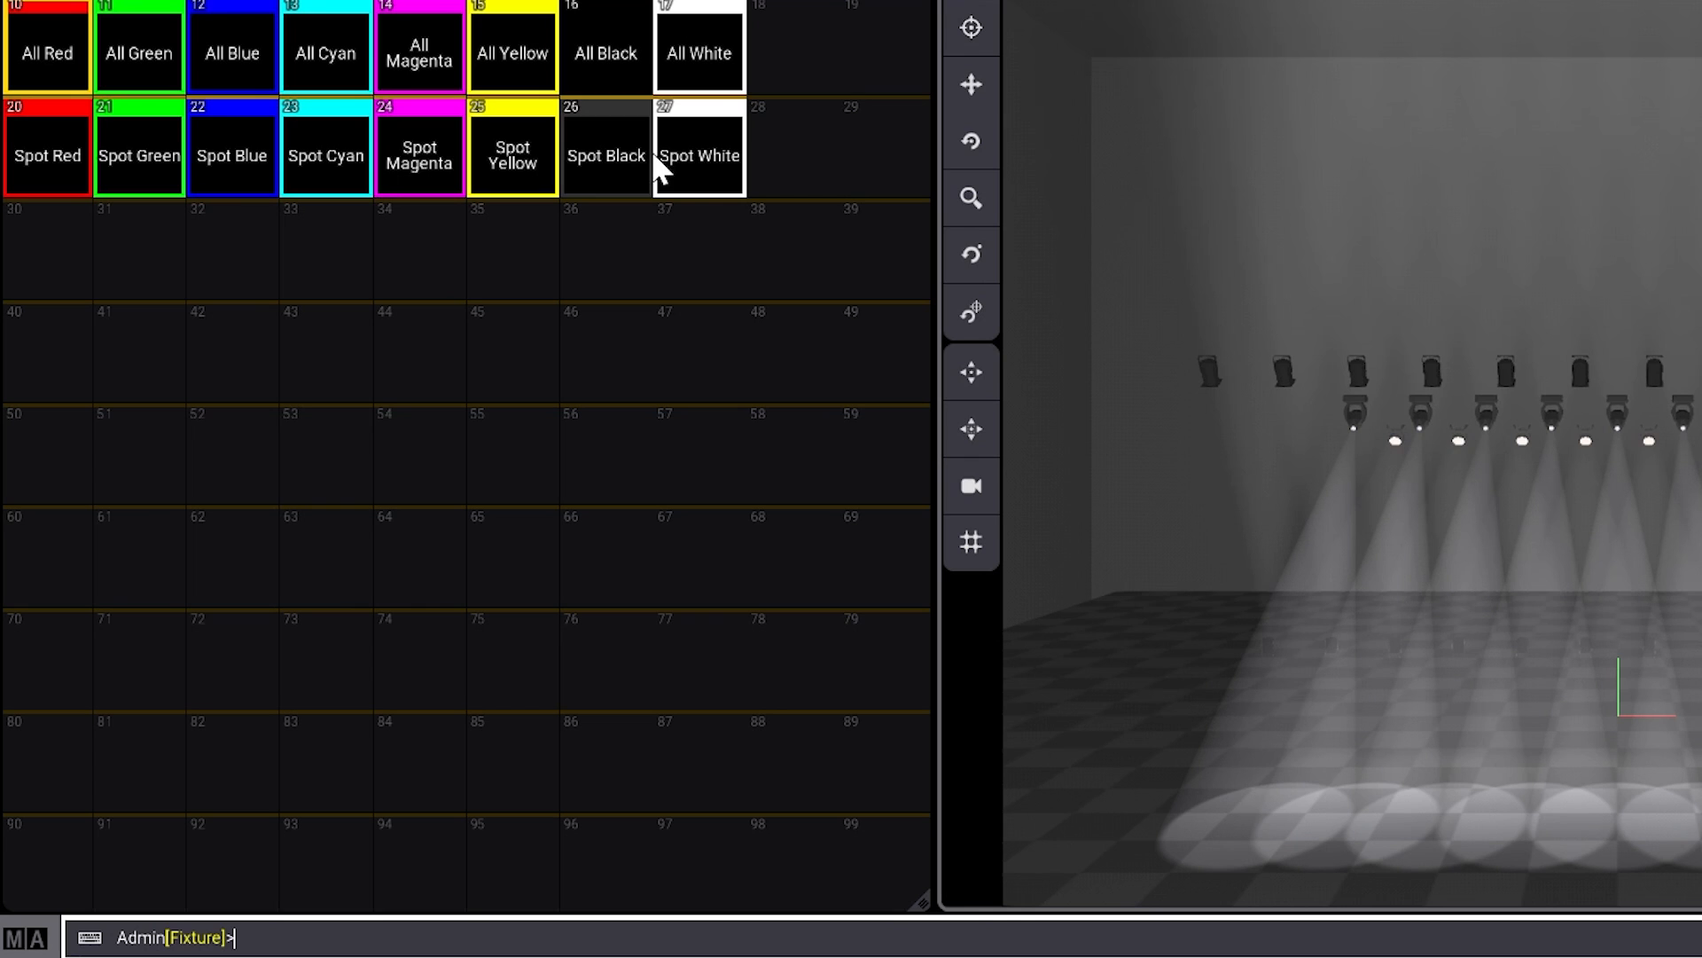
drag(699, 143, 623, 139)
click(246, 159)
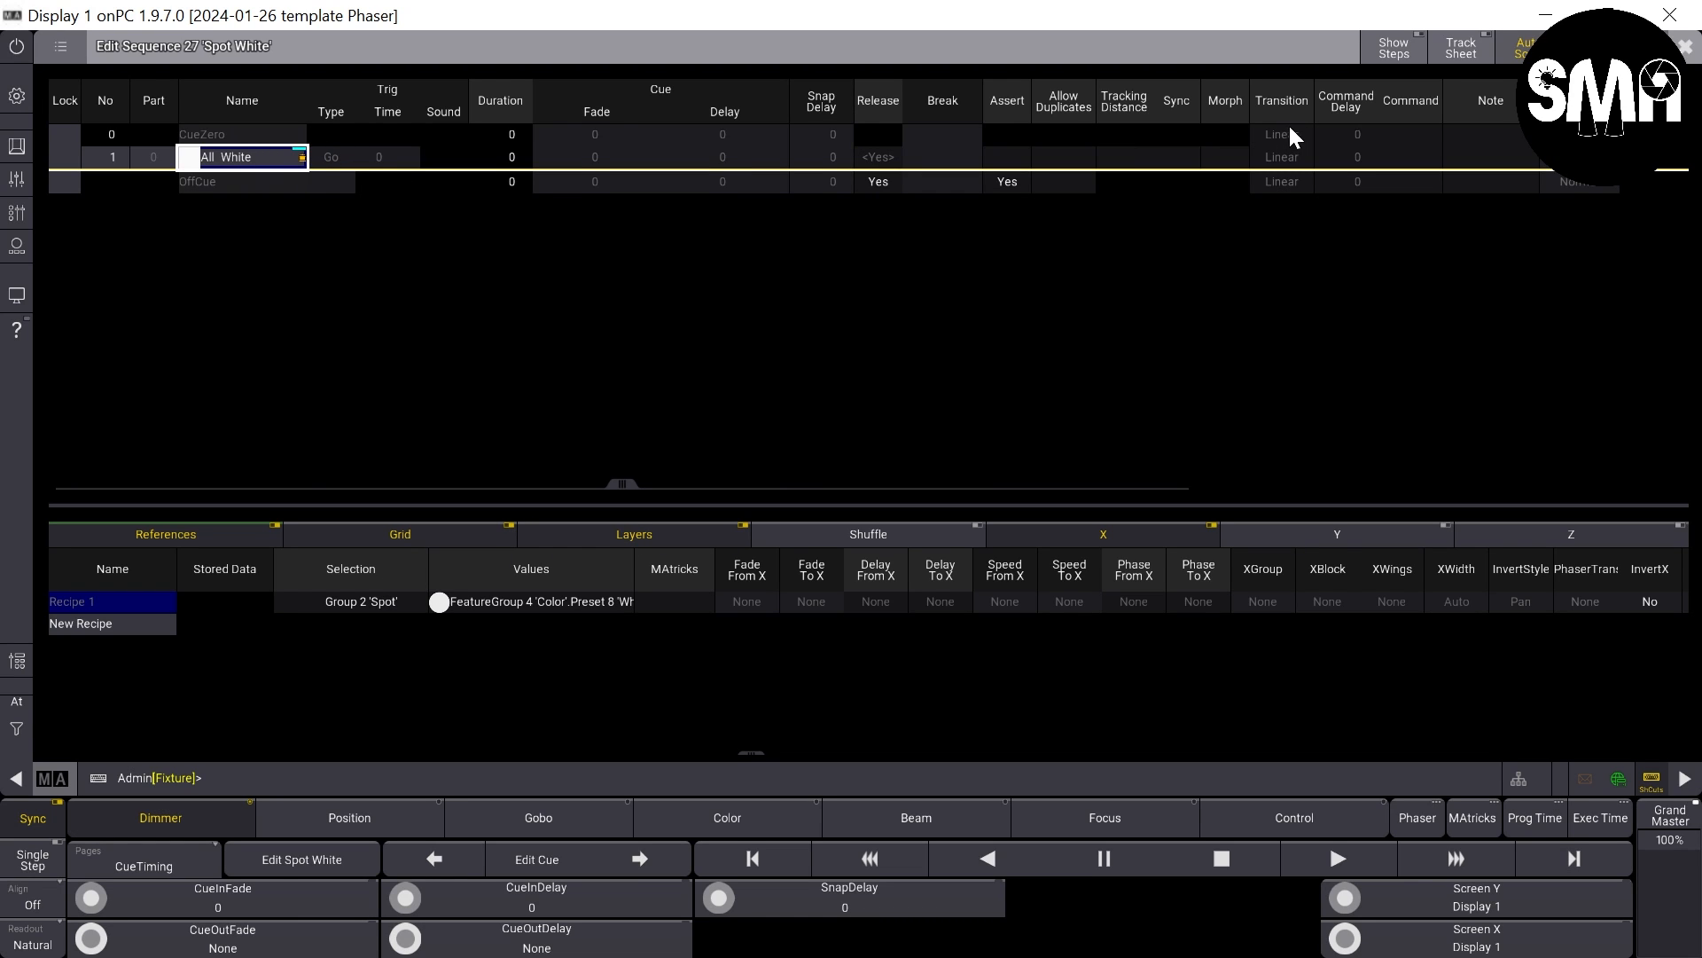
- Rename cue 1 of the Spot White sequence as Spot White and close the sequence editor
click(263, 156)
key(Right)
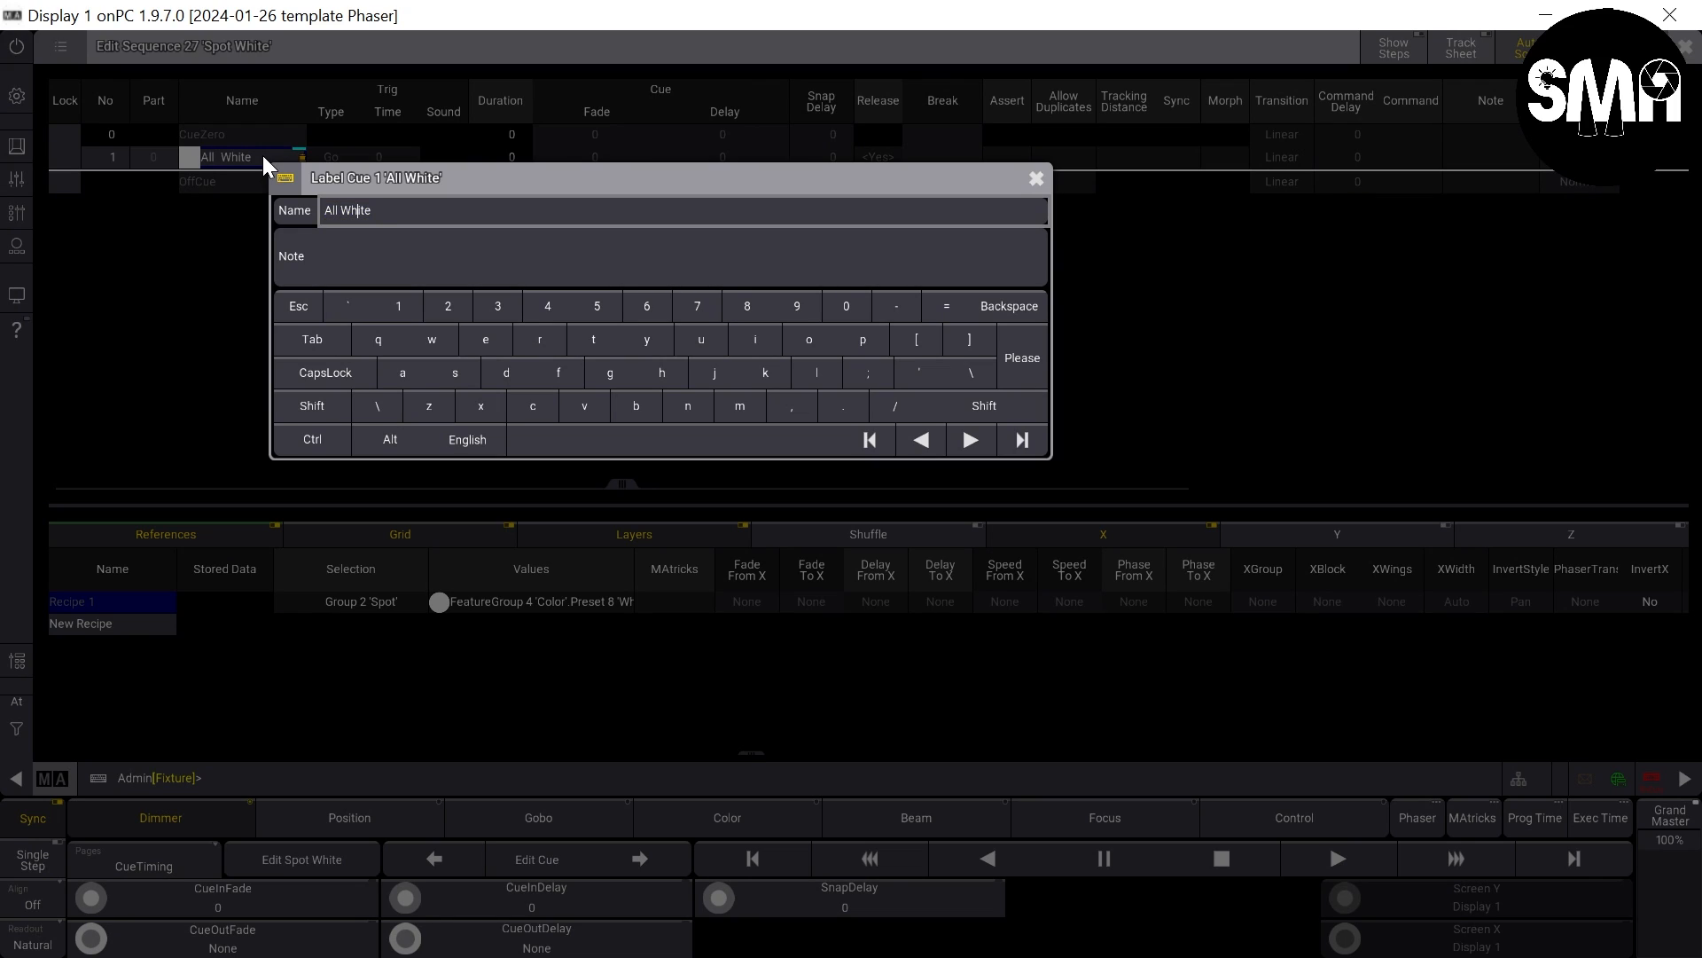
key(Home)
key(Delete)
key(Delete)
key(Delete)
key(Delete)
text(Spot)
key(Return)
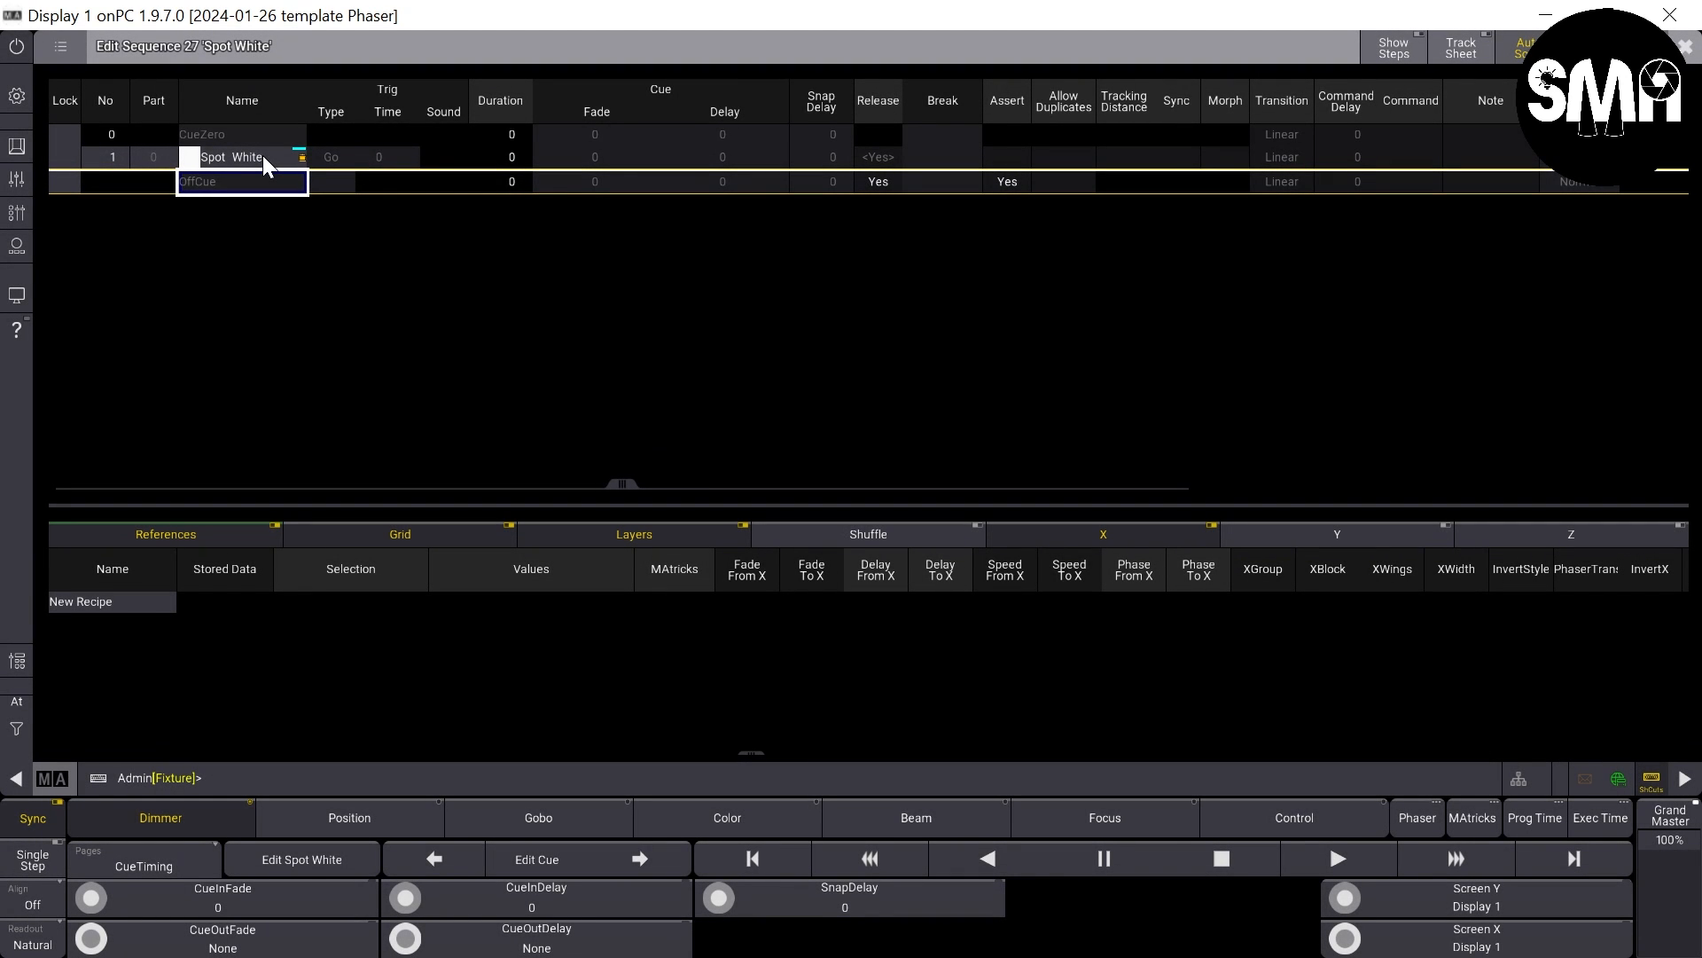
click(262, 156)
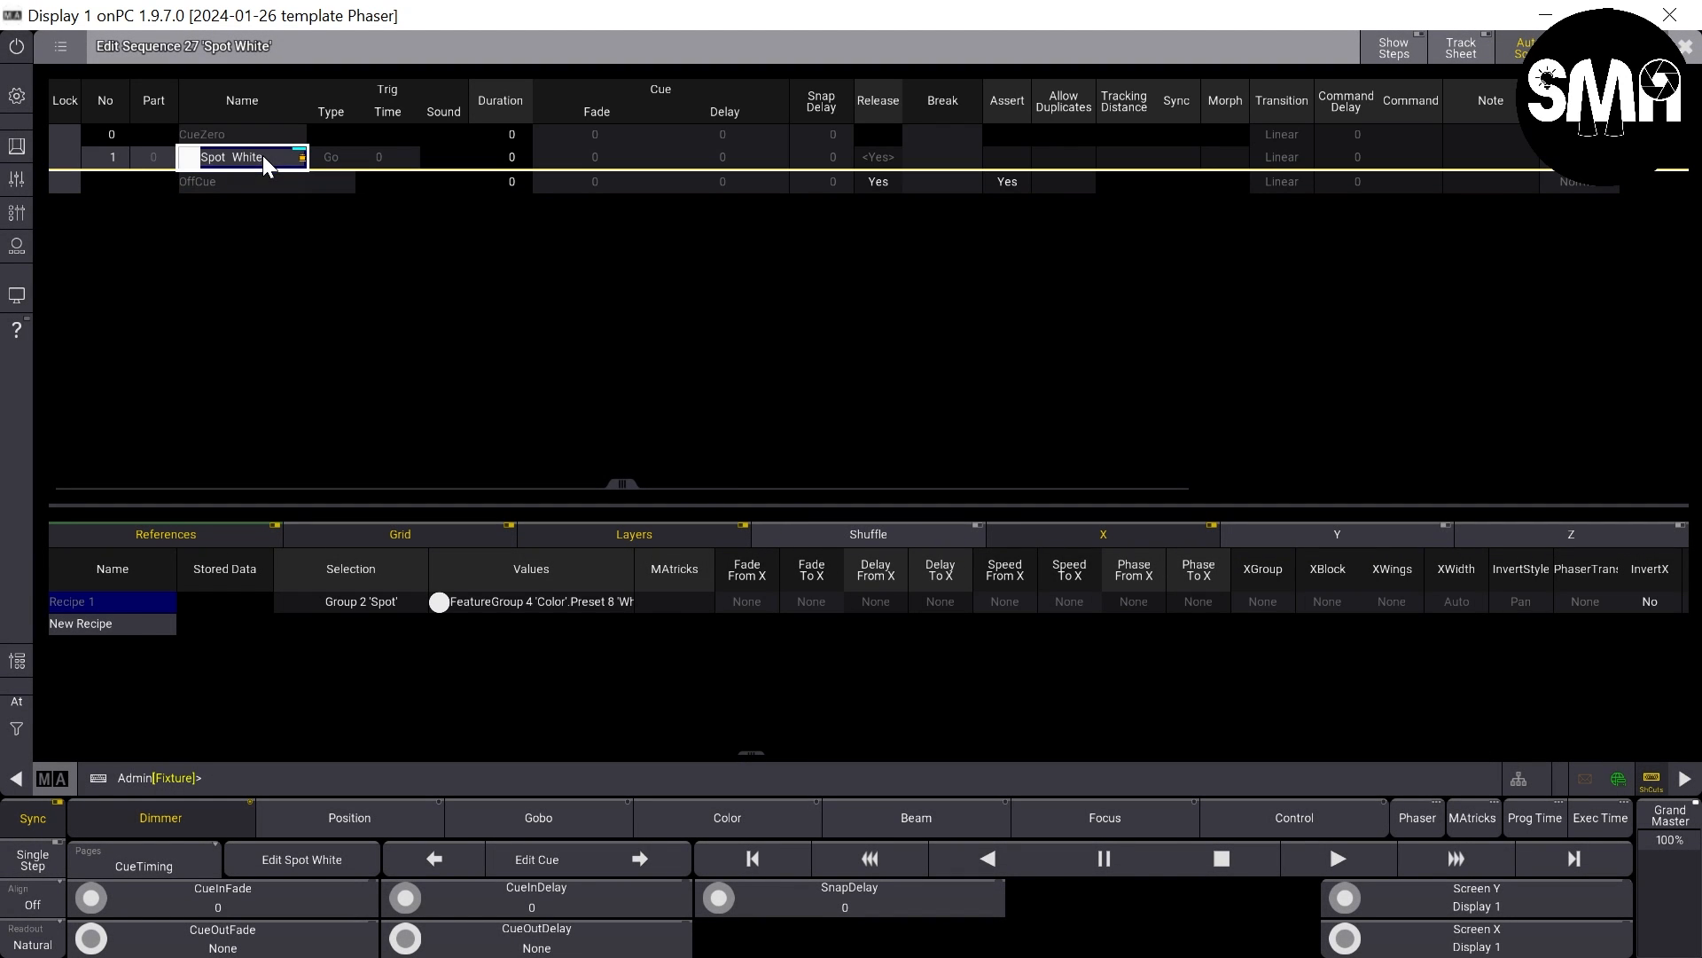
click(1694, 52)
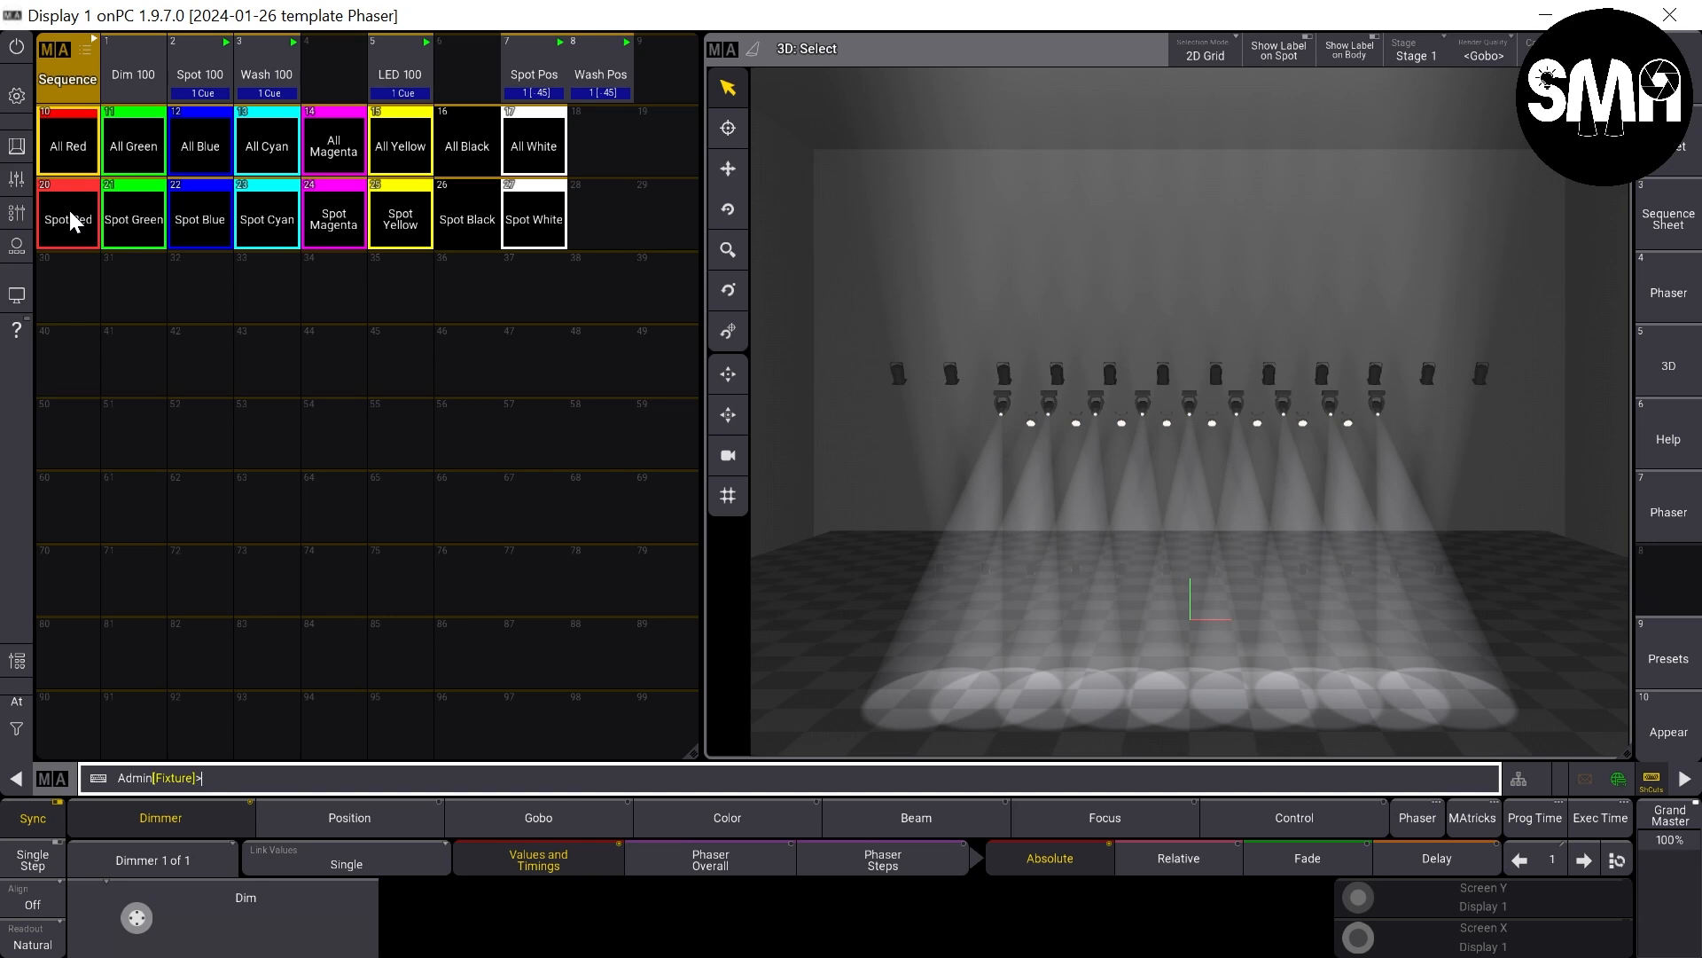
- Copy sequences 10 through 17 to the row starting at sequence 30
key(c)
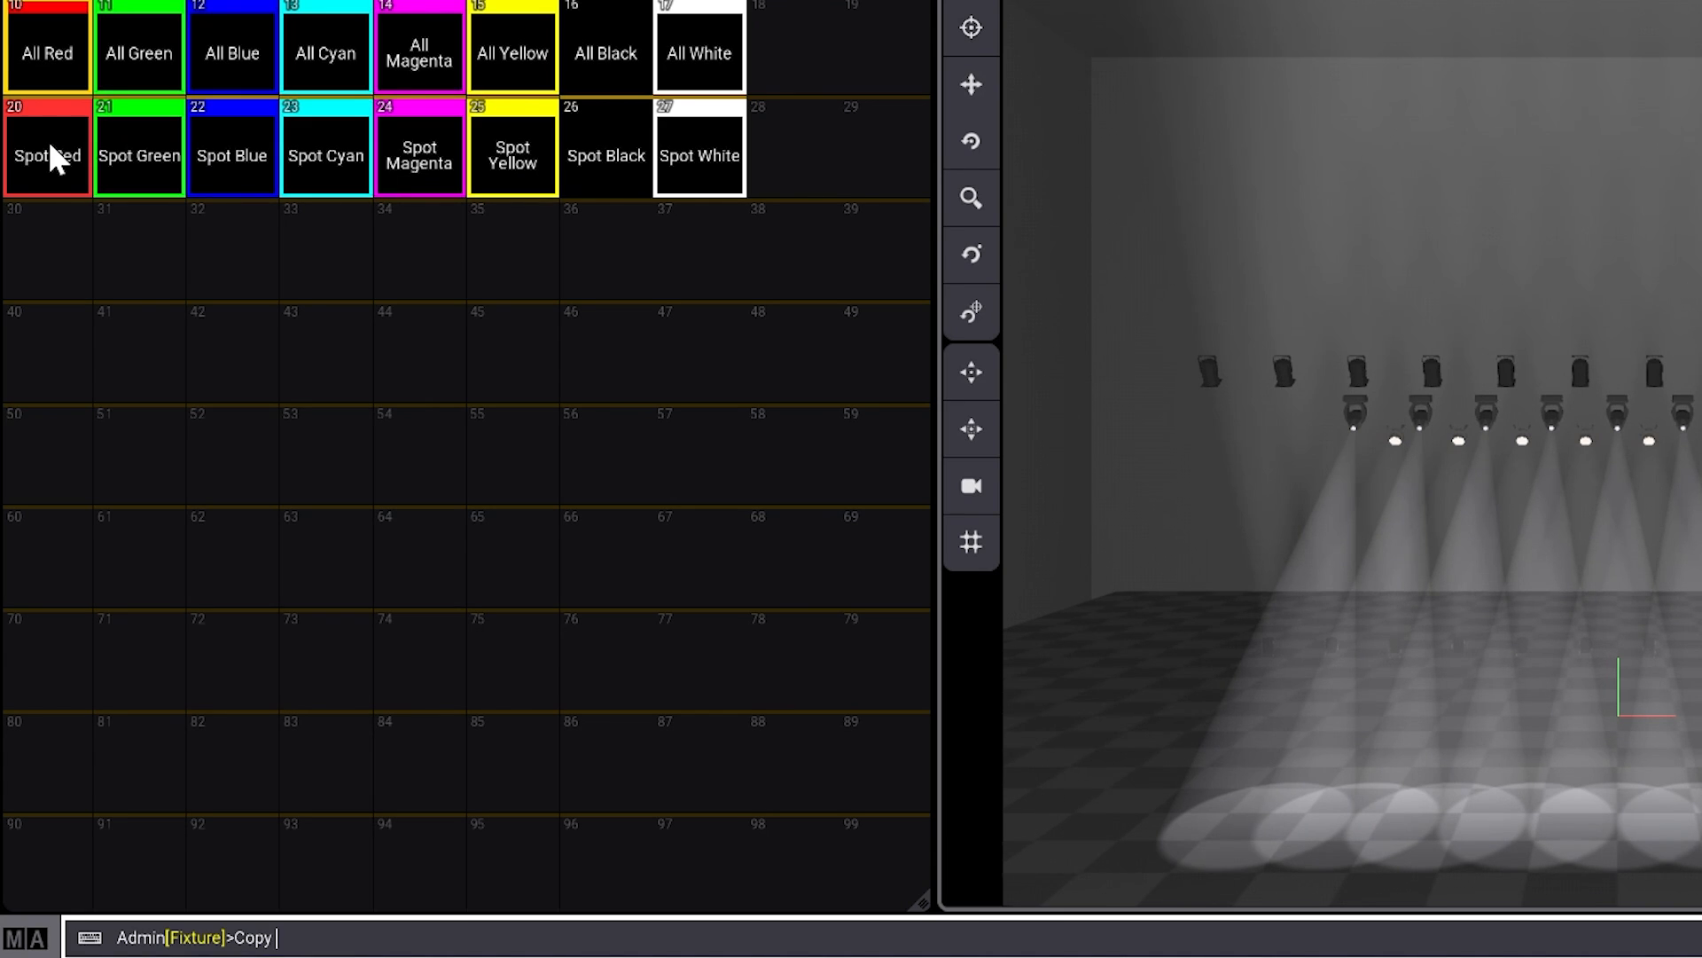
text(Sequence 10 Thru 17 At Sequence)
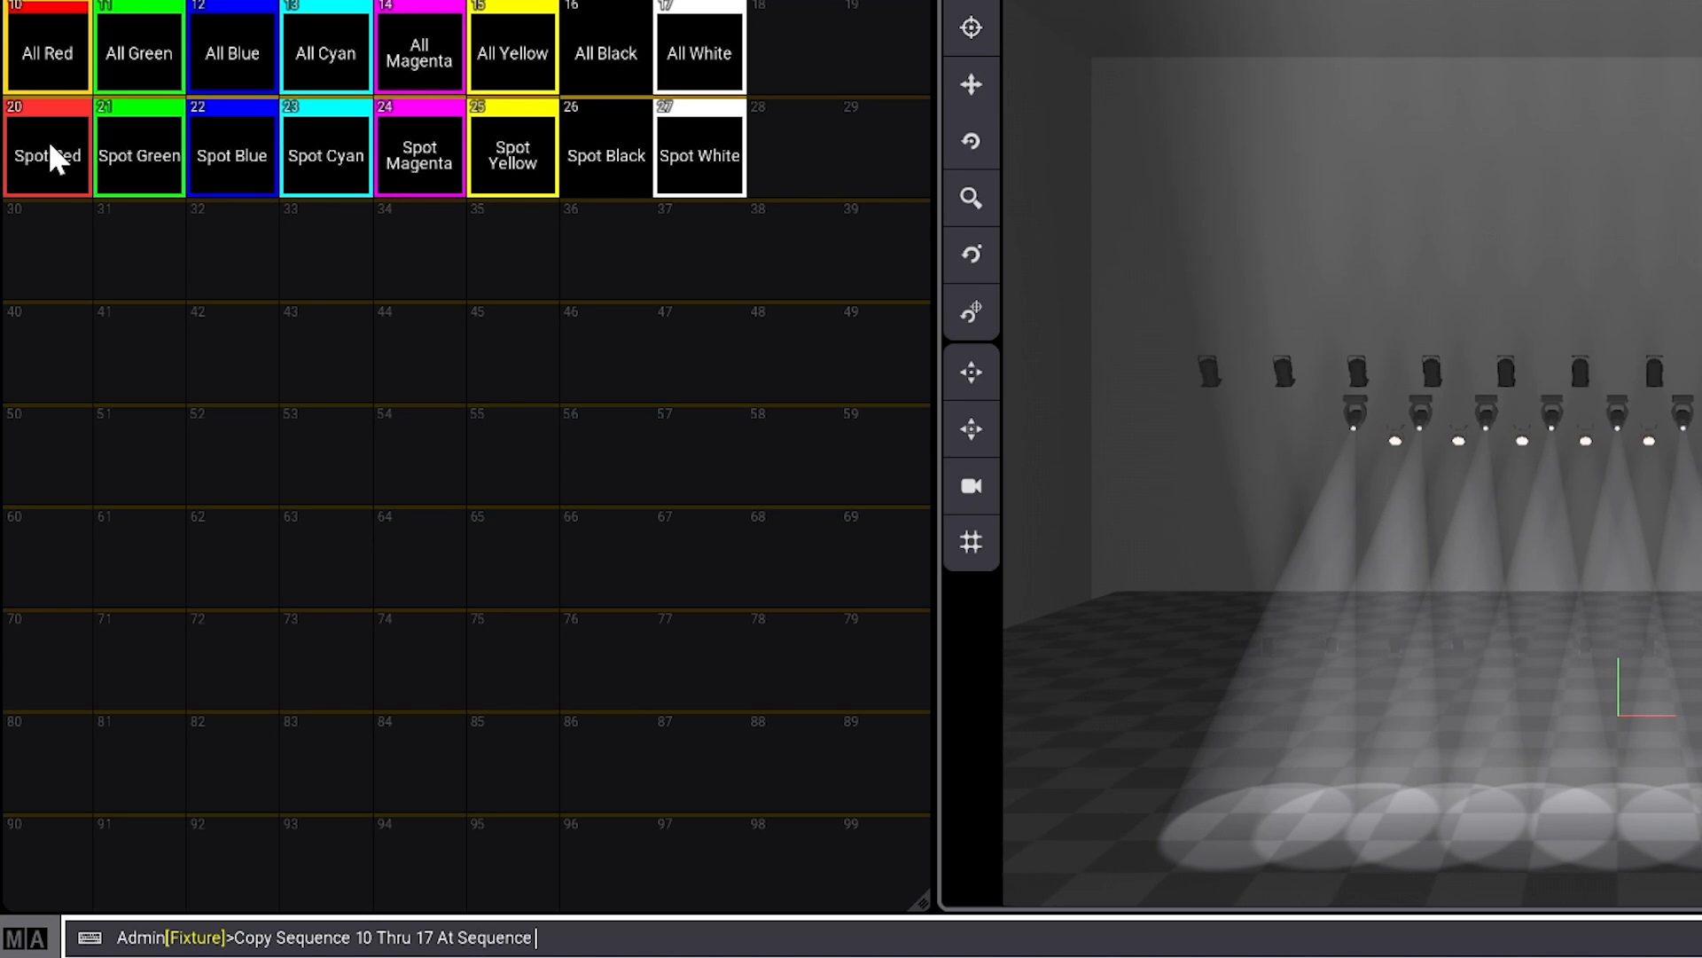
text( 30)
key(Return)
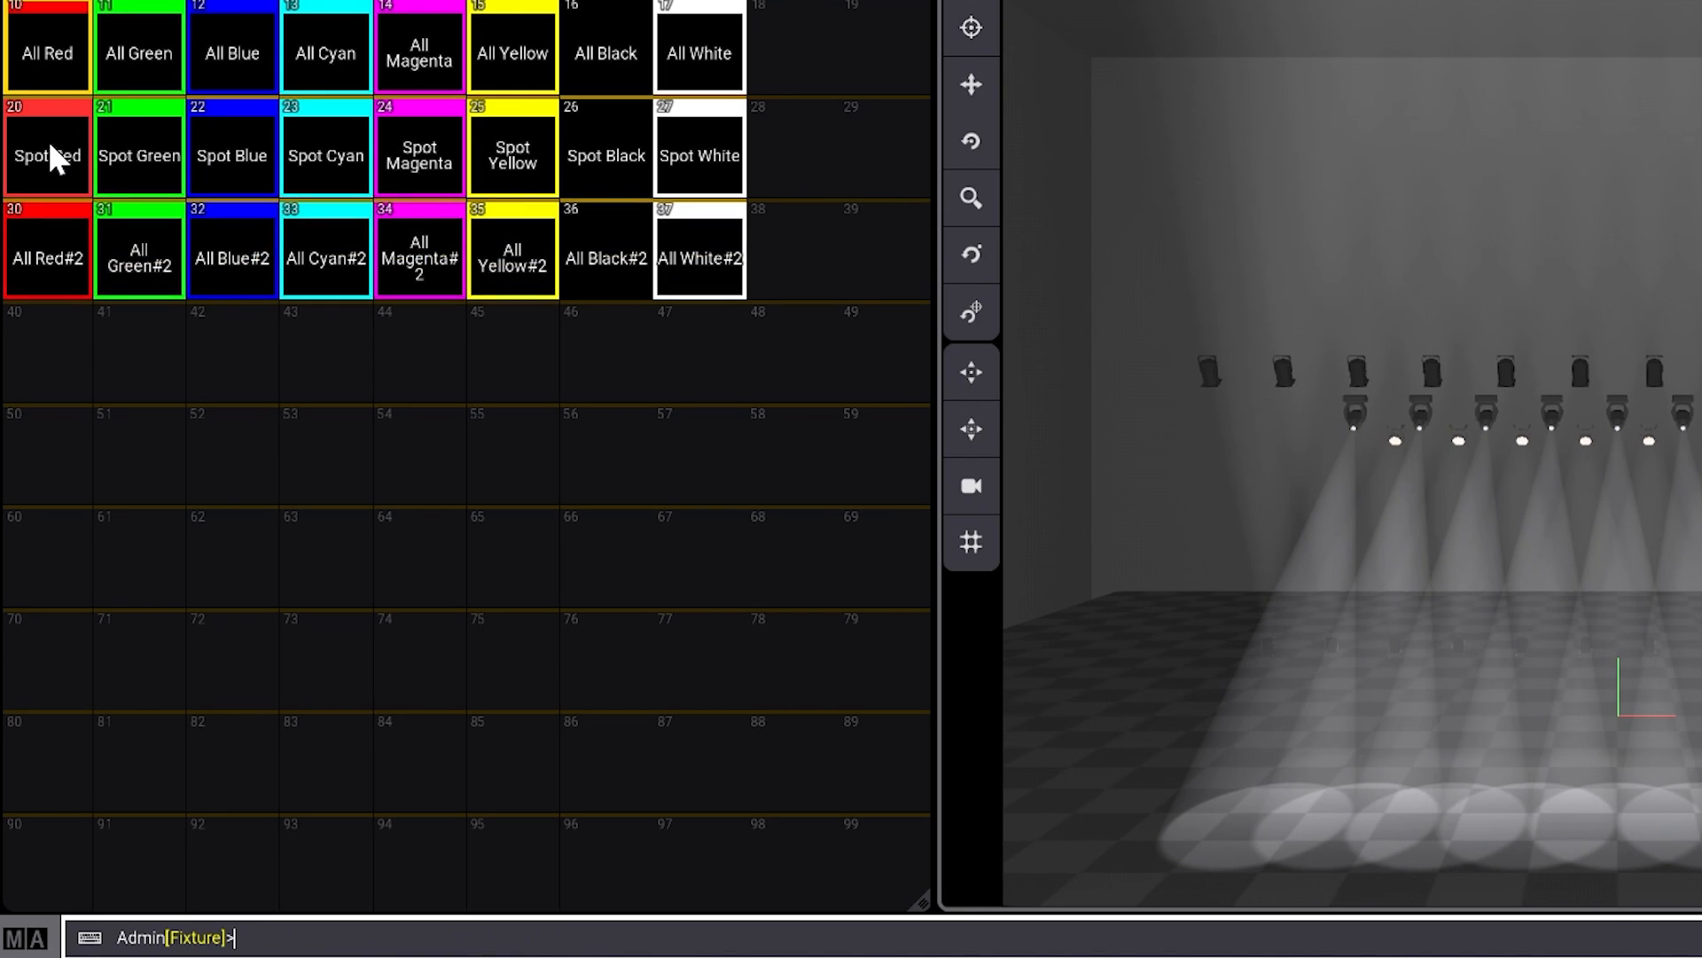
- Rename sequence 30, the All Red copy, as Wash Red
right_click(40, 253)
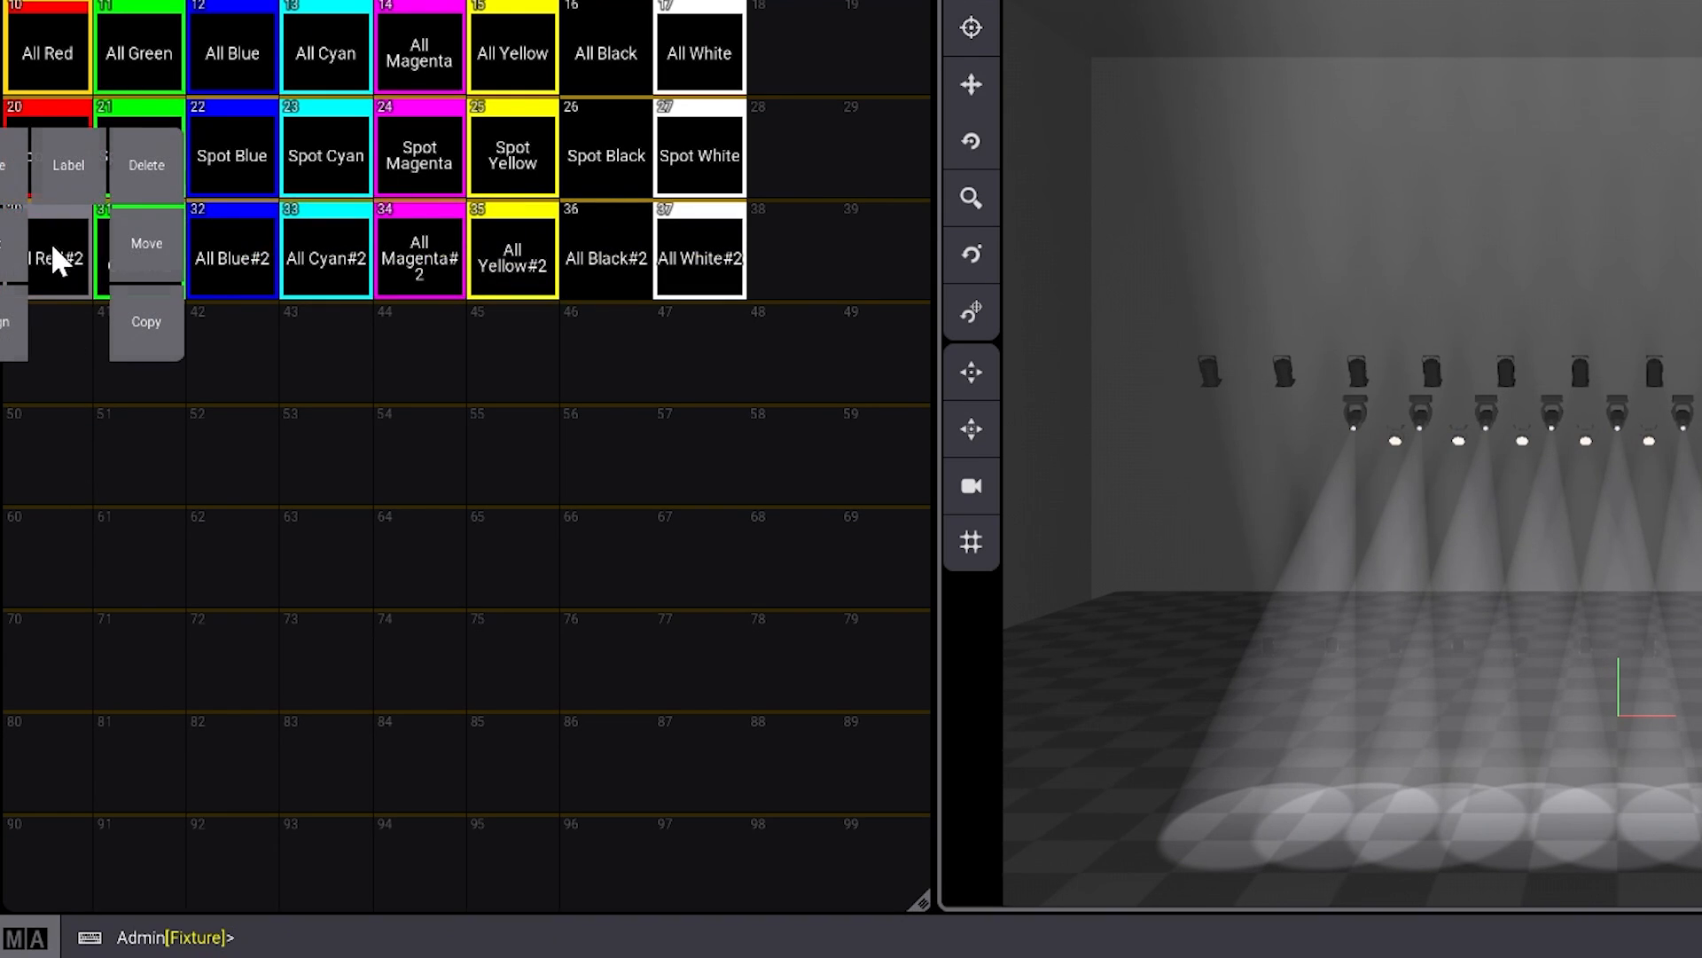
click(58, 153)
key(End)
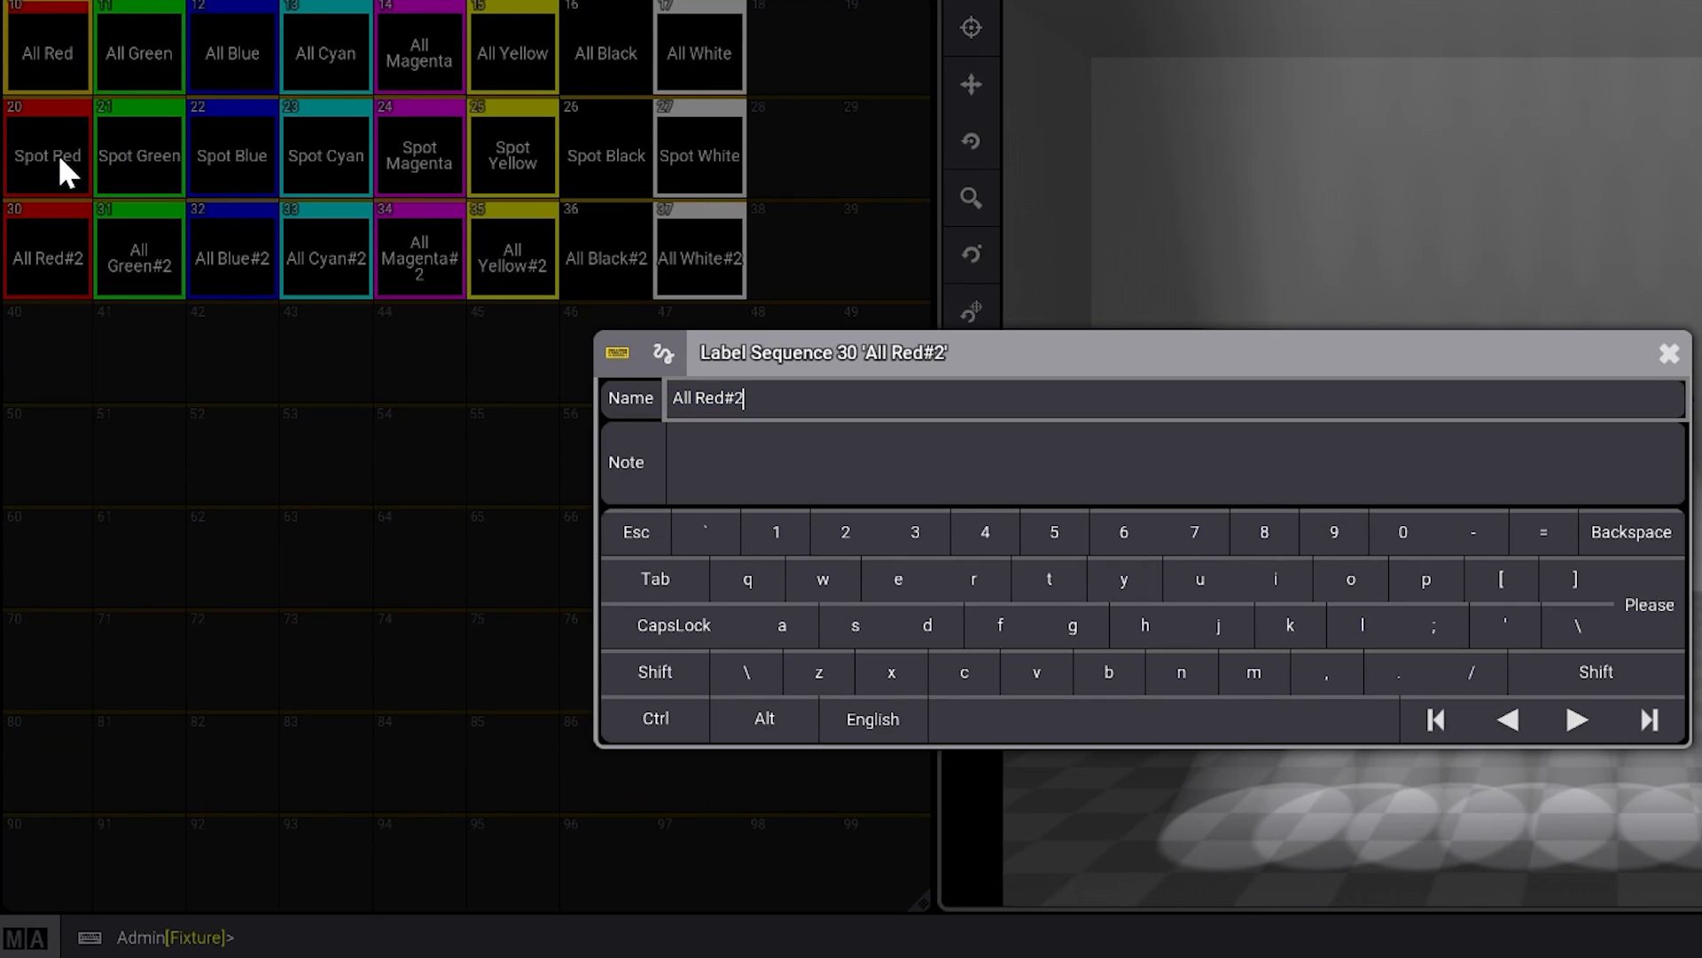
key(BackSpace)
key(BackSpace)
- Rename sequence 31, the All Green copy, as Wash Green
key(BackSpace)
key(BackSpace)
key(BackSpace)
key(BackSpace)
text(Wash)
key(Return)
right_click(141, 275)
click(141, 165)
key(End)
key(BackSpace)
key(BackSpace)
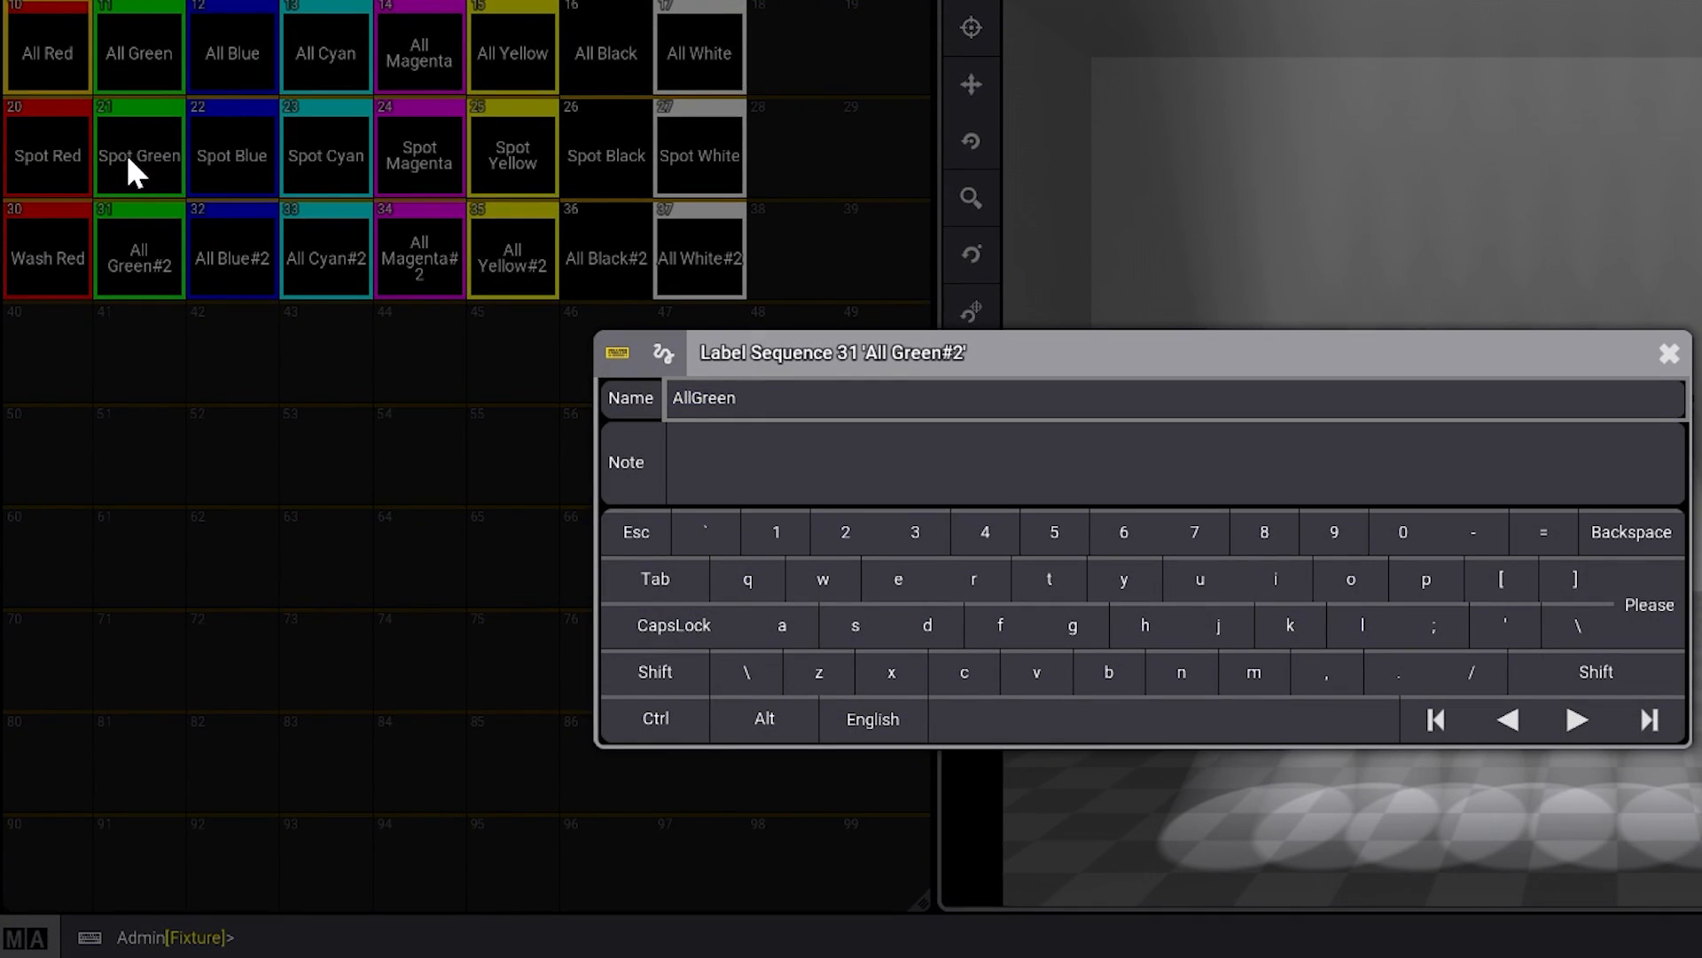
- Rename sequence 32, the All Blue copy, as Wash Blue
key(BackSpace)
key(BackSpace)
key(BackSpace)
key(BackSpace)
text(Wash)
key(Return)
right_click(213, 209)
click(236, 156)
key(End)
key(BackSpace)
key(BackSpace)
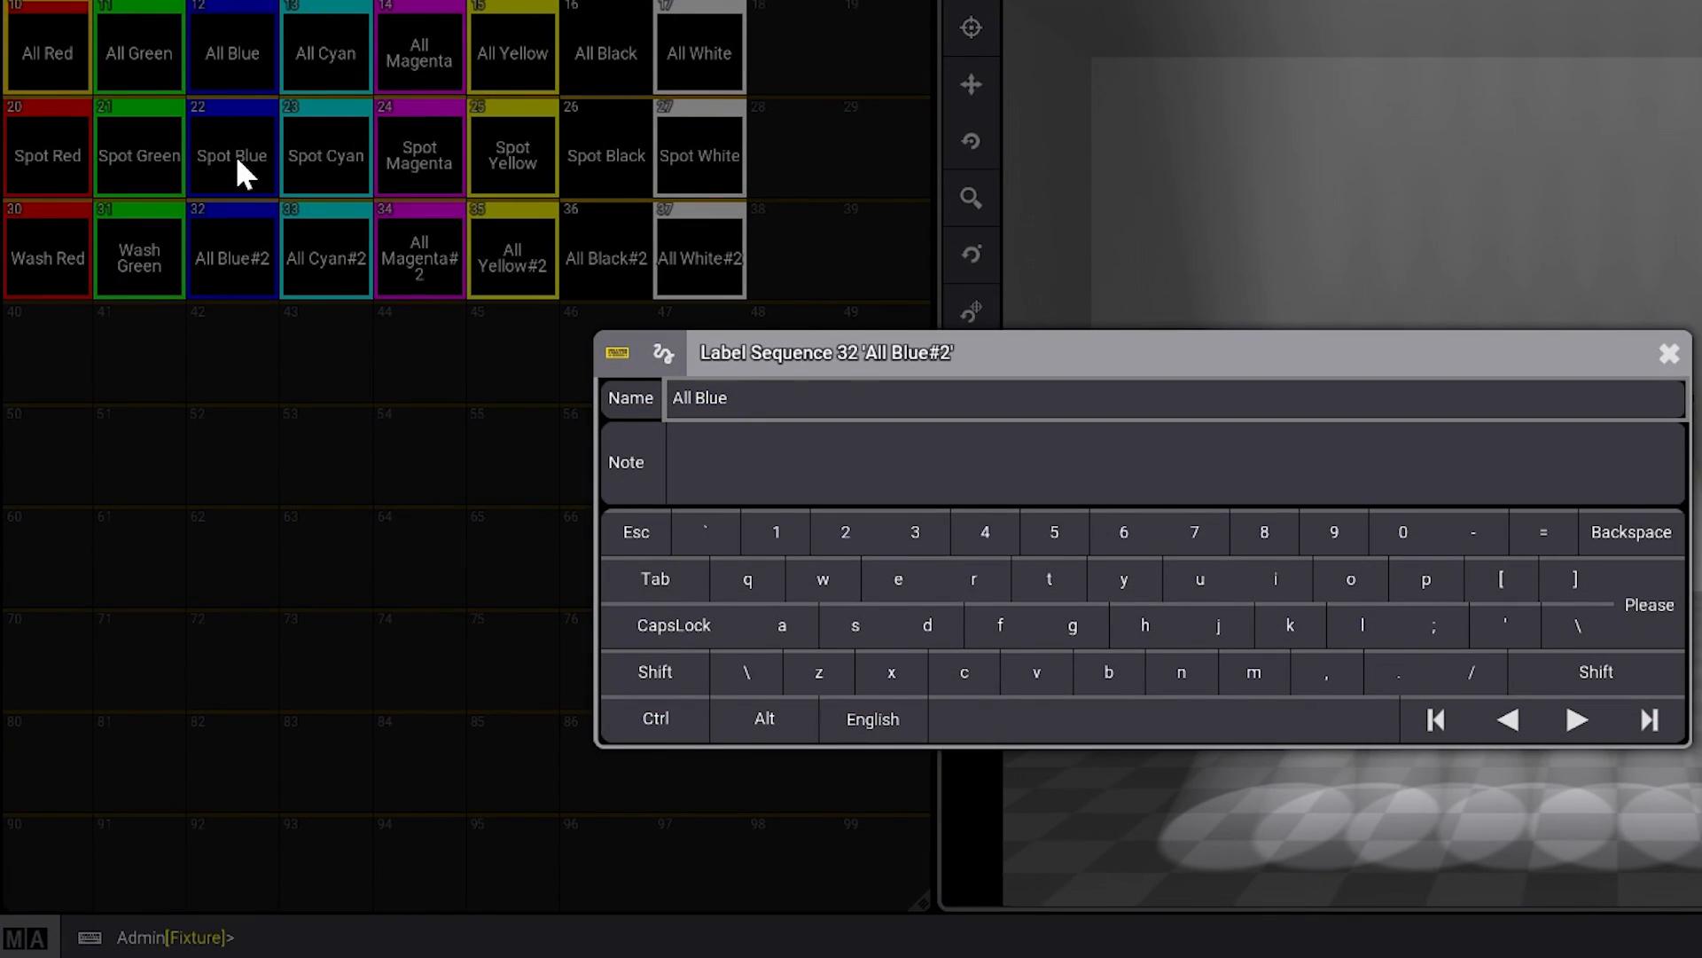
- Rename sequence 33, the All Cyan copy, as Wash Cyan
key(BackSpace)
key(BackSpace)
key(BackSpace)
key(BackSpace)
text(Wash)
key(Return)
right_click(324, 213)
click(328, 147)
key(End)
- Rename sequence 34, the All Magenta copy, as Wash Magenta
key(BackSpace)
key(BackSpace)
key(BackSpace)
key(BackSpace)
key(BackSpace)
key(BackSpace)
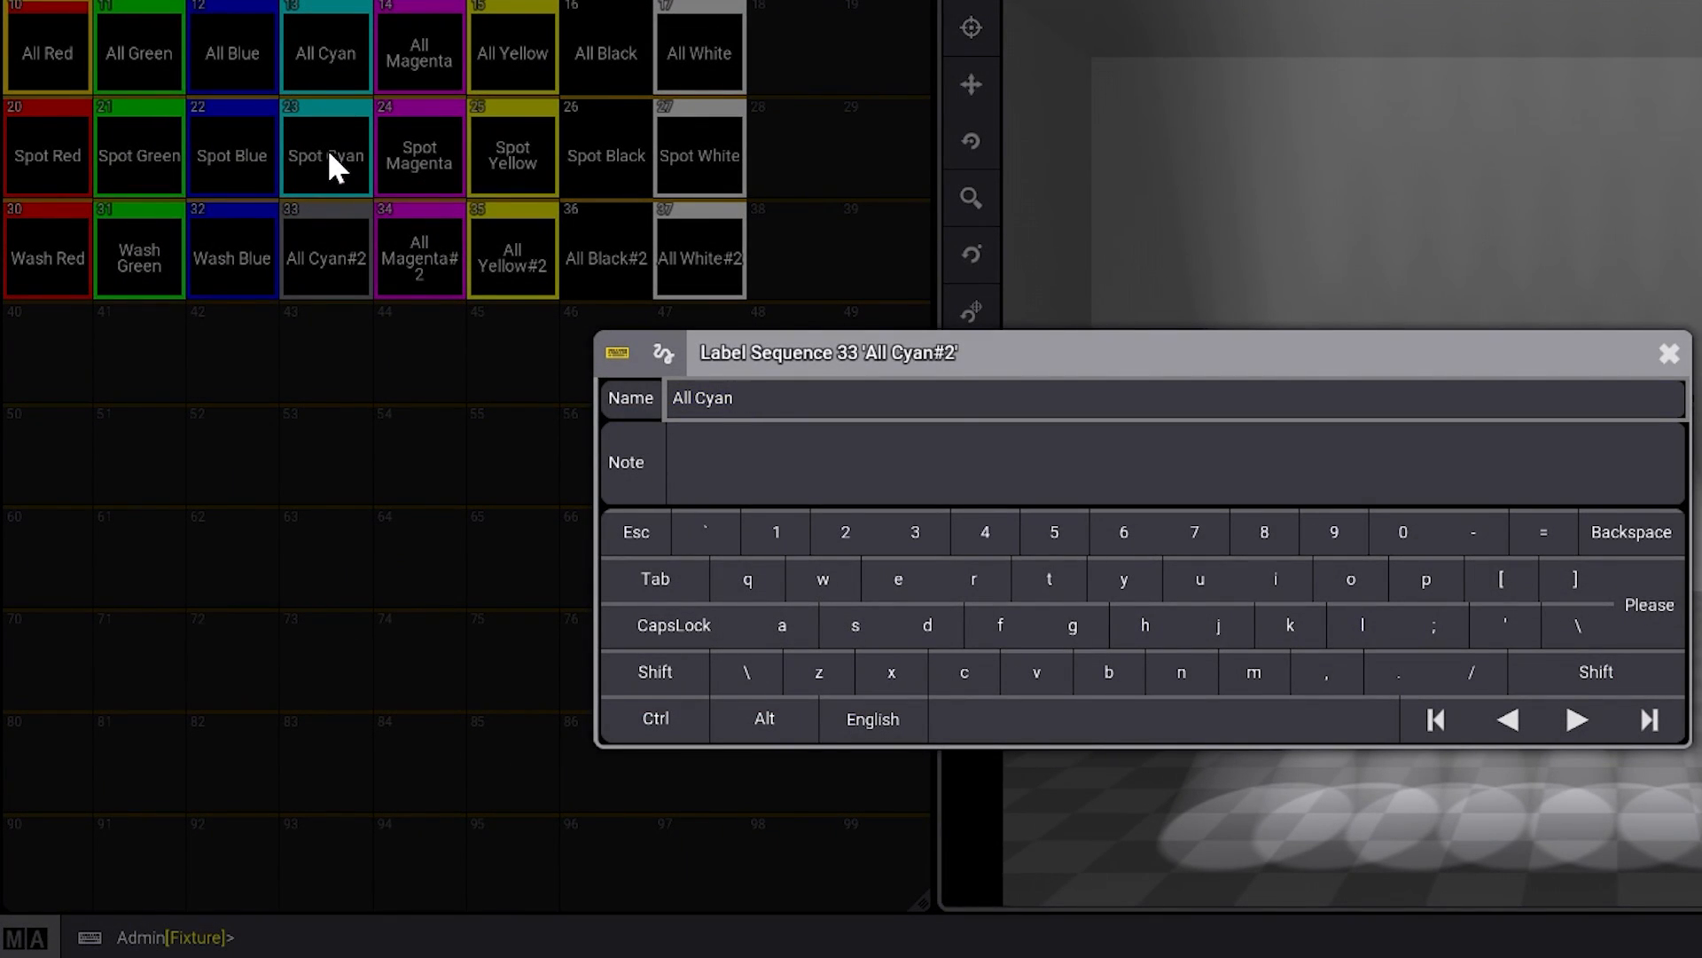
text(Wash)
key(Return)
right_click(415, 213)
click(411, 162)
key(End)
key(BackSpace)
key(BackSpace)
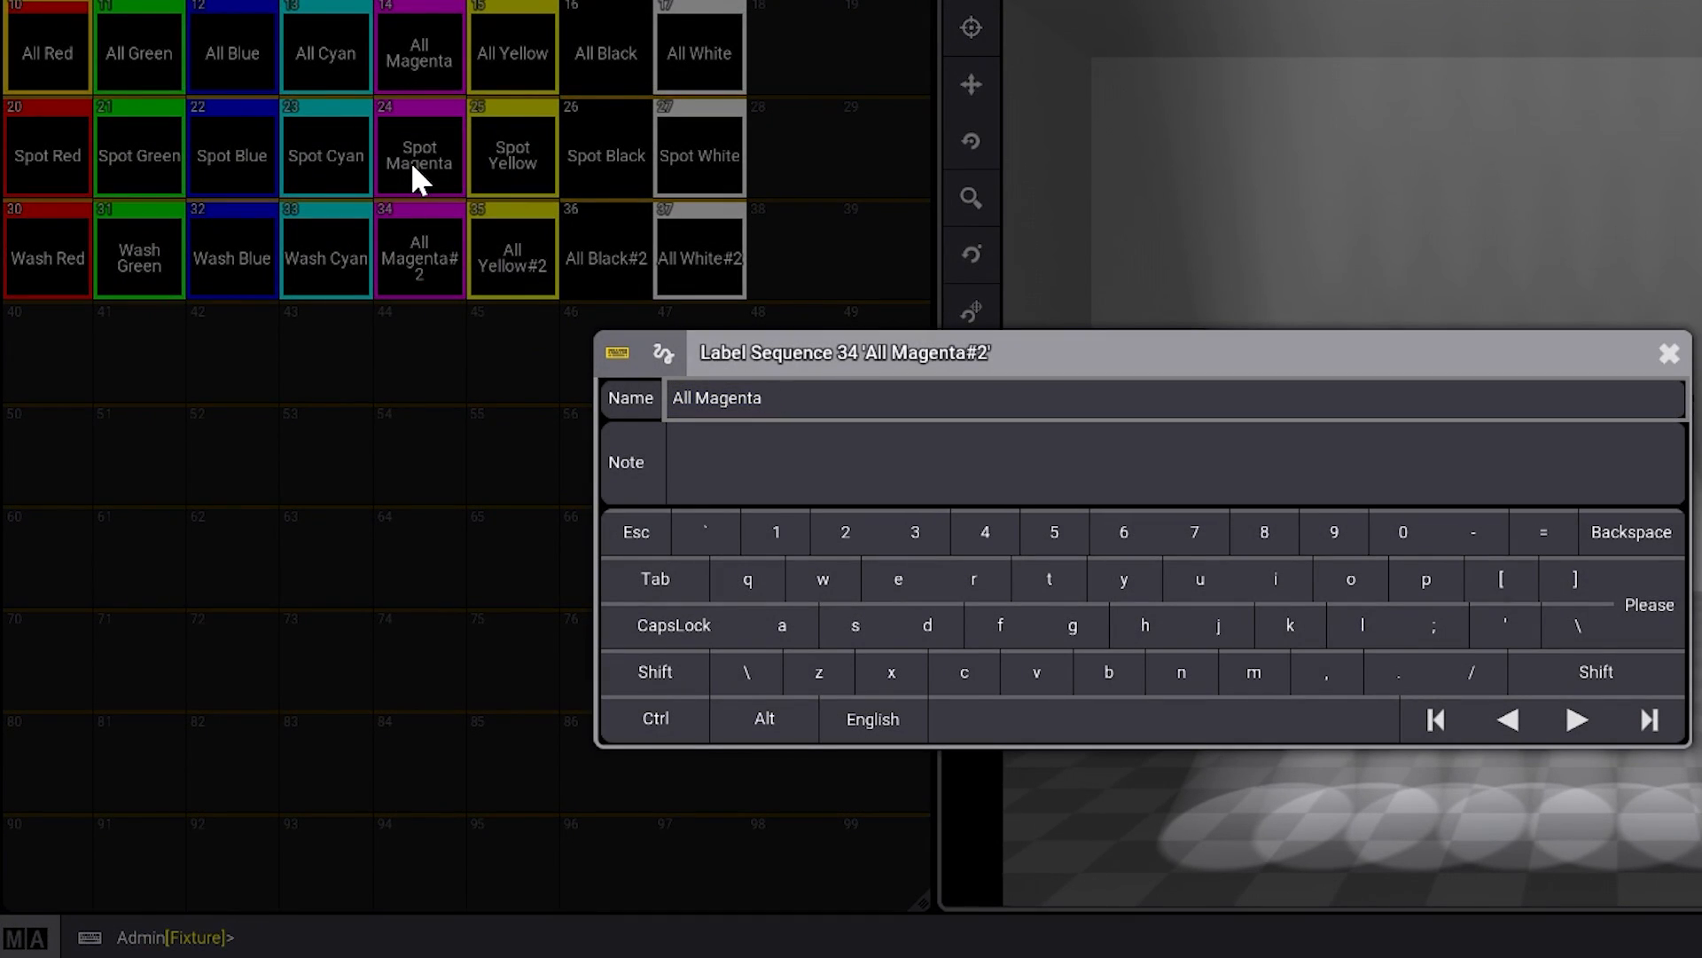
key(Home)
key(Delete)
key(Delete)
key(Delete)
key(Delete)
text(Wash)
key(Return)
- Rename sequence 35, the All Yellow copy, as Wash Yellow
right_click(532, 226)
click(482, 151)
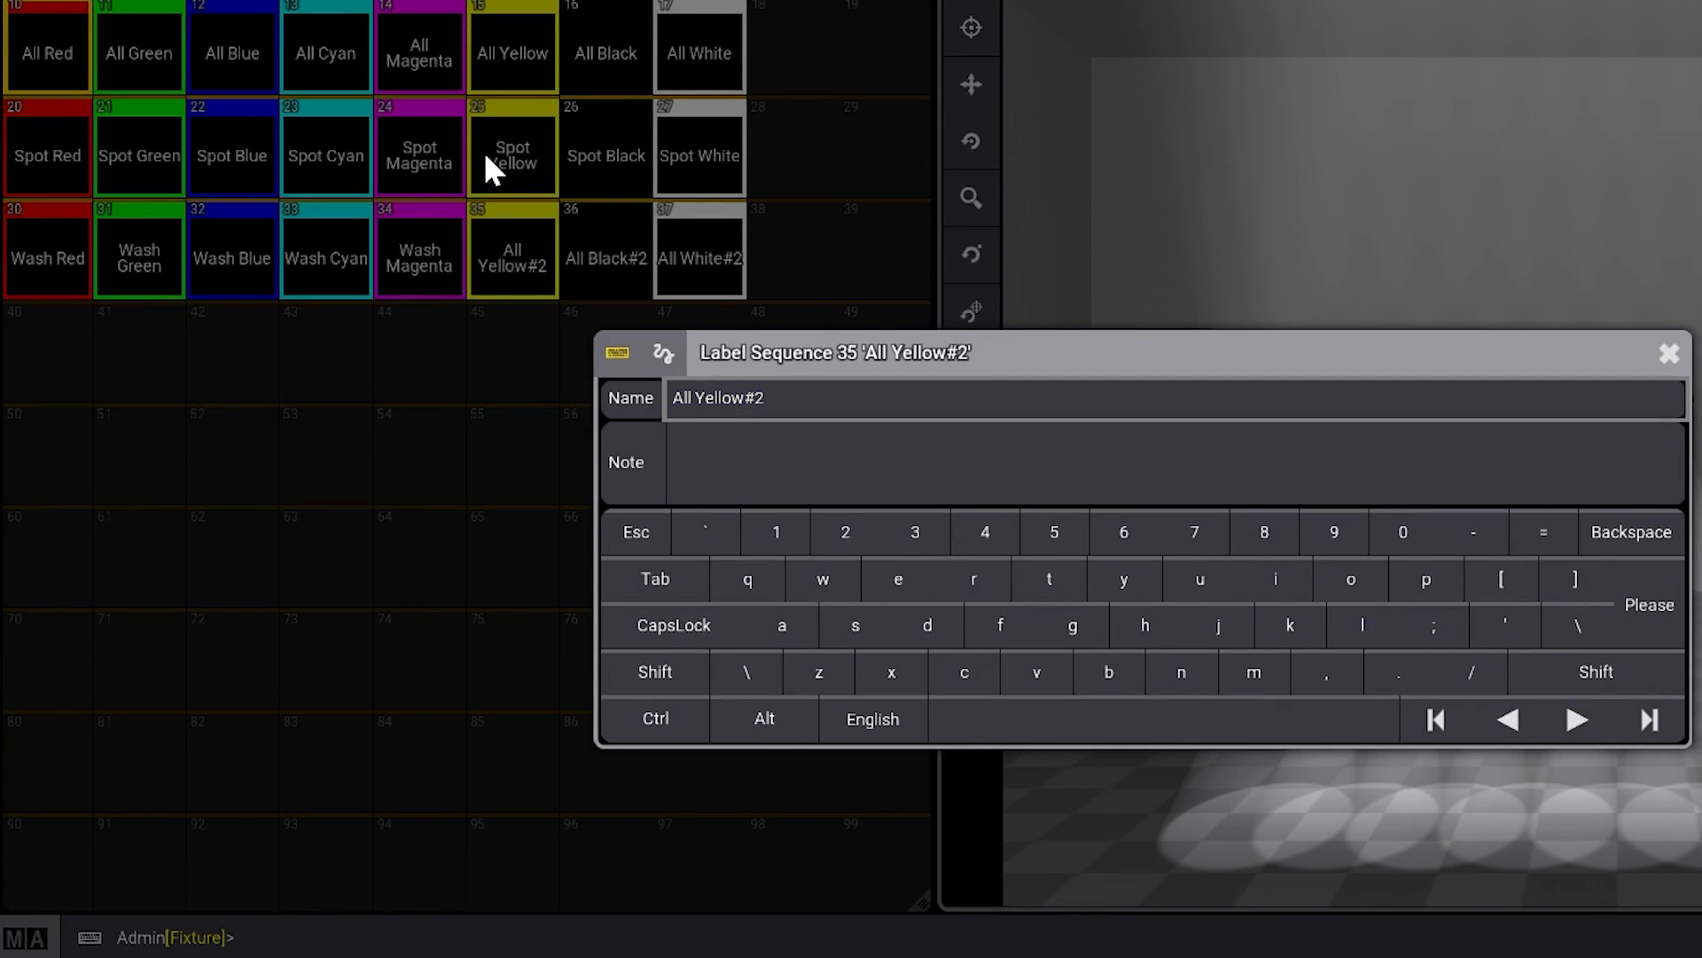
key(End)
key(BackSpace)
key(BackSpace)
key(Home)
key(Delete)
key(Delete)
key(Delete)
key(Delete)
text(Wash)
key(Return)
- Rename sequence 36, the All Black copy, as Wash Black
right_click(631, 297)
click(600, 175)
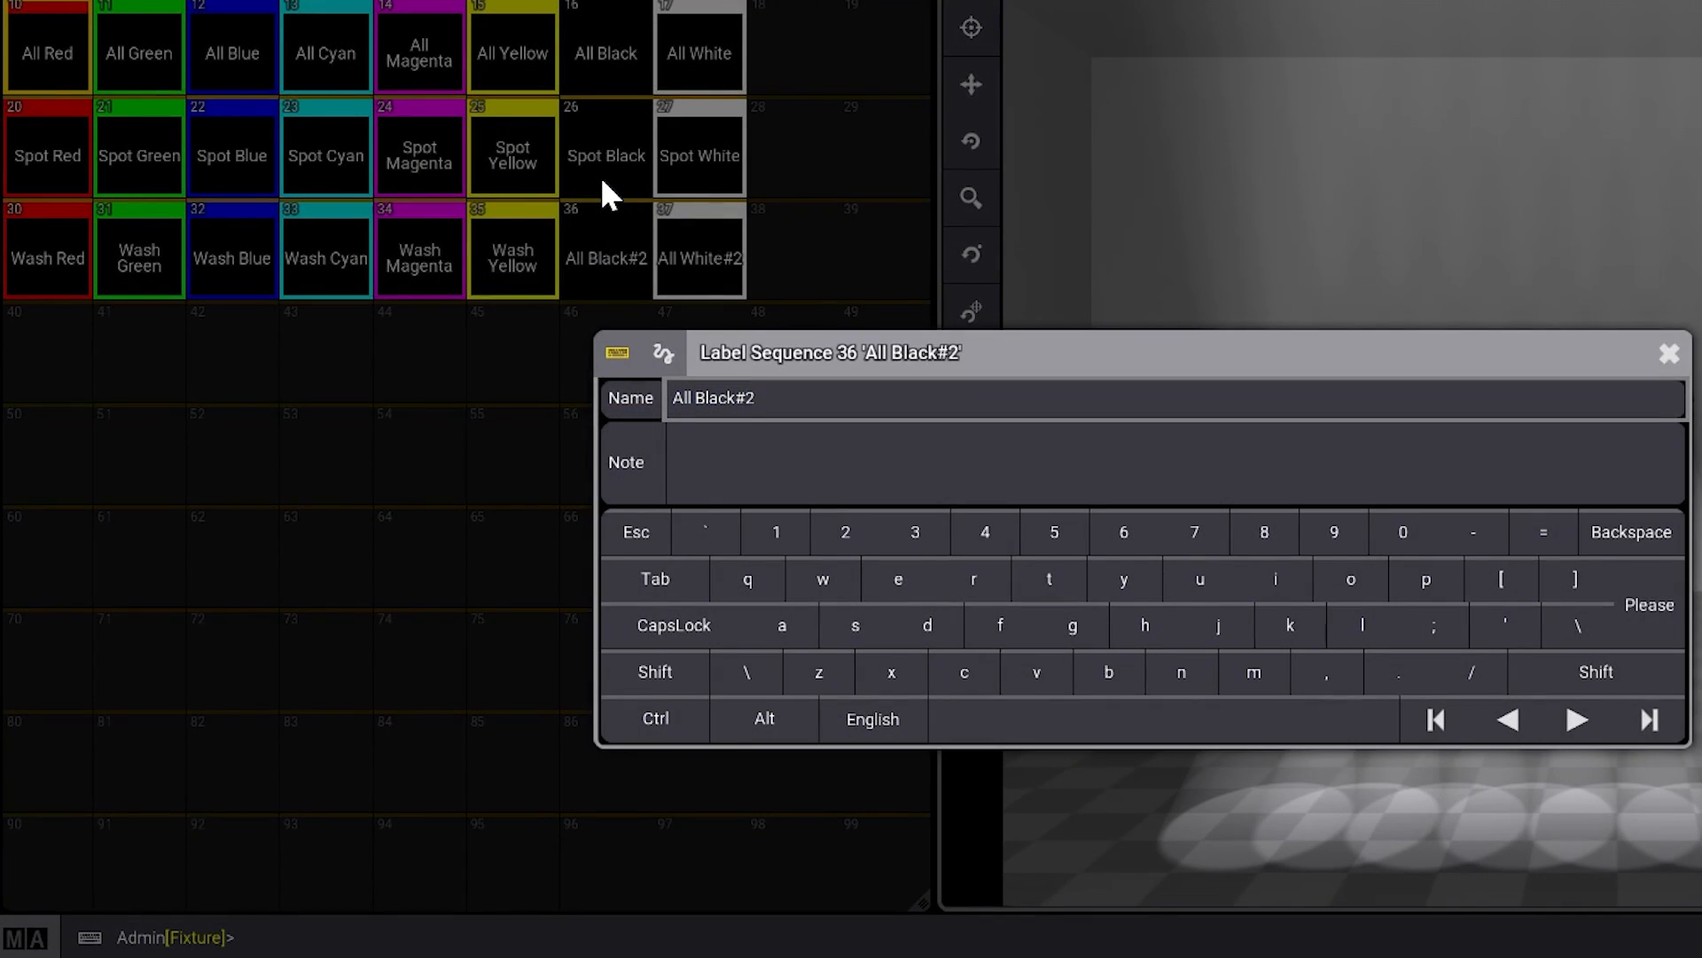
key(End)
key(BackSpace)
key(BackSpace)
key(Home)
key(Delete)
key(Delete)
key(Delete)
key(Delete)
text(Wash)
key(Return)
- Rename sequence 37, the All White copy, as Wash White
right_click(690, 253)
click(690, 174)
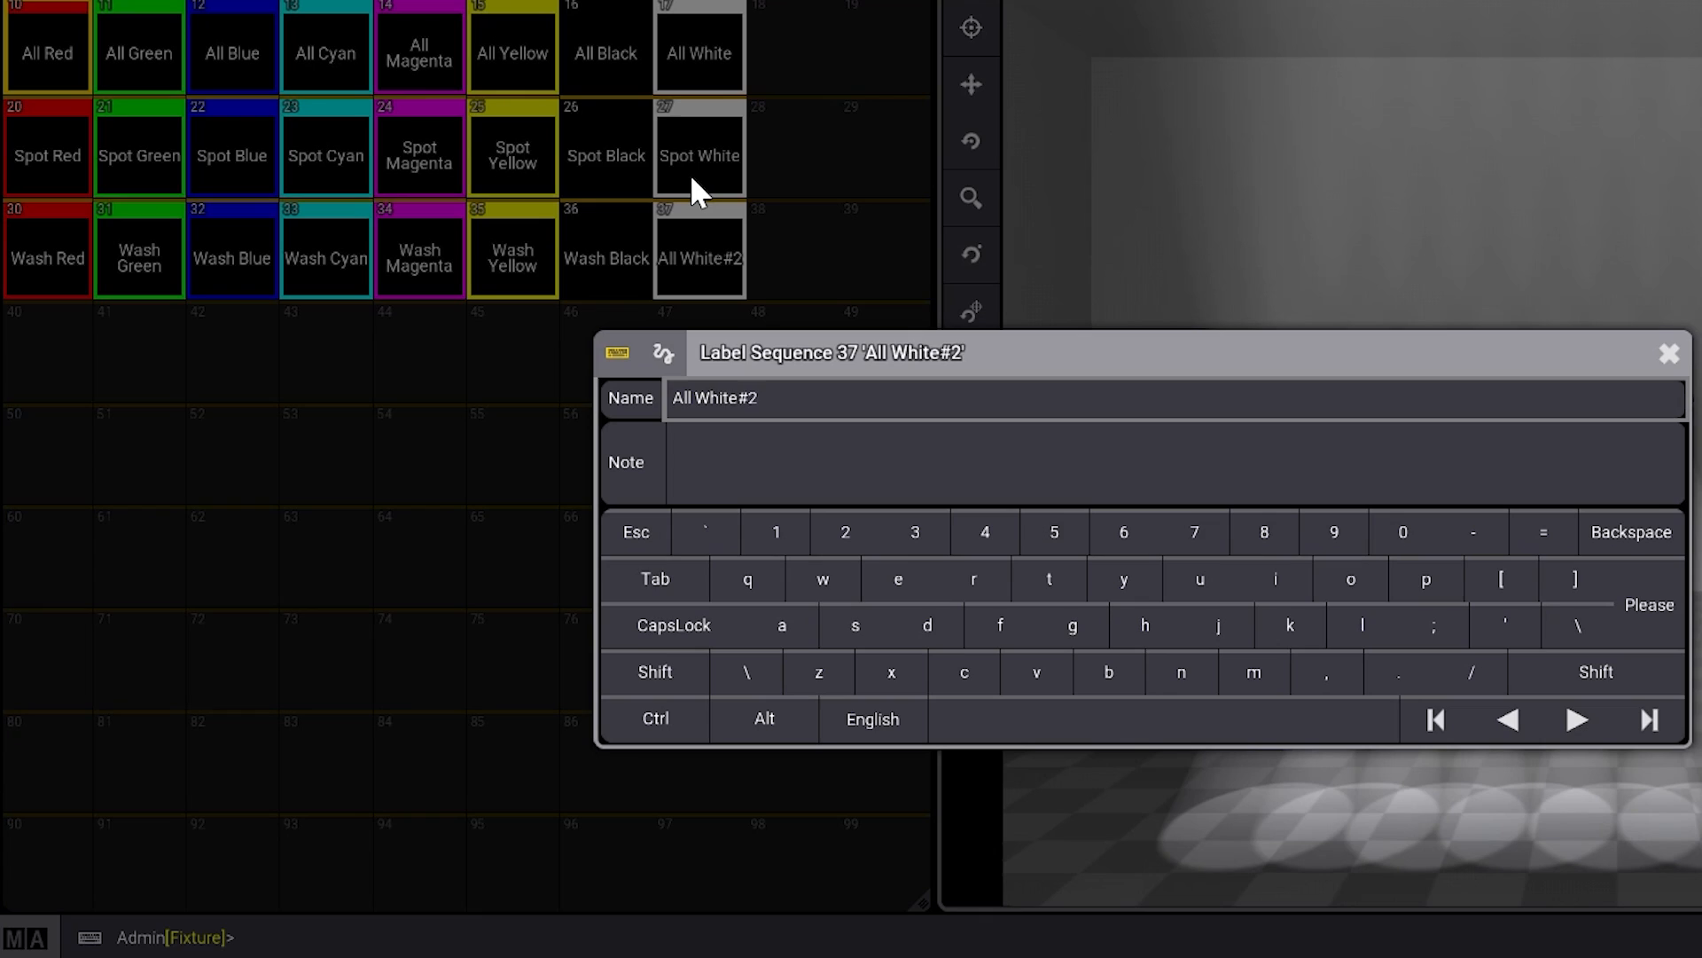
key(End)
key(BackSpace)
key(BackSpace)
key(Home)
key(Delete)
key(Delete)
key(Delete)
key(Delete)
text(Wash)
key(Return)
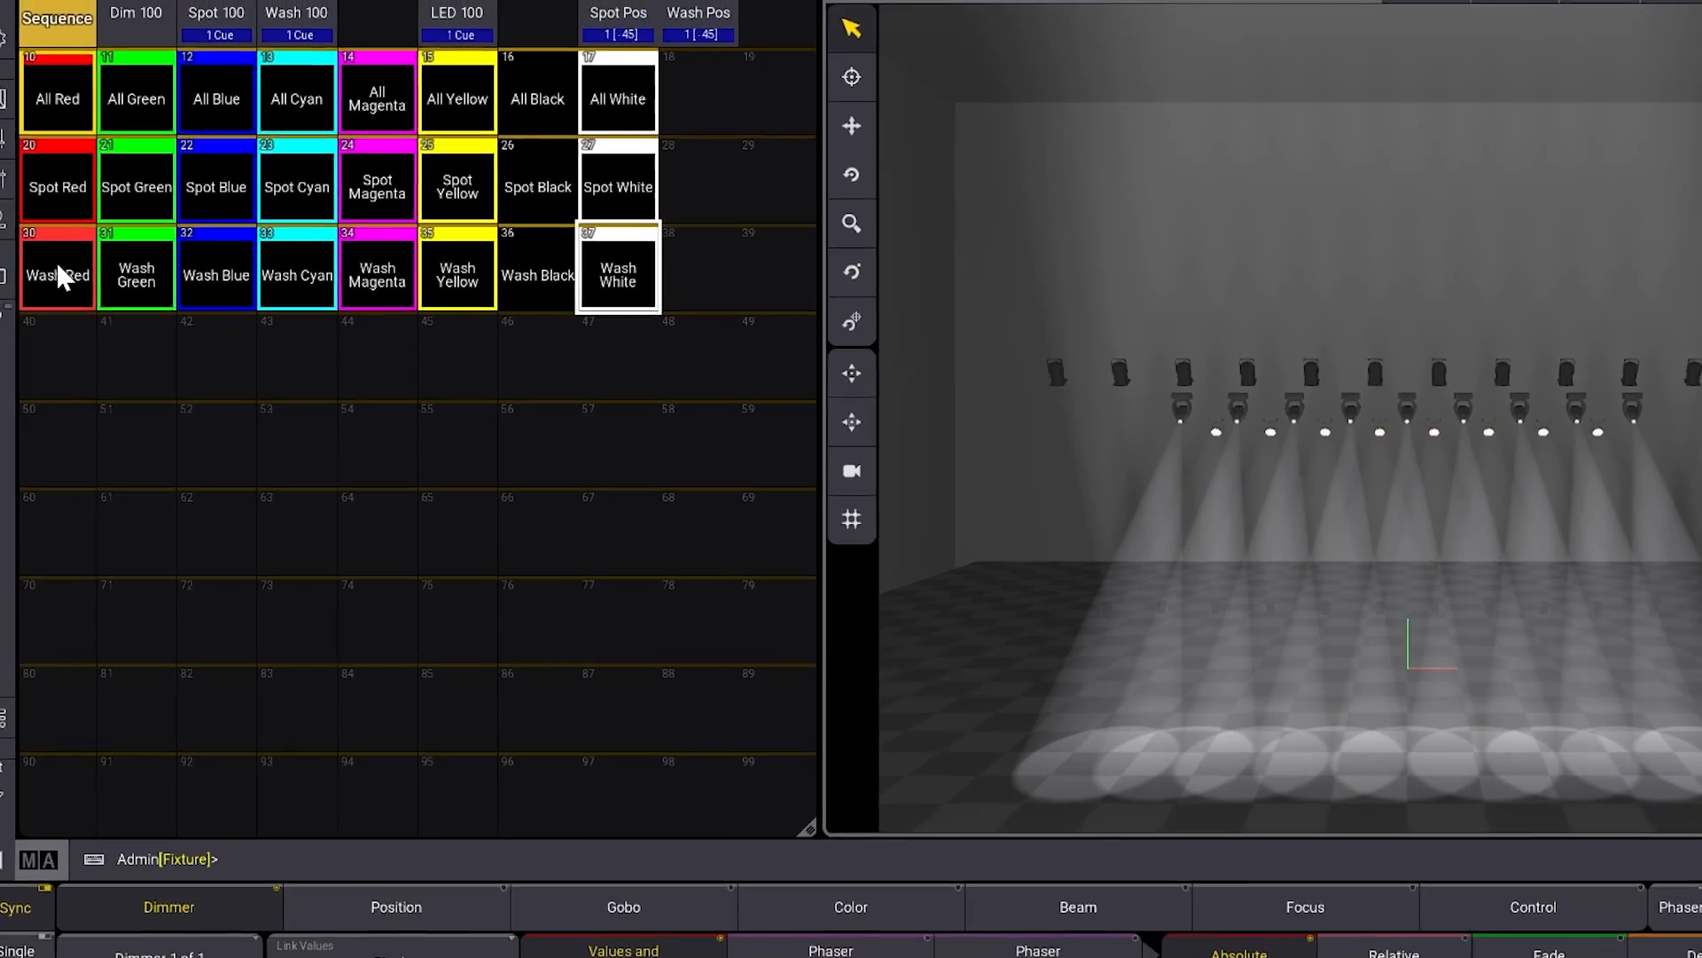
- Edit the Wash Red sequence and rename its cue 1 as Wash Red
right_click(60, 277)
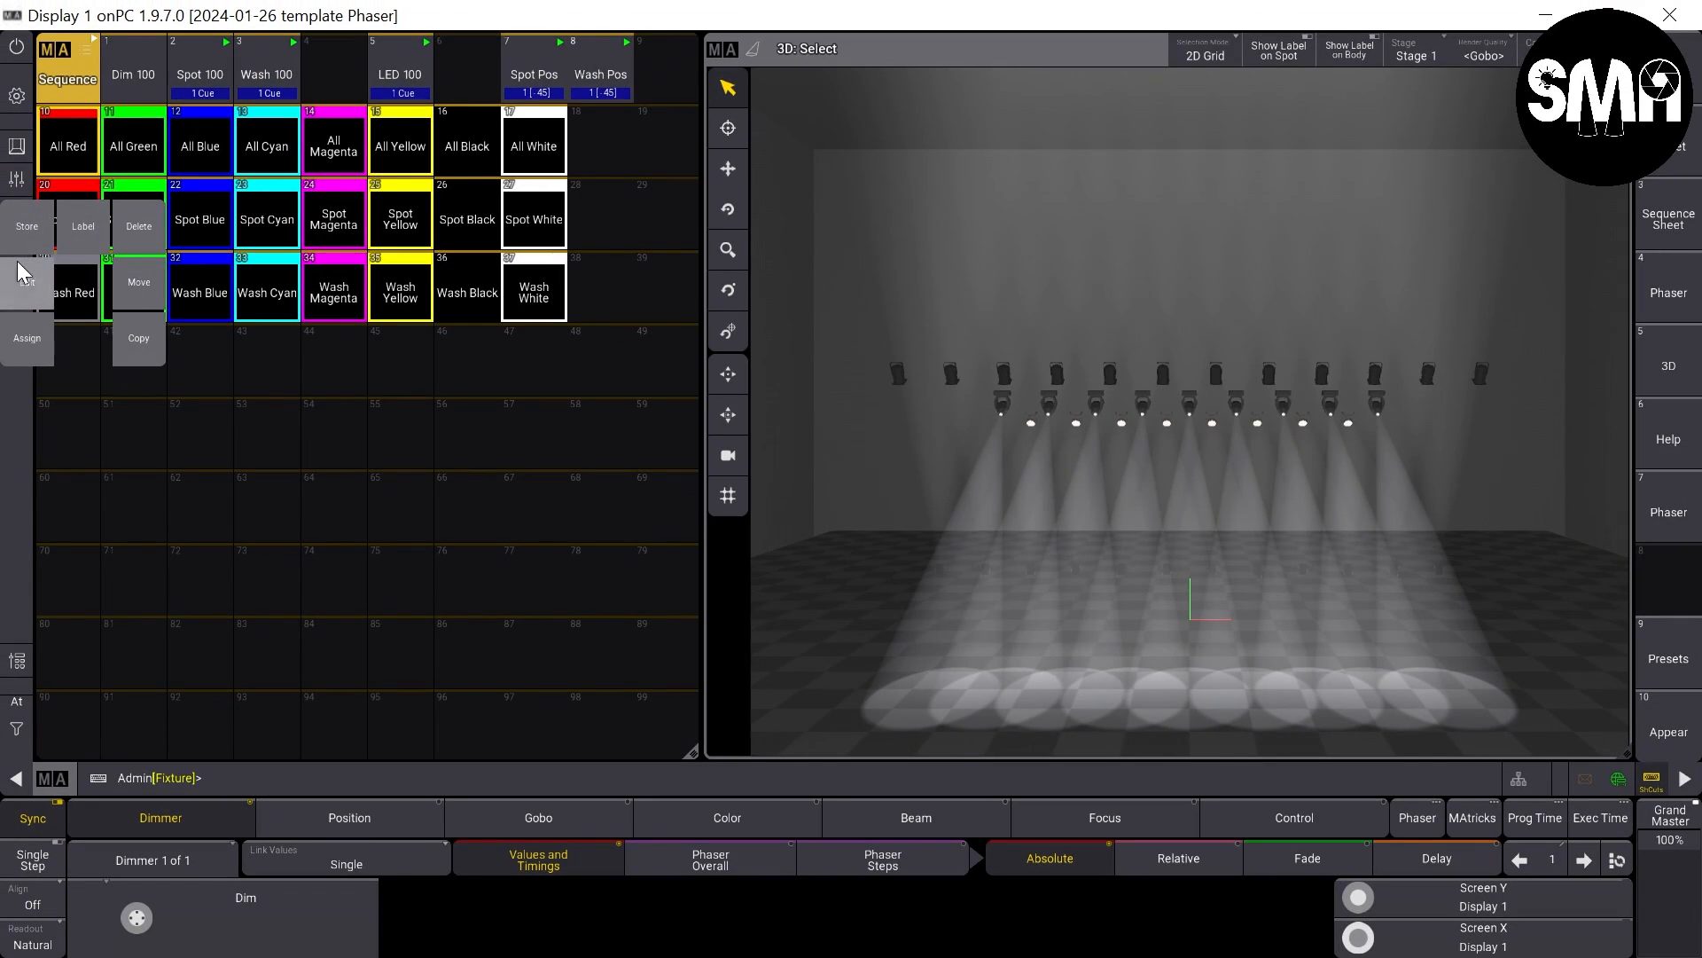
click(10, 251)
click(279, 160)
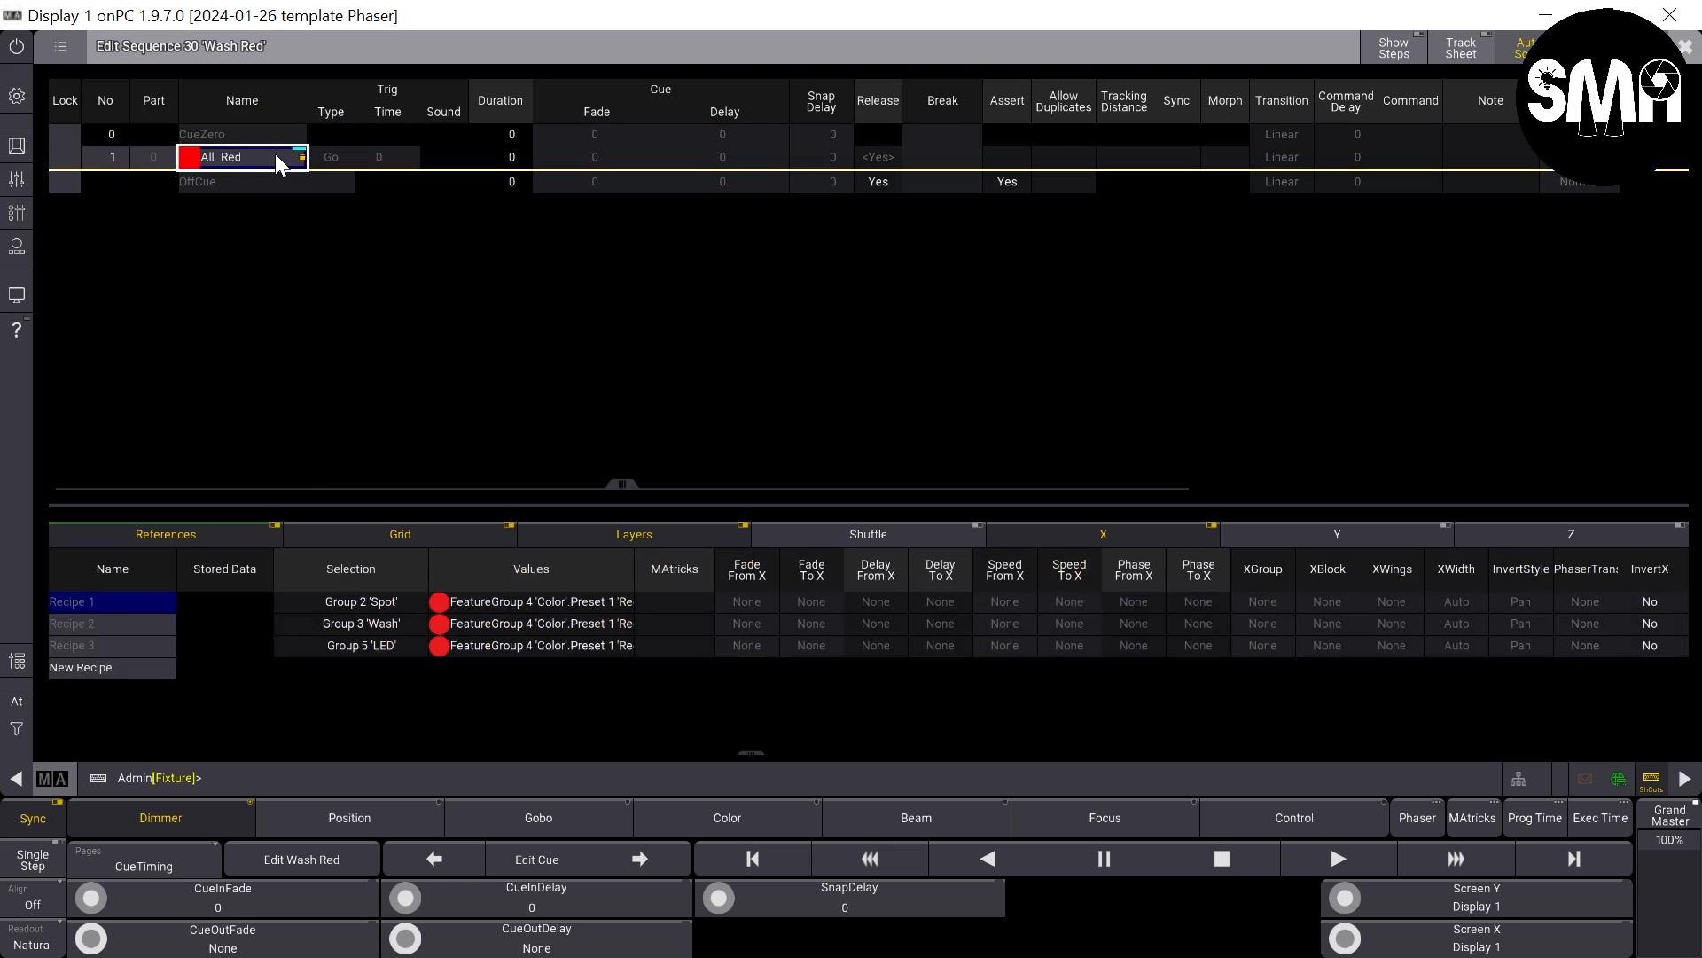
click(265, 152)
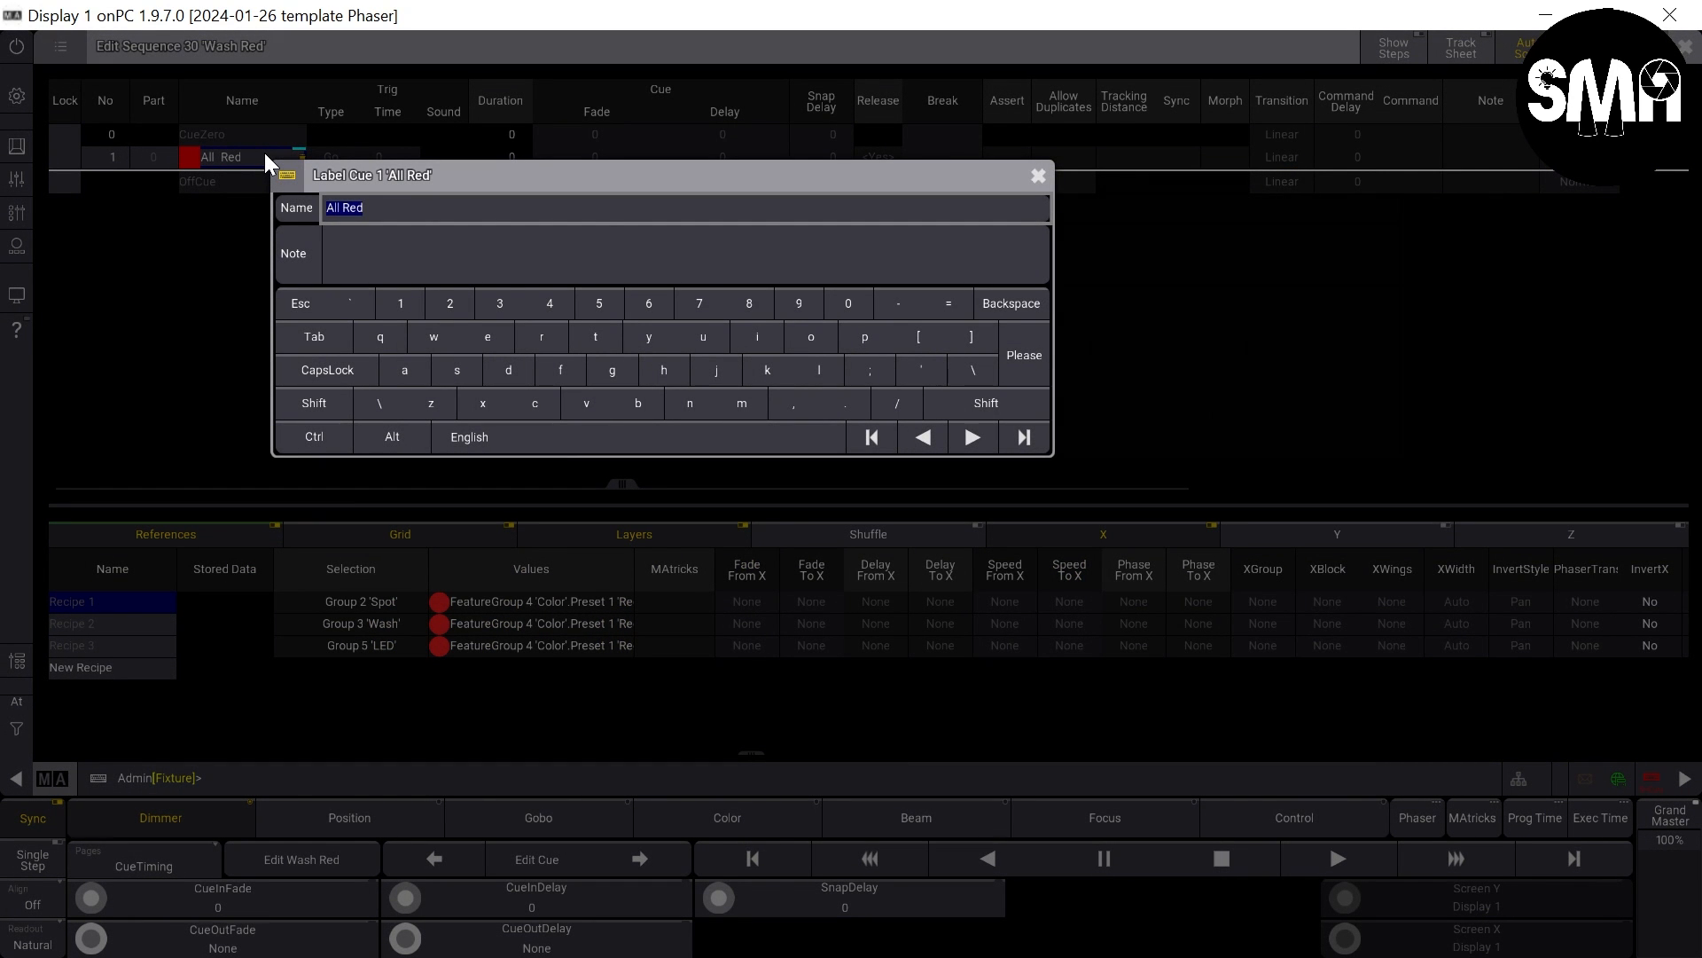
key(BackSpace)
key(BackSpace)
key(BackSpace)
text(Wash)
key(Return)
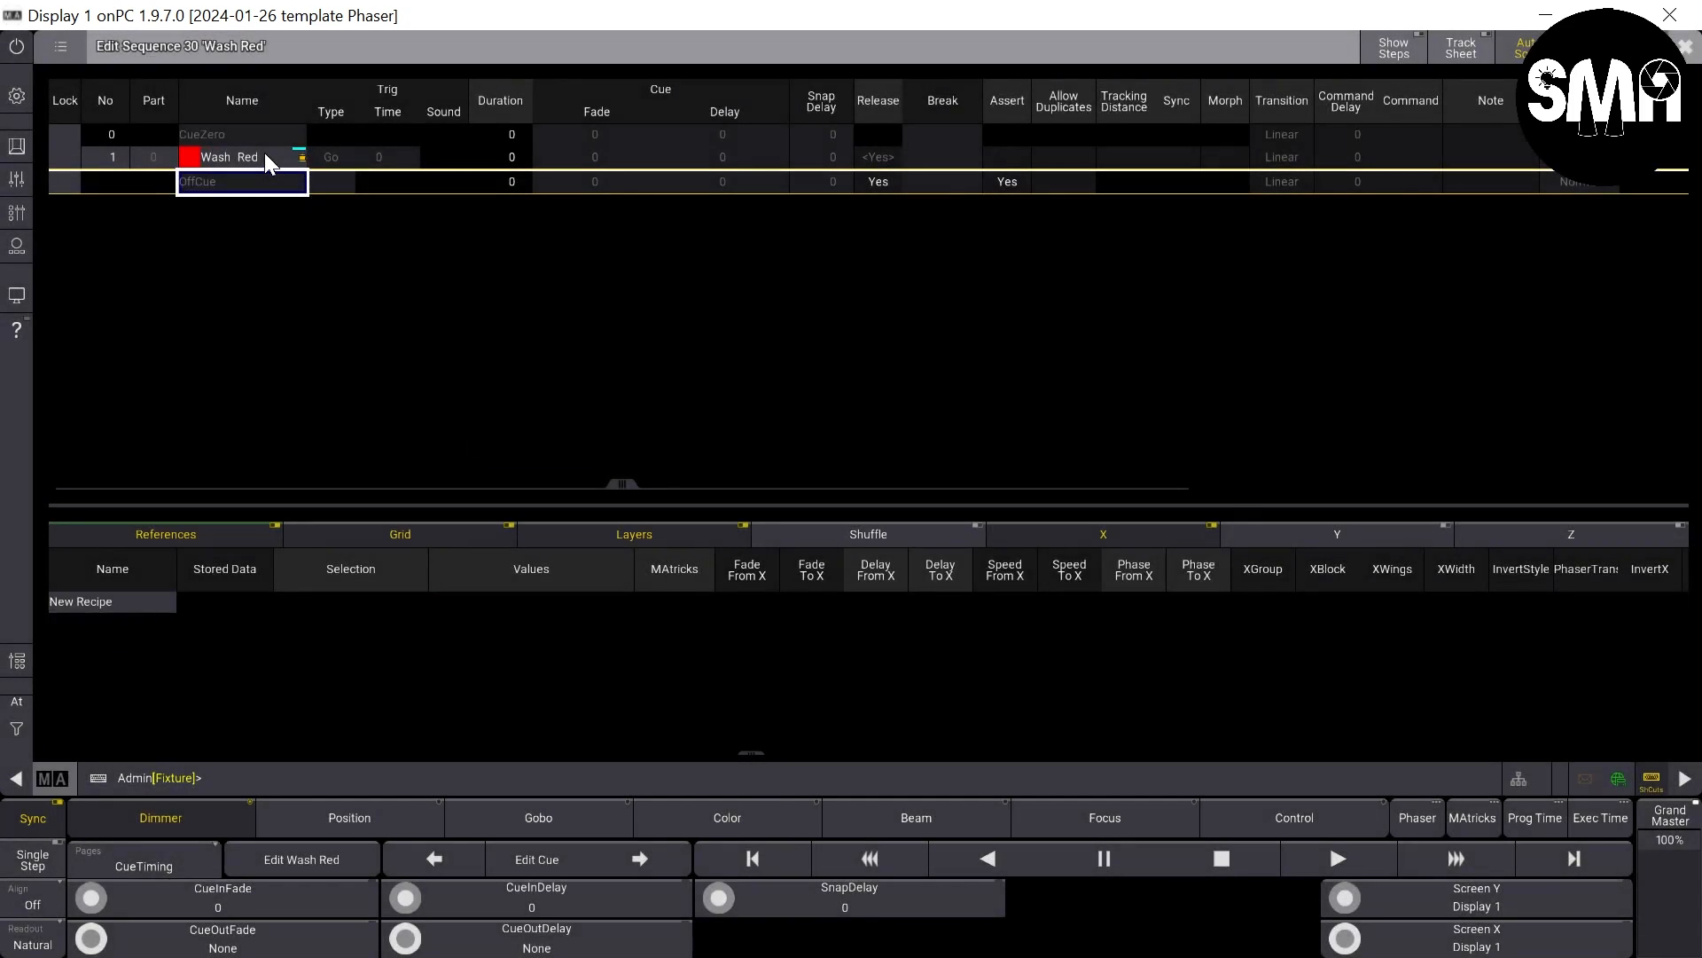
- Delete the Spot and LED recipes from cue 1 of the Wash Red sequence and close the sequence editor
click(262, 157)
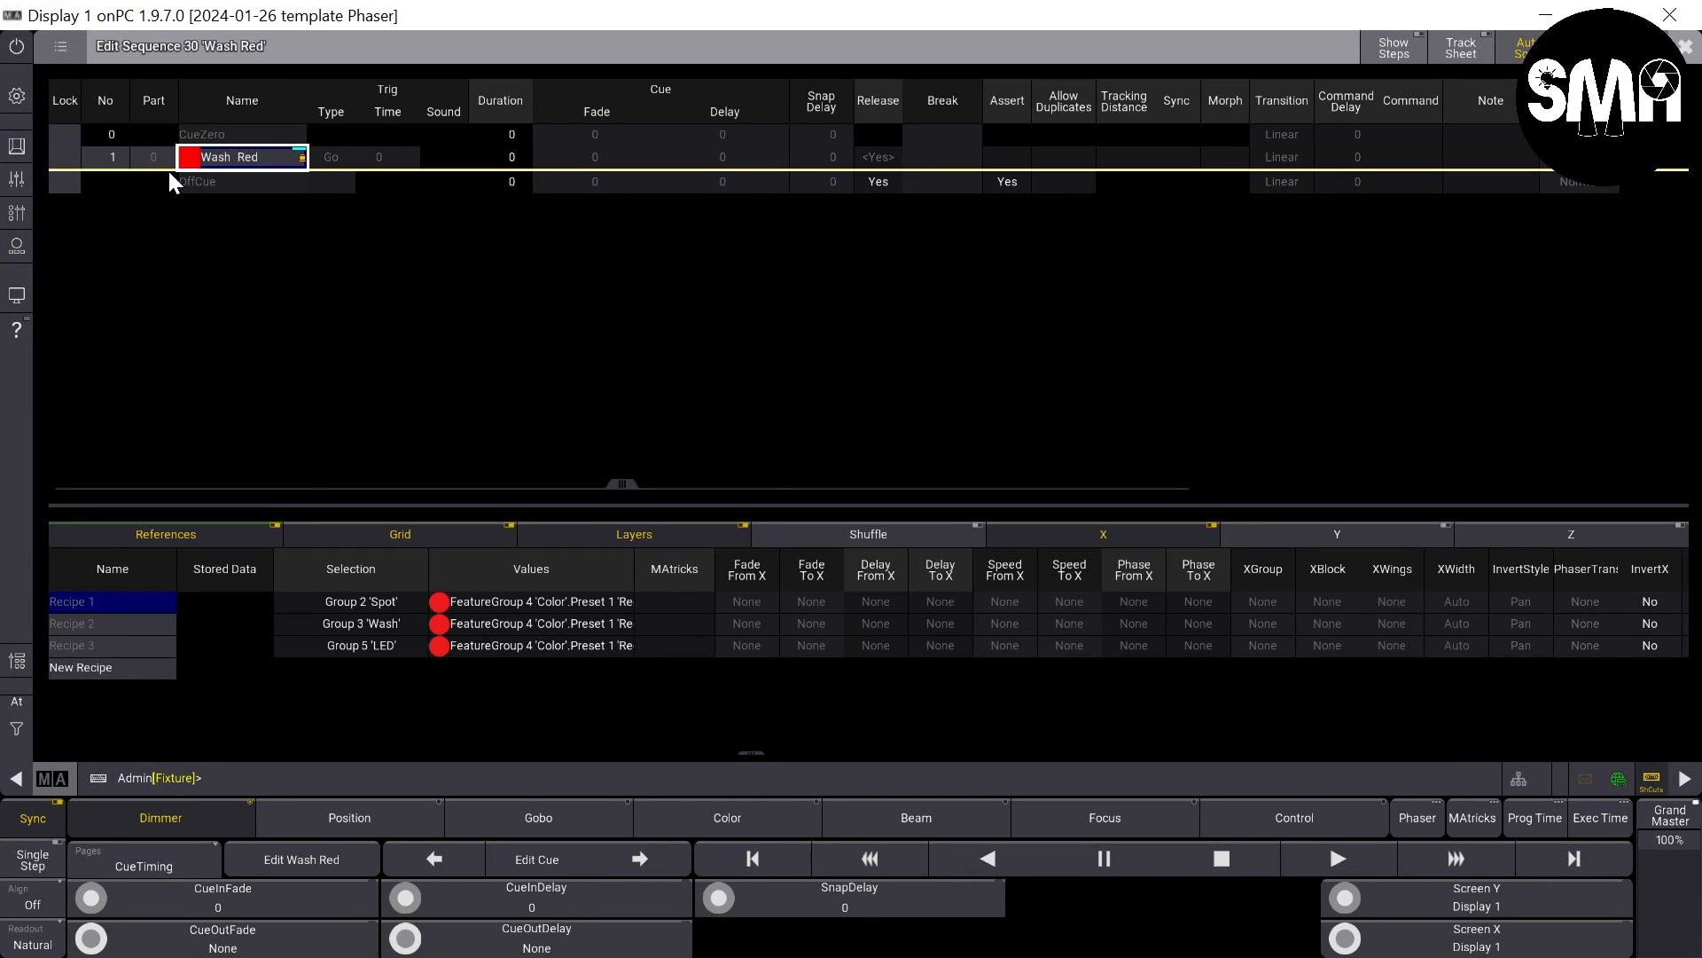
key(Delete)
click(159, 599)
key(Delete)
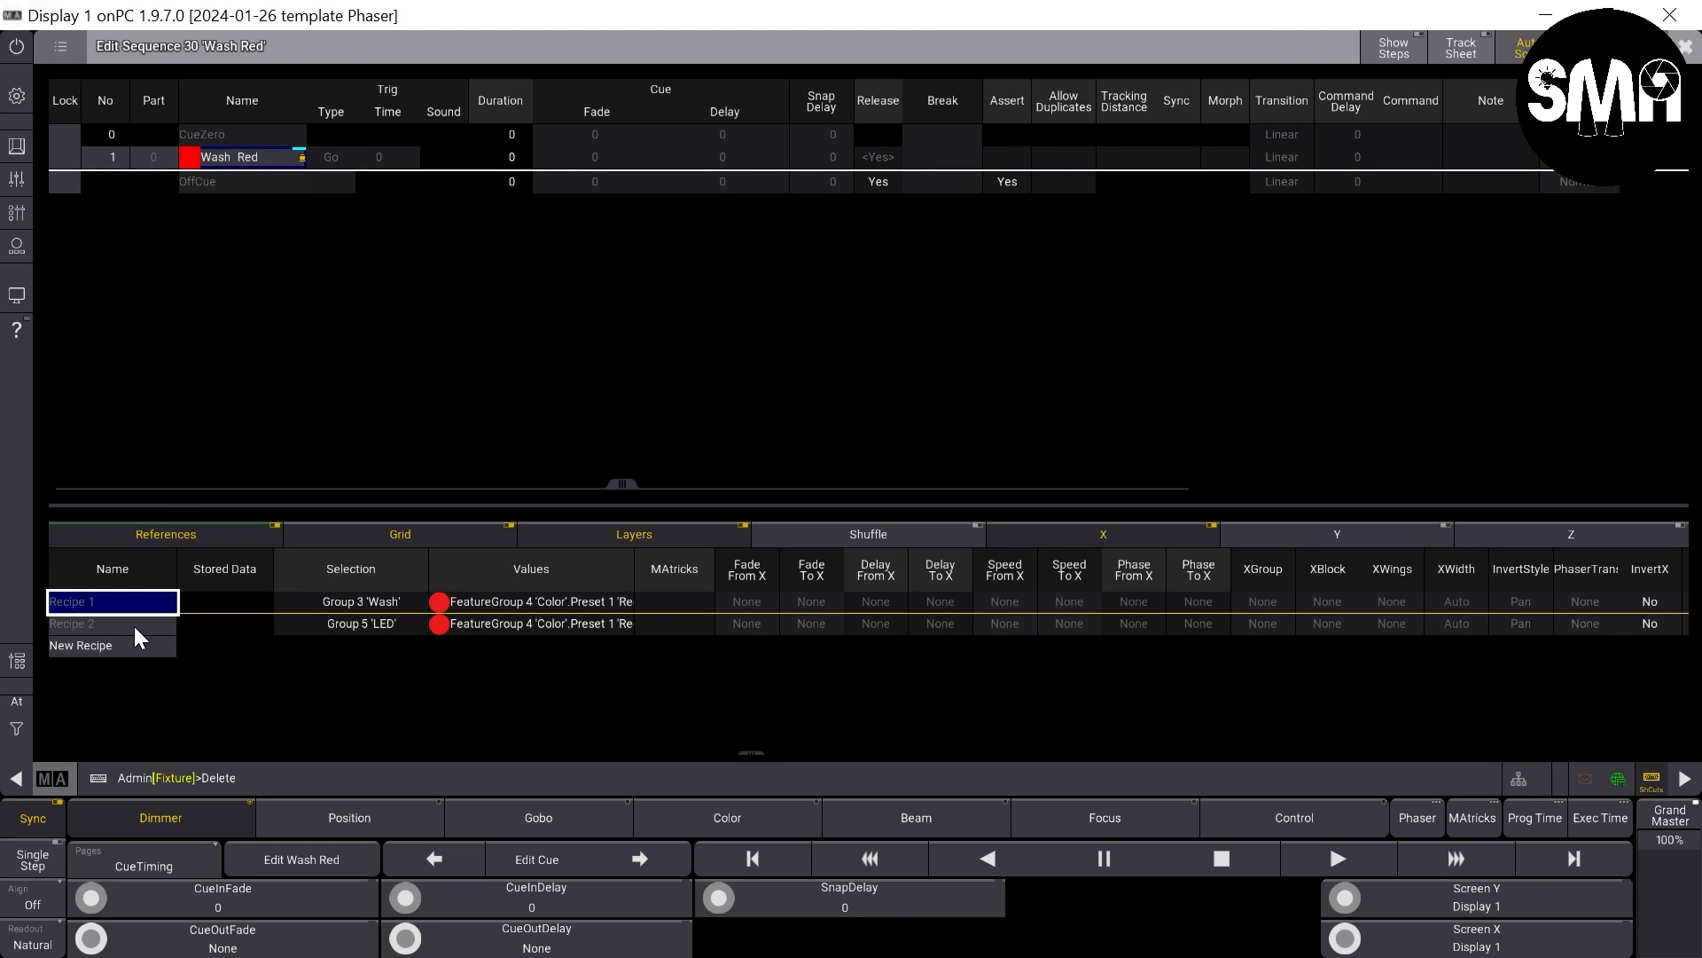
click(135, 625)
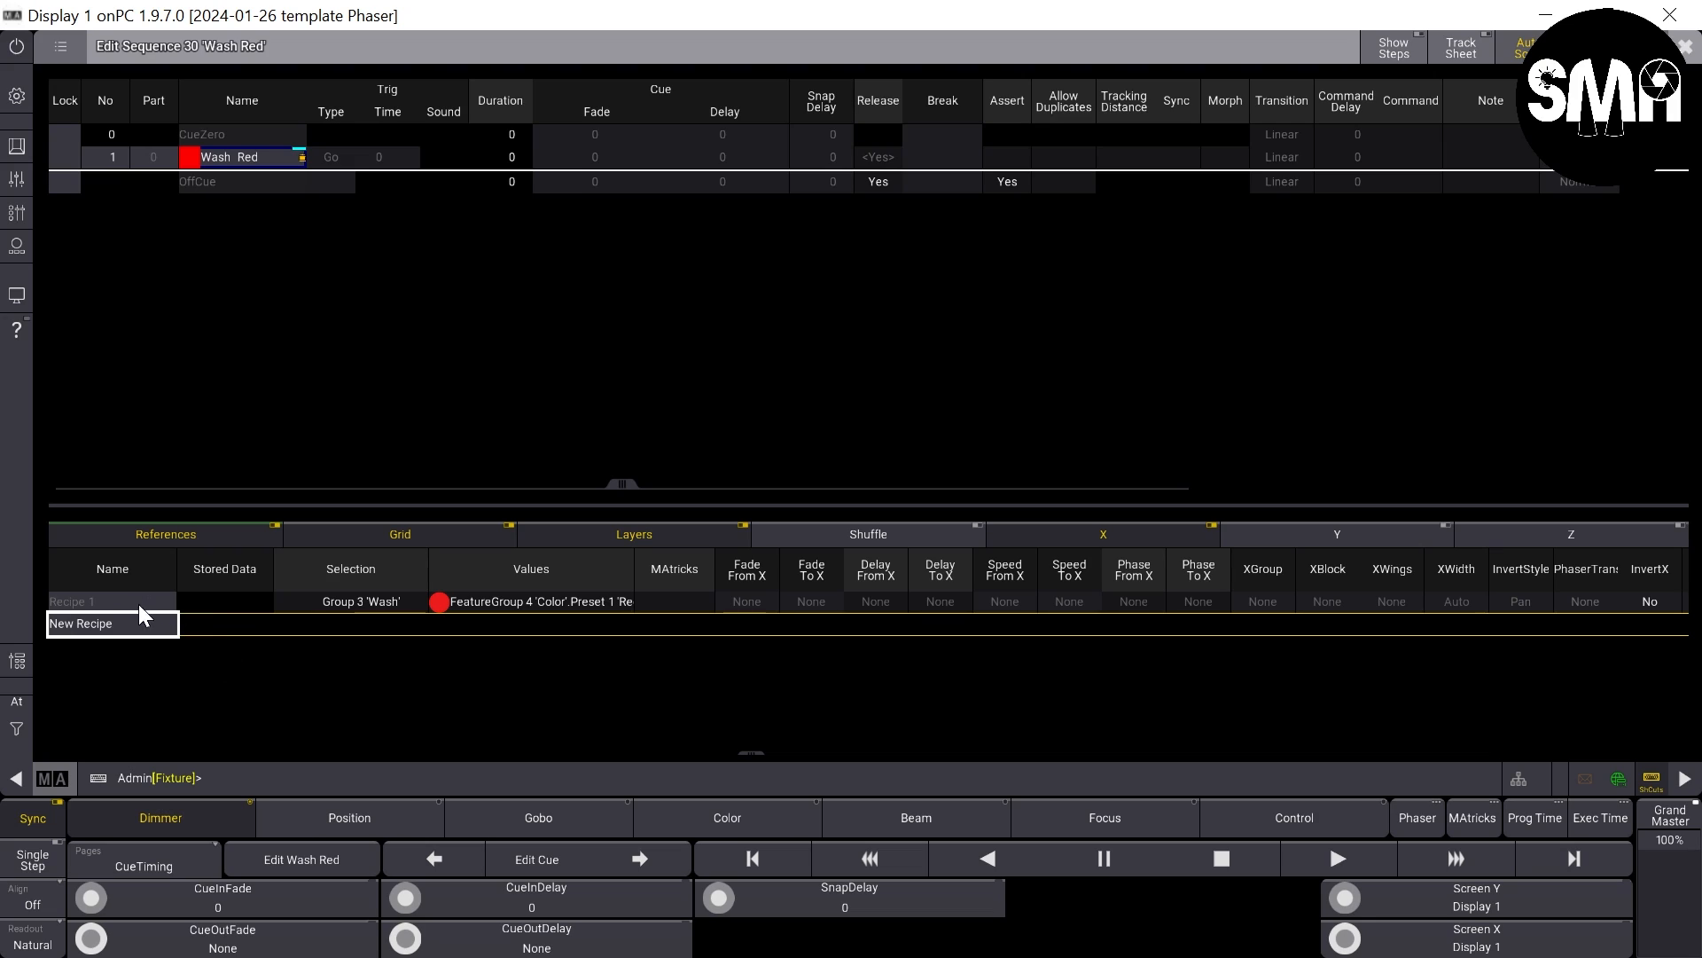
click(92, 603)
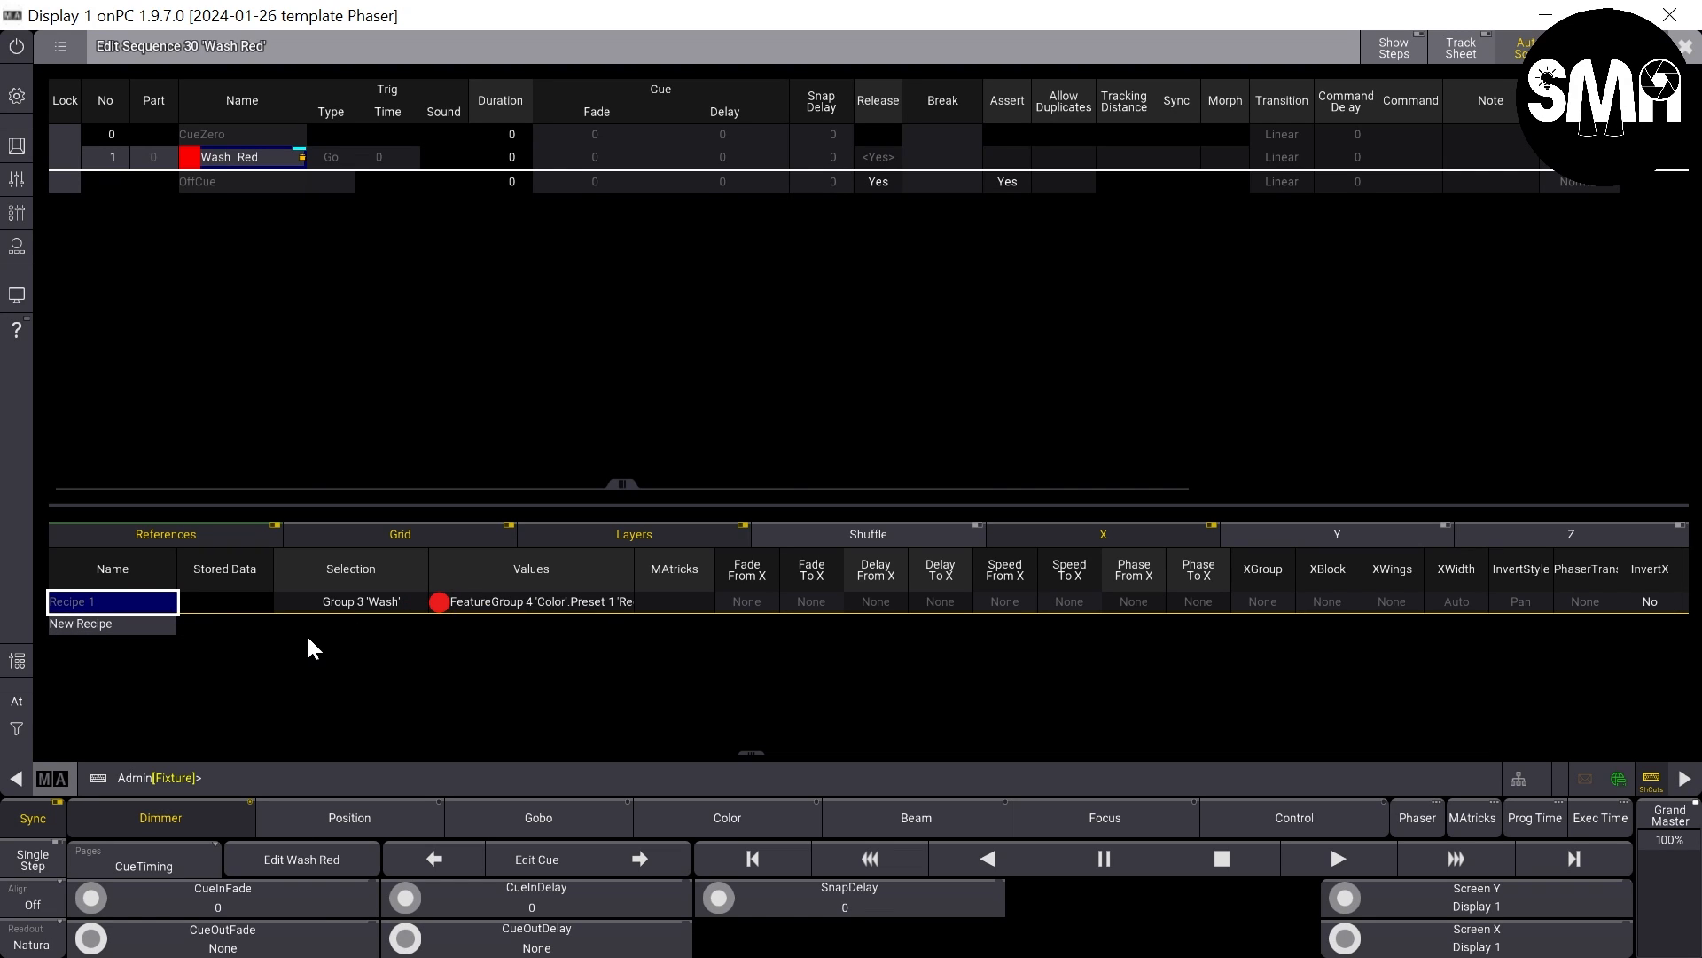
click(1685, 46)
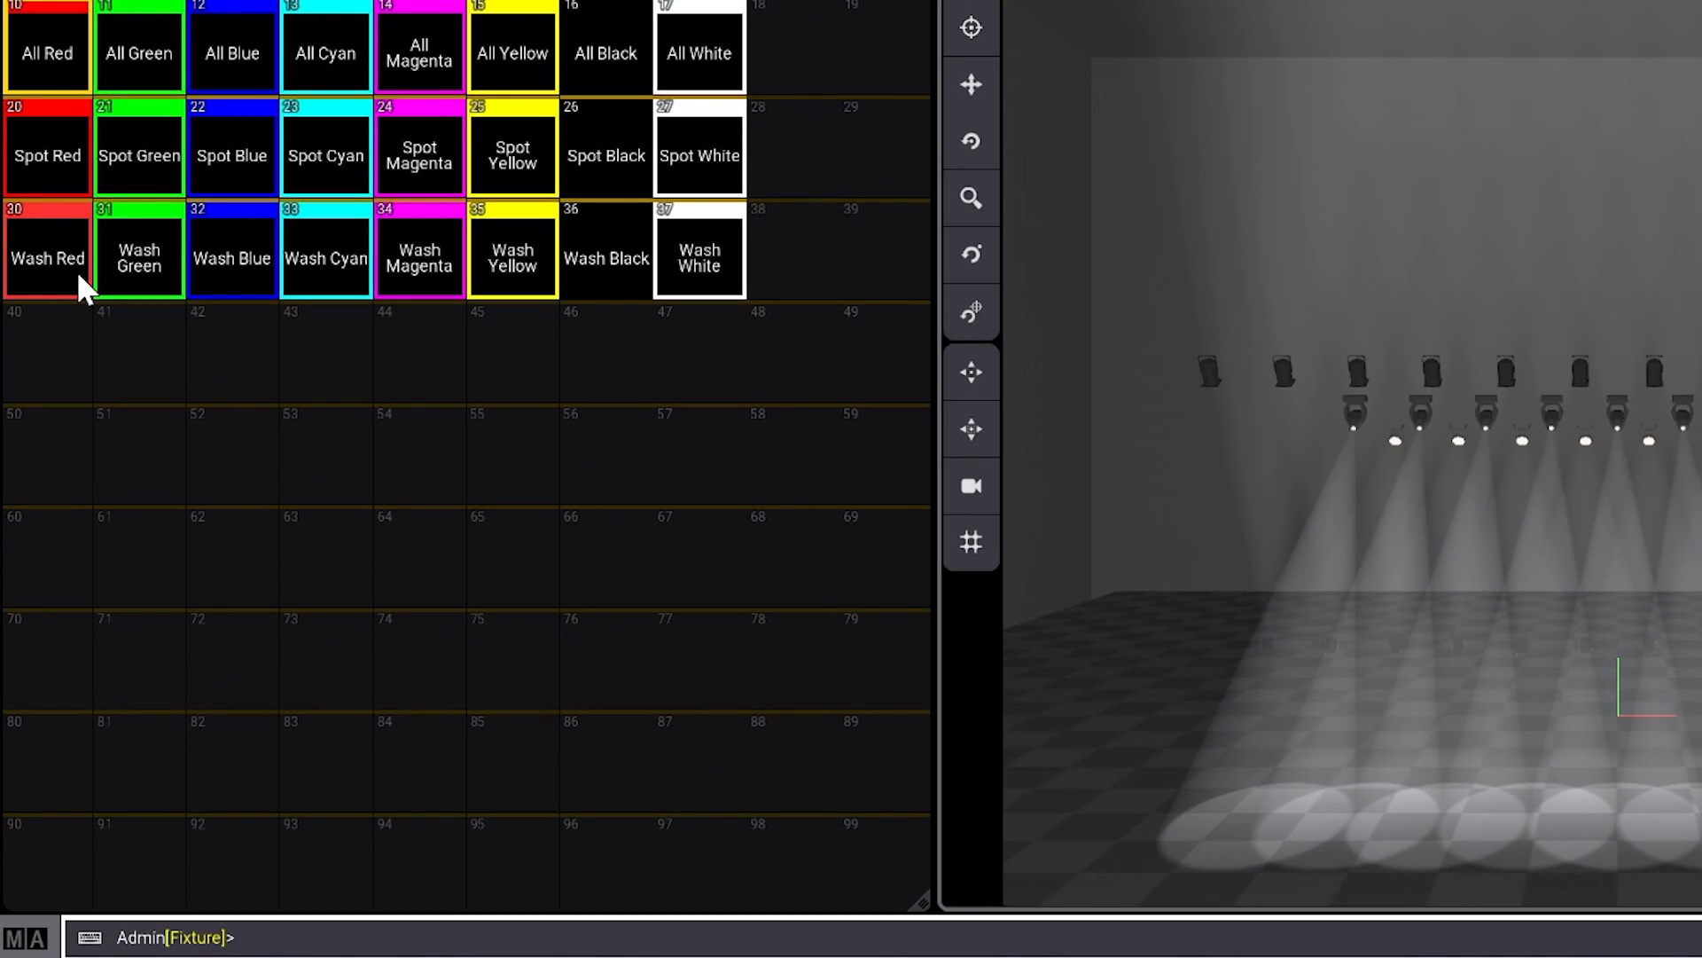
- Remove the Spot and LED recipes from the other Wash sequences with the command Delete Sequence 31 Thru 37 Cue 1 Part 0.1 + 3
key(Delete)
text(quence 31t)
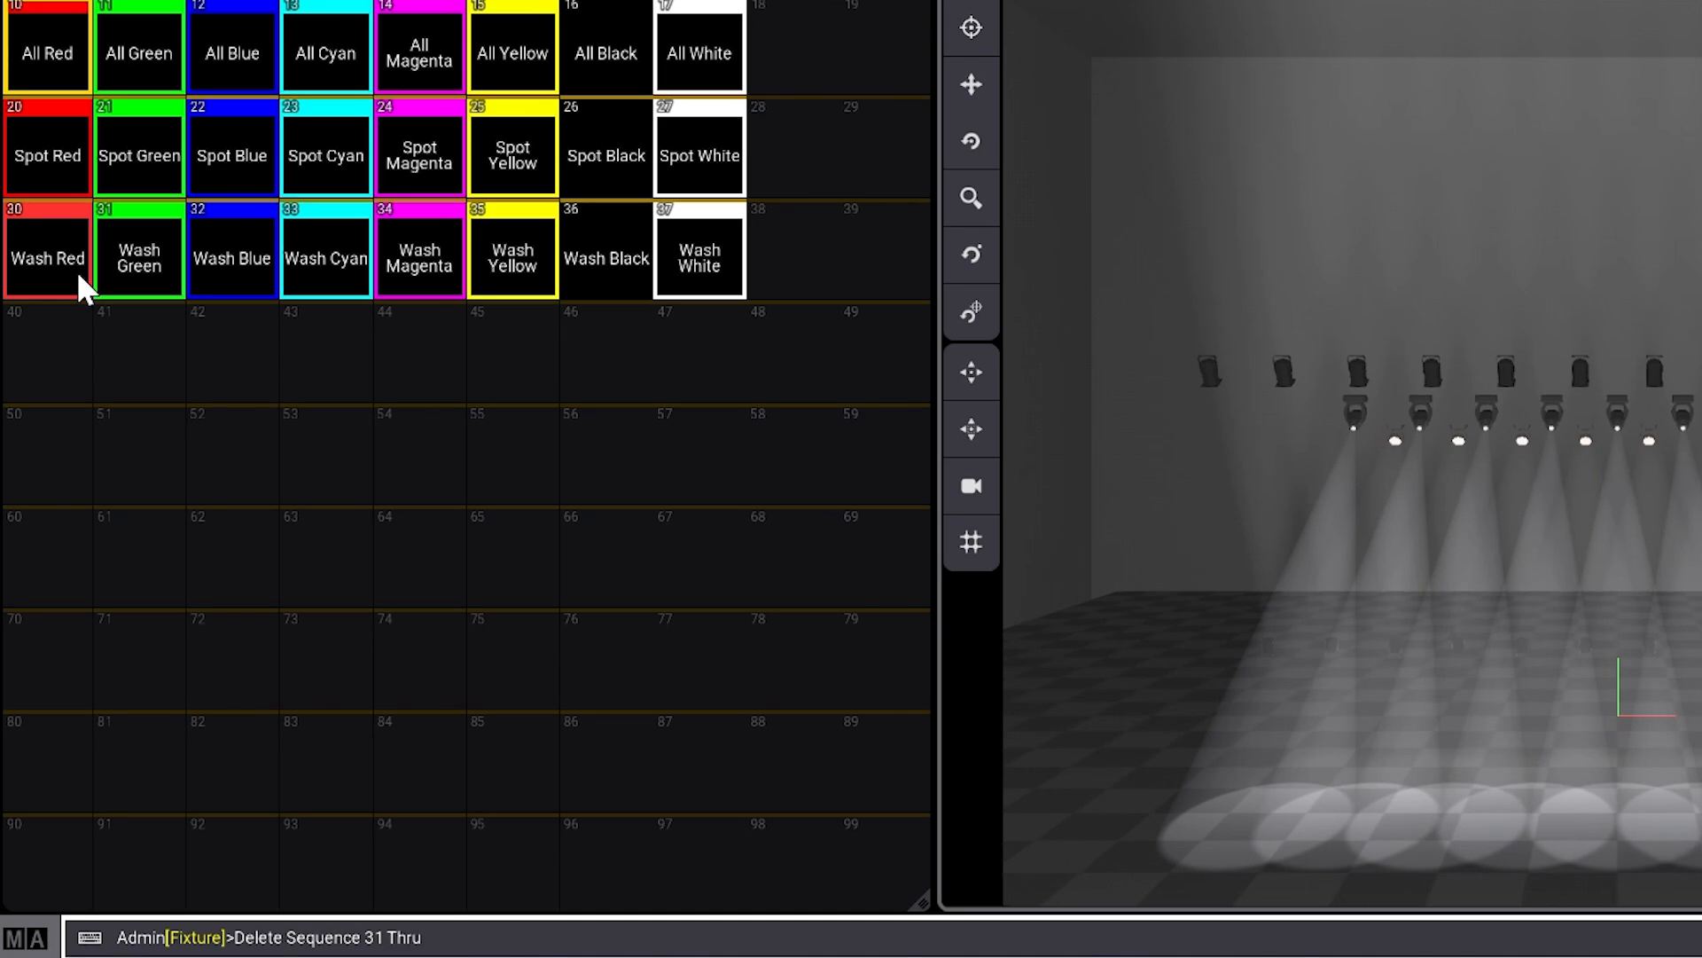
text(37)
text(q1)
text(p)
text(0.1)
text( +)
text( 3)
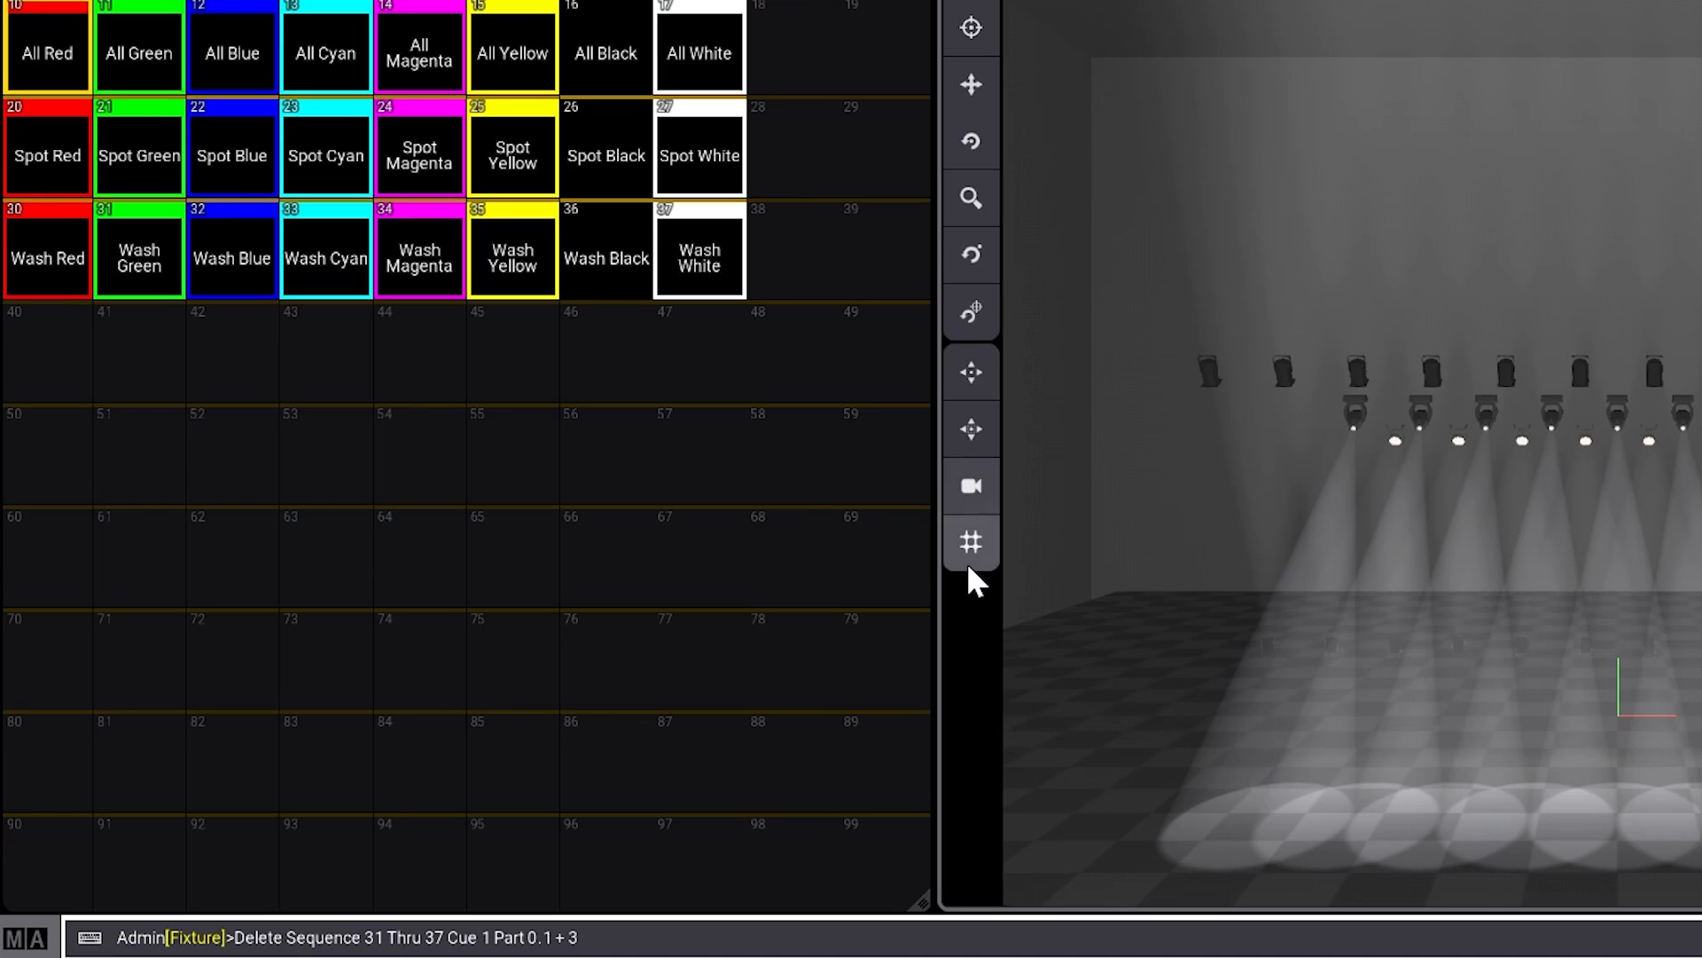
key(Return)
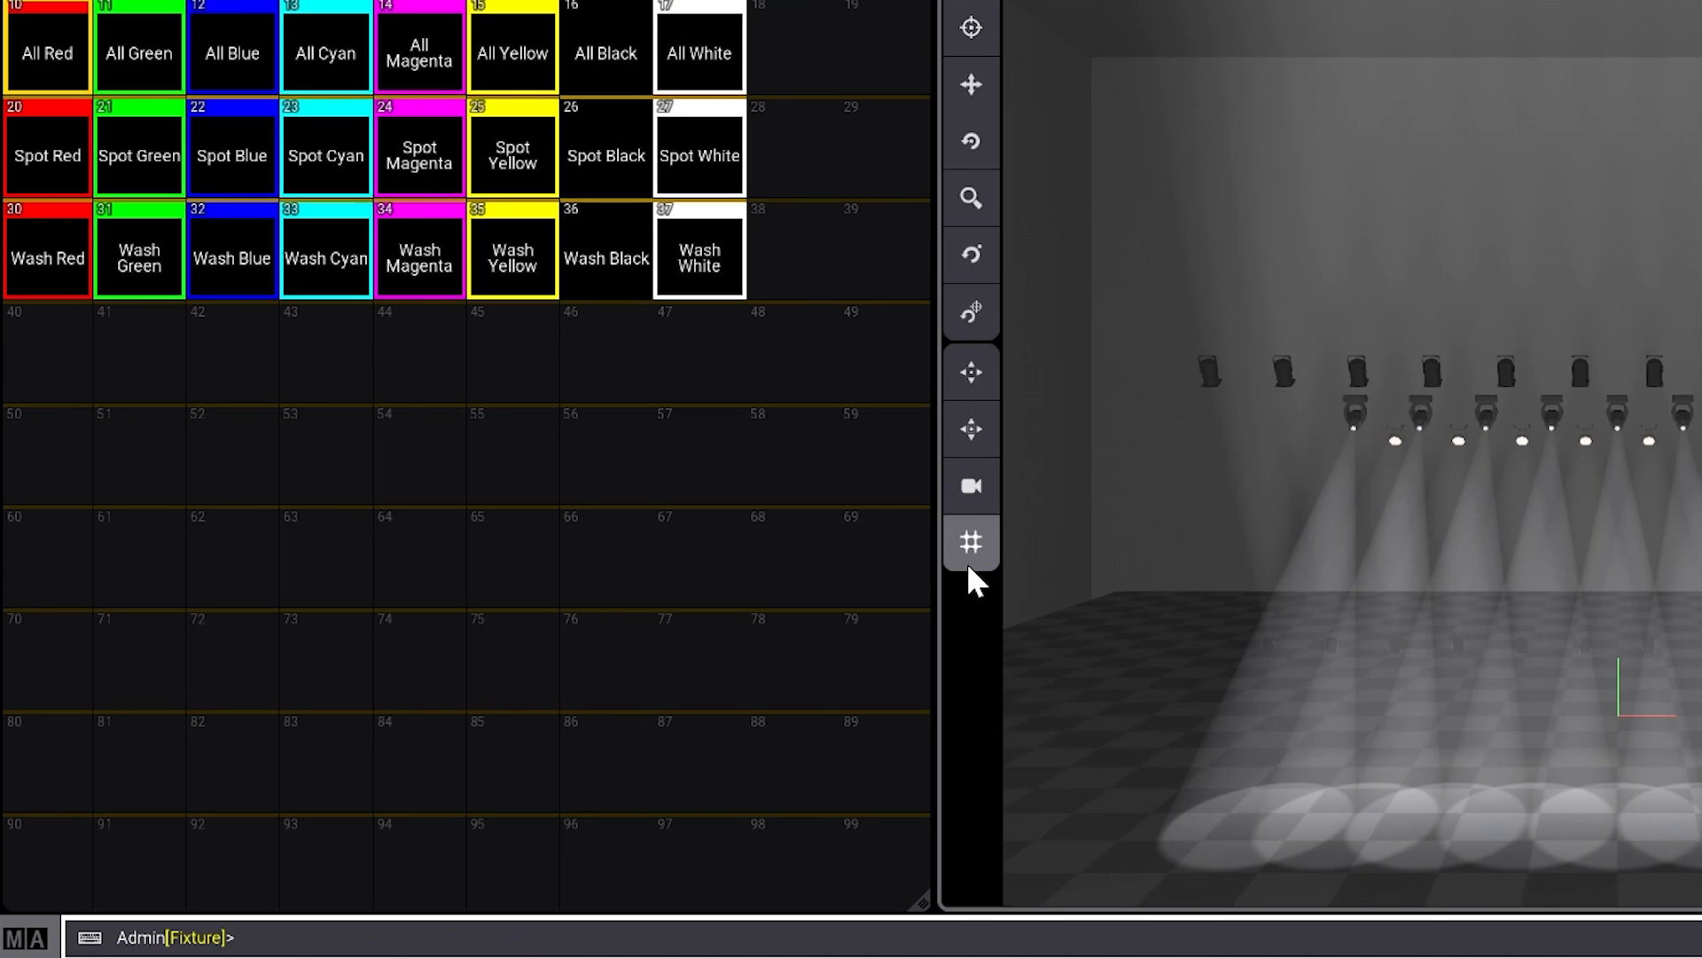
- Edit the Wash White sequence and rename its cue 1 as Wash White
drag(724, 275, 619, 252)
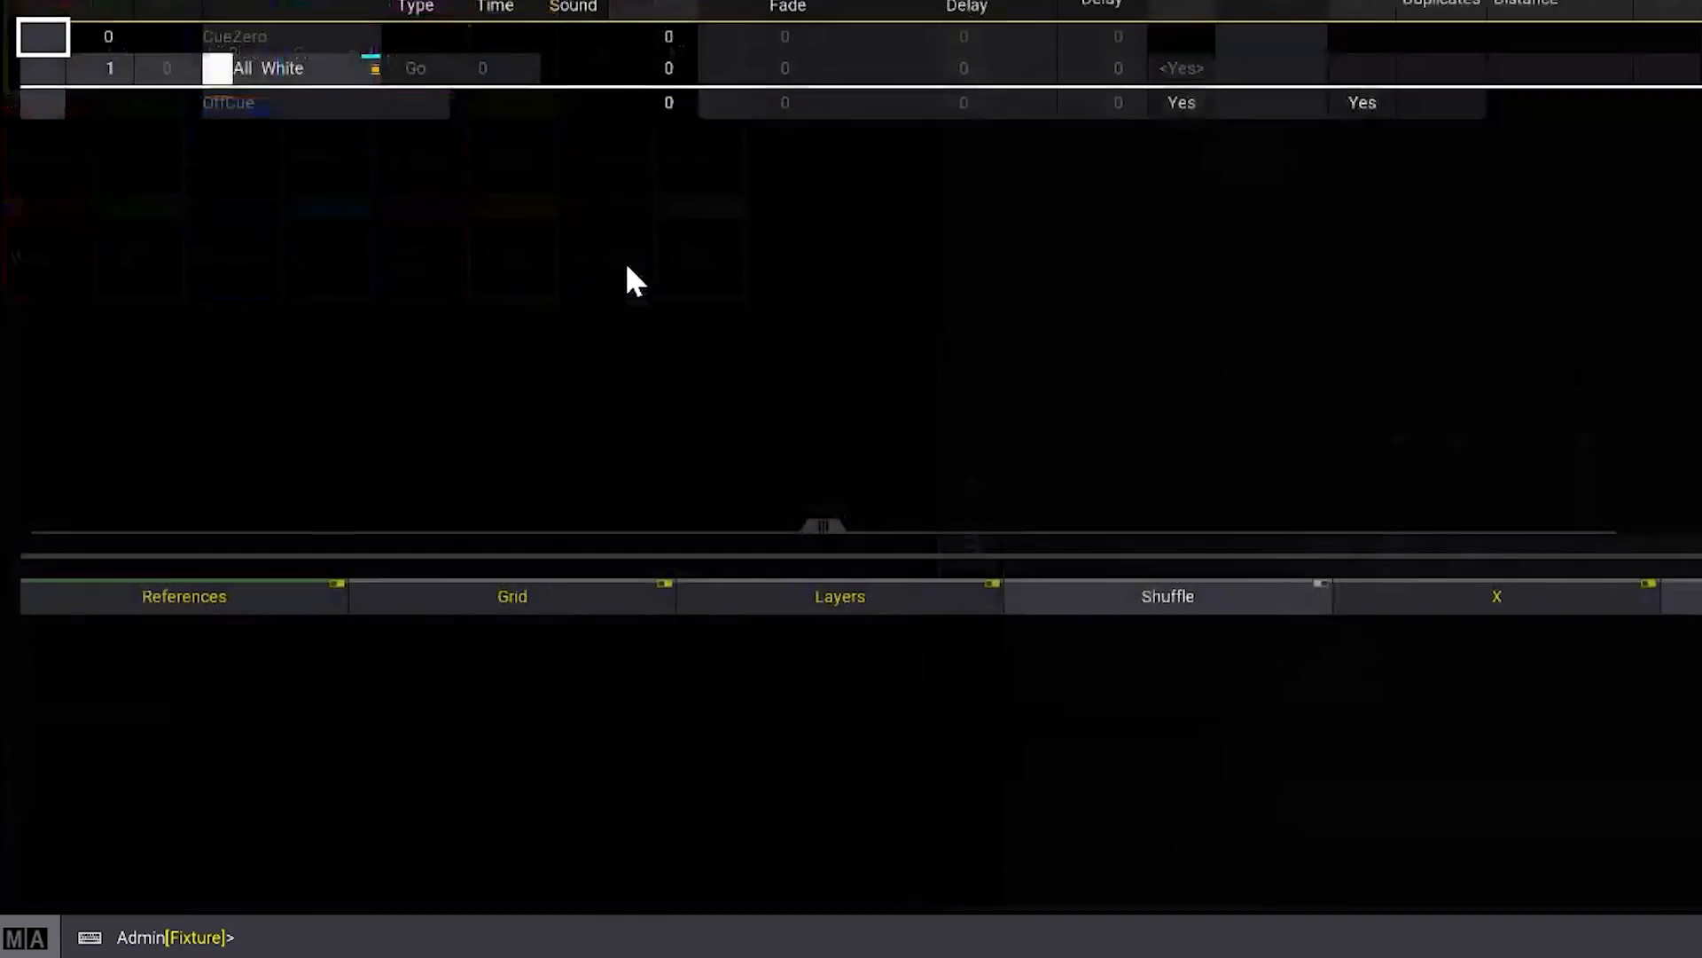
click(294, 65)
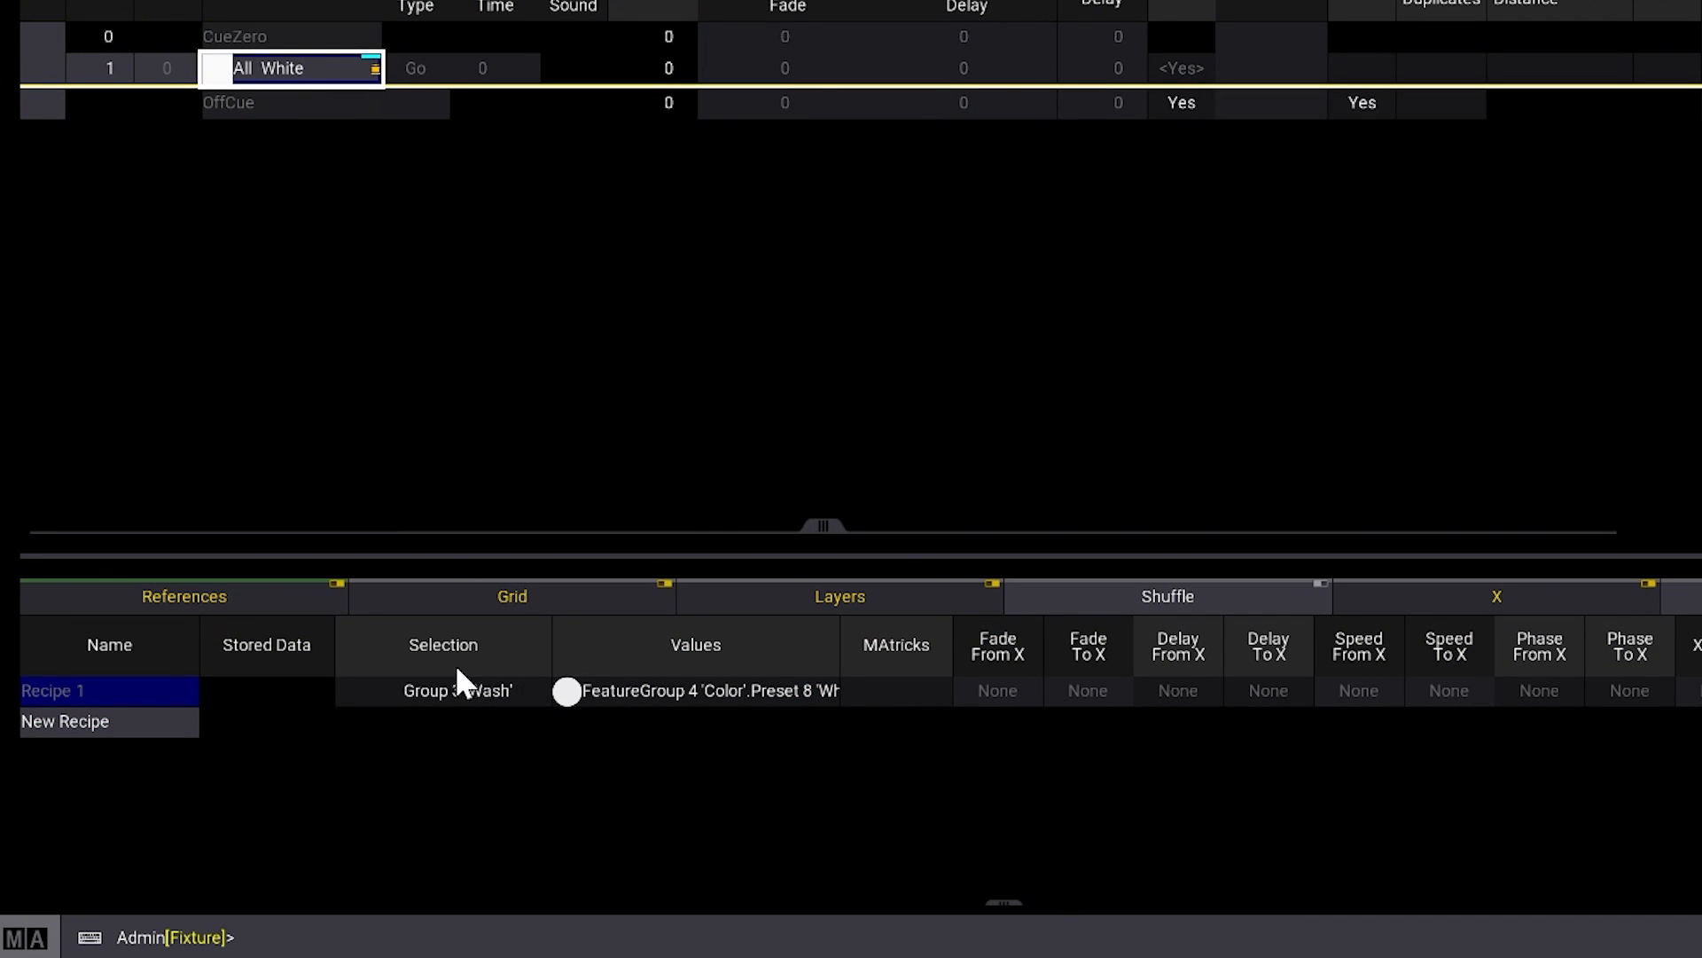
click(296, 69)
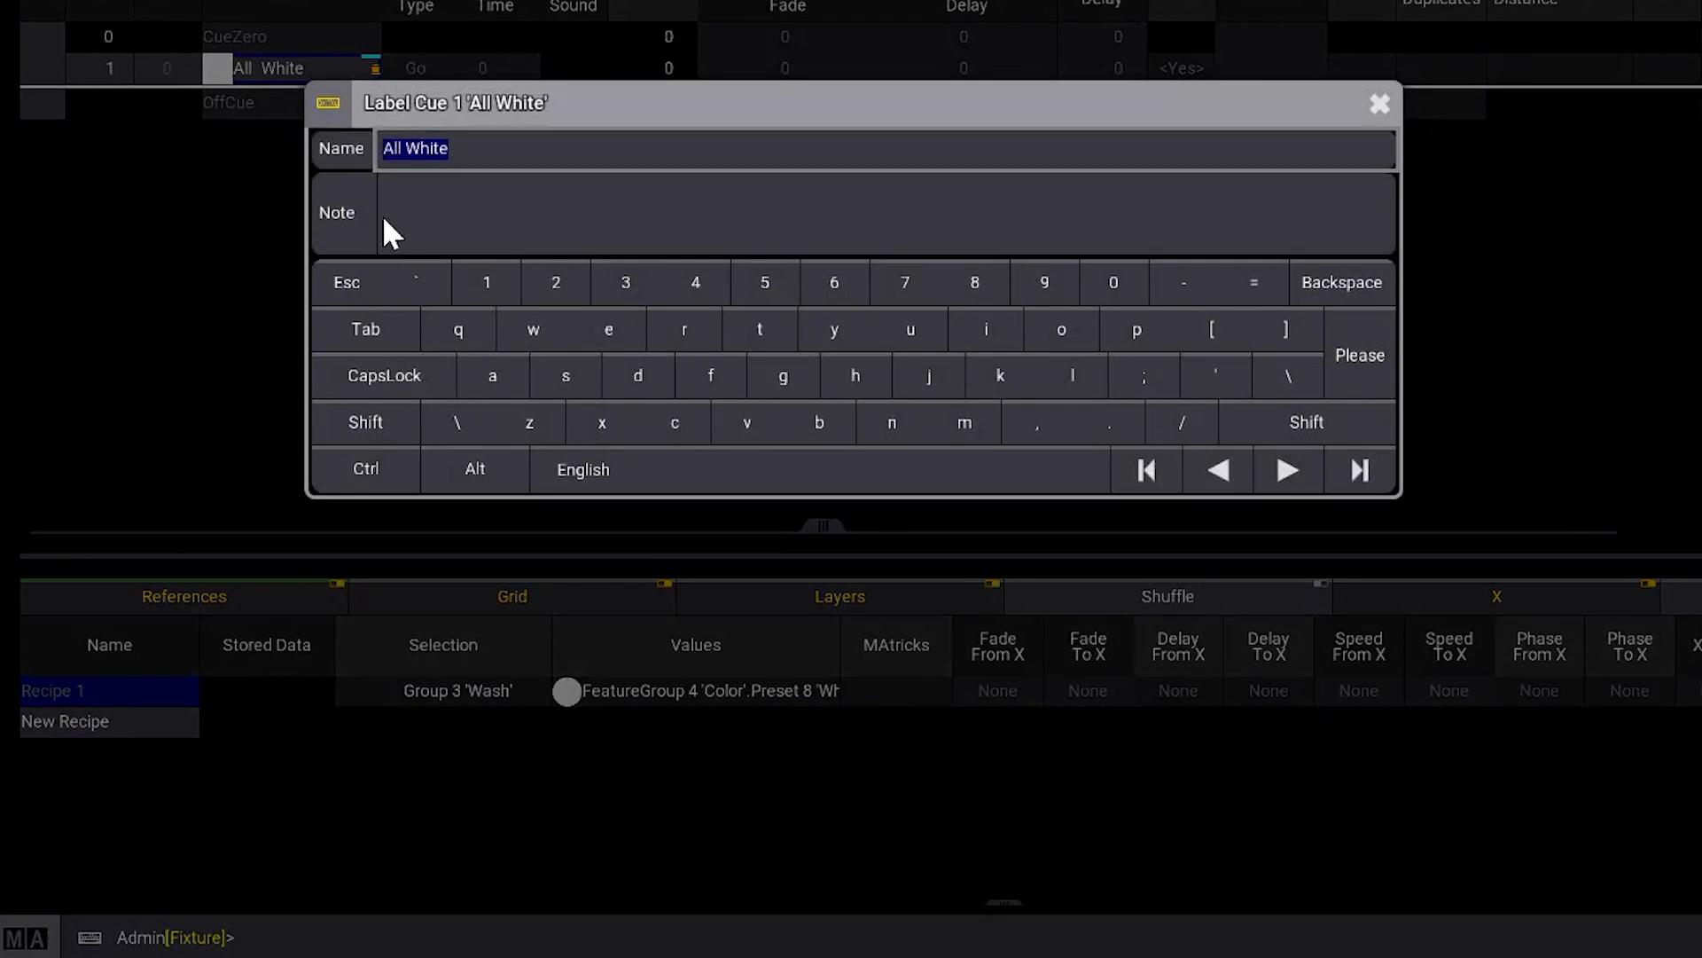
key(Right)
key(BackSpace)
key(BackSpace)
text(Wash)
key(Return)
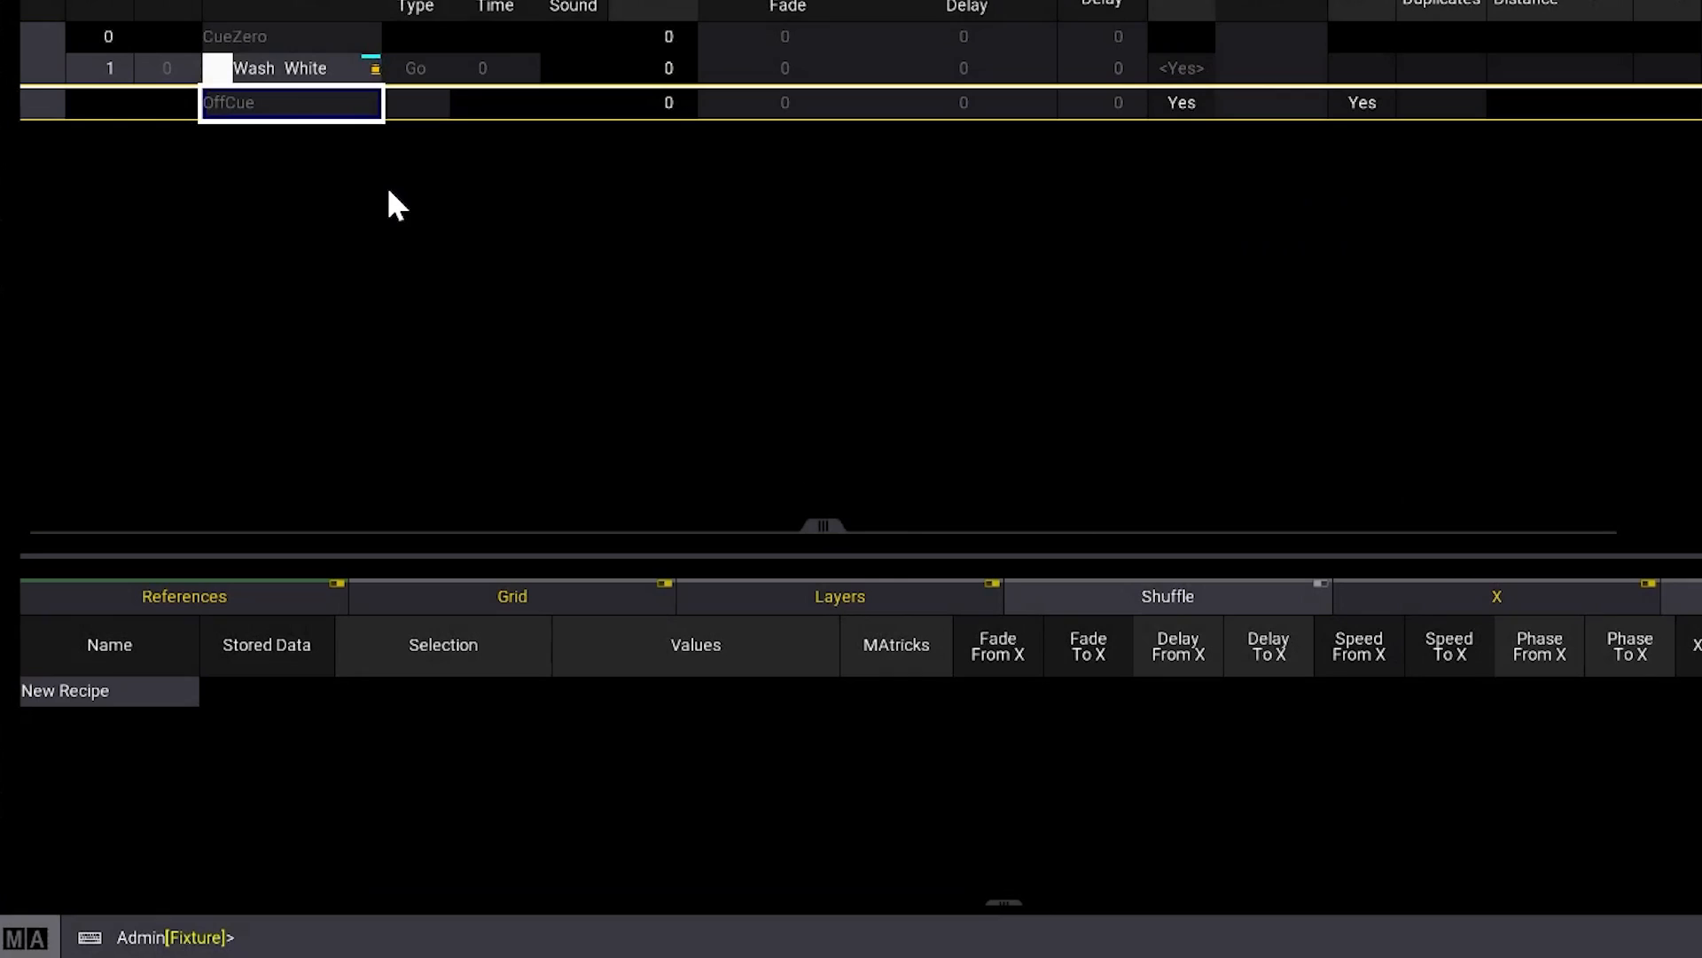
- Check the recipes in cue 1 of the Wash White and Wash Cyan sequences, closing the sequence editor after each
click(337, 68)
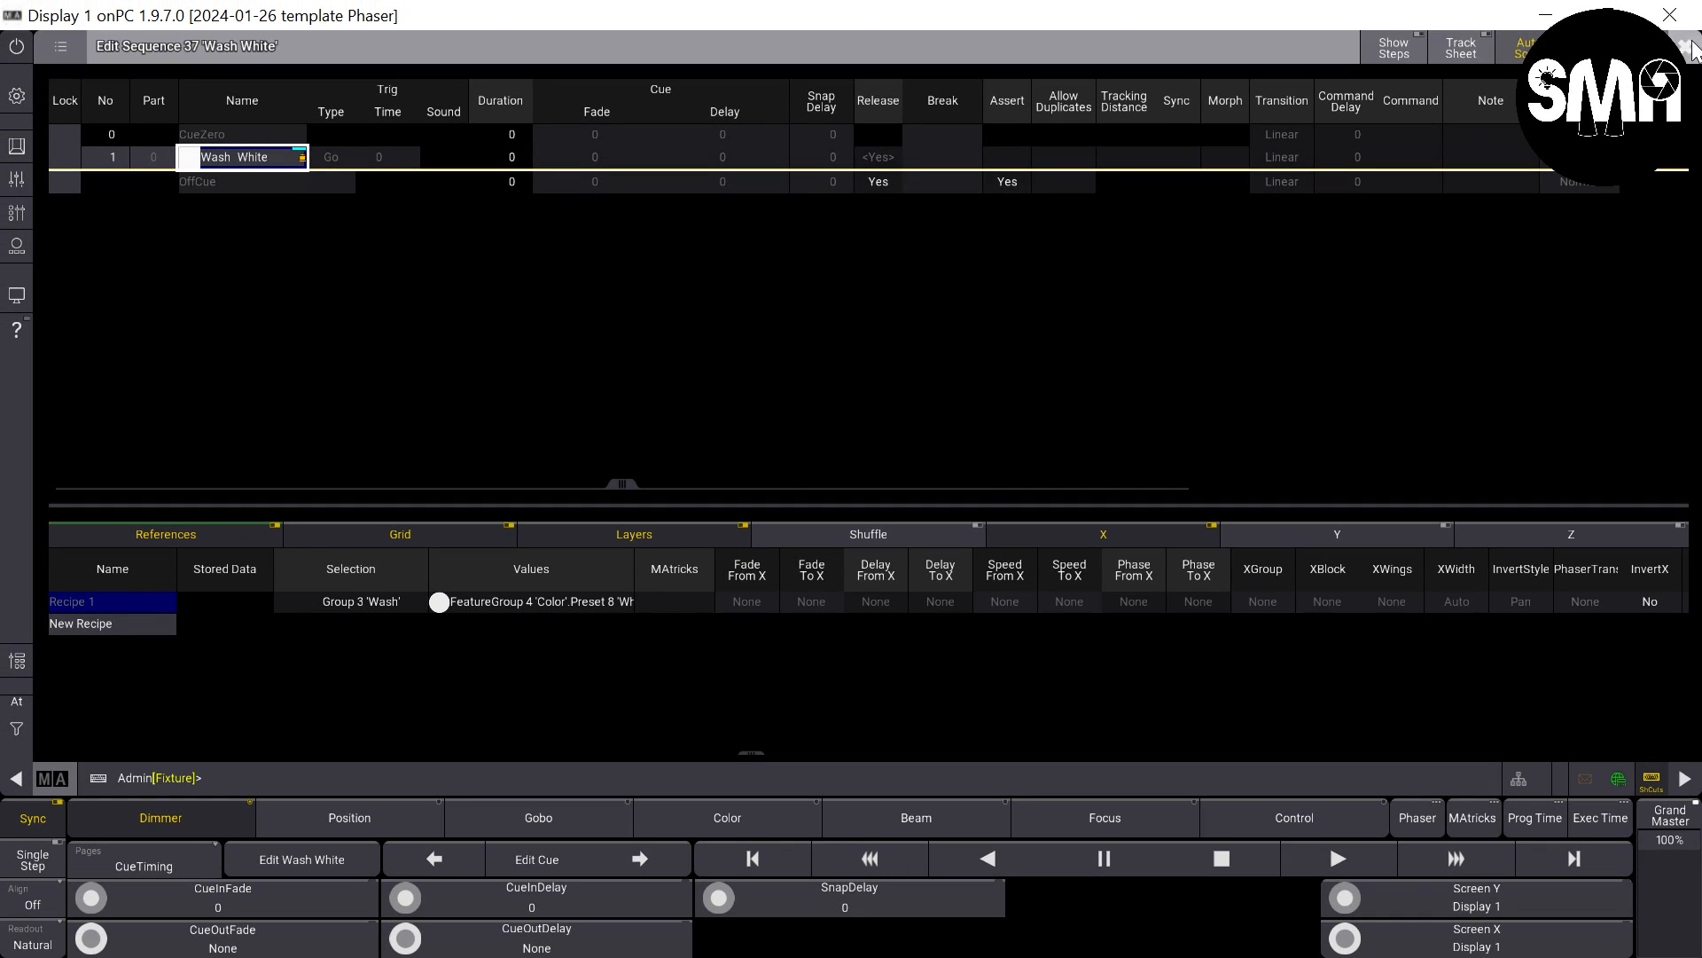
click(1690, 46)
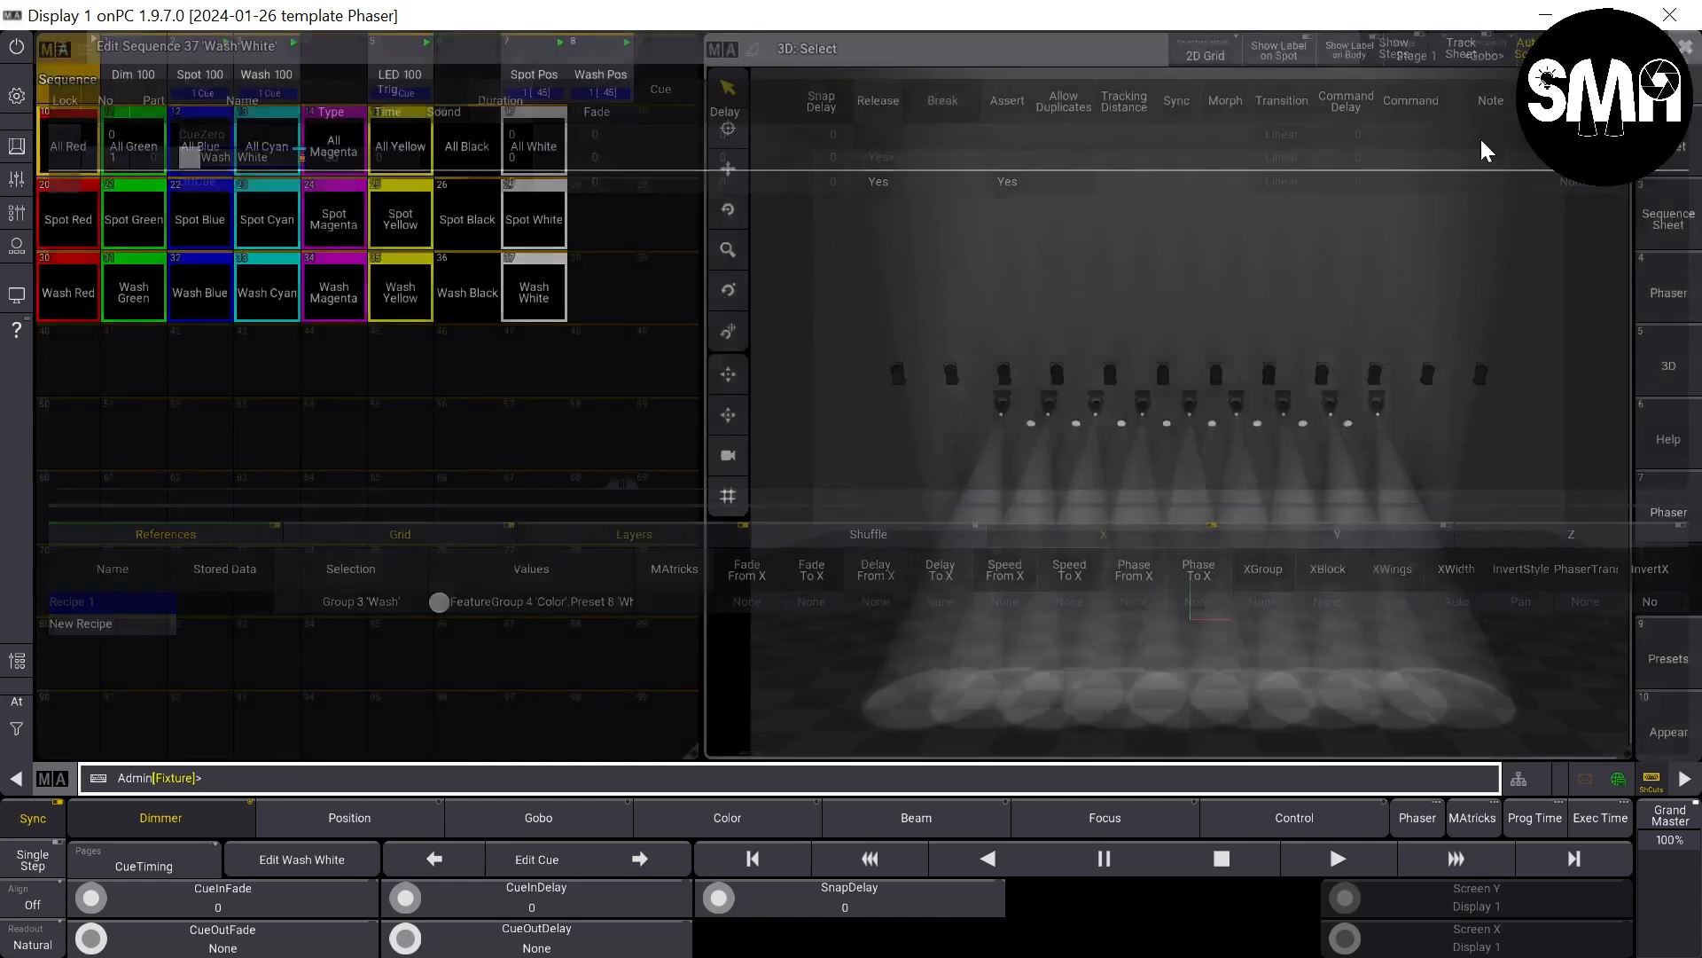
right_click(275, 283)
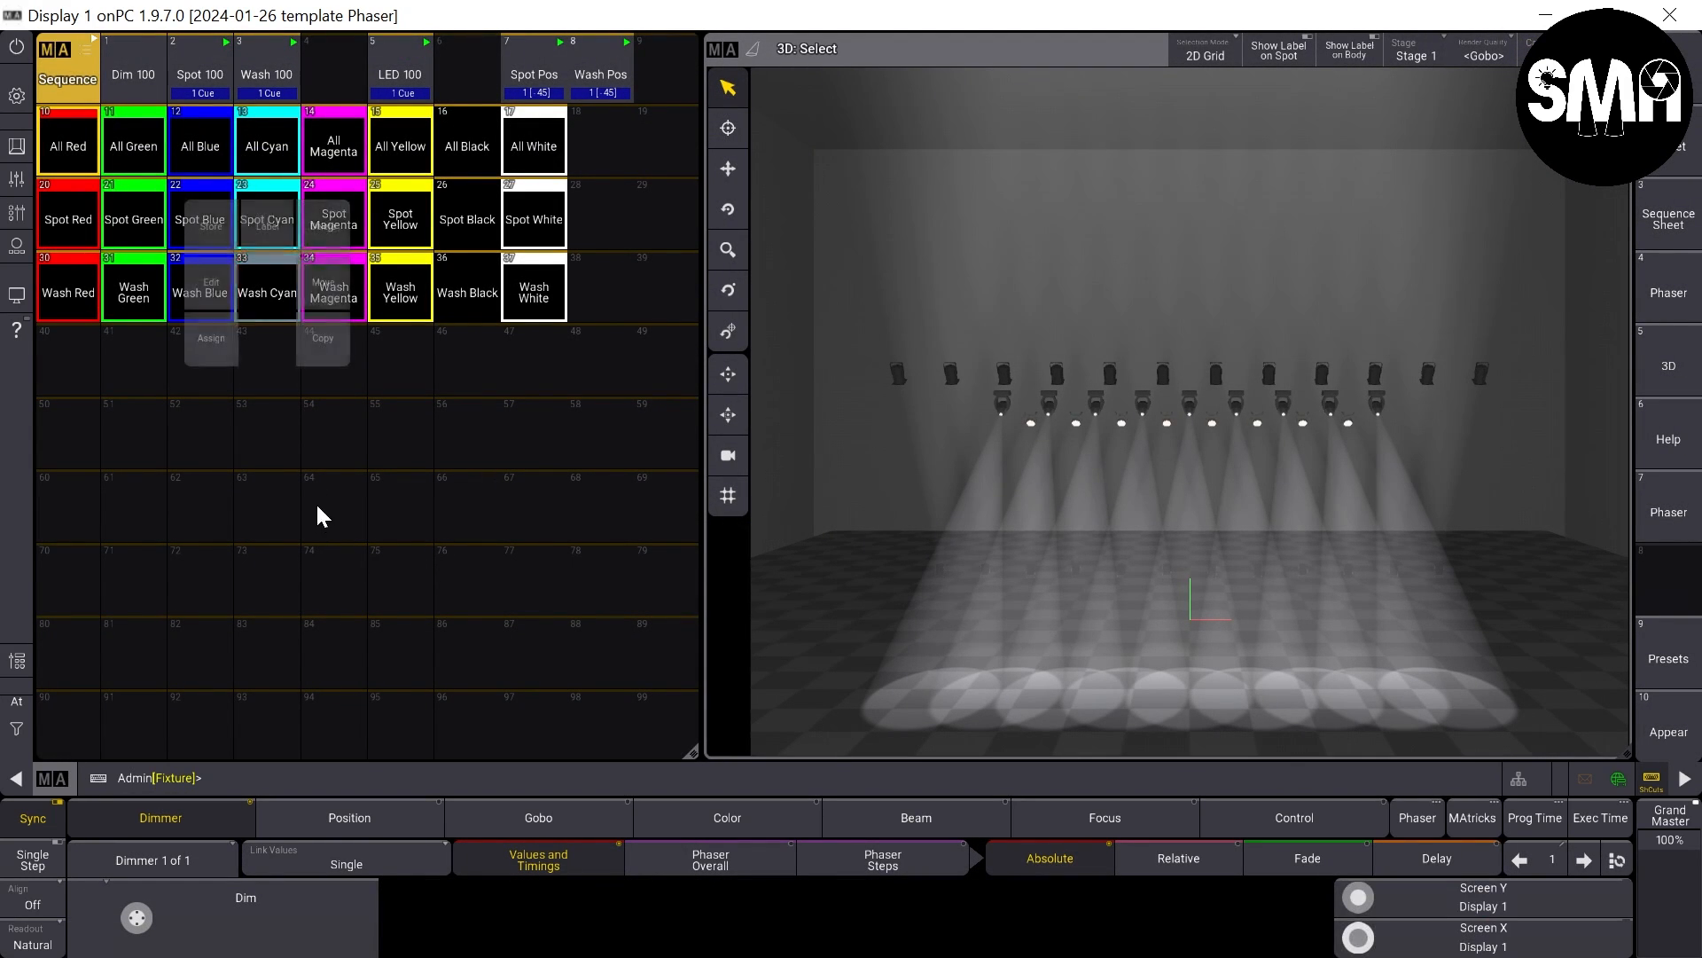
click(214, 277)
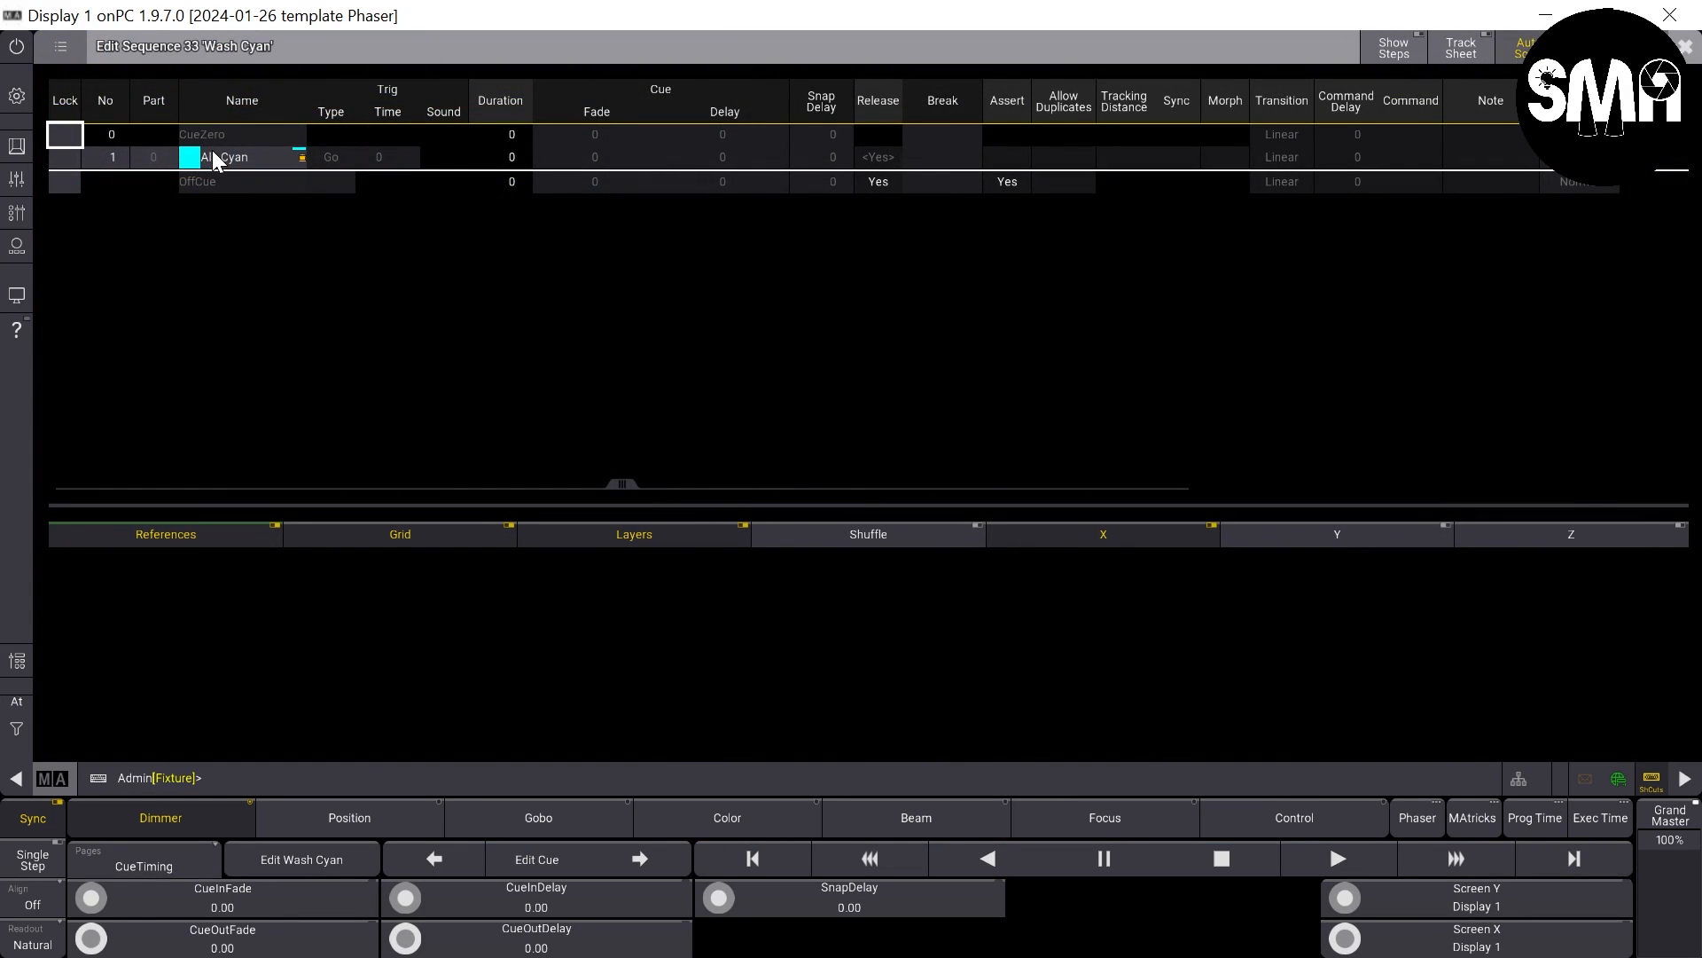
click(212, 158)
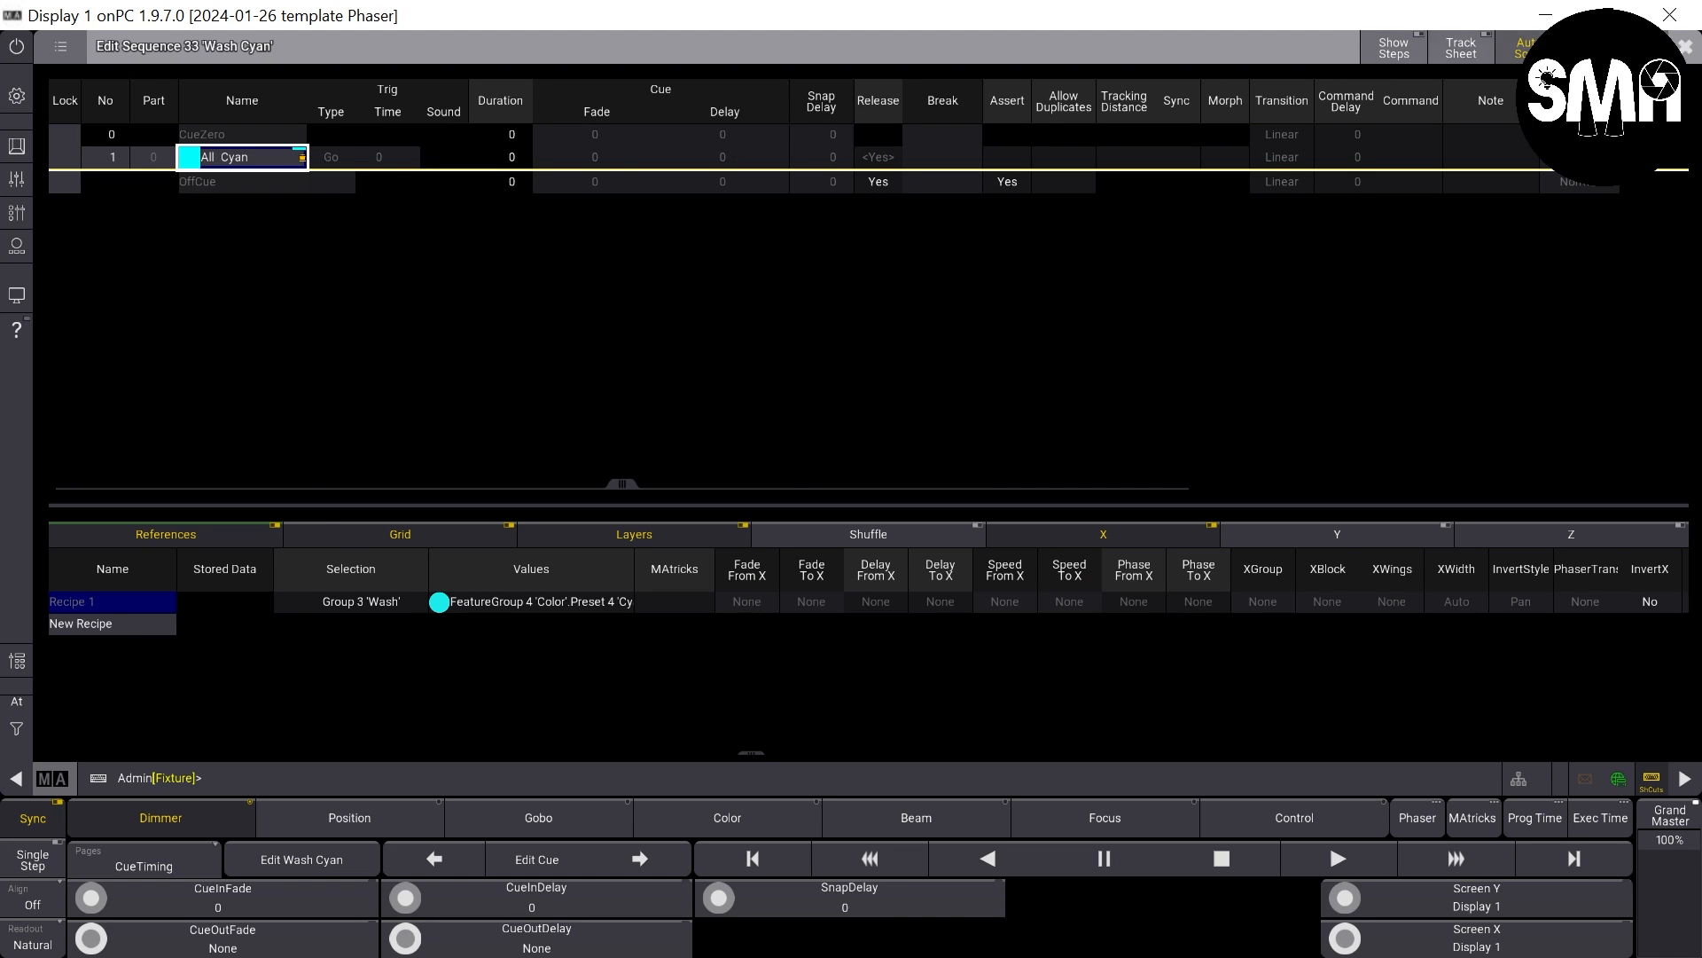
click(1690, 49)
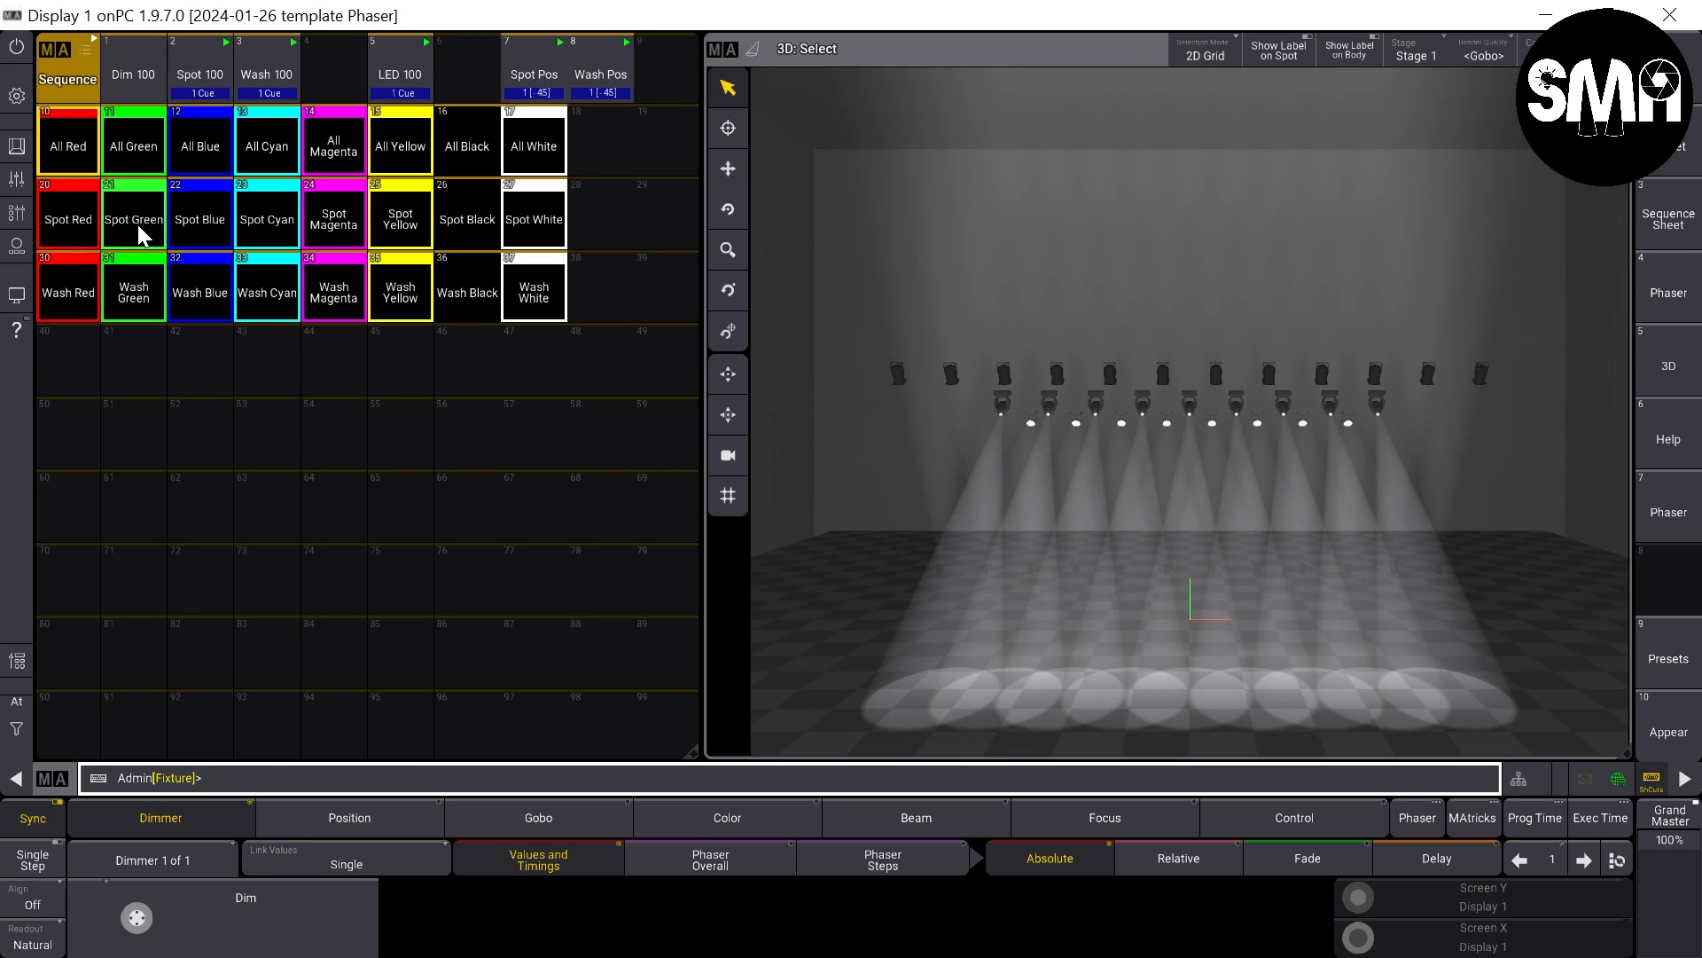
- Copy the All color sequences to a new row with the command Copy Sequence 10 Thru 17 At Sequence 40
key(c)
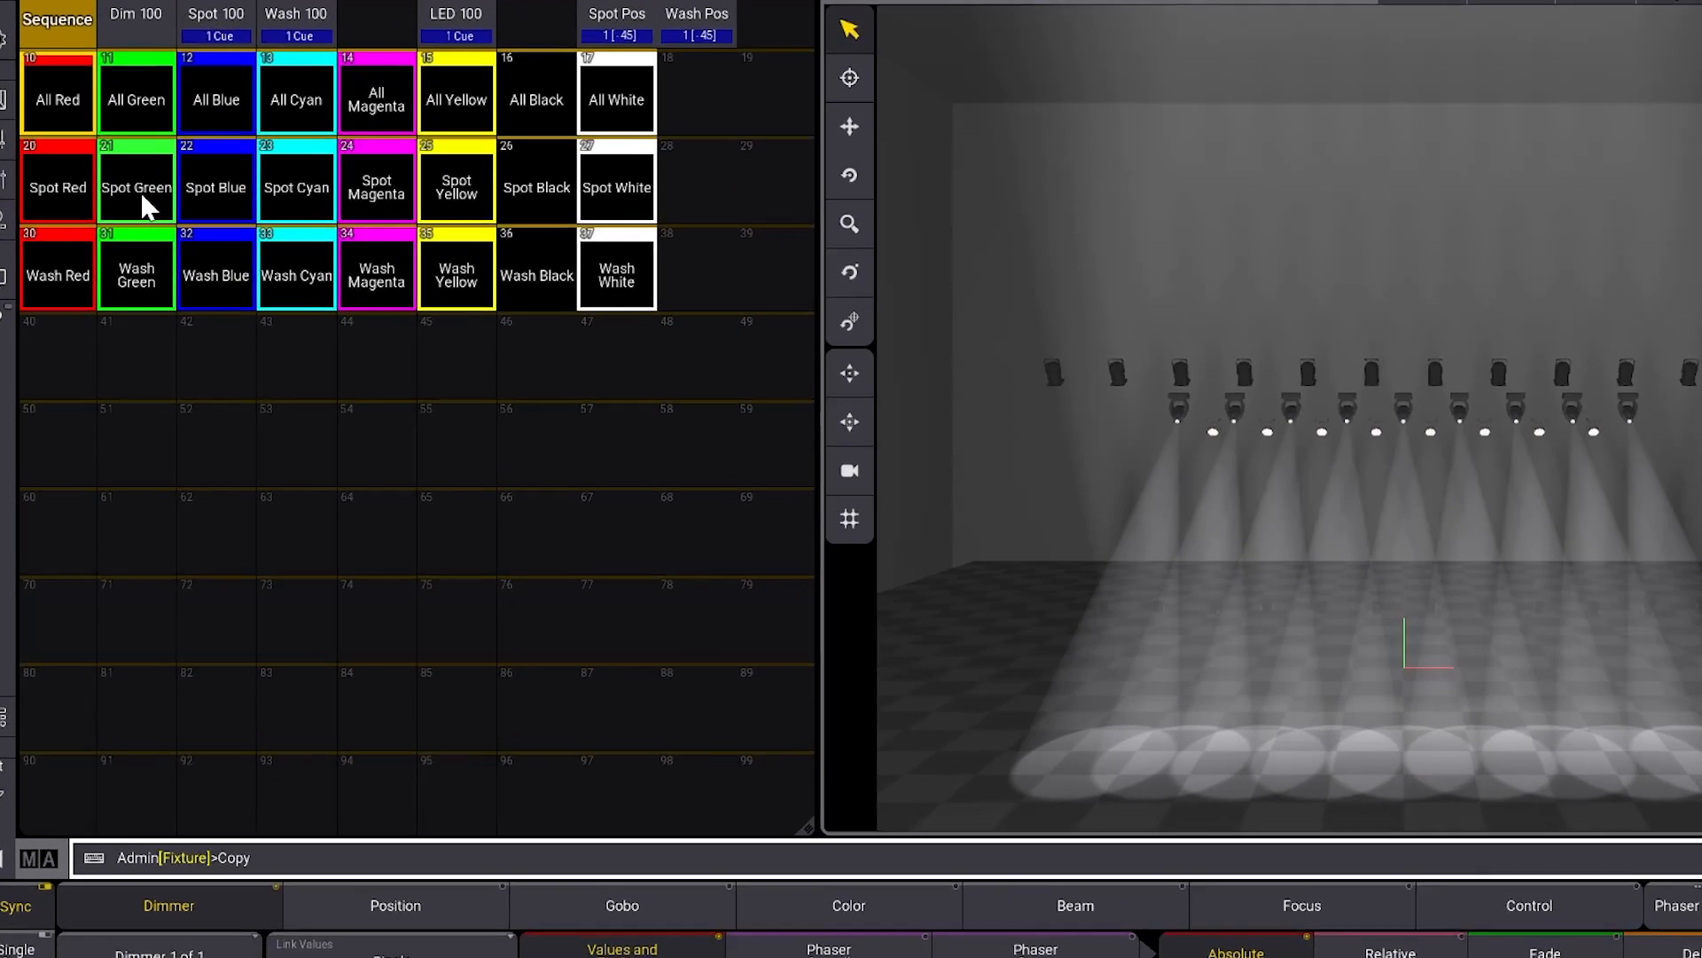
text(s10)
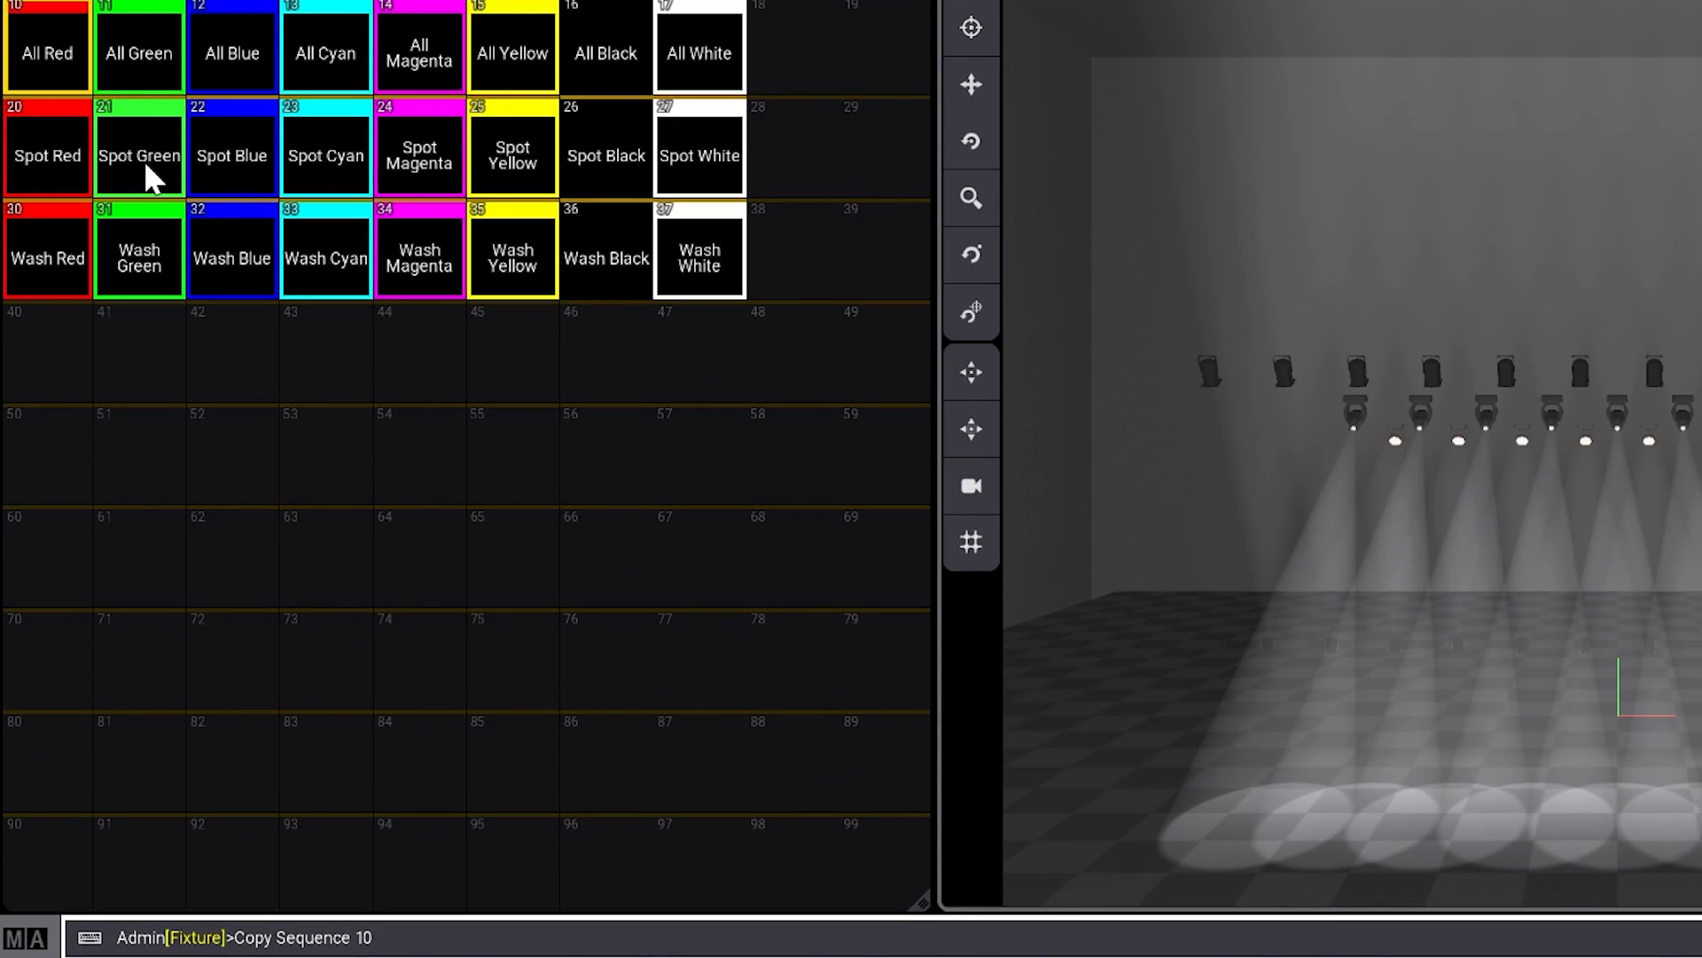
text(t17as40)
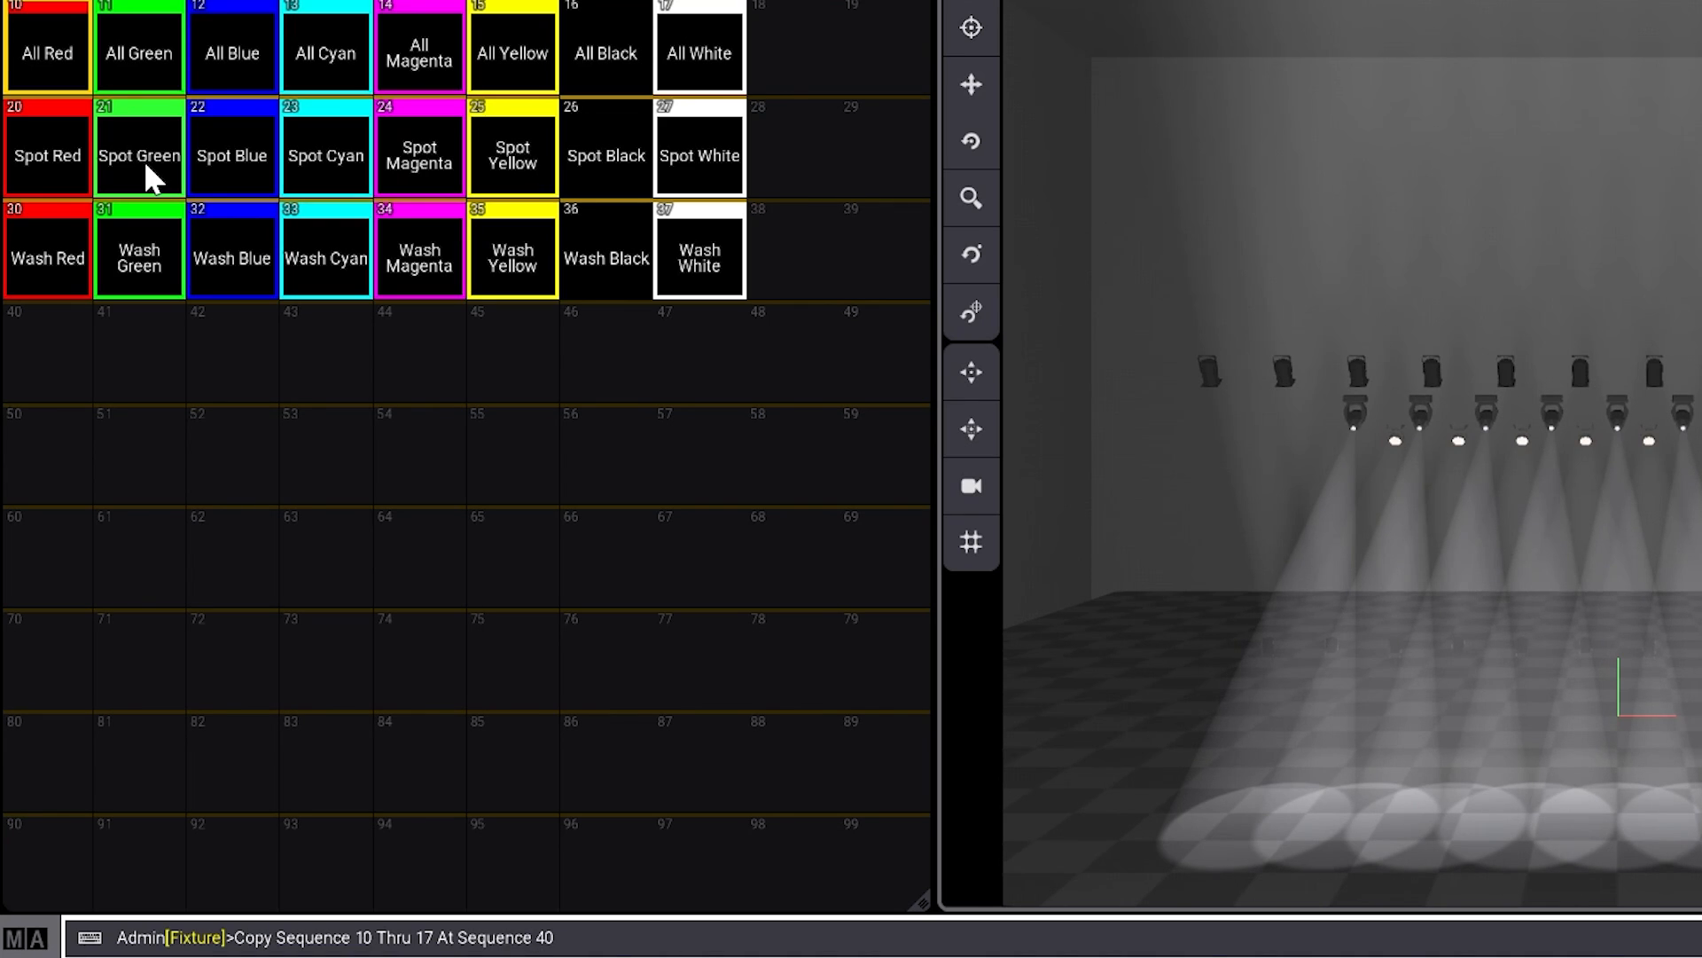
key(Return)
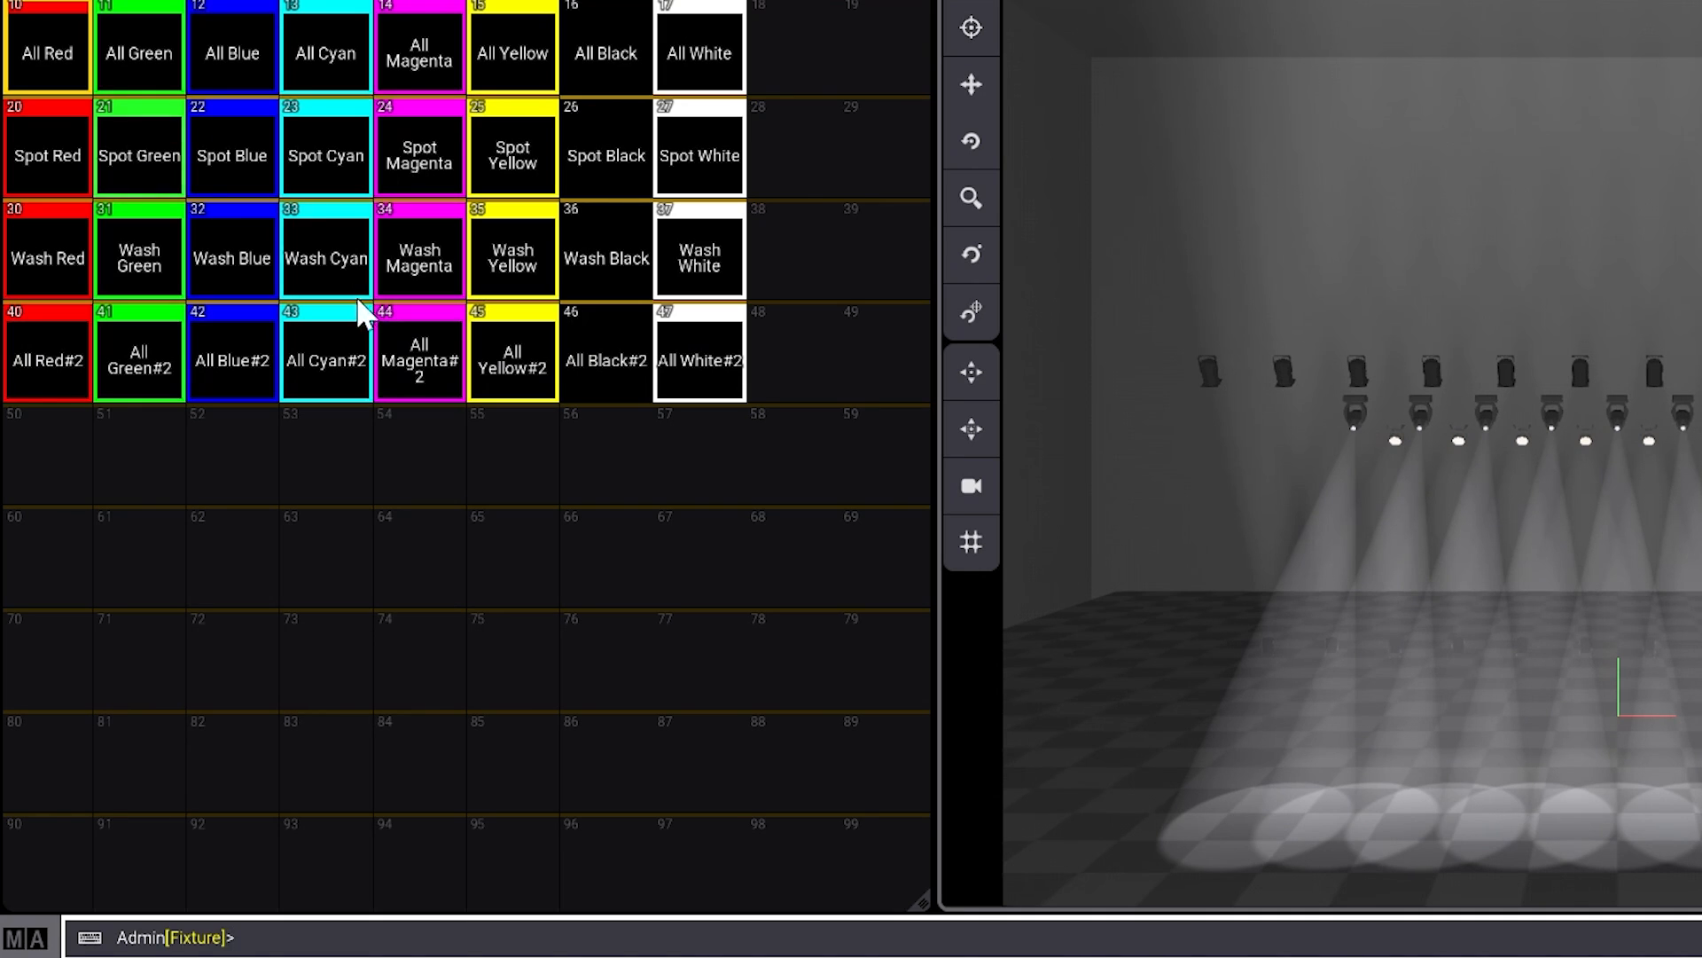
- Rename sequence 40 as LED Red
drag(69, 362, 70, 257)
key(Right)
key(BackSpace)
key(BackSpace)
key(Home)
key(Delete)
key(Delete)
key(Delete)
key(Delete)
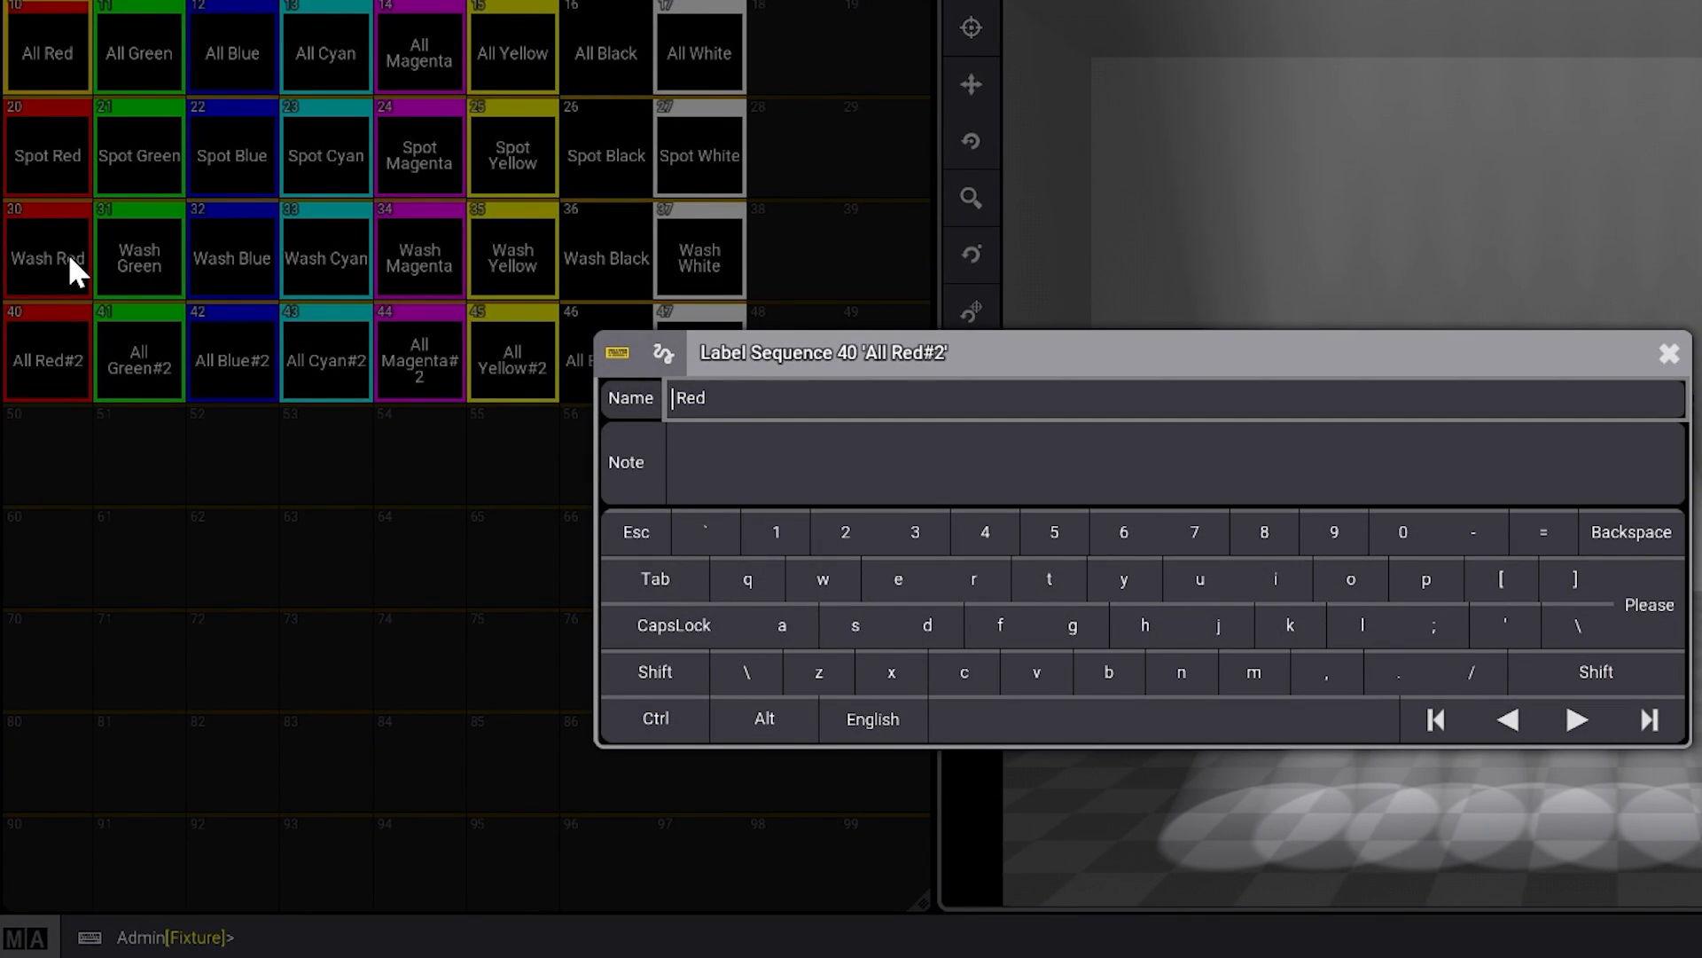
text(LED)
drag(706, 398, 637, 399)
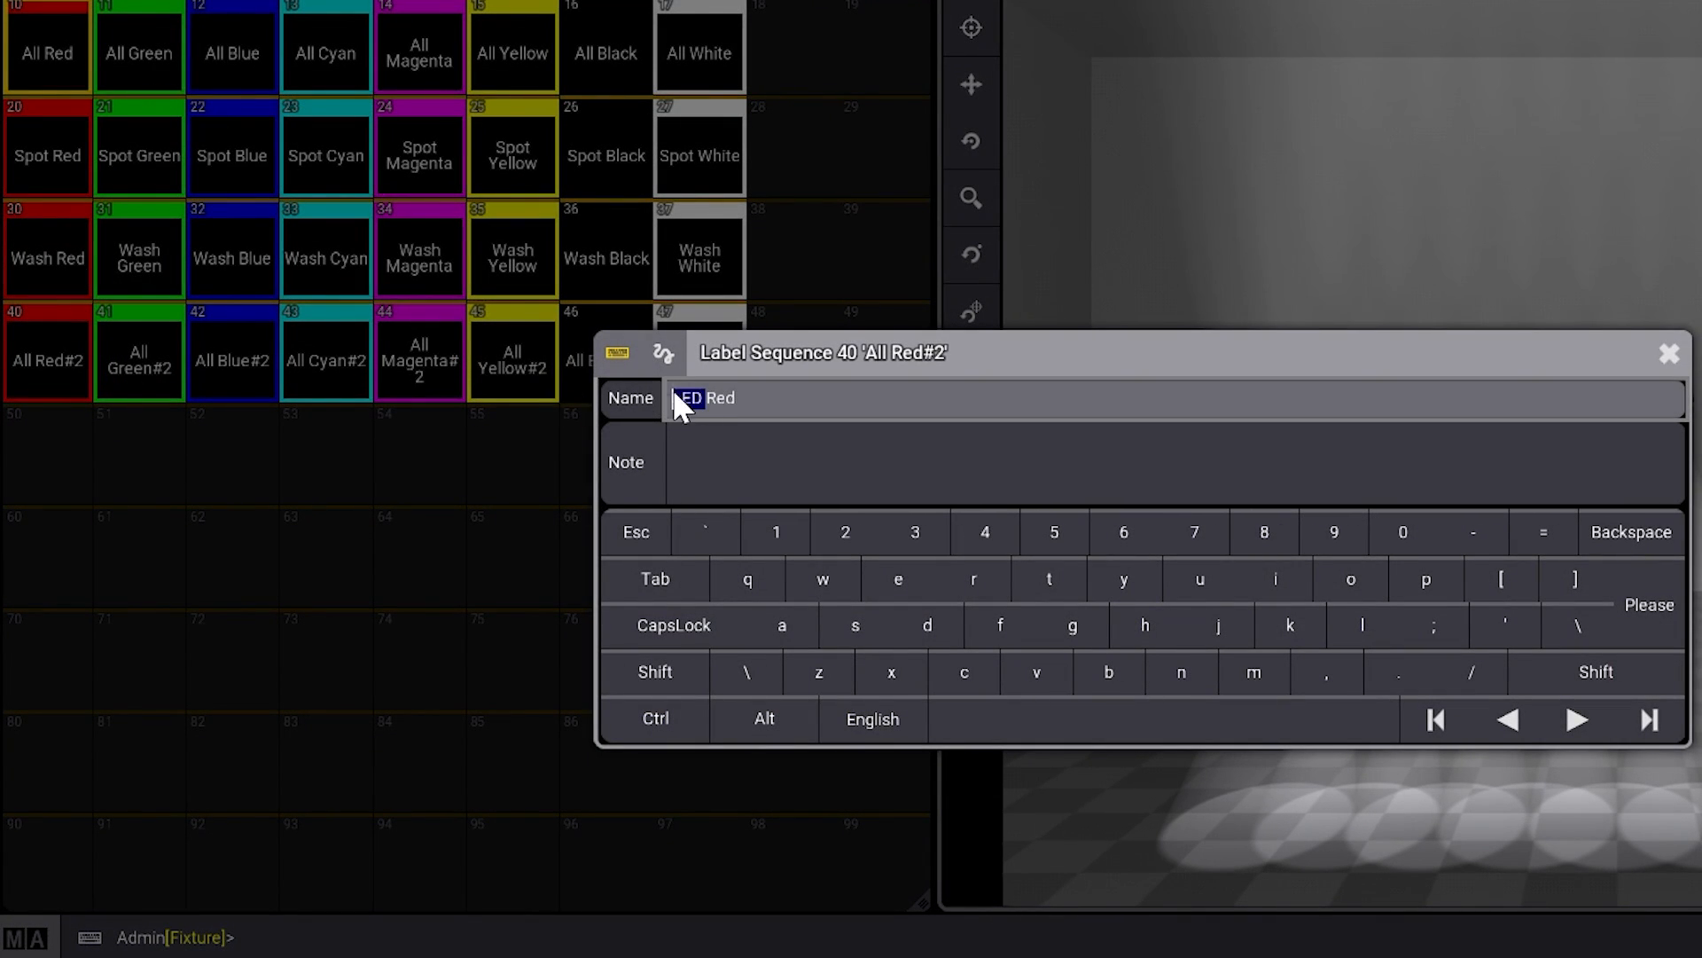
key(Return)
- Rename sequence 41 as LED Green
drag(140, 351, 147, 271)
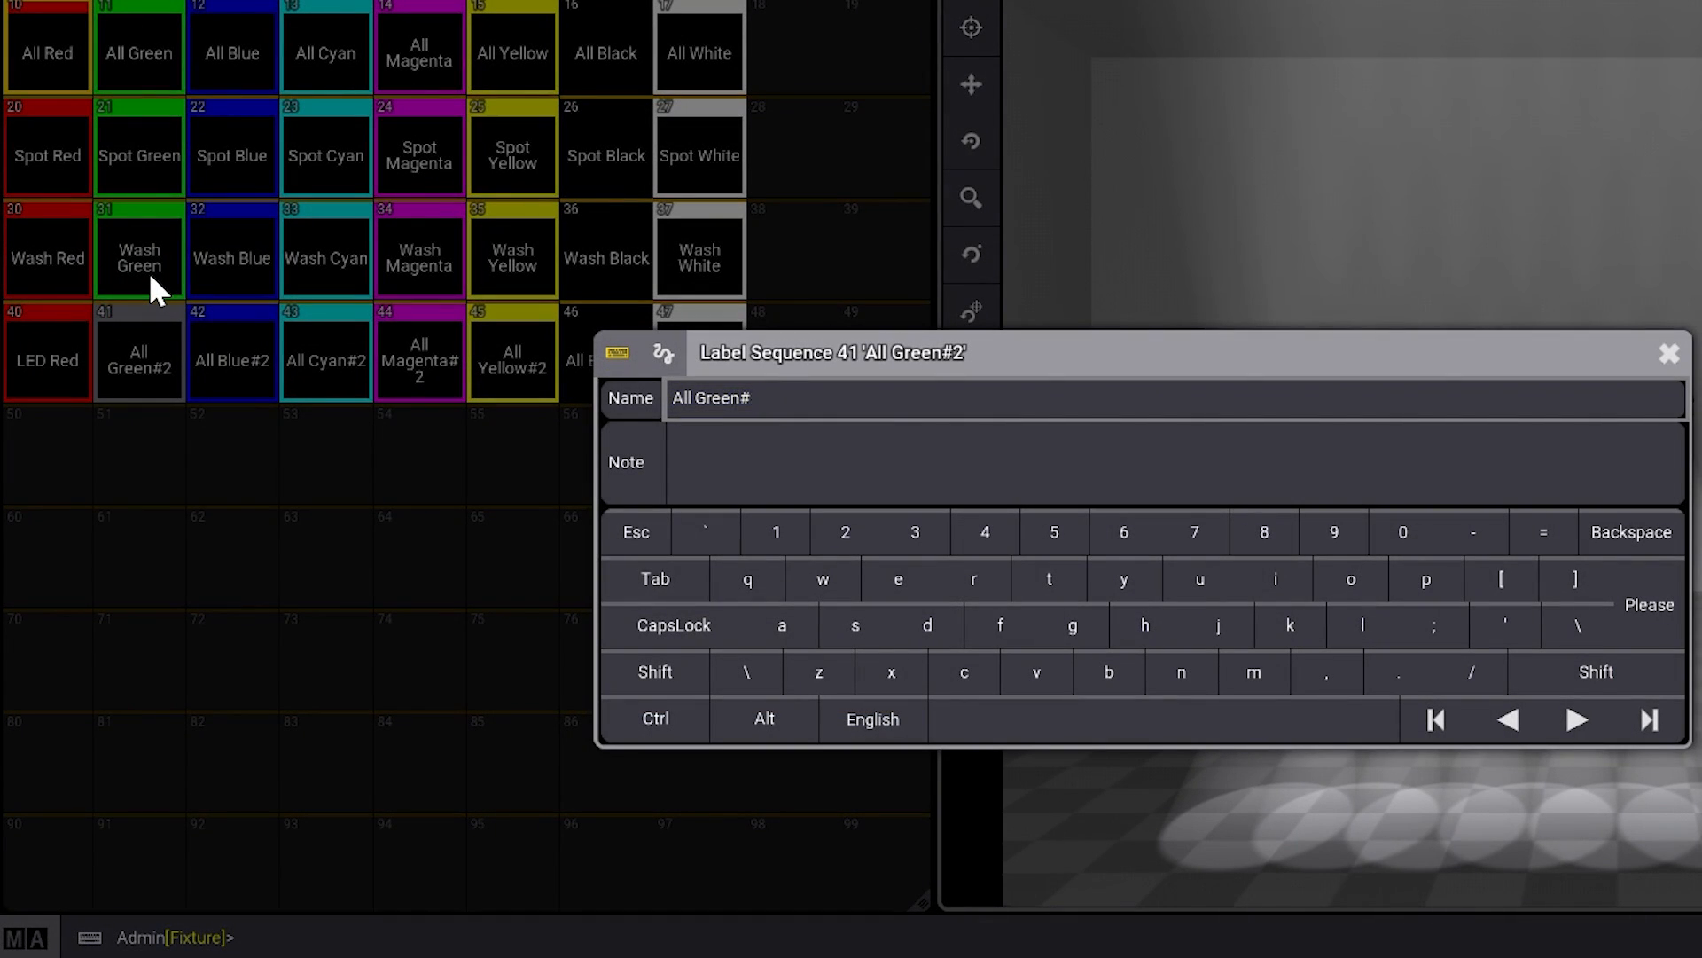
key(Right)
key(BackSpace)
key(BackSpace)
key(Home)
key(Delete)
key(Delete)
key(Delete)
key(Delete)
text(LED)
key(Return)
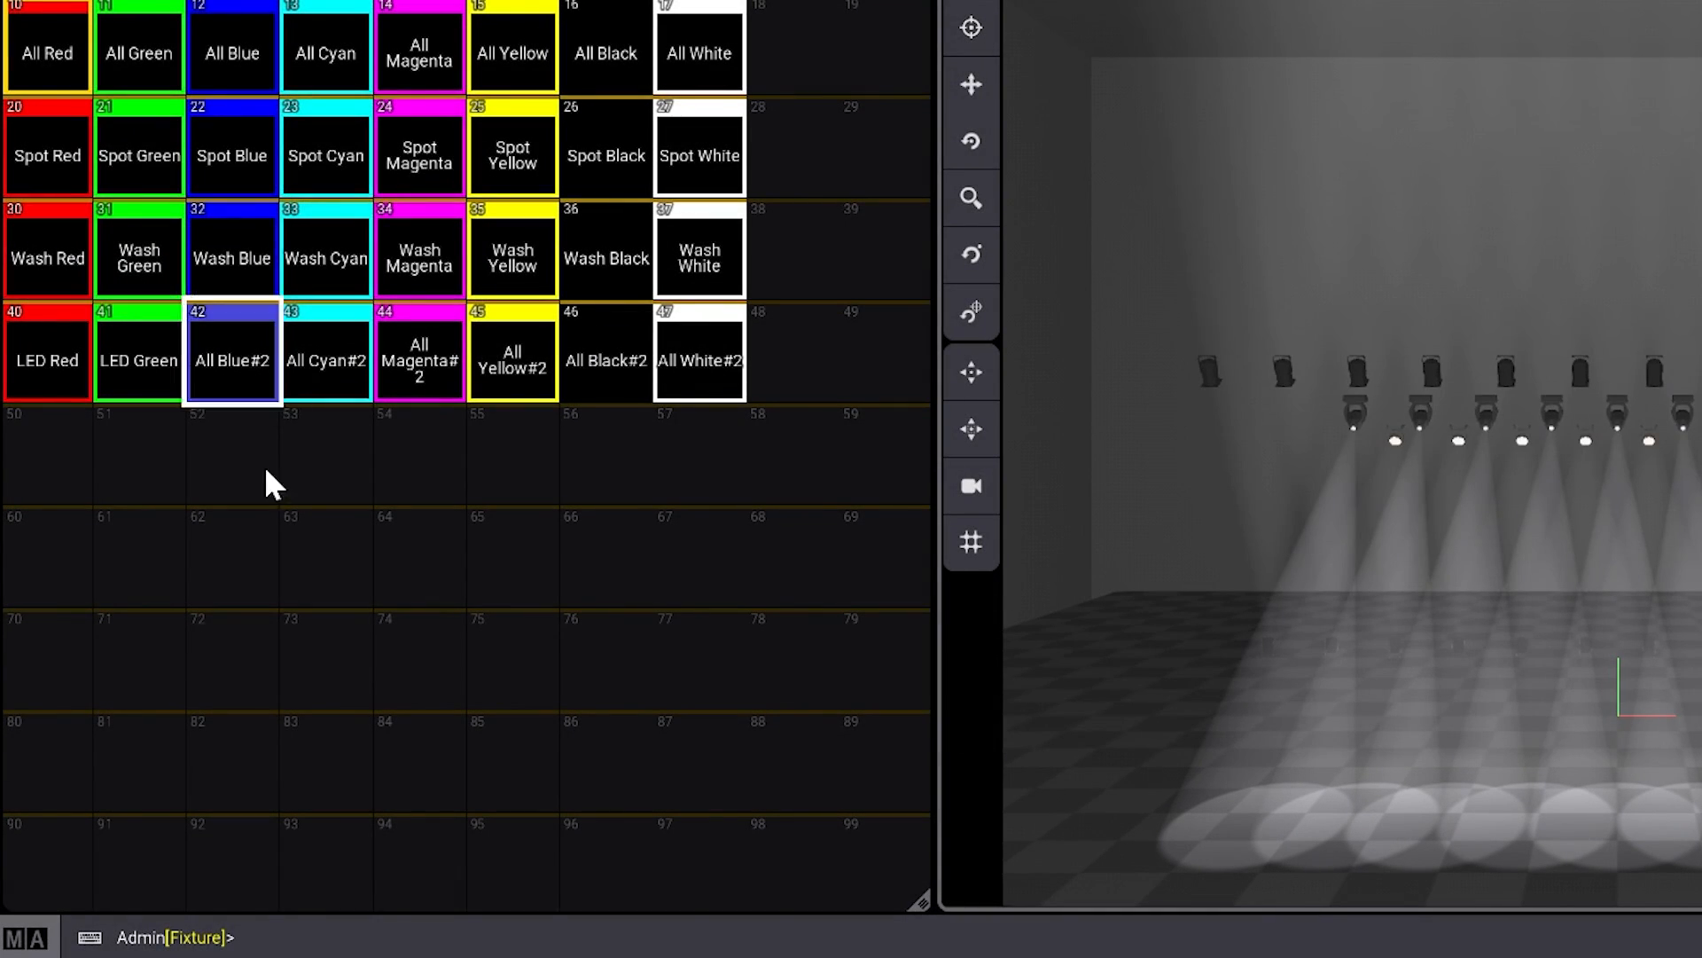
- Rename sequence 42 as LED Blue
drag(232, 354, 203, 263)
key(Right)
key(BackSpace)
key(BackSpace)
key(Home)
key(Delete)
key(Delete)
key(Delete)
key(Delete)
text(LED)
key(Return)
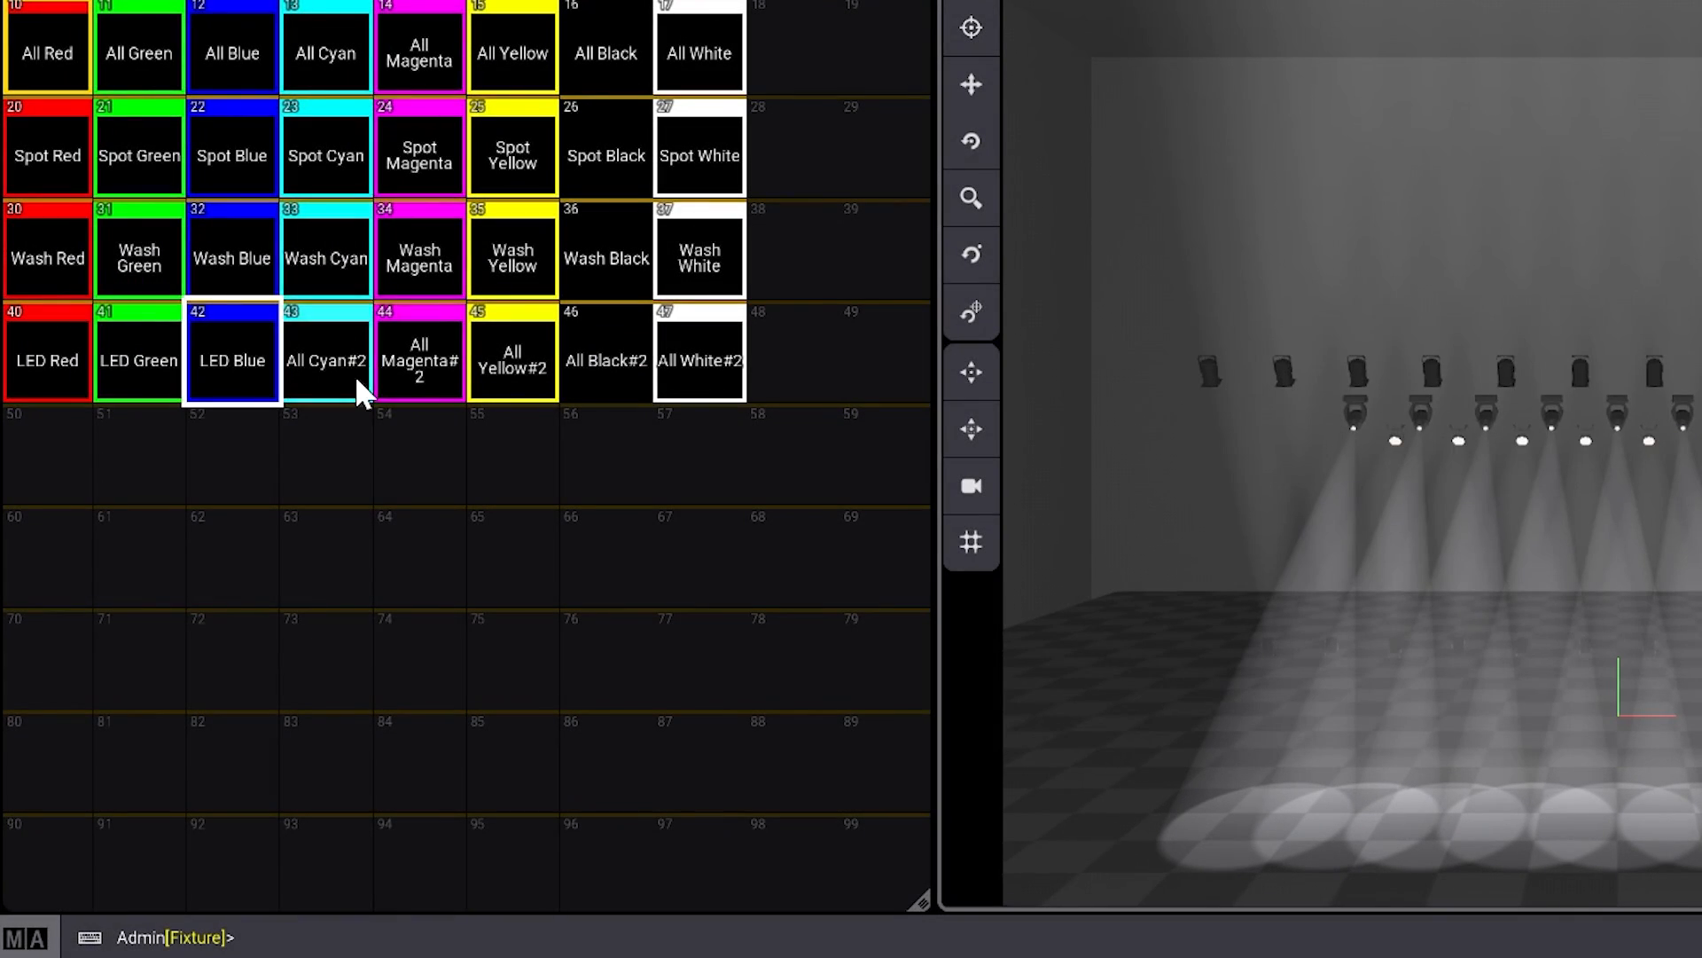
- Rename sequence 43 as LED Cyan
drag(354, 374, 314, 270)
key(Right)
key(BackSpace)
key(BackSpace)
key(Home)
key(Delete)
key(Delete)
key(Delete)
key(Delete)
text(LED)
key(Return)
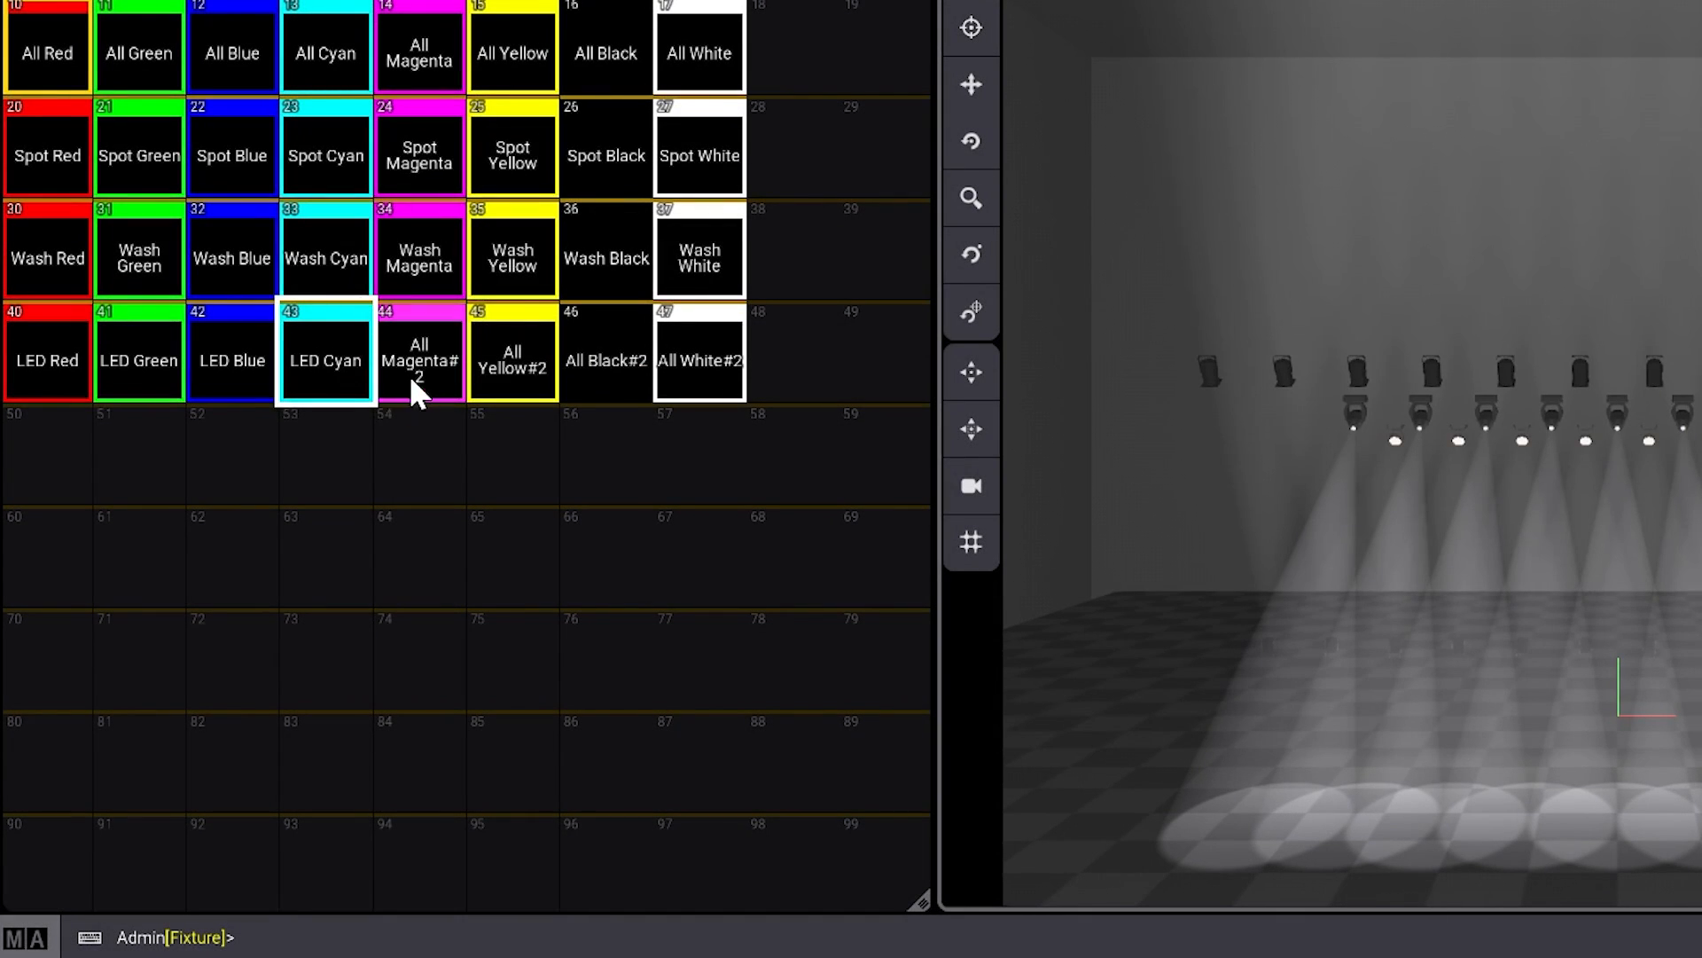
- Rename sequence 44 as LED Magenta
drag(408, 375, 412, 264)
key(Right)
key(BackSpace)
key(BackSpace)
key(Home)
key(Delete)
key(Delete)
key(Delete)
key(Delete)
text(LED)
key(Return)
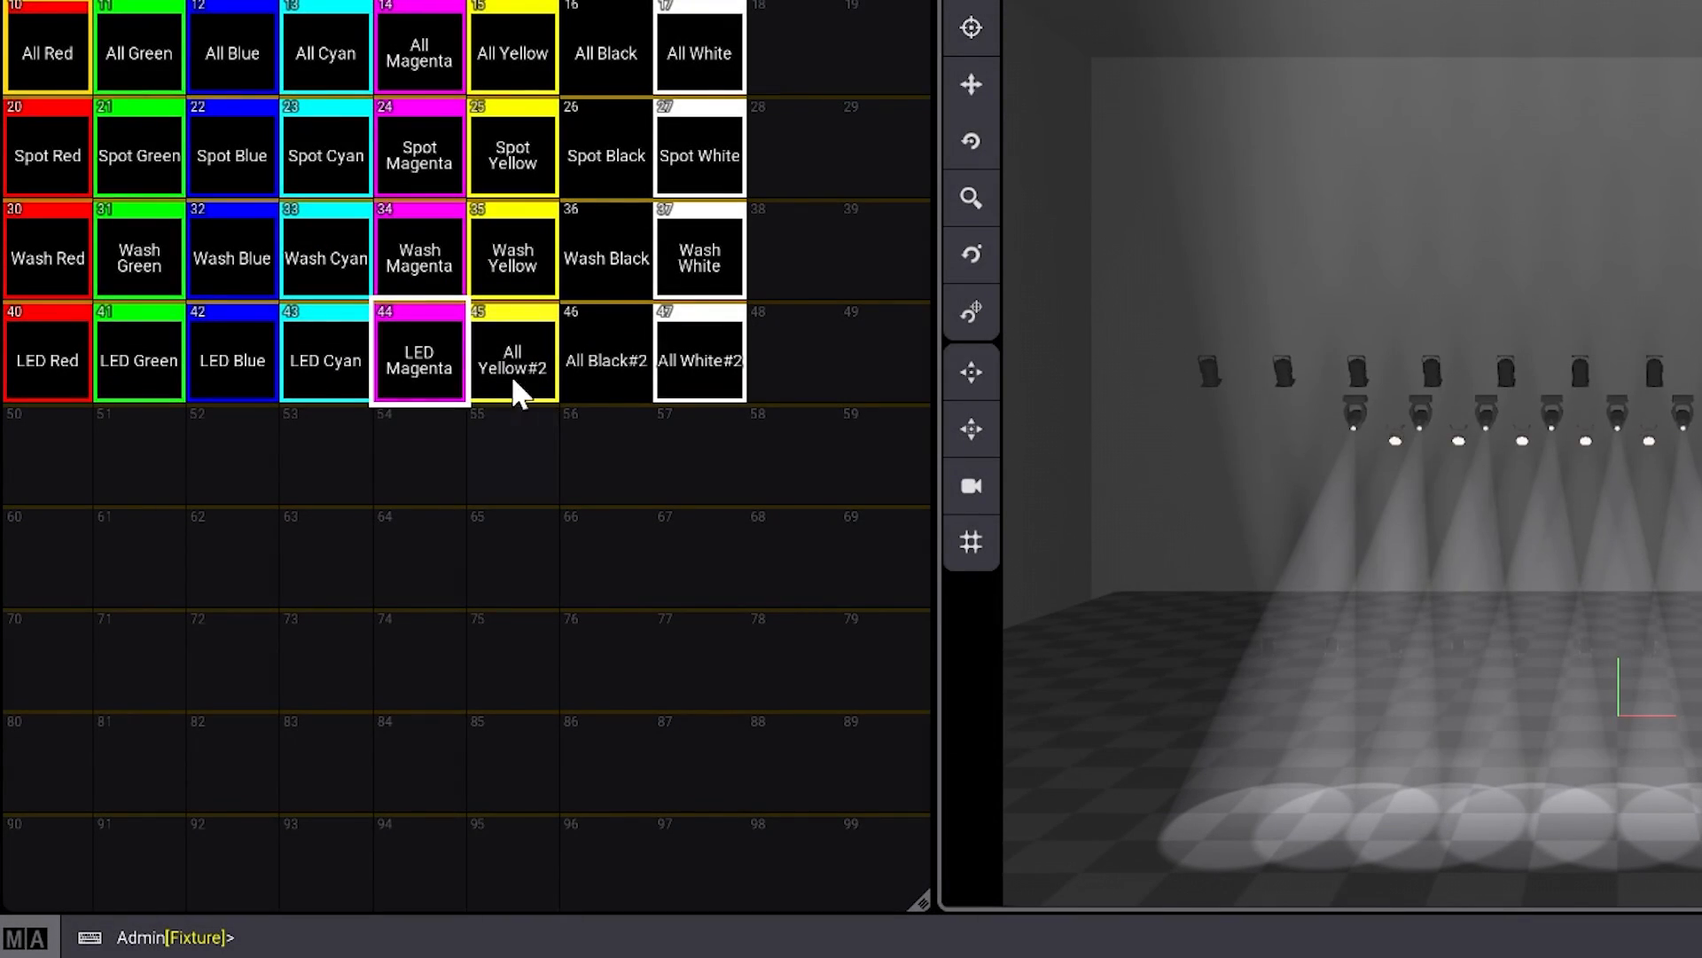
- Rename sequence 45 as LED Yellow
drag(511, 374, 504, 291)
key(Right)
key(BackSpace)
key(BackSpace)
key(Home)
key(Delete)
key(Delete)
key(Delete)
key(Delete)
key(Delete)
text(LED )
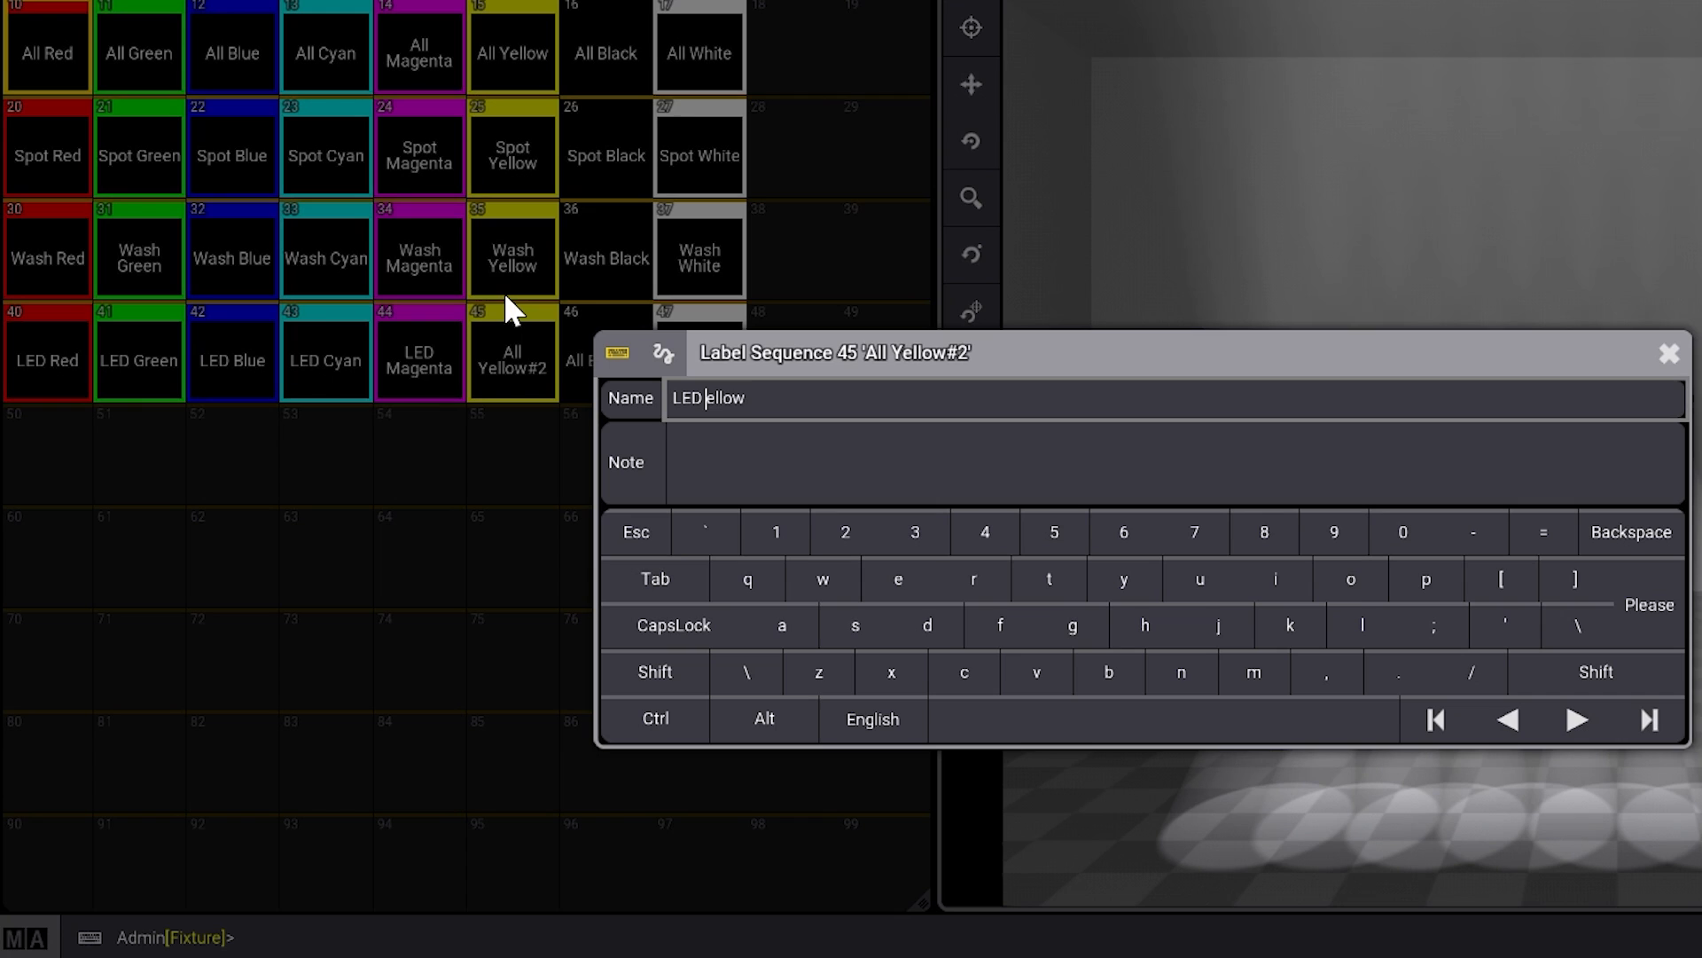
text(Y)
key(Return)
- Rename sequence 46 as LED Black and sequence 47 as LED White
drag(607, 359, 625, 257)
key(Right)
key(BackSpace)
key(BackSpace)
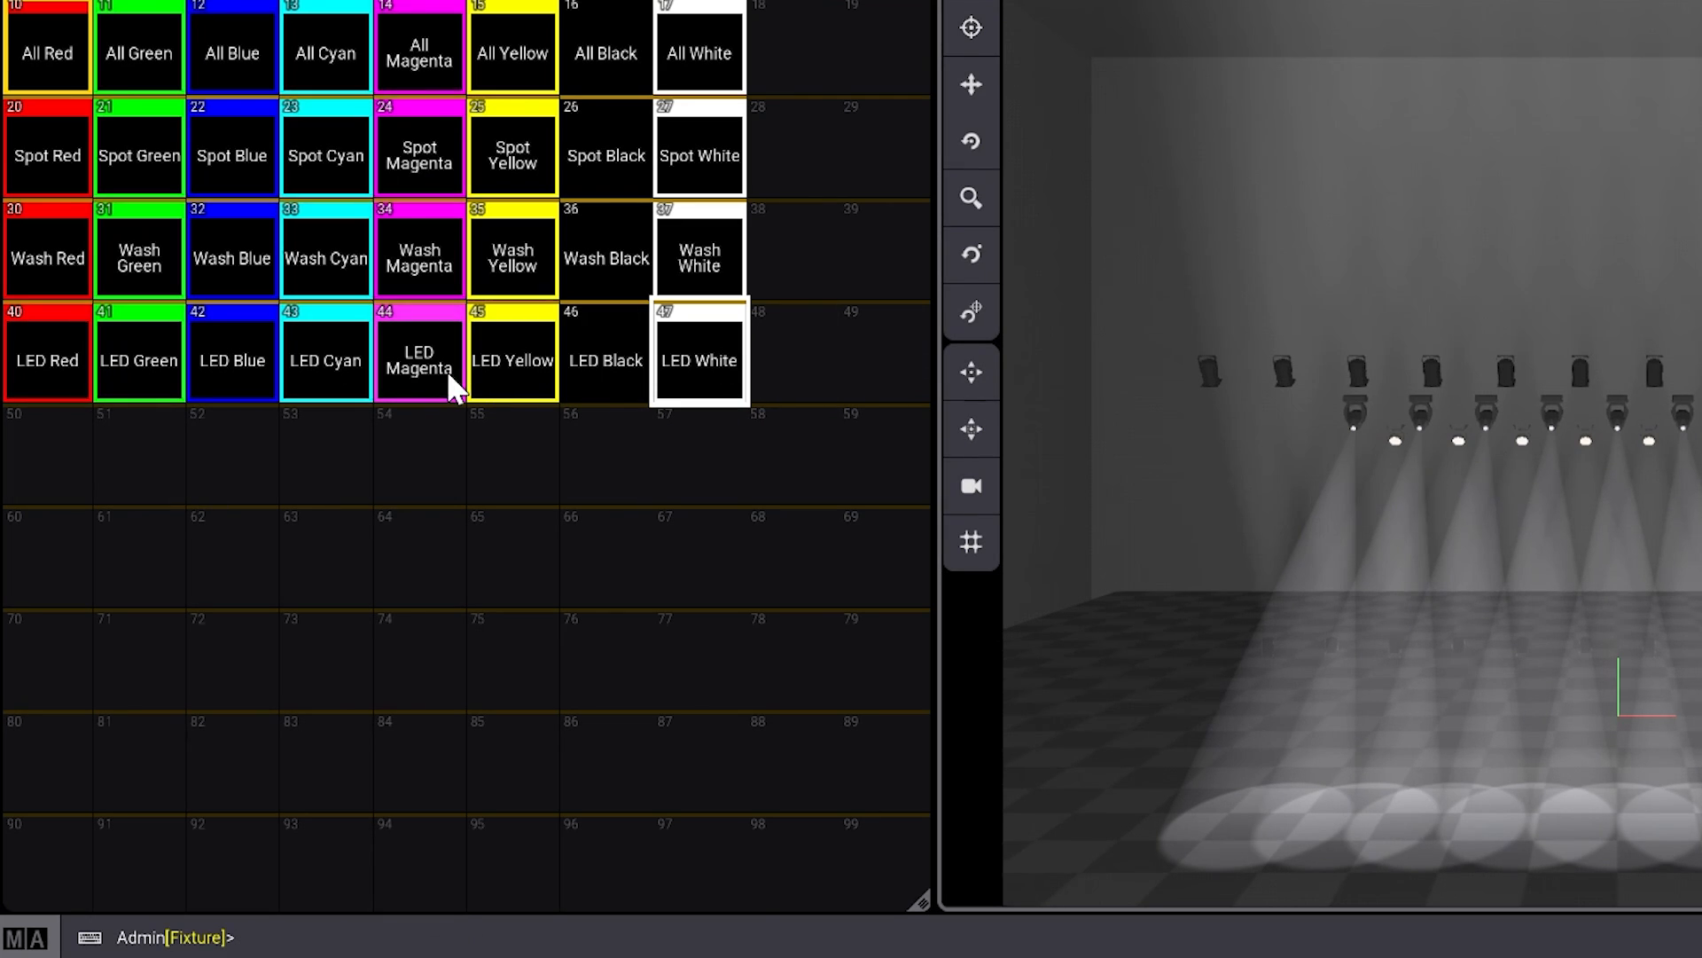
- Remove the Spot and Wash recipes from the LED sequences with the command Delete Sequence 40 Thru 47 Cue 1 Part 0.1 Thru 2
key(Delete)
text(s40t47)
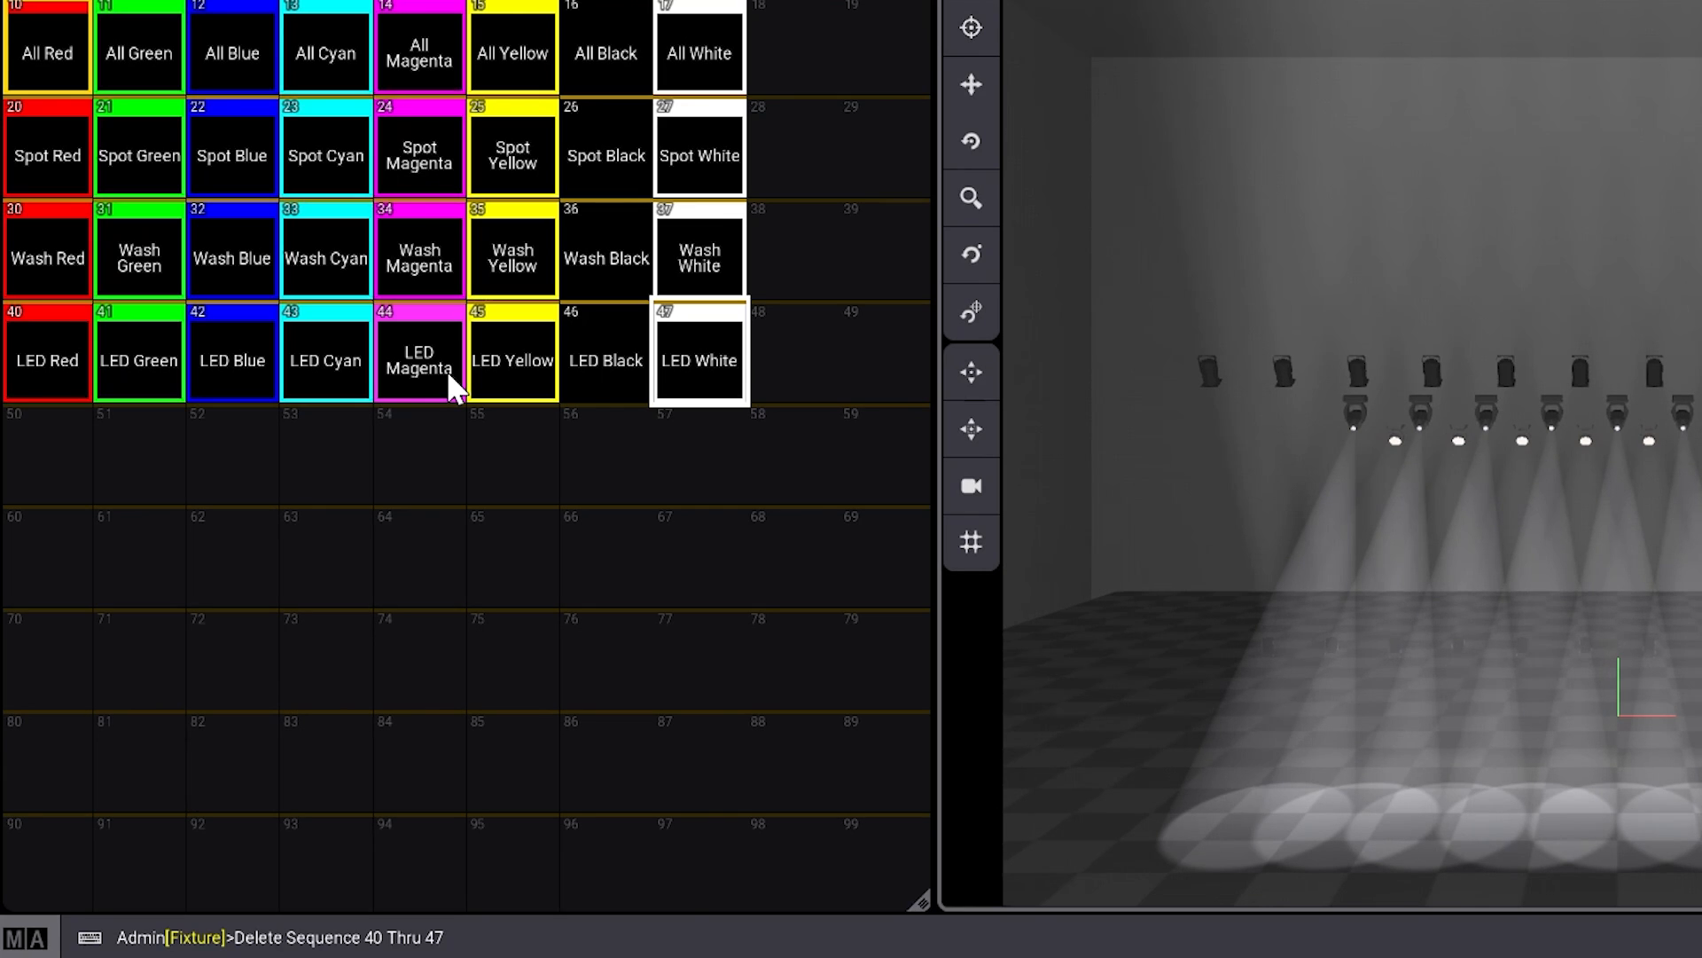
text(q)
text(q)
text(0)
text(.1t2)
key(Return)
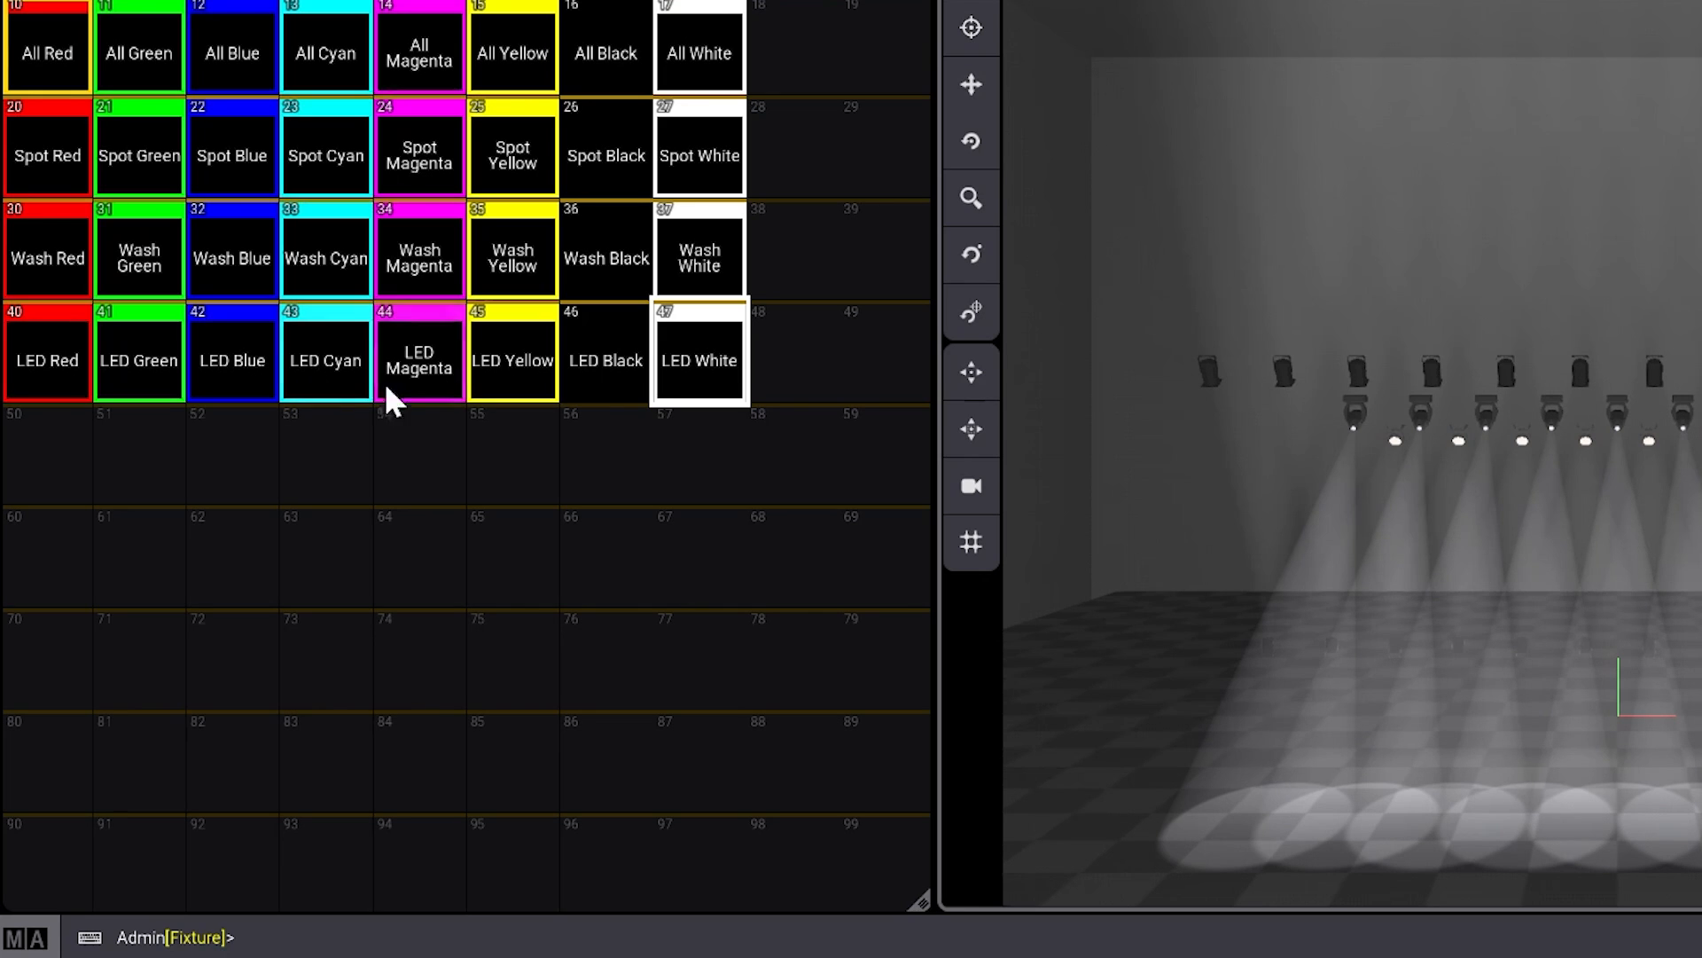
- Edit the LED Red sequence and rename its cue 1 as LED Red
drag(55, 360, 34, 391)
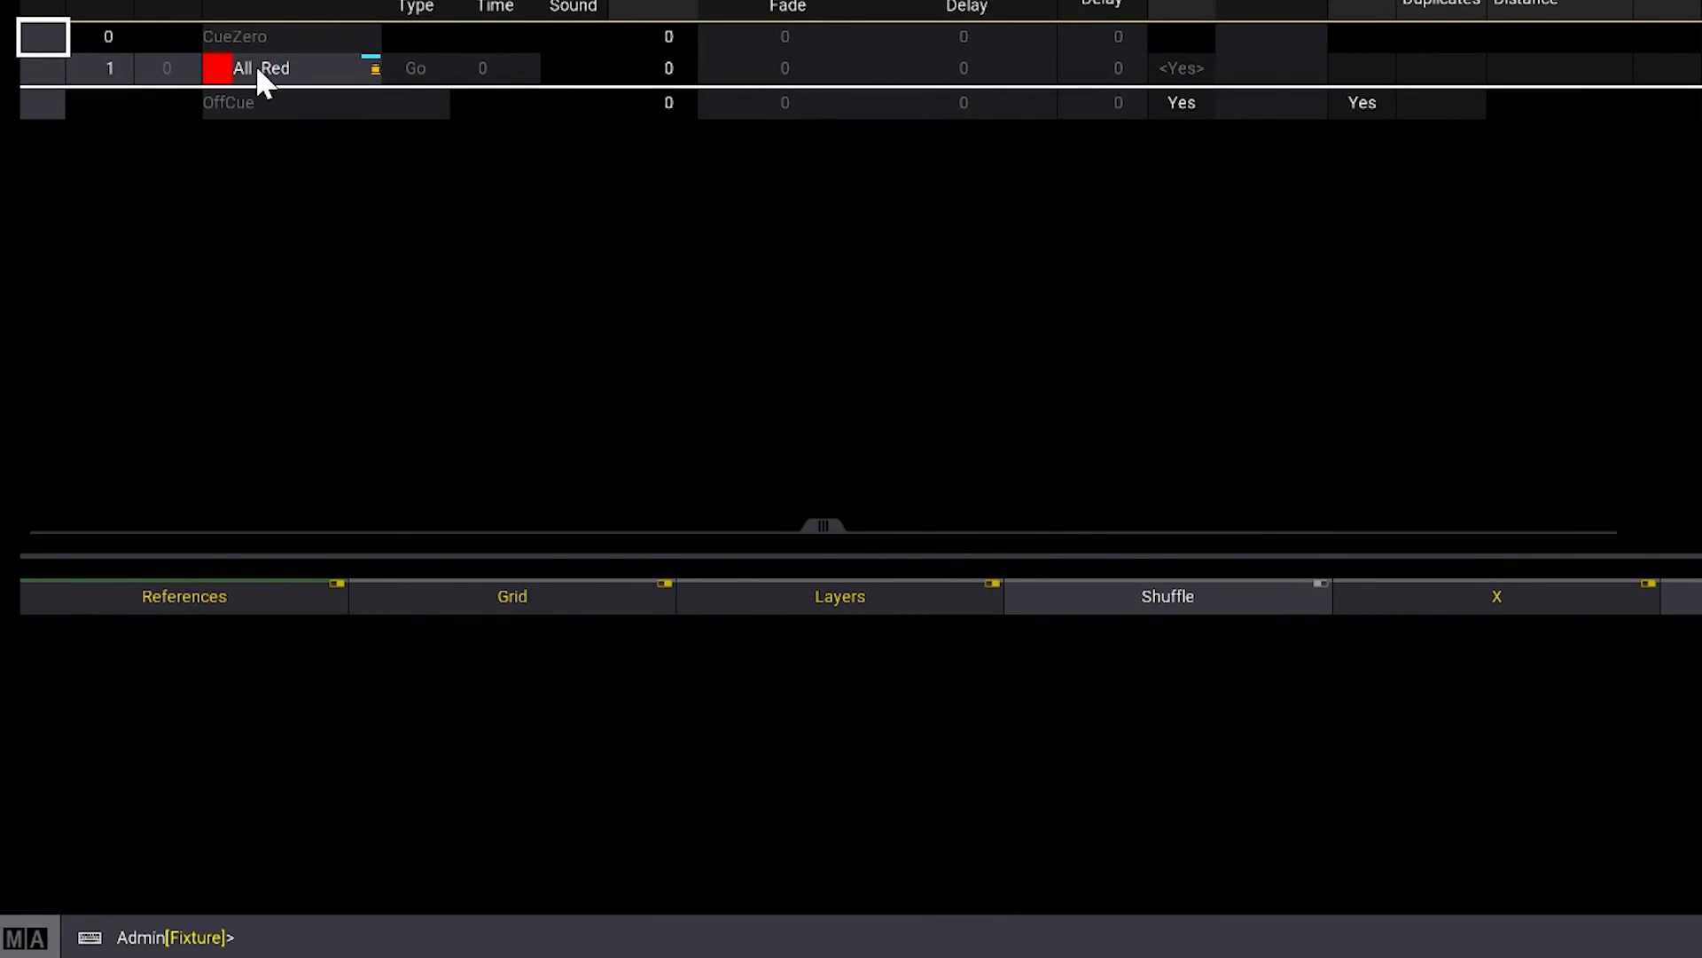
click(262, 78)
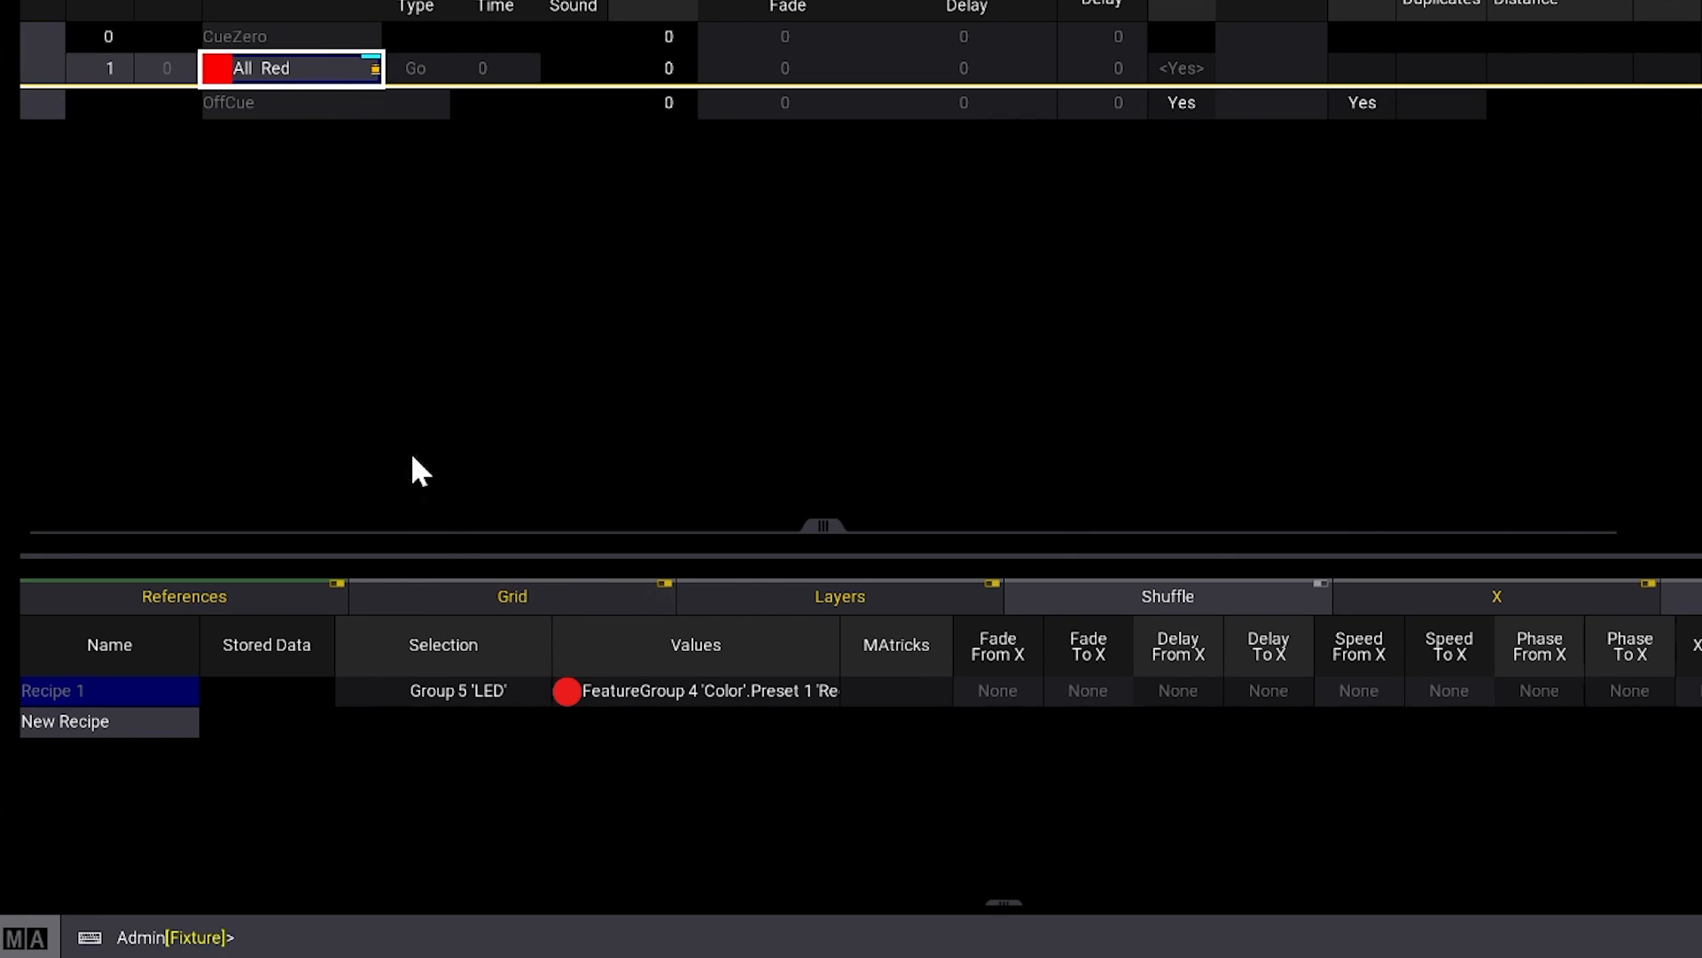
click(290, 60)
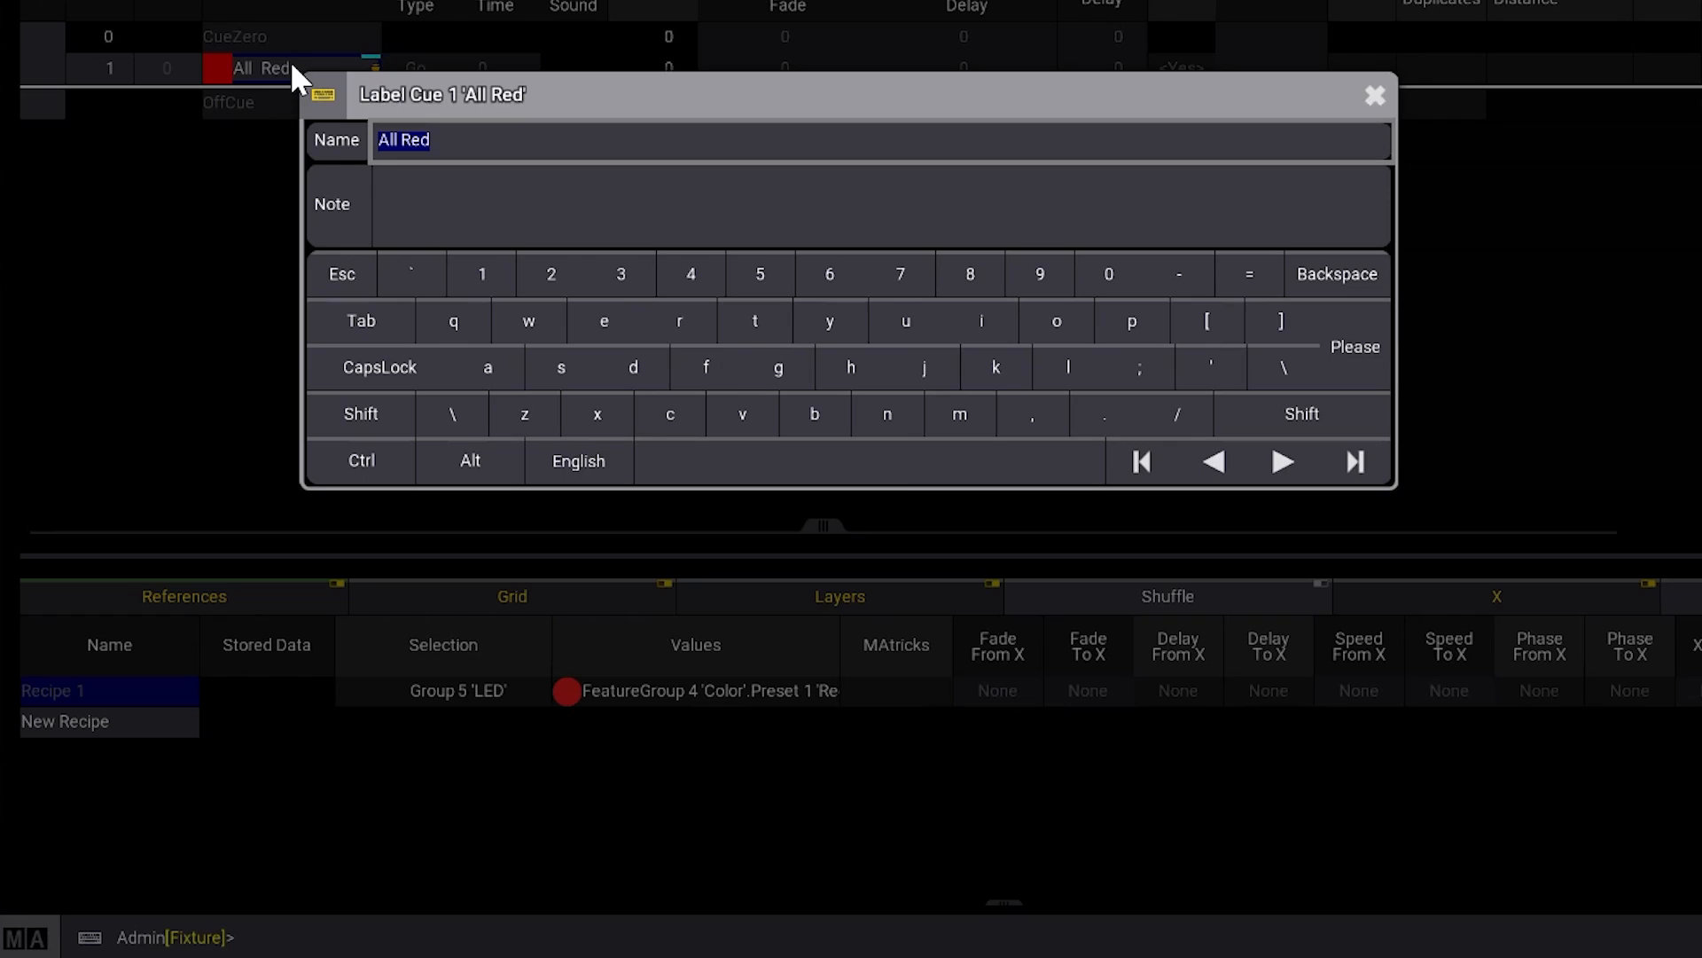
key(End)
key(Left)
key(Left)
key(Left)
key(BackSpace)
key(BackSpace)
key(BackSpace)
key(BackSpace)
text(LED)
key(Return)
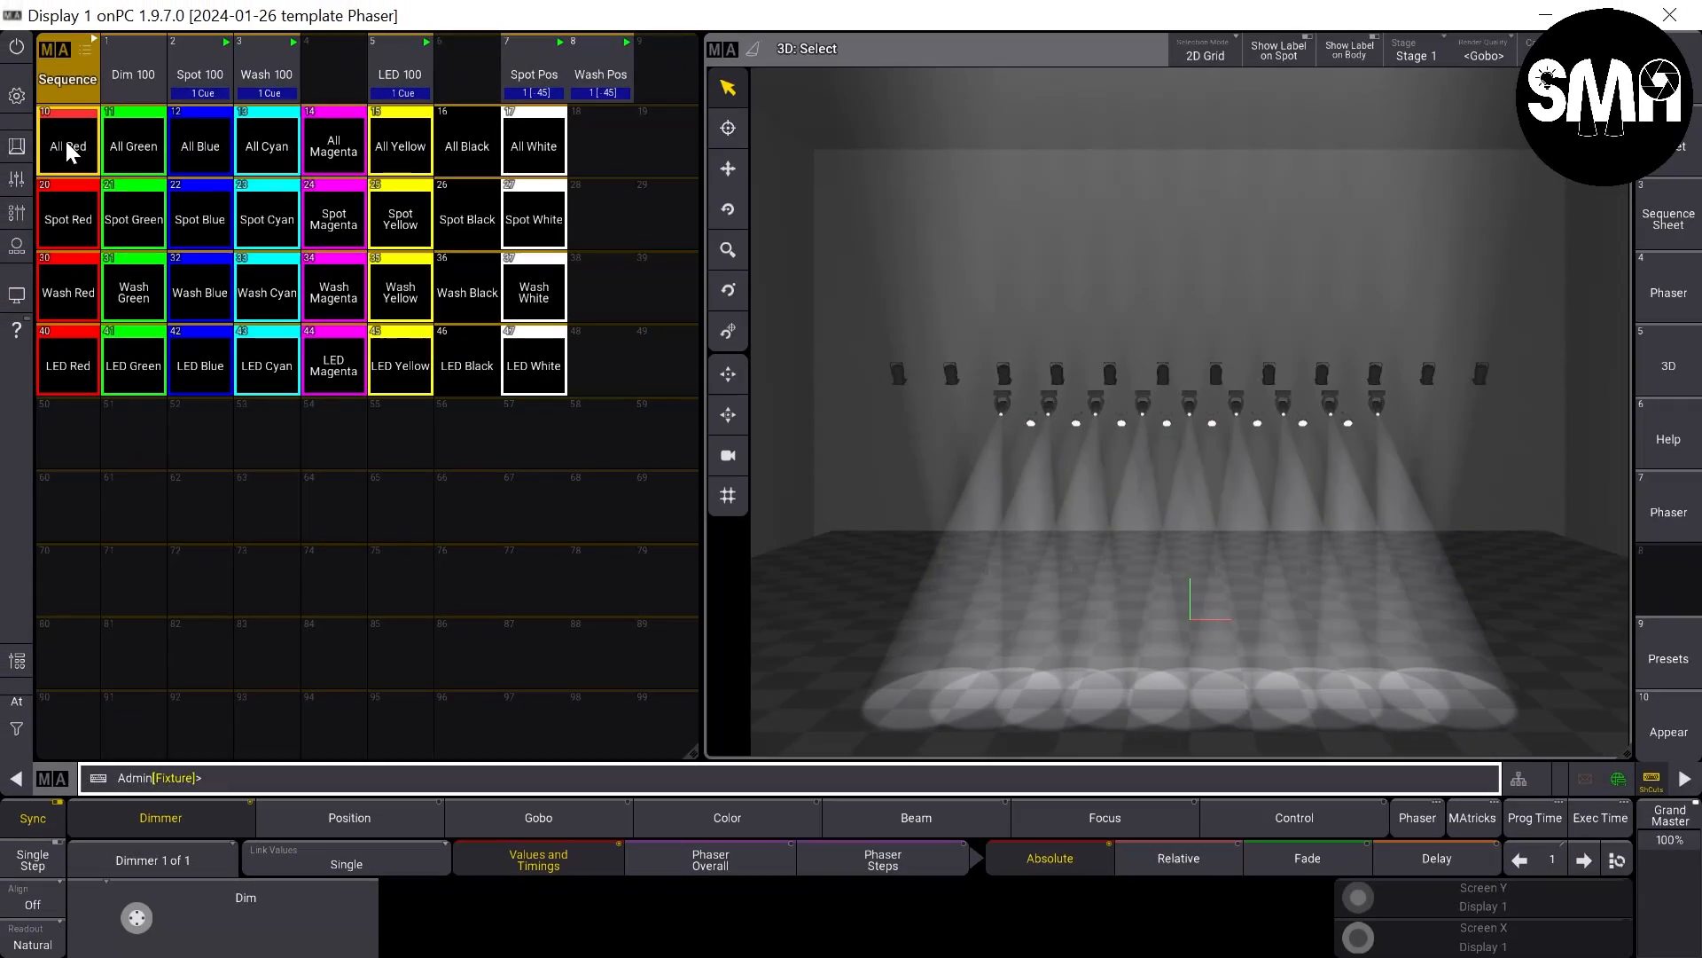
- Test the color sequences by starting All Red, followed by Spot Green, Wash Blue and LED Cyan
click(47, 58)
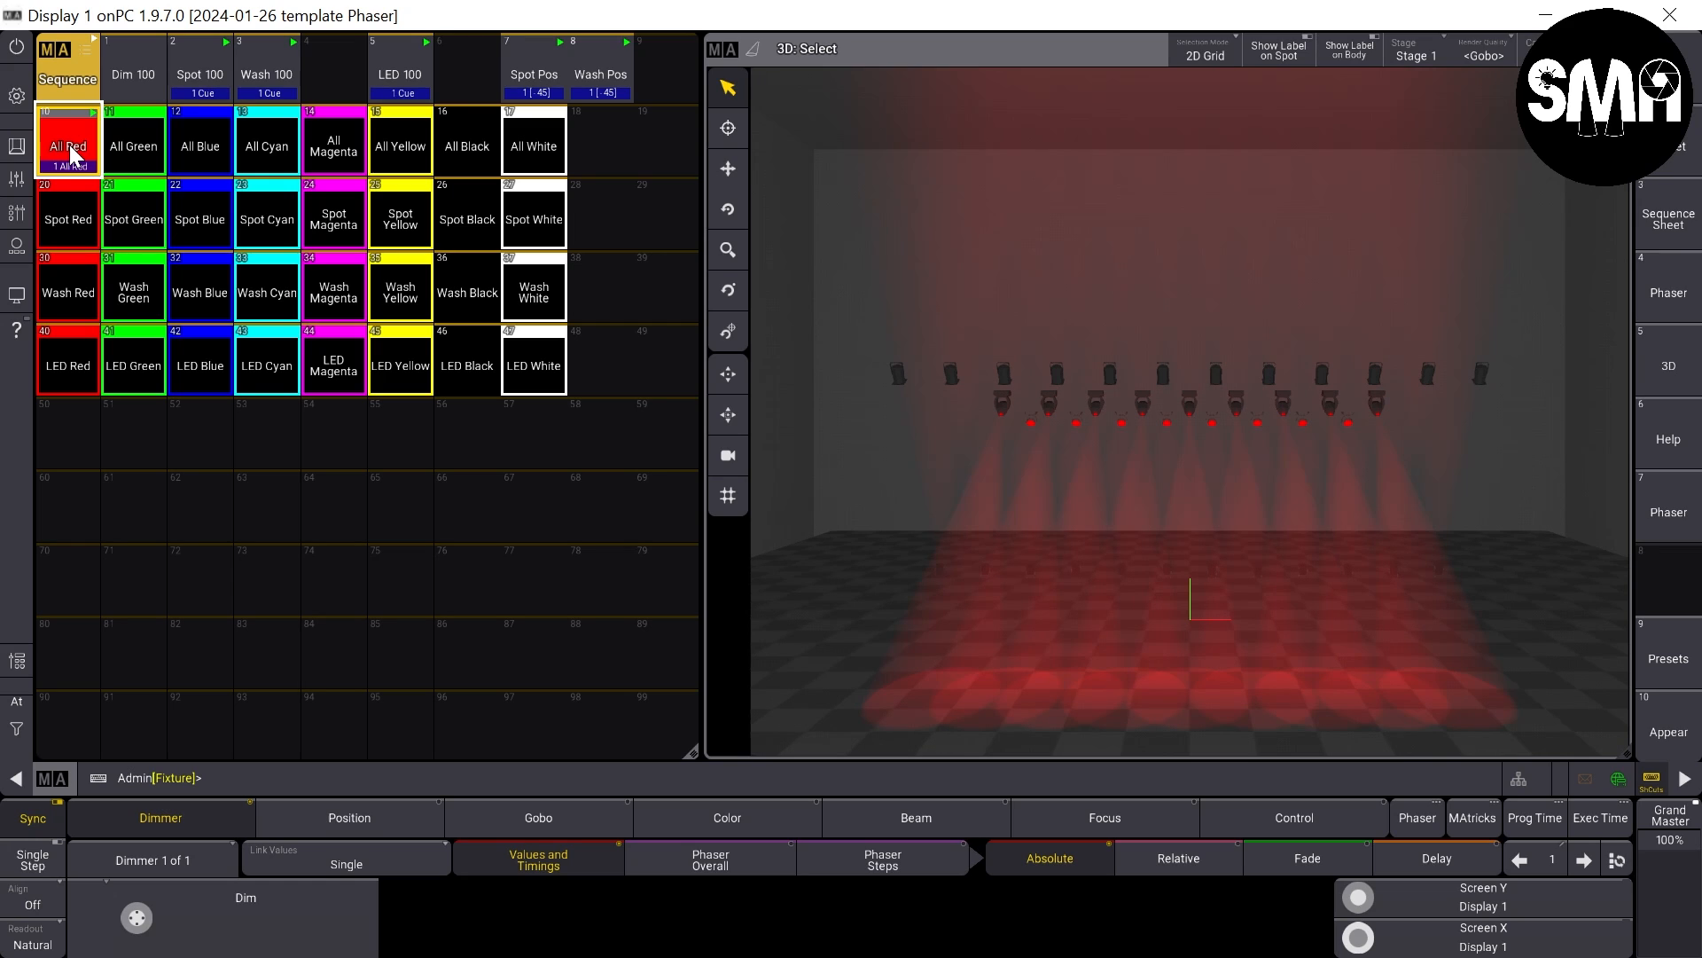
click(133, 219)
click(200, 291)
click(266, 366)
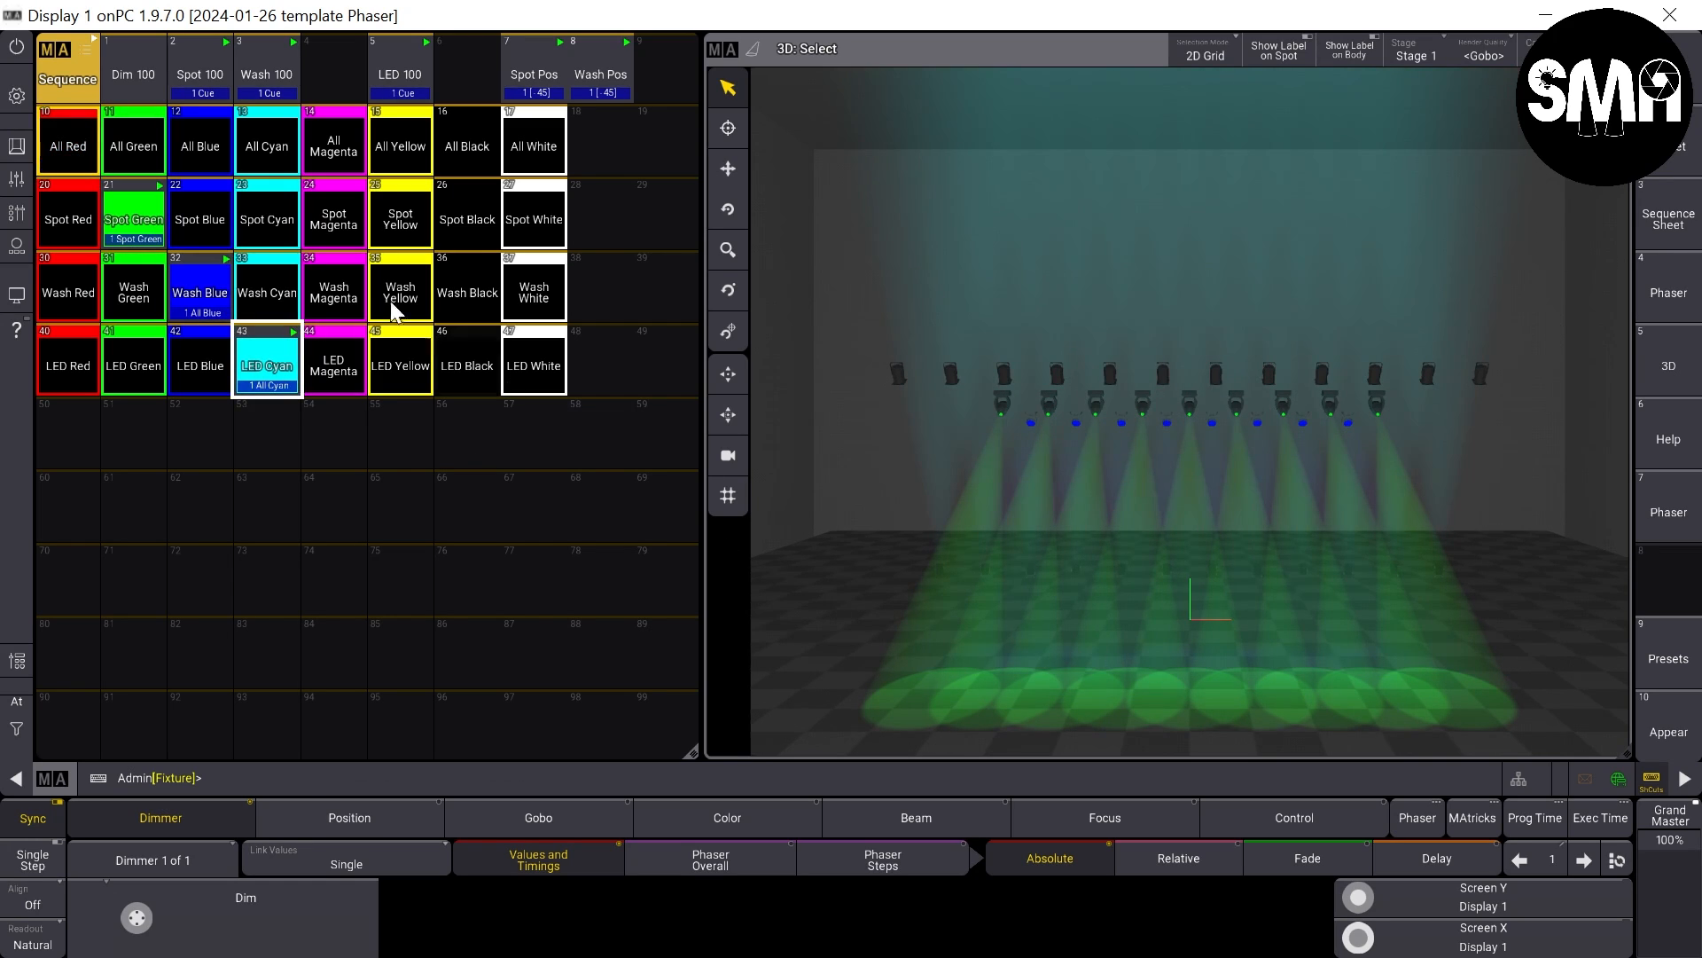
- Test mixed group colors by starting Spot, Wash and LED Yellow, Wash Cyan and Blue, LED Green, and Spot Magenta and Cyan
click(395, 222)
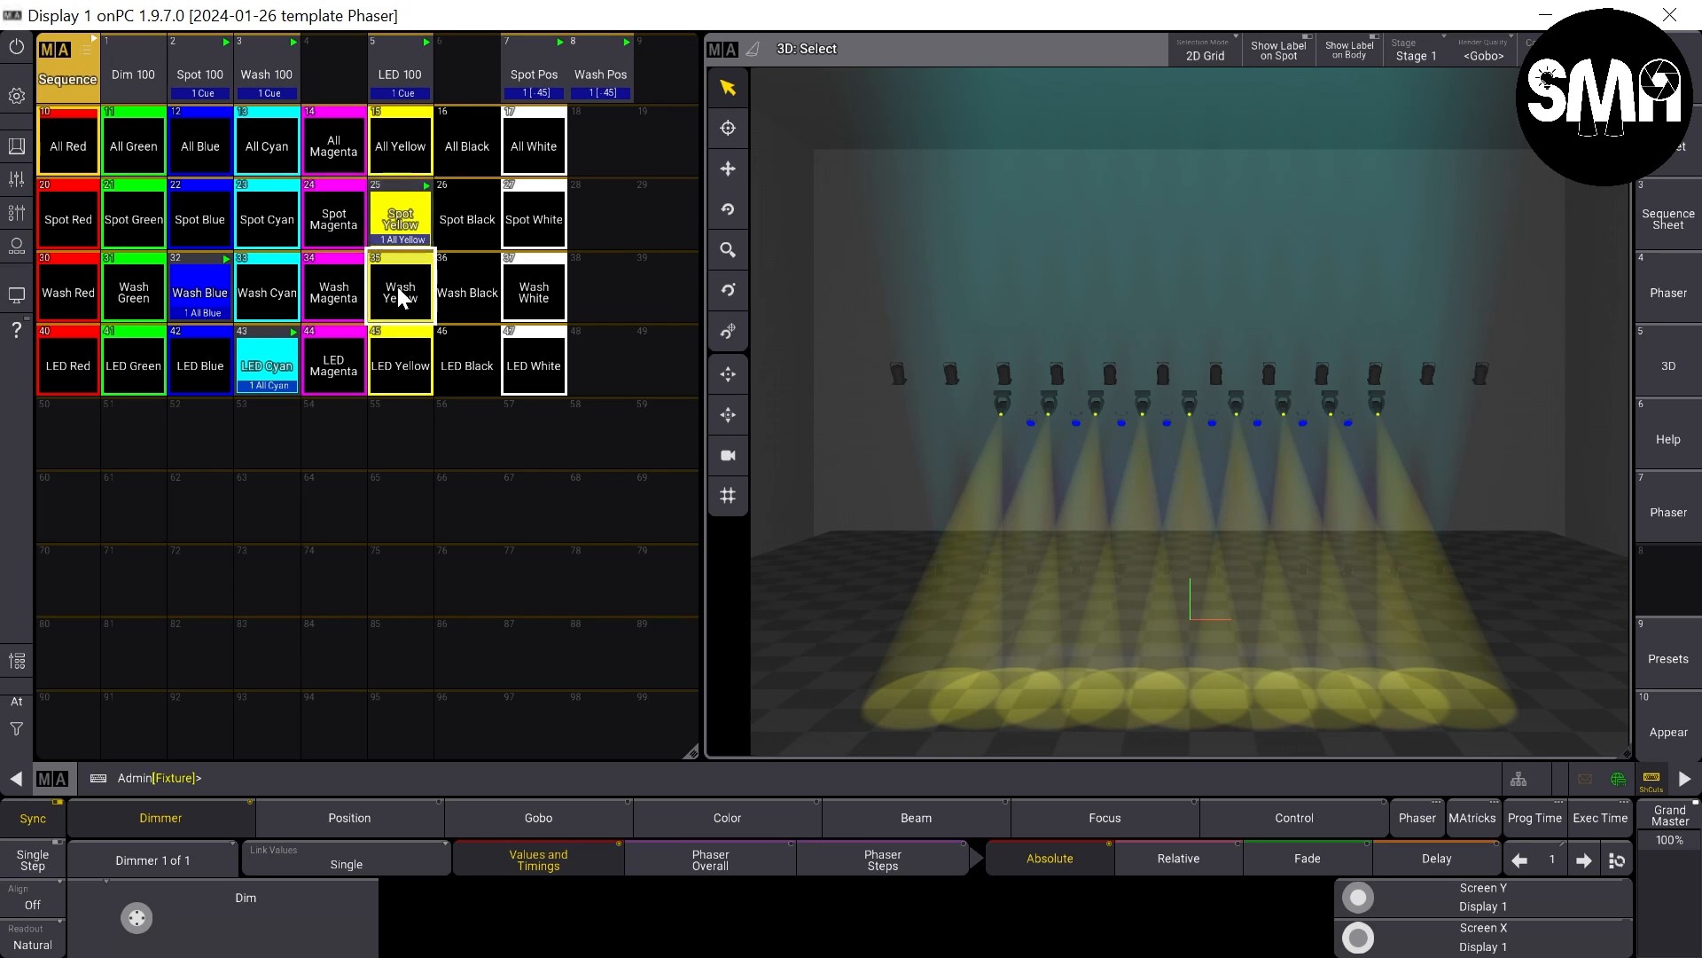
click(397, 285)
click(400, 366)
click(276, 295)
click(214, 289)
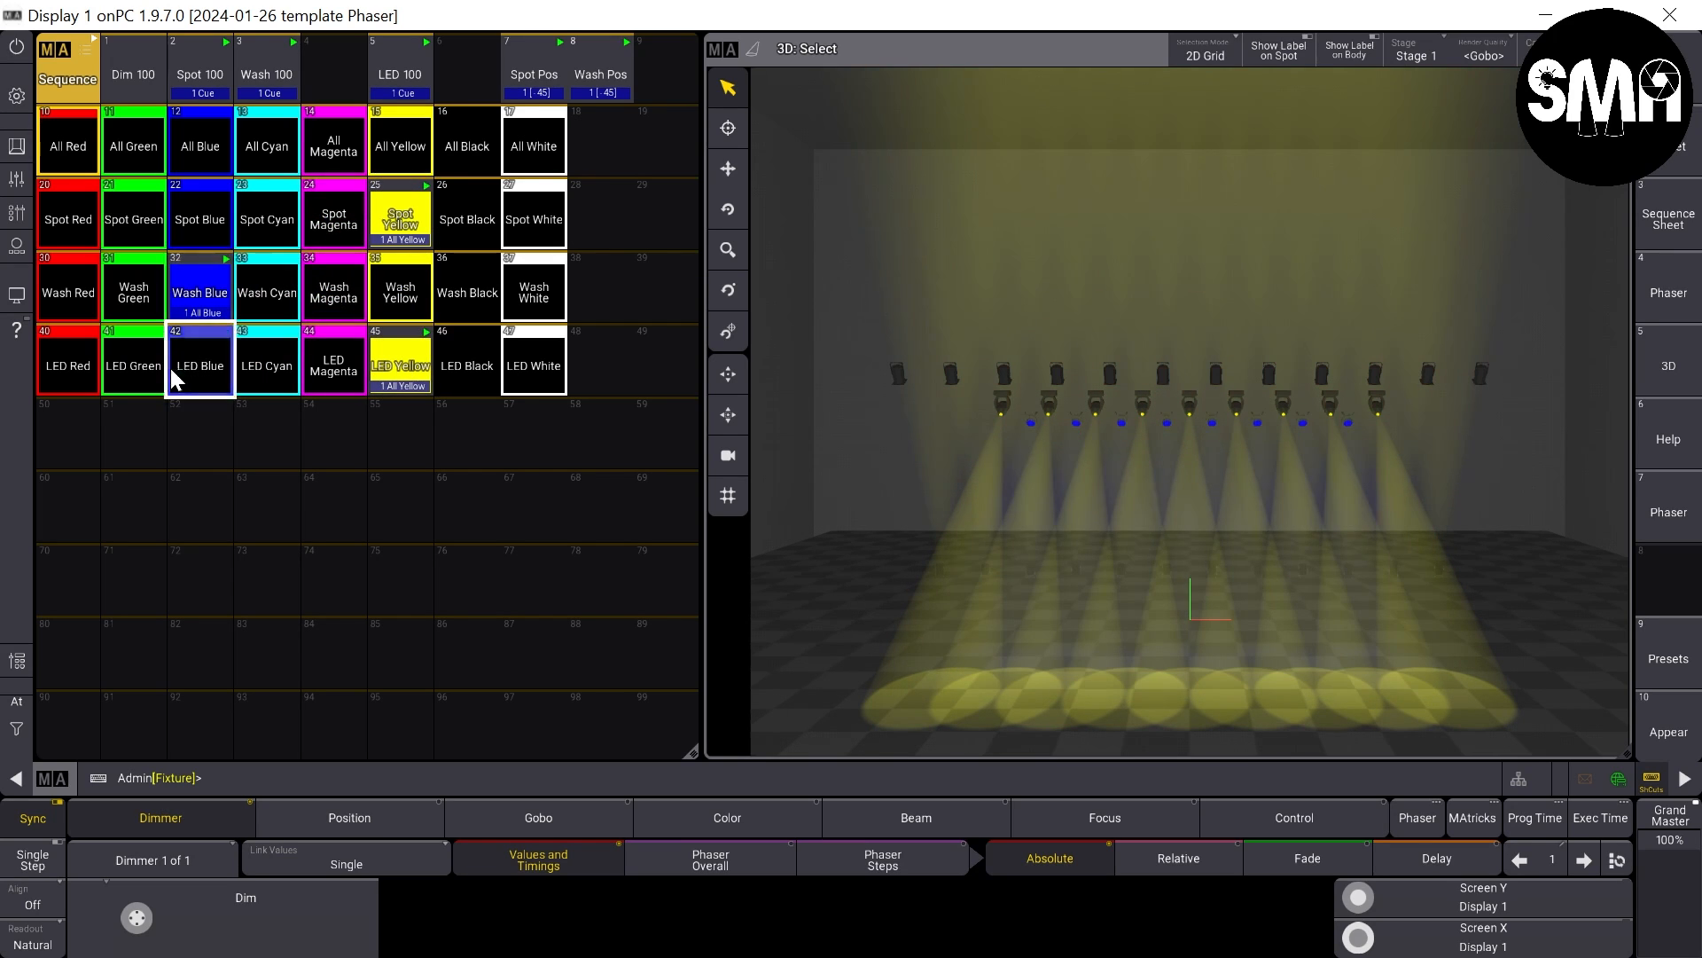
click(171, 369)
click(328, 221)
click(271, 222)
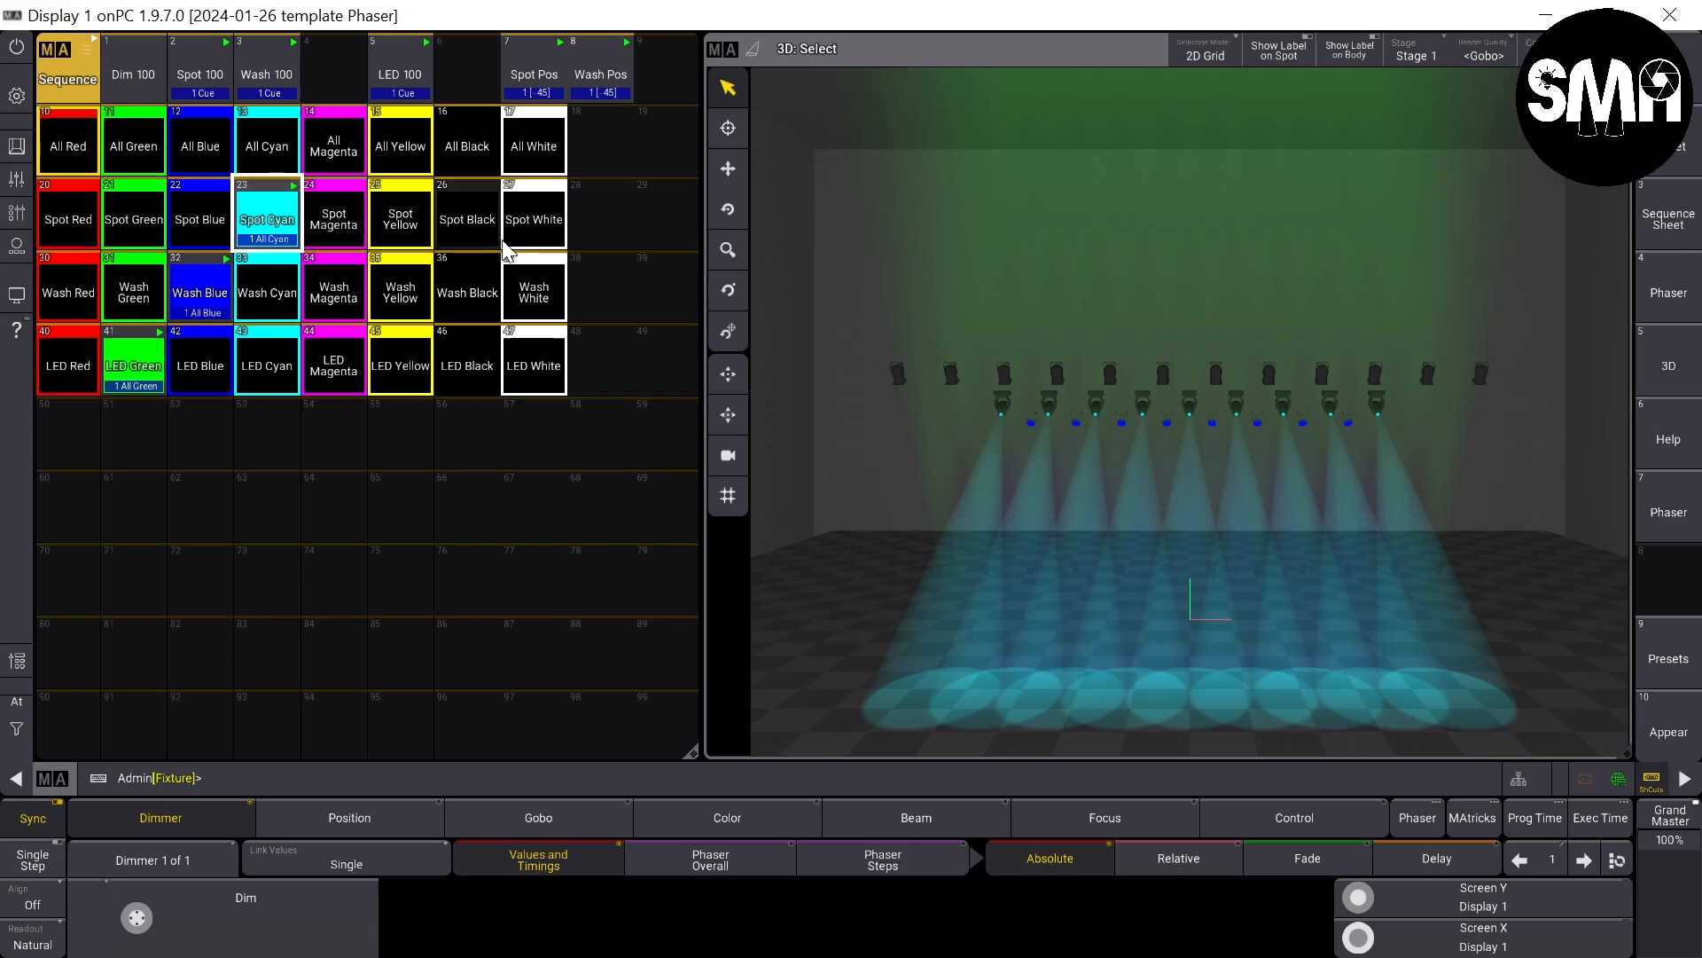
- Test Spot White, Wash White, Wash Yellow, Wash Black, LED White and Spot Black on the rig
click(534, 223)
click(541, 270)
click(421, 306)
click(463, 316)
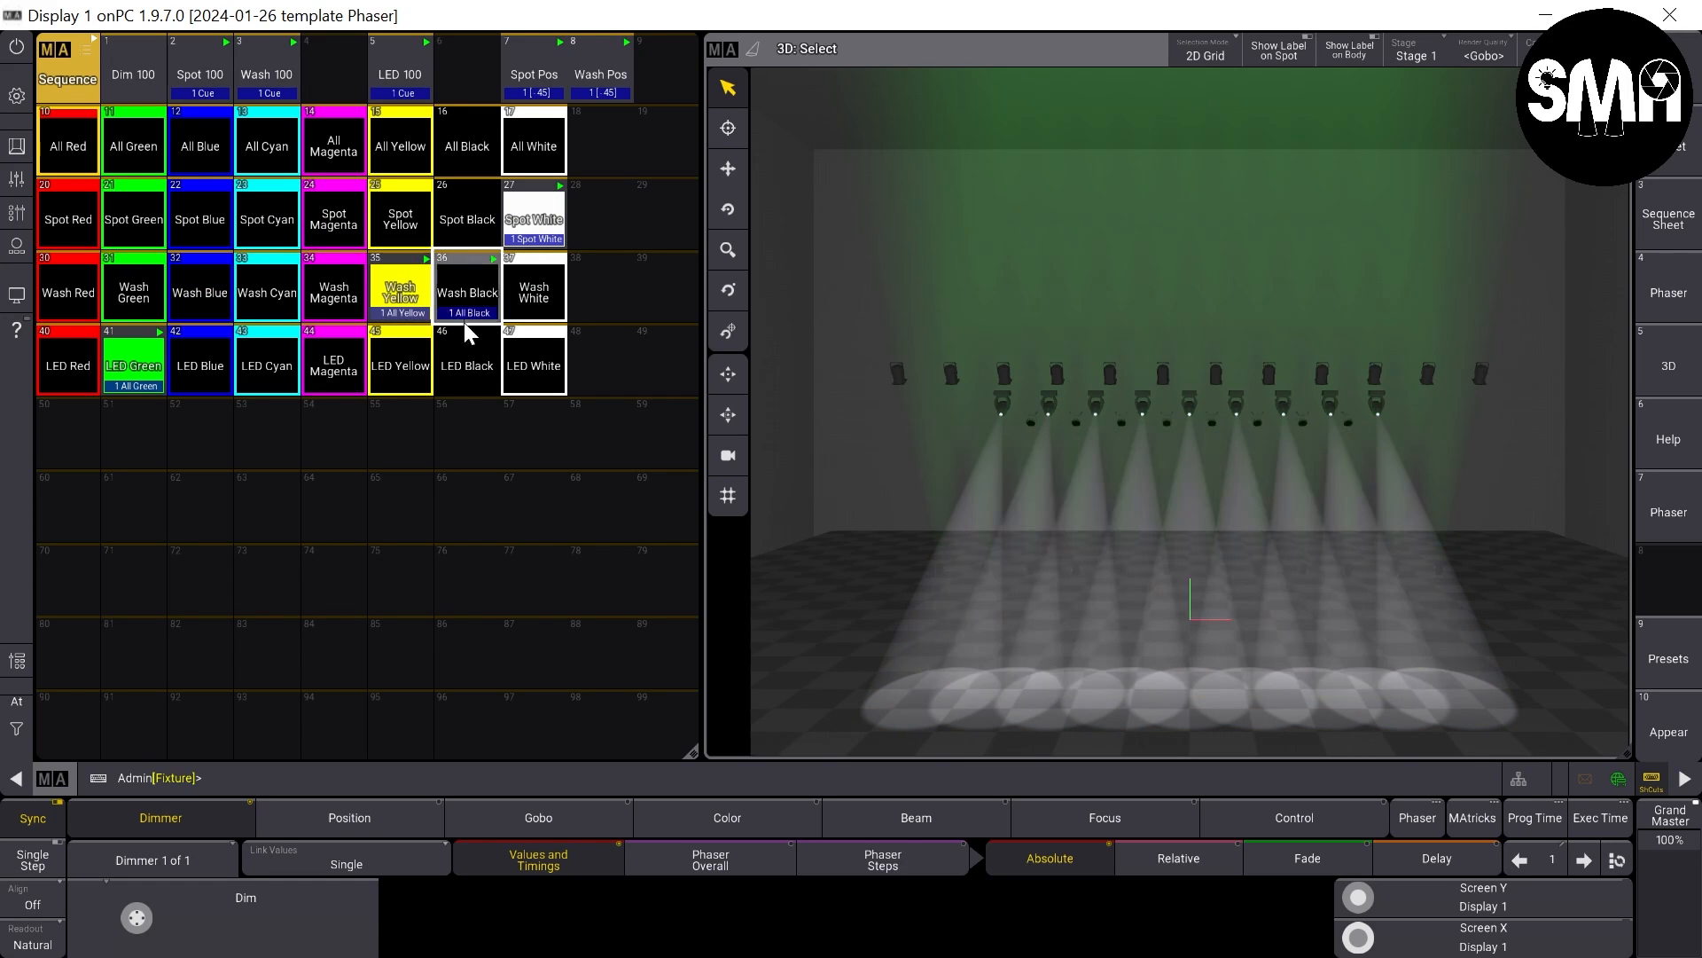
click(530, 355)
click(475, 231)
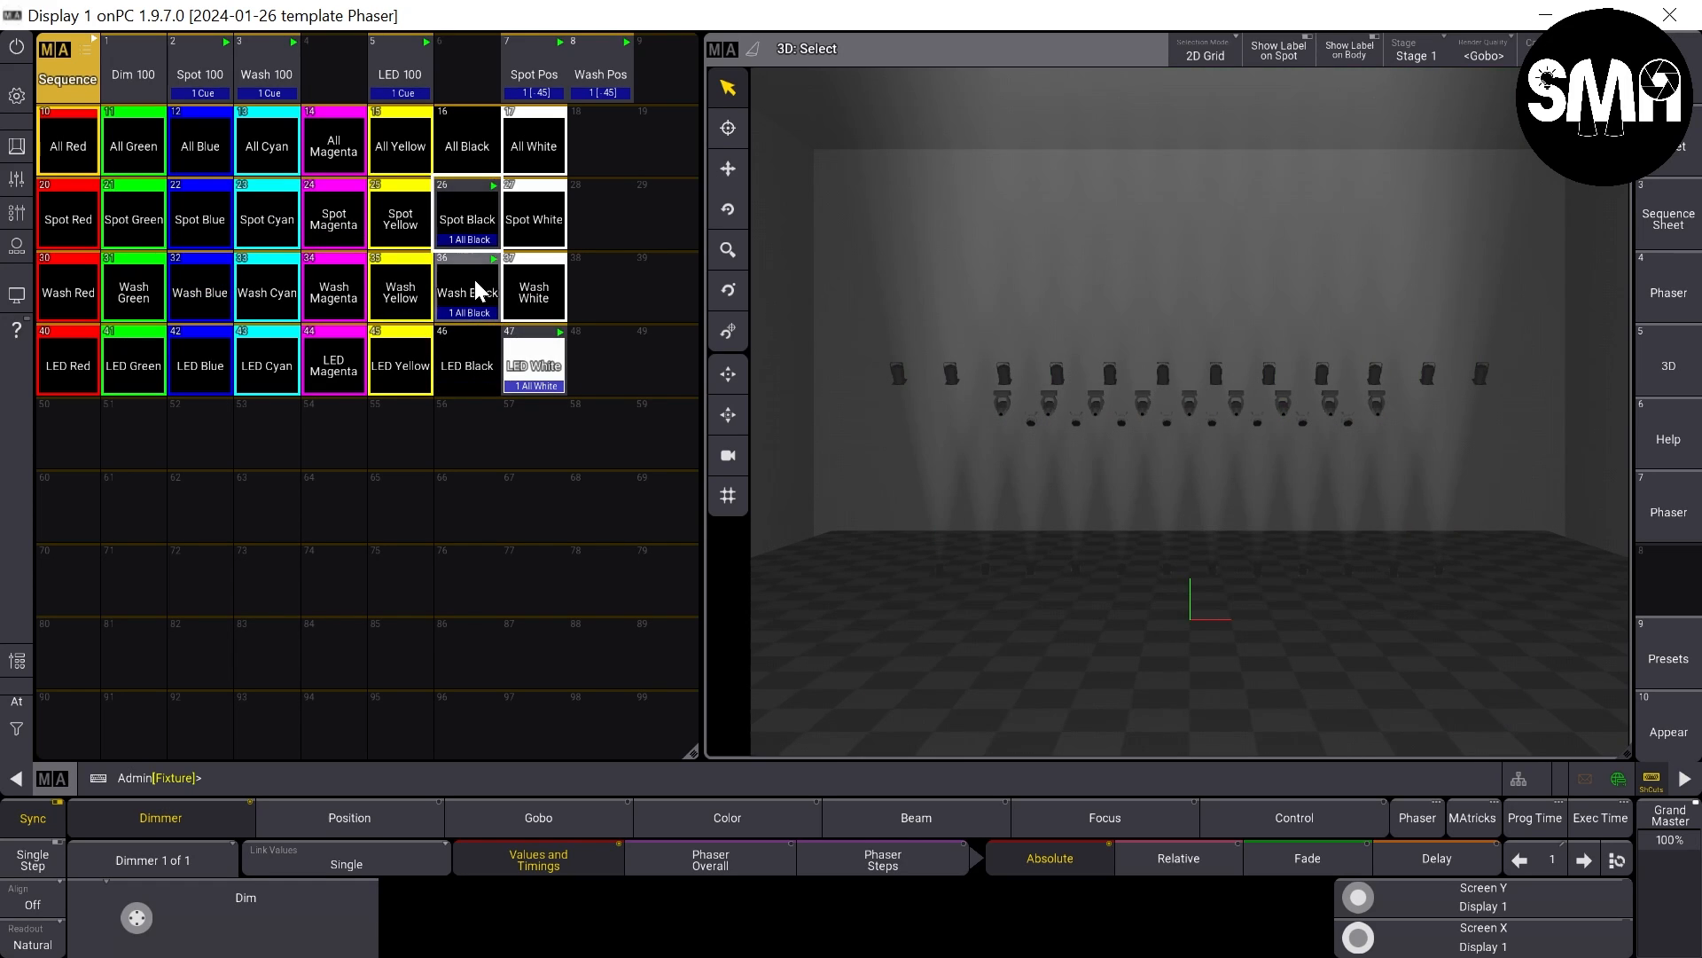
- Start Spot Red, Wash Green and LED Blue to view a different color on each fixture group
click(89, 206)
click(146, 278)
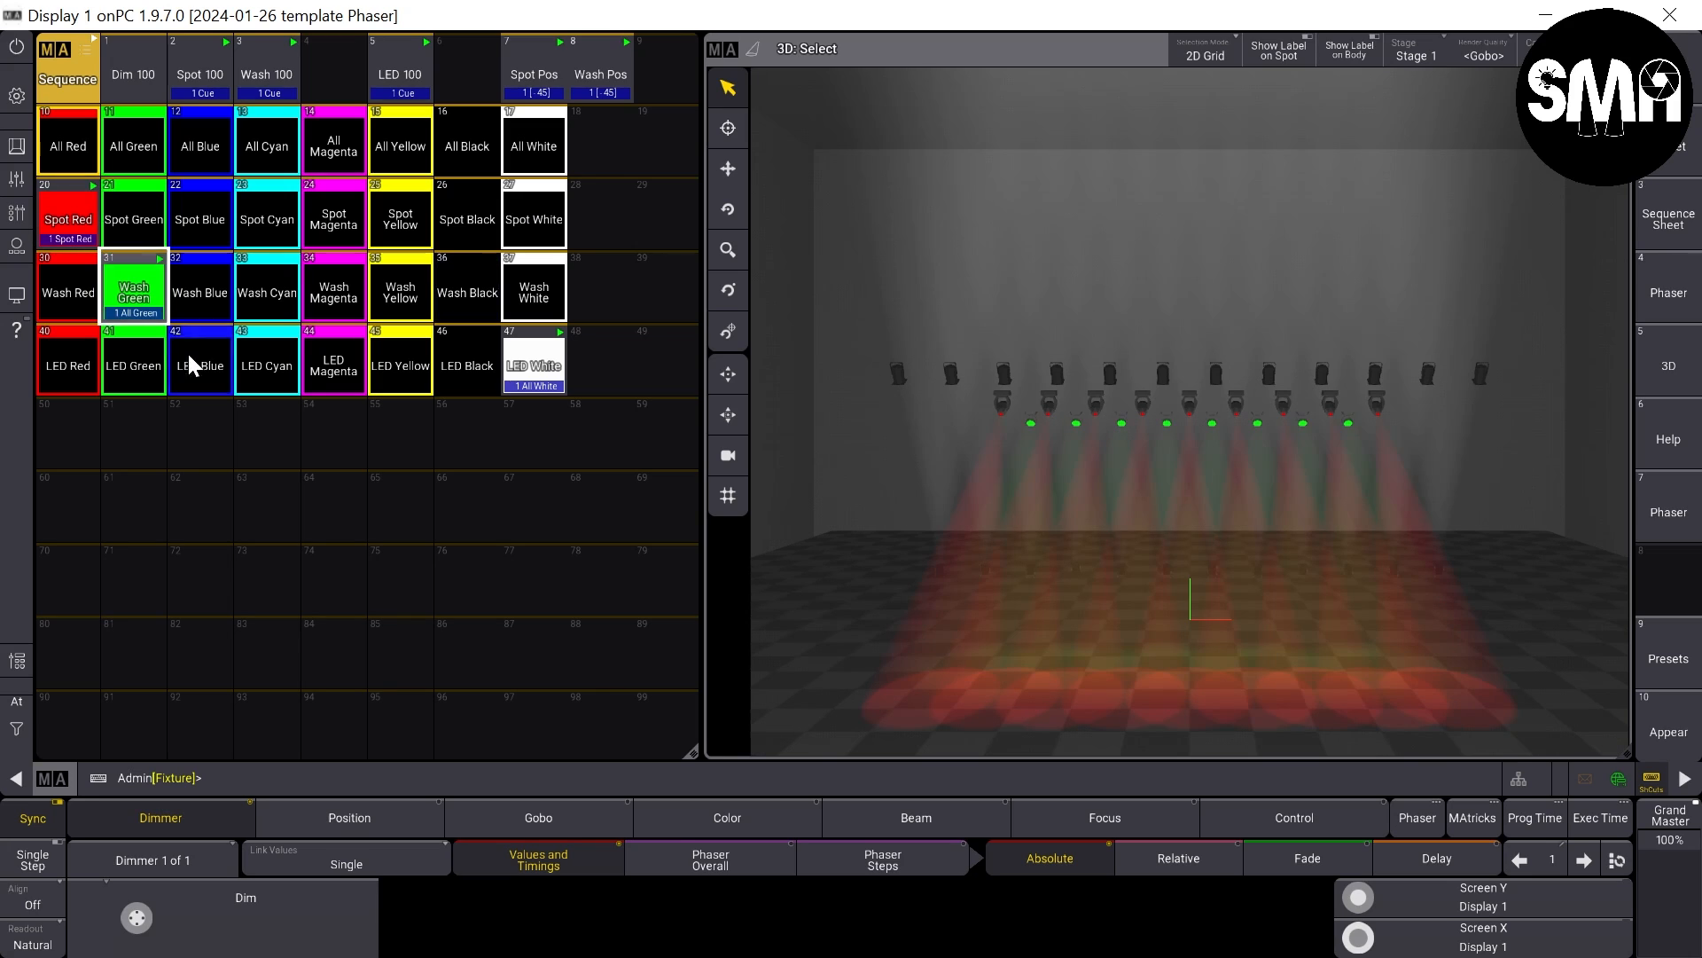
click(188, 351)
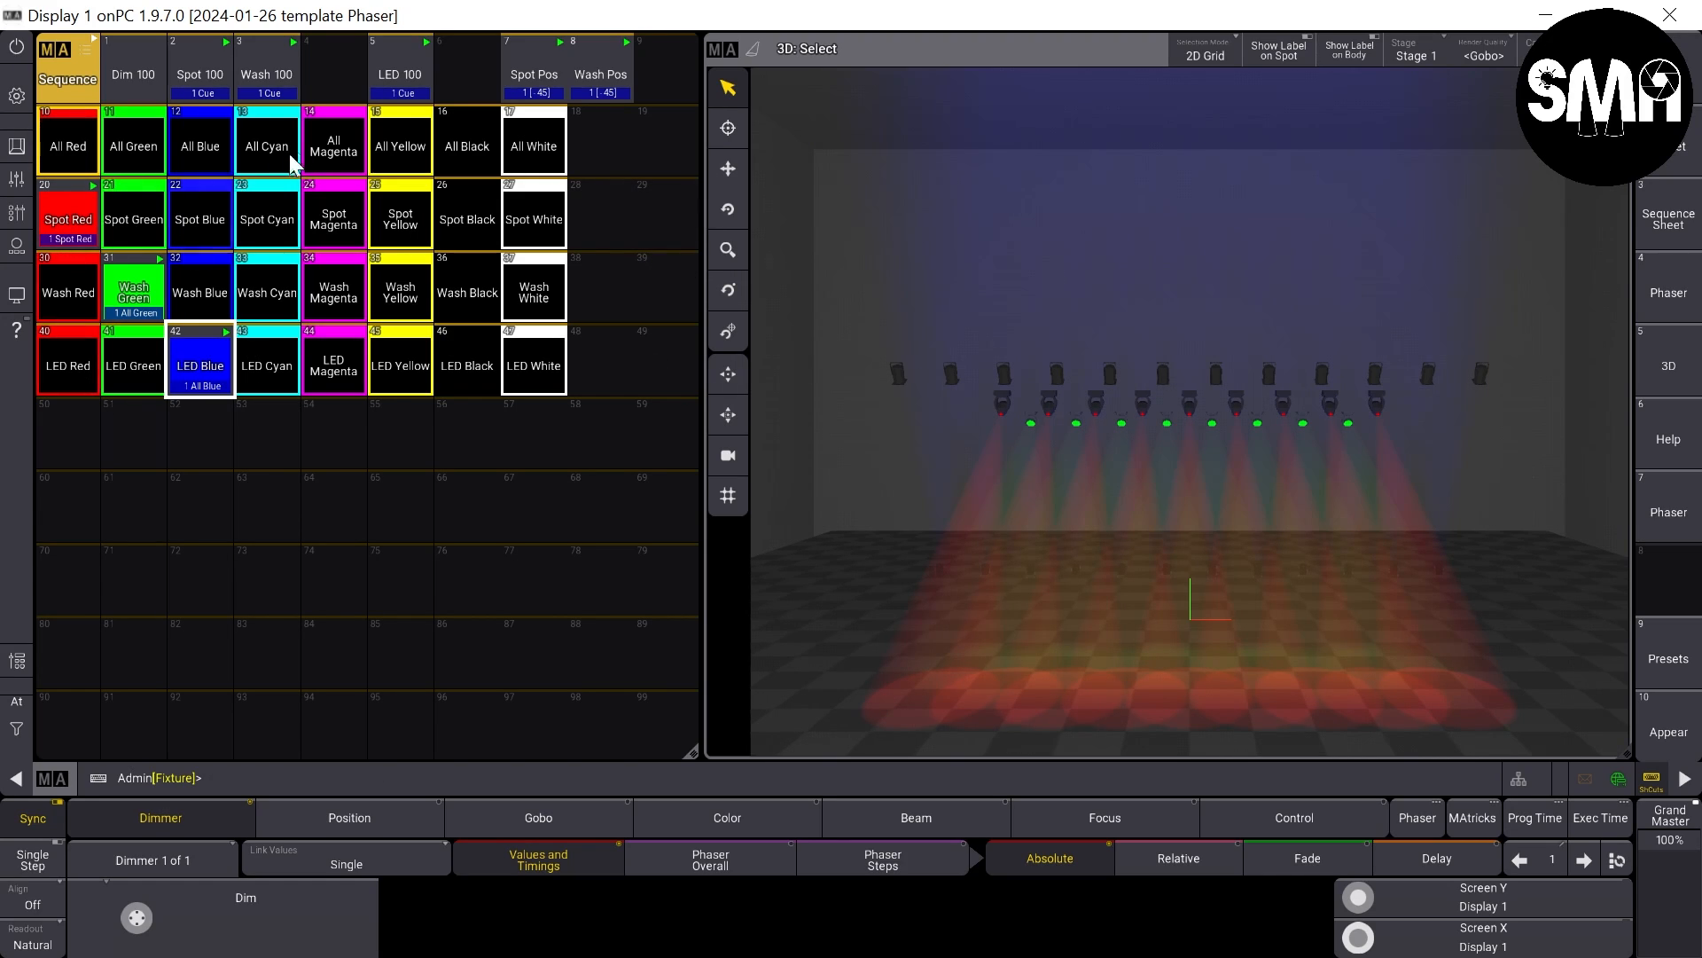
- Override the group colors by starting All Magenta, All Red, All Green, All Blue and All Cyan in turn
click(335, 151)
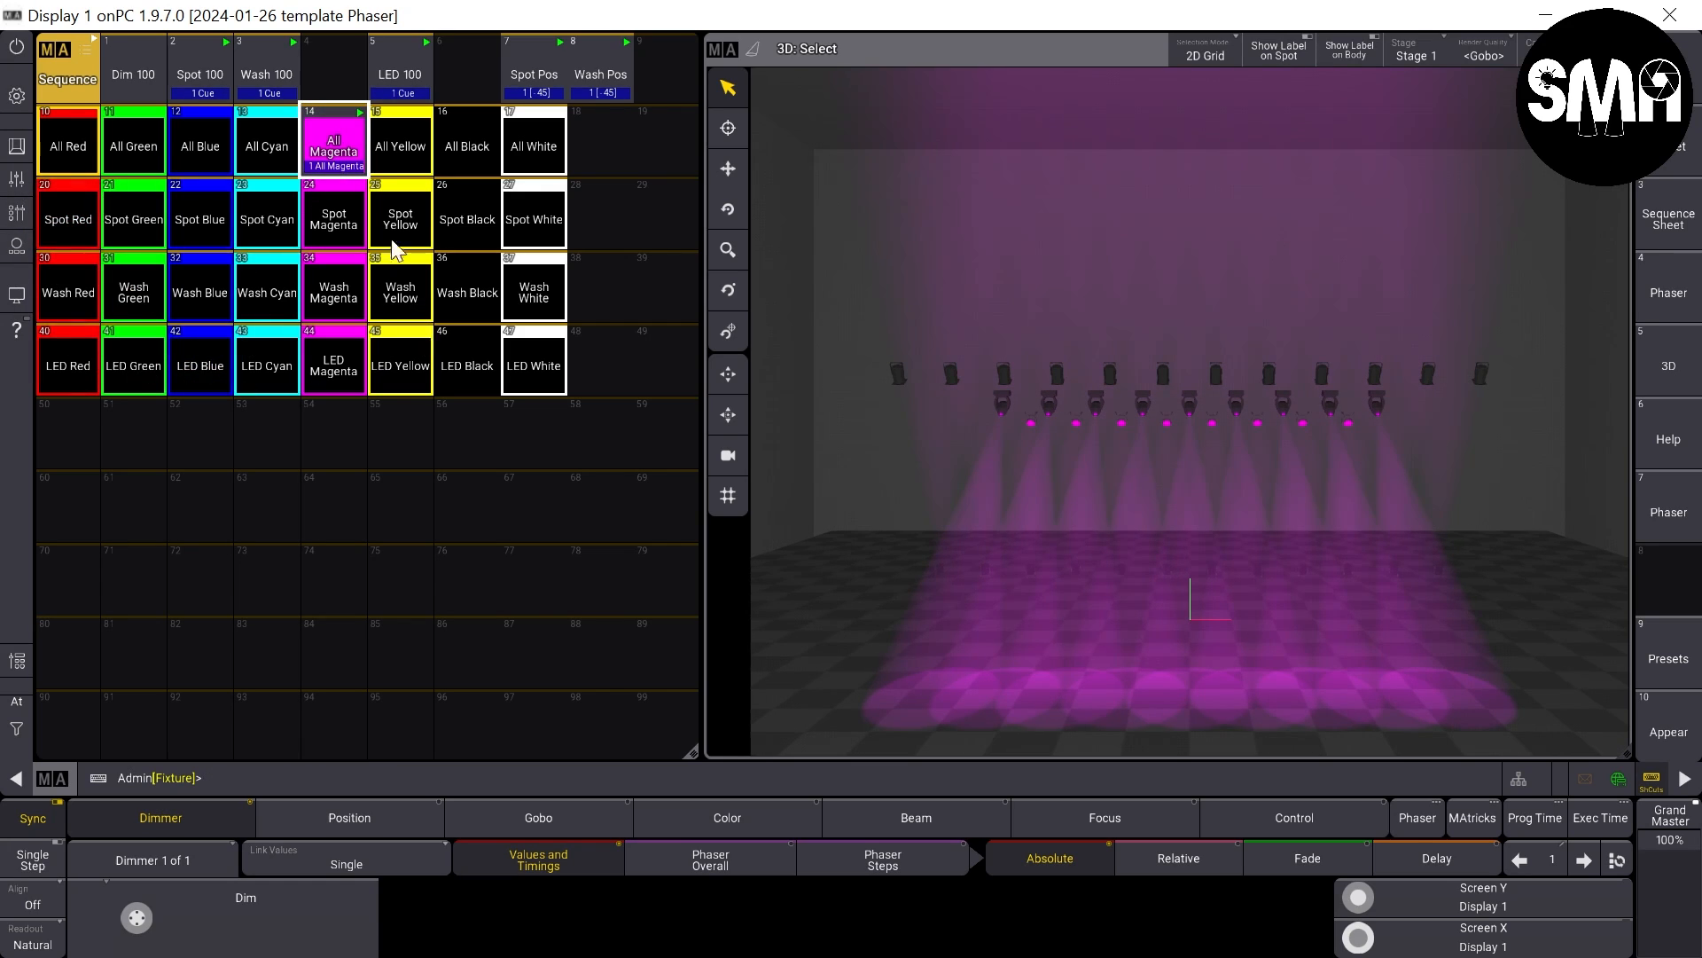
click(68, 146)
click(142, 159)
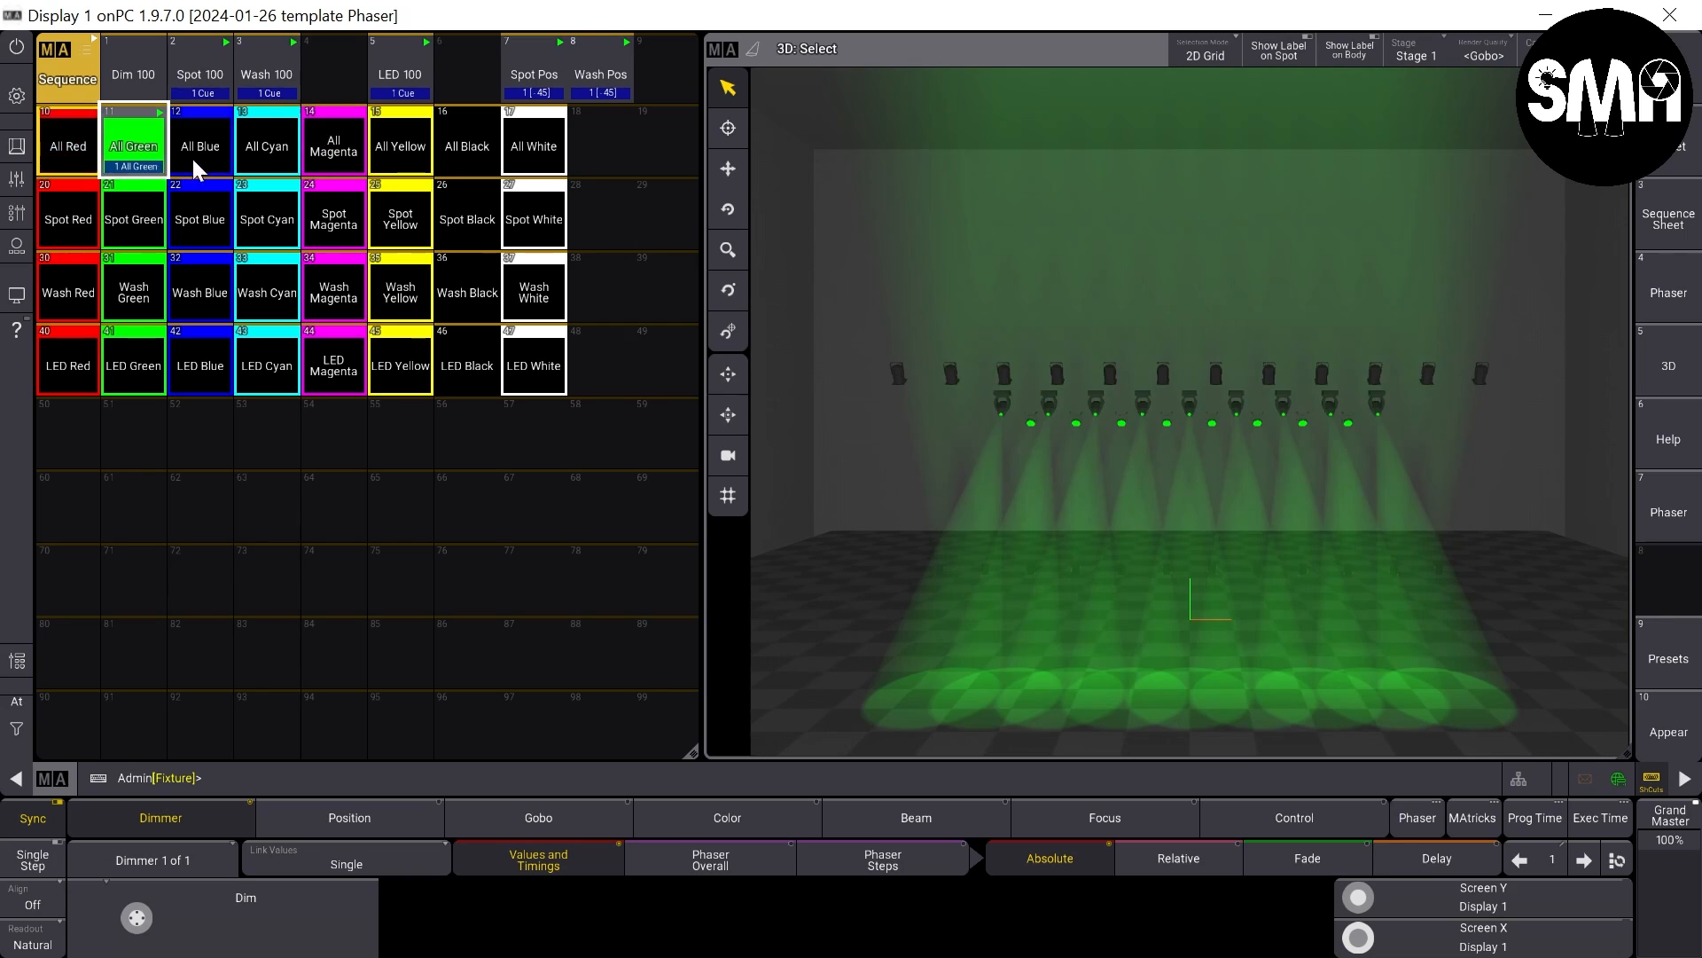
click(193, 157)
click(264, 144)
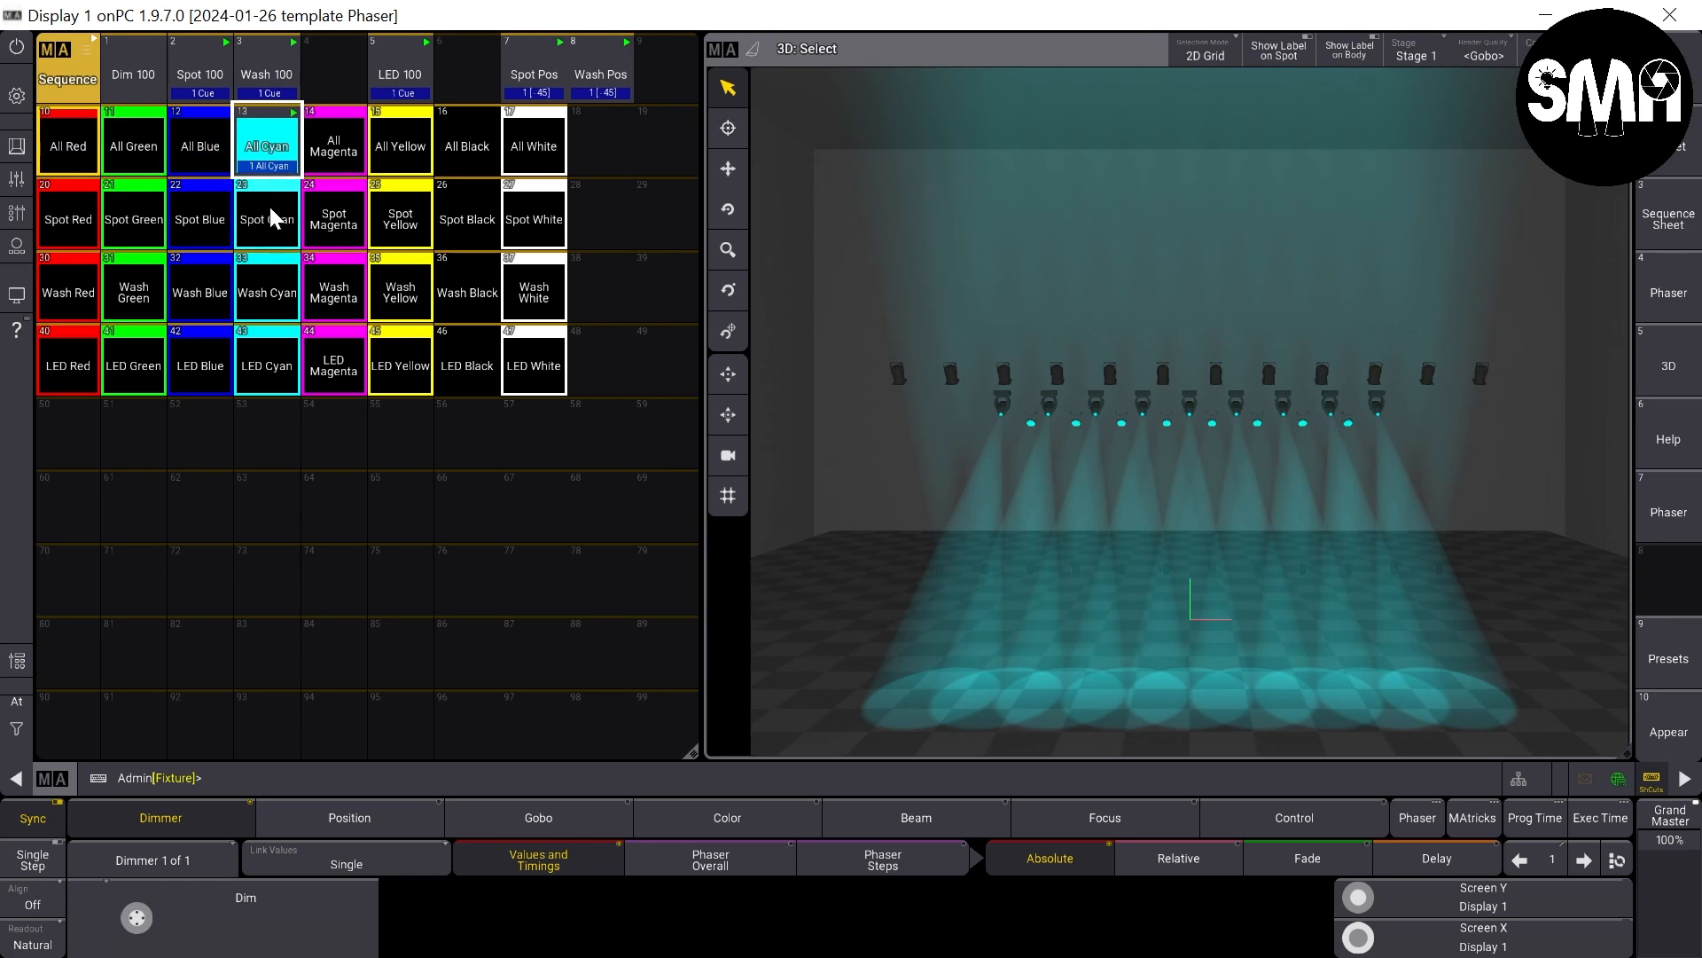
- Start All Red and override it per group with Spot Cyan, Wash Magenta and LED Yellow
click(78, 160)
click(266, 219)
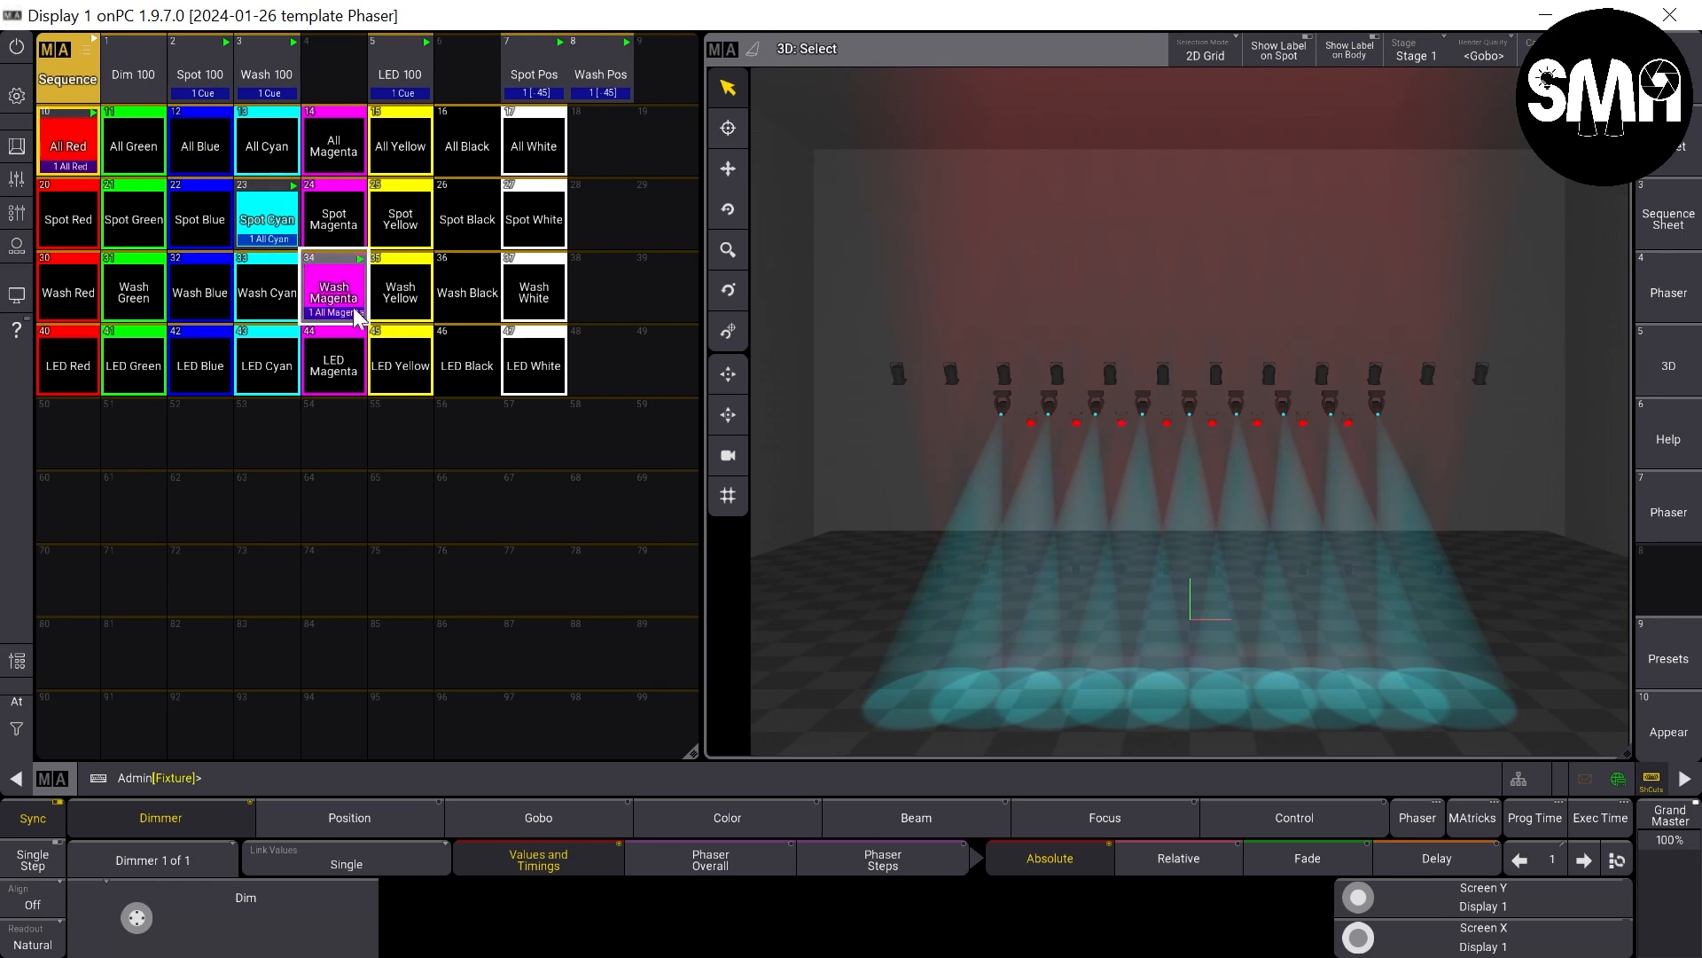
click(334, 293)
click(400, 366)
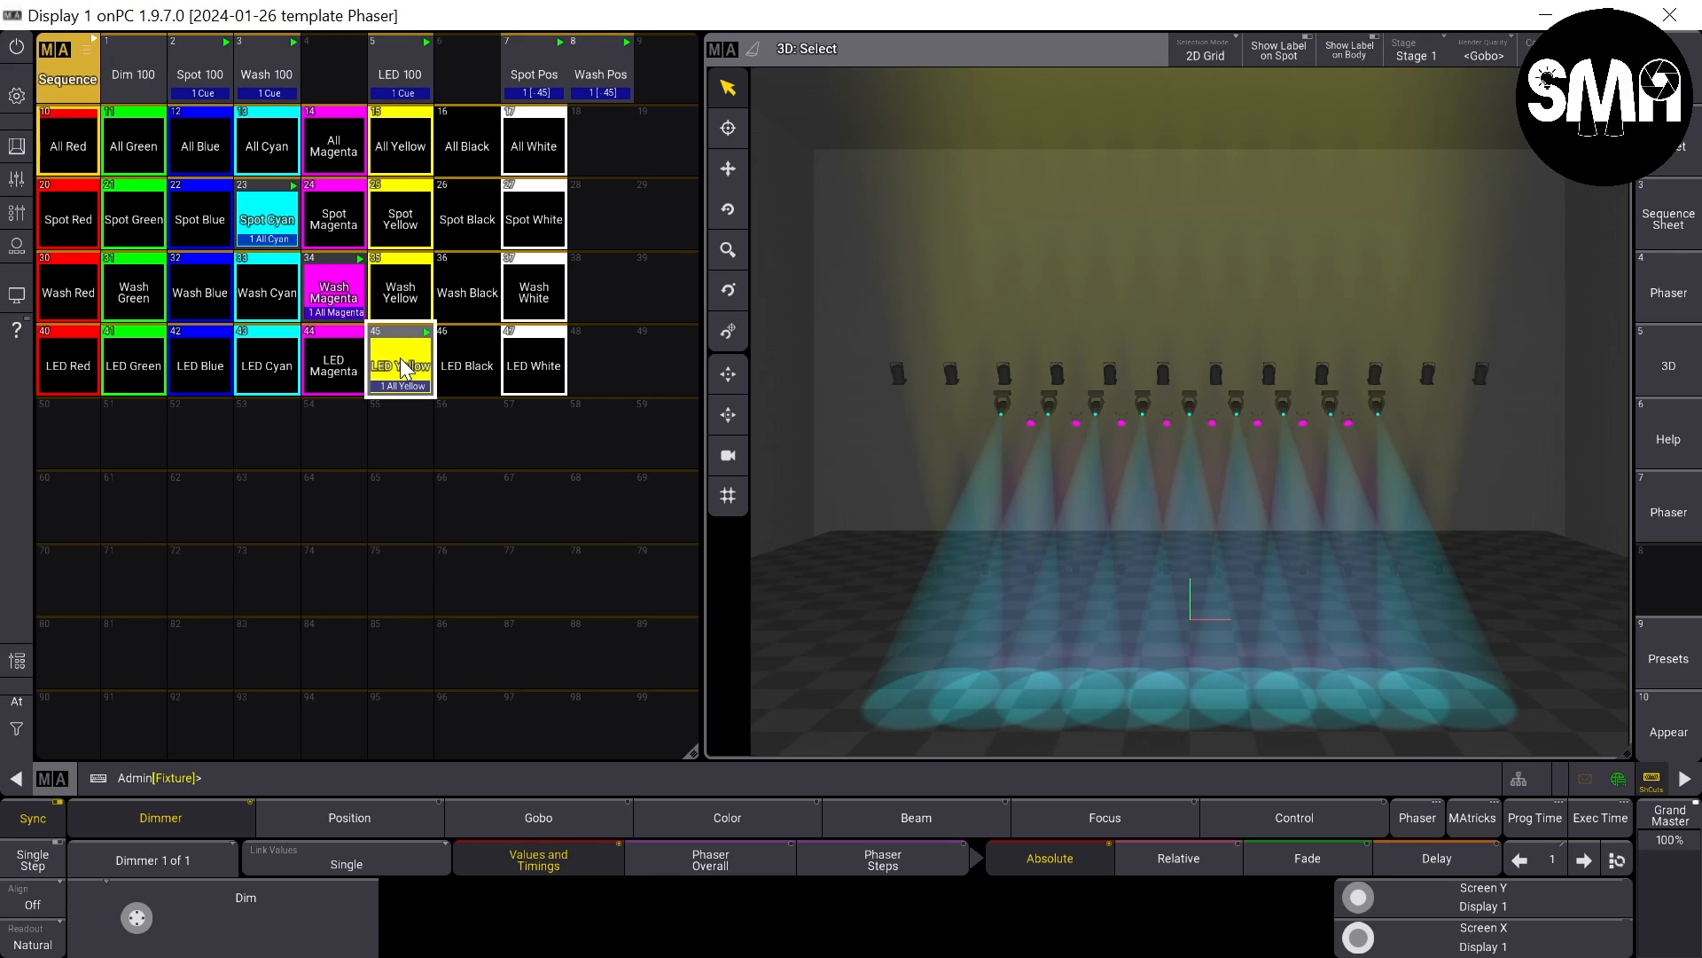